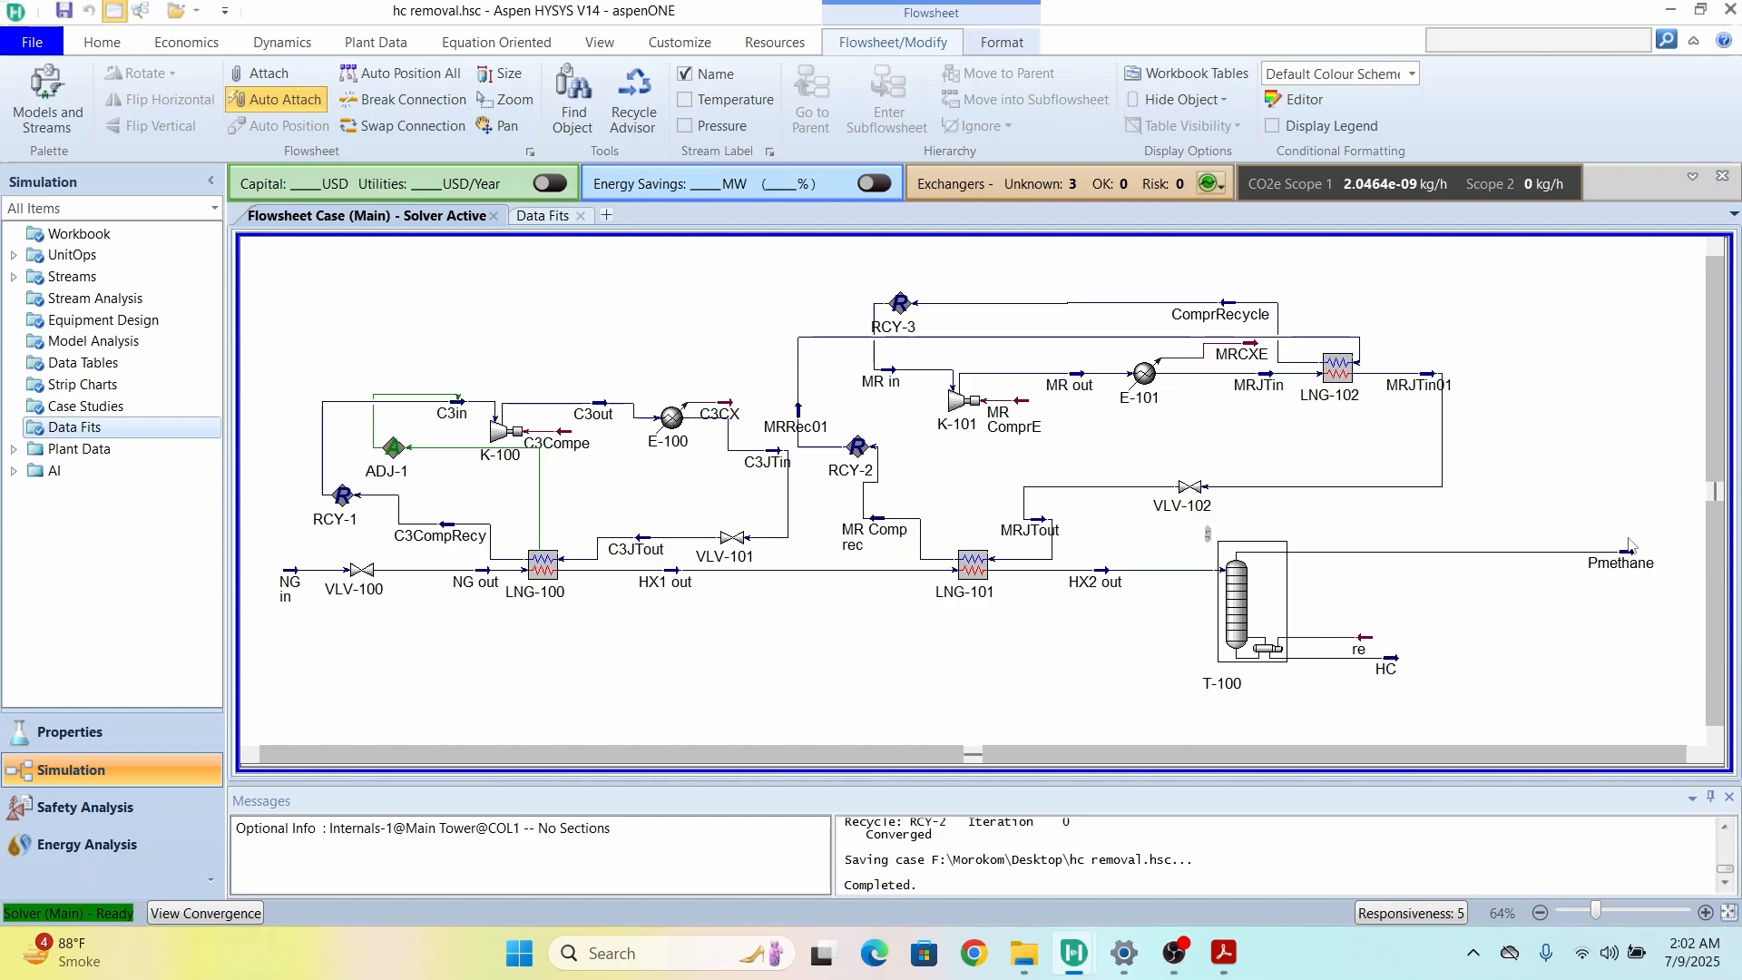
Step: Move the Pmethane product stream closer to the T-100 column on the flowsheet
drag(1630, 557, 1540, 557)
click(1502, 603)
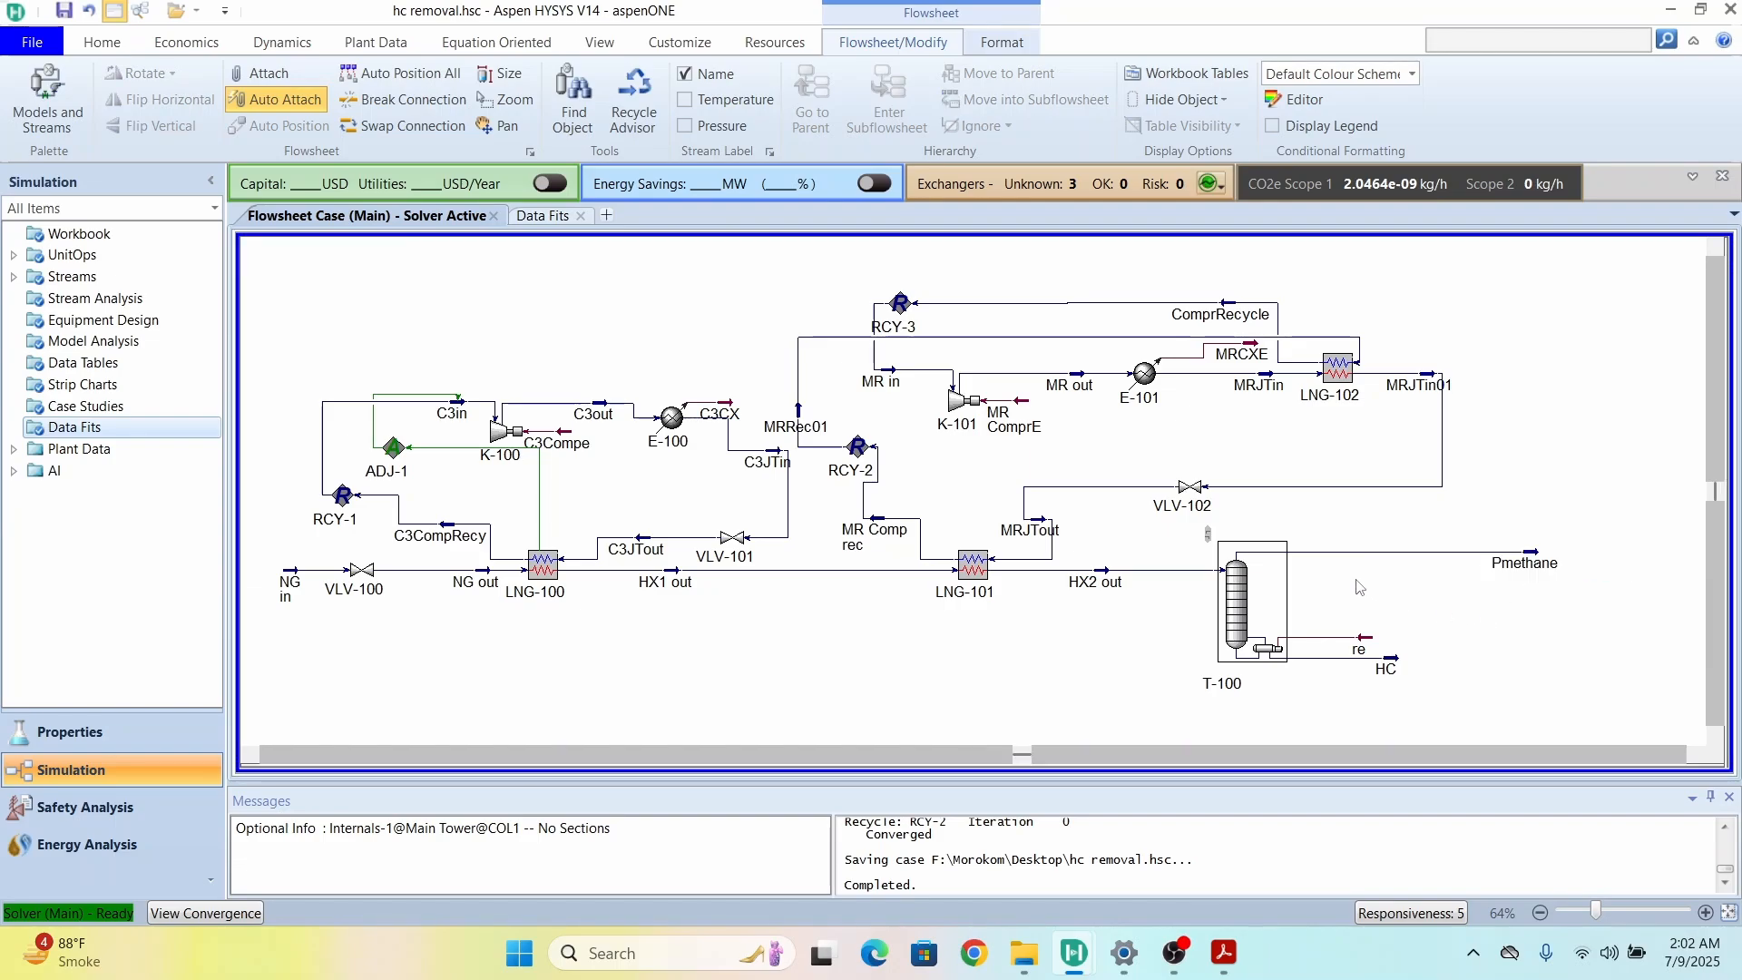
Step: Switch to the Natural Gas Case Study PDF in Acrobat and examine the CO2, H2S, H2O and C2–C4 hydrocarbon entries under Feed Composition
key(alt+Tab)
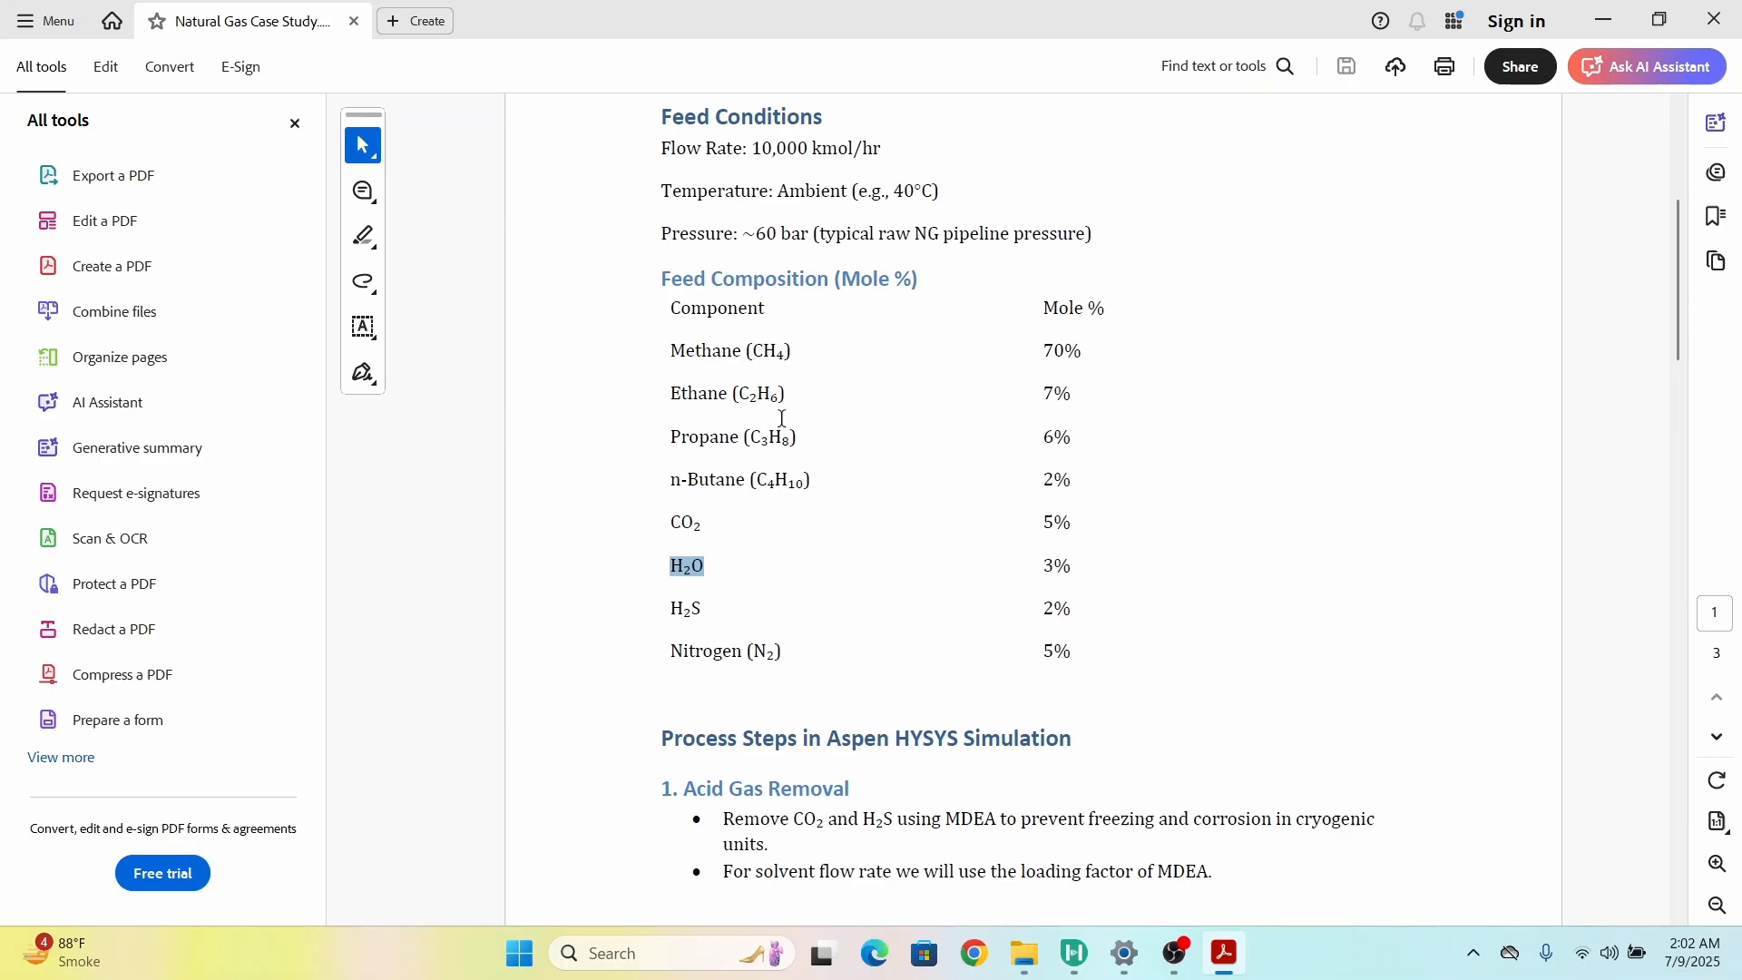
scroll(782, 418, up, 2)
click(733, 434)
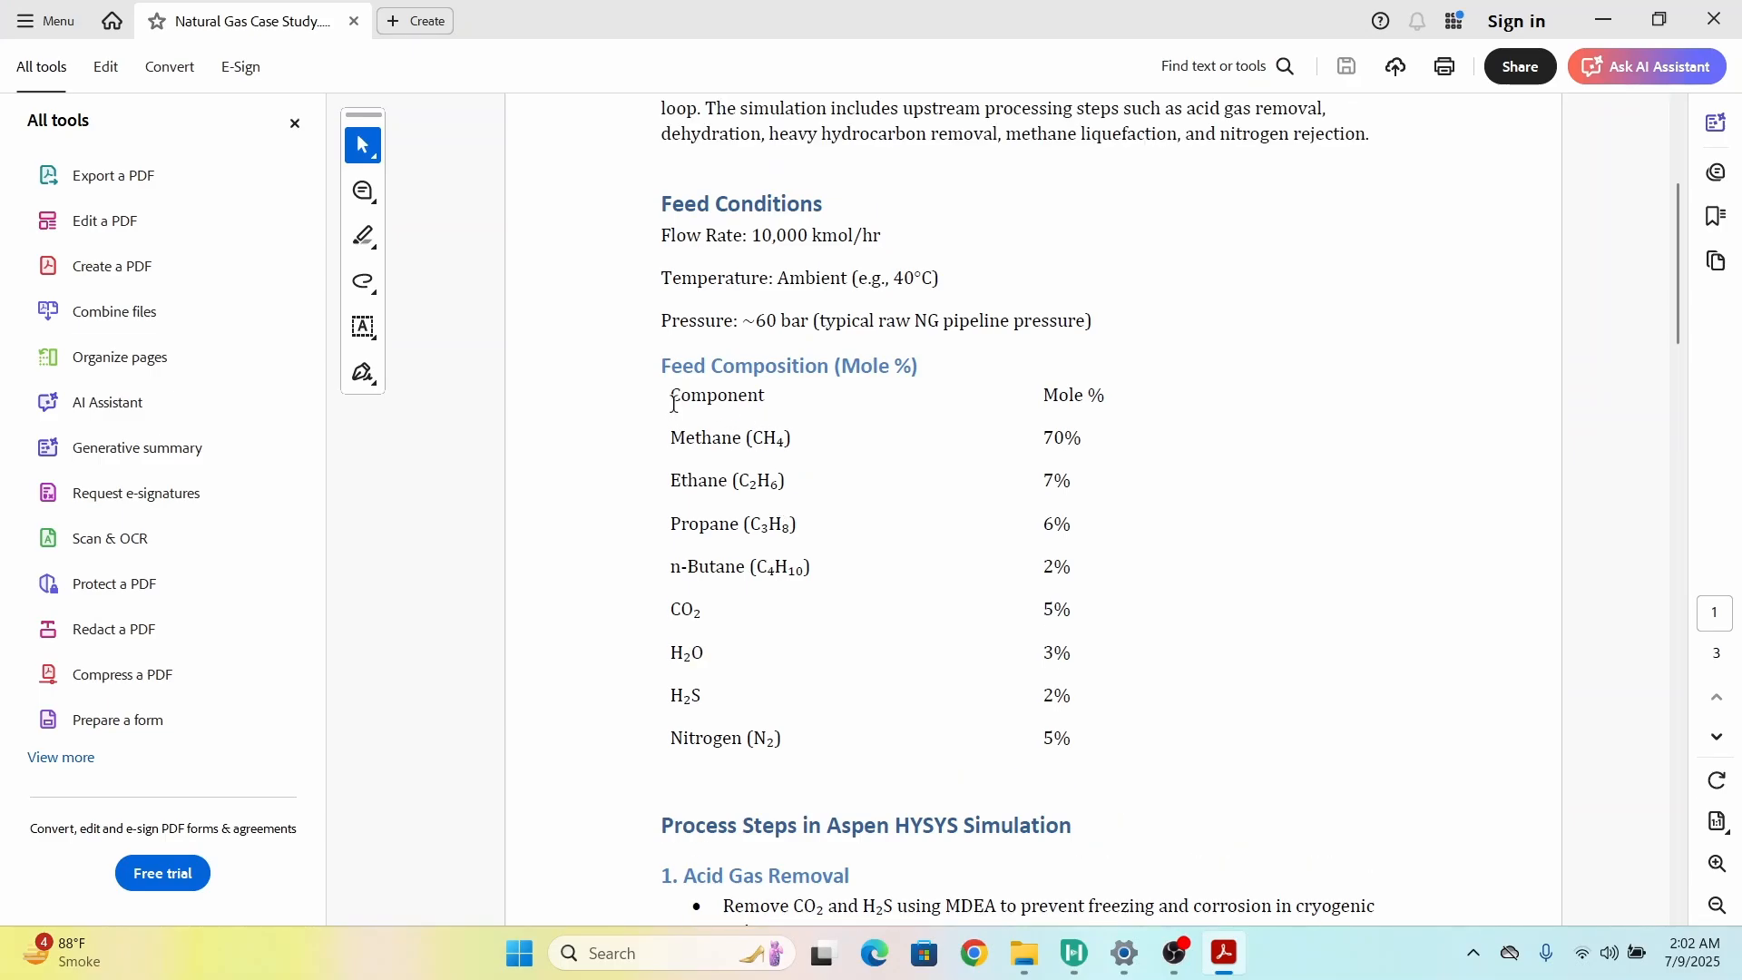
scroll(694, 478, down, 2)
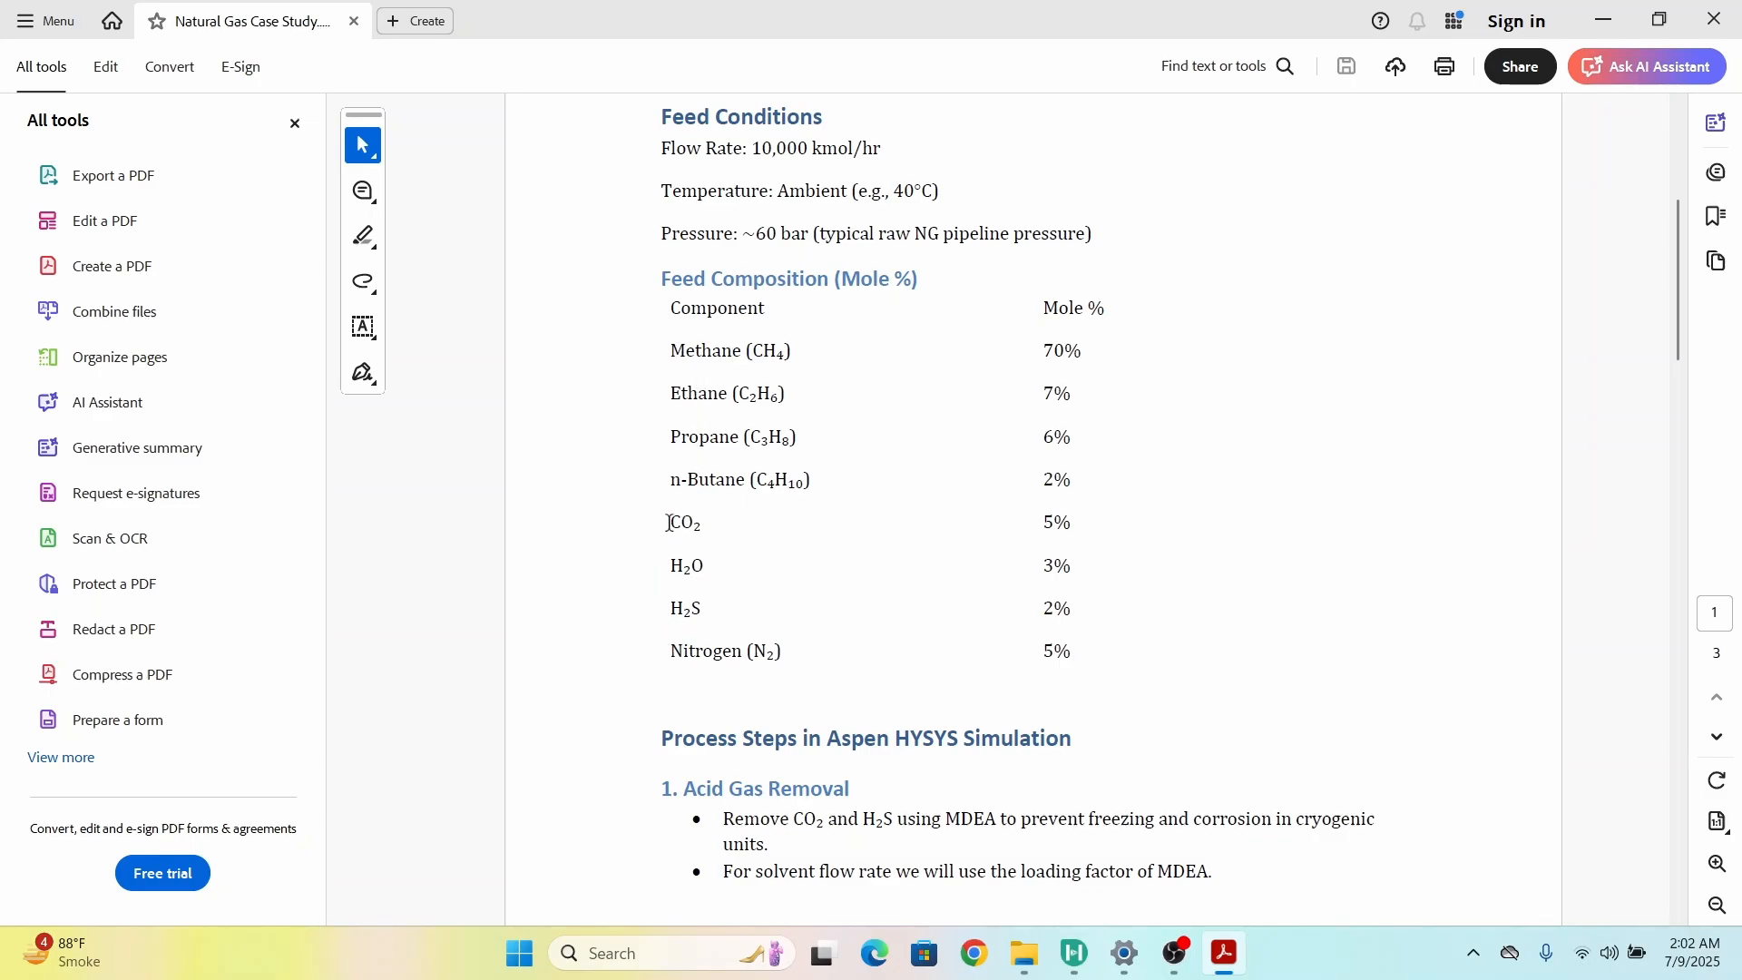
drag(670, 523, 705, 526)
click(672, 617)
drag(672, 617, 713, 617)
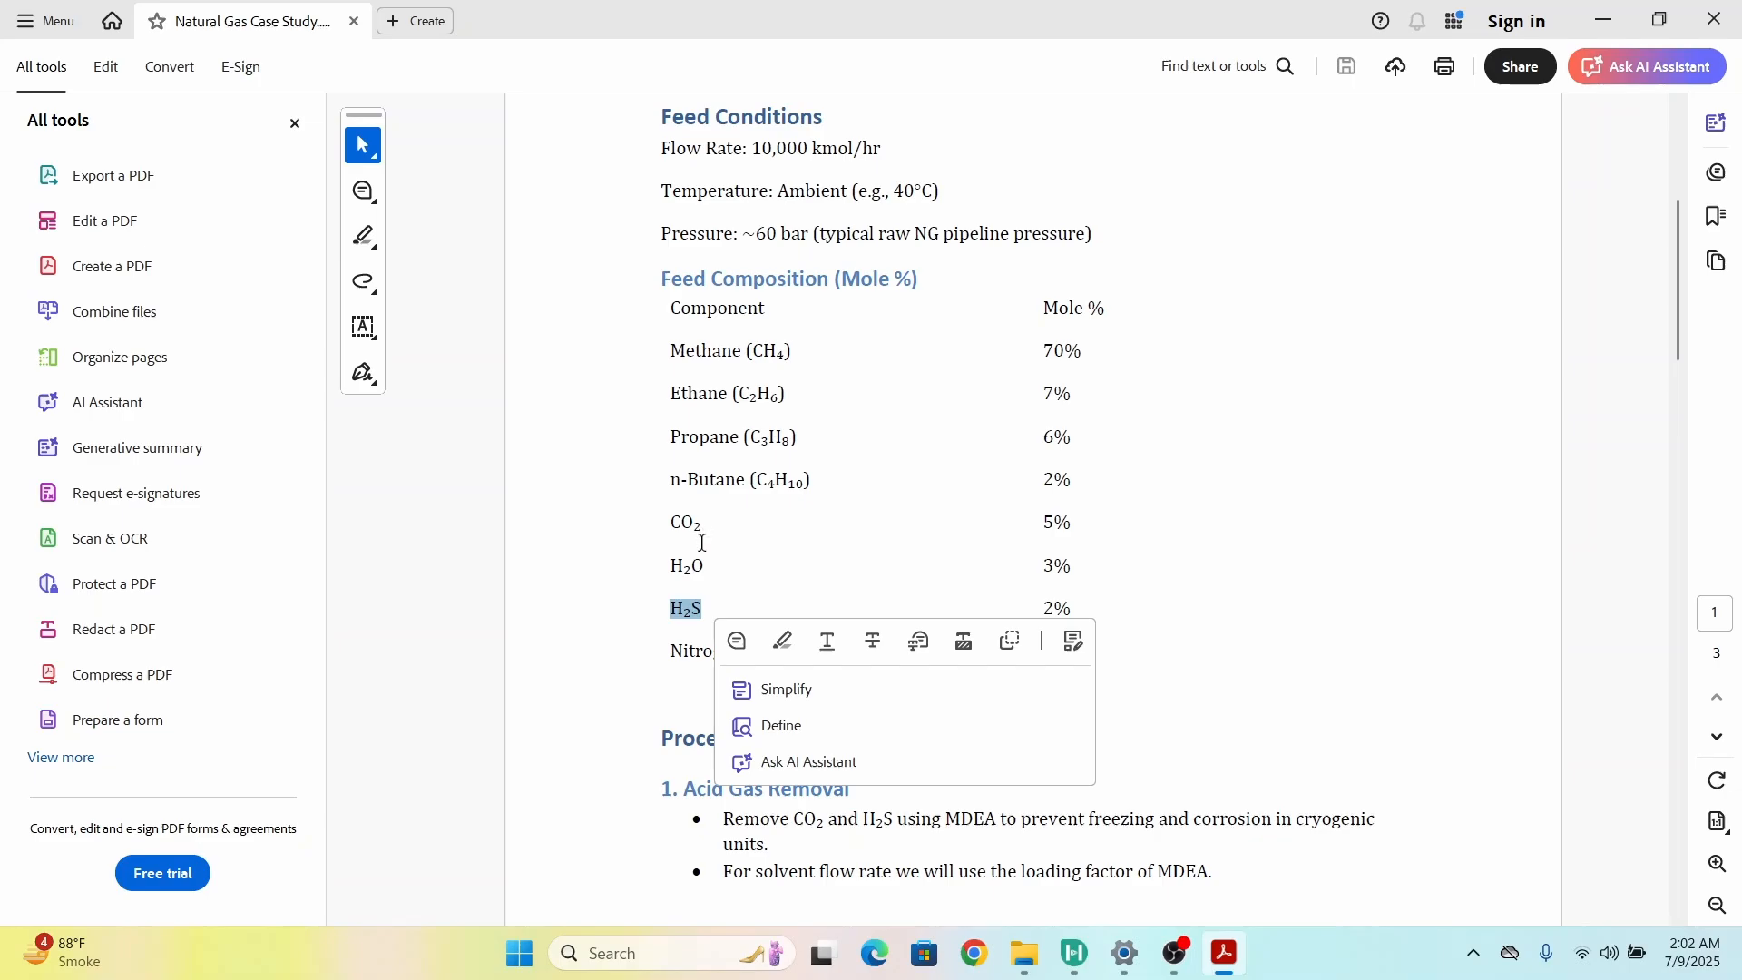
drag(674, 566, 734, 563)
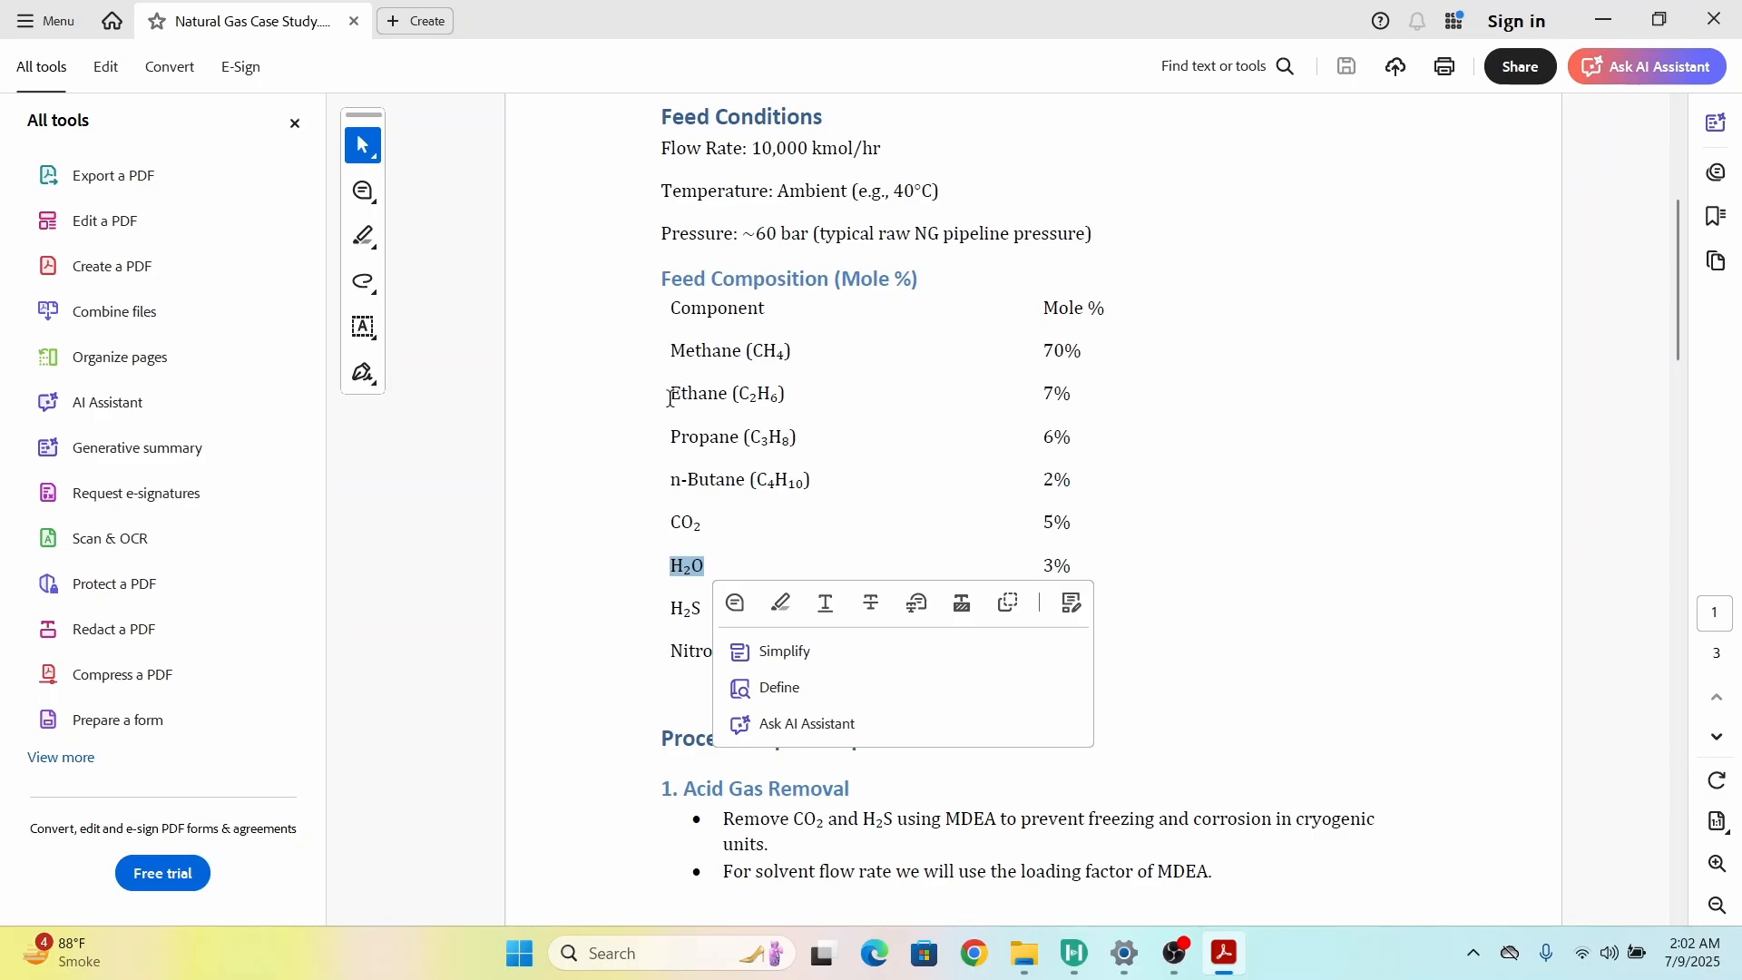
drag(670, 399, 1093, 487)
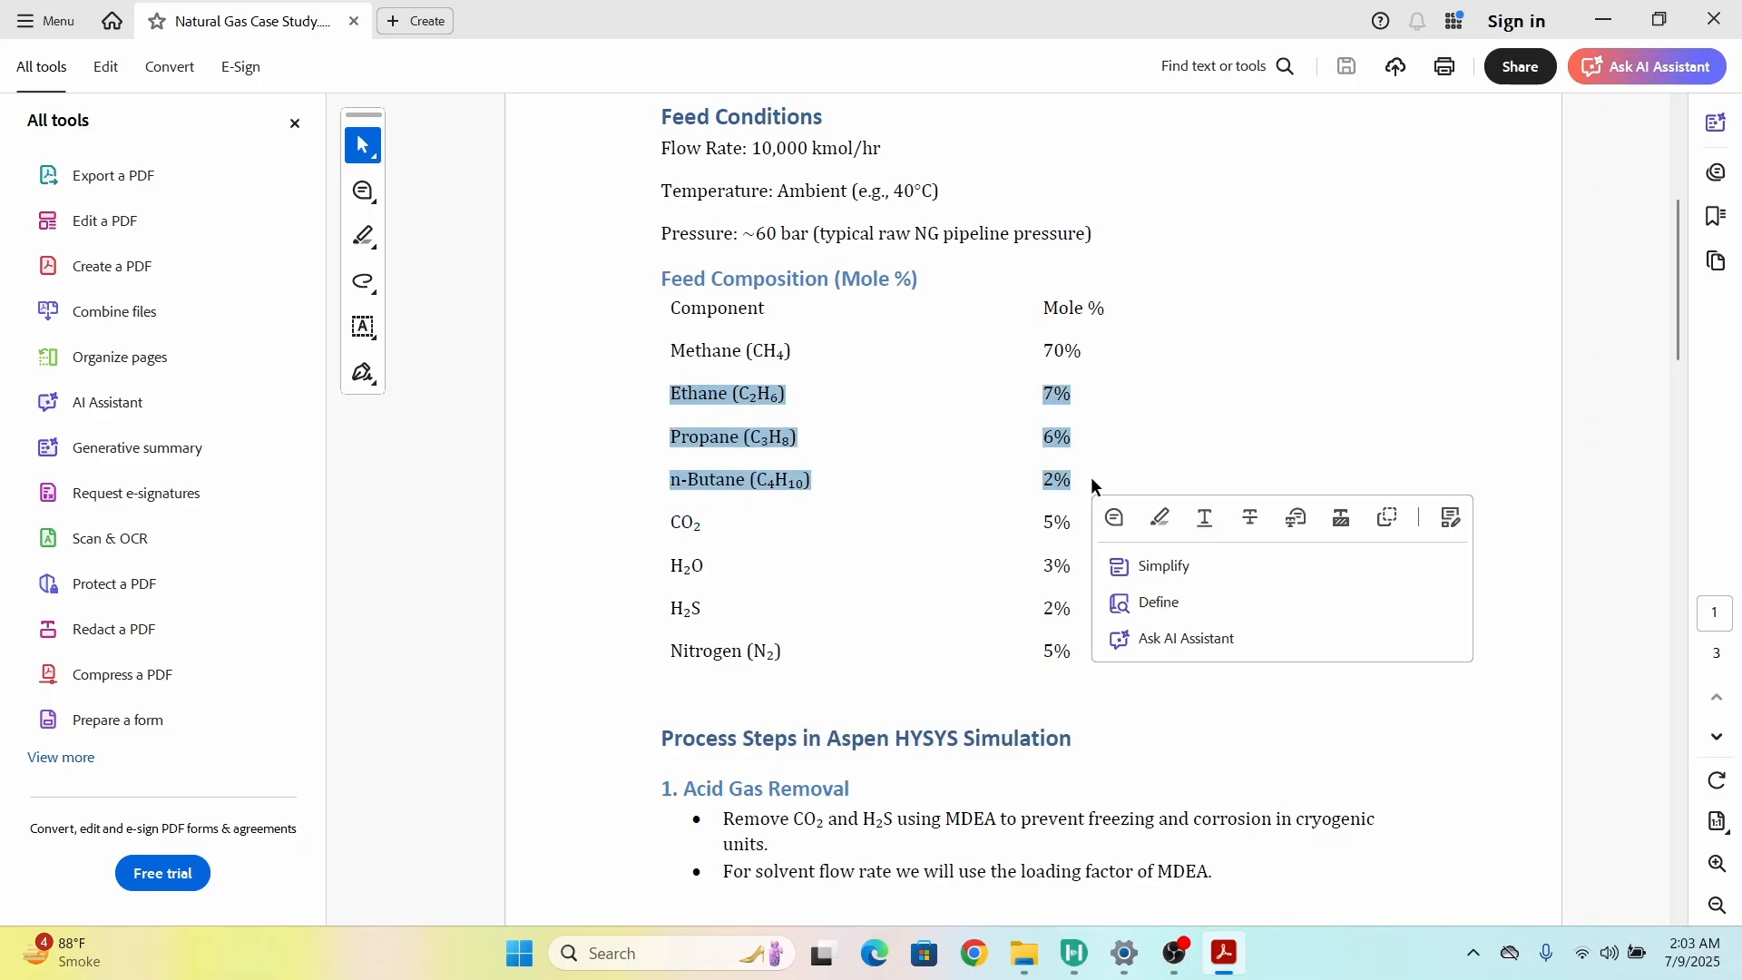
Step: Switch back to Aspen HYSYS and adjust the Pmethane stream's position along the T-100 overhead line
key(alt+Tab)
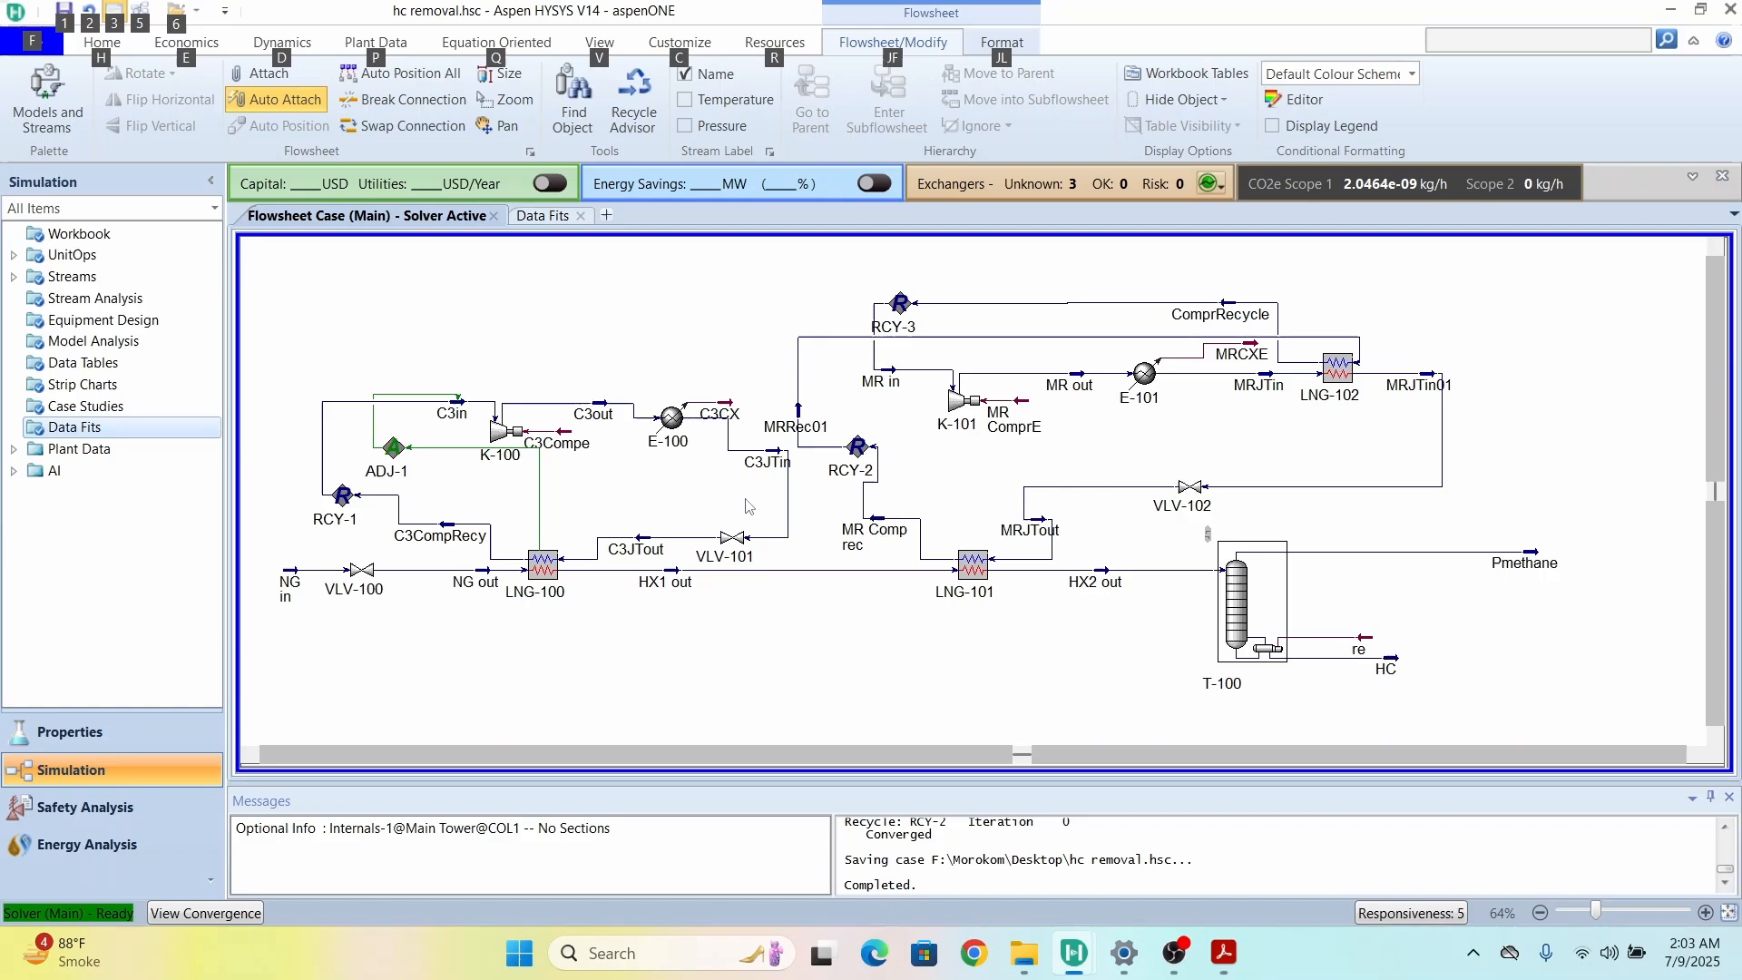
click(669, 328)
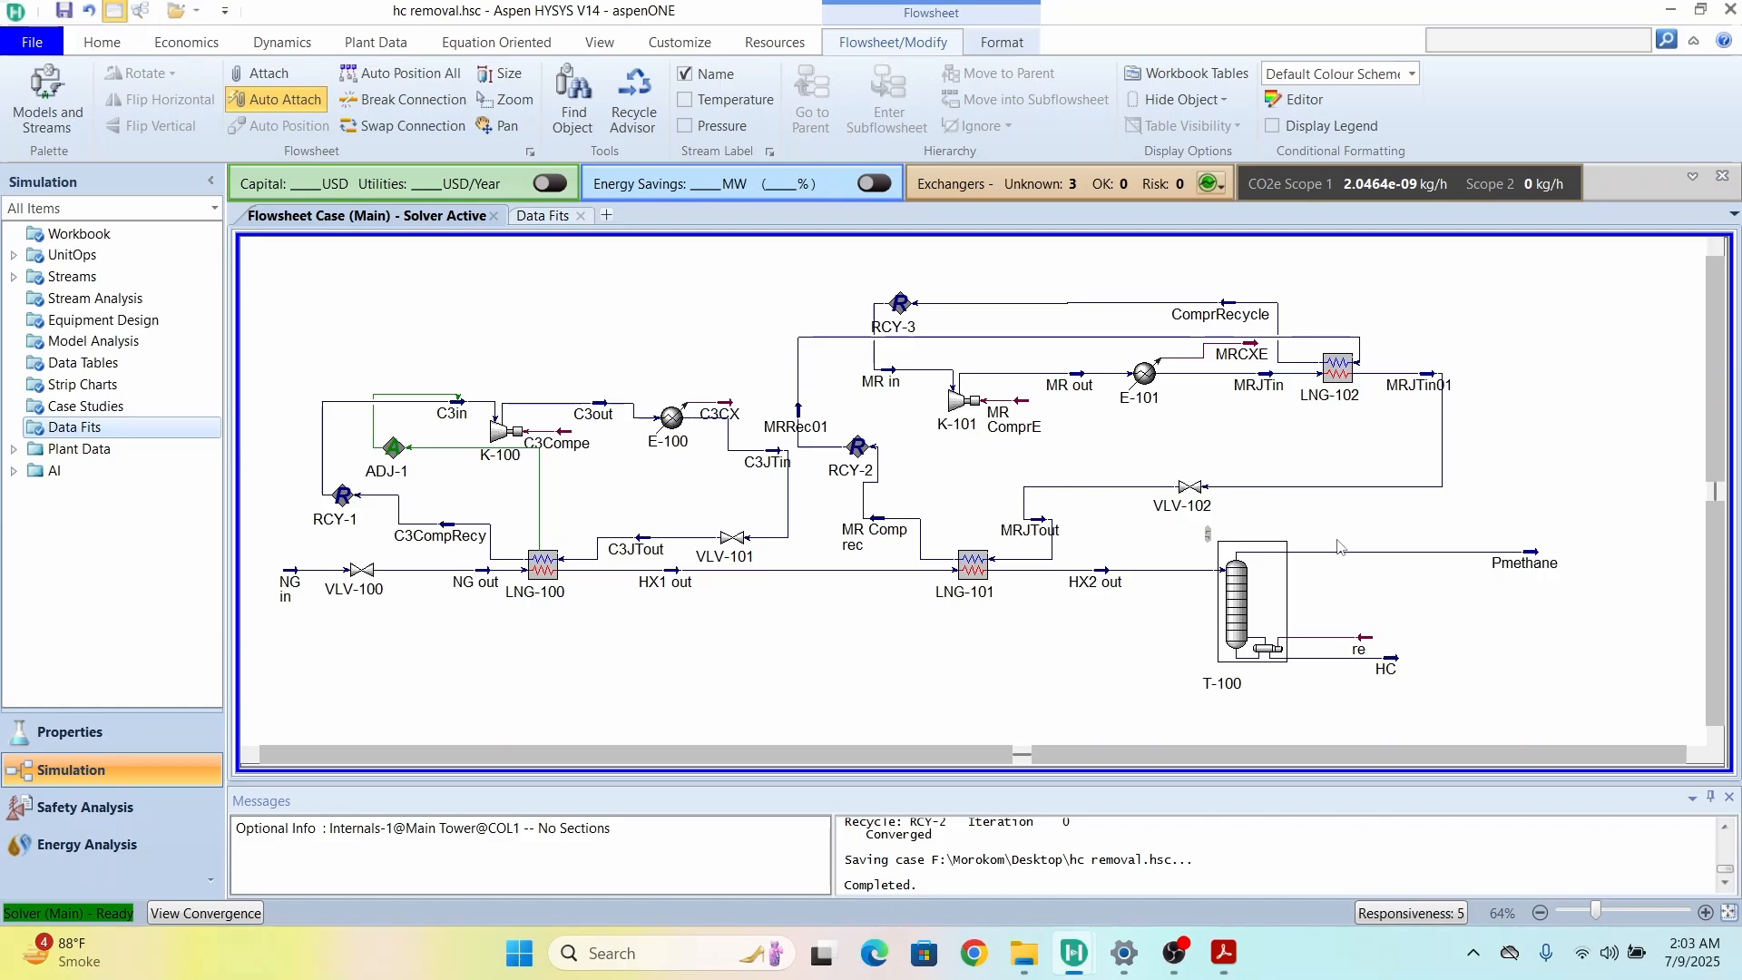
click(1494, 563)
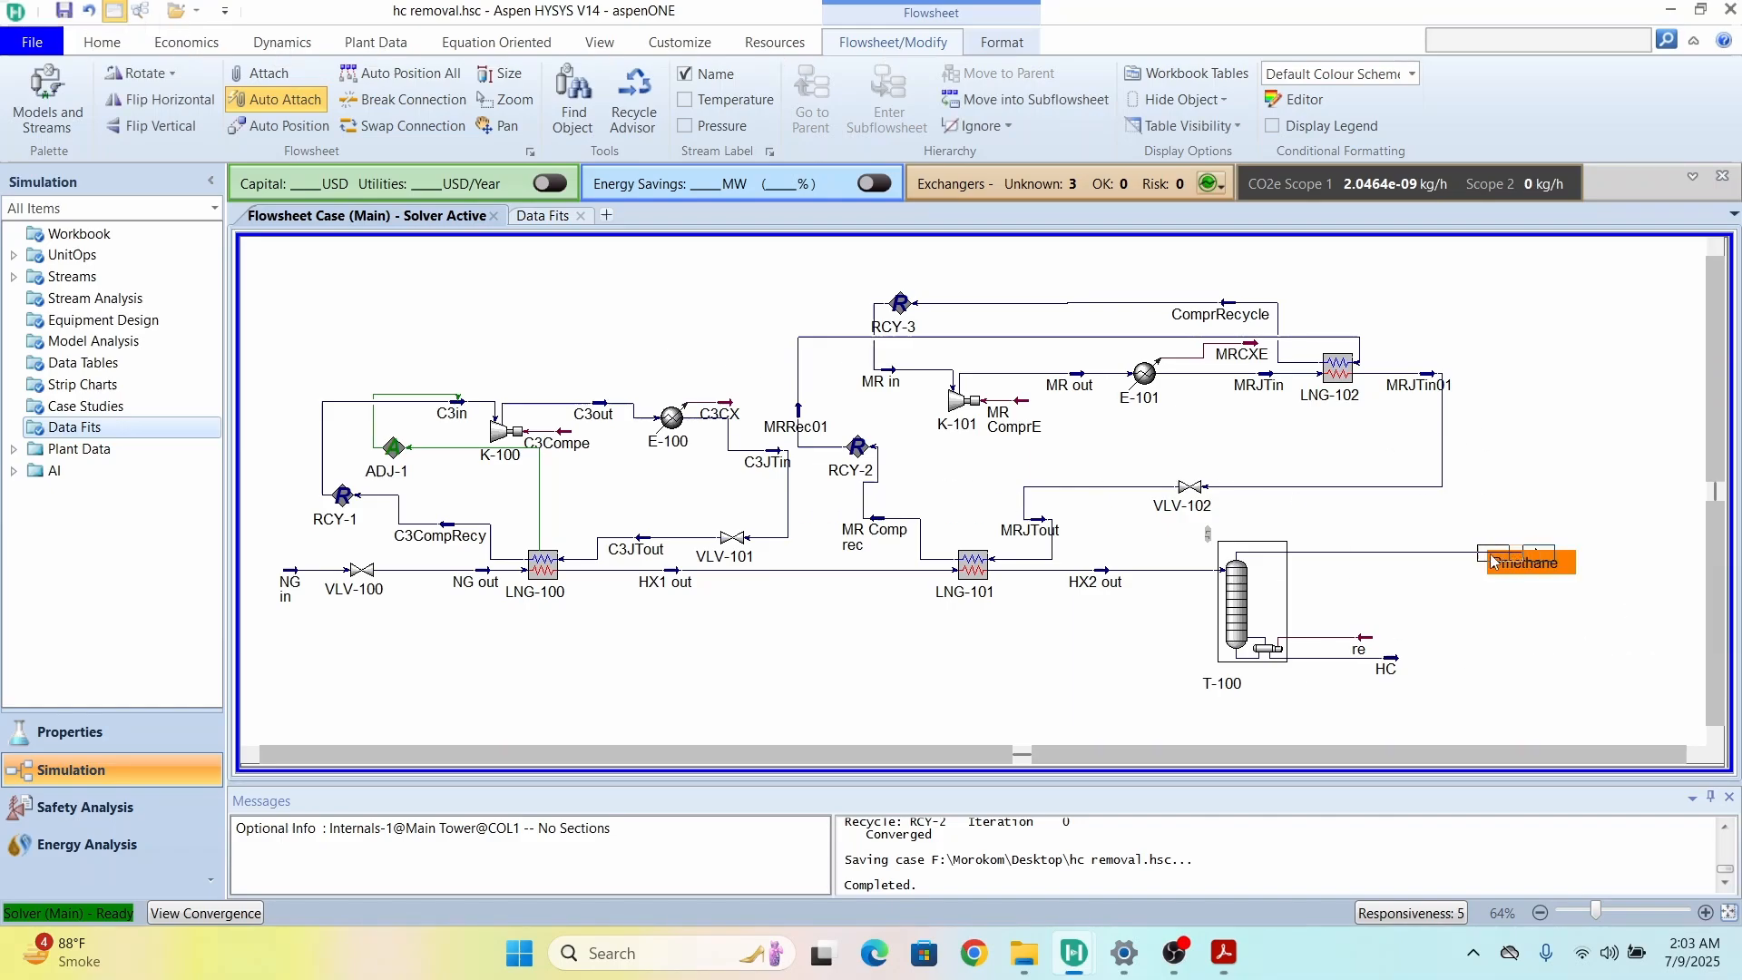
drag(1494, 563, 1504, 563)
click(1466, 603)
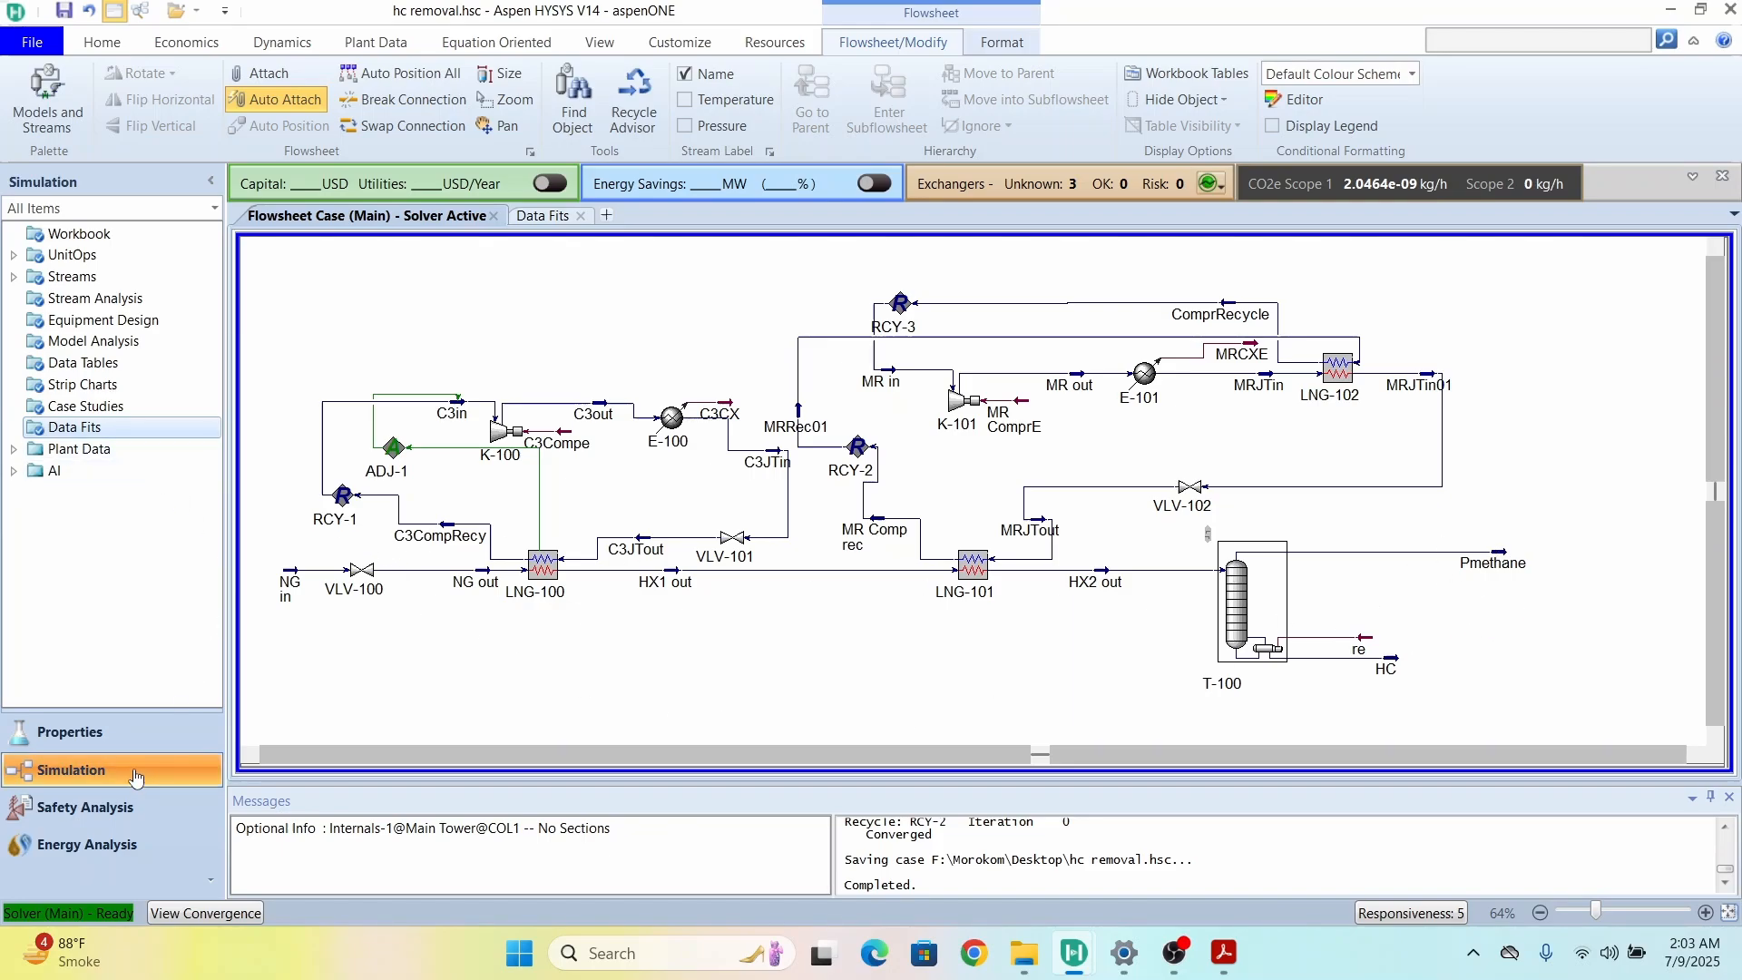
mouse_move(1502, 556)
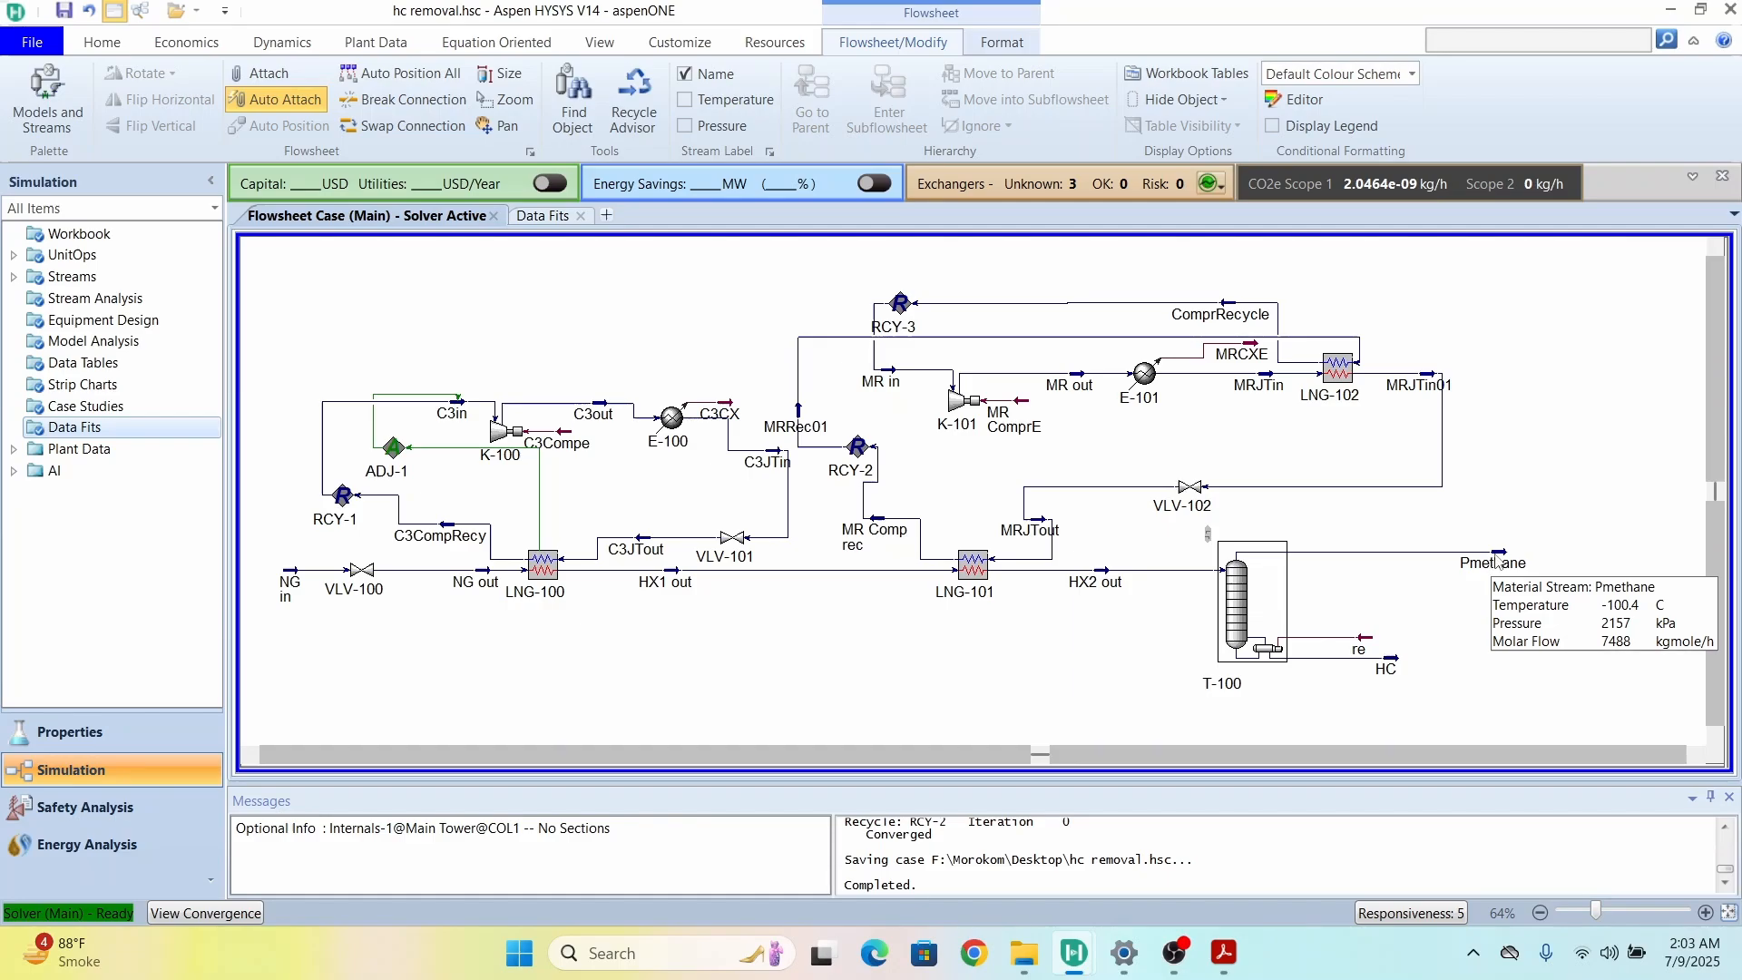
drag(1498, 558, 1539, 556)
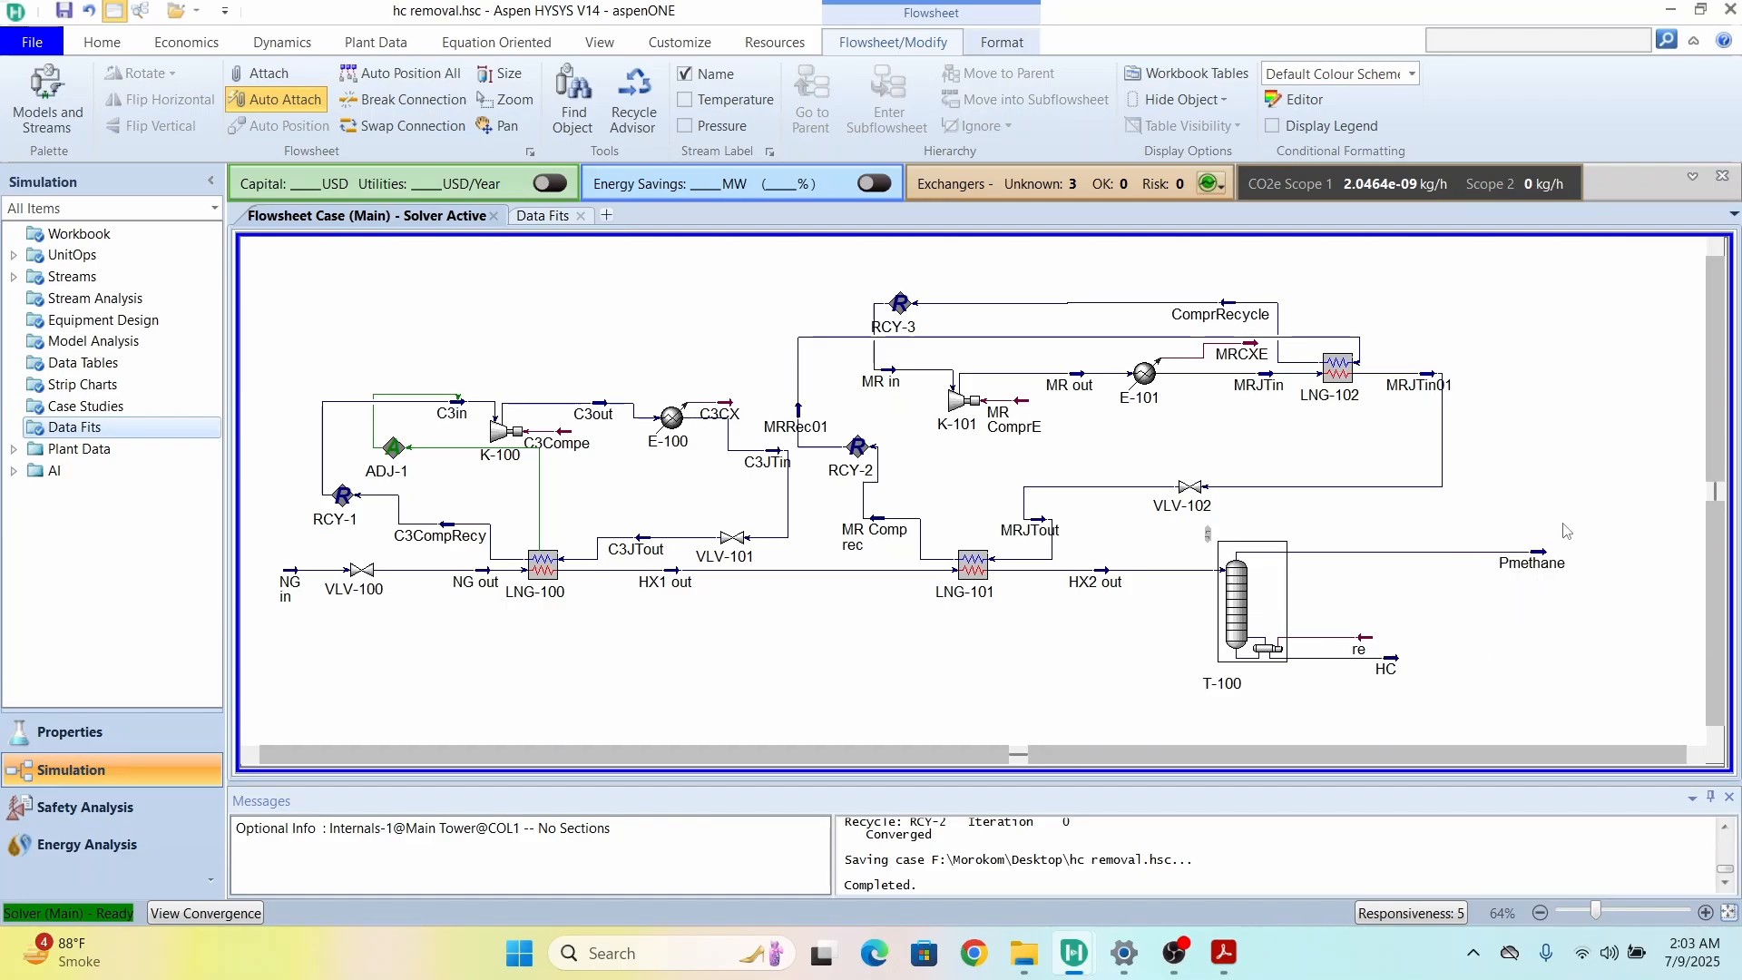
click(1695, 756)
click(1696, 756)
click(1696, 756)
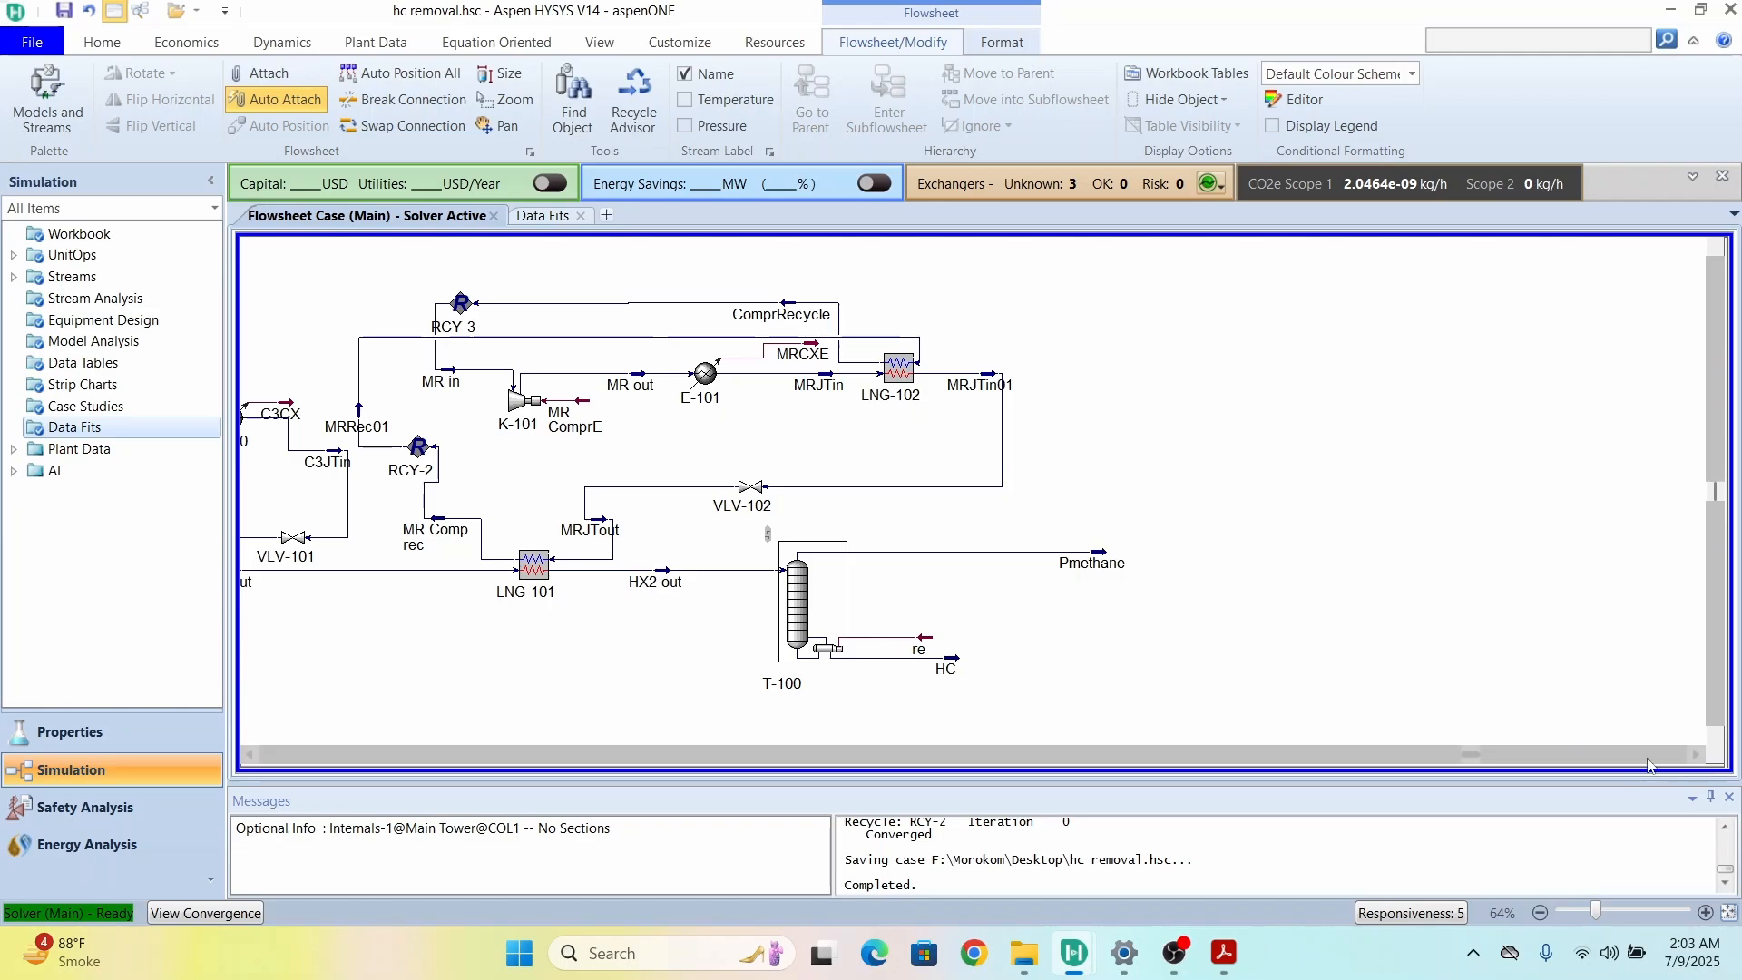
click(1696, 756)
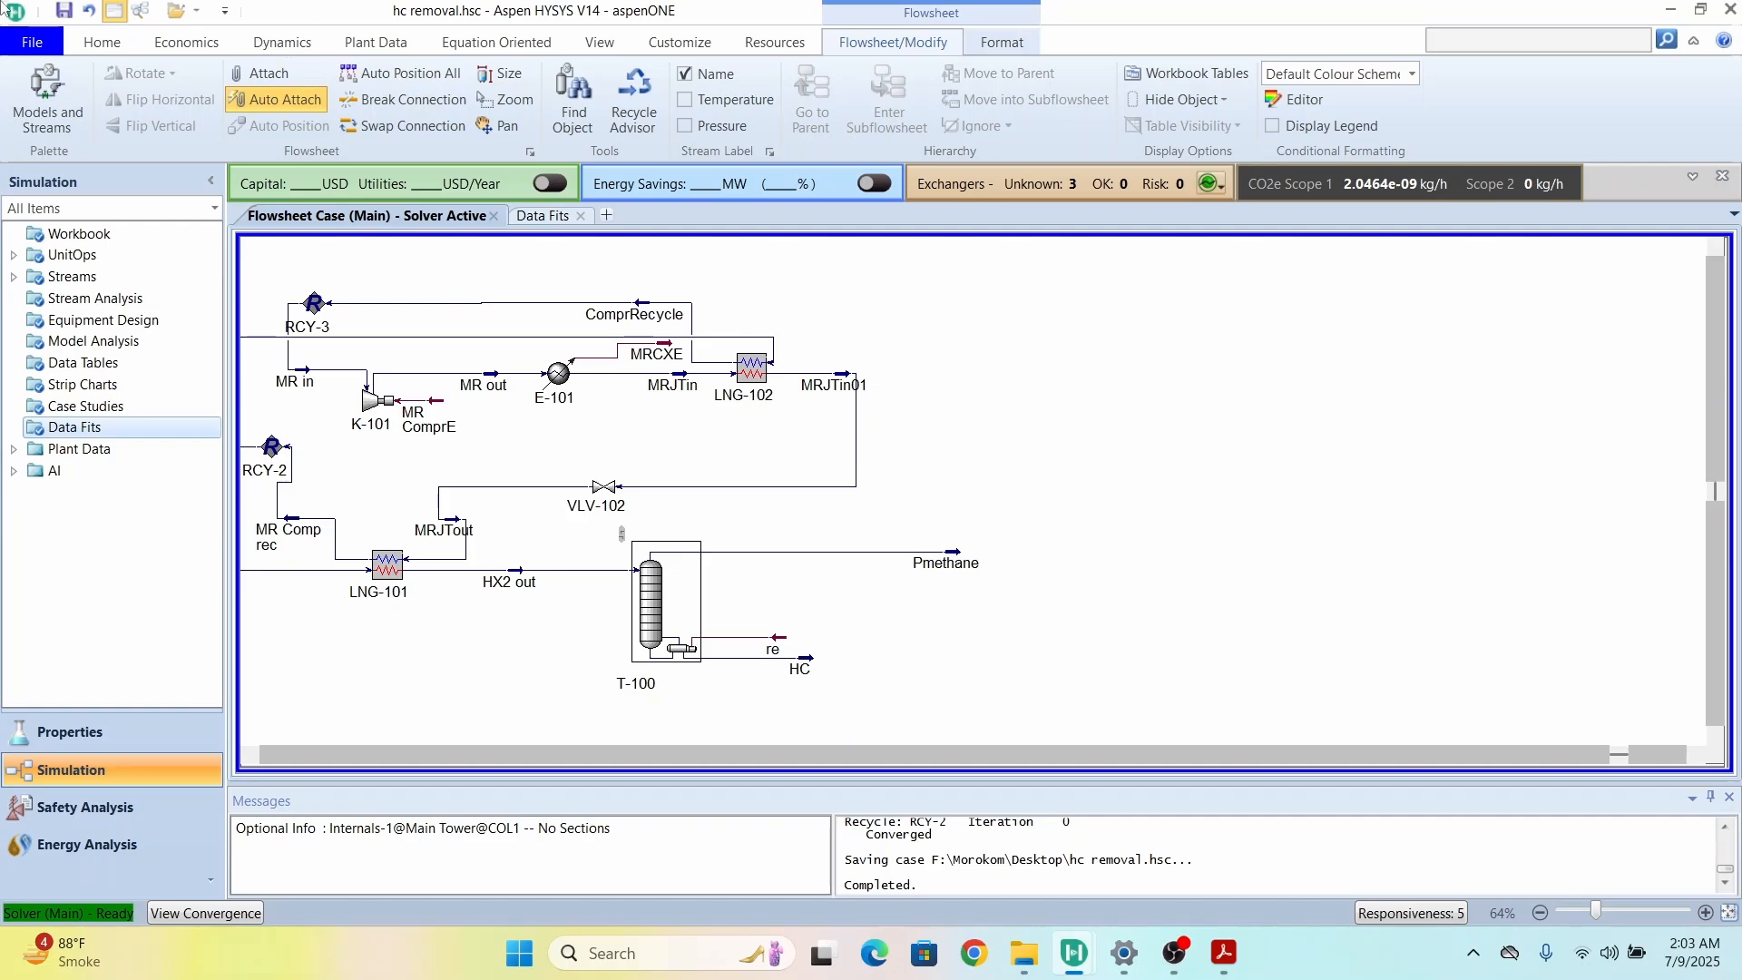
Step: Switch to the case study PDF and examine the Methane Liquefaction section's operating pressure, target temperature and mixed refrigerant composition
key(alt+Tab)
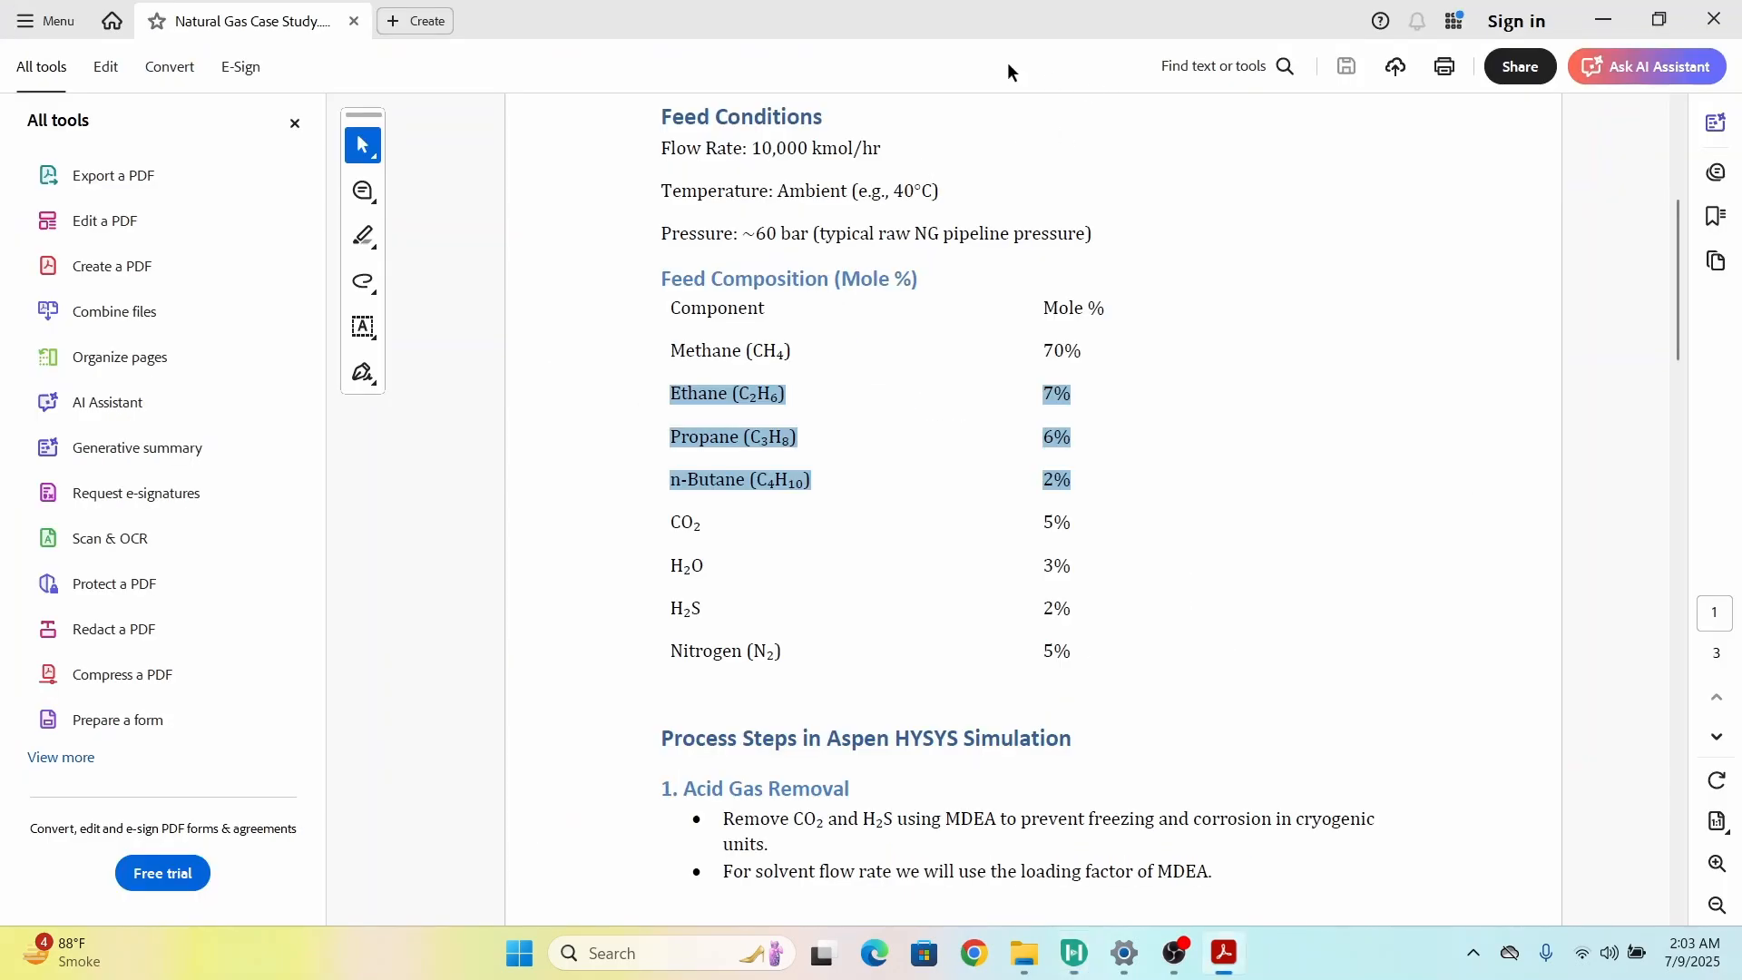
scroll(962, 475, down, 15)
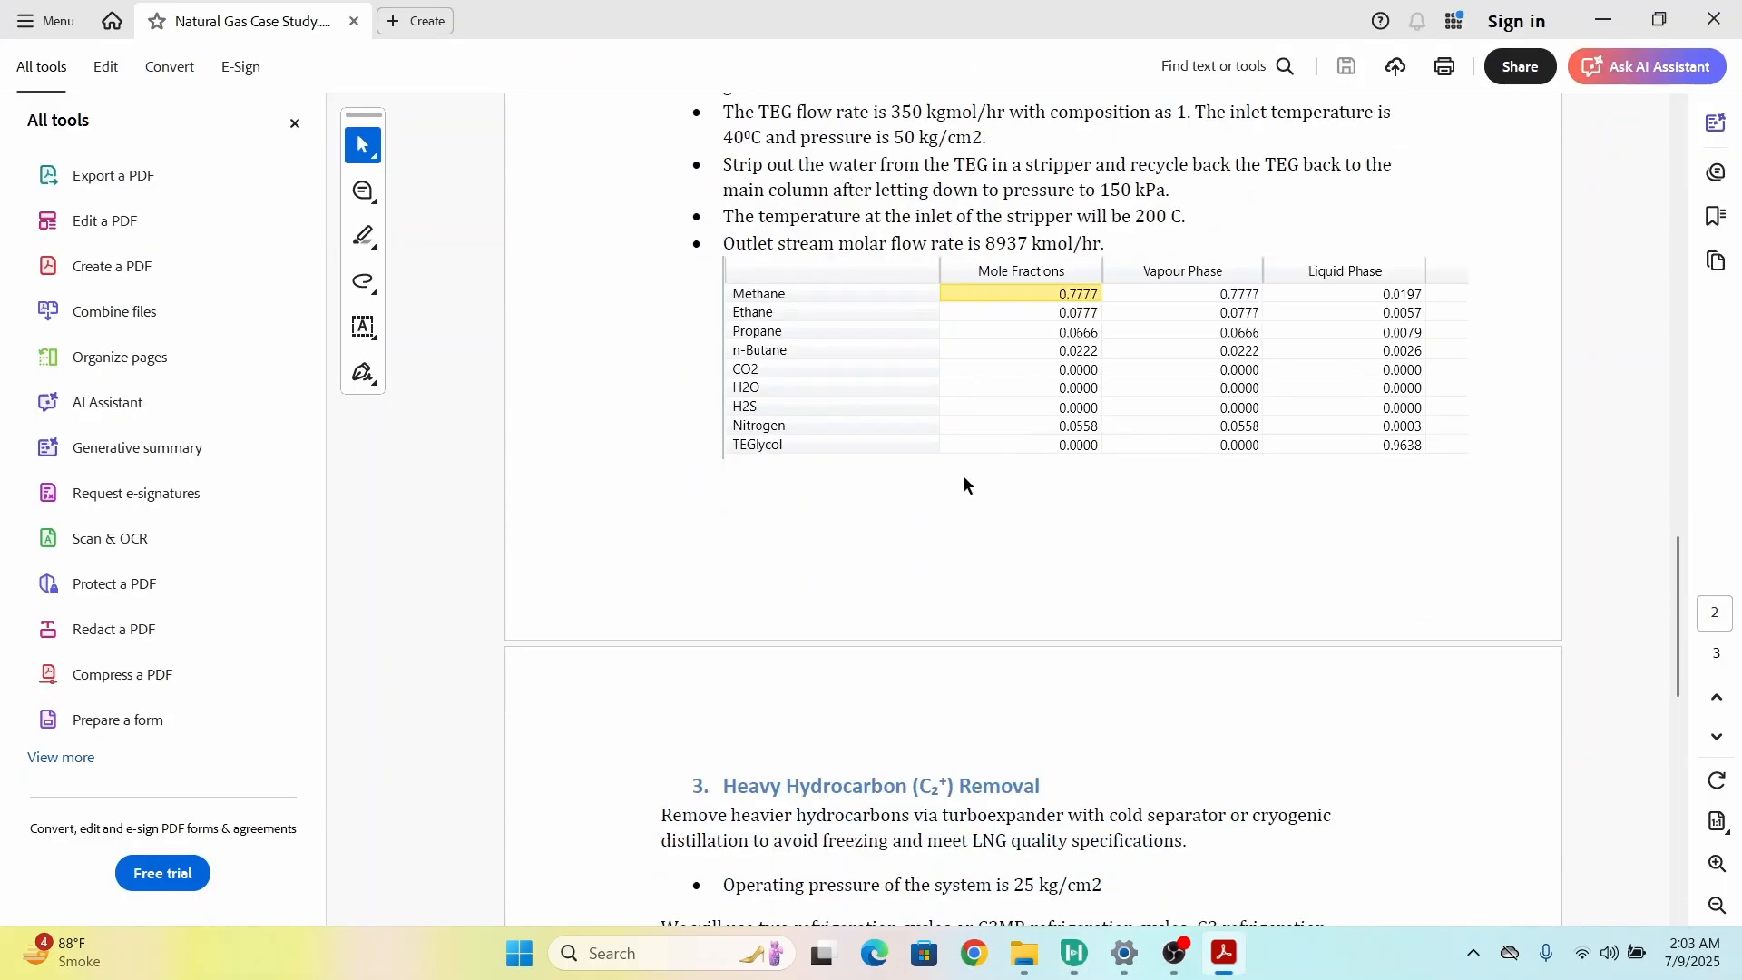
scroll(964, 485, down, 10)
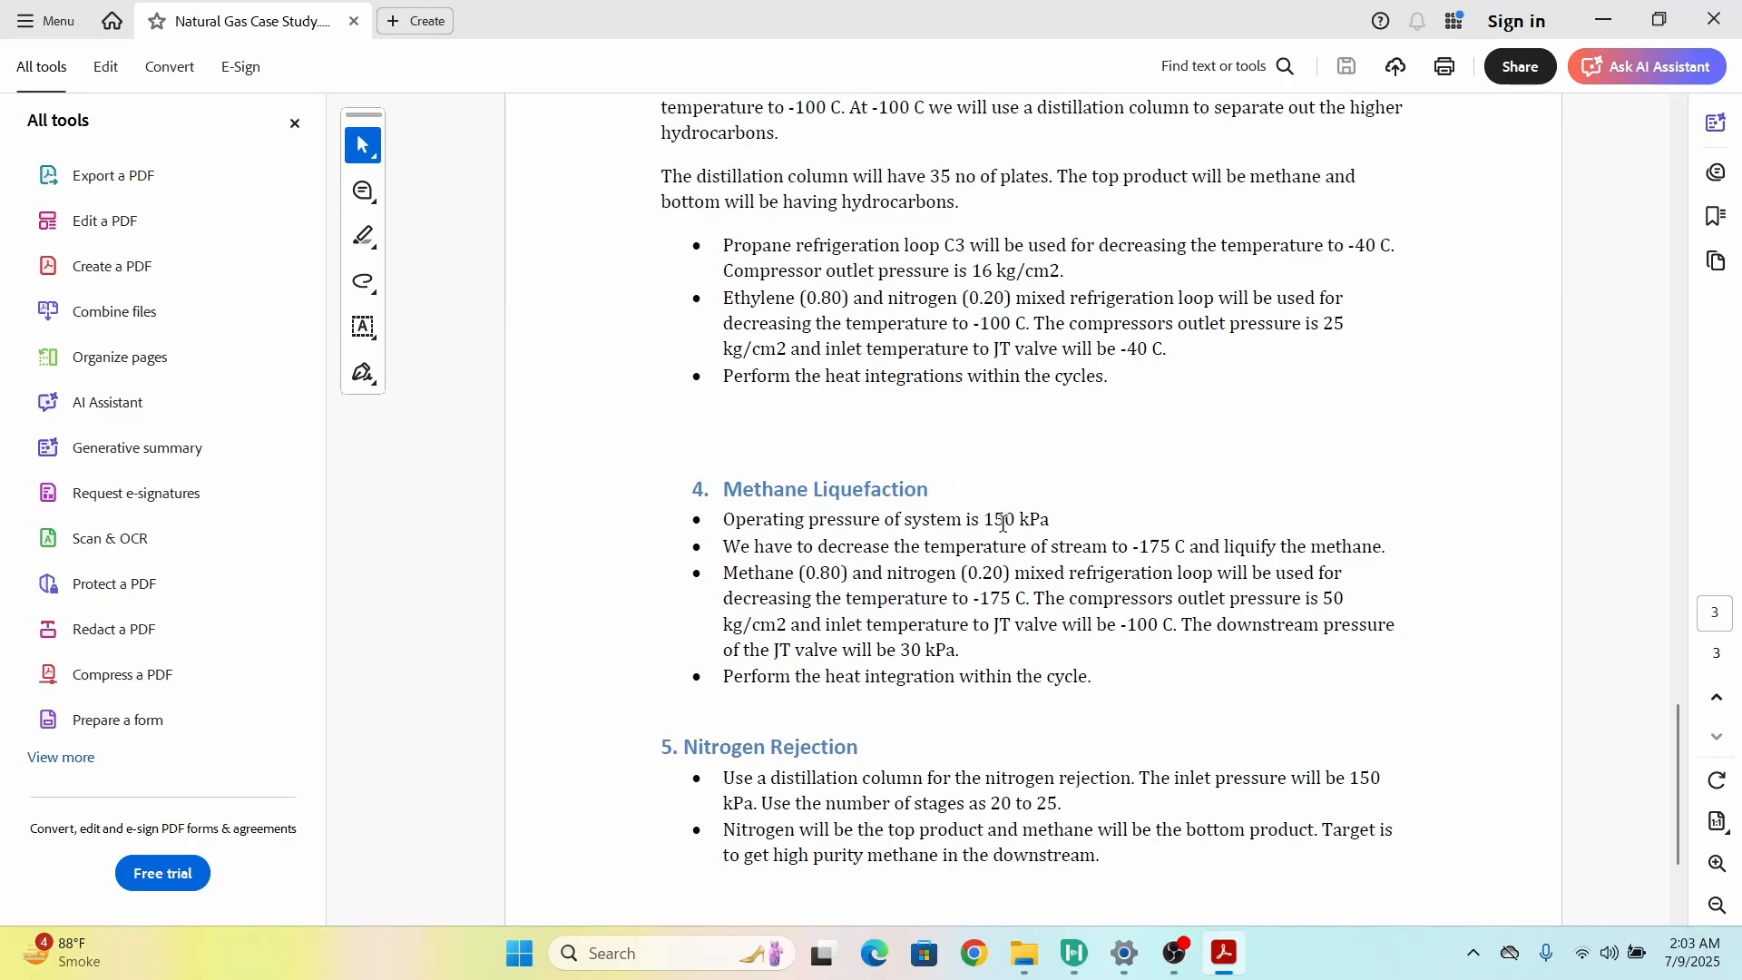
drag(986, 521, 1042, 523)
click(1167, 507)
drag(1135, 549, 1177, 549)
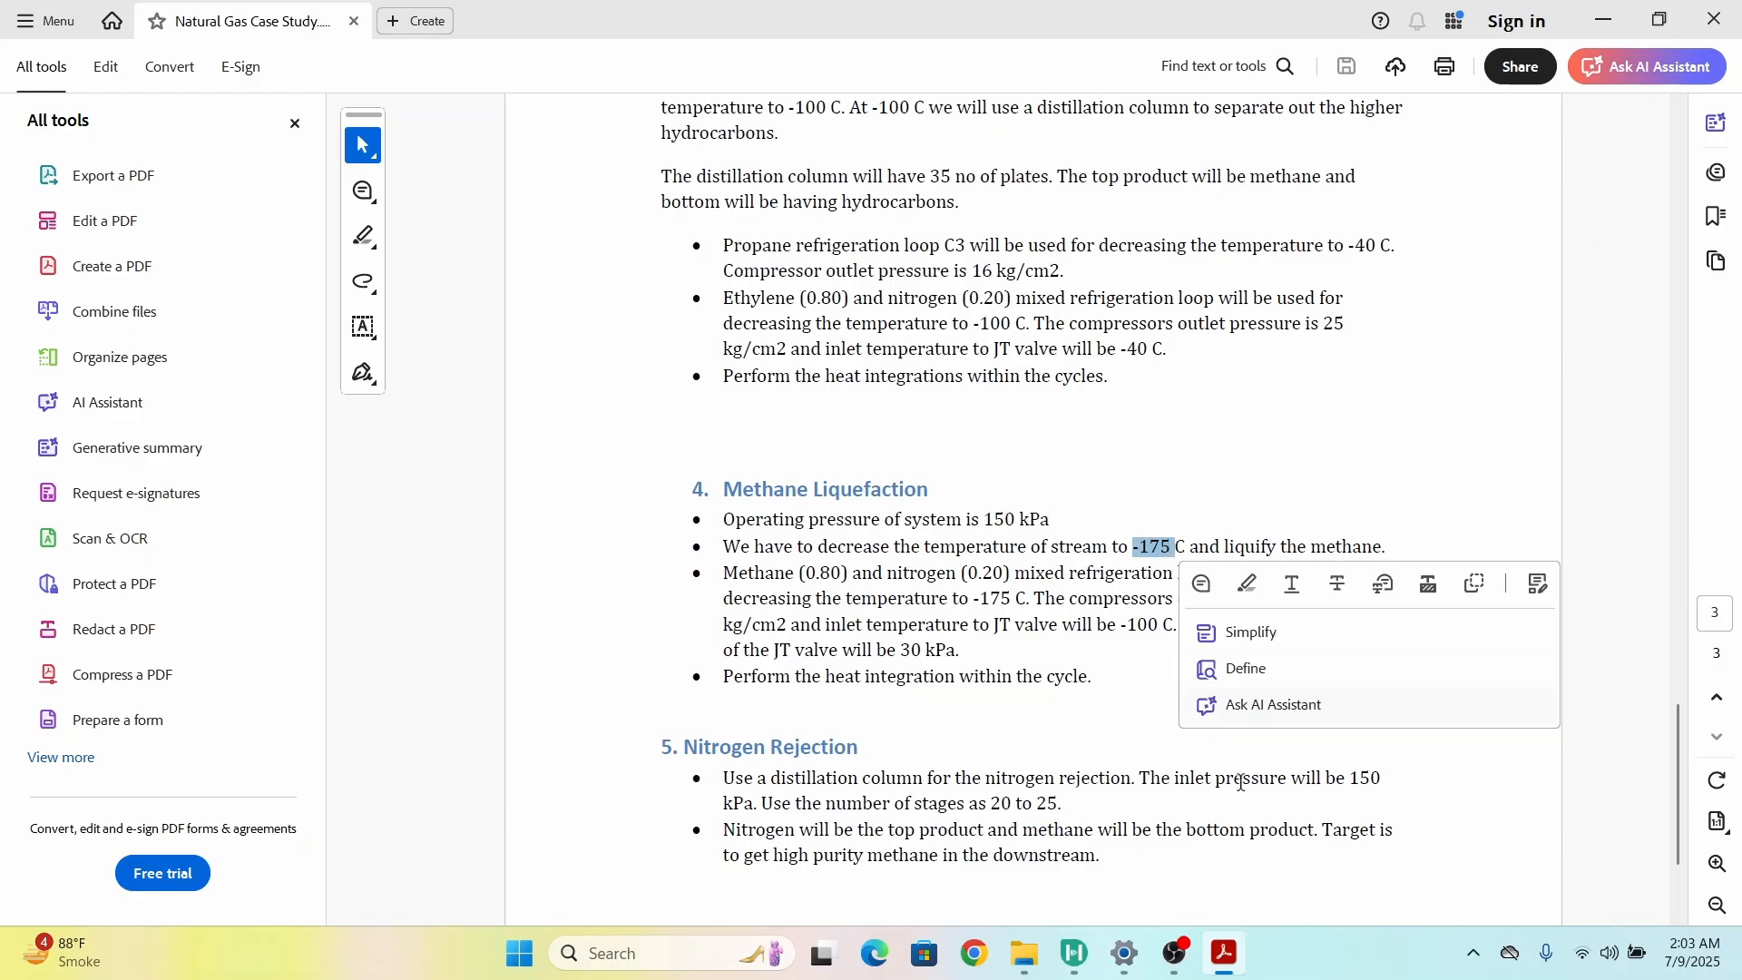
click(946, 652)
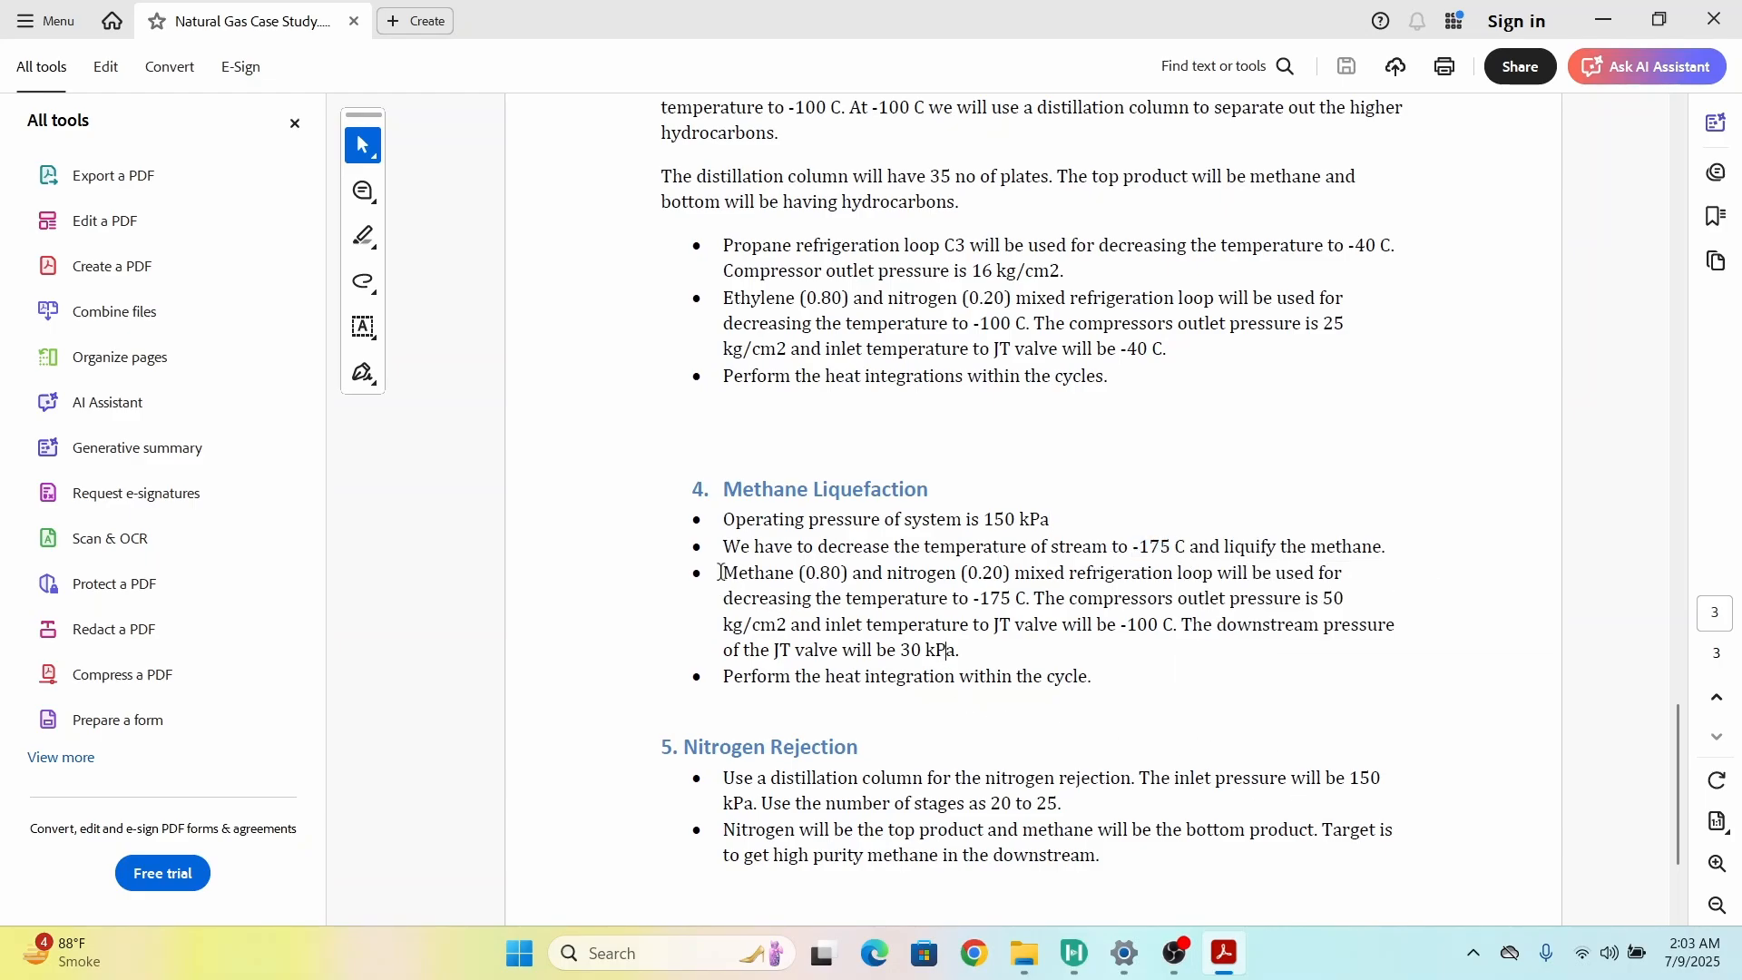
drag(729, 573, 1342, 573)
click(1192, 556)
Step: Switch back to Aspen HYSYS, add a valve downstream of the Pmethane stream and align it and its outlet with that line
key(alt+Tab)
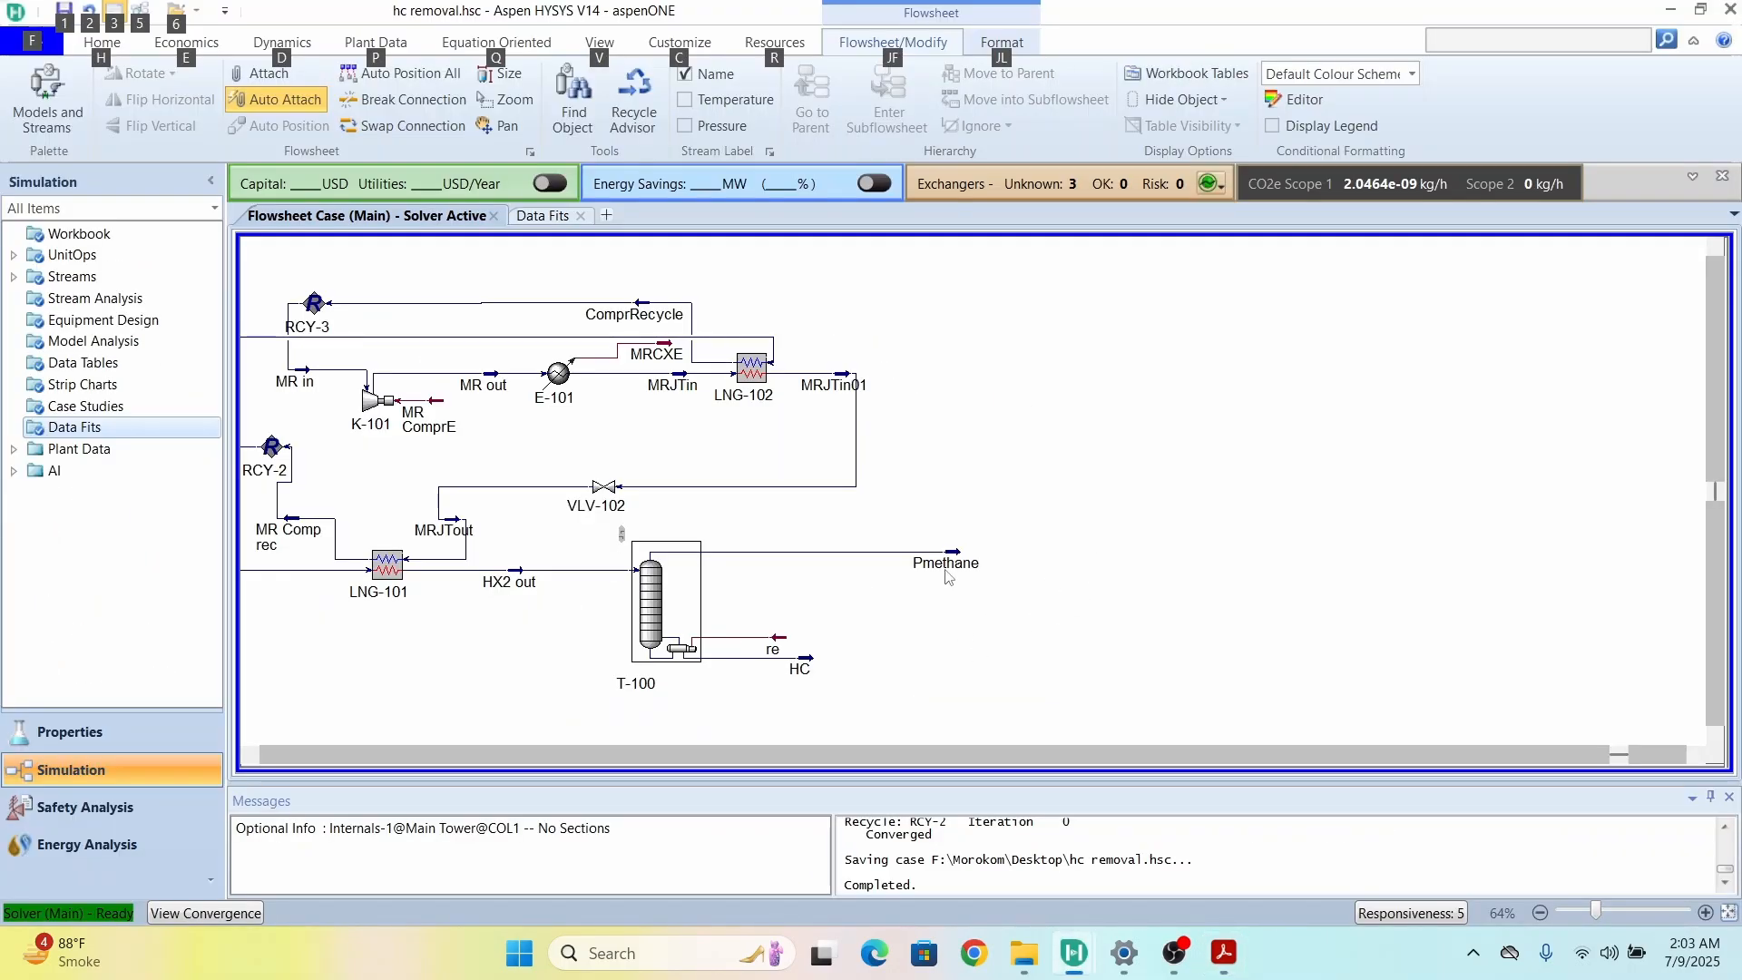
click(960, 556)
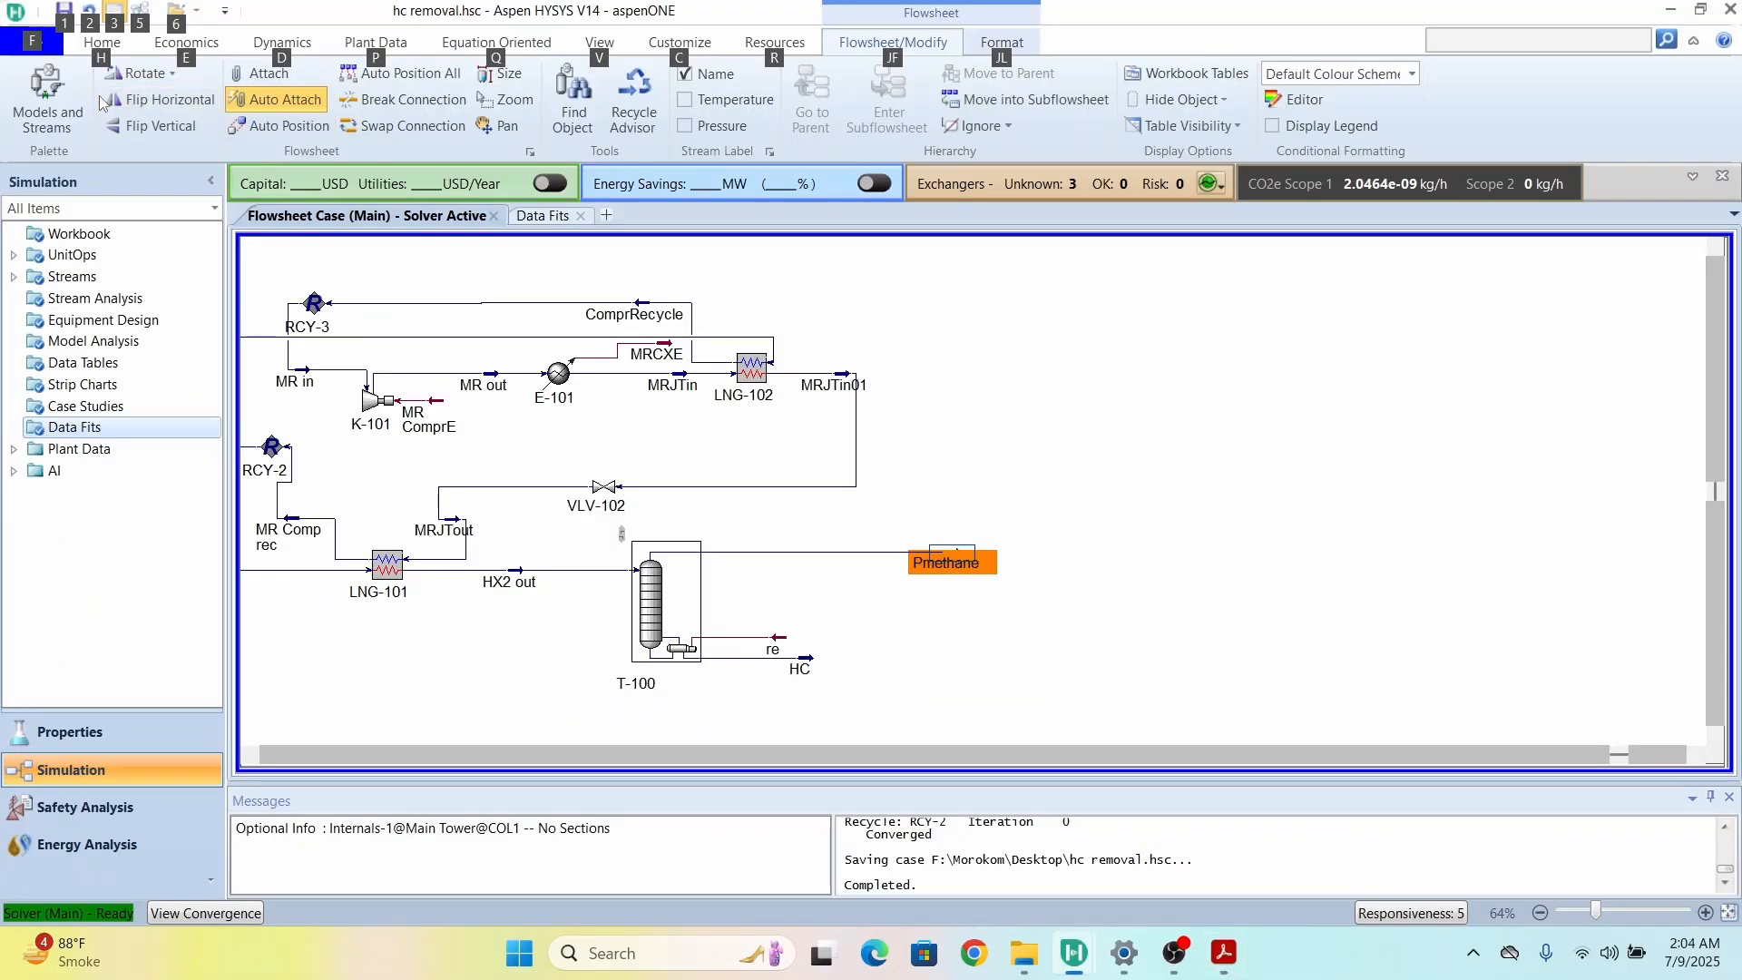
click(47, 95)
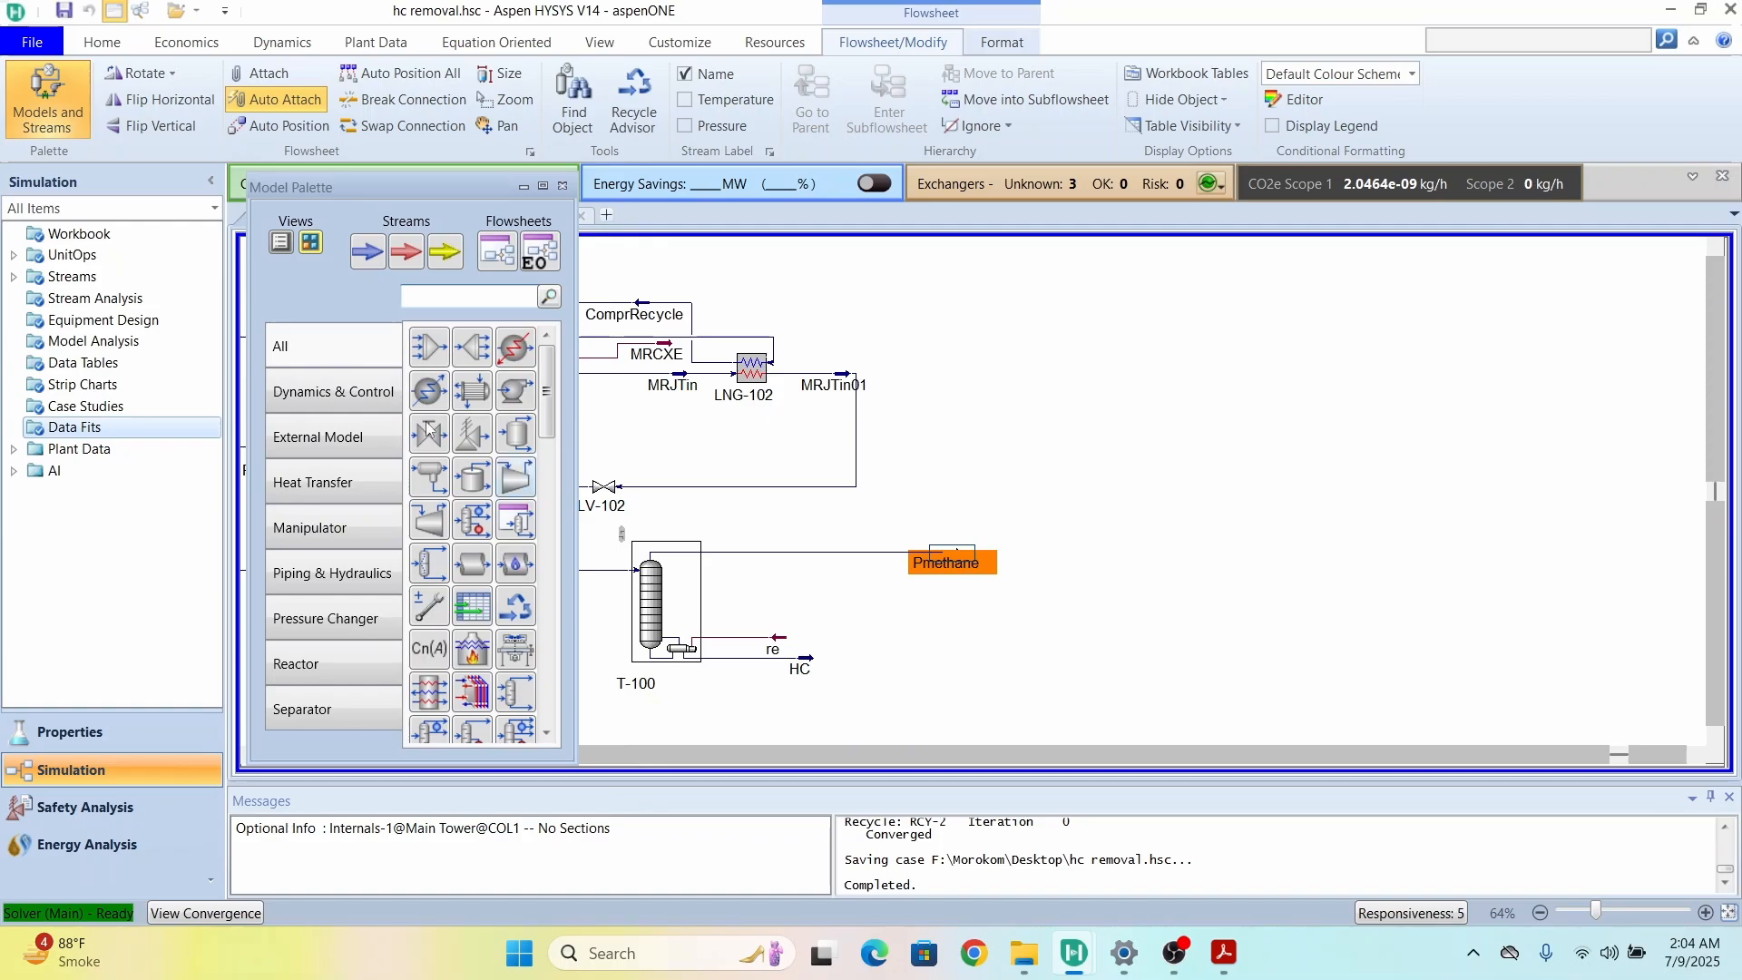
click(429, 431)
click(1041, 581)
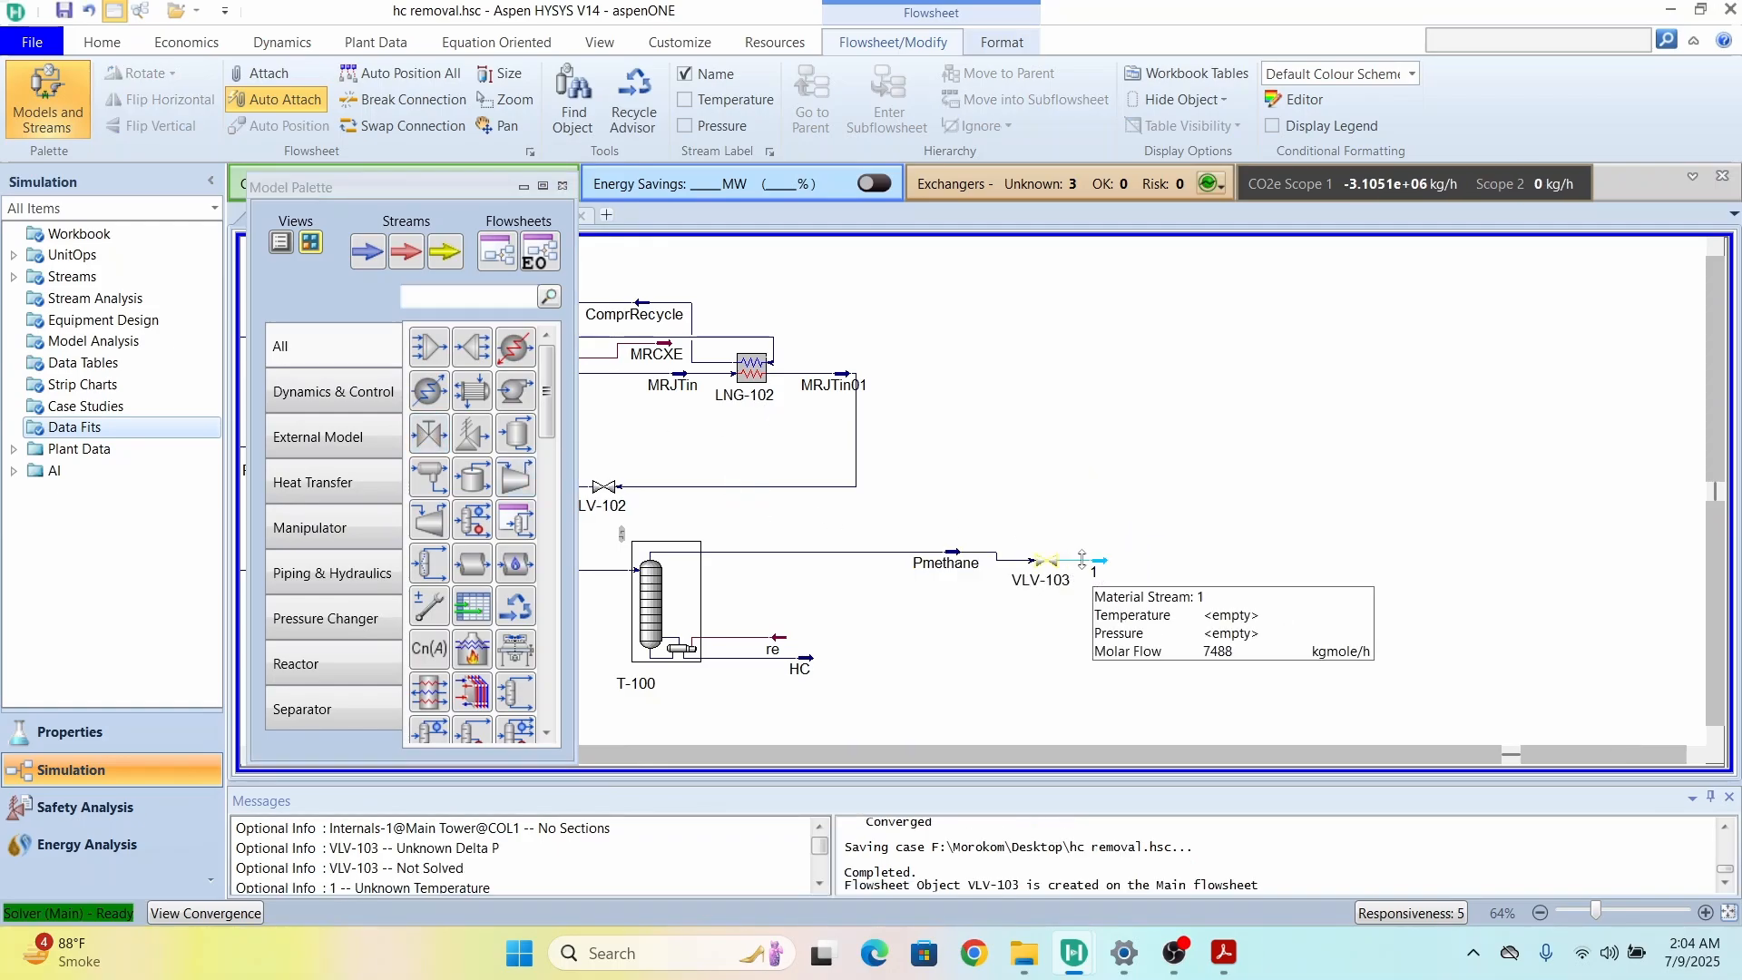
drag(1042, 560, 1159, 552)
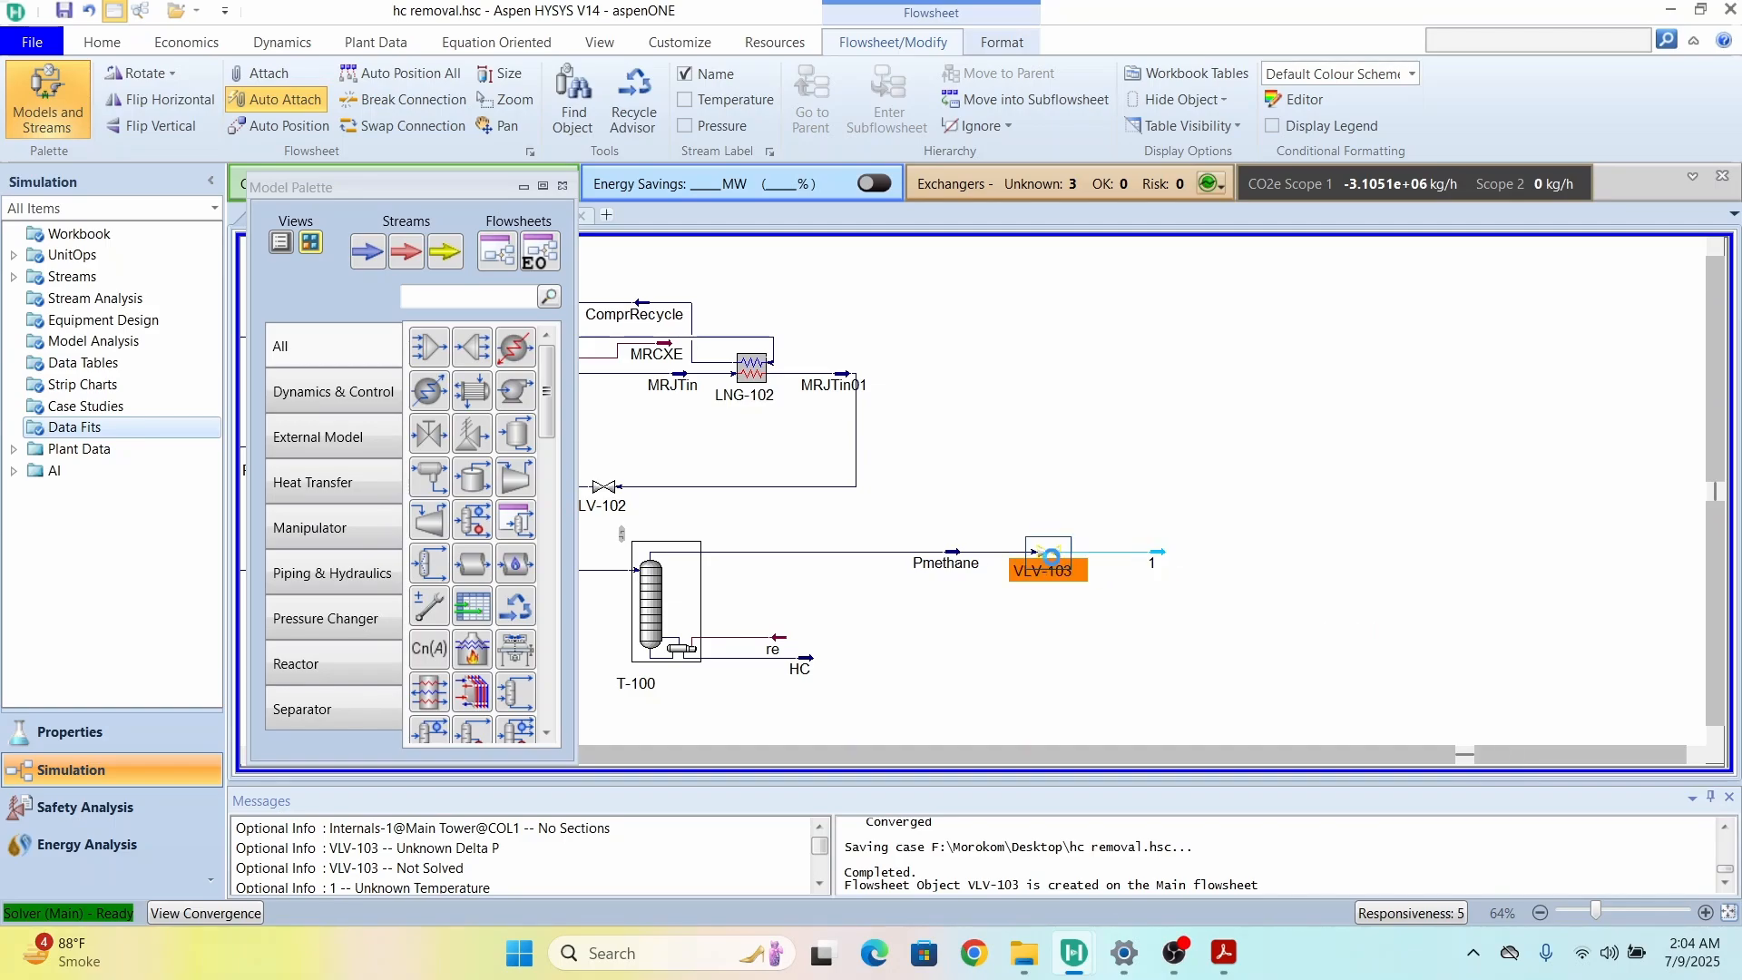
Step: Set the outlet stream pressure of valve VLV-103 to 150 kPa
double_click(1051, 557)
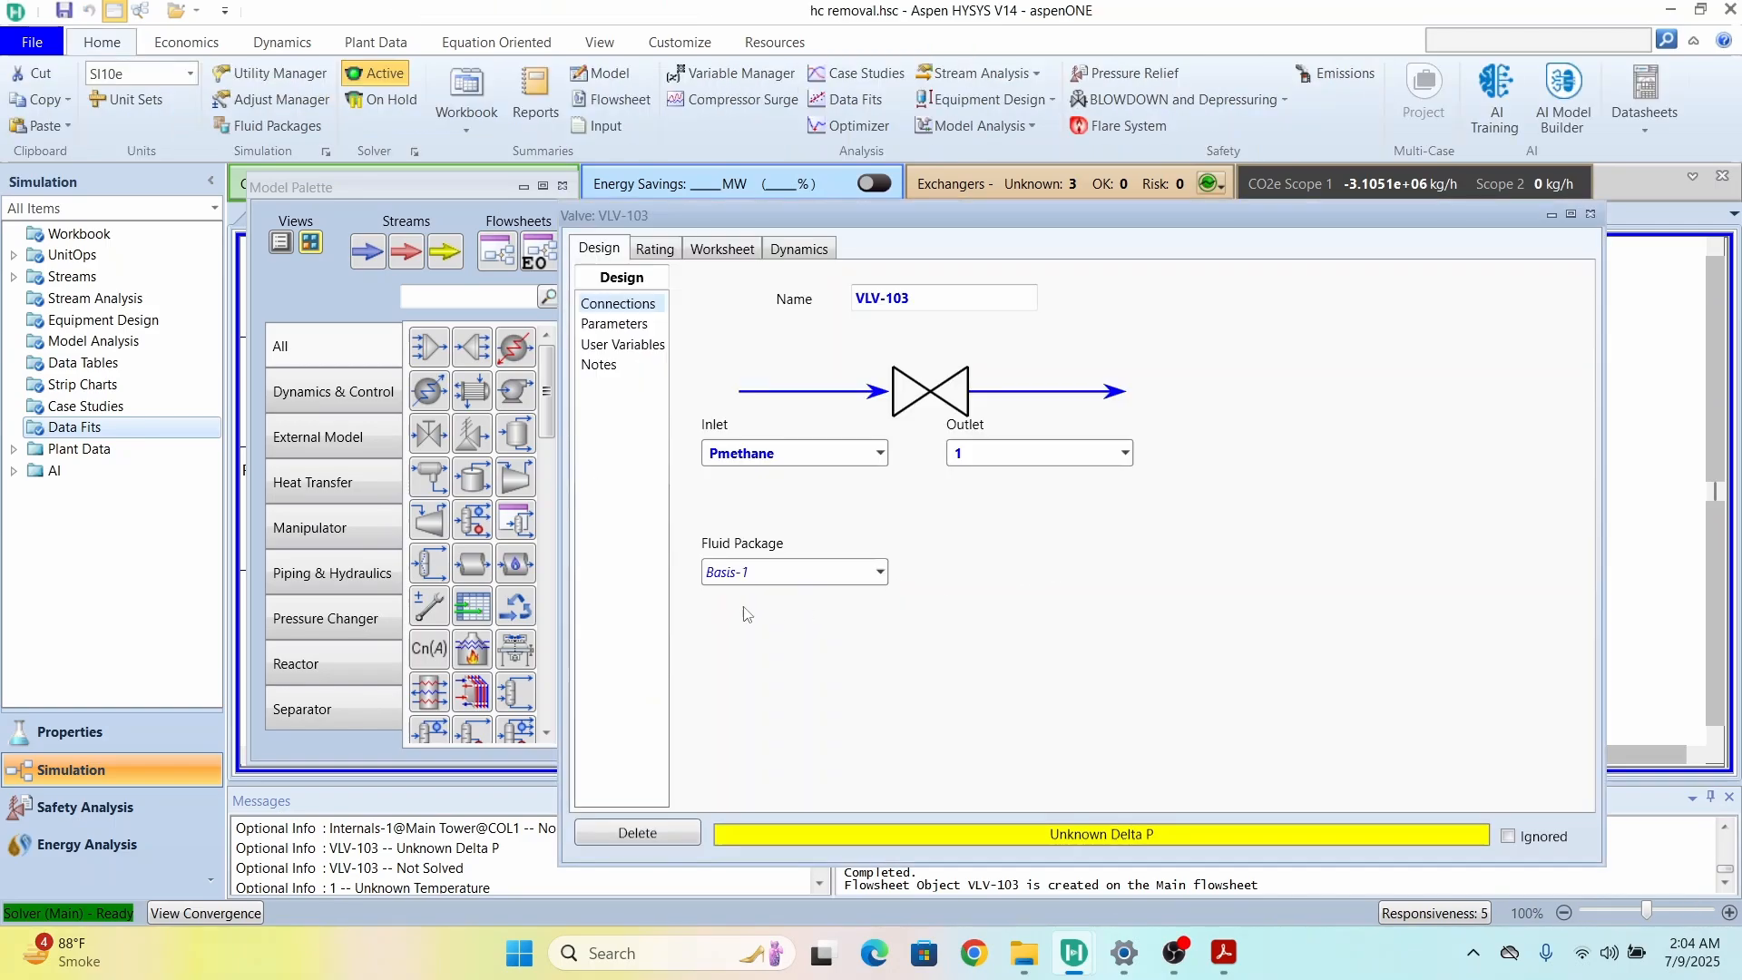
click(723, 250)
click(1120, 353)
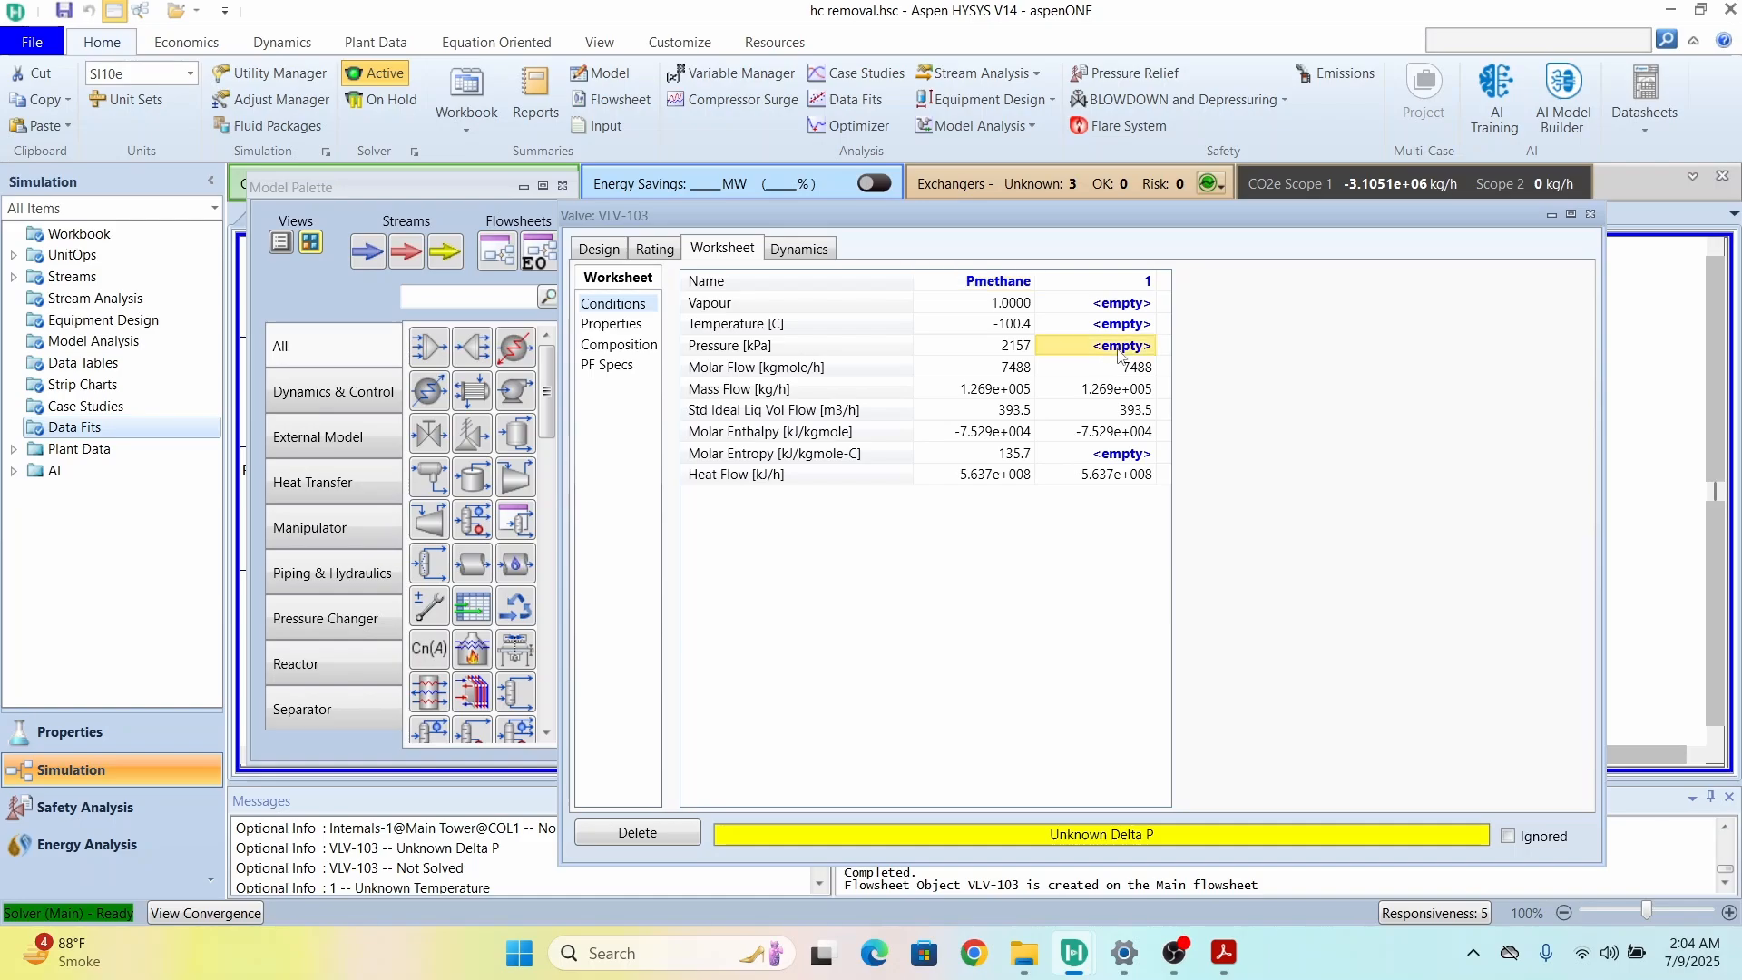
text(15)
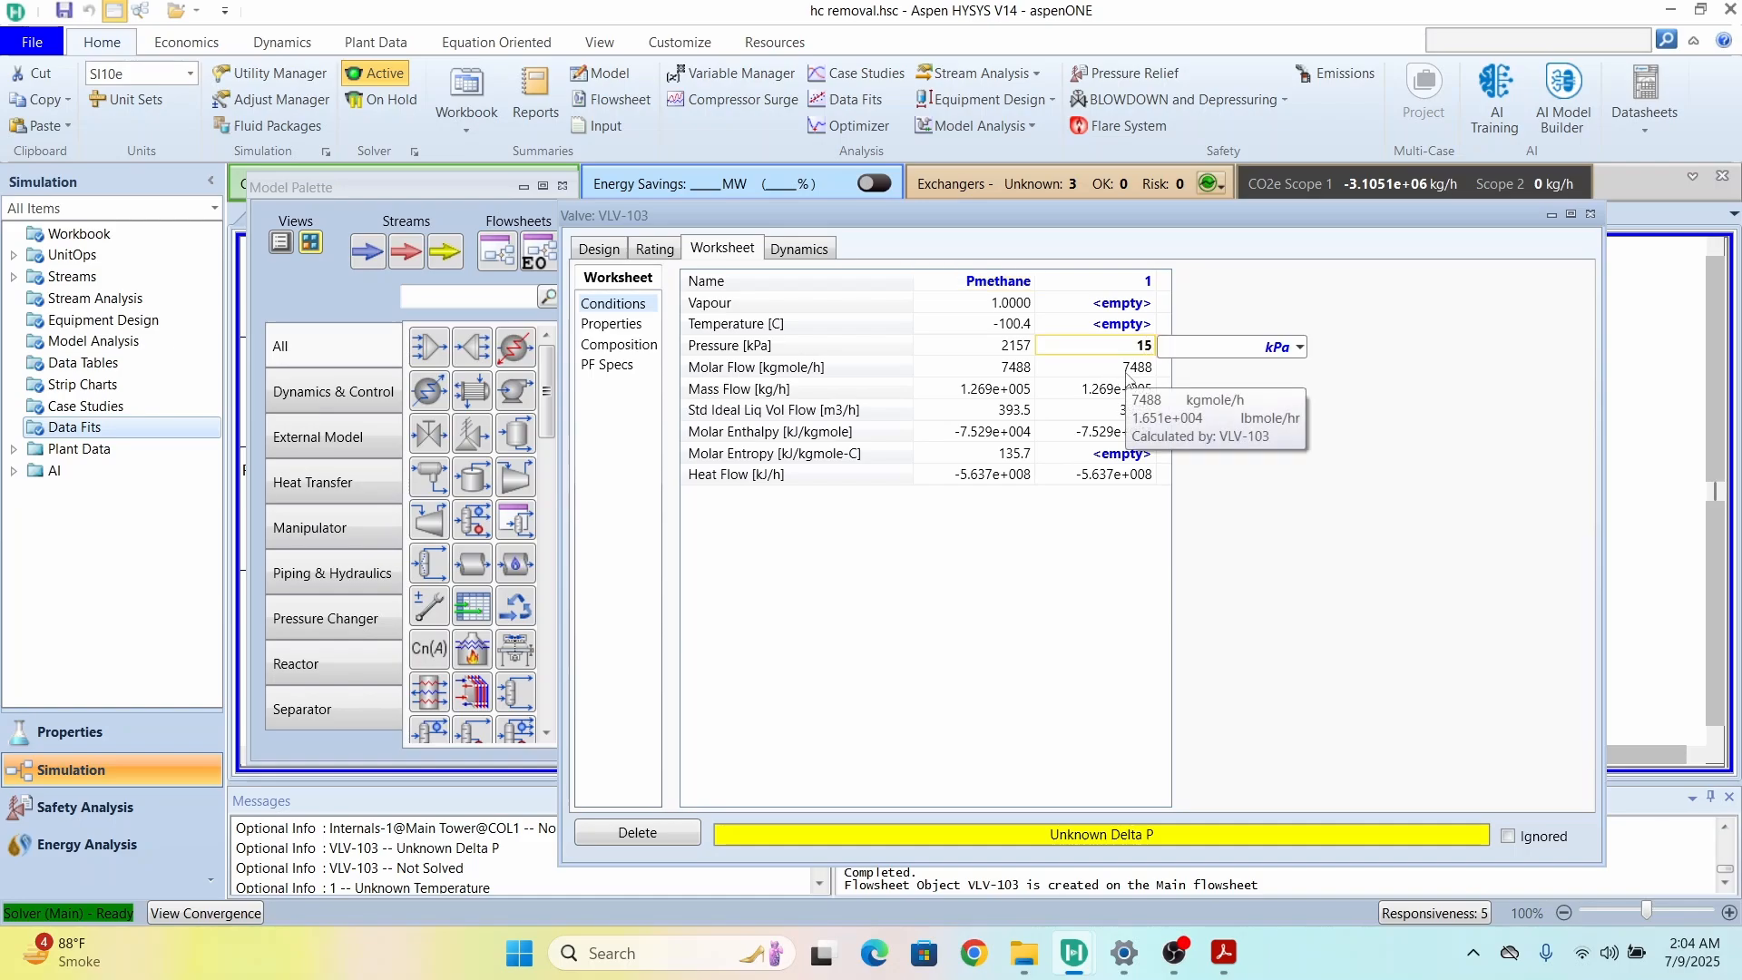
text(0)
key(Return)
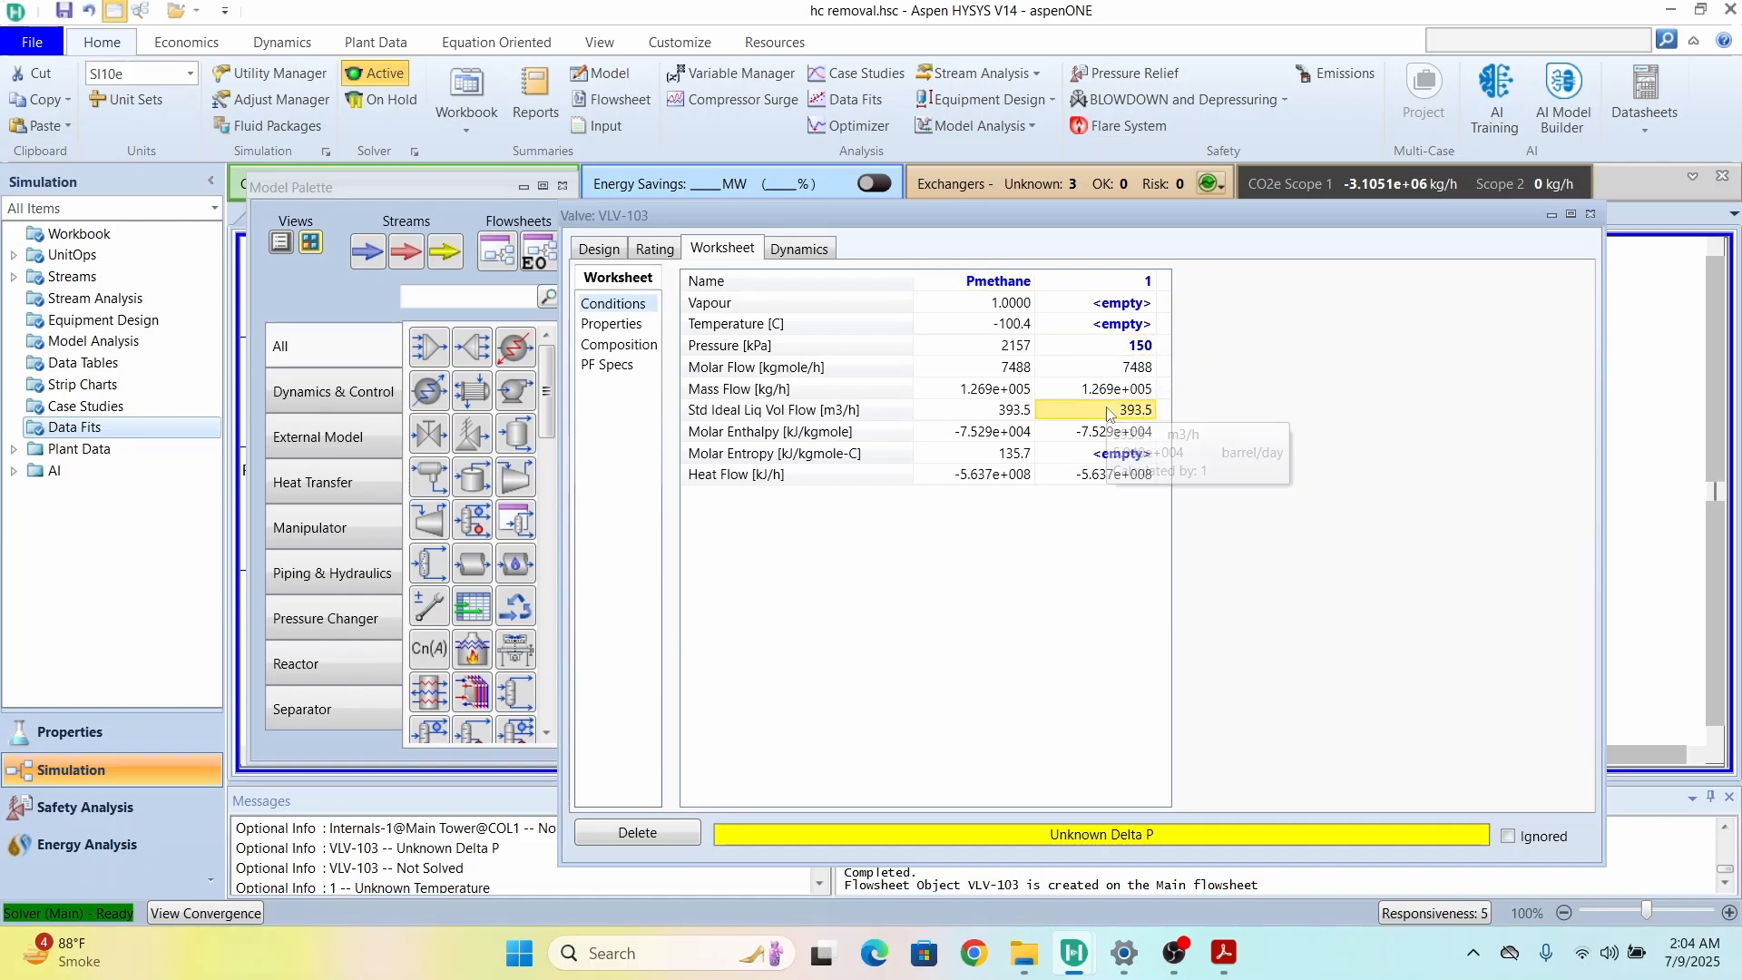
Step: Rename the outlet stream of VLV-103 as DeP methane and close the valve's properties
click(1292, 341)
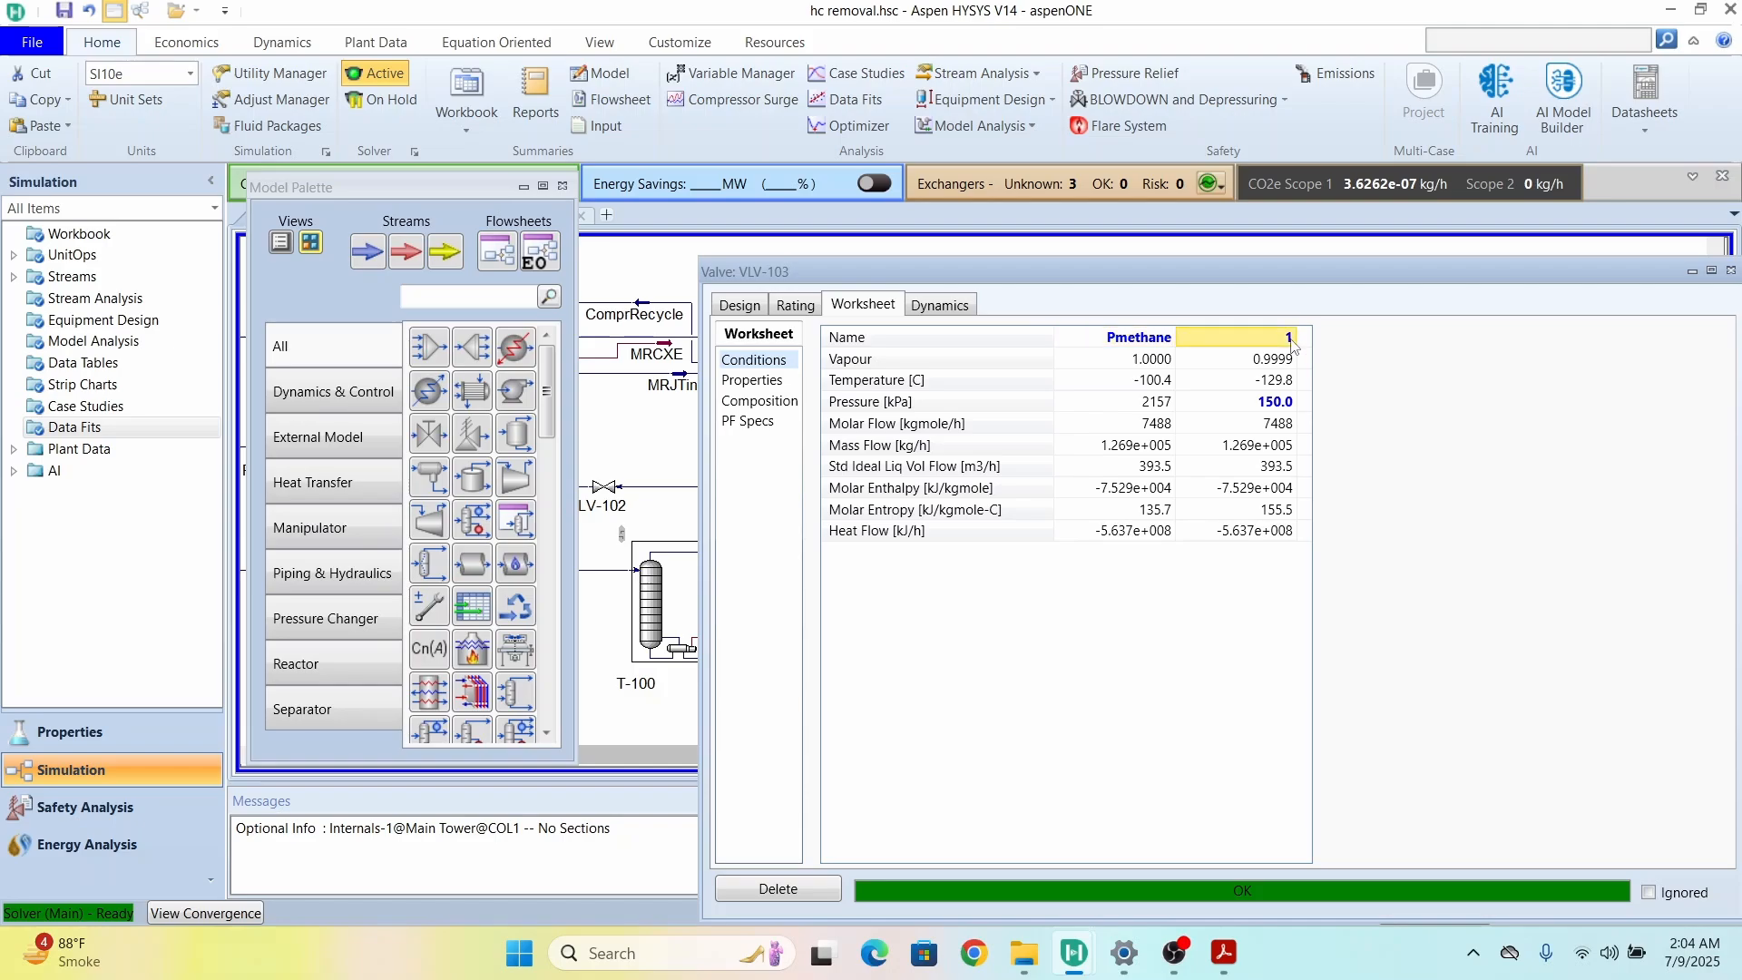
click(1293, 336)
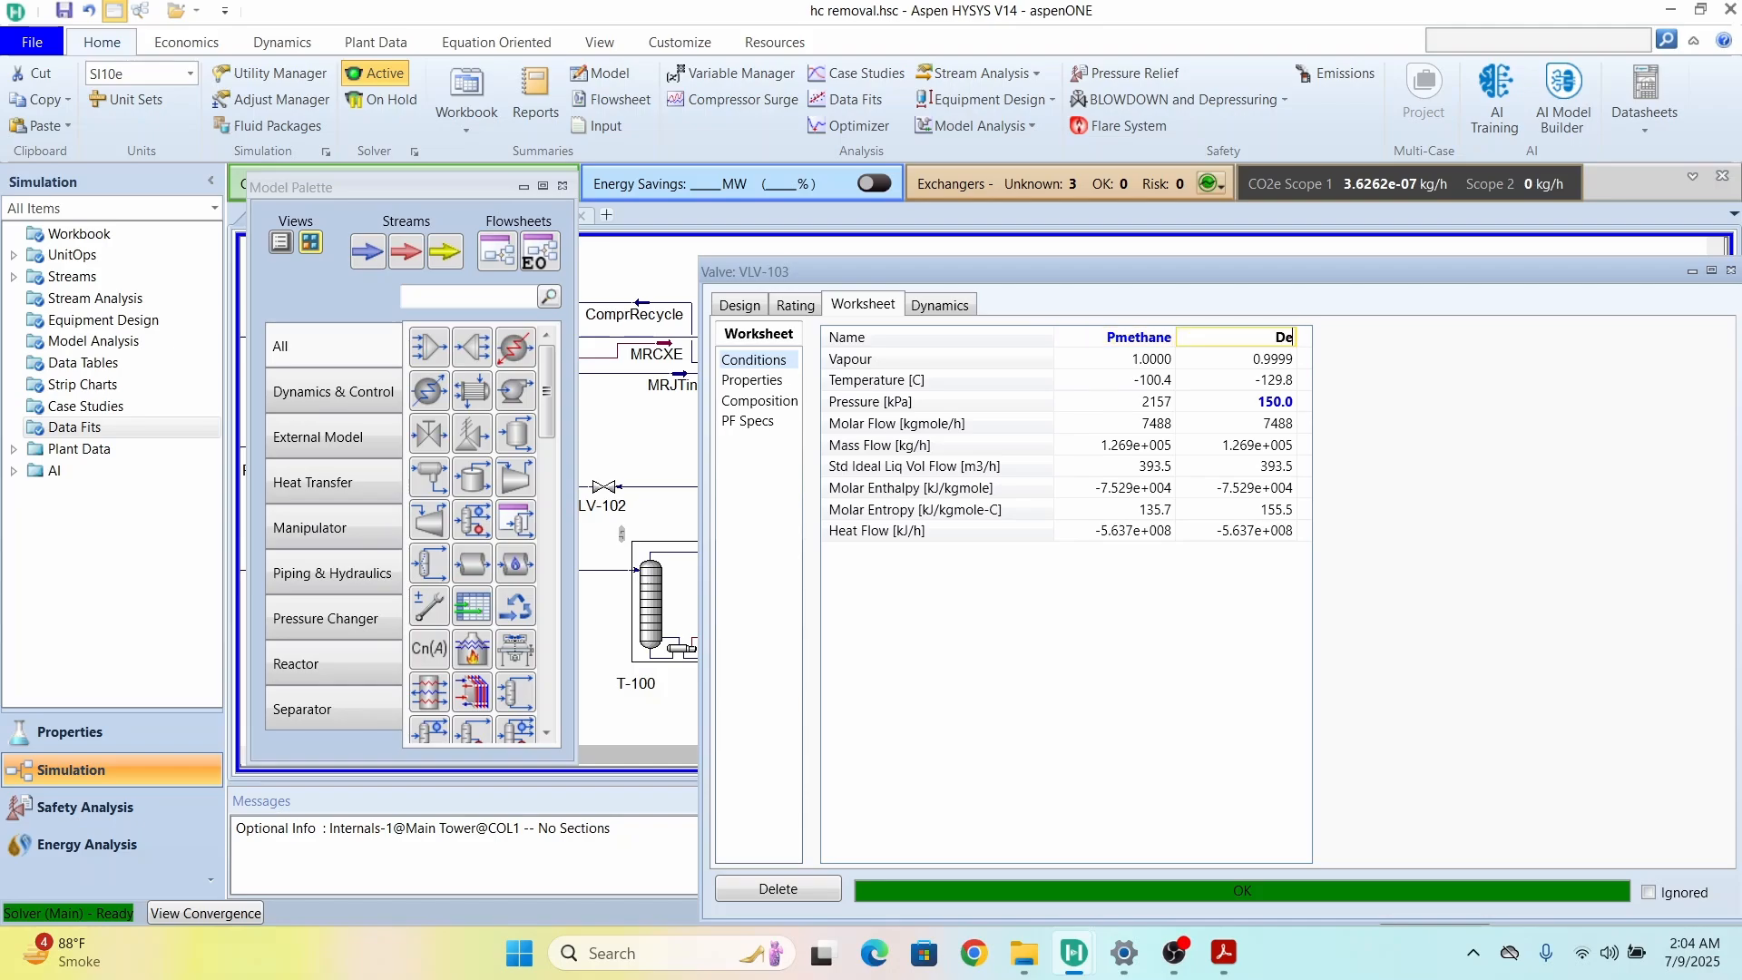
text(DeP methane)
click(1284, 385)
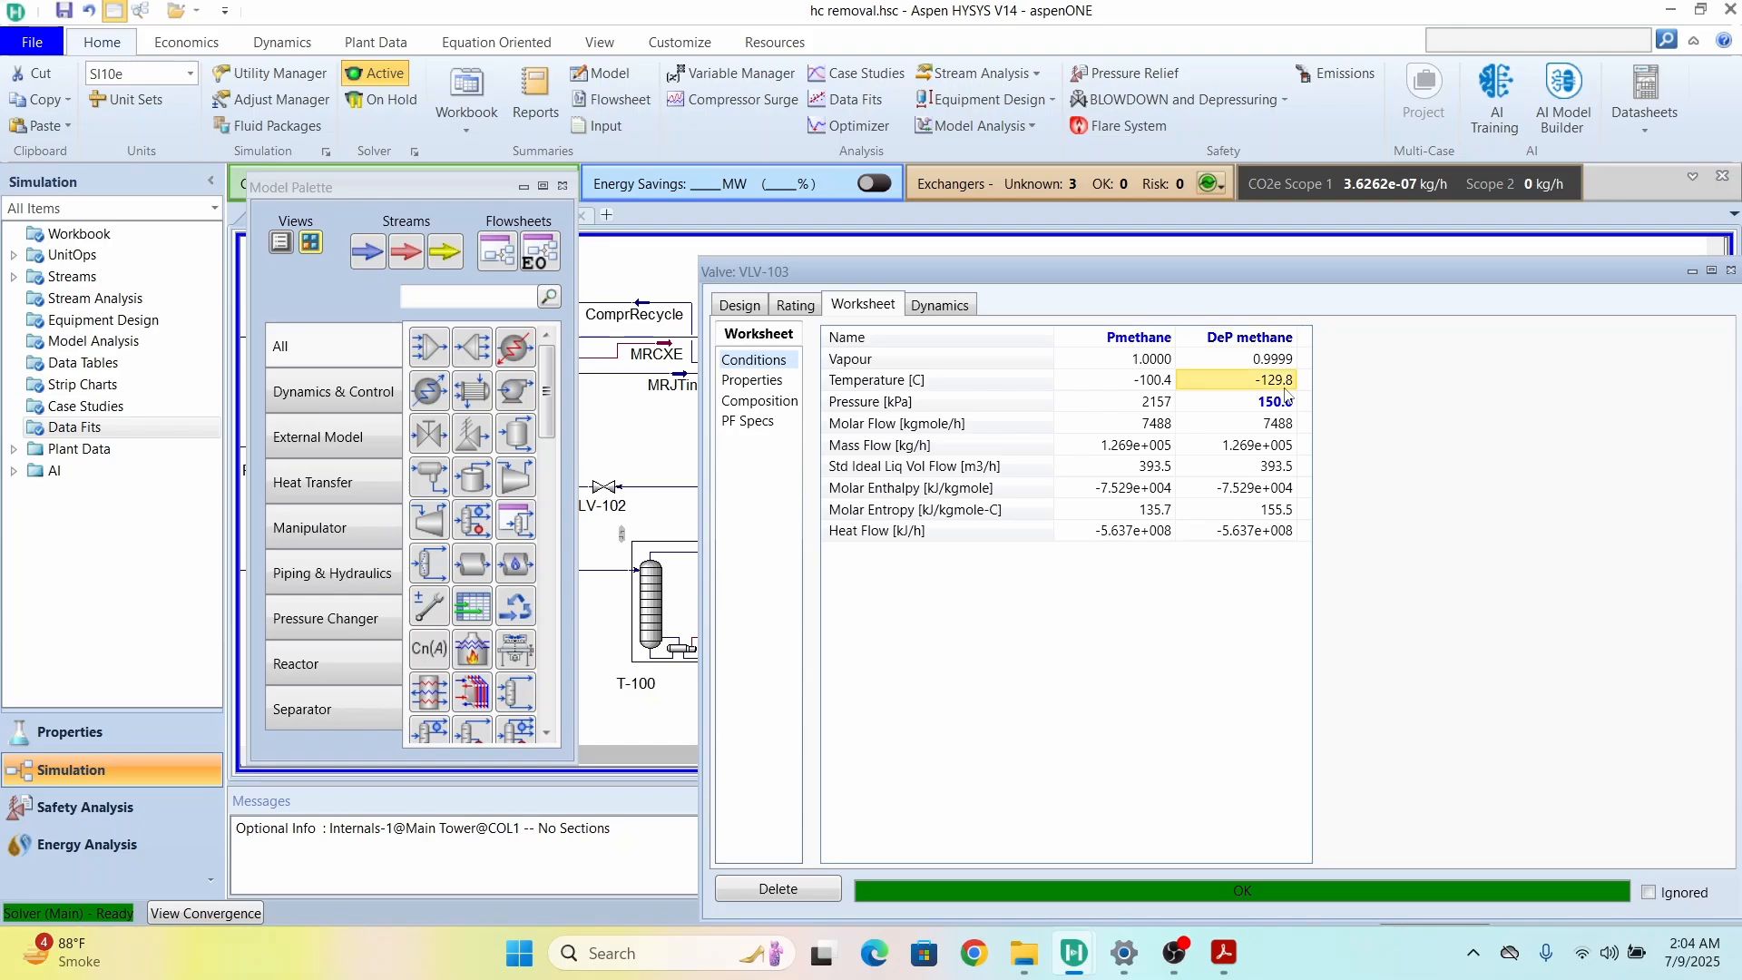
drag(1405, 276, 1127, 258)
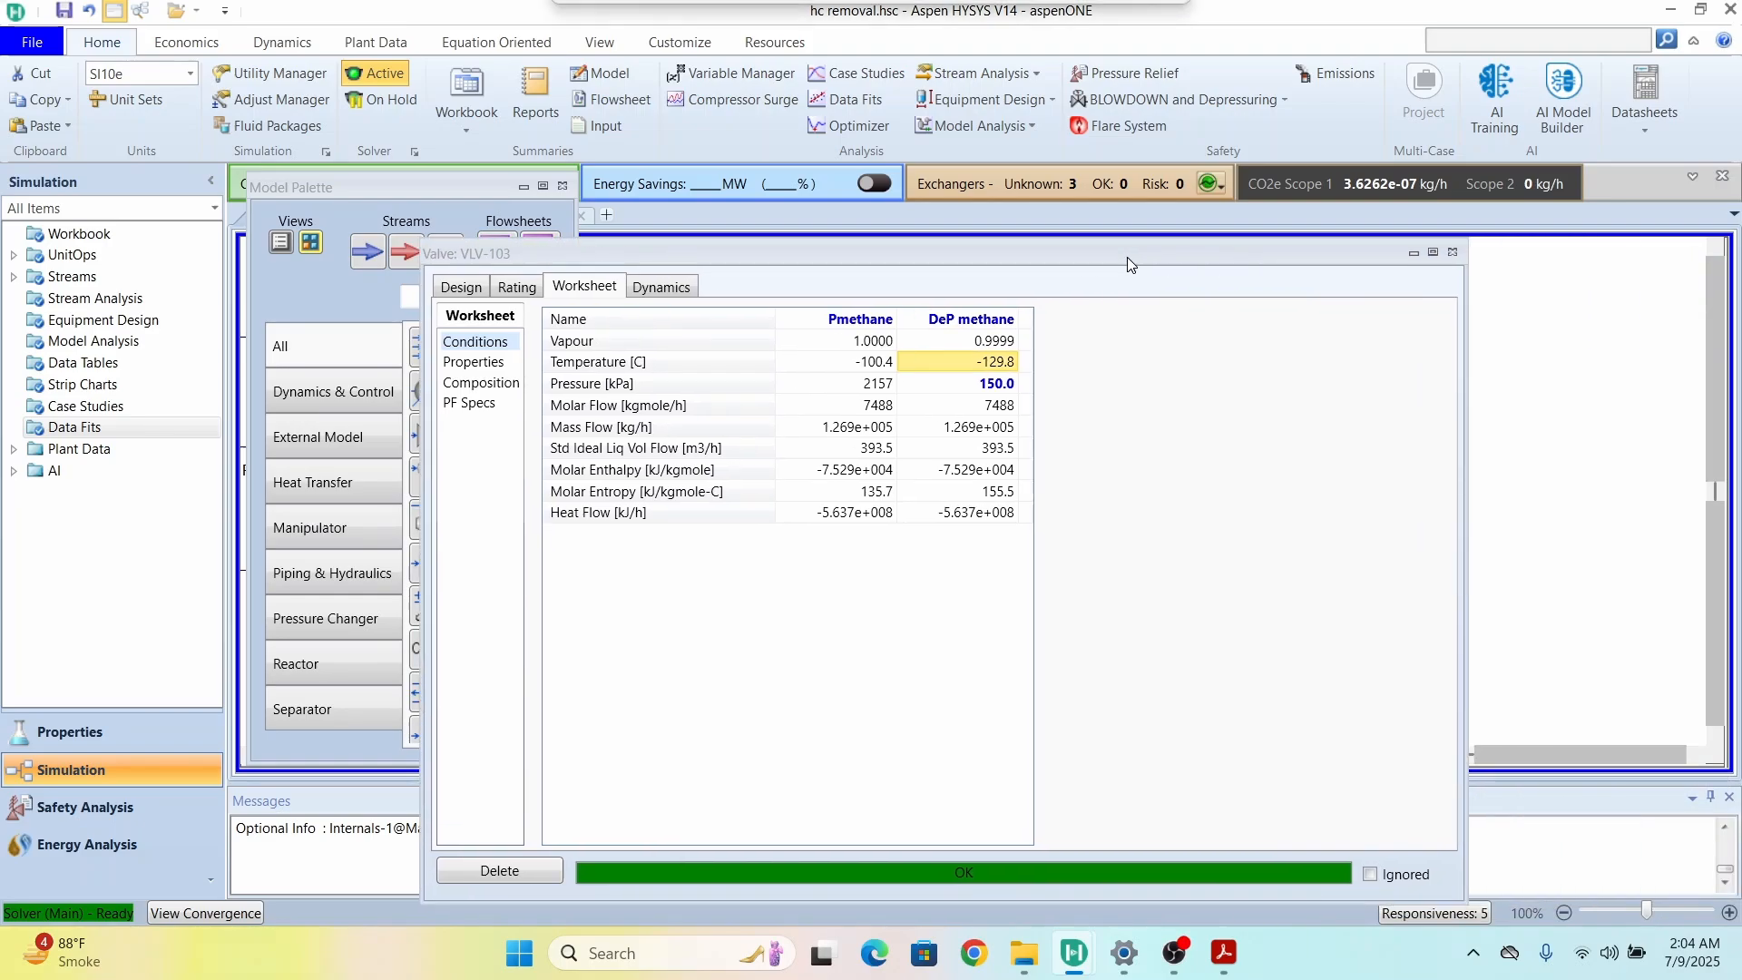
click(1452, 252)
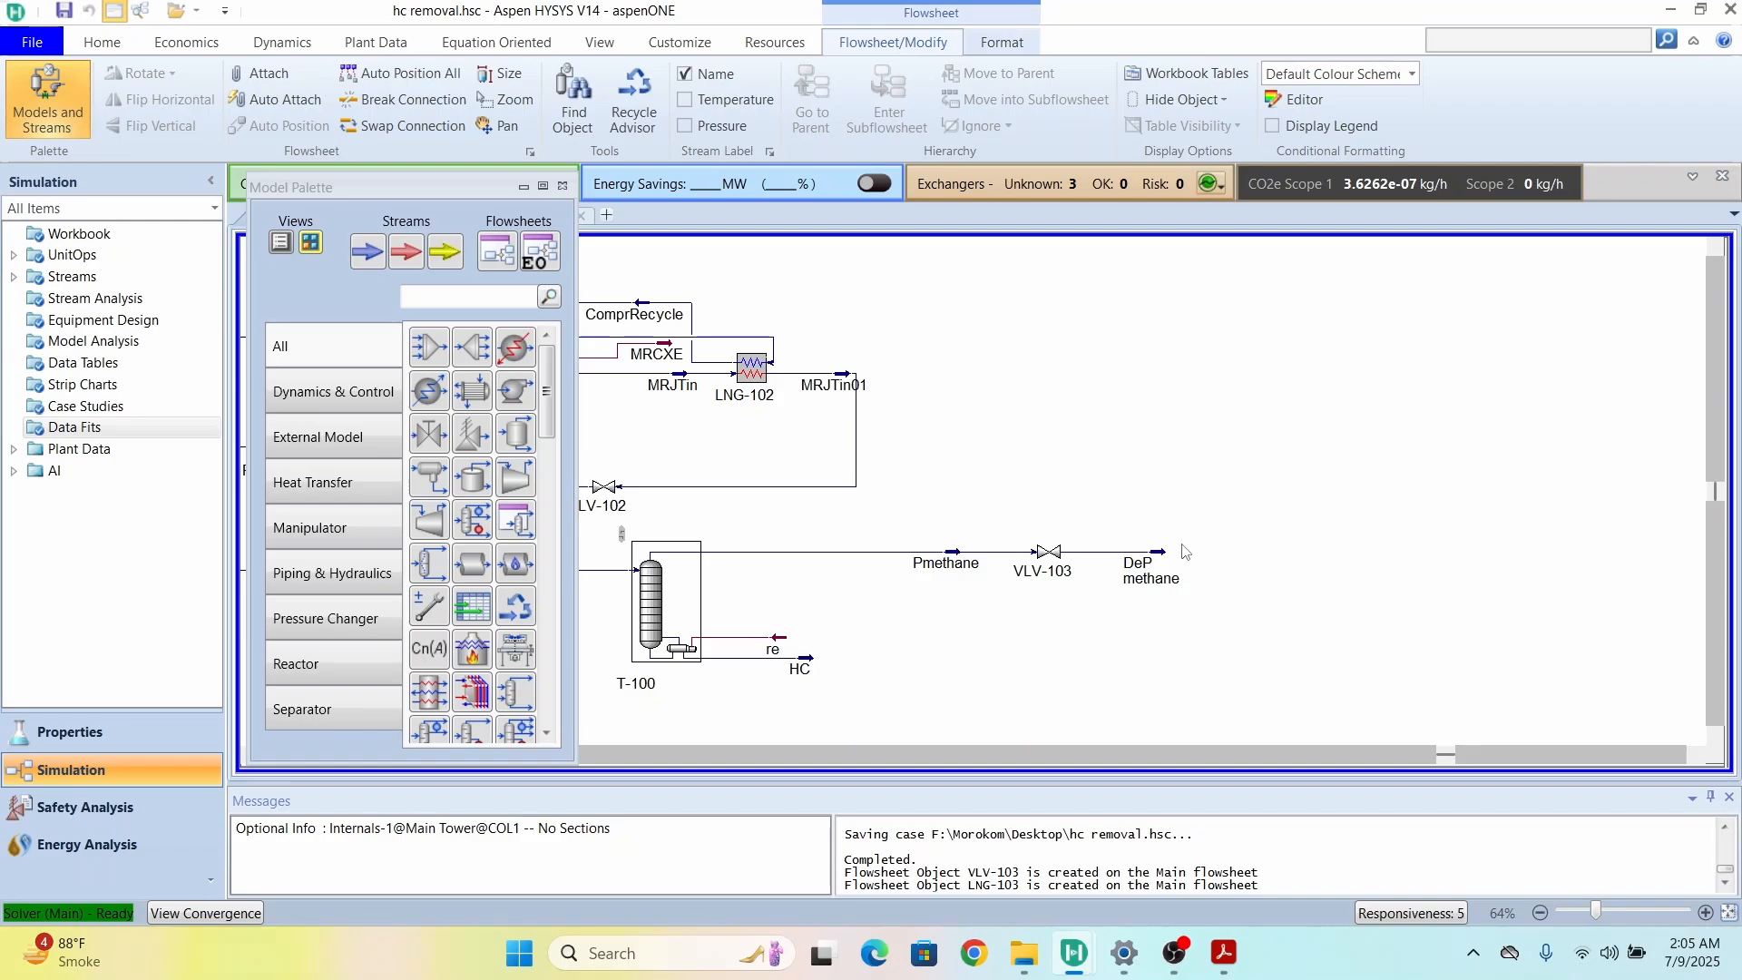
Step: Add an LNG exchanger downstream of the DeP methane stream, shift it further along the line and open its properties
mouse_move(1163, 555)
click(429, 693)
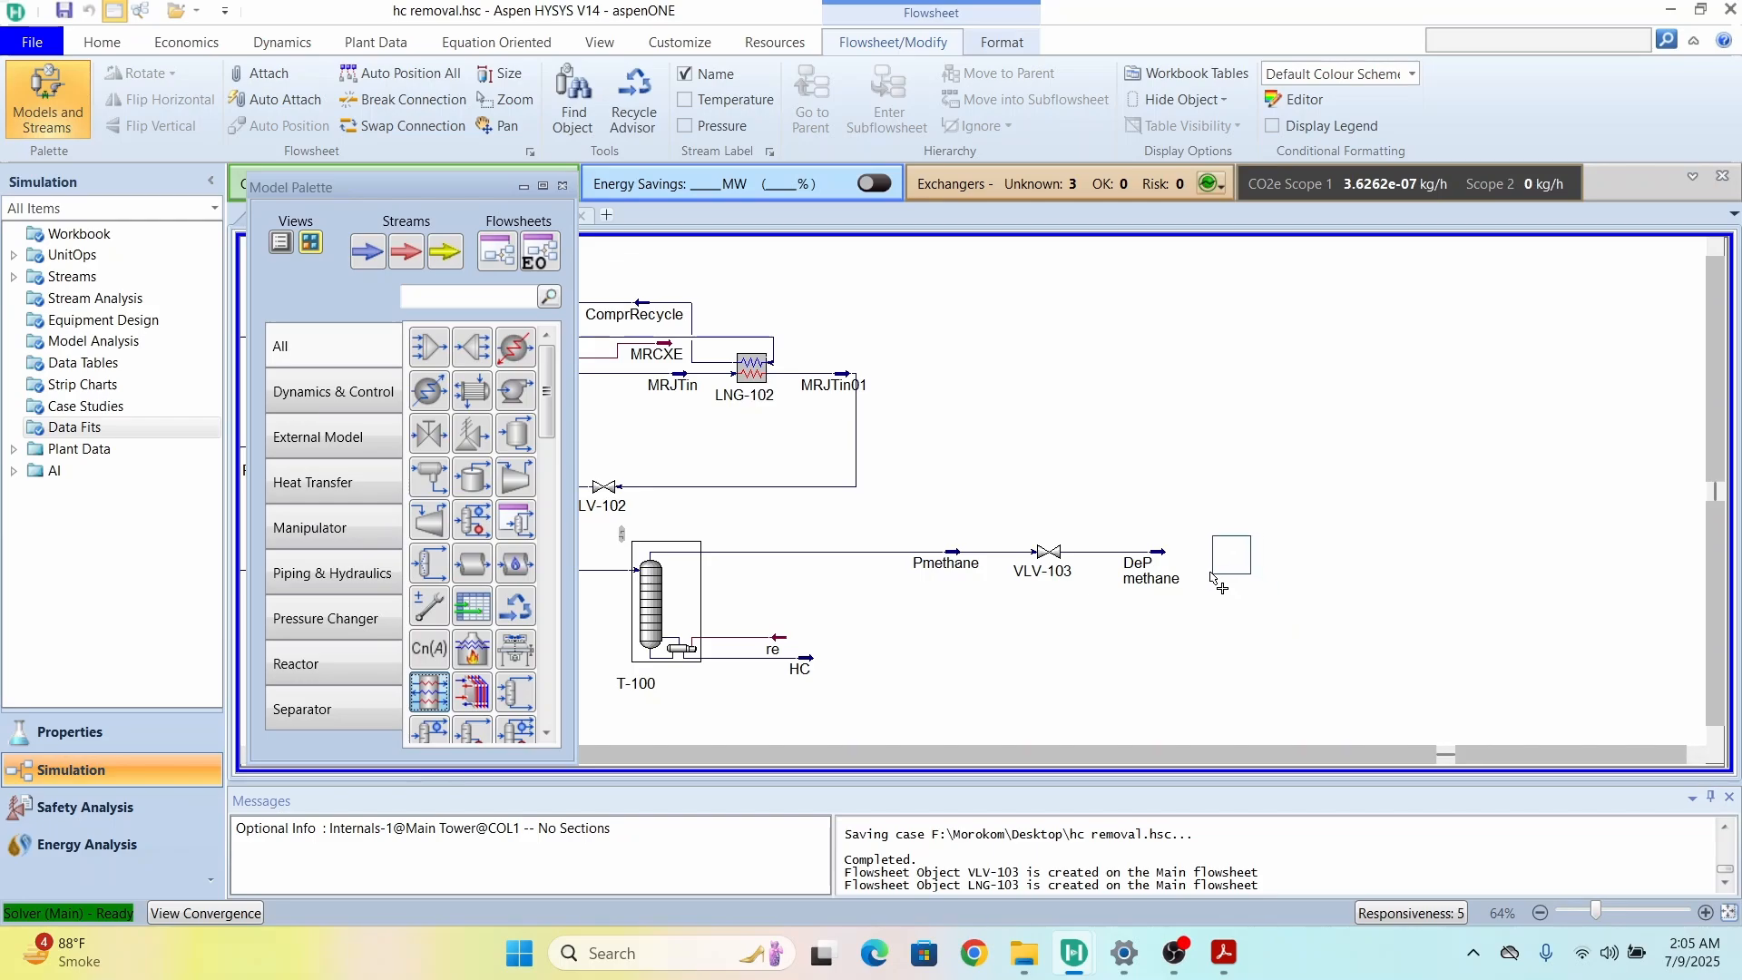
click(1239, 569)
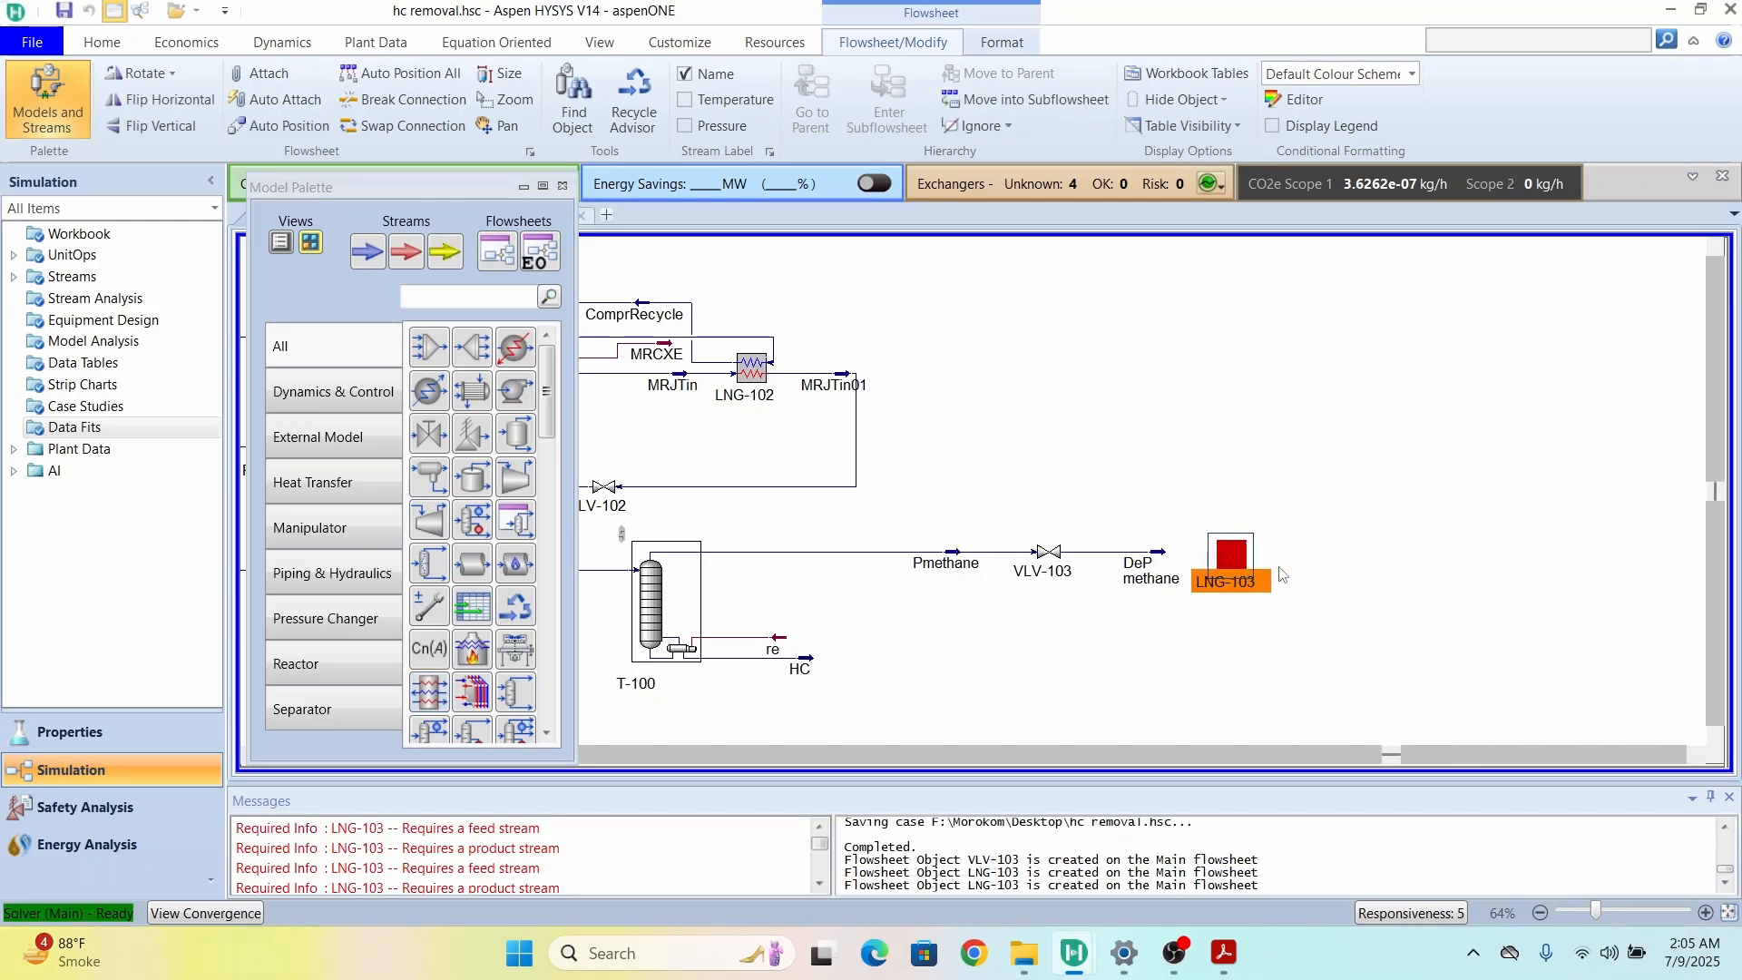
drag(1239, 567, 1281, 564)
double_click(1282, 564)
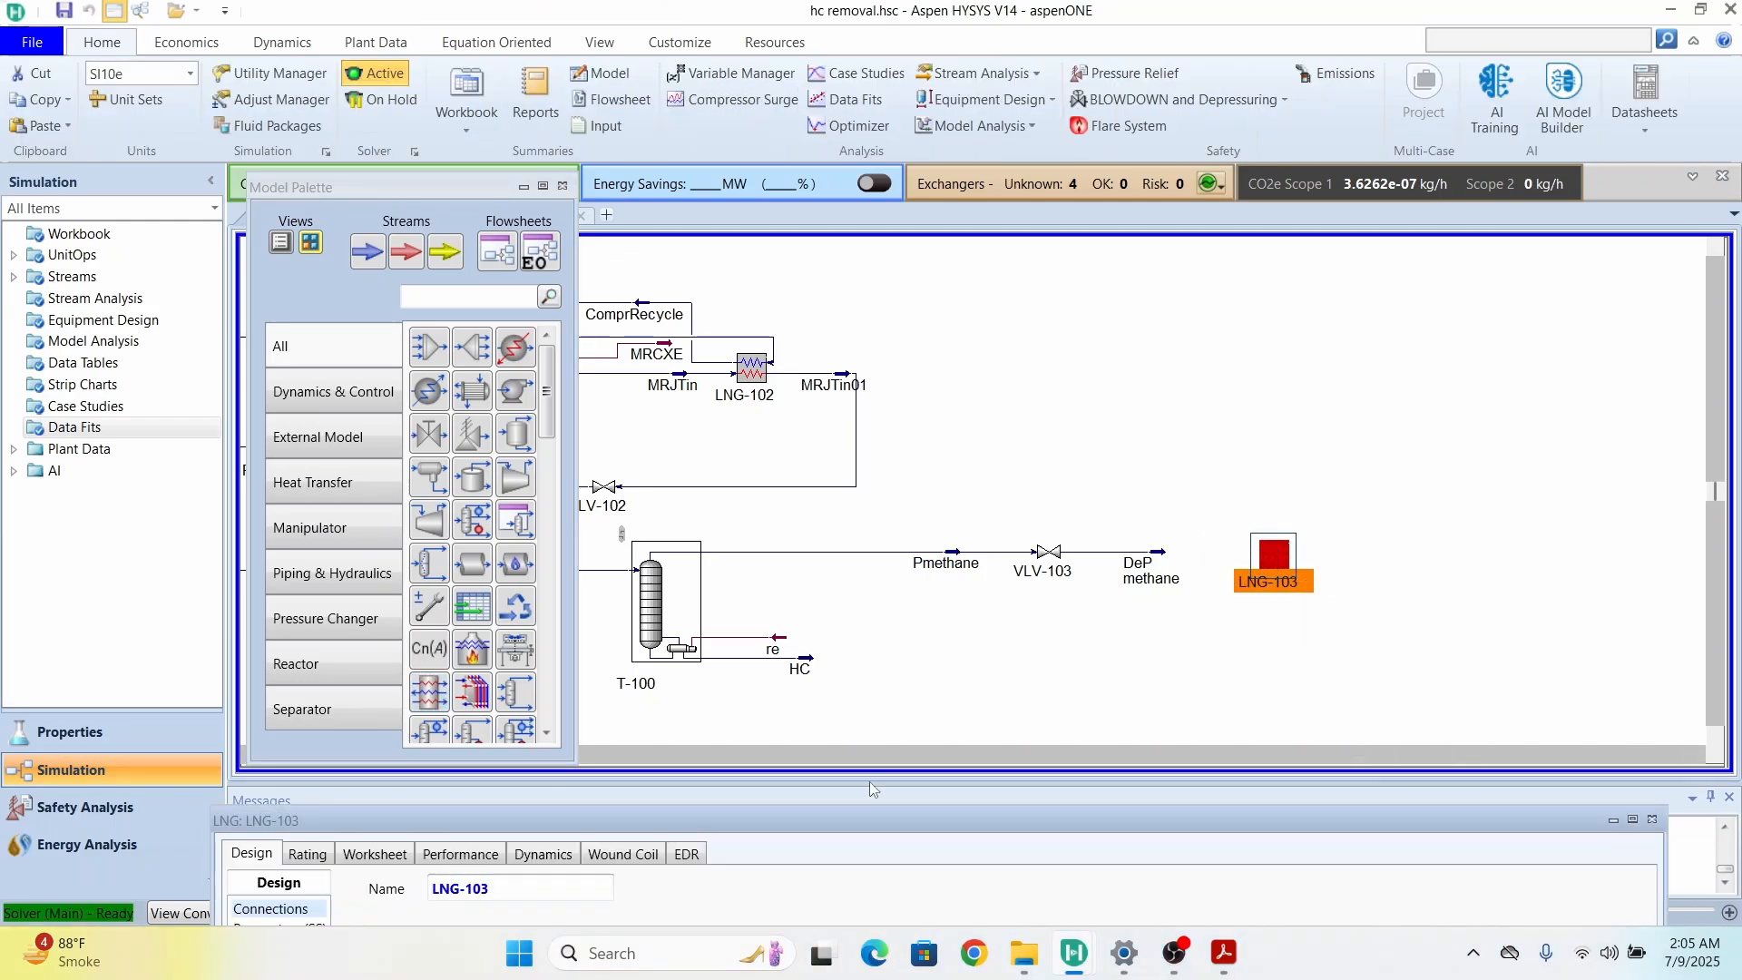
drag(868, 819, 898, 662)
Step: Connect DeP methane as the hot-side inlet of LNG-103 with outlet stream IntoNrej and a pressure drop of 0
click(529, 833)
click(564, 839)
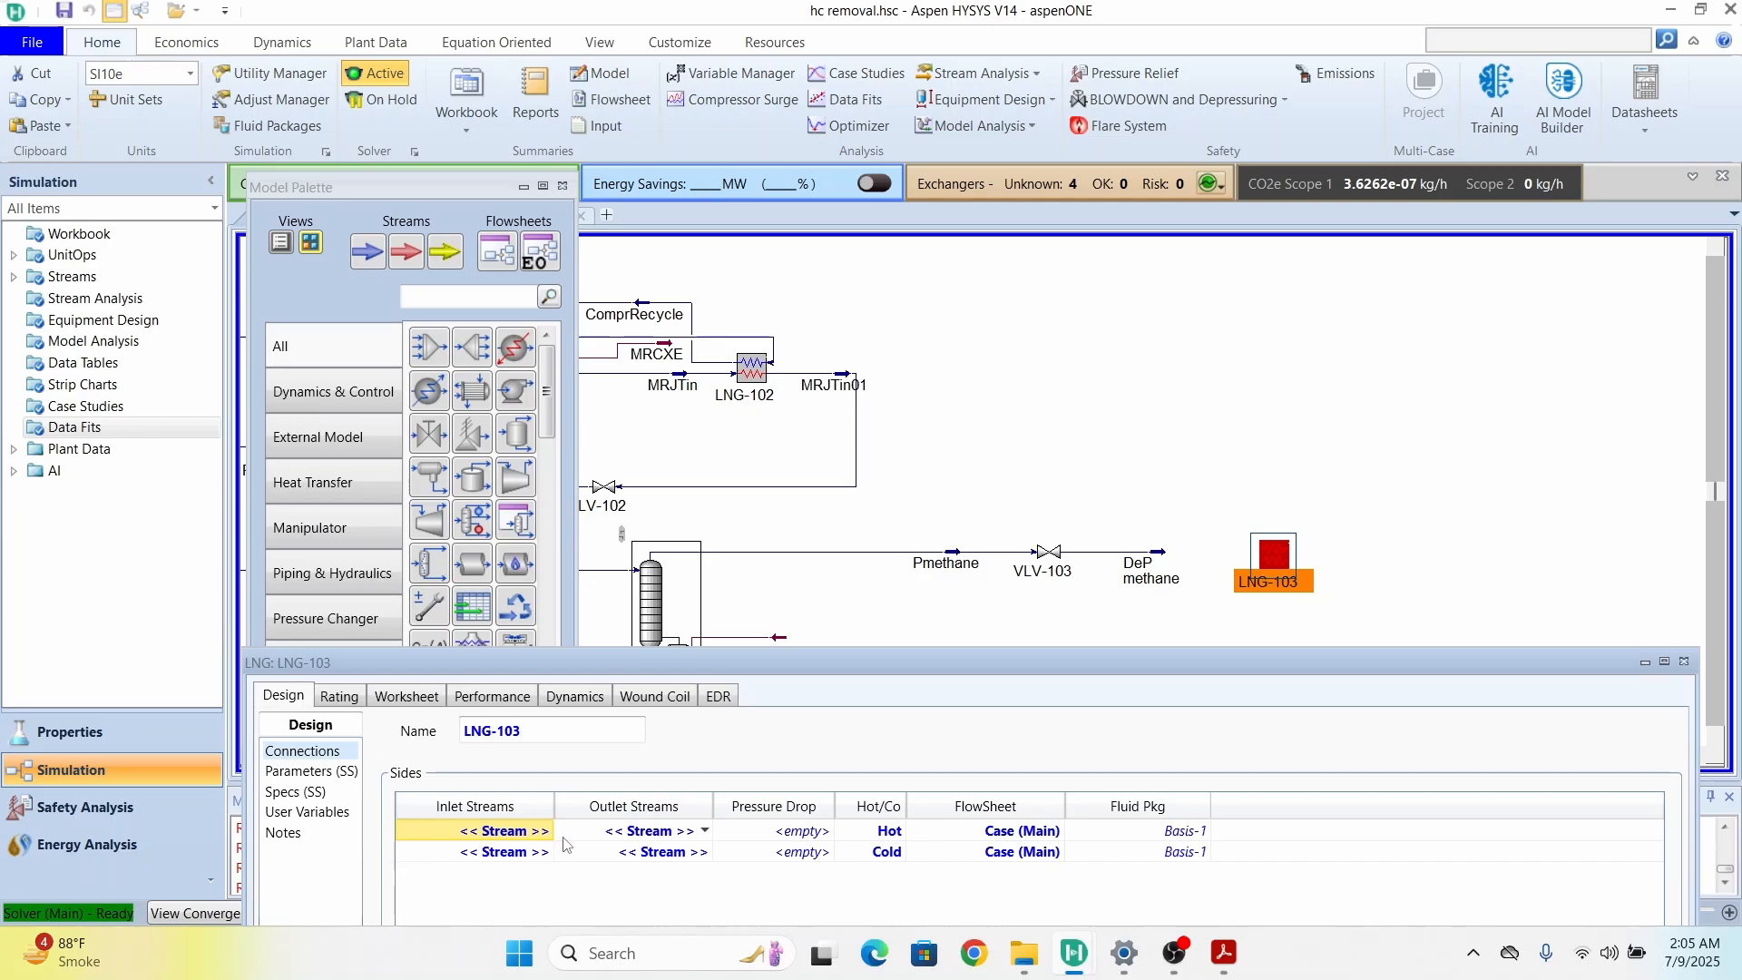
click(548, 833)
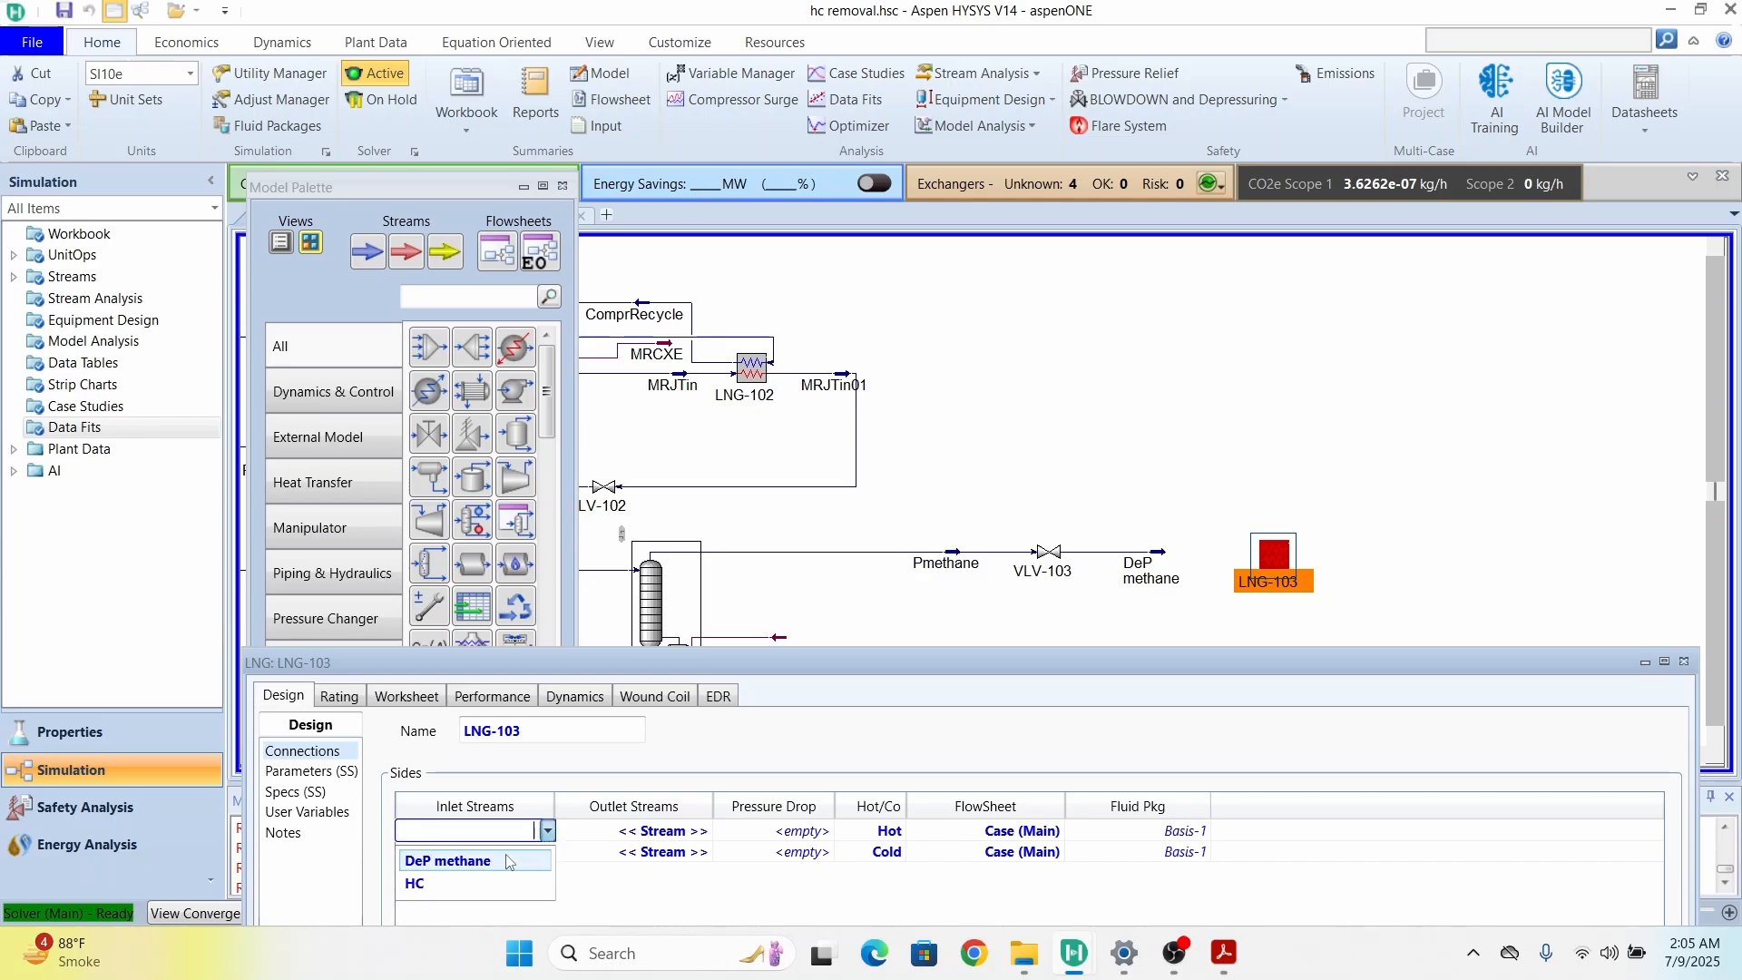
click(512, 860)
click(664, 836)
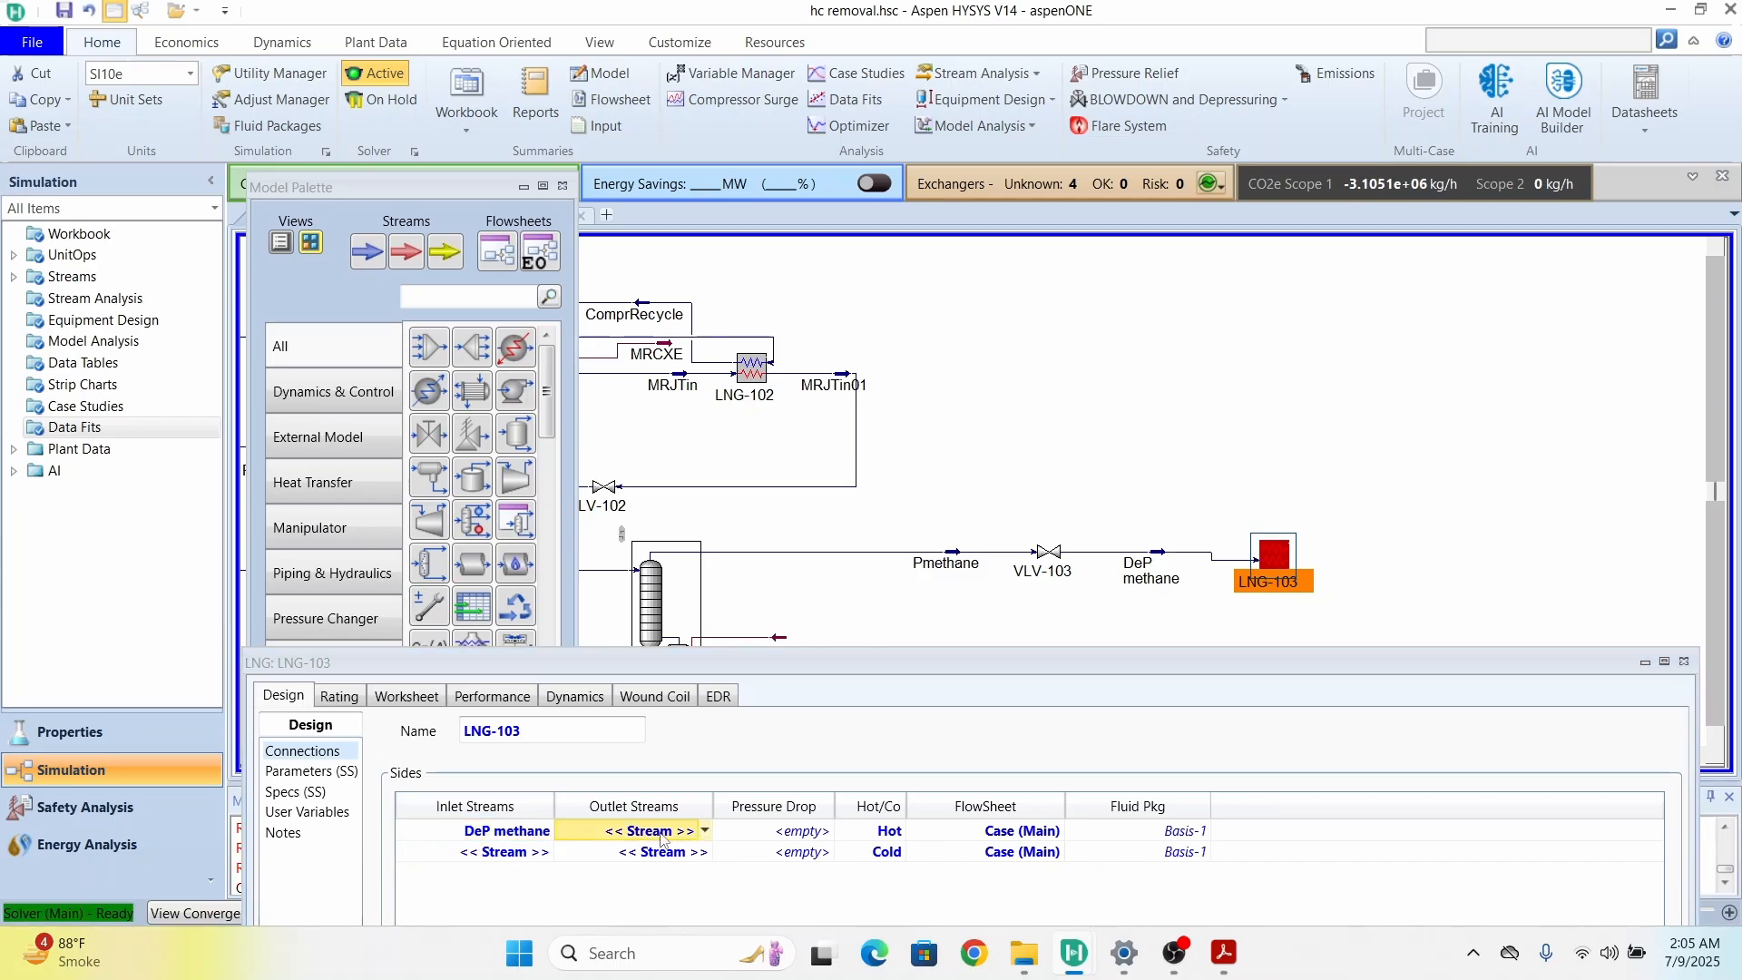
text(IntoNrej)
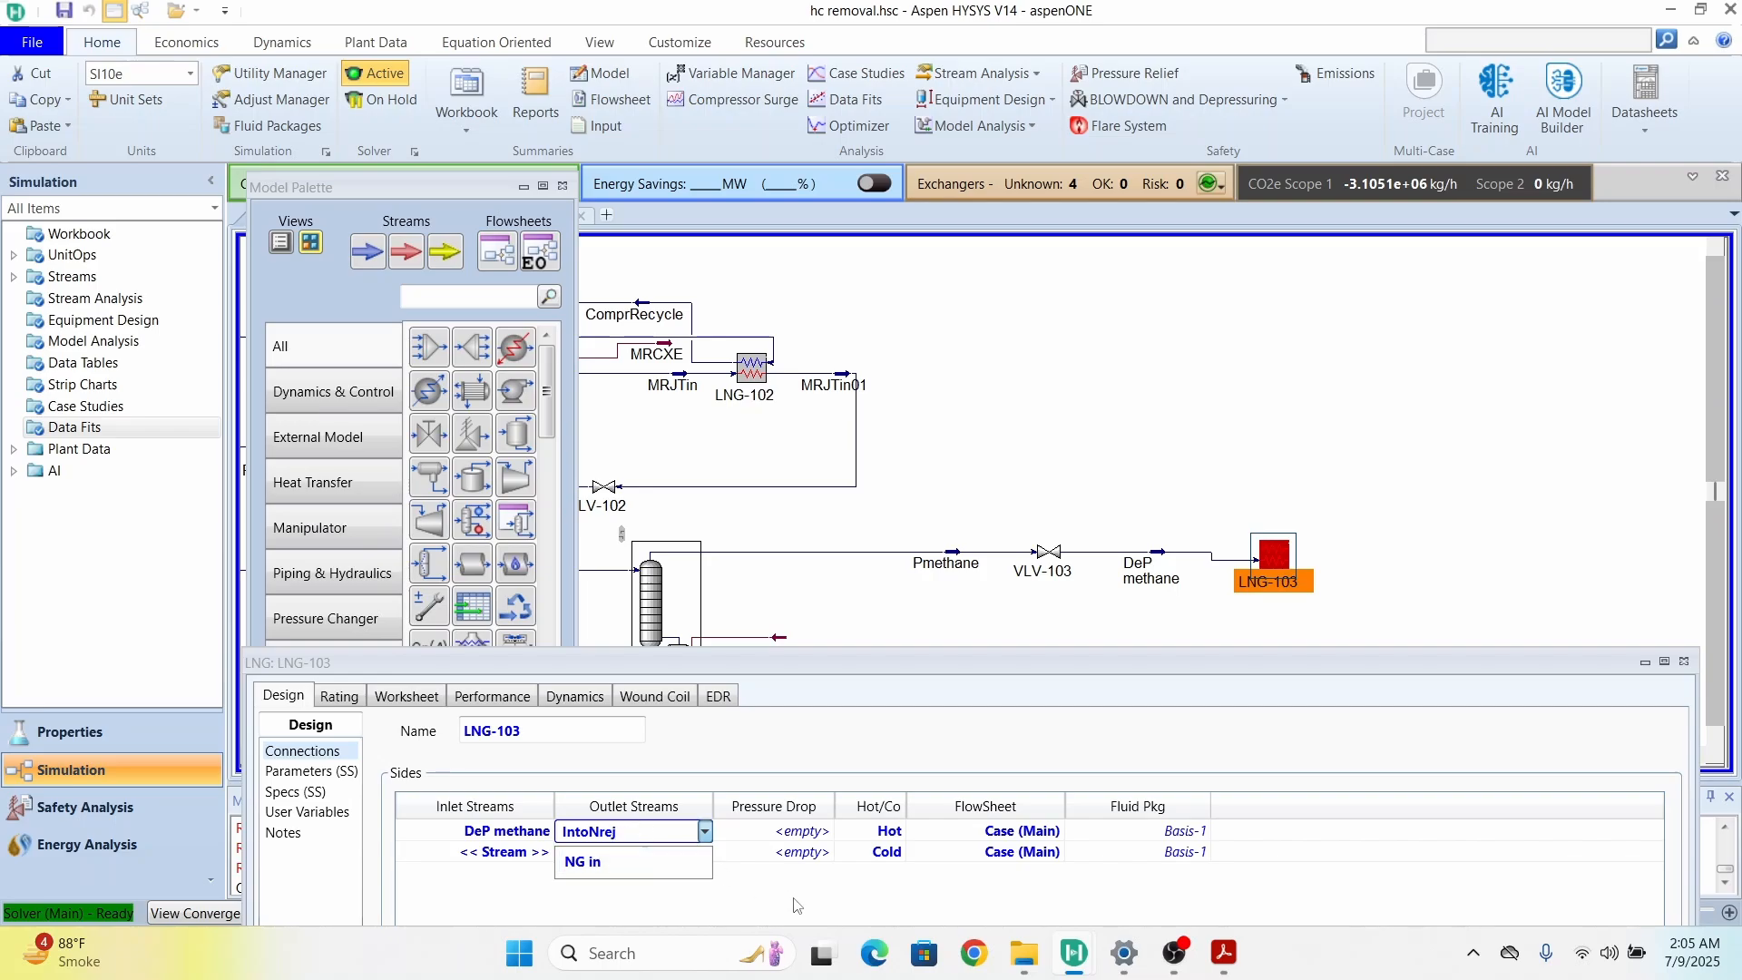
key(Return)
click(812, 836)
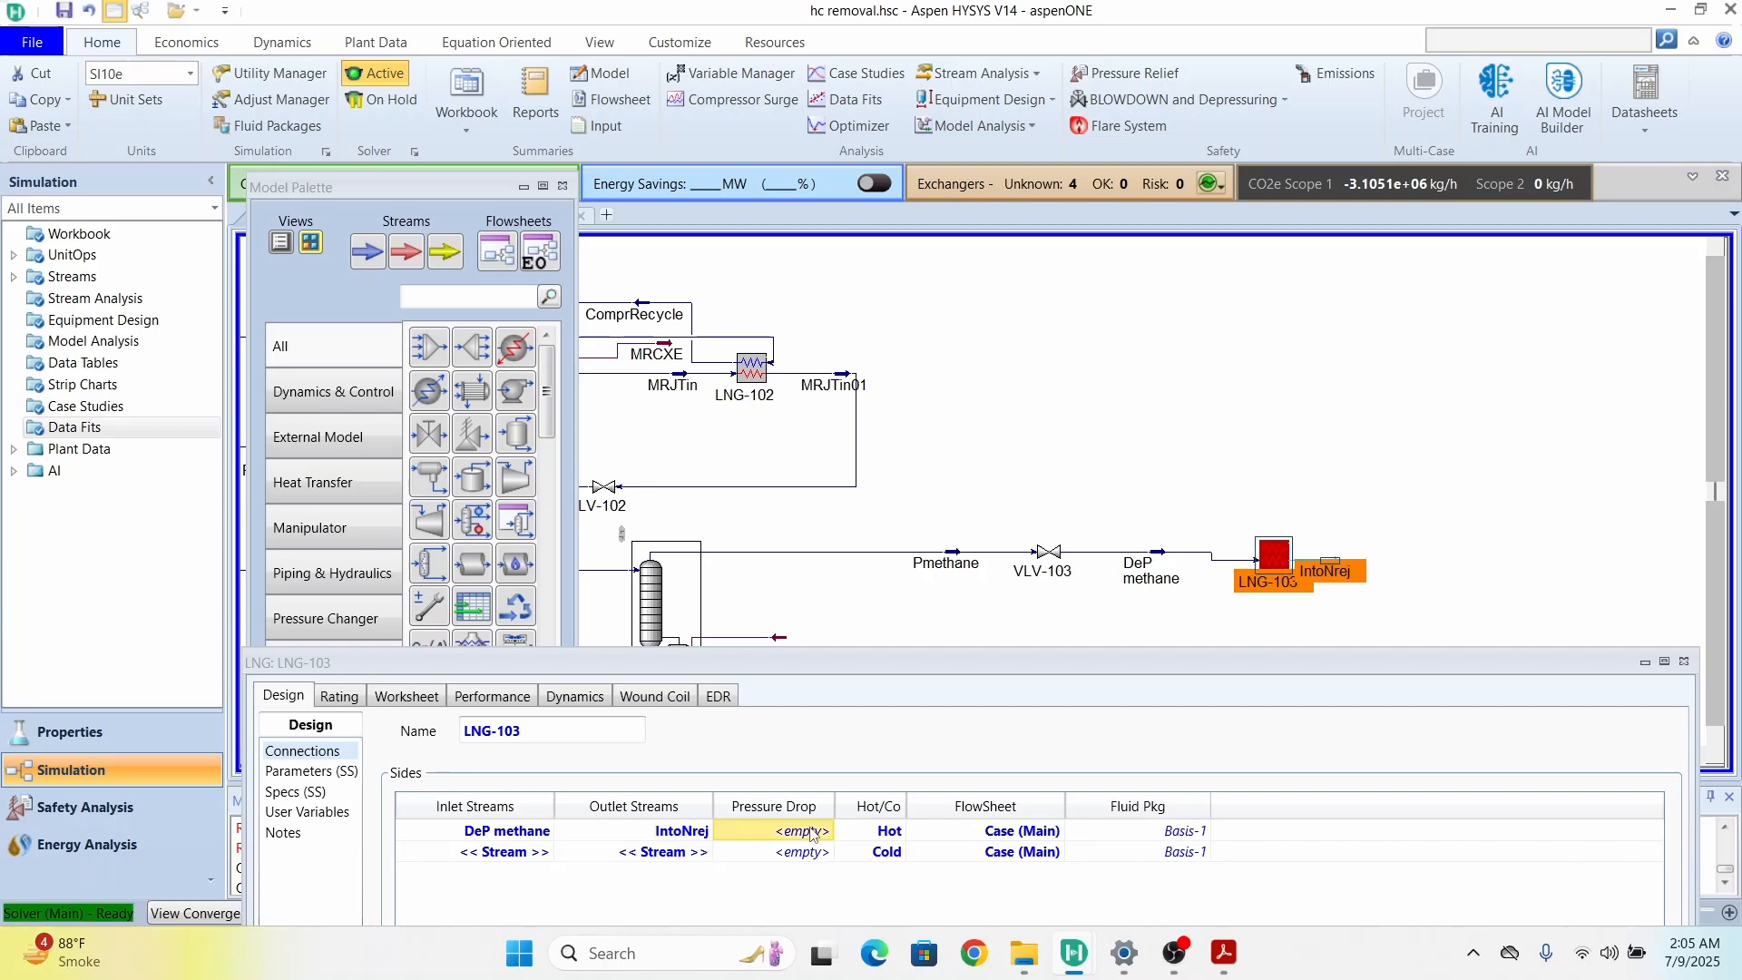
text(0)
key(Return)
Step: Set the IntoNrej stream temperature to -174 °C in the LNG-103 worksheet and close the exchanger's properties
drag(891, 662, 893, 637)
click(408, 673)
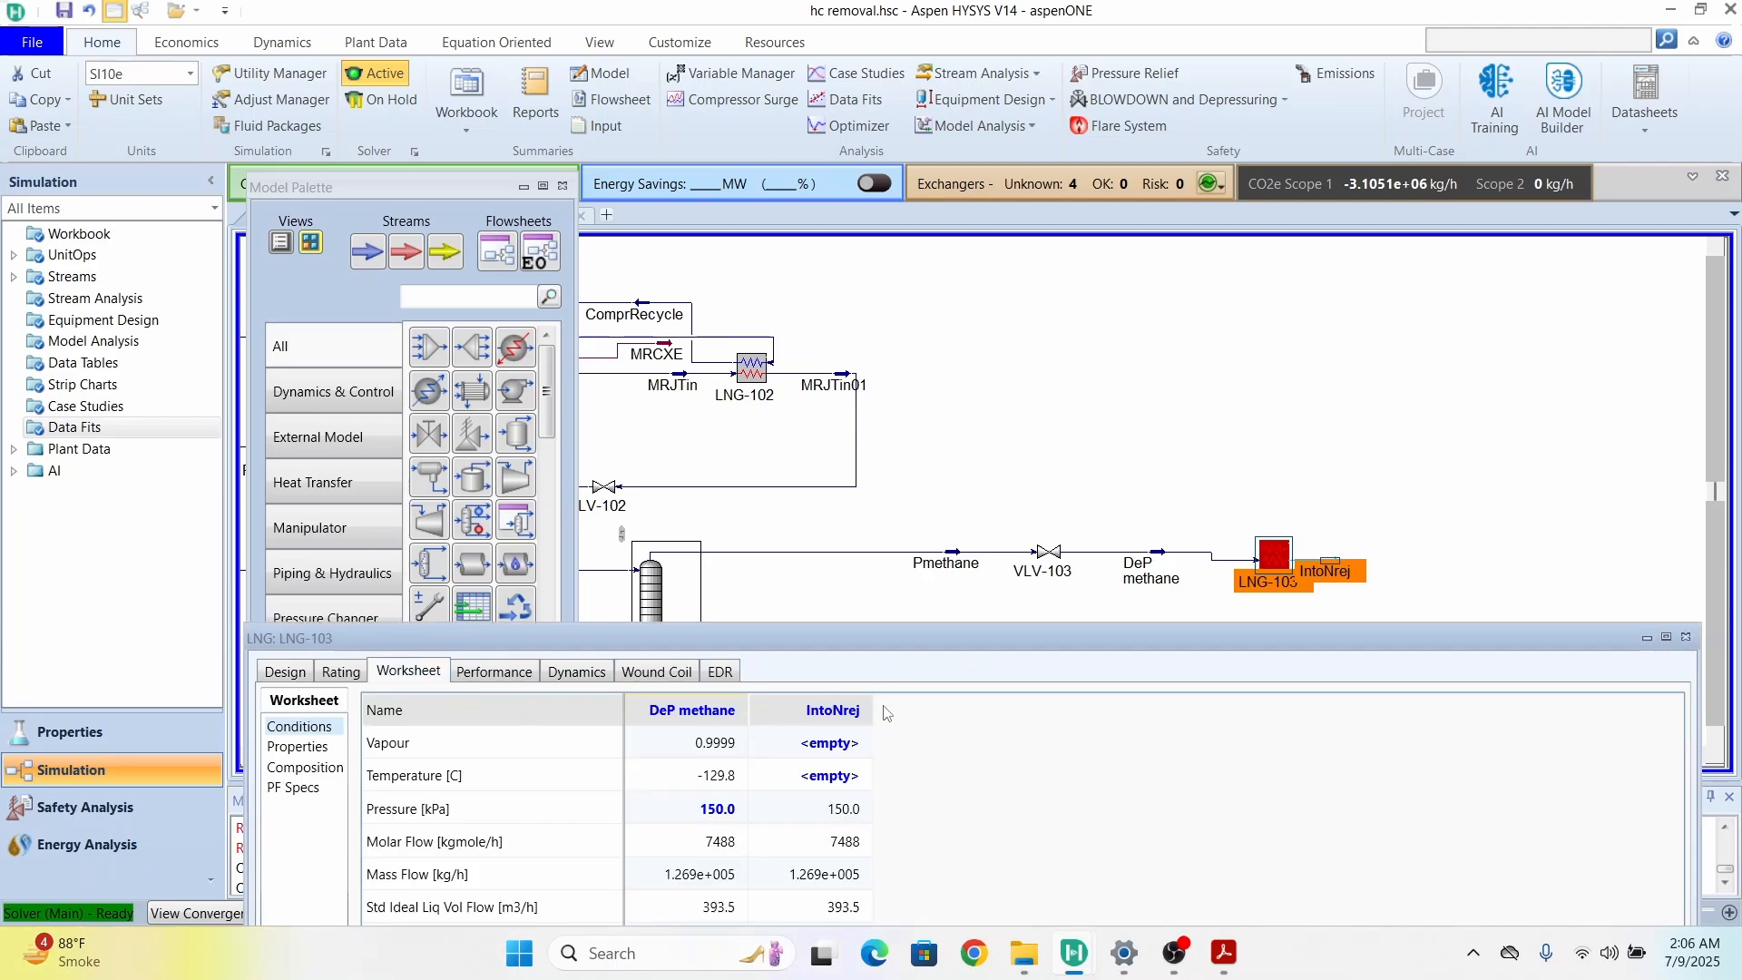
click(844, 777)
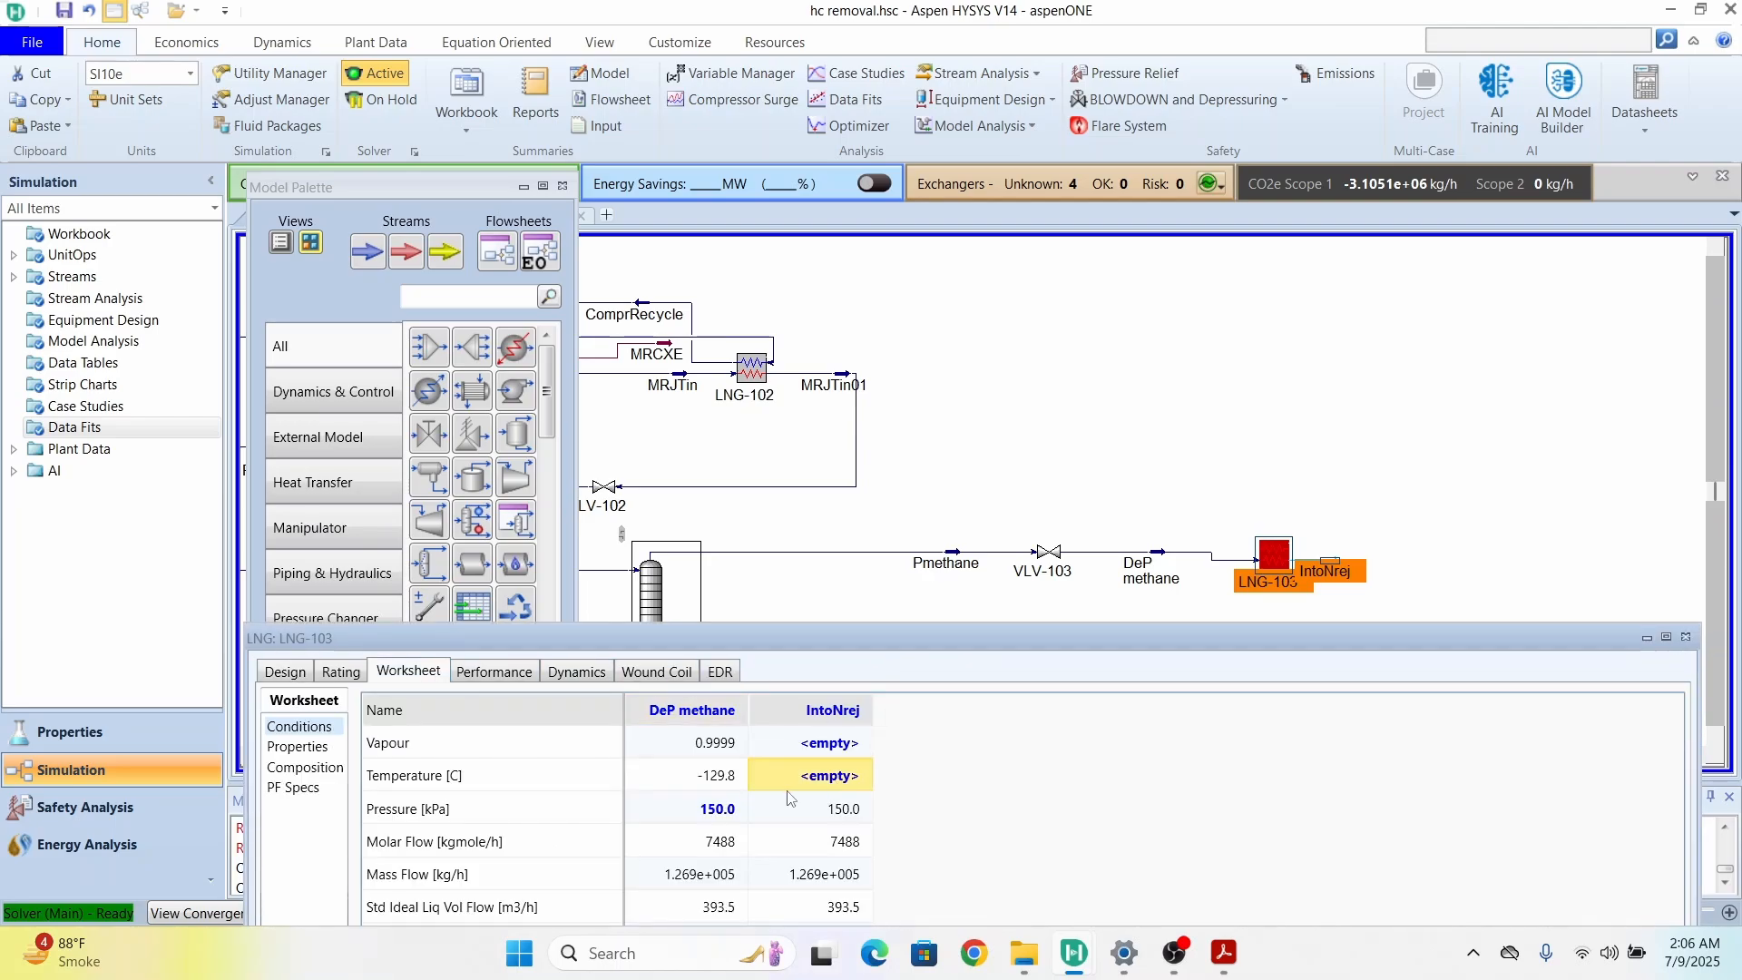
text(-)
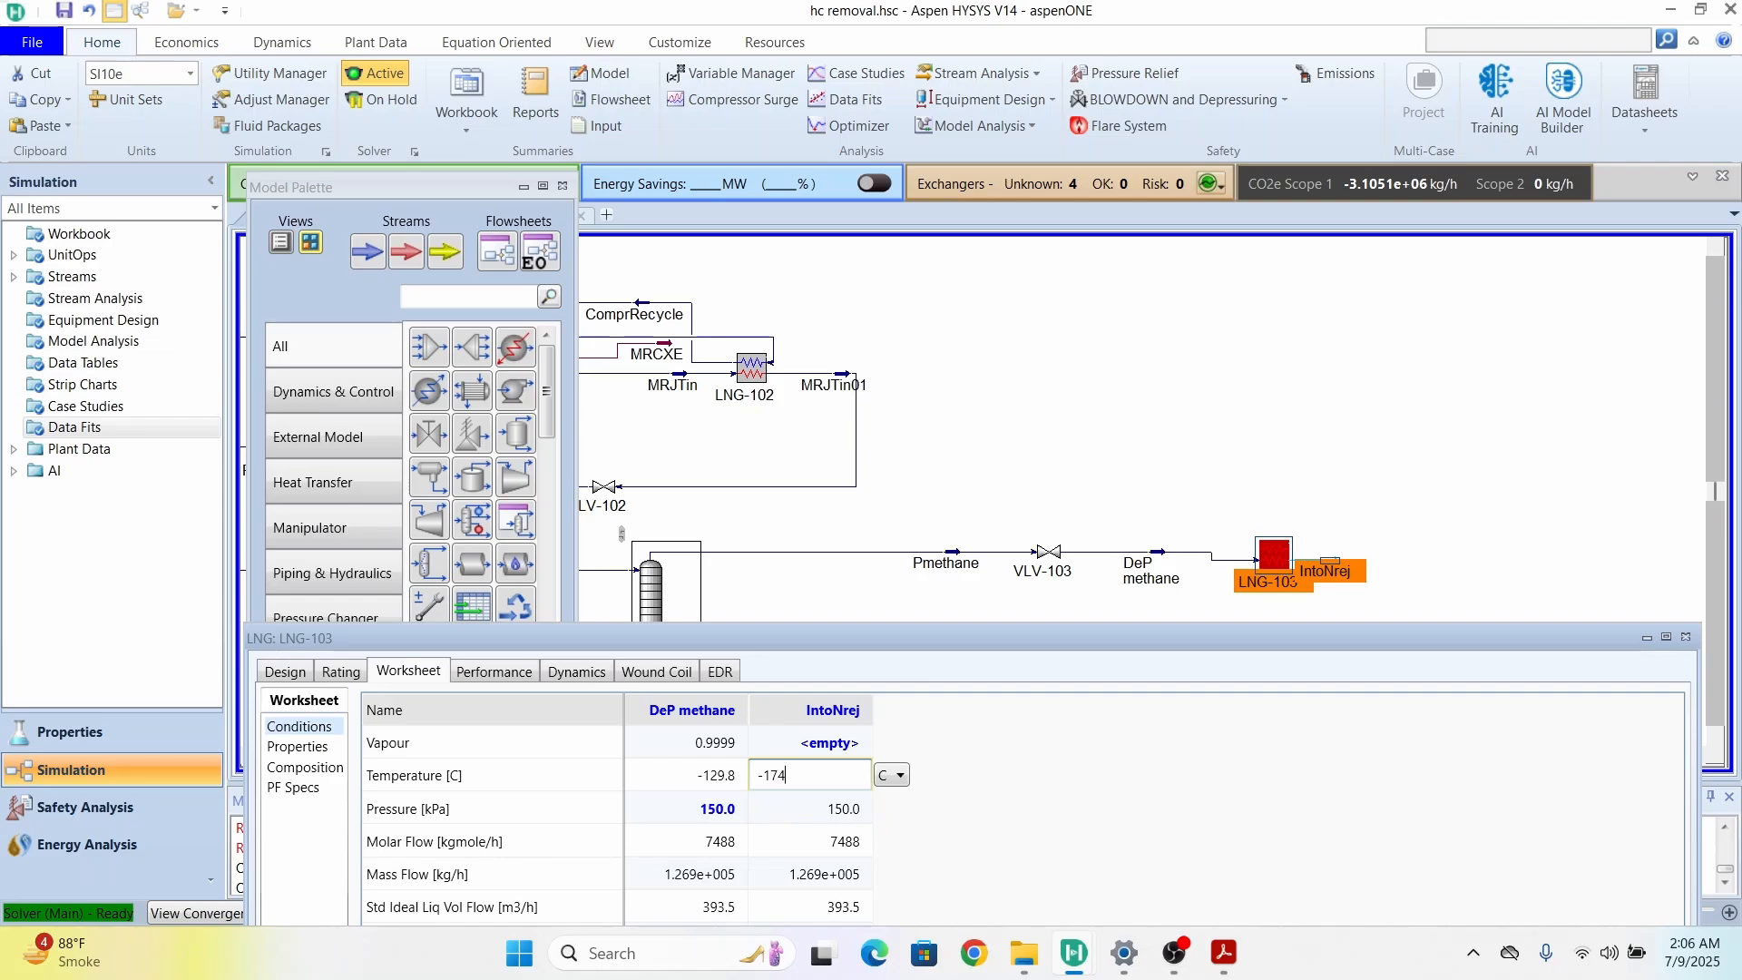
text(174)
key(Return)
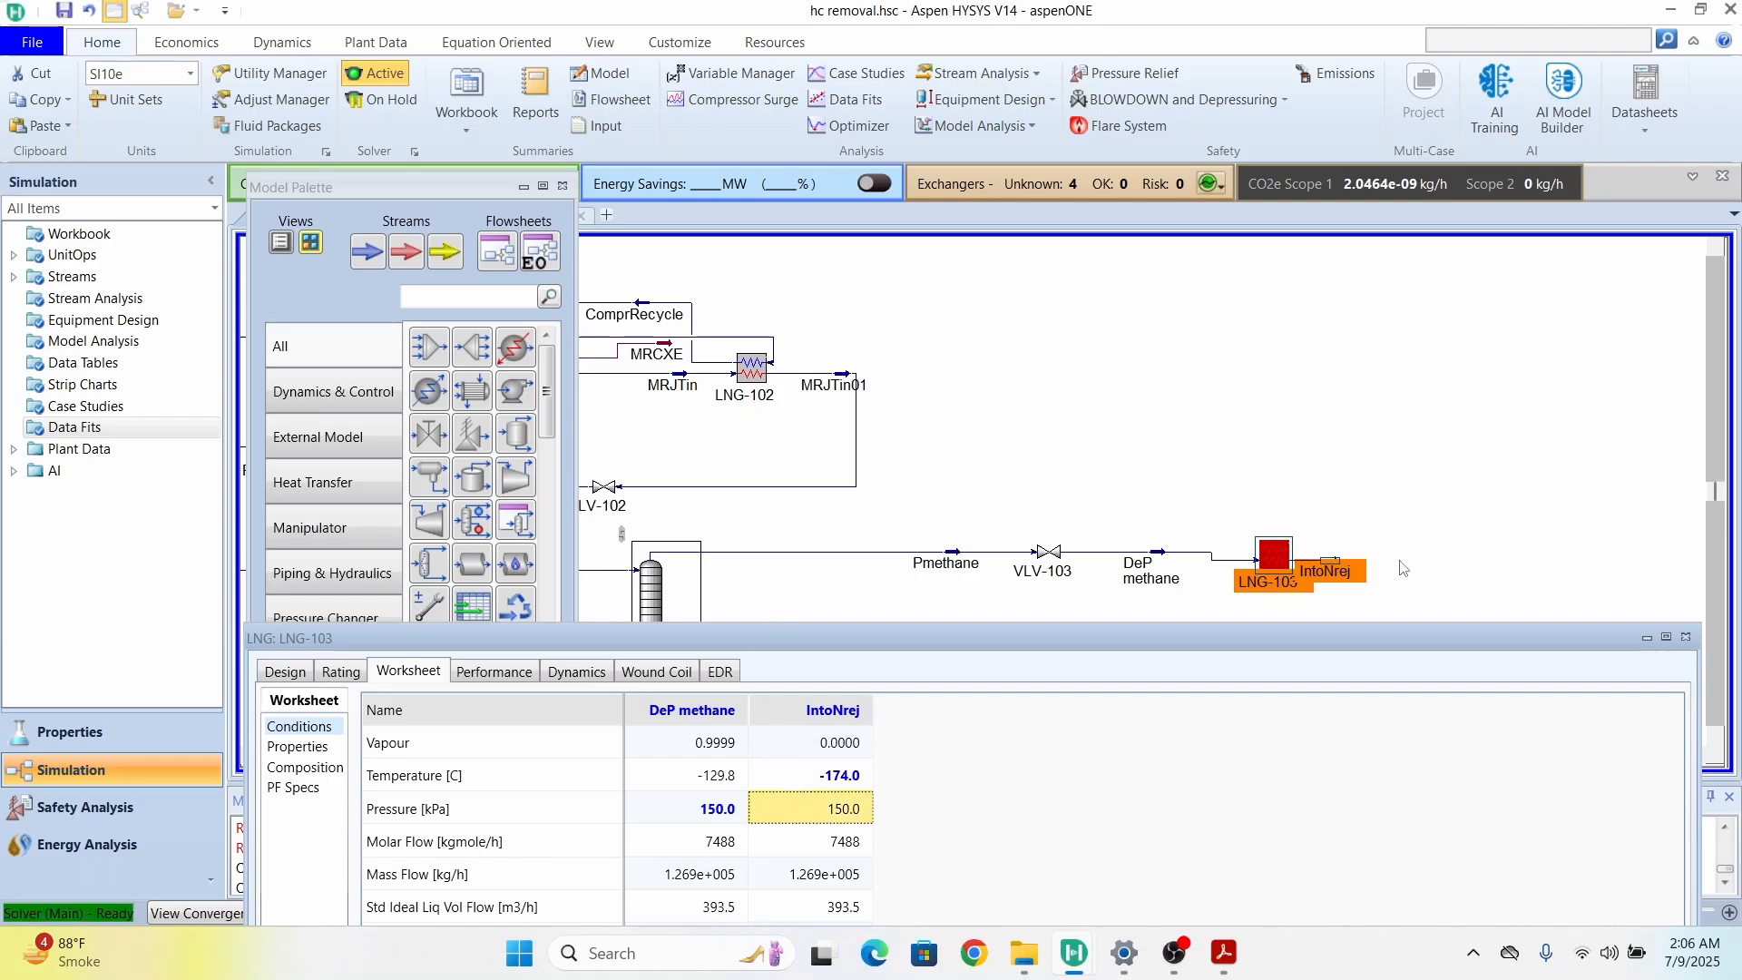
click(1687, 637)
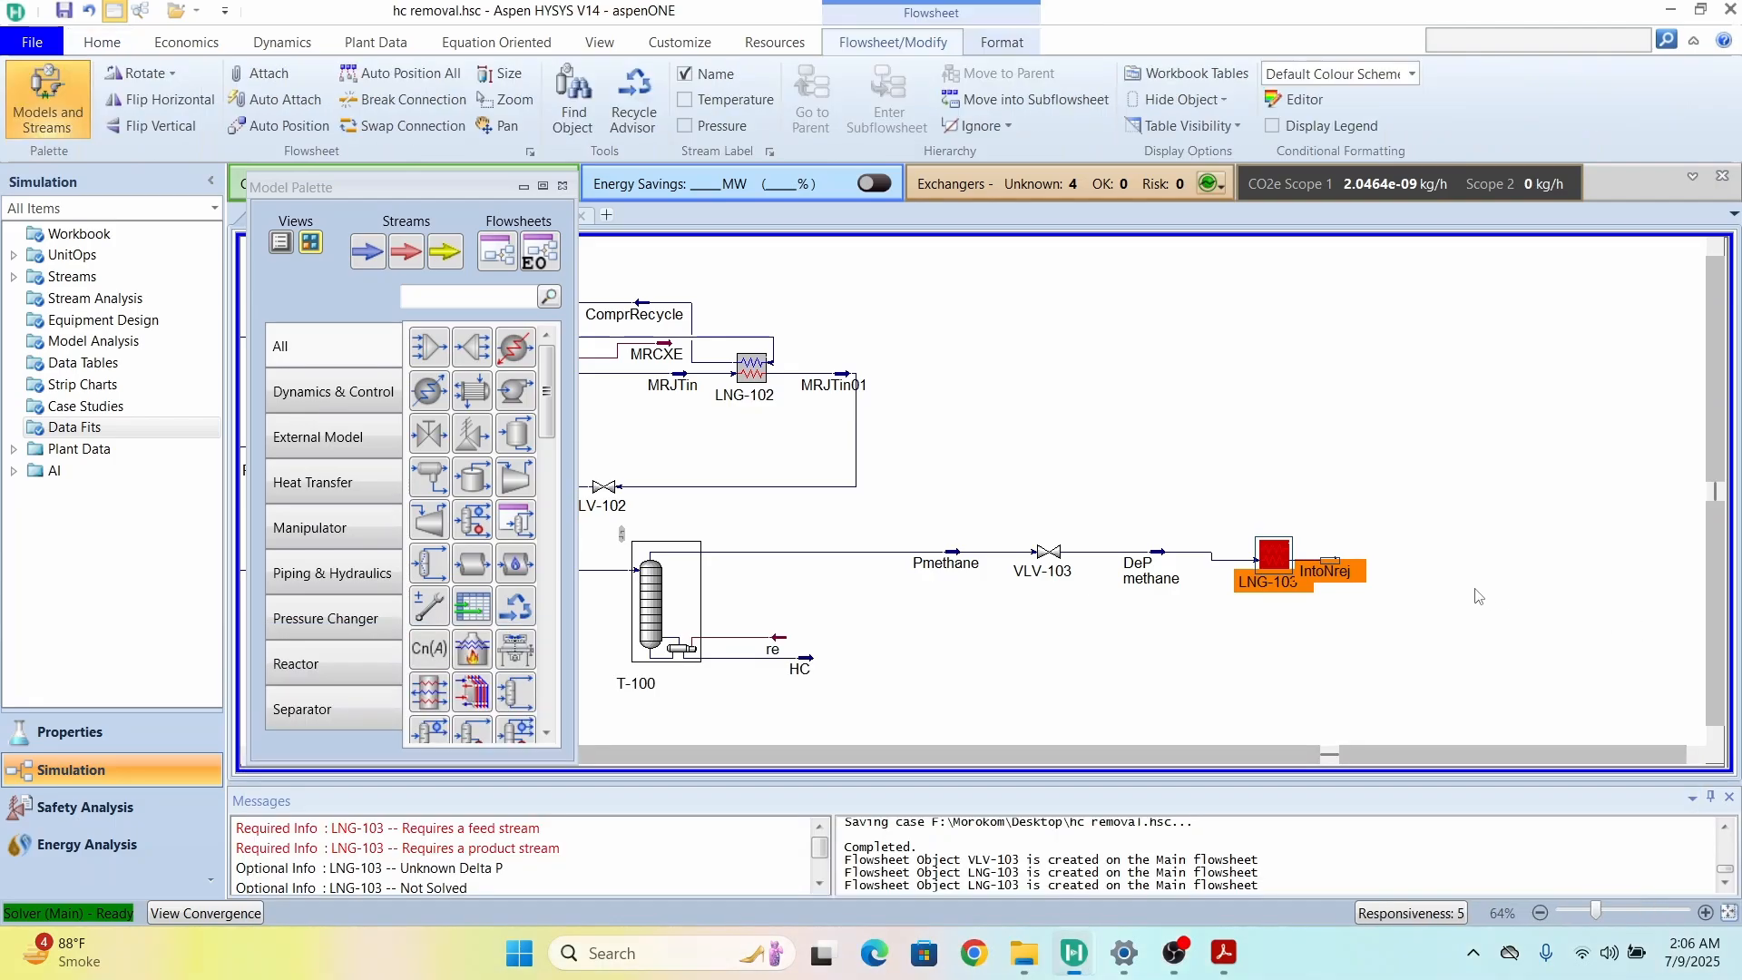
Step: Space the IntoNrej stream away from LNG-103 and align both with the DeP methane line on the flowsheet
click(1452, 590)
drag(1273, 557, 1455, 557)
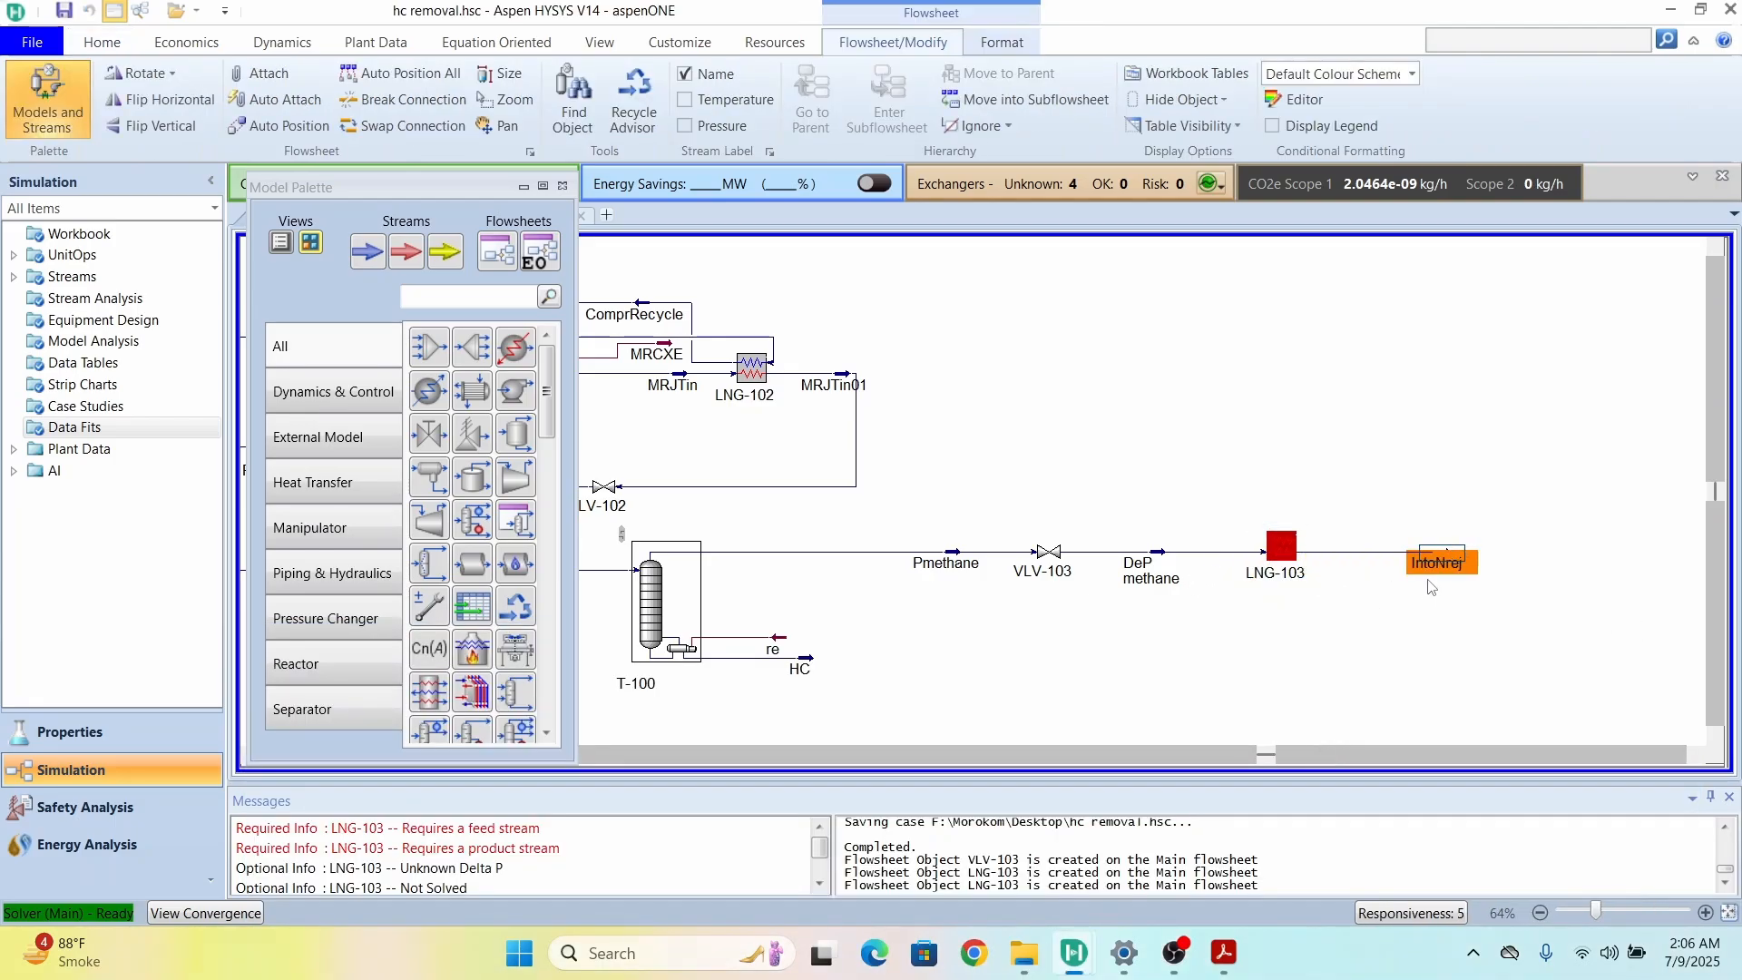
click(1426, 585)
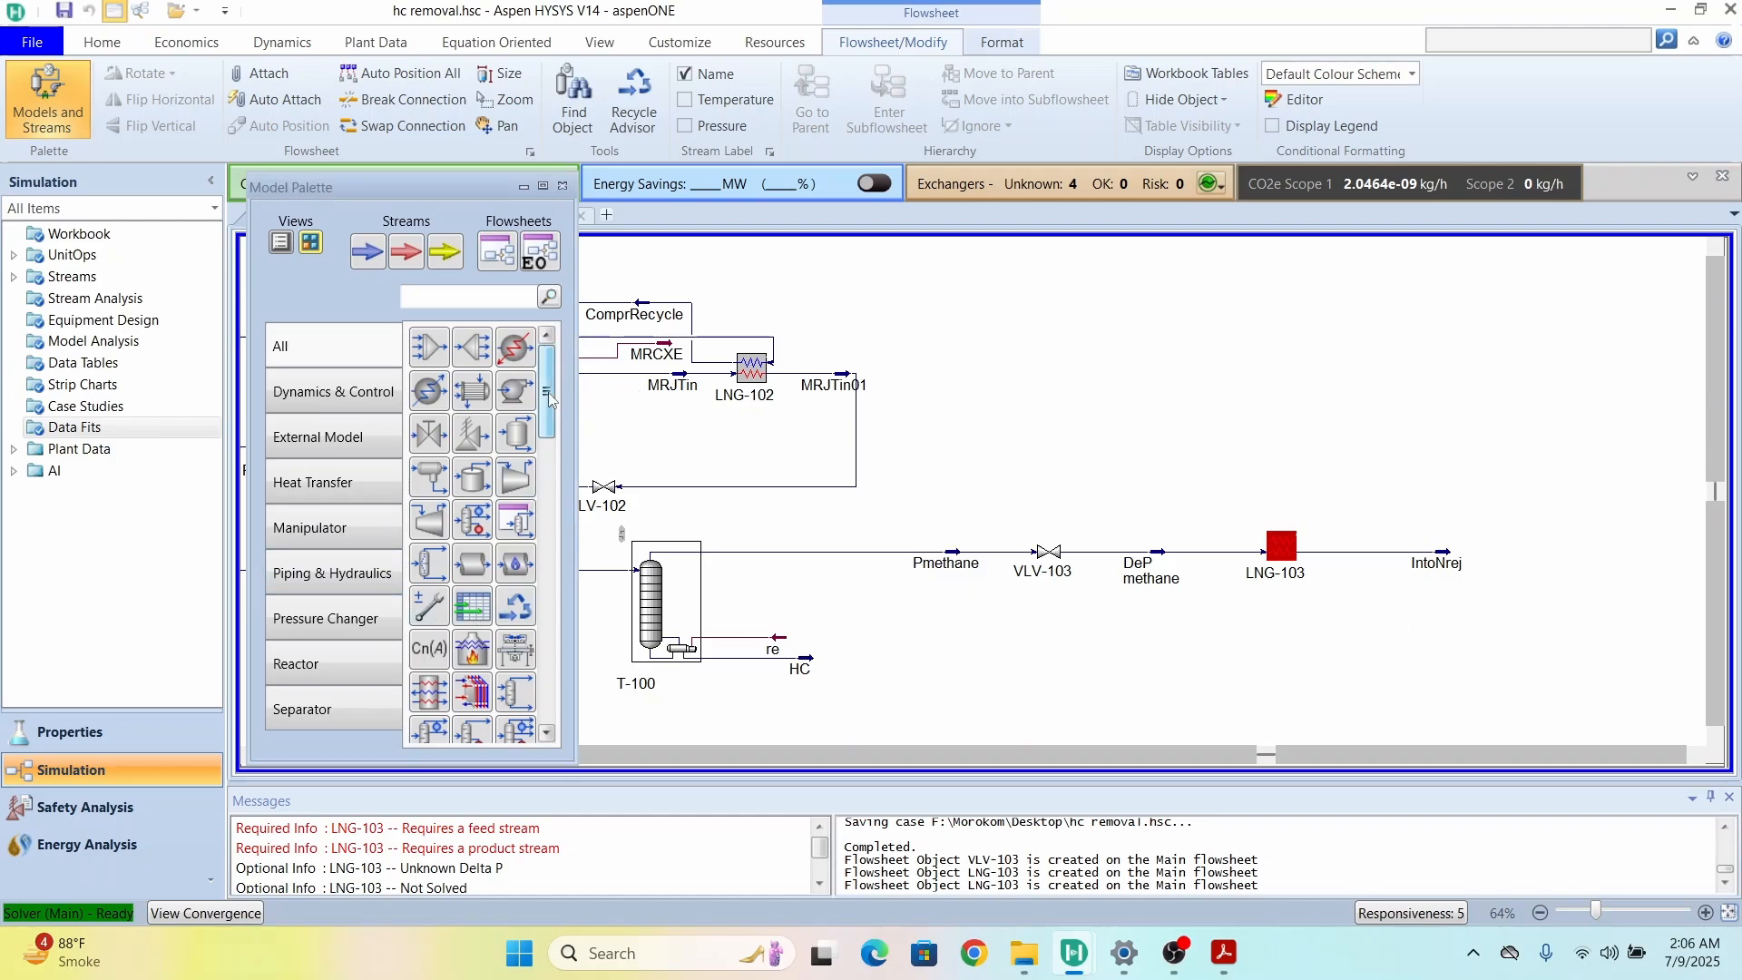
Step: Place a Reboiled Absorber column downstream of the IntoNrej stream and open its input expert
drag(548, 399, 546, 450)
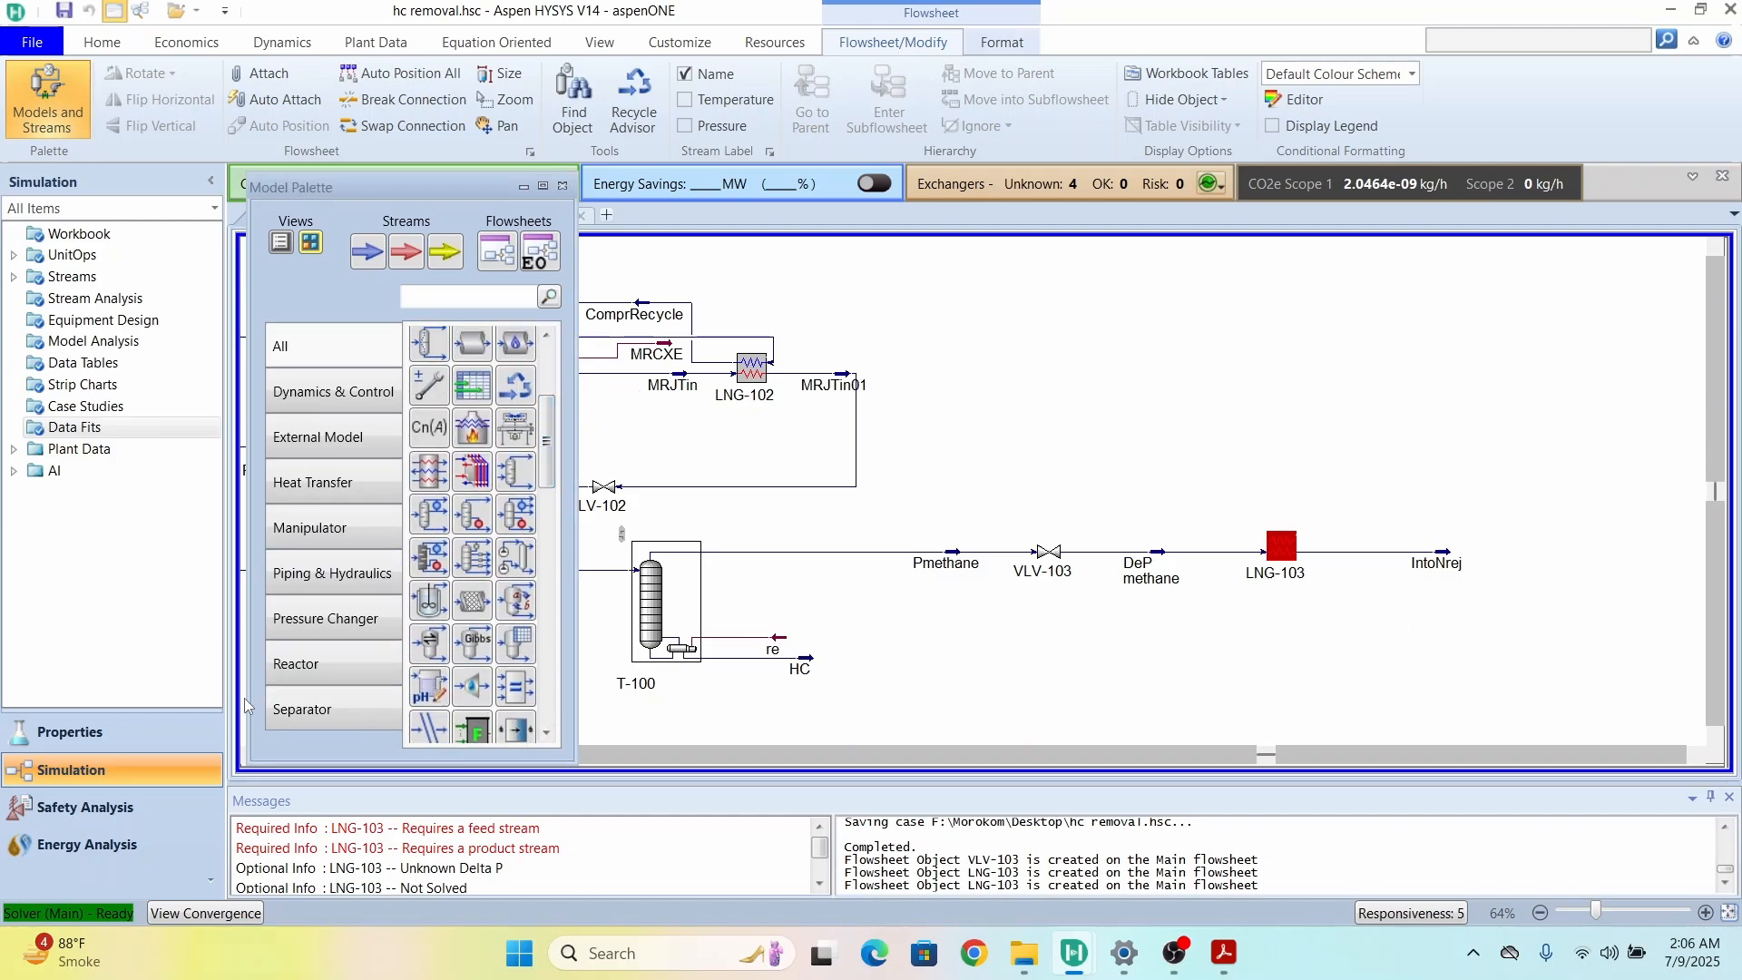
click(311, 708)
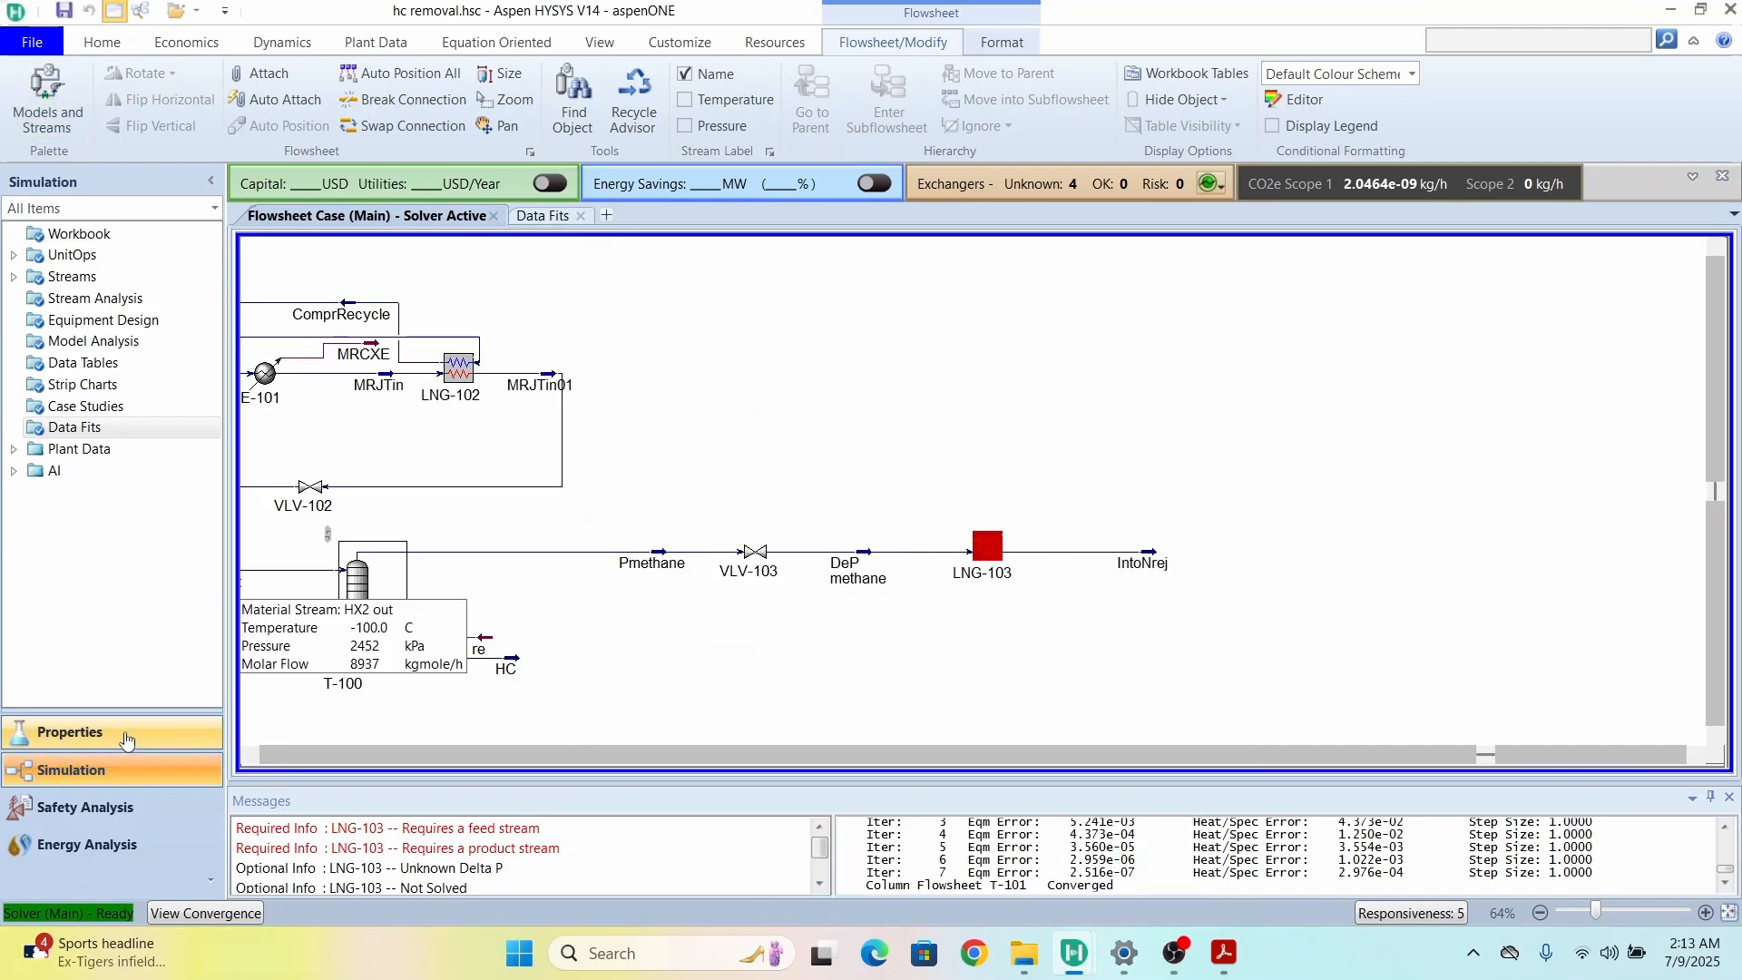
click(47, 101)
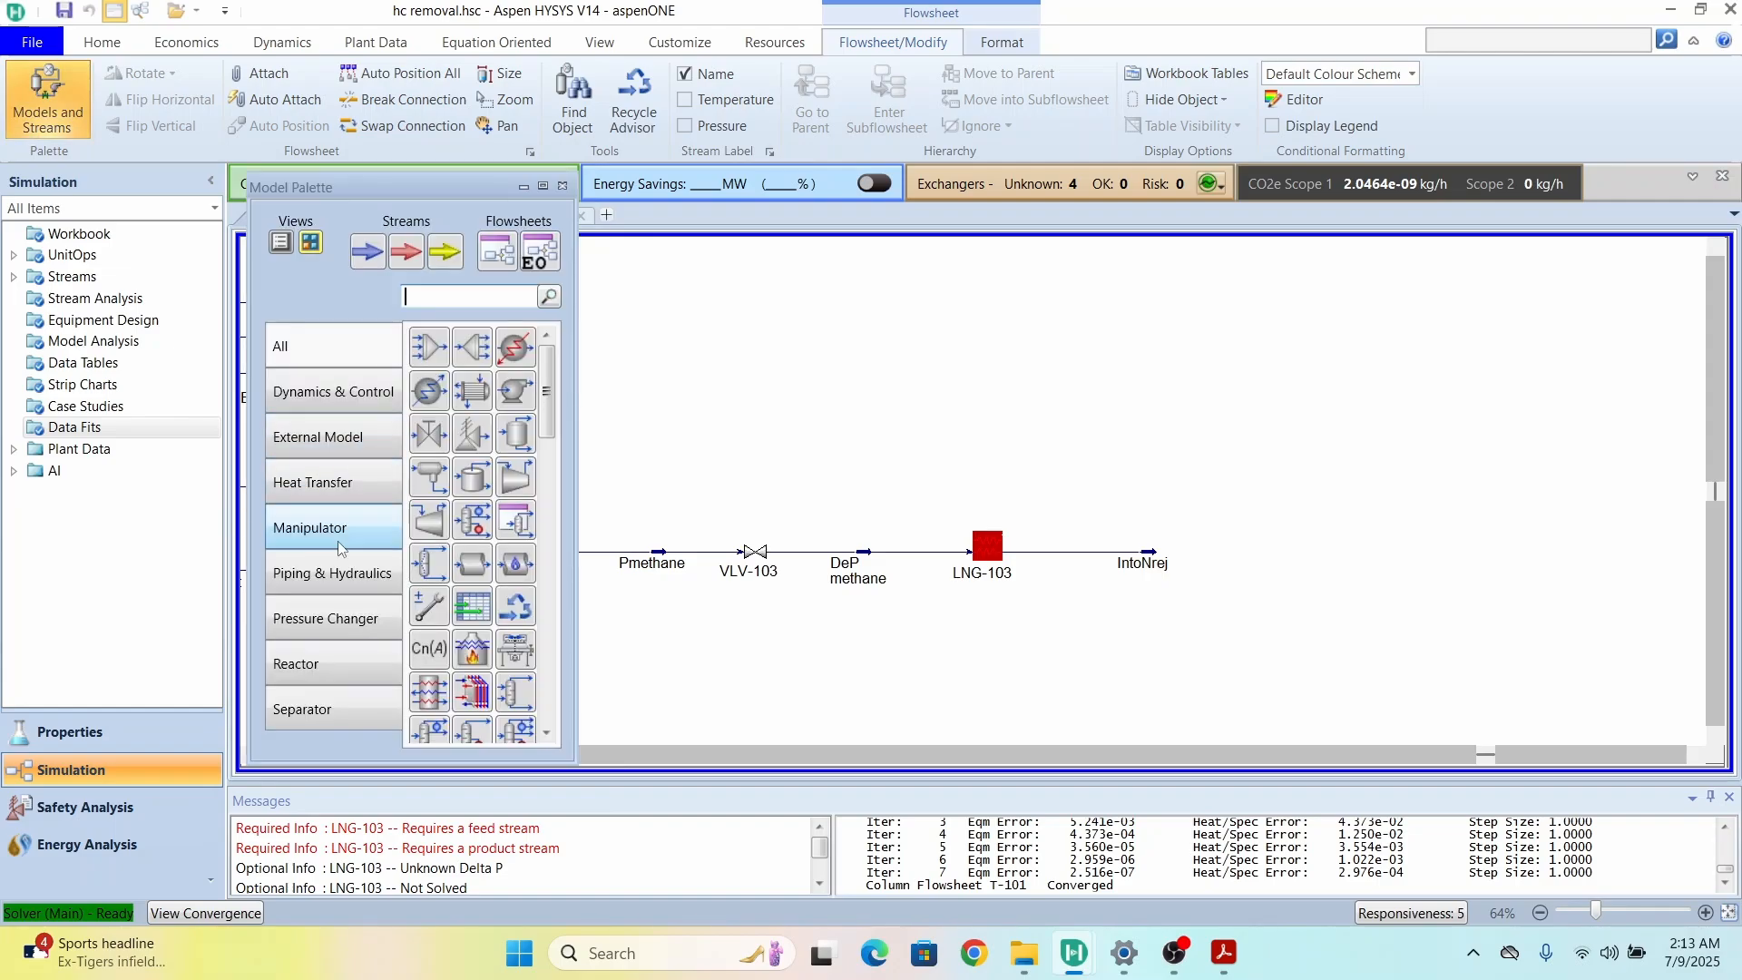
click(342, 711)
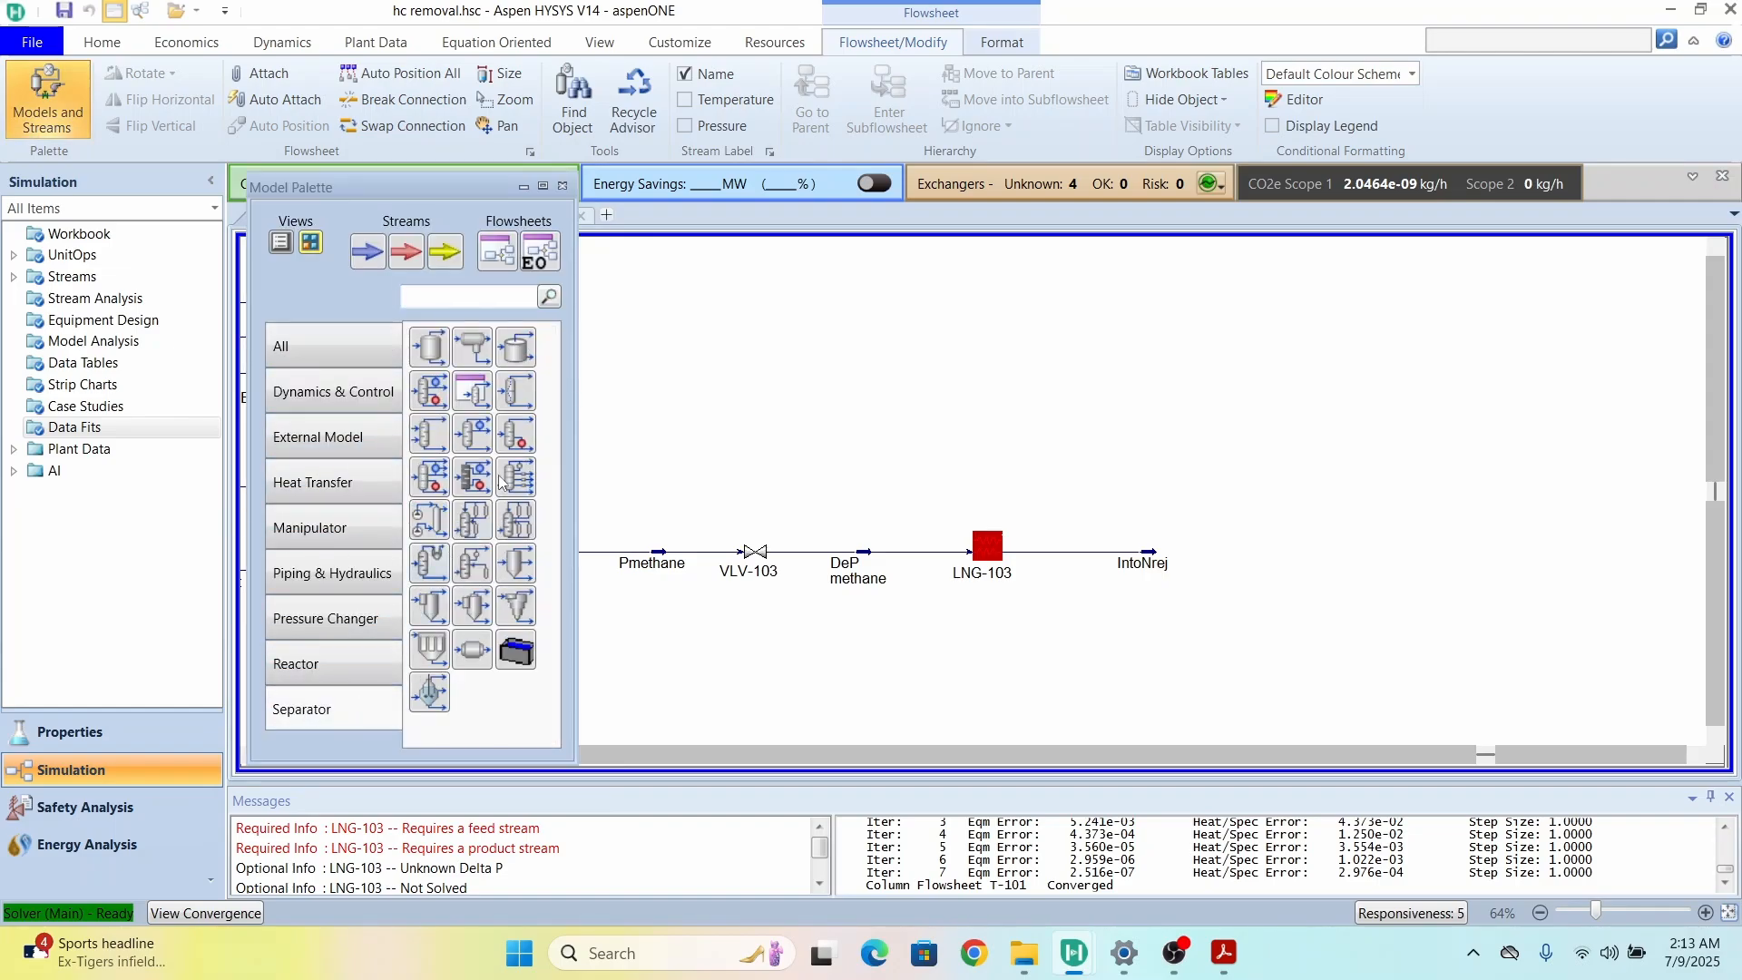
click(517, 433)
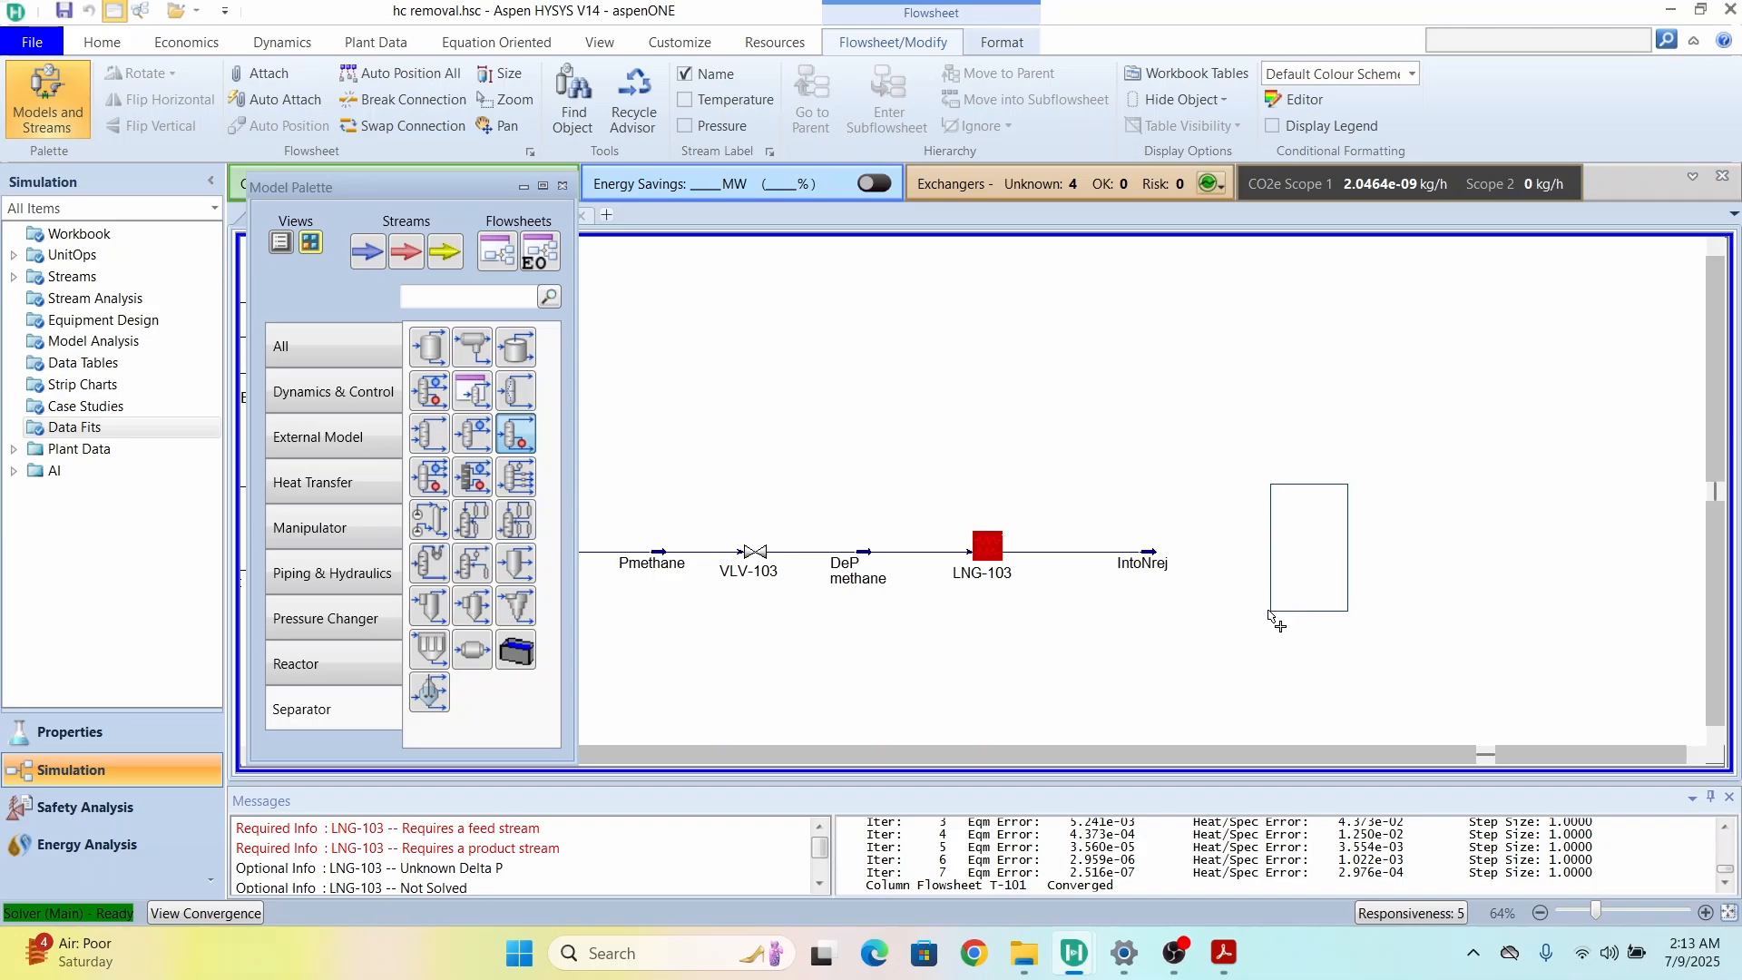
click(1268, 612)
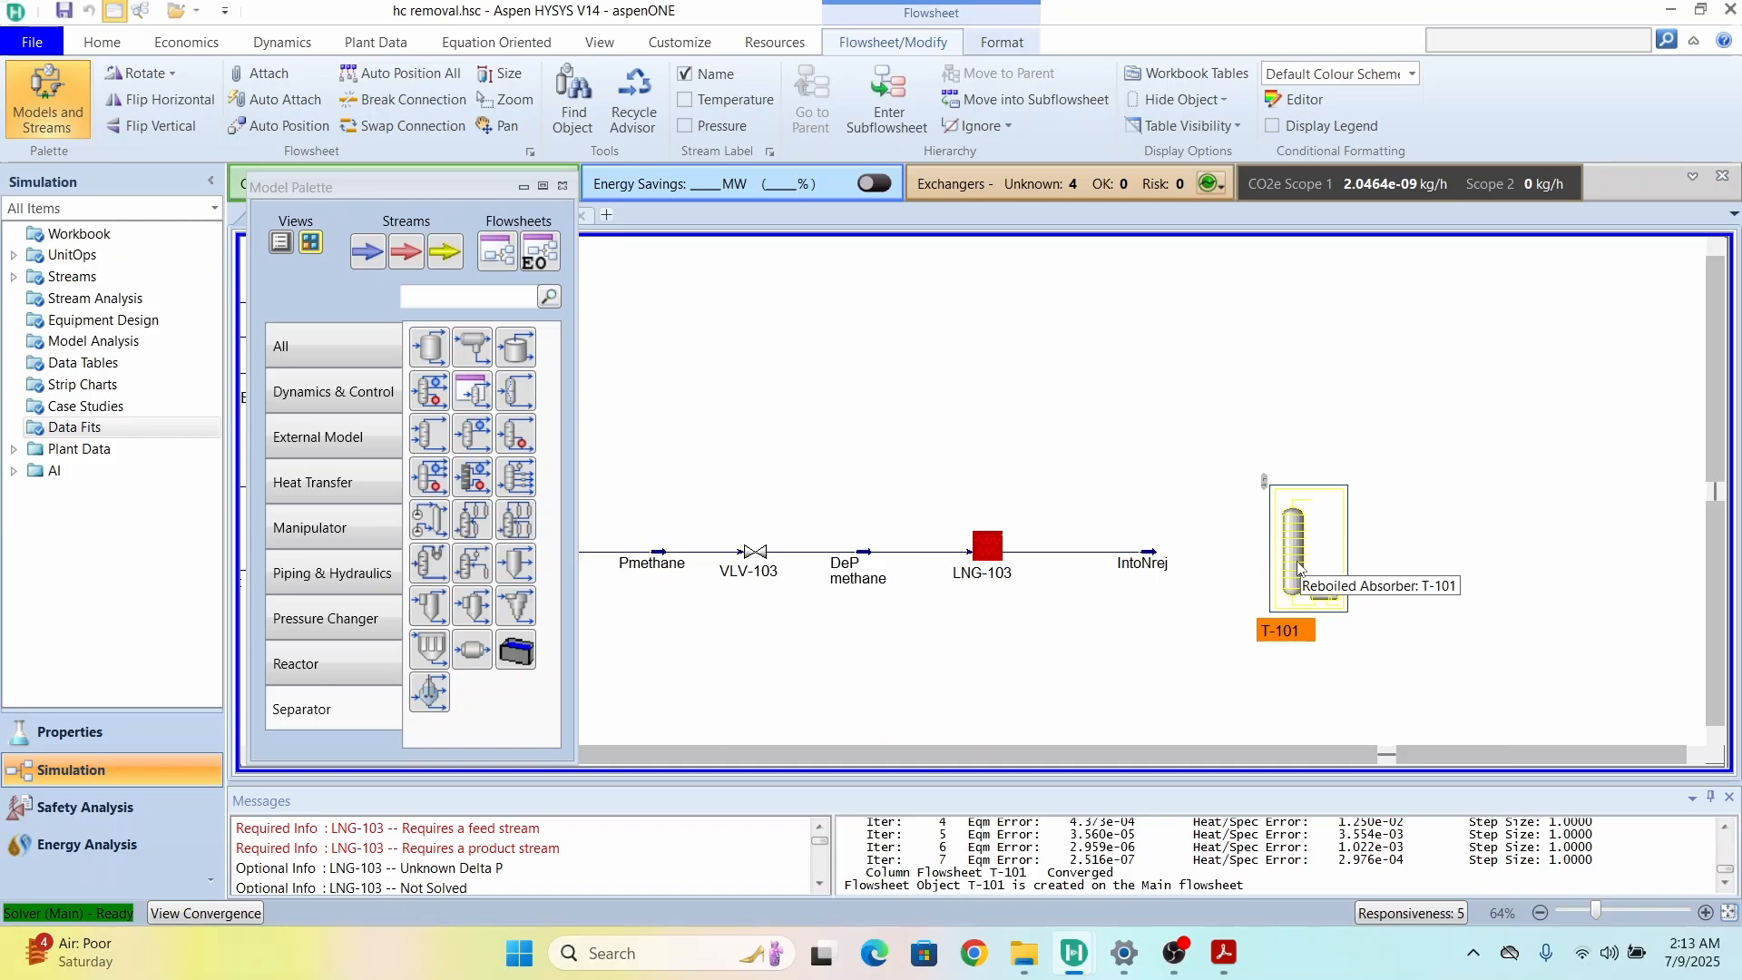
drag(1300, 569, 1270, 569)
double_click(1267, 569)
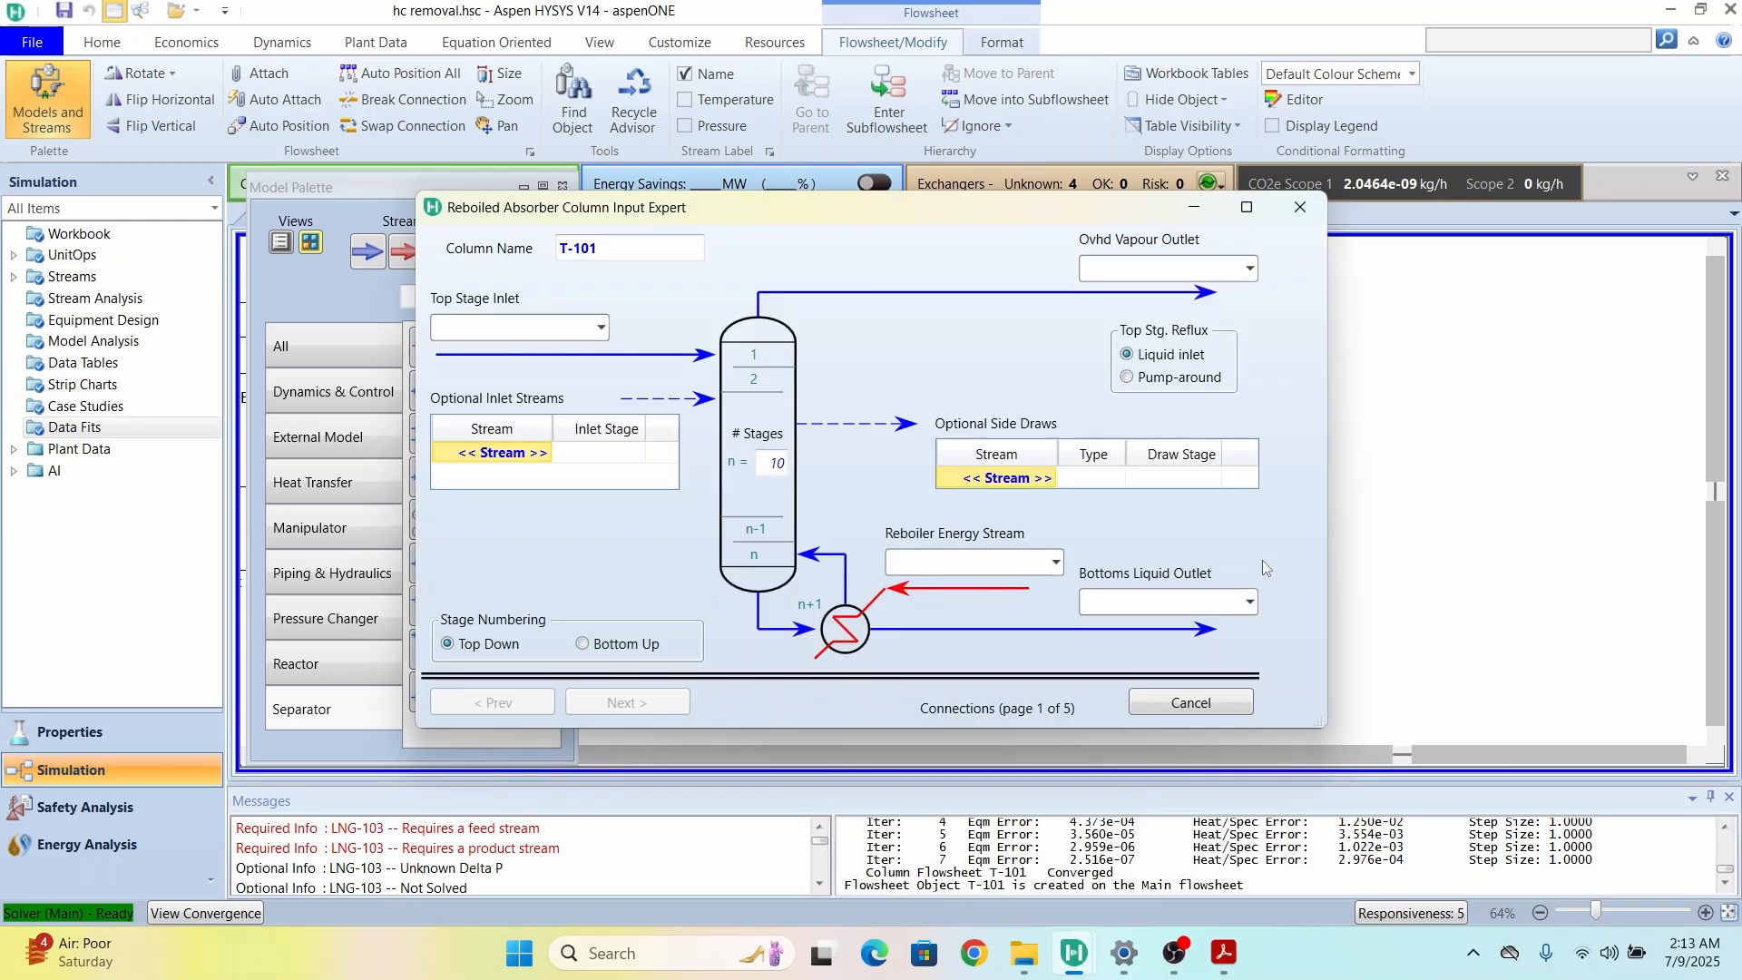
Step: Connect IntoNrej as column T-101's top stage inlet, with Nitrogen as overhead vapour, re2 as reboiler energy and methane as bottoms liquid
click(599, 331)
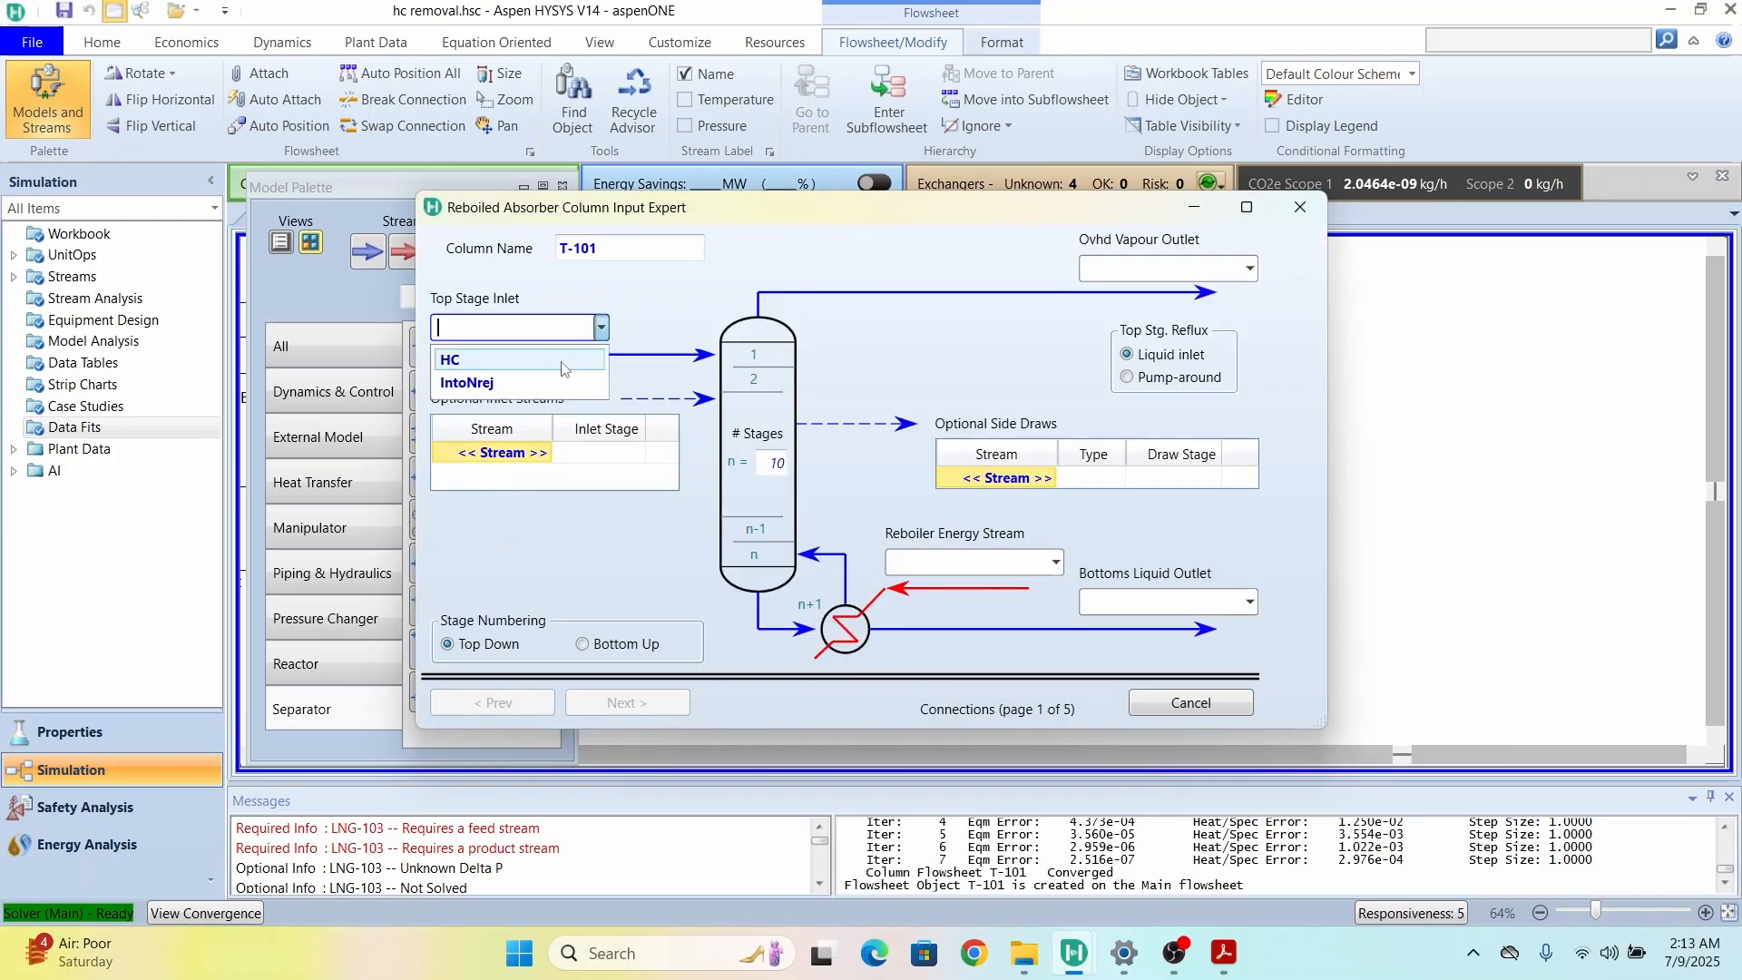
click(536, 382)
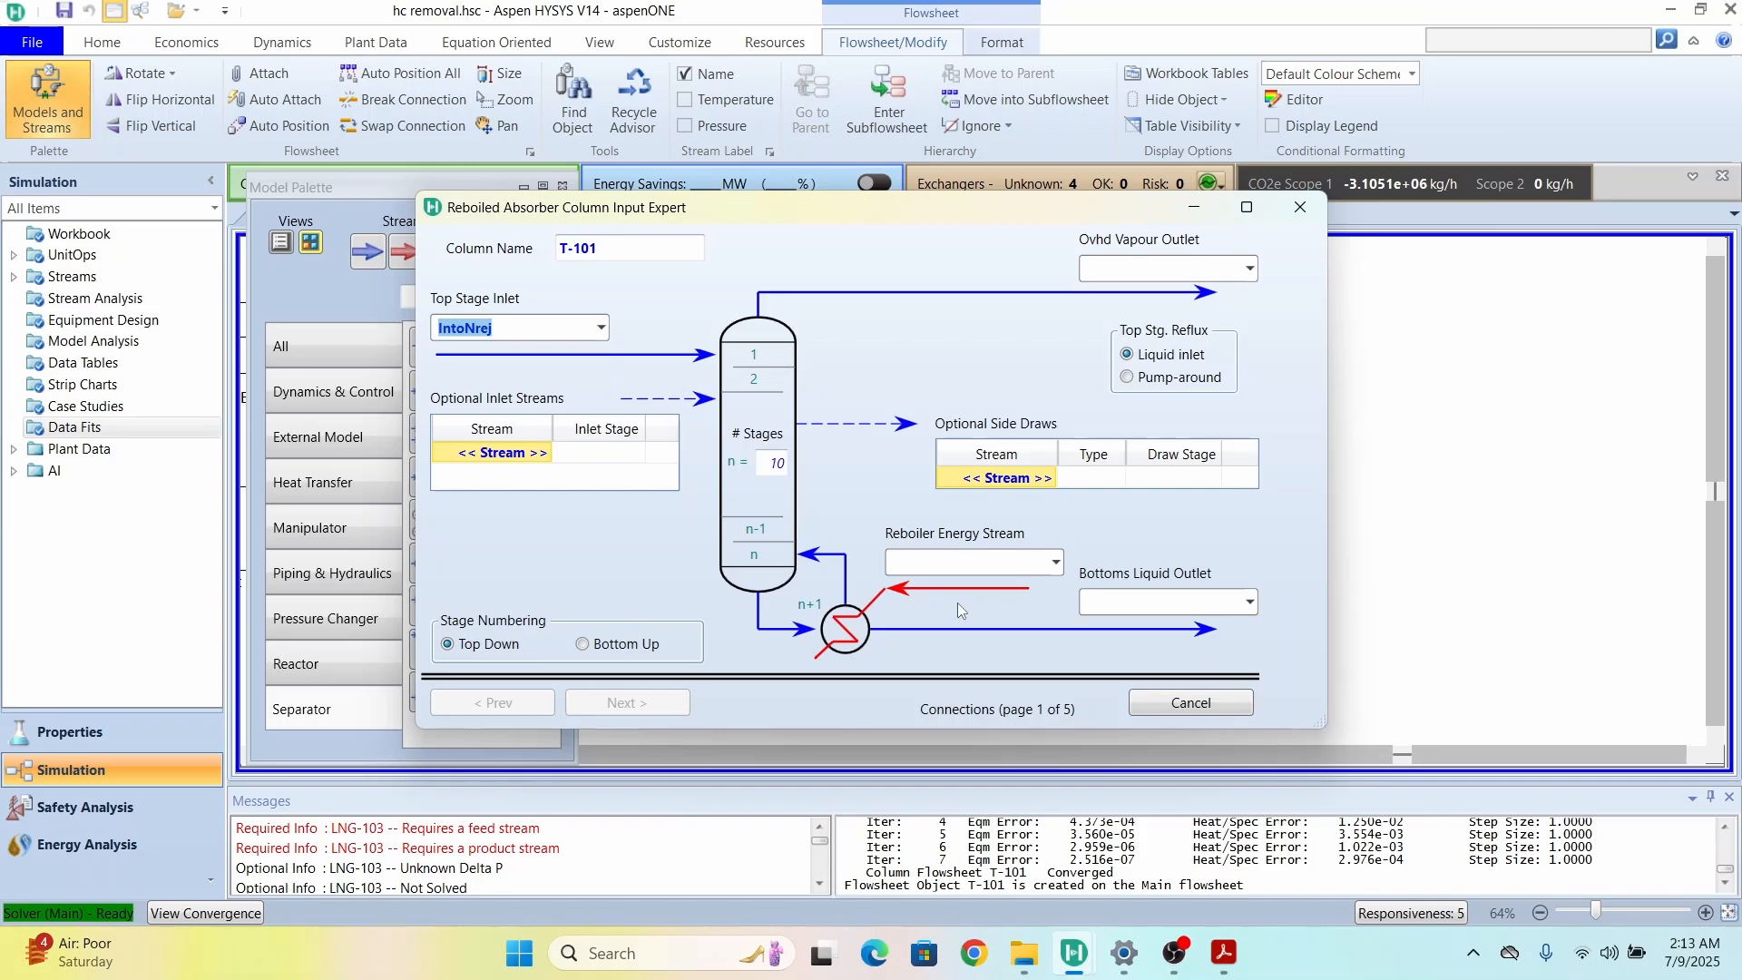
click(1169, 269)
text(Nitrogen)
click(990, 564)
text(re2)
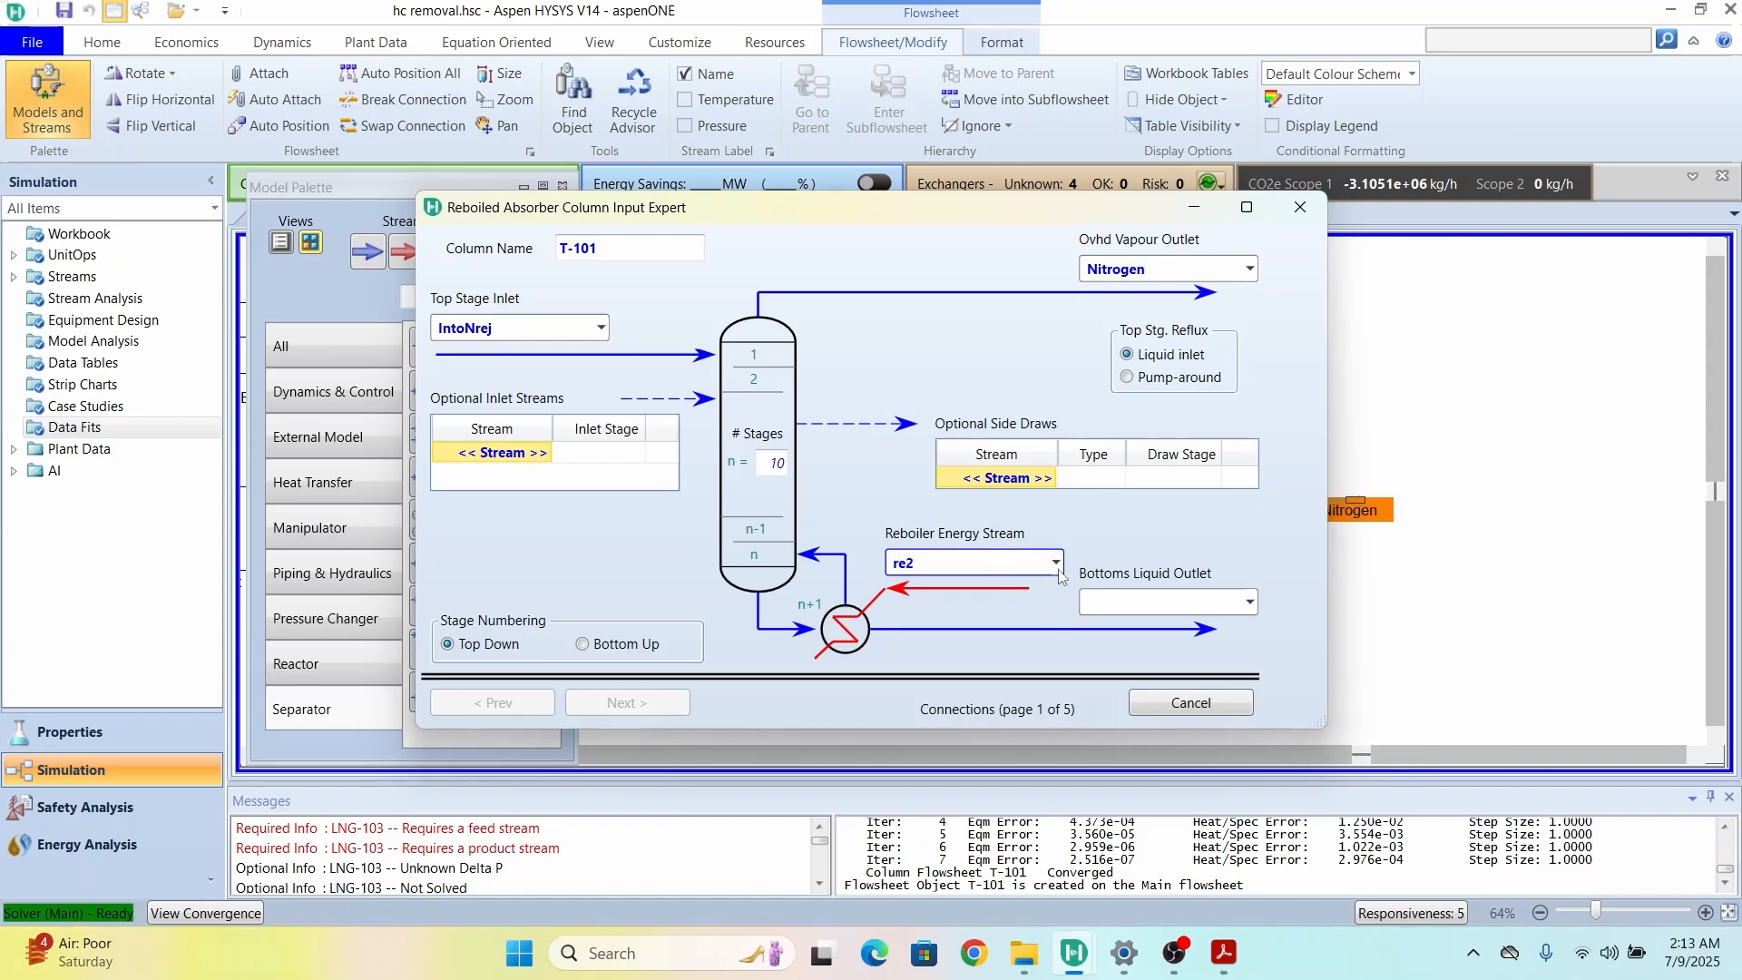
click(1166, 599)
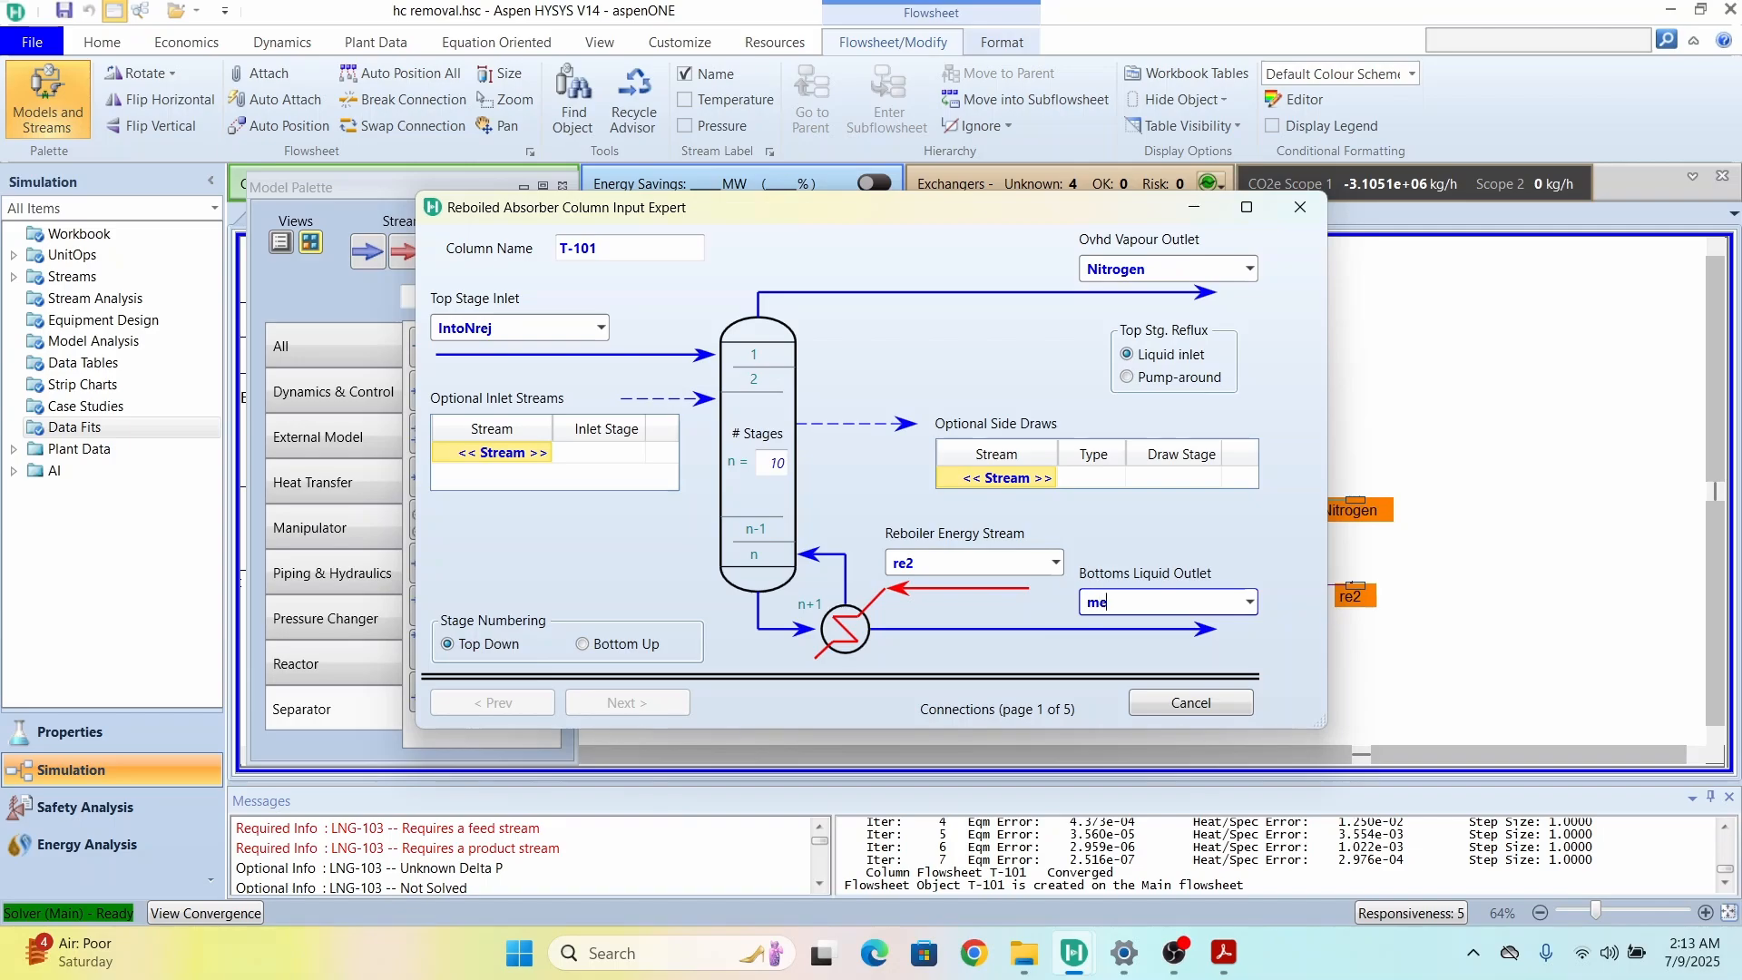
text(mer)
key(BackSpace)
text(thane)
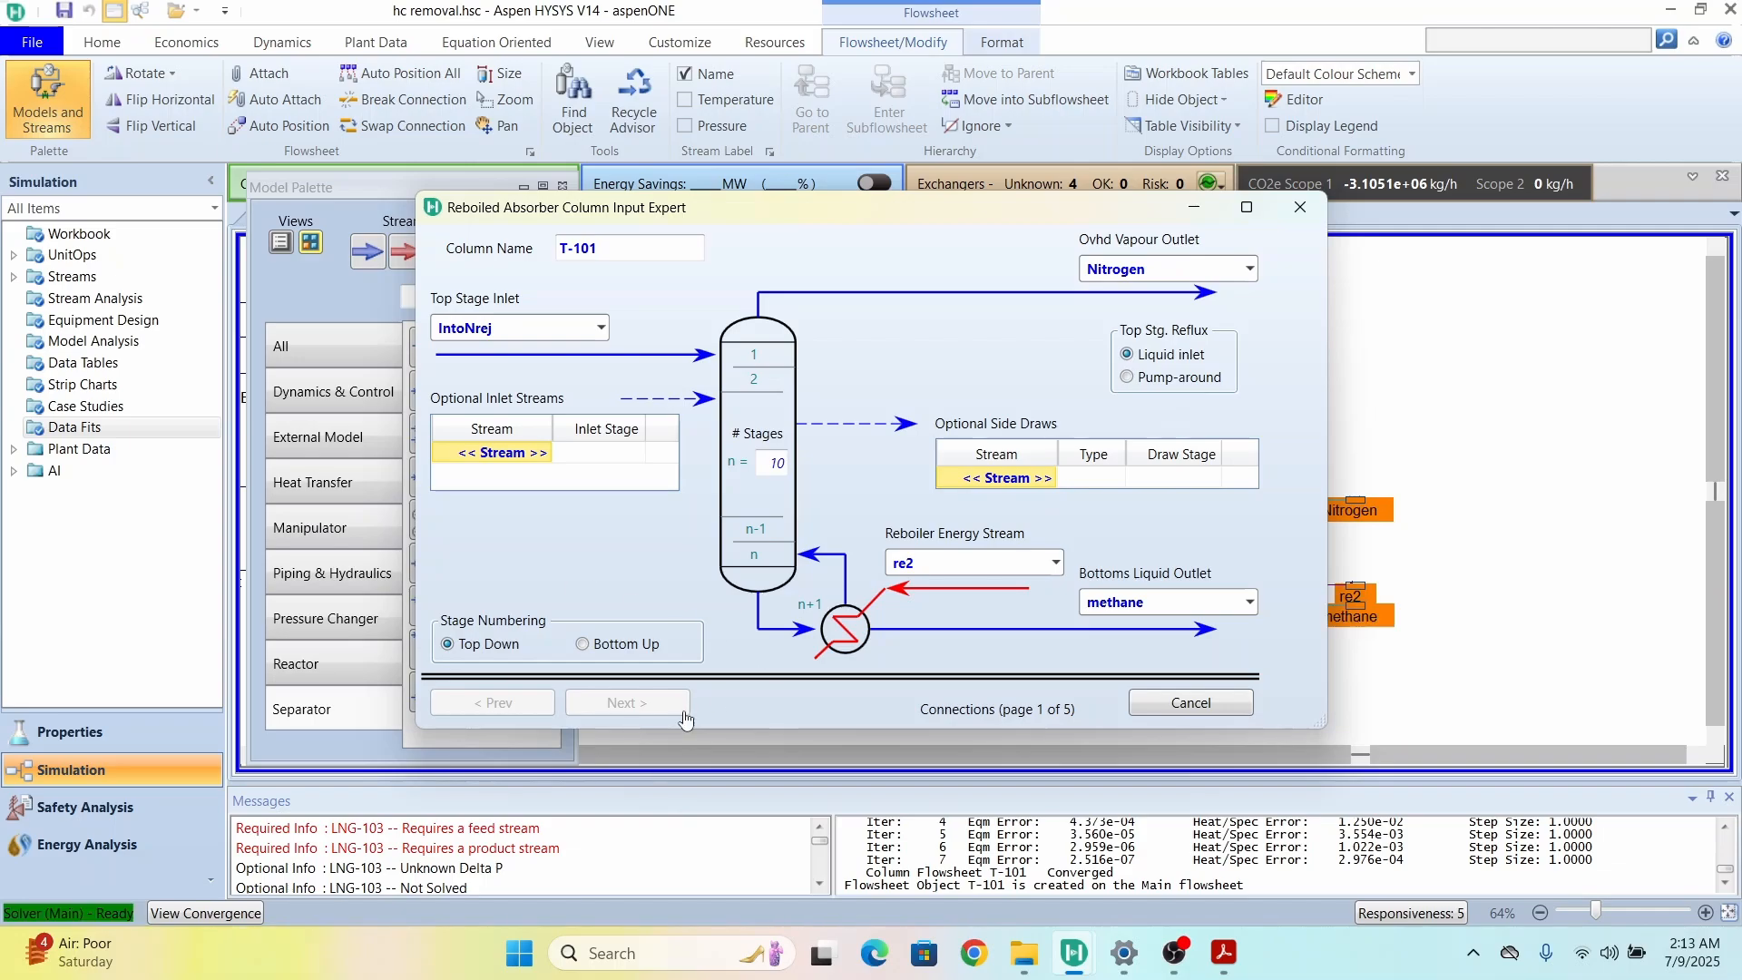
Step: Keep the default once-through regular HYSYS reboiler and set T-101's reboiler pressure to 150 kPa and top stage pressure to 140 kPa
click(650, 702)
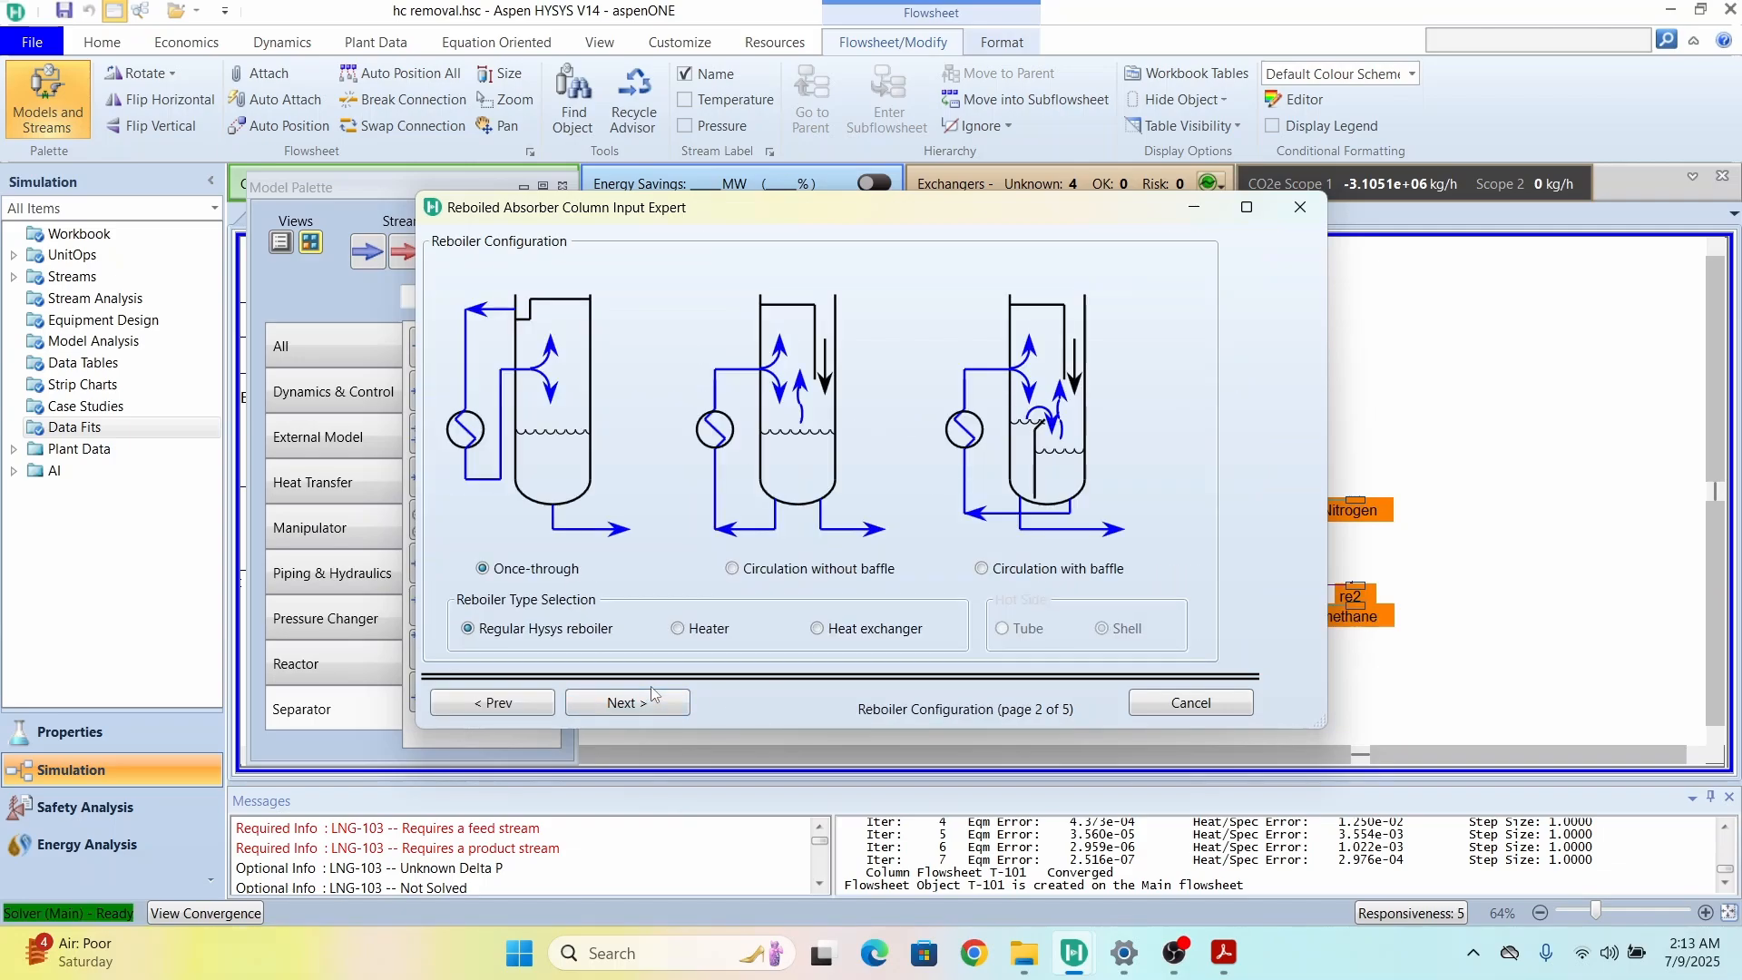
click(653, 699)
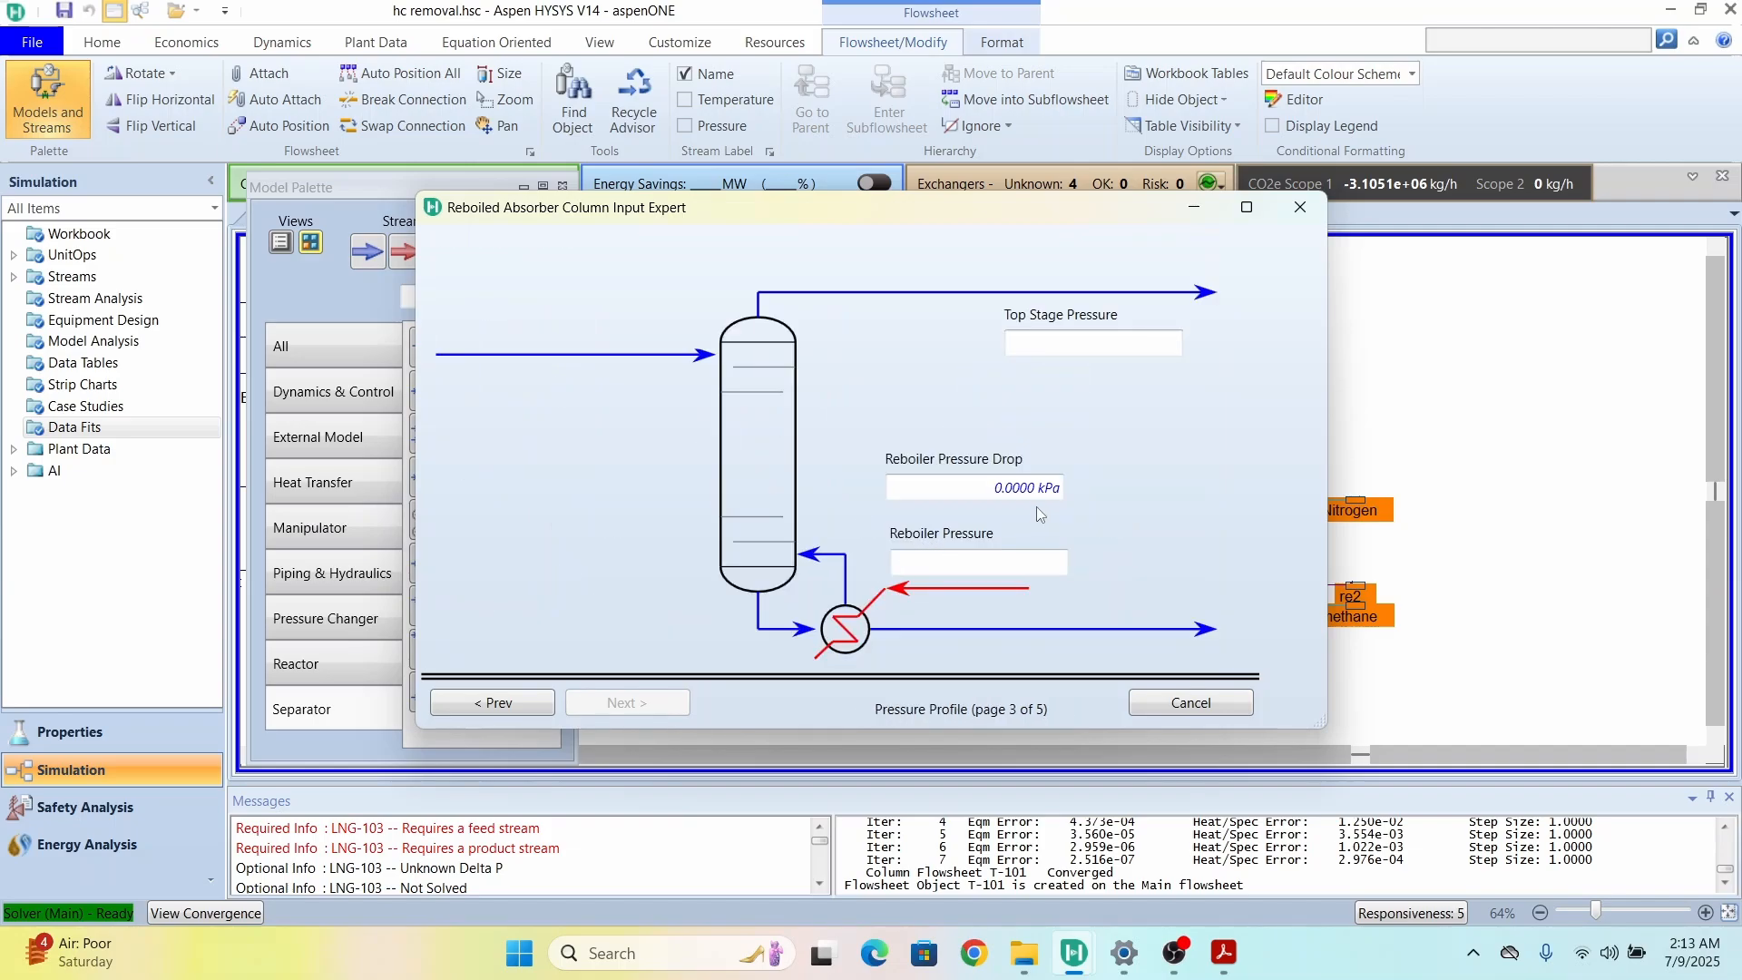
click(1000, 564)
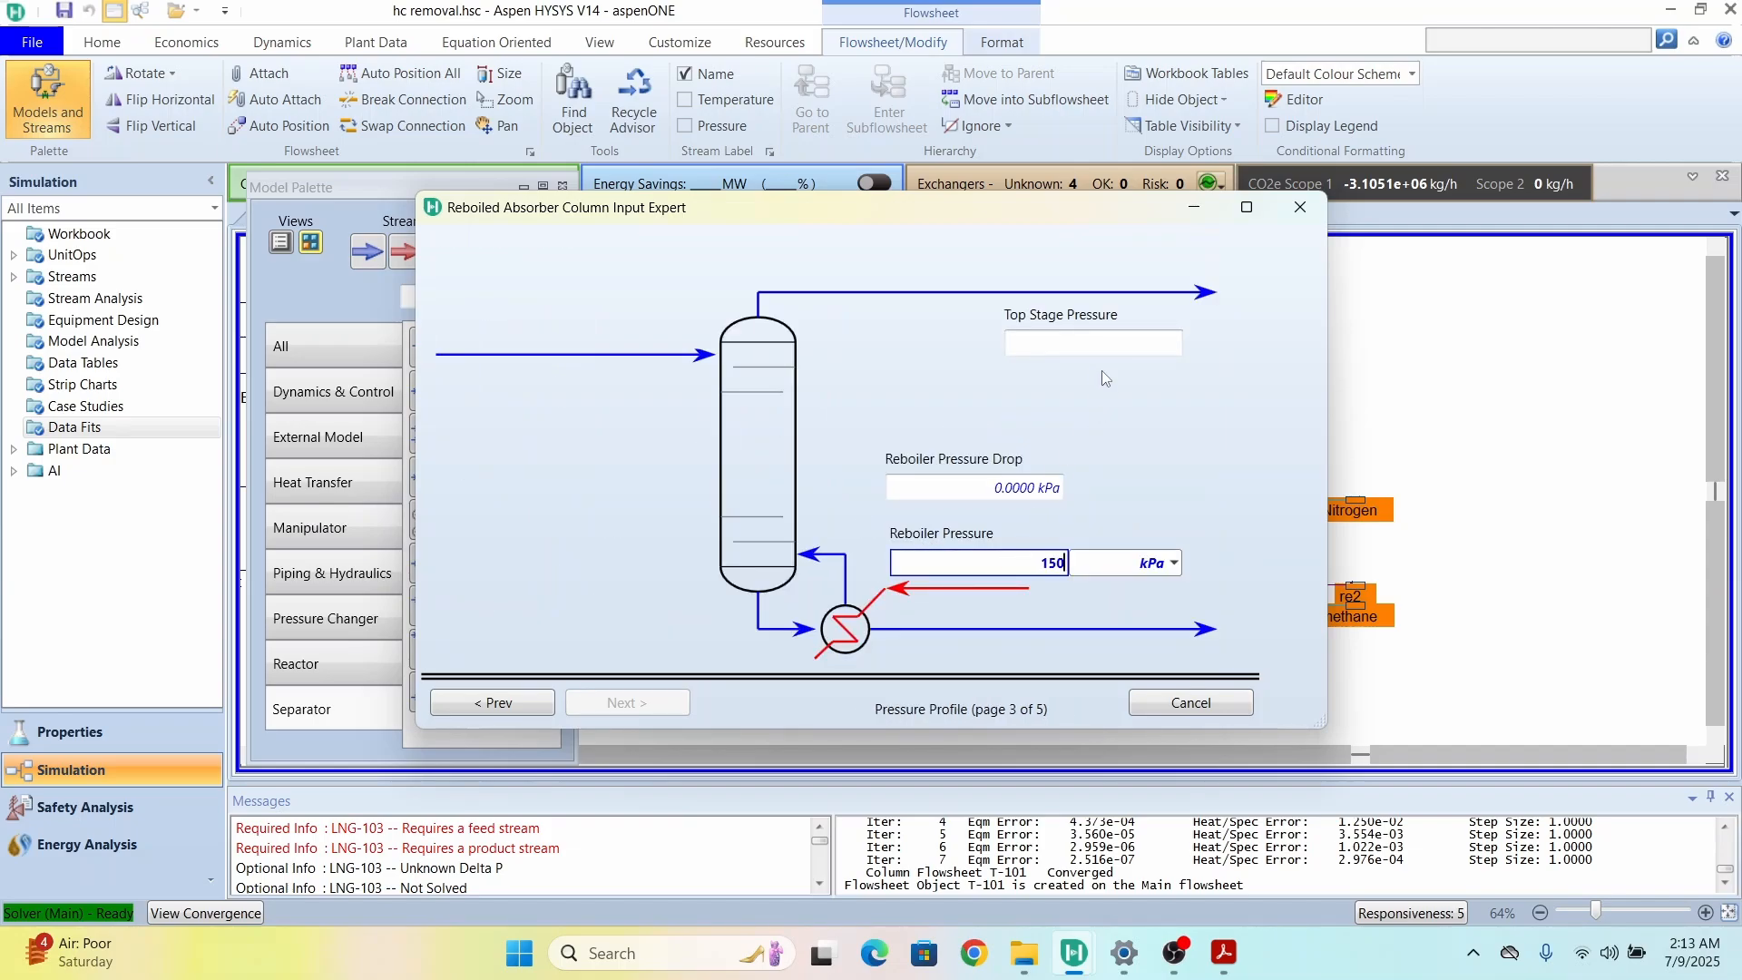
text(150)
click(1118, 352)
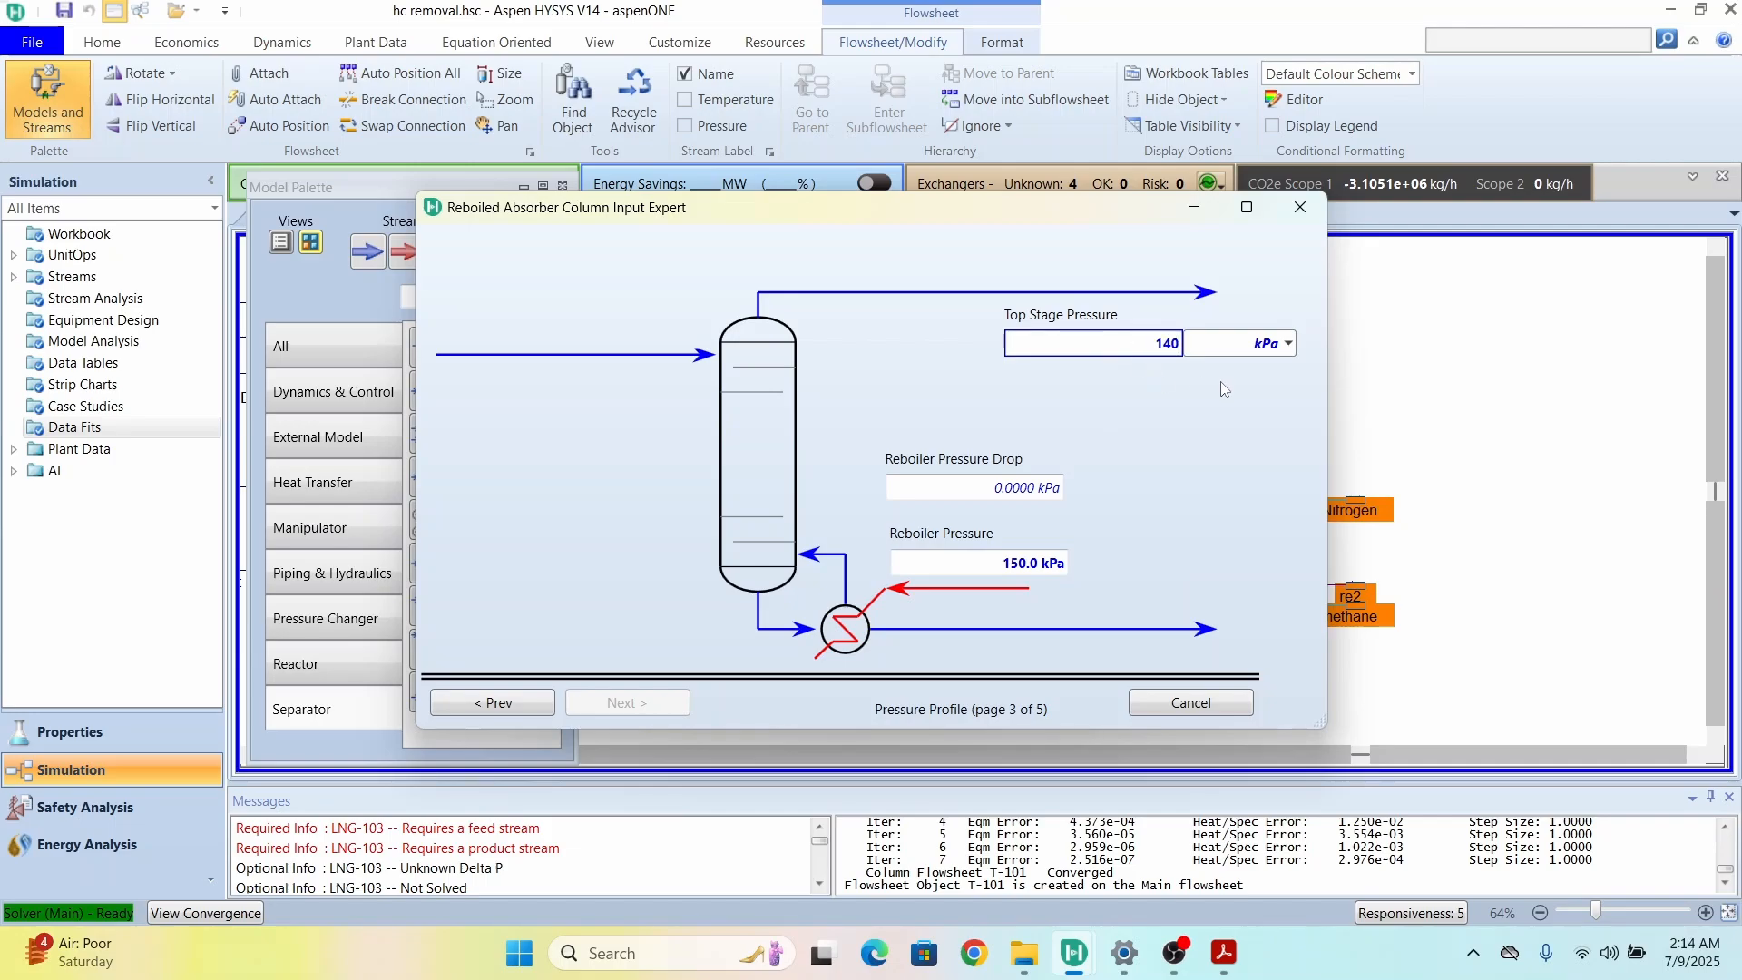
key(Return)
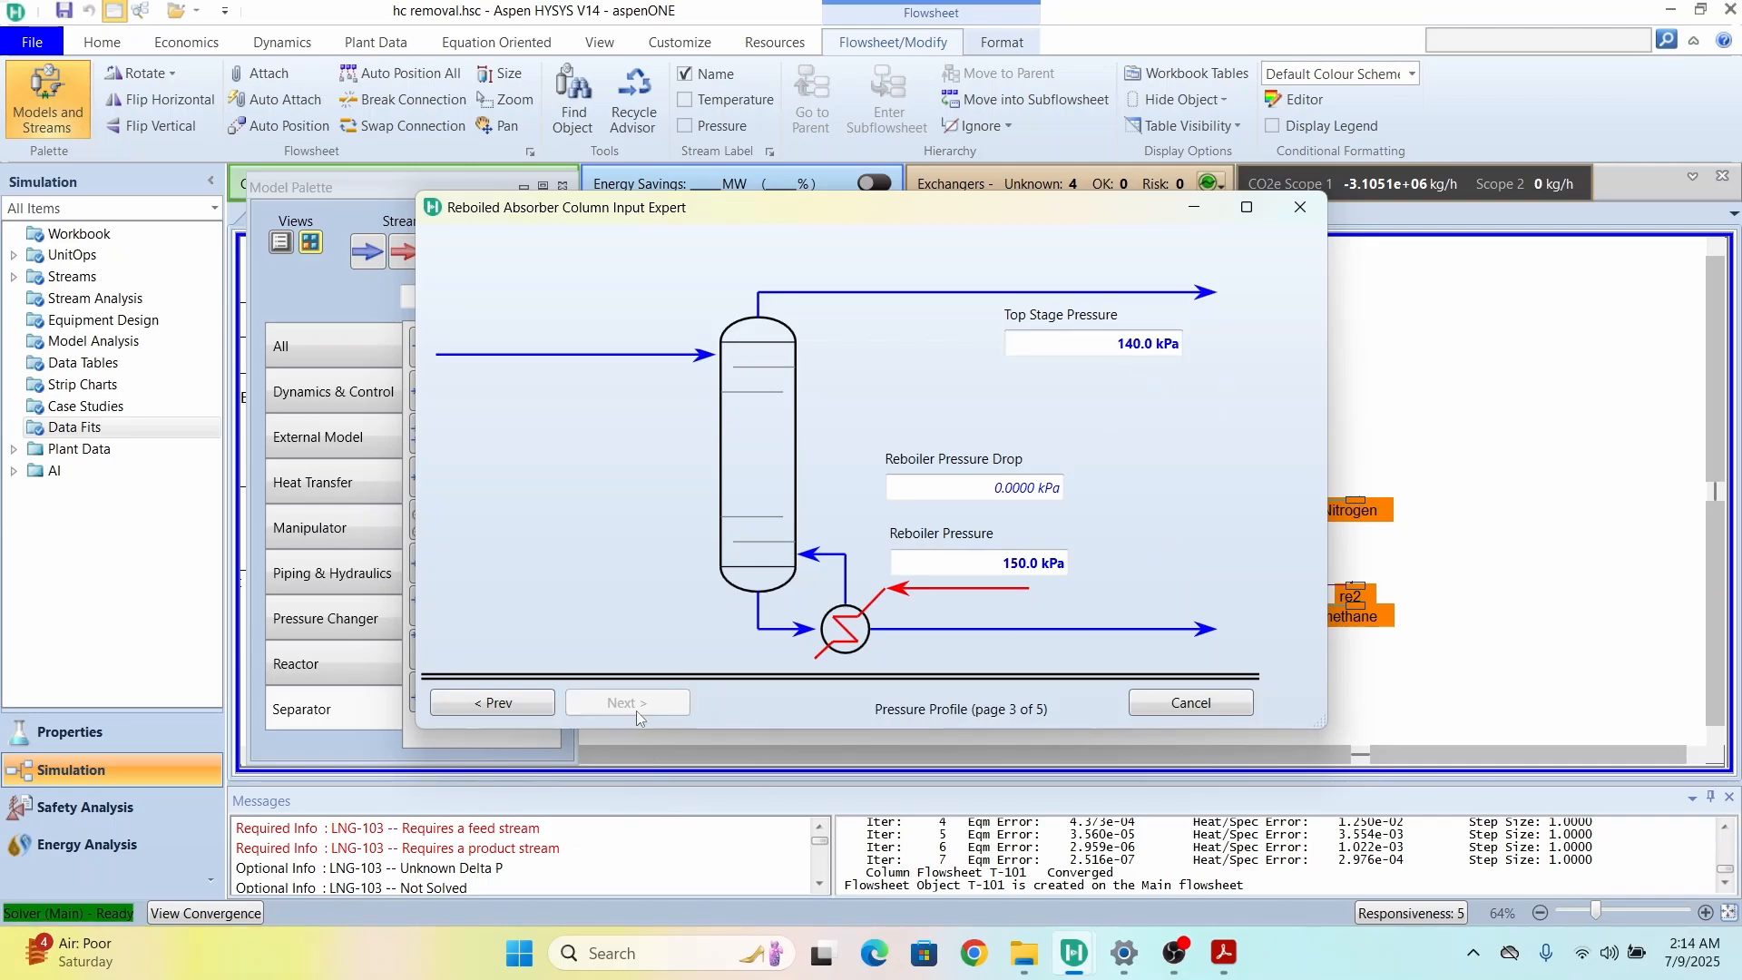
Step: Finish the column input expert with the boil-up ratio left blank and show T-101's specifications monitor
click(635, 709)
click(636, 710)
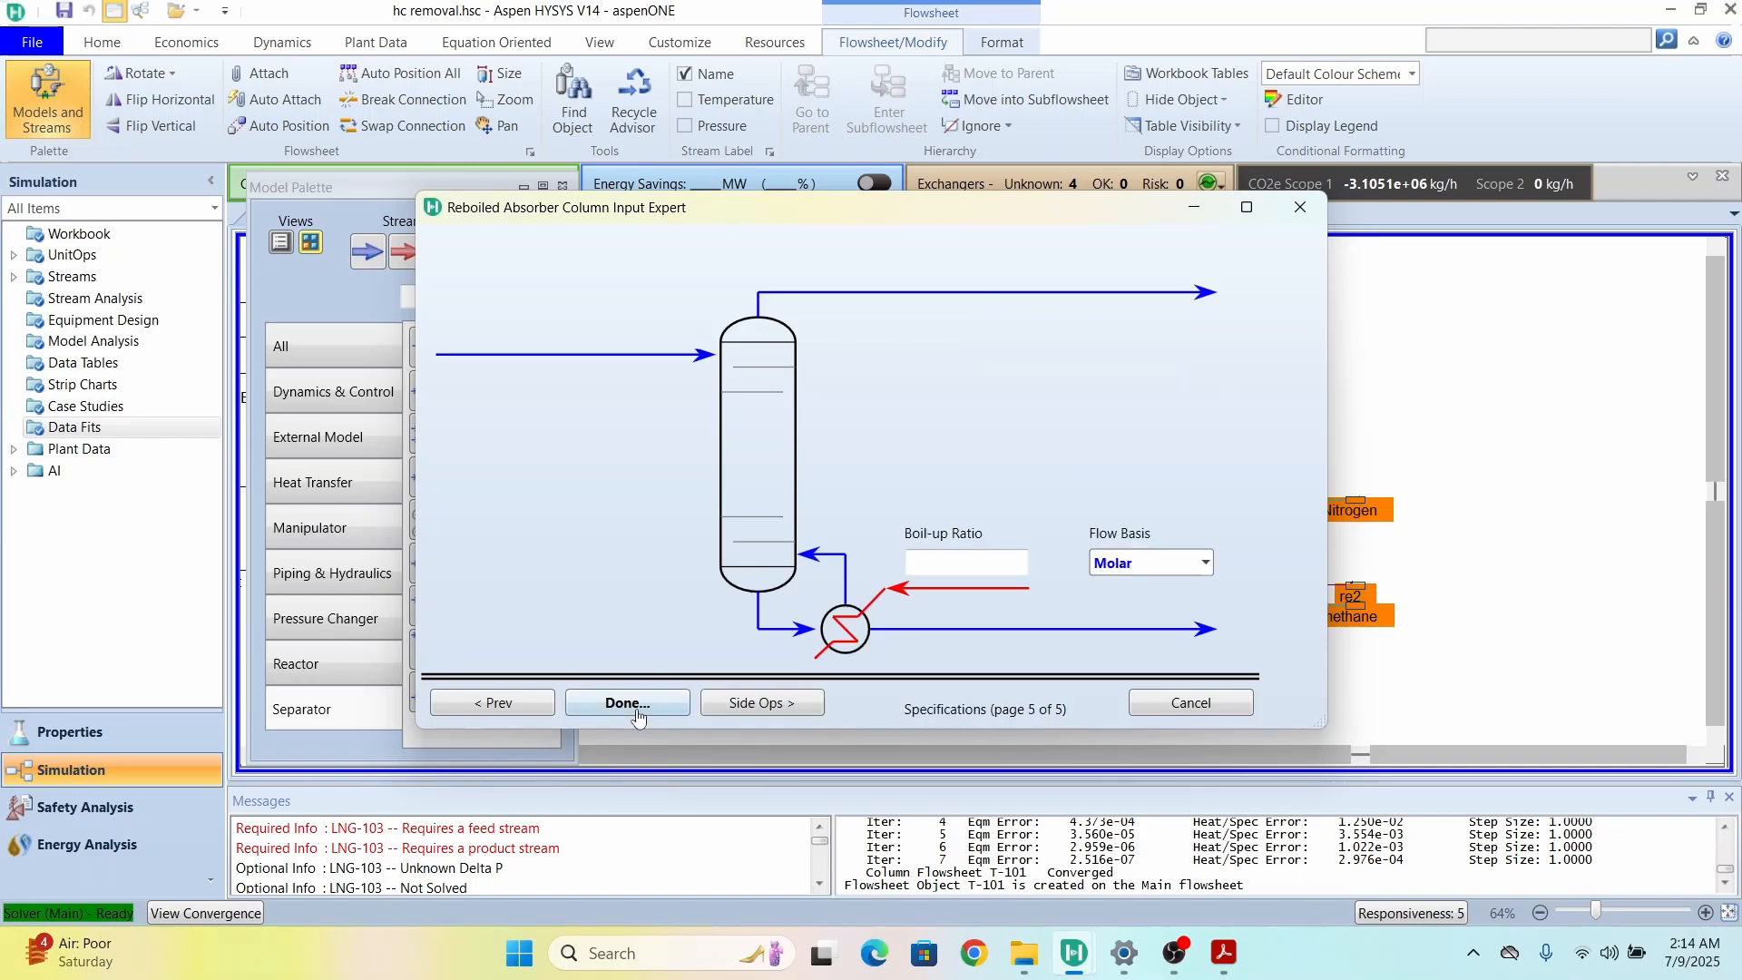
click(635, 704)
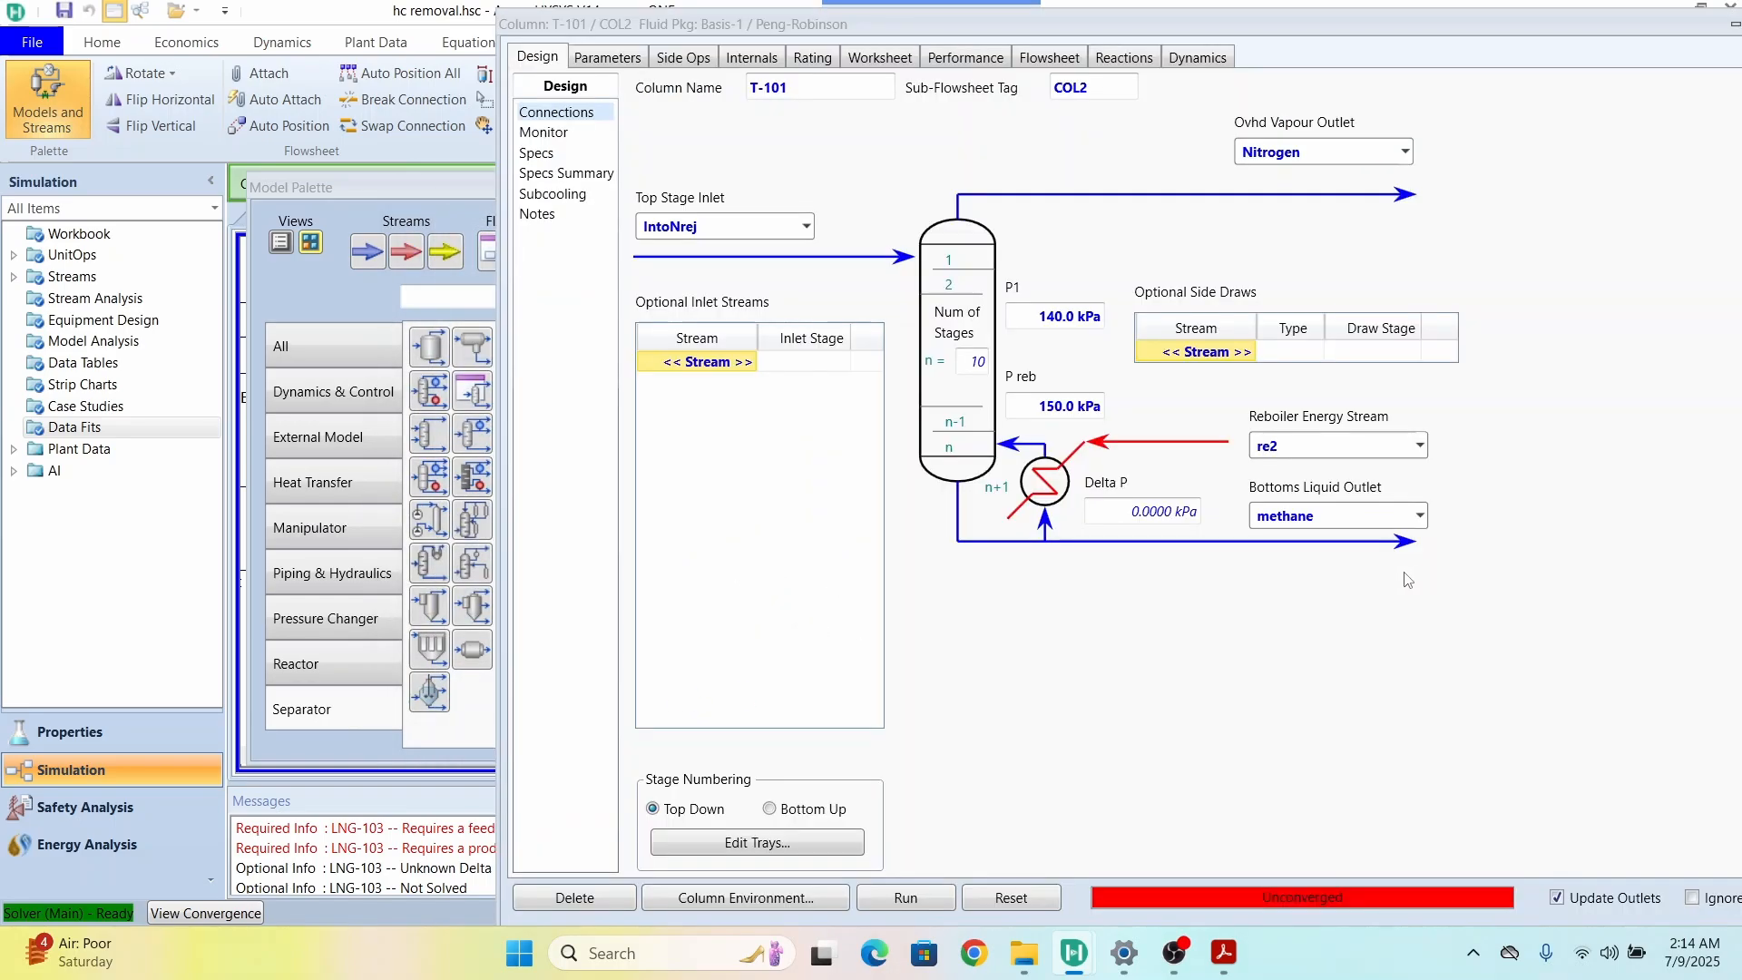
click(550, 134)
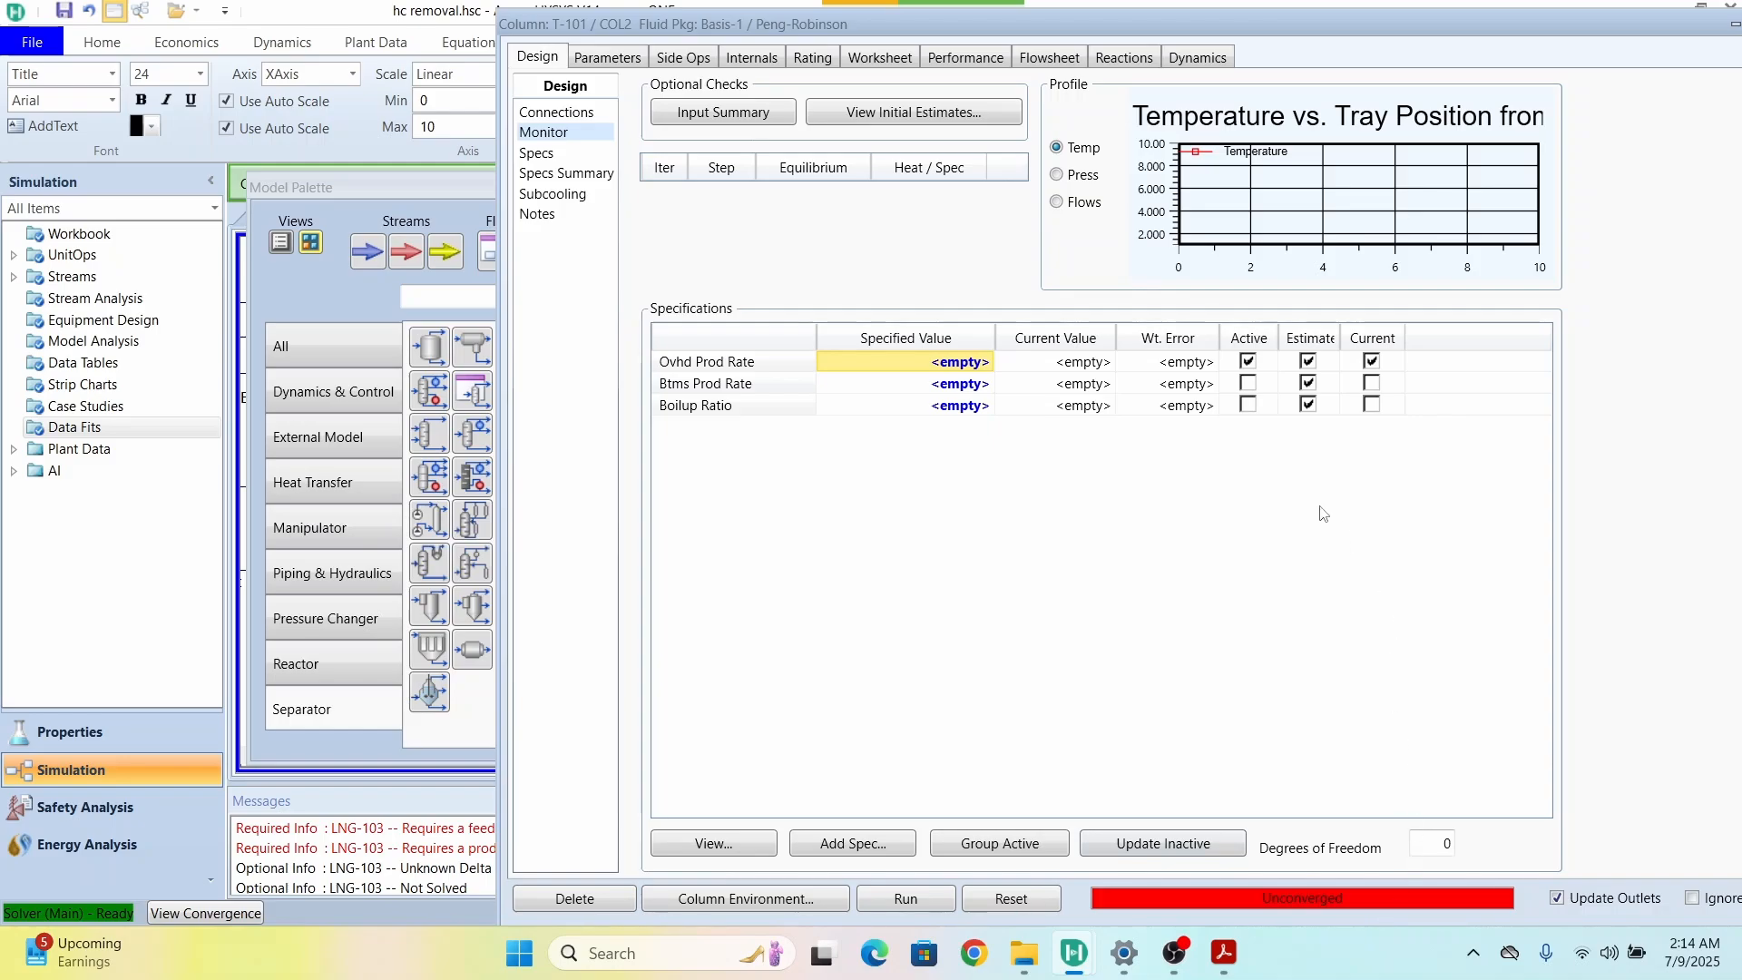
Step: Deactivate T-101's overhead product rate specification and add a Column Component Fraction specification
click(1249, 362)
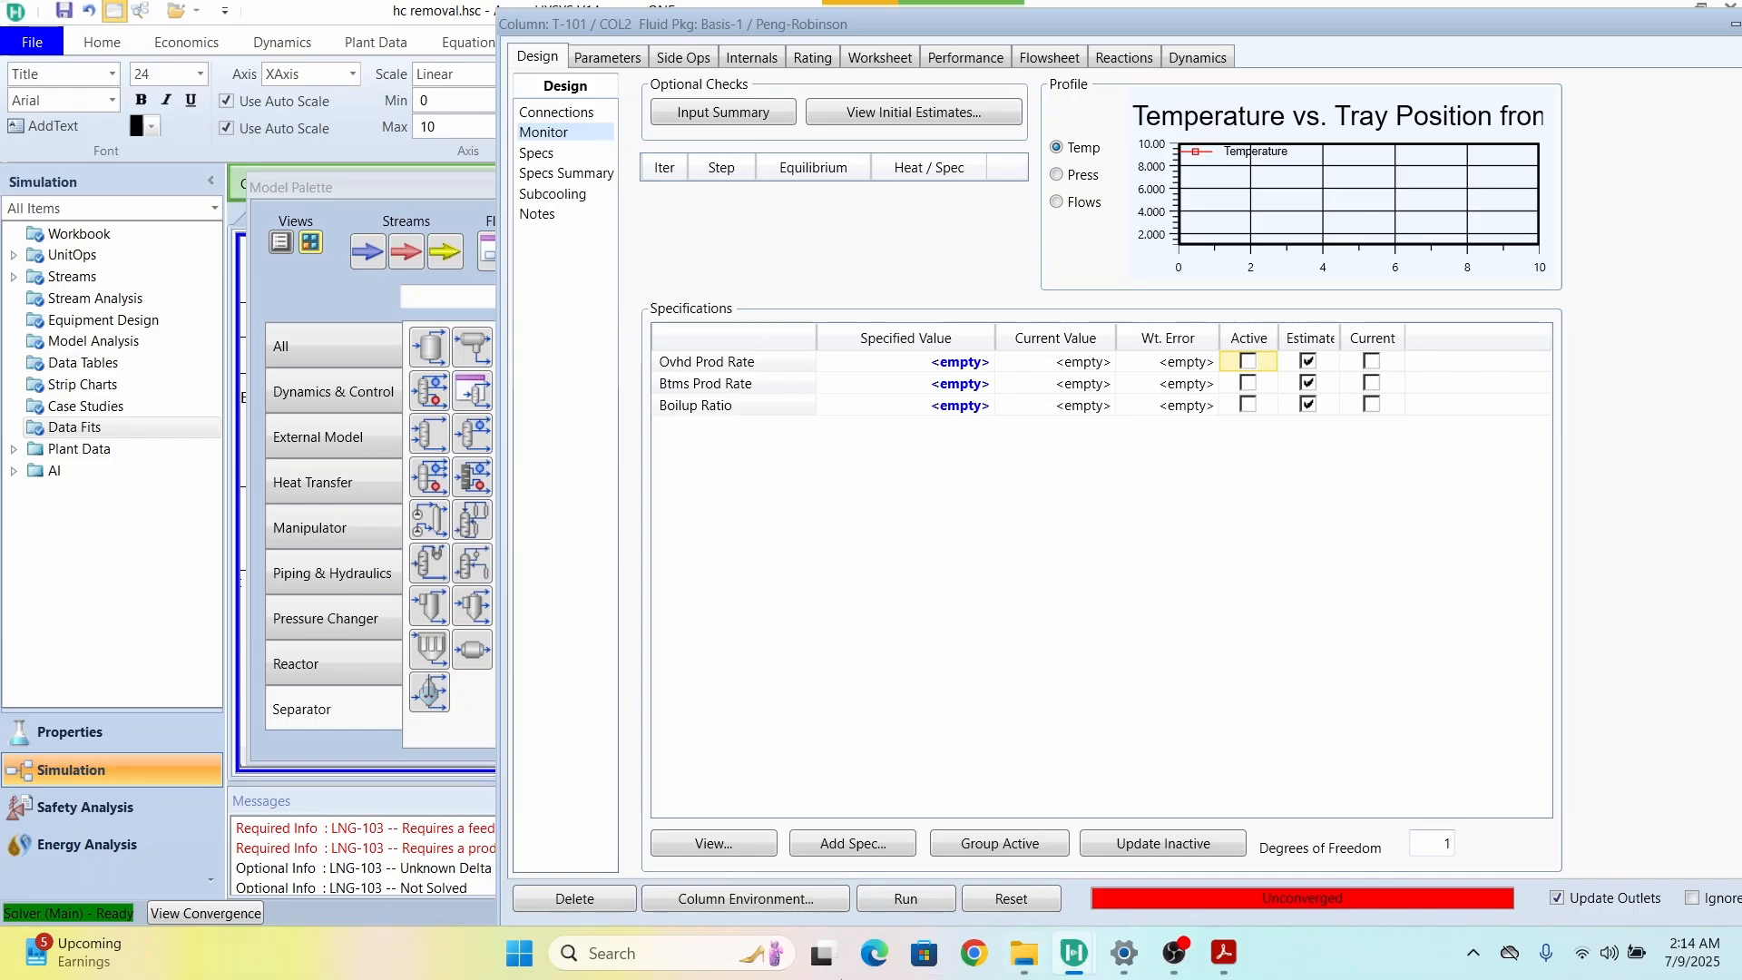
click(864, 846)
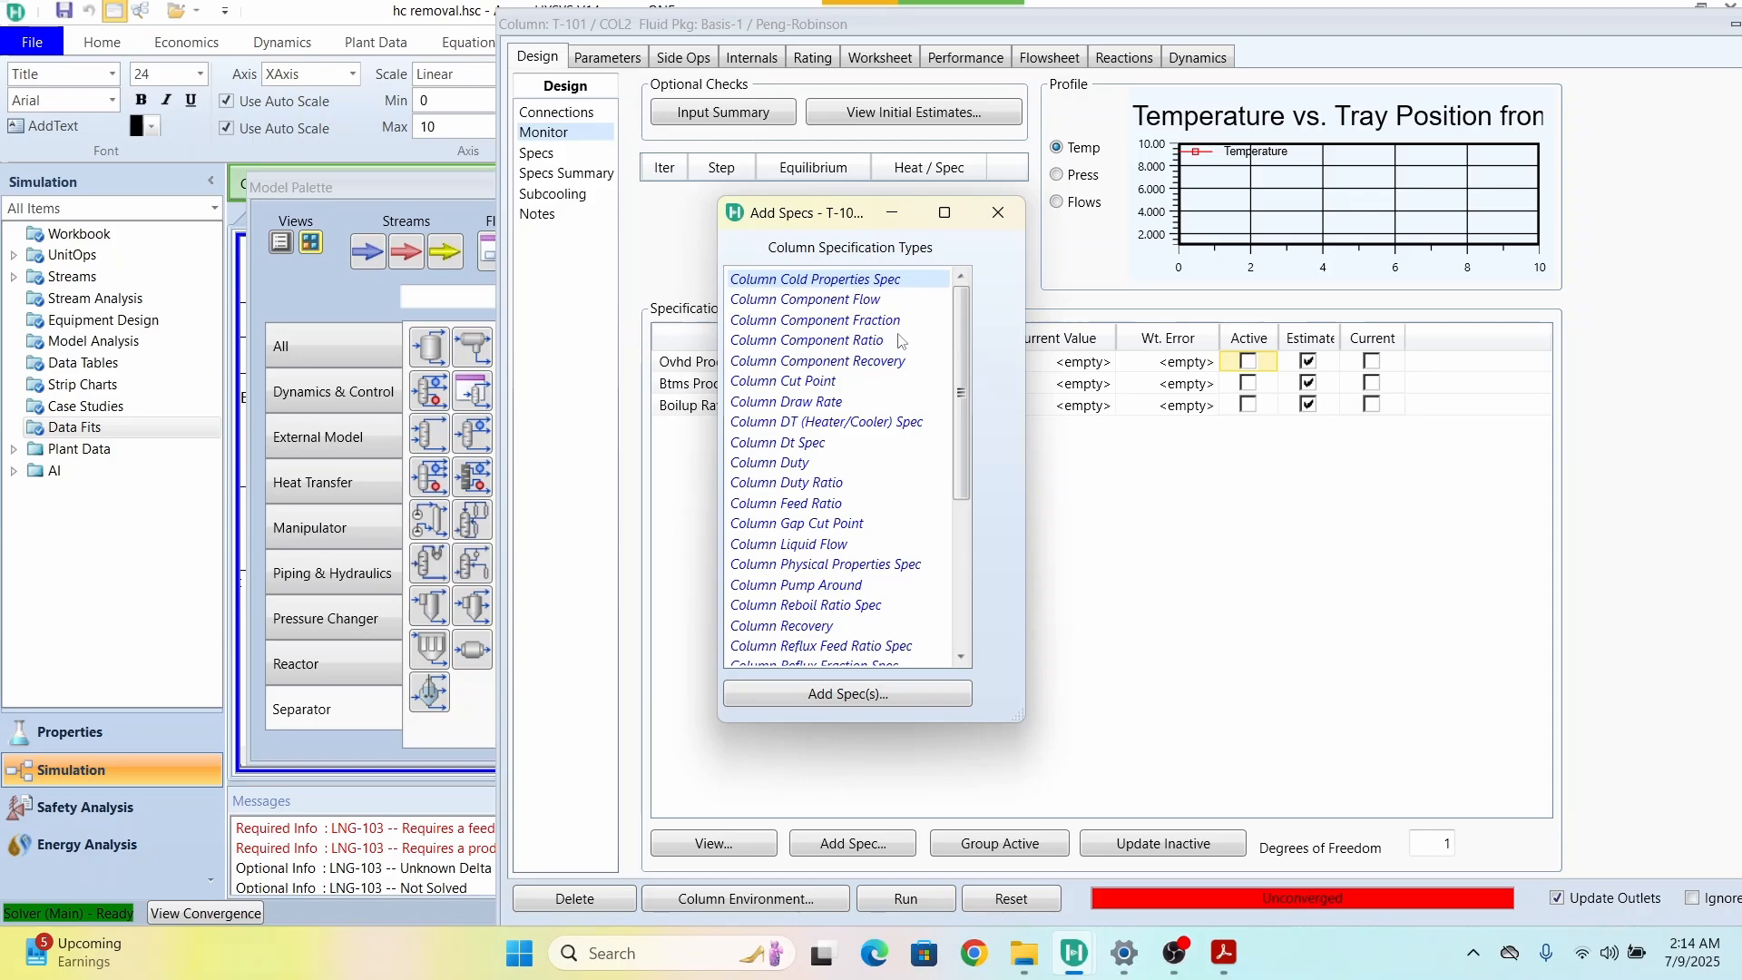
click(817, 326)
click(889, 695)
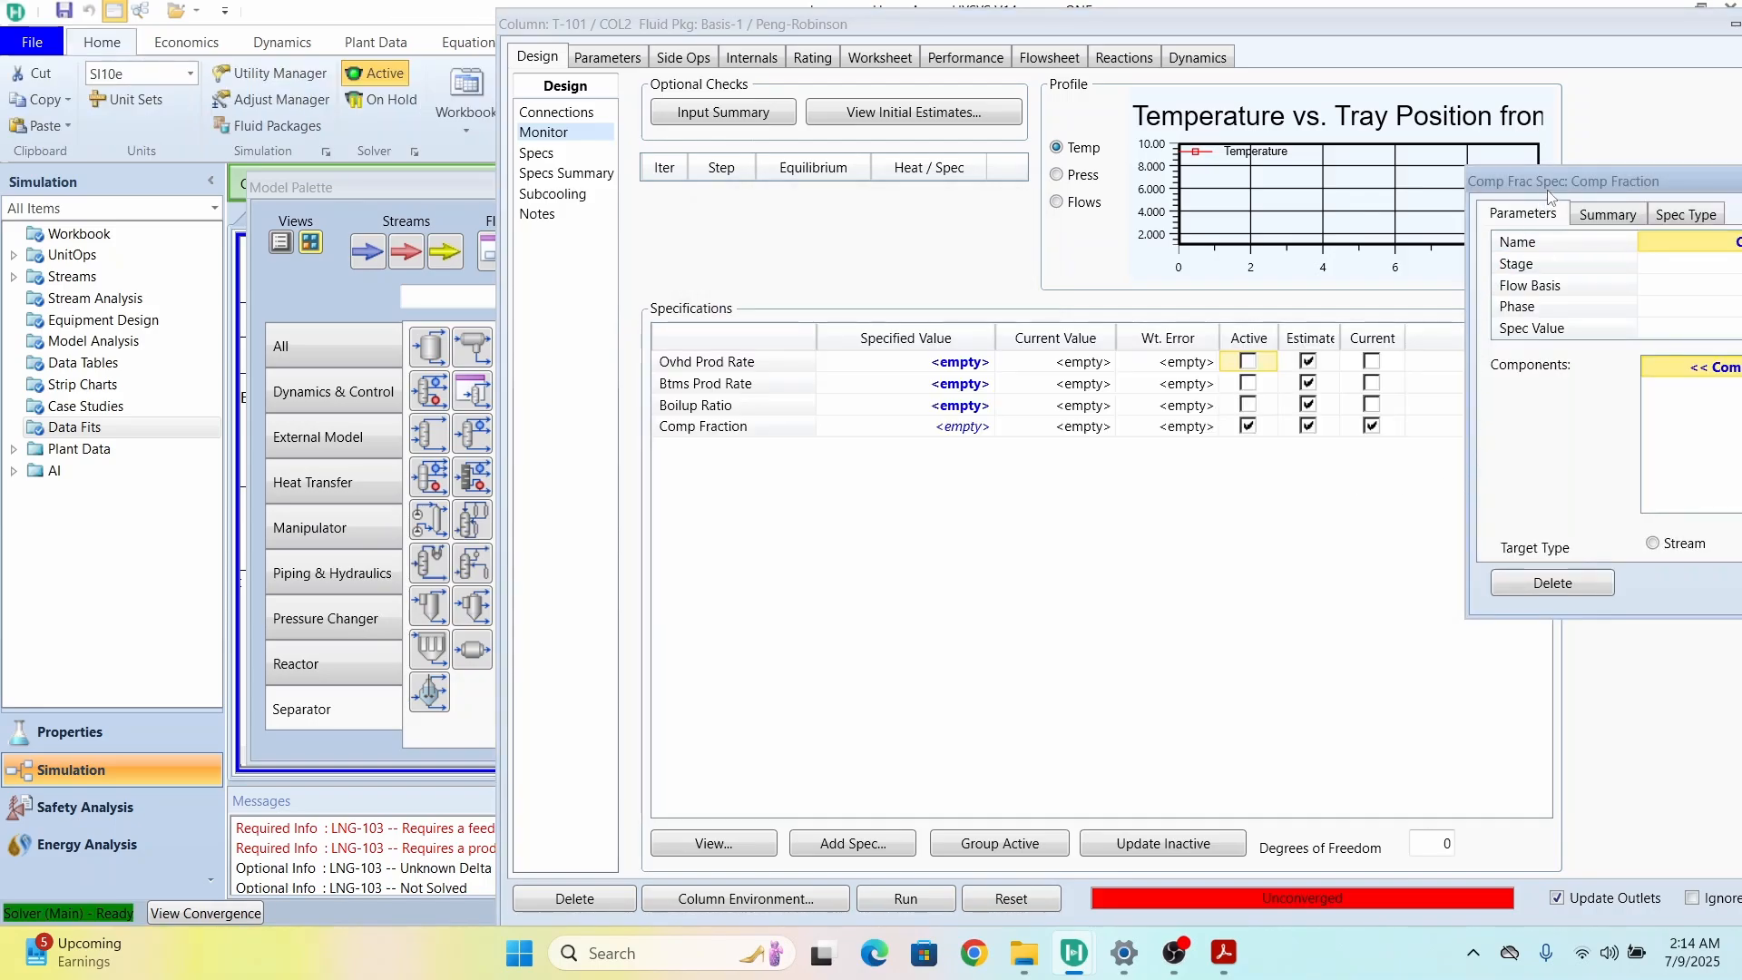
Step: Define the component fraction specification on the methane draw stream as a nitrogen mole fraction of 0.001
drag(1548, 186, 950, 181)
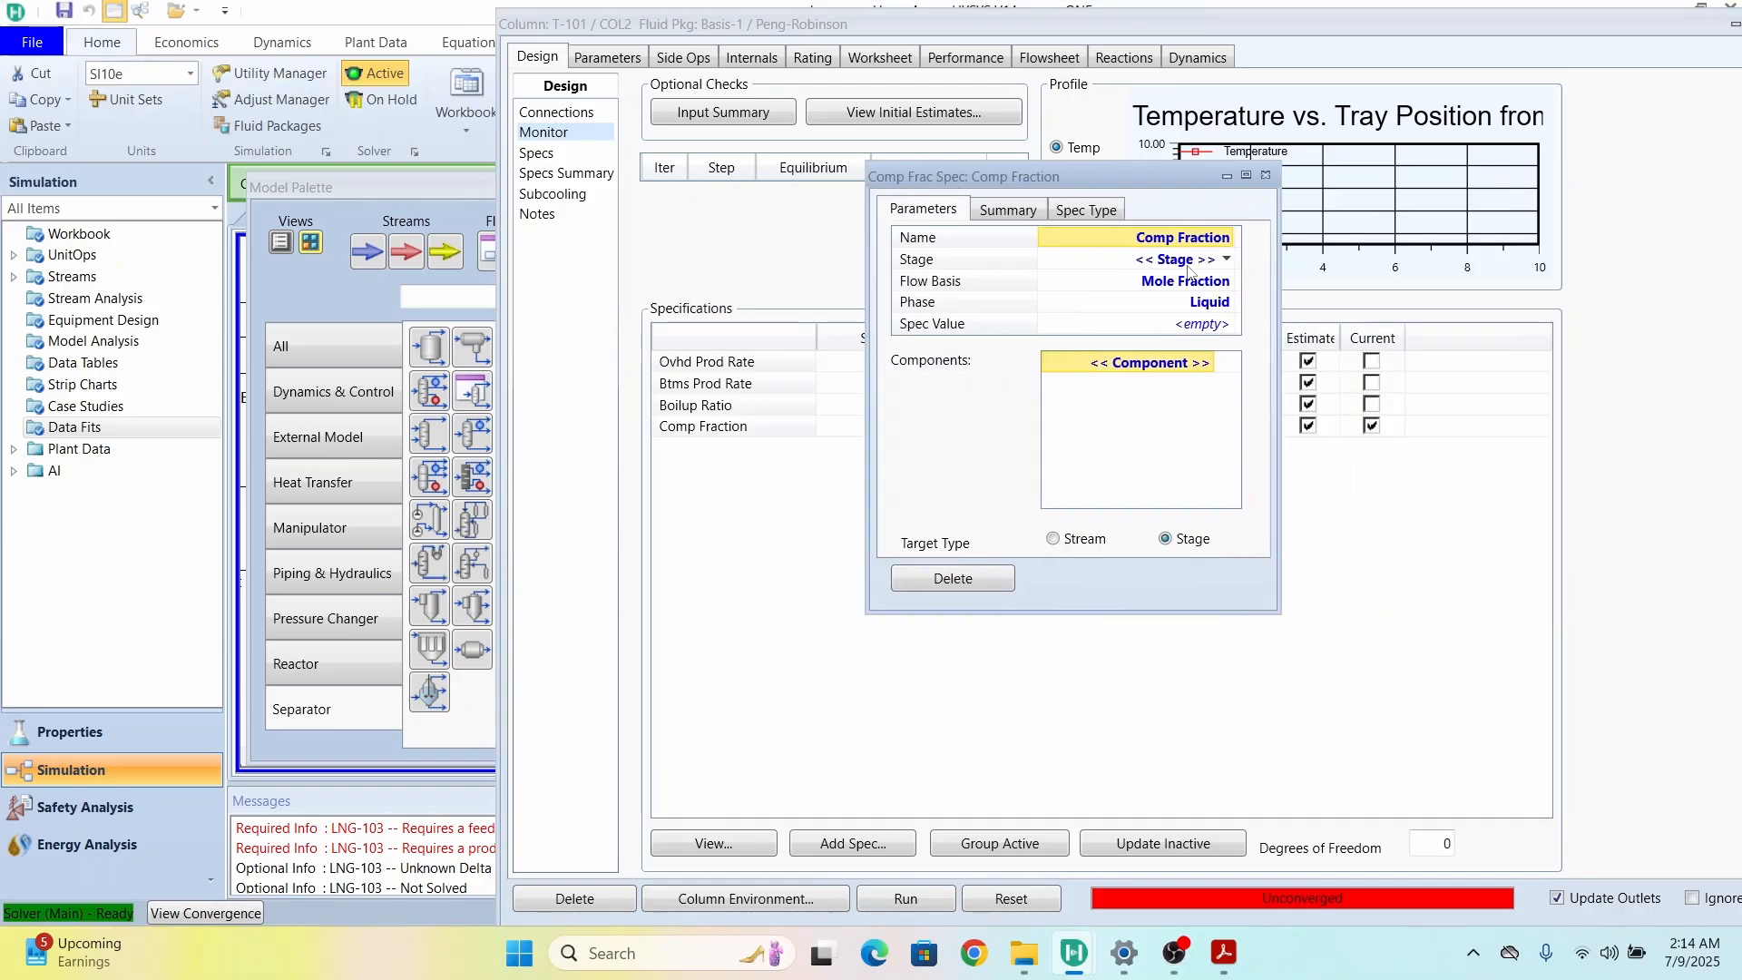
click(1053, 538)
click(1220, 260)
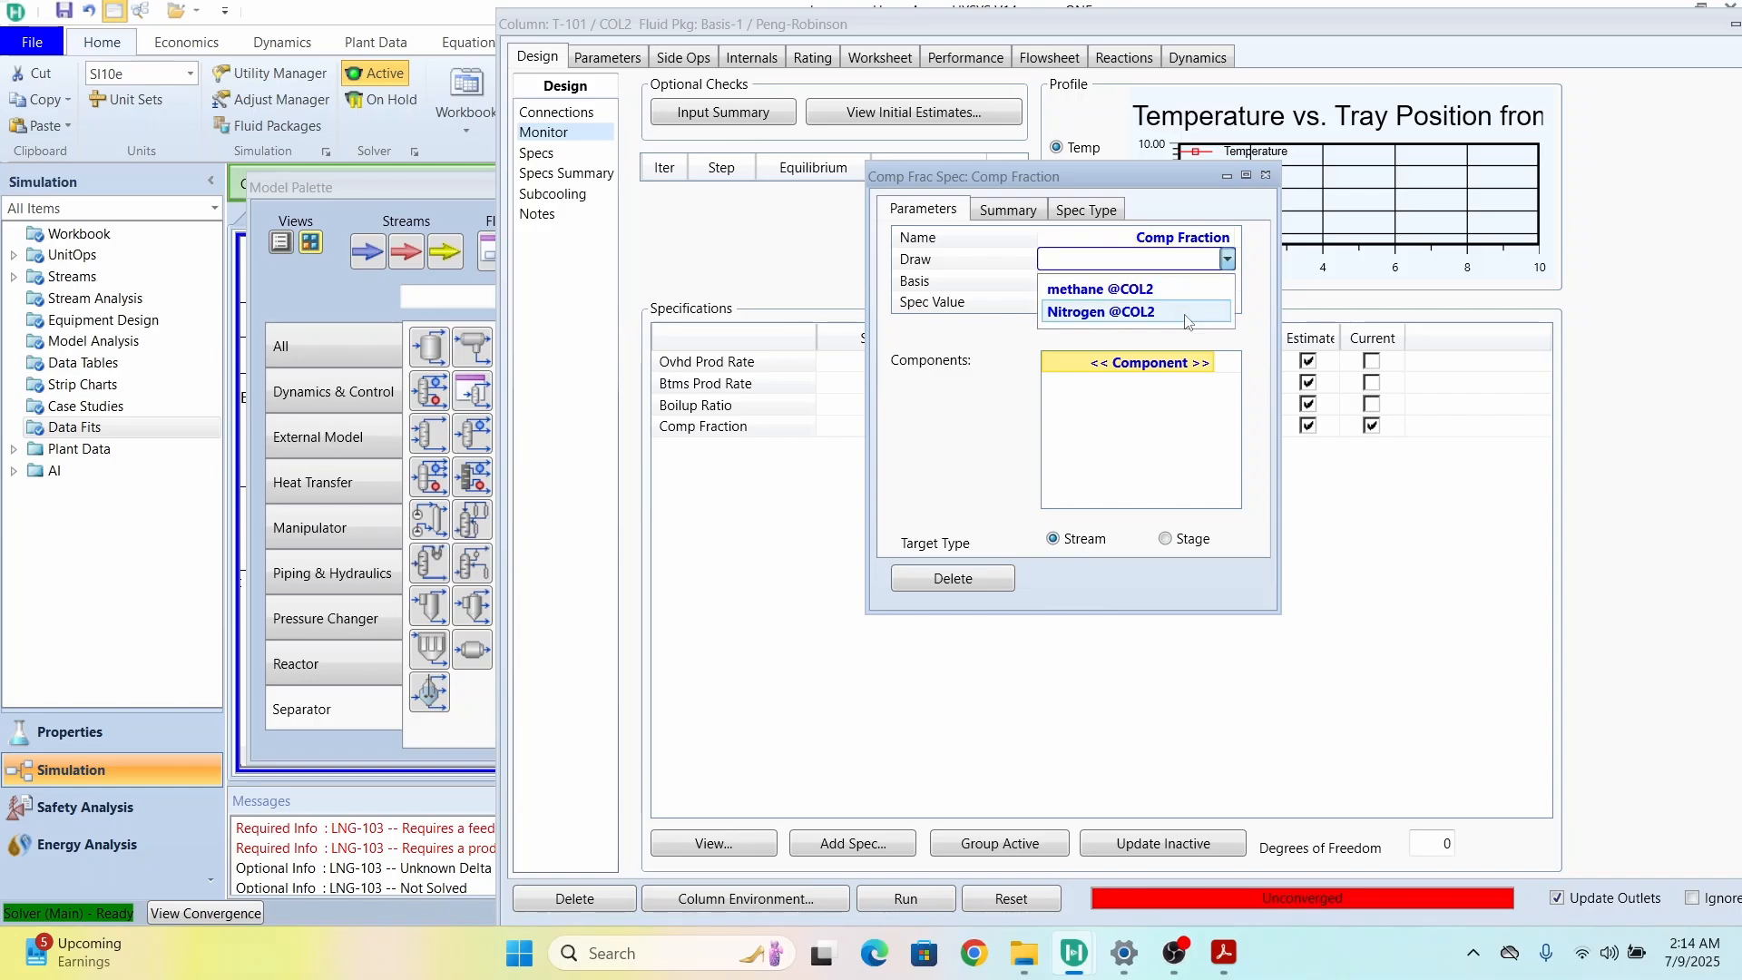
click(1186, 290)
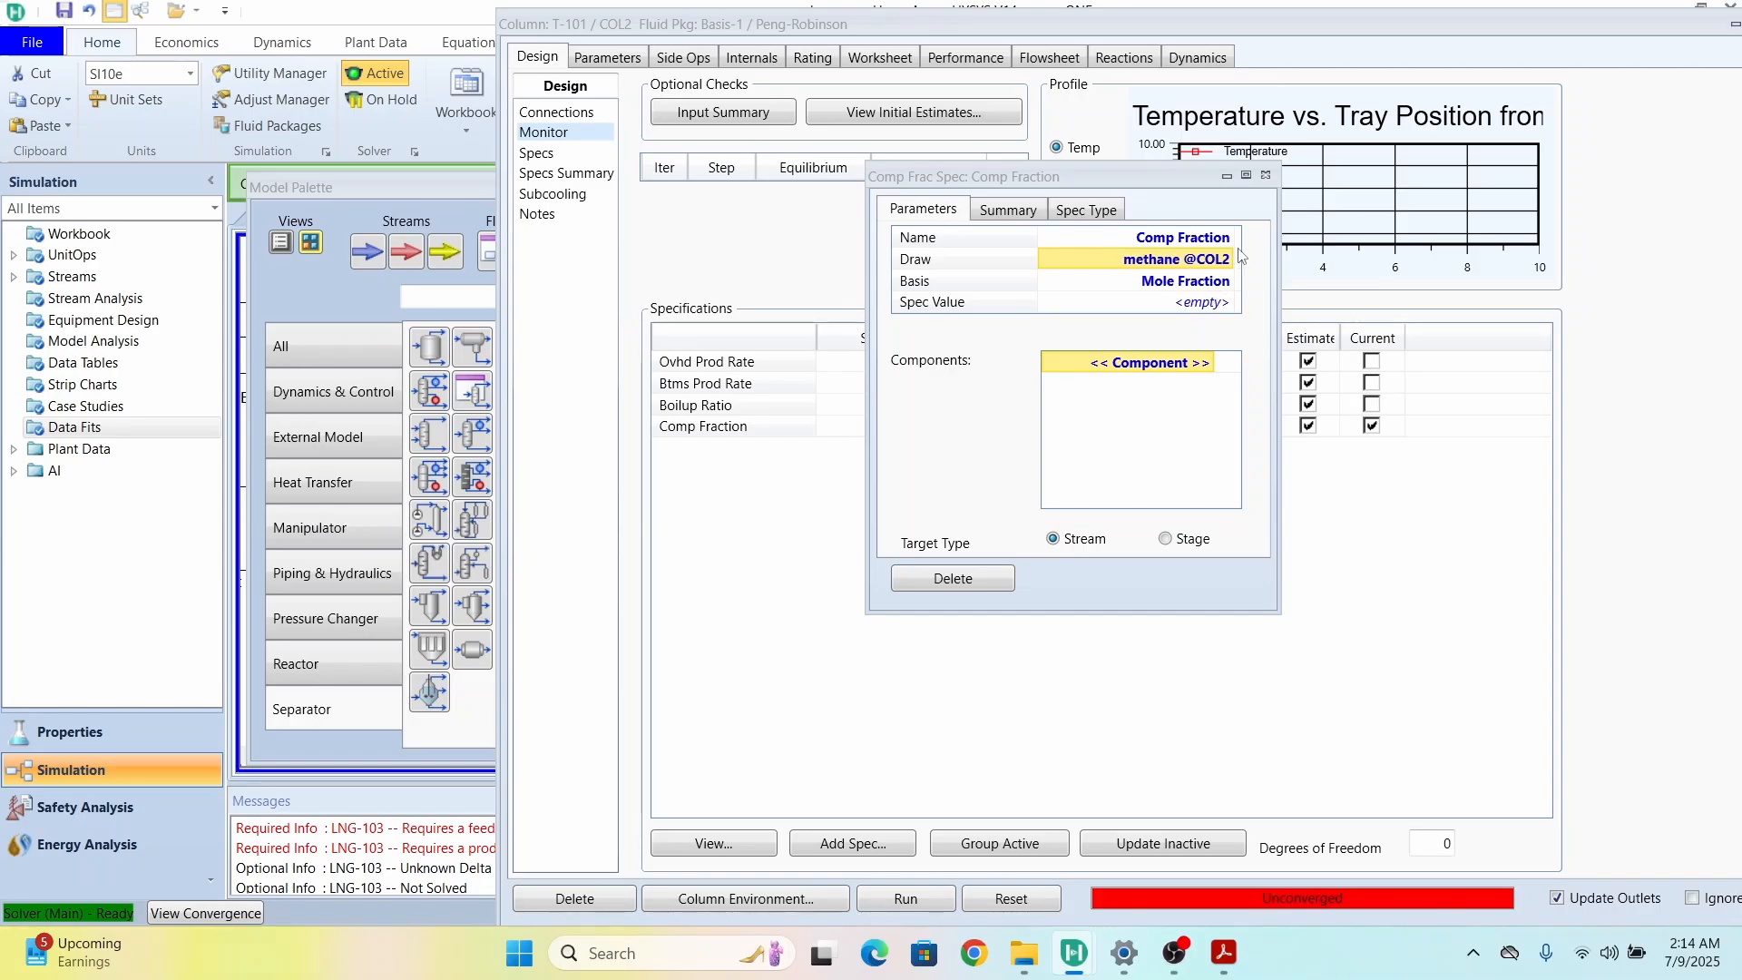
click(1207, 302)
text(0.001)
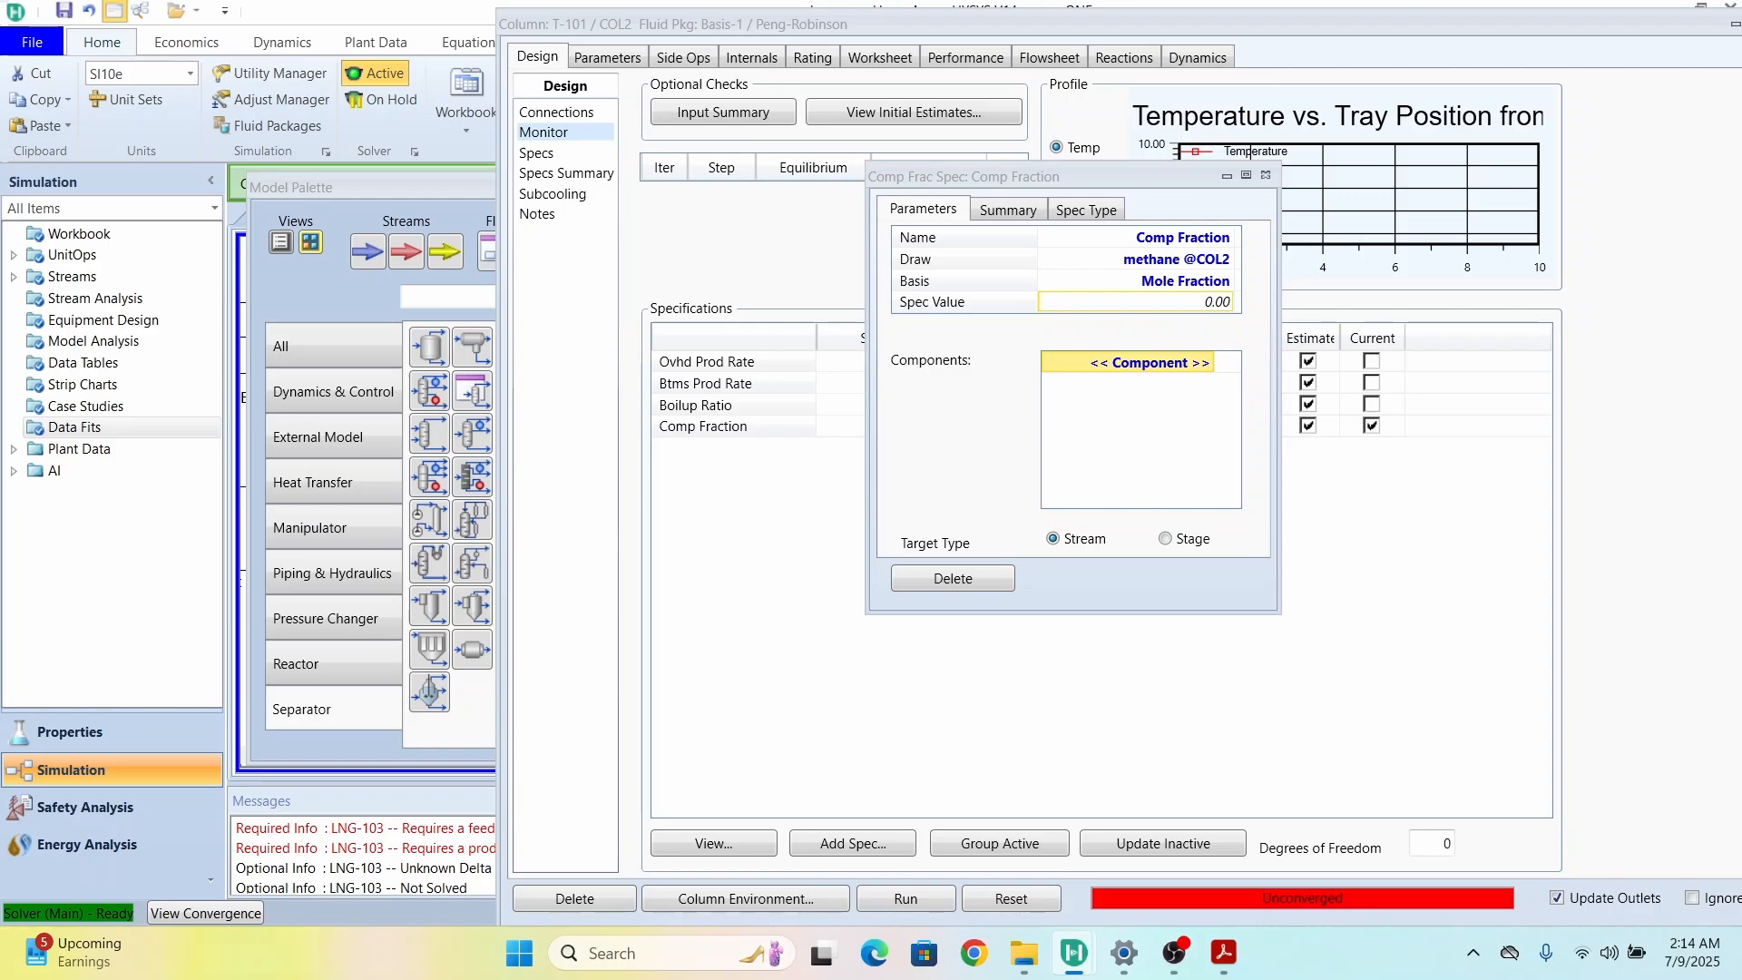
click(1164, 414)
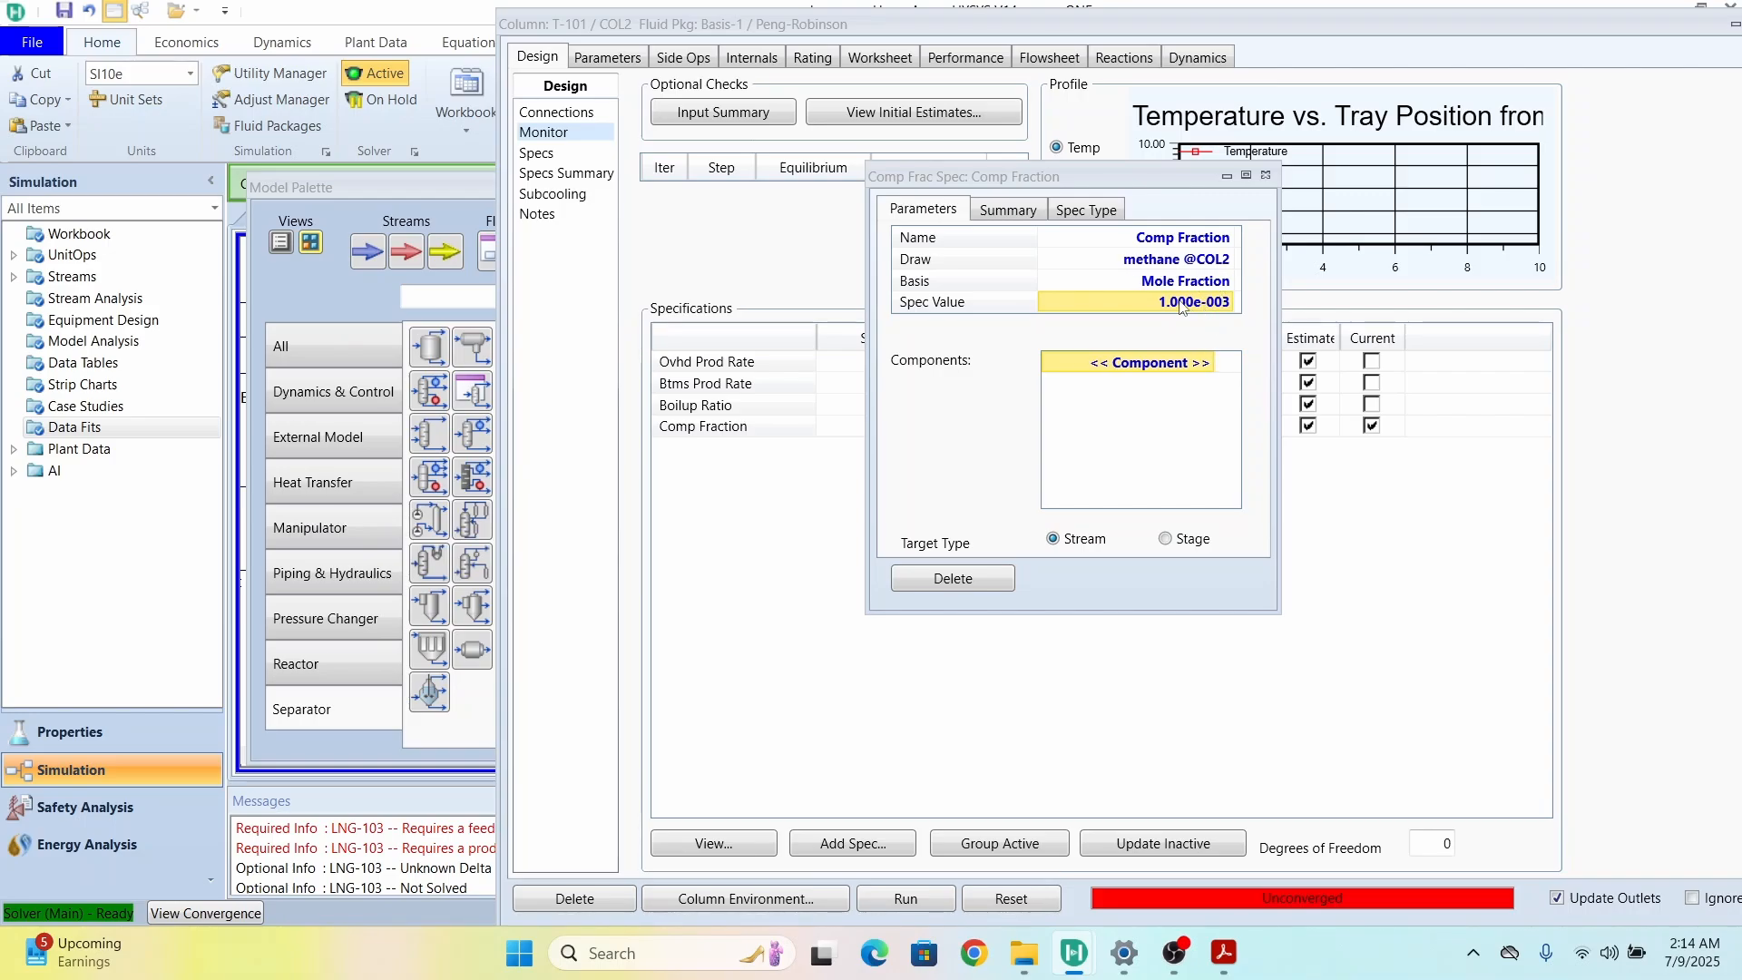
click(1210, 363)
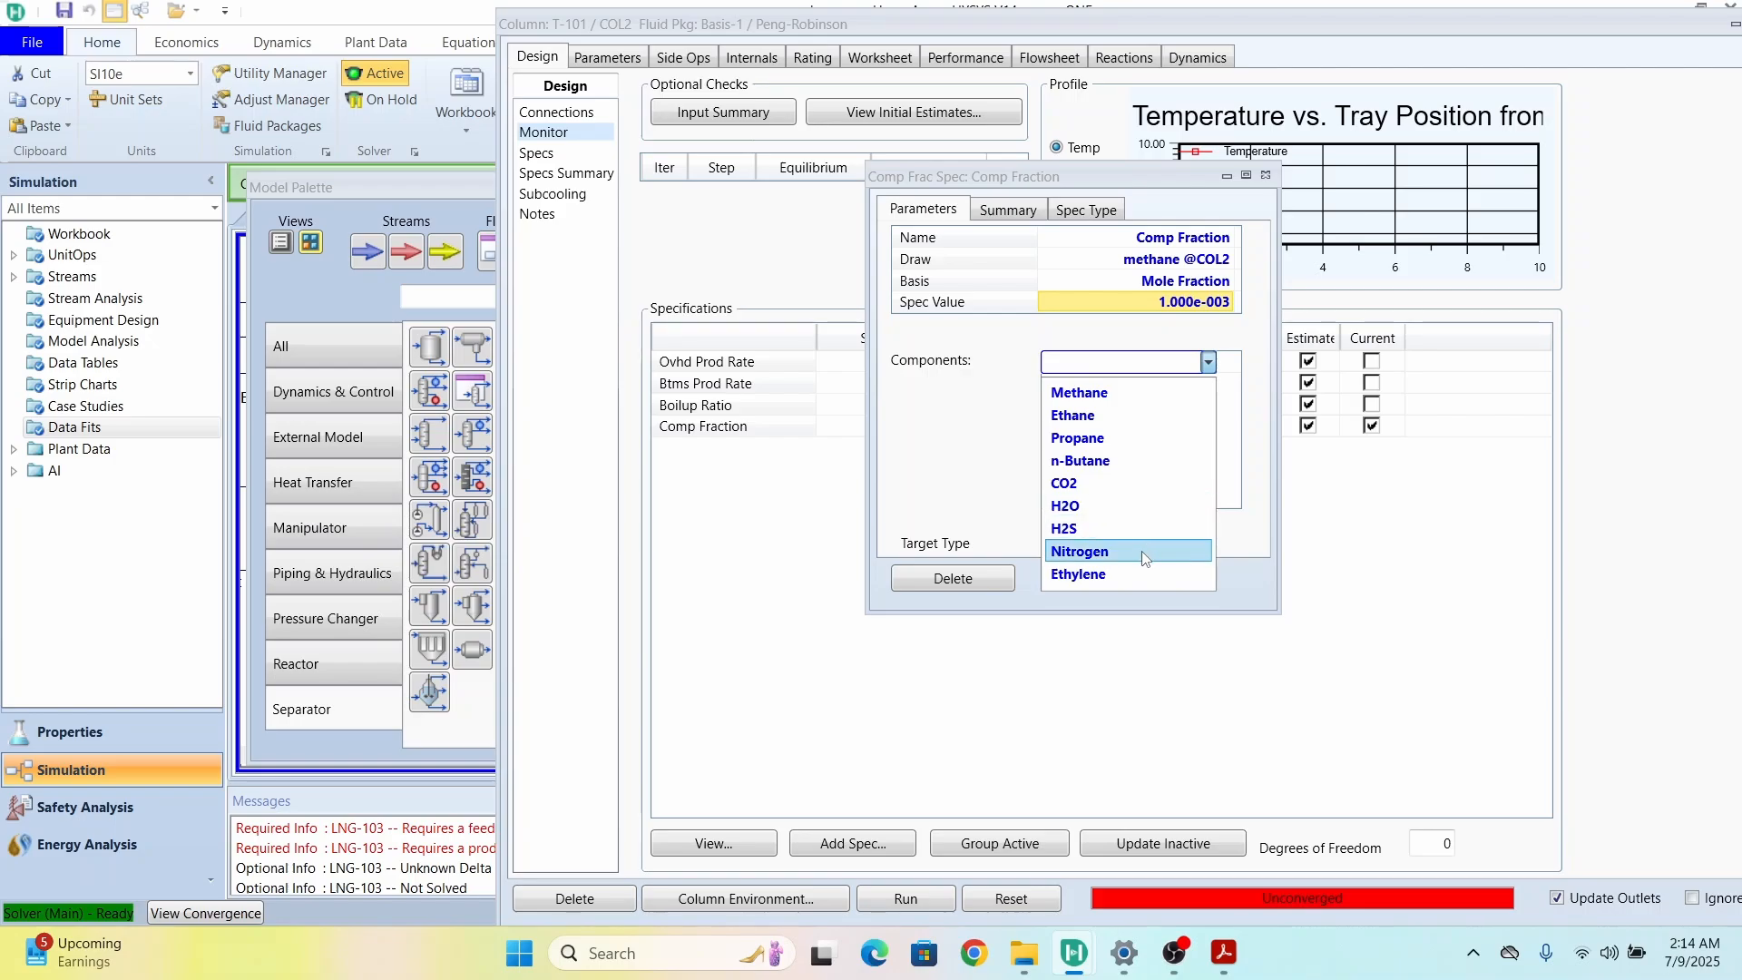
click(1080, 550)
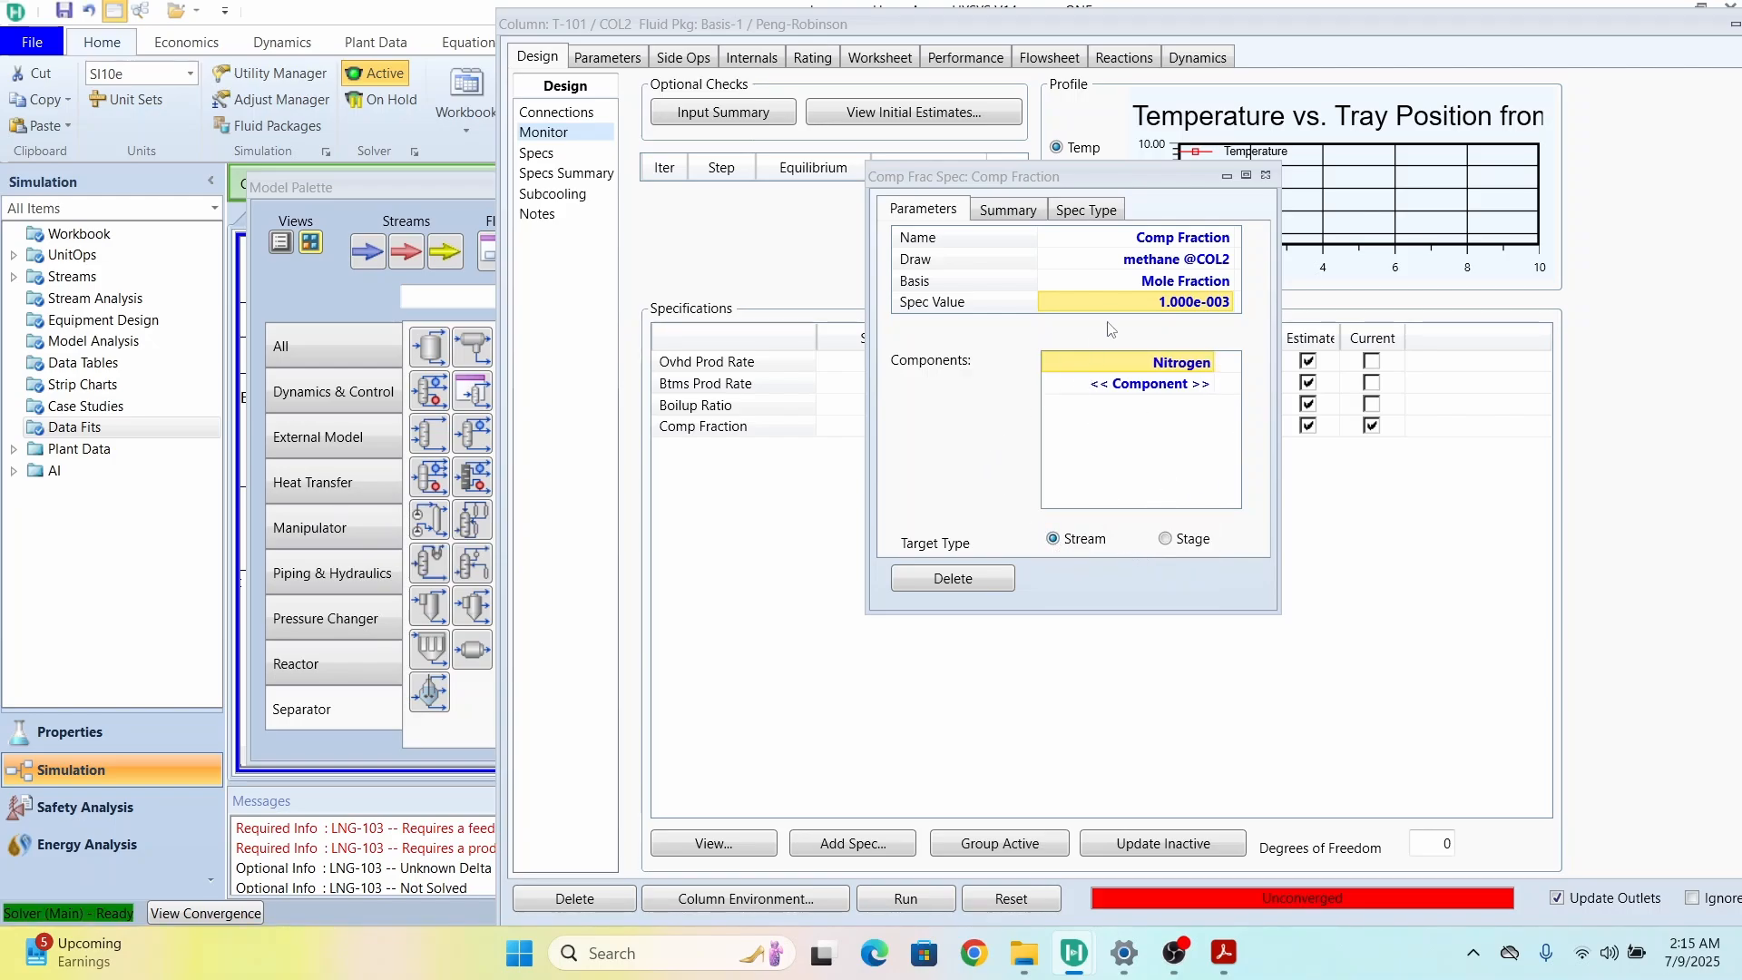
drag(1152, 182, 1041, 251)
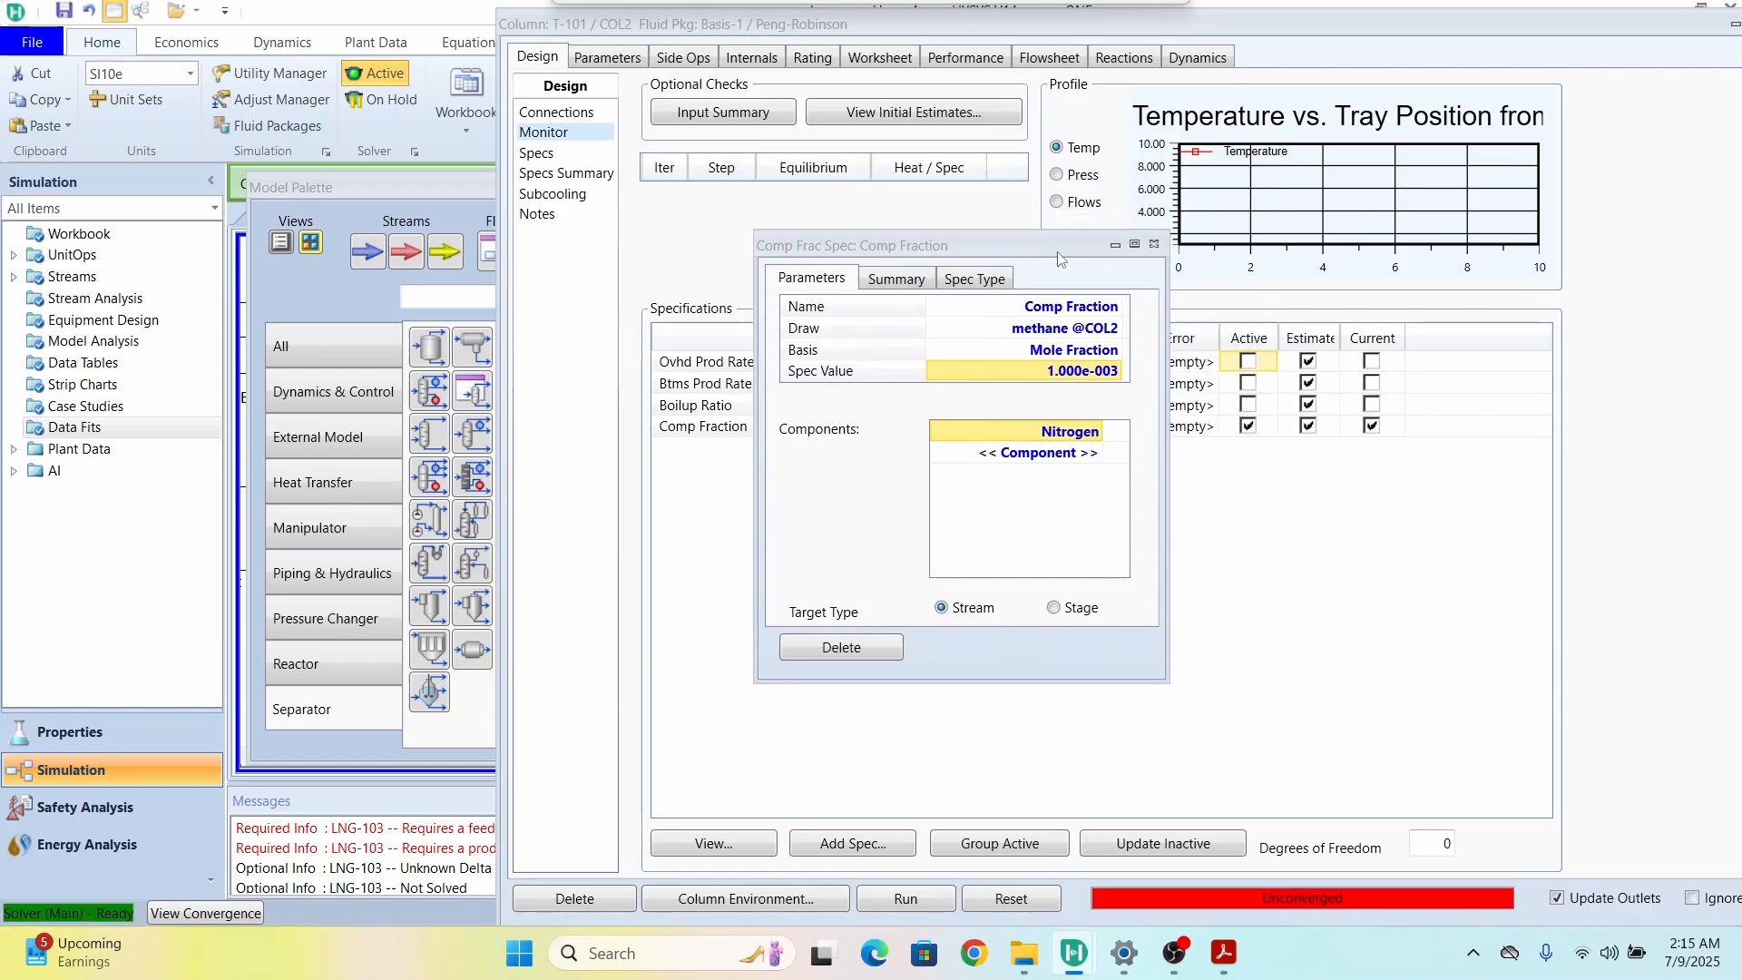
click(1154, 245)
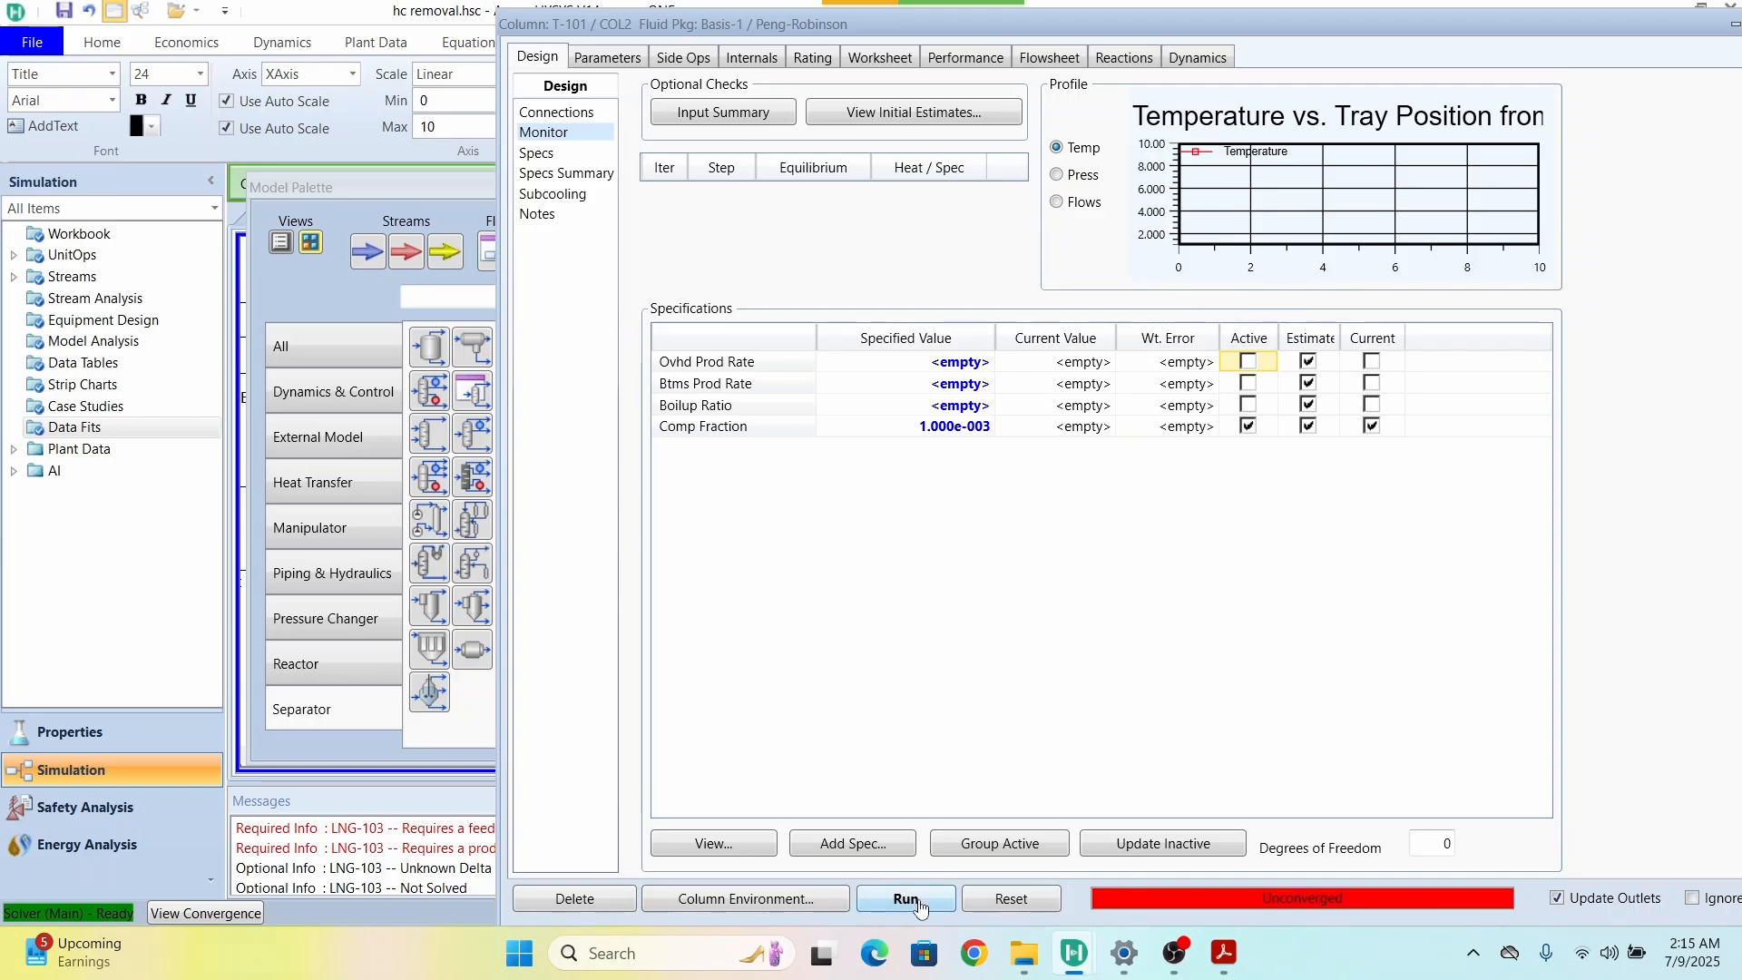
Step: Run column T-101 and review its stream conditions and compositions
click(920, 905)
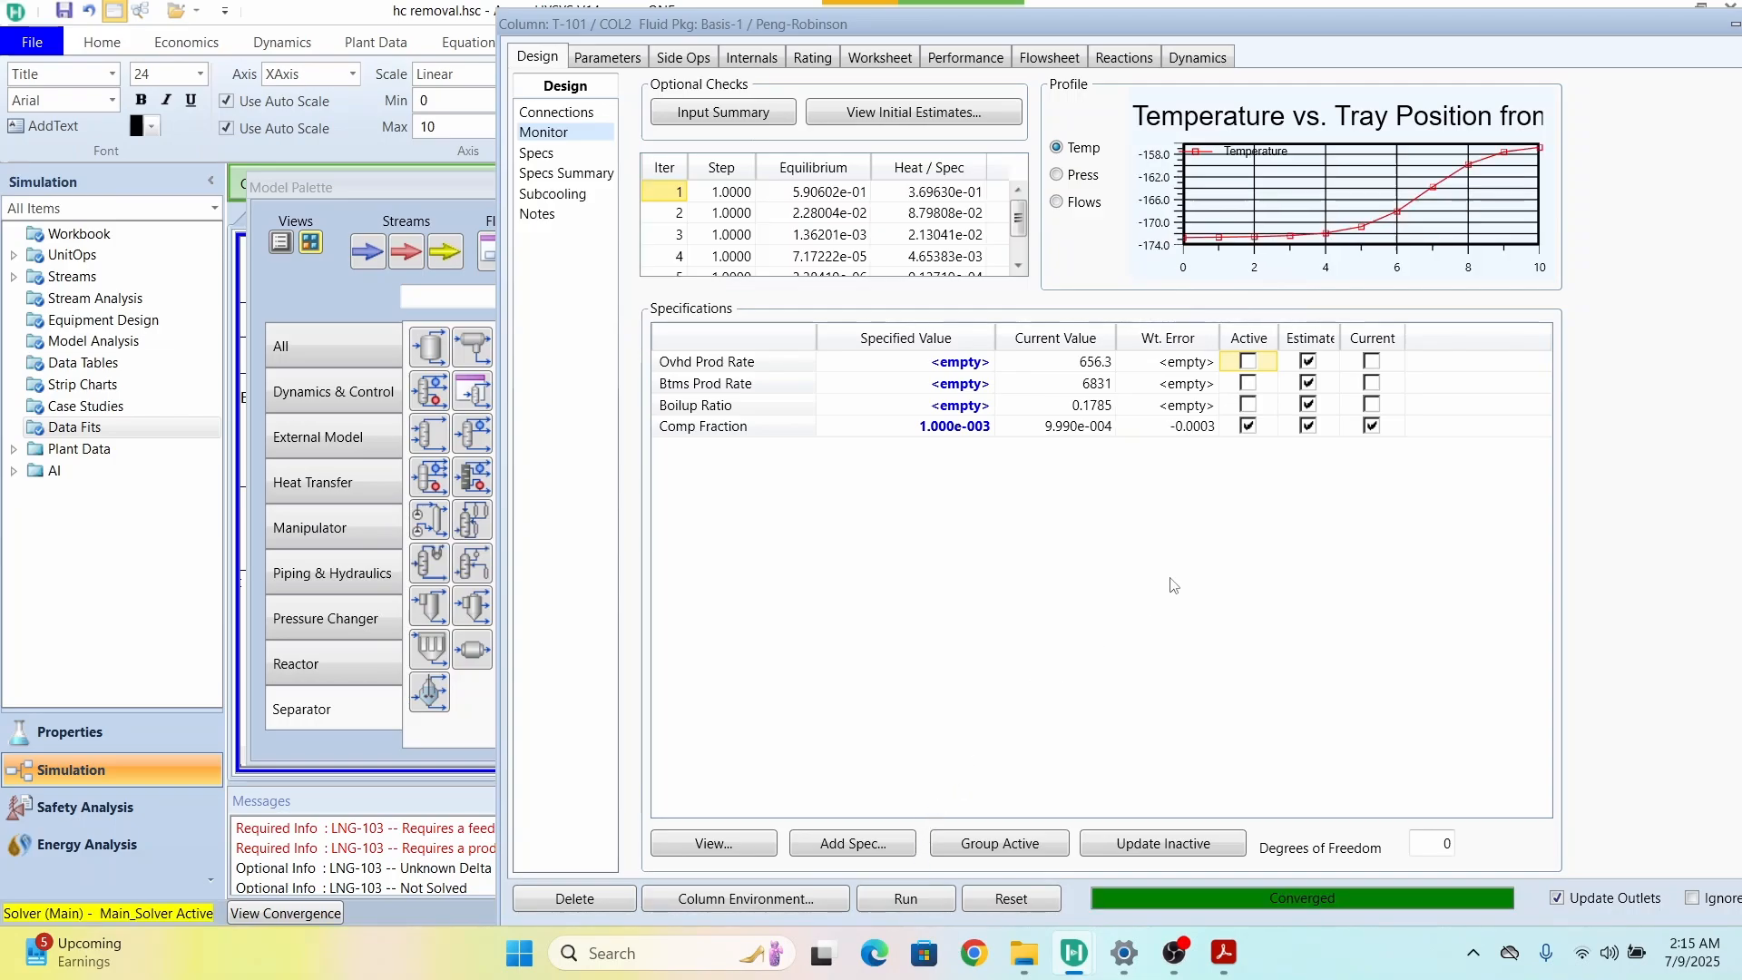
click(901, 60)
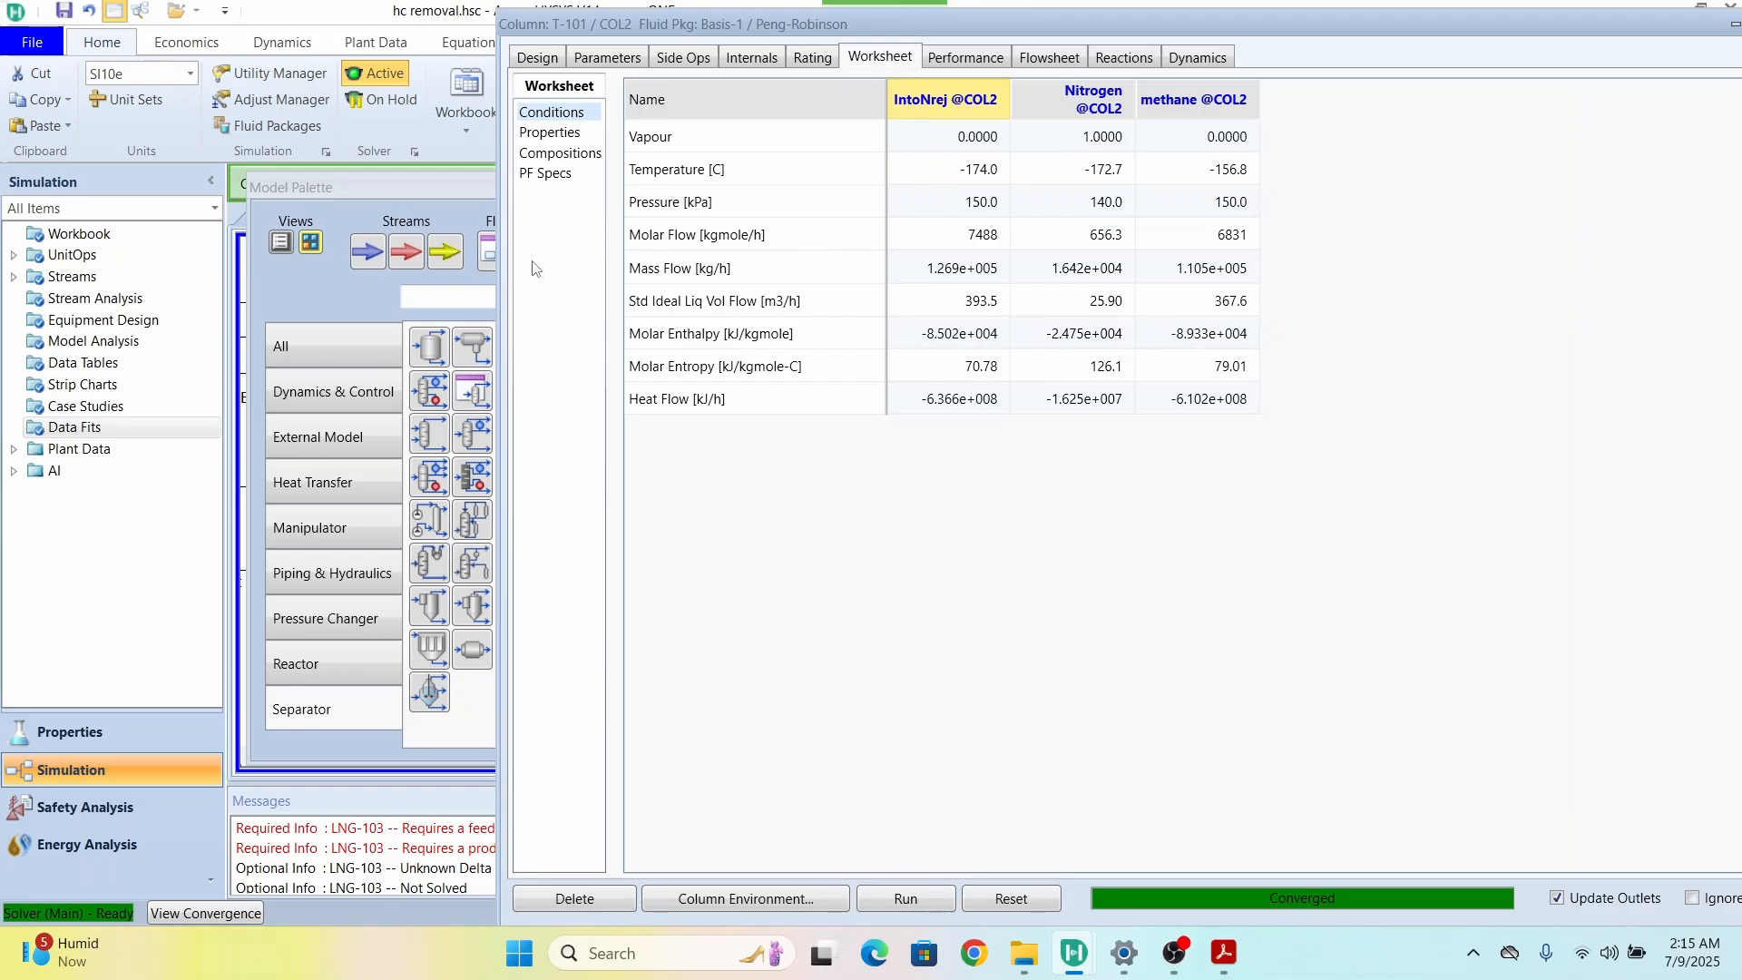
click(551, 154)
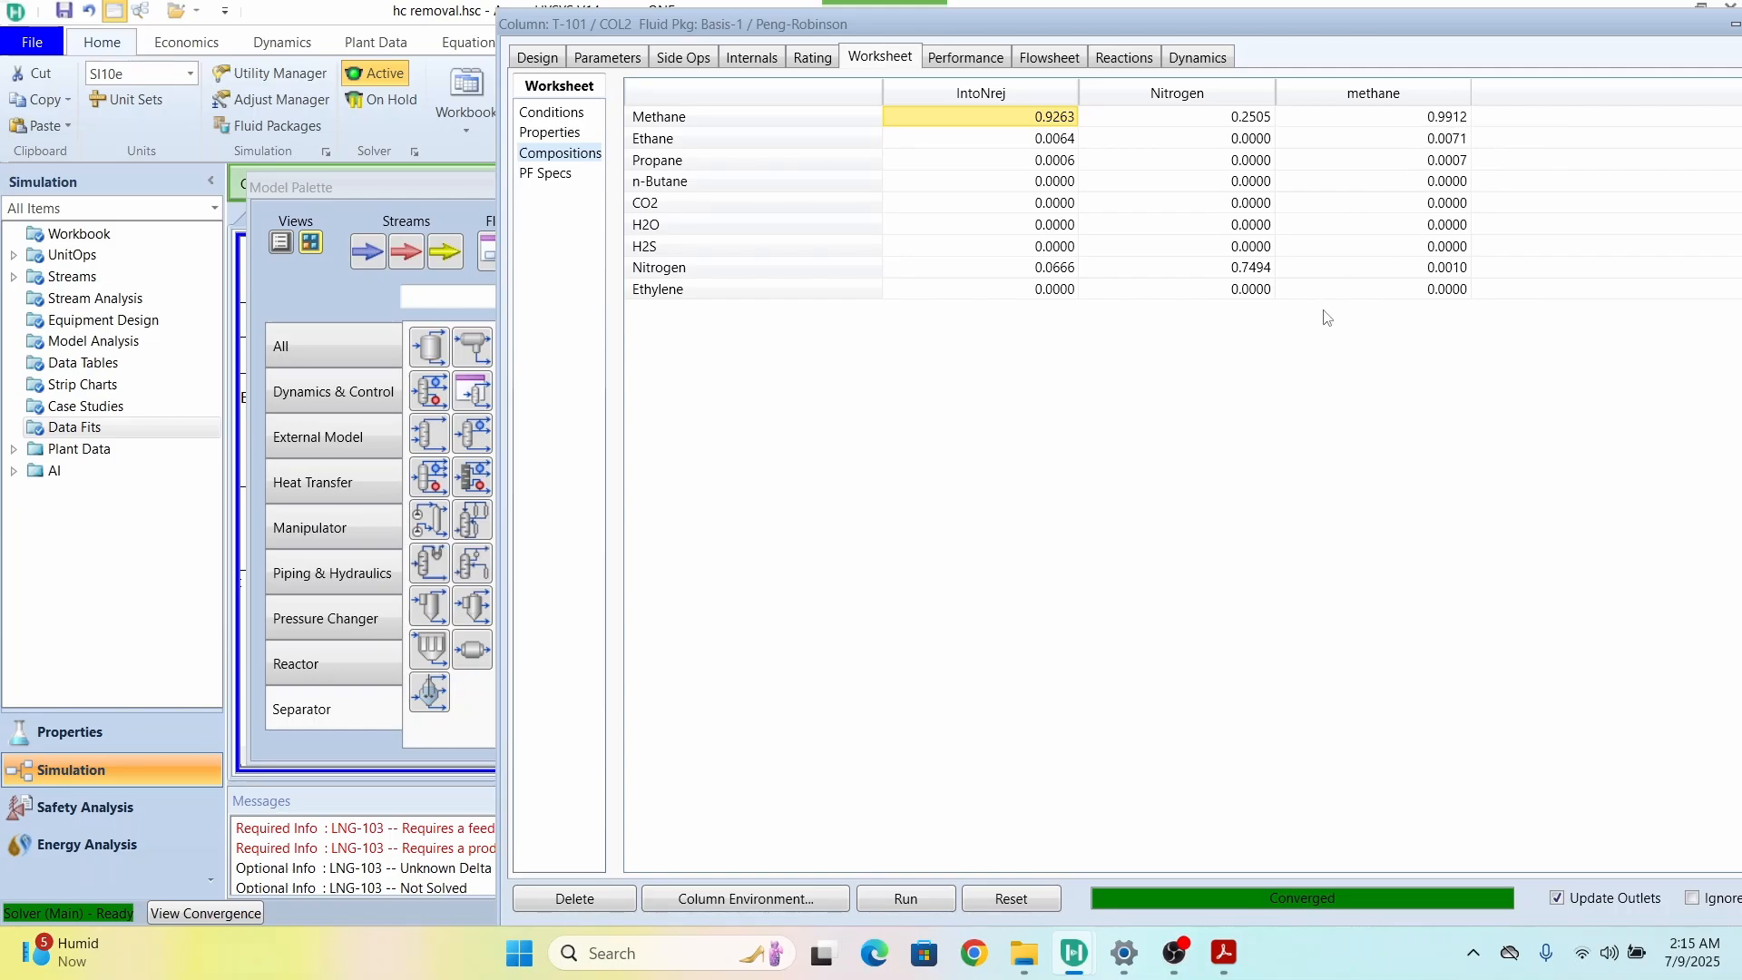
drag(1477, 18, 1228, 29)
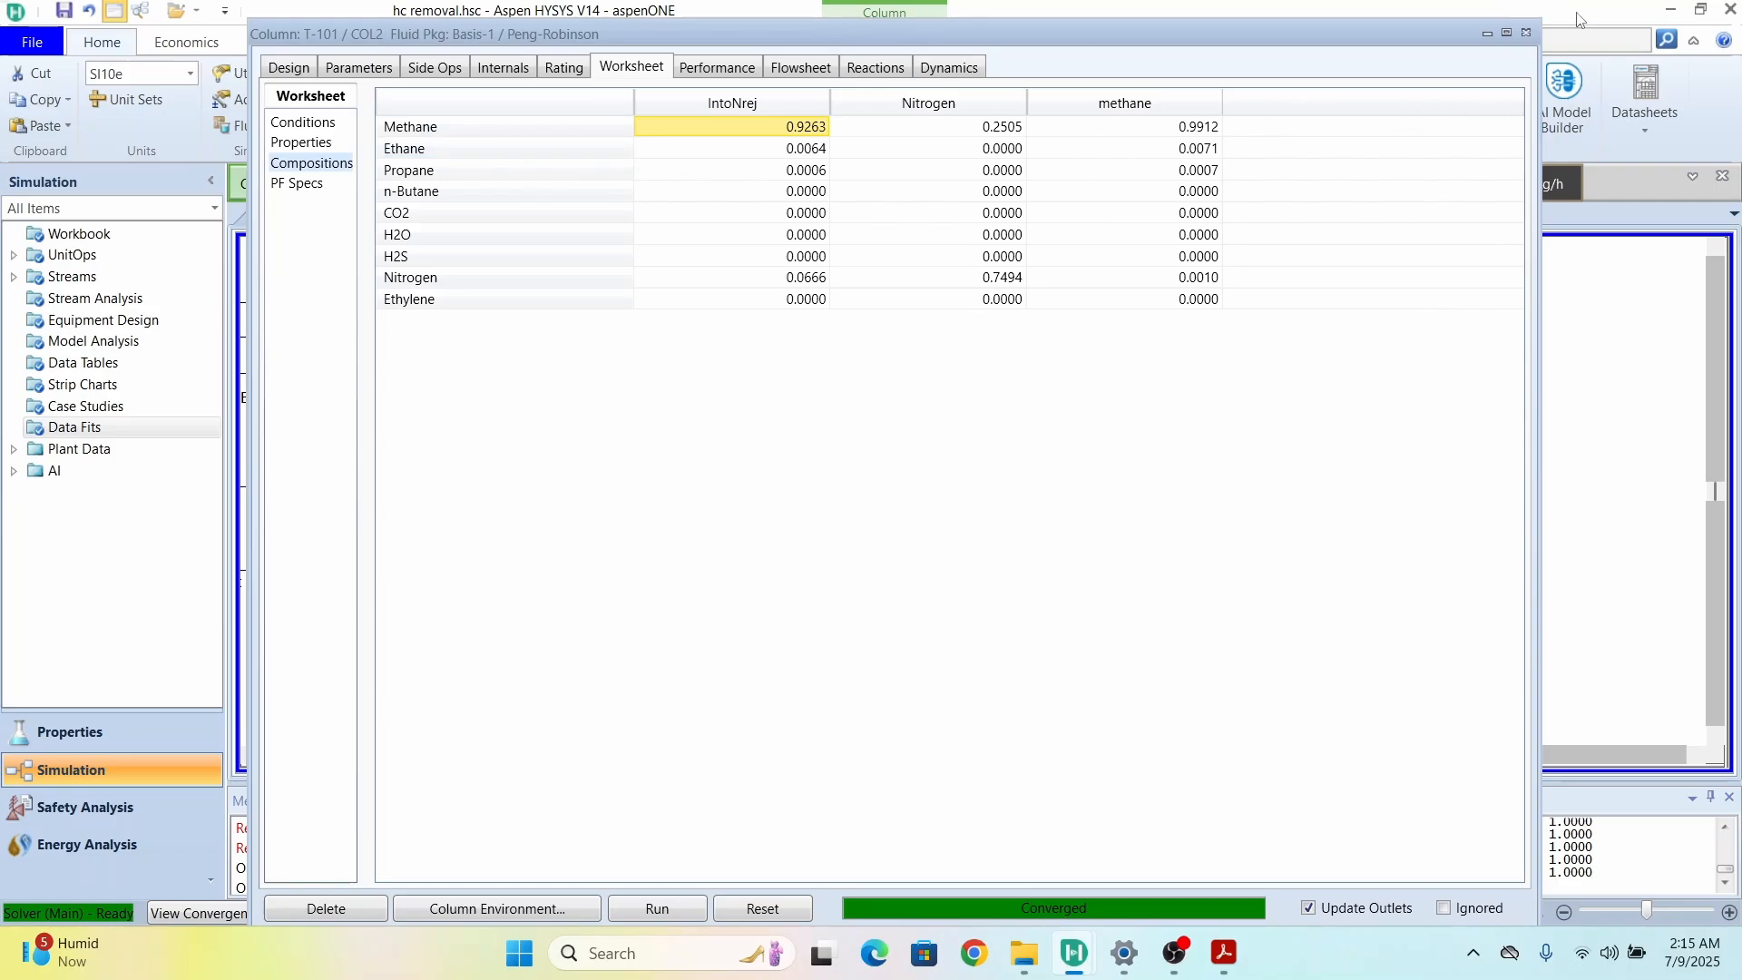
click(1527, 32)
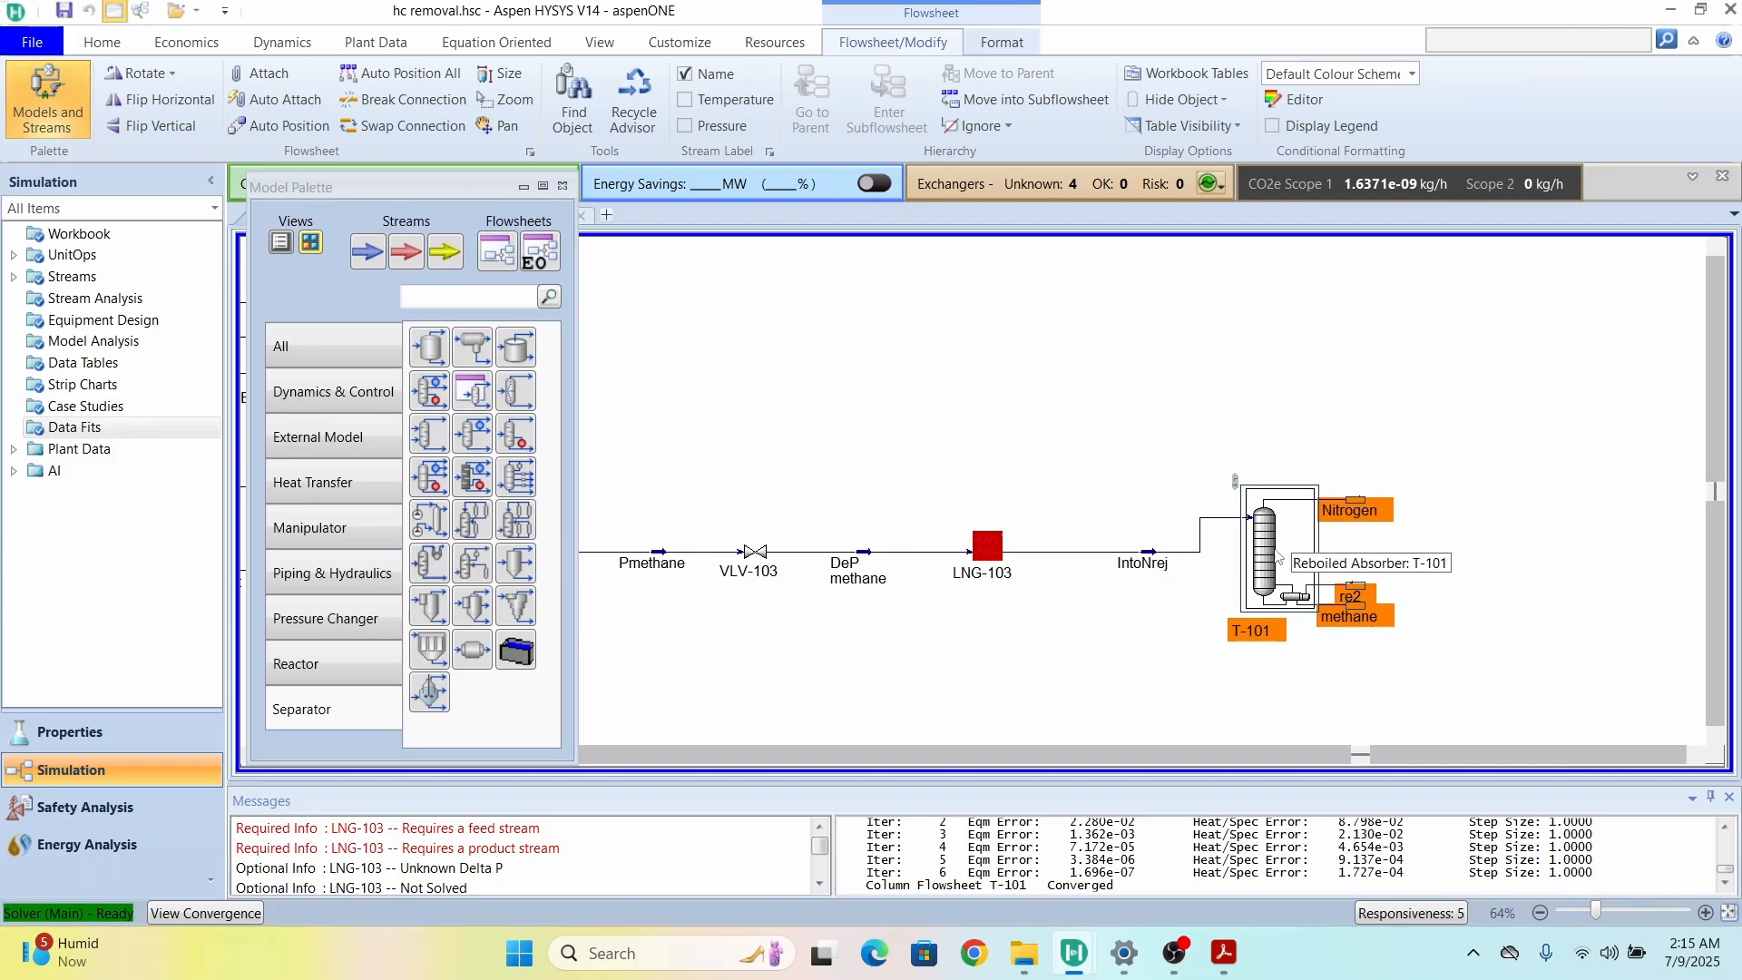
click(1398, 359)
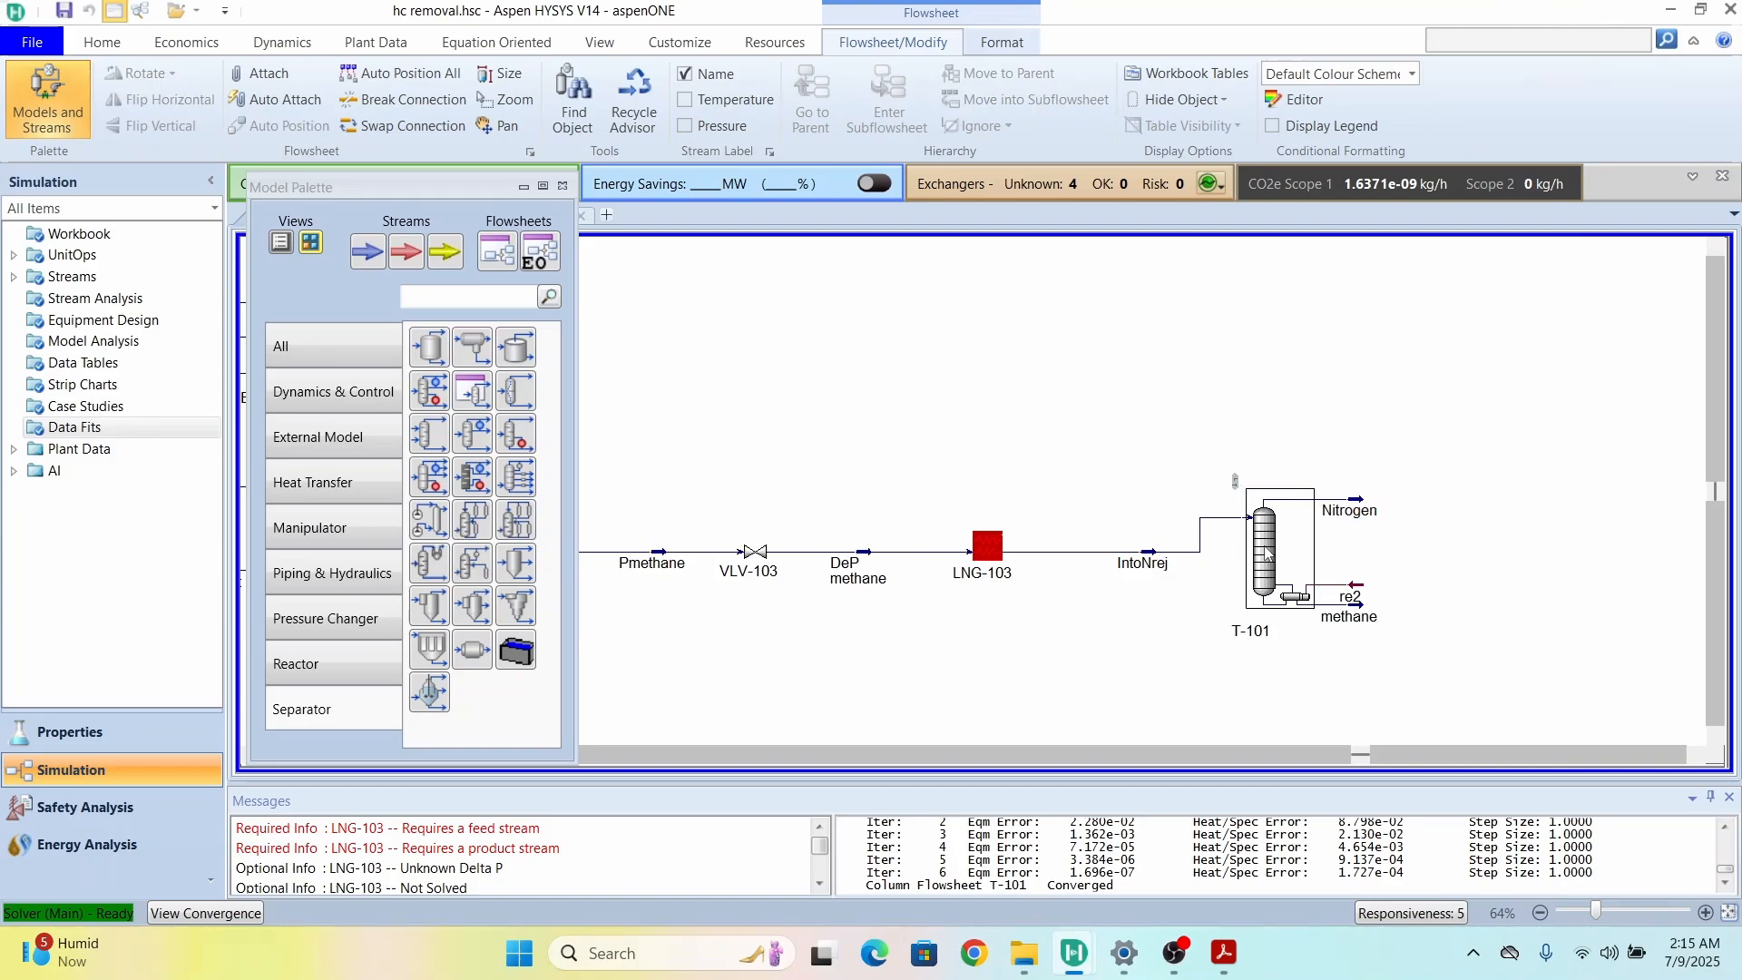
Step: Reopen T-101 and check its stream connections and column pressures
double_click(1267, 555)
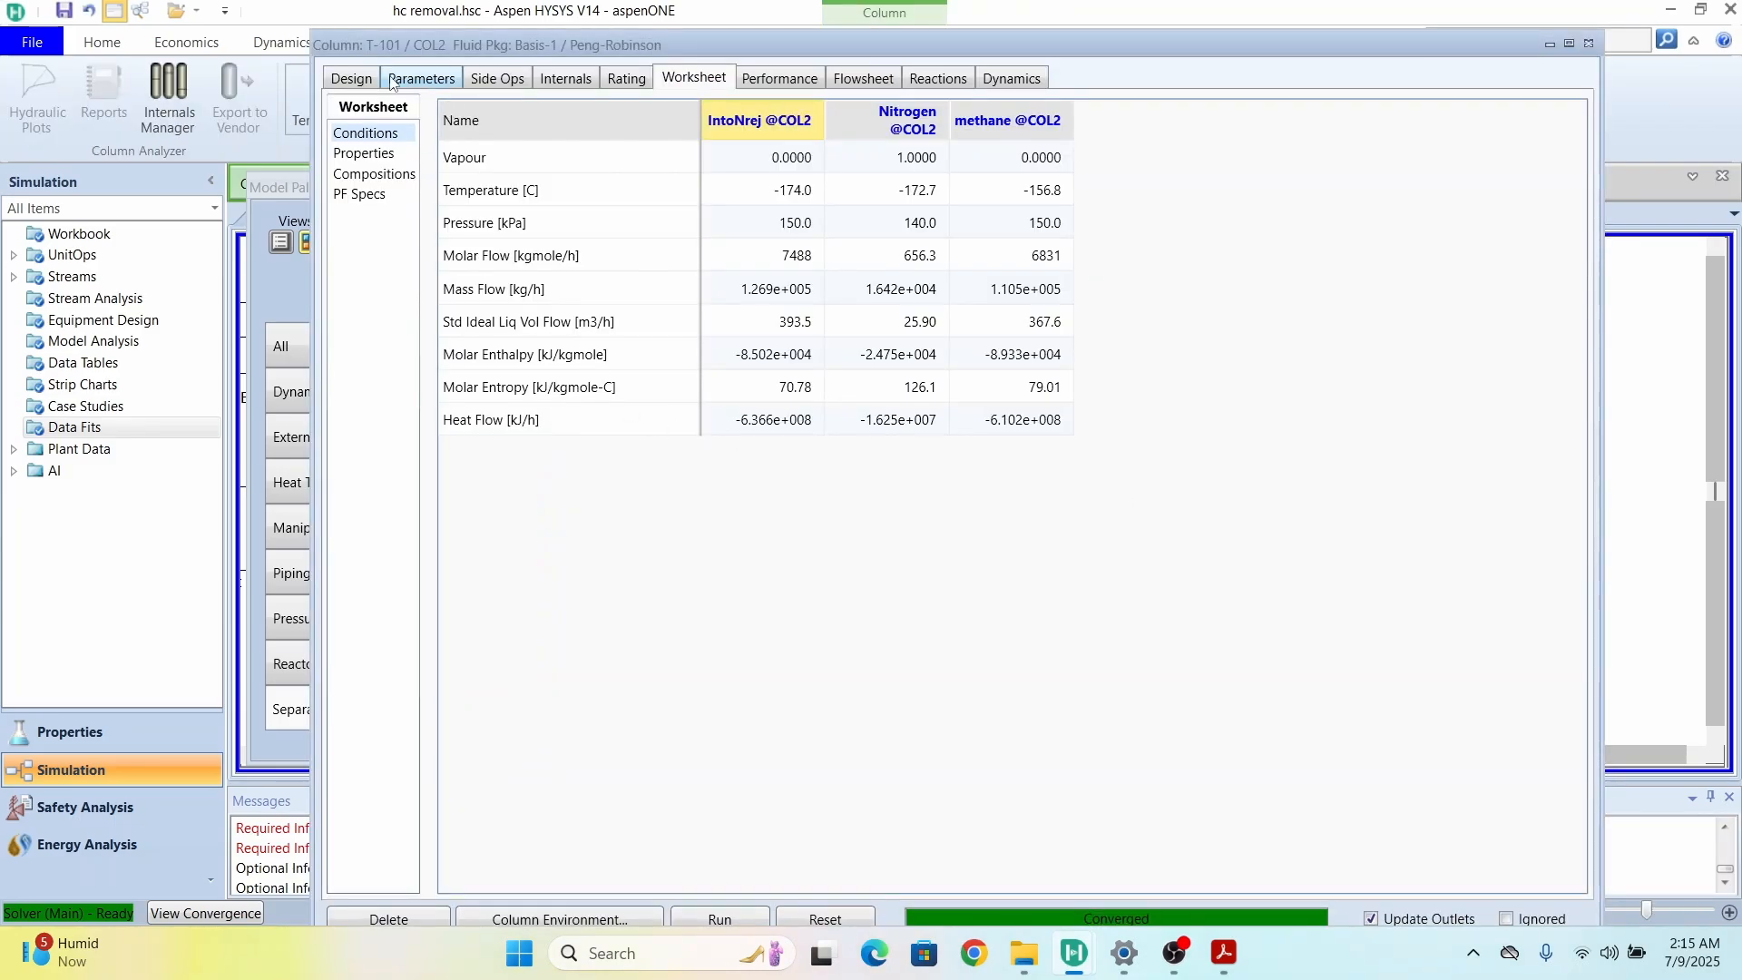
click(352, 79)
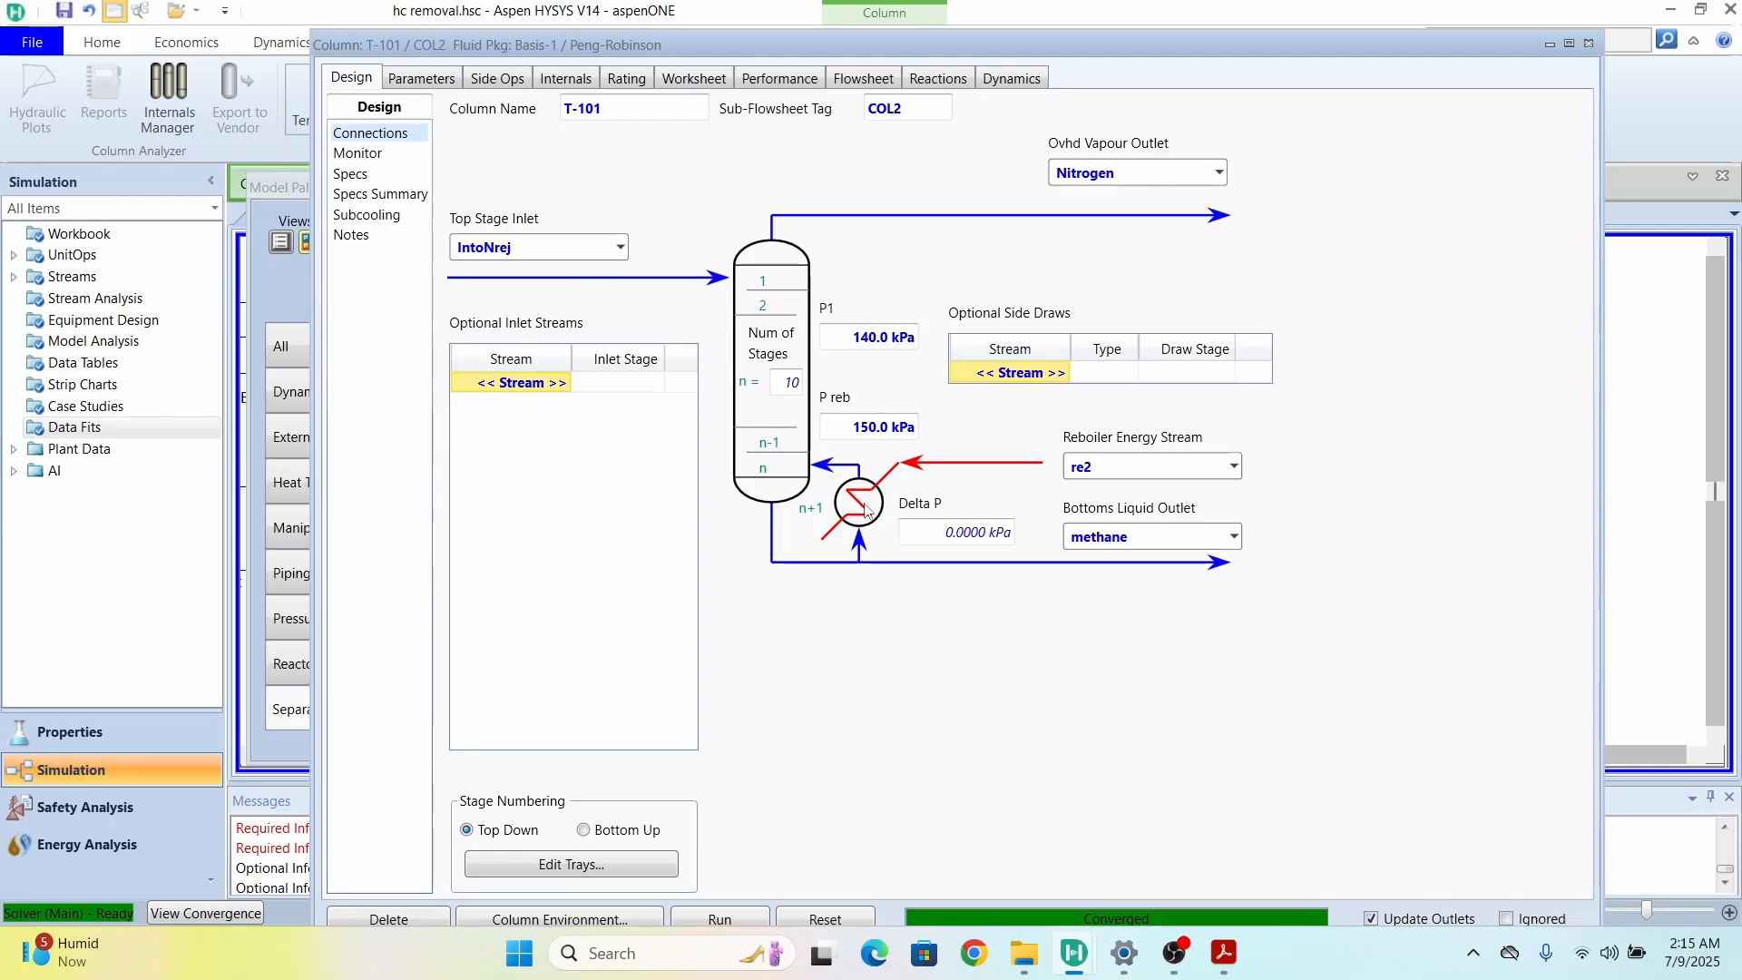
click(1588, 45)
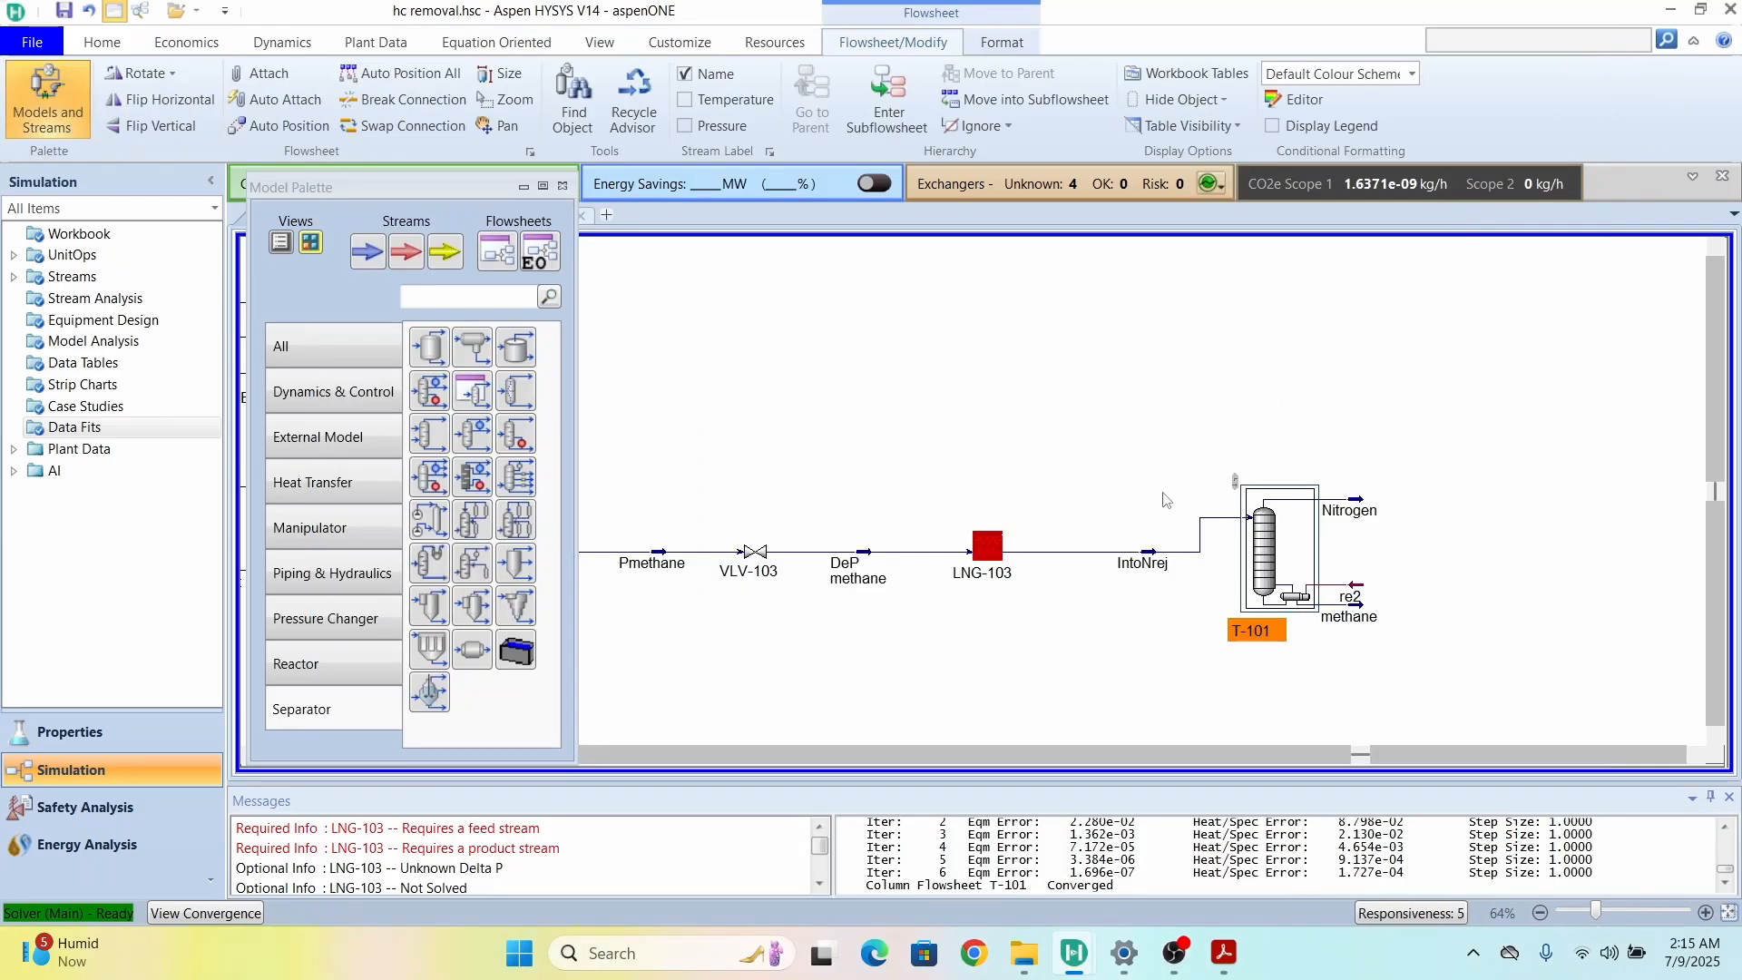
Step: Examine the molar flow composition of the IntoNrej feed stream
click(1156, 557)
double_click(1156, 557)
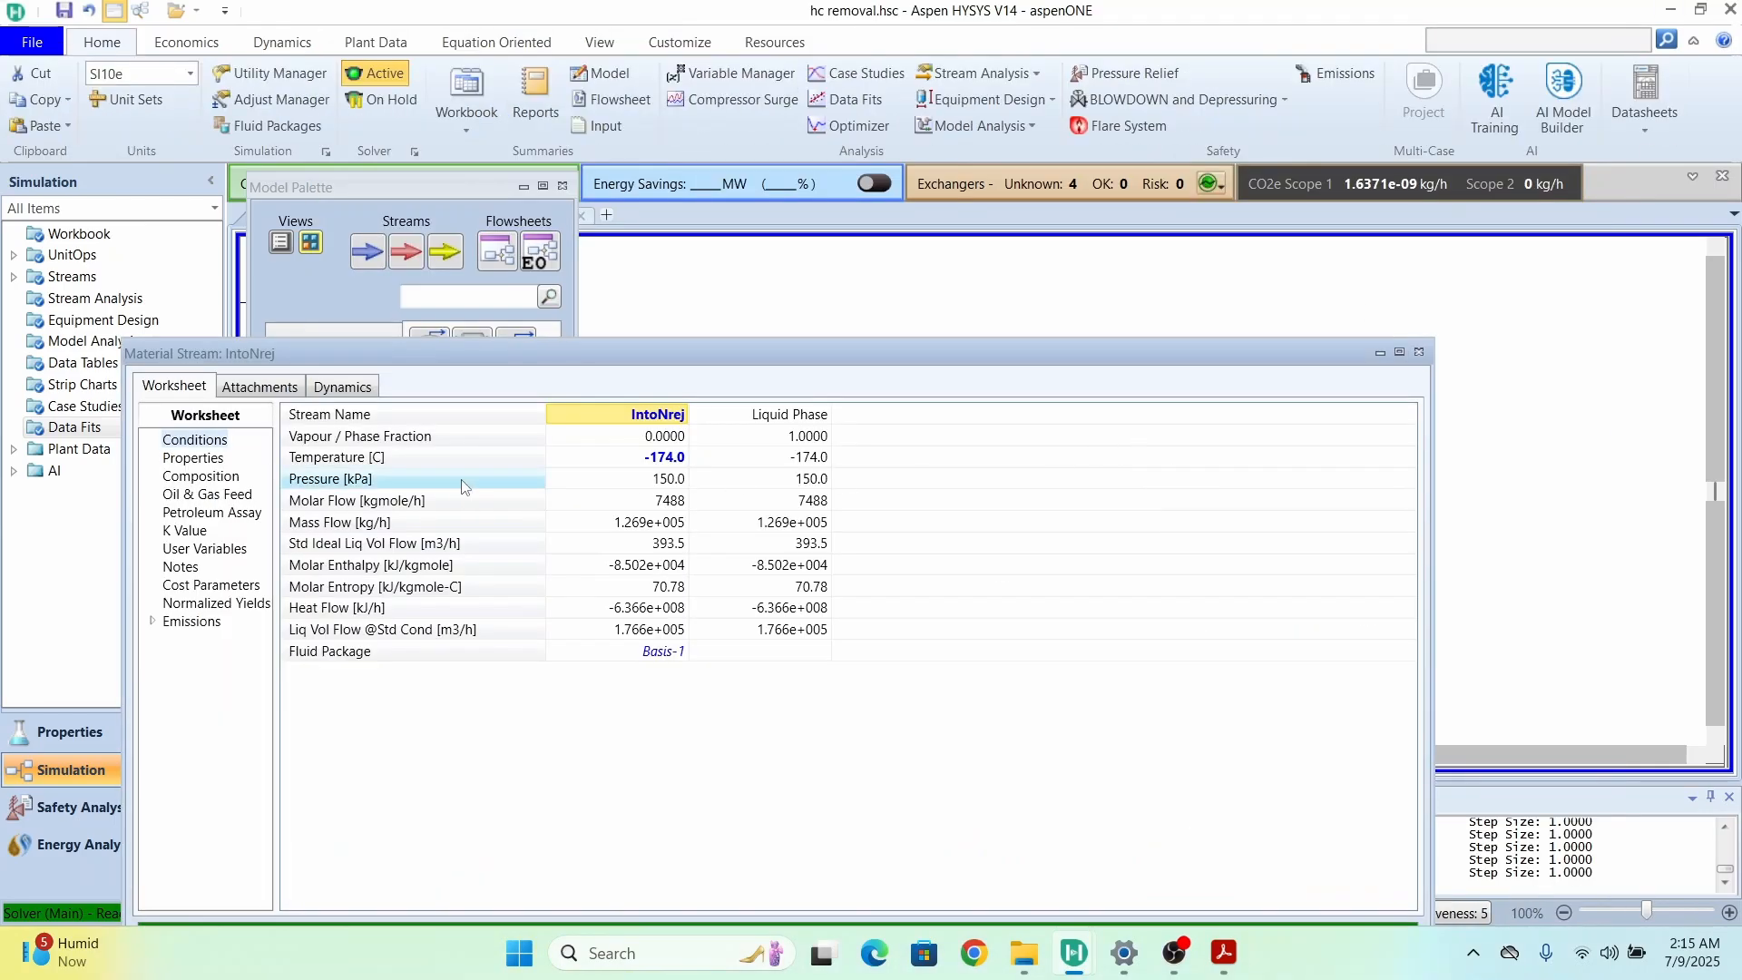
drag(637, 345, 785, 172)
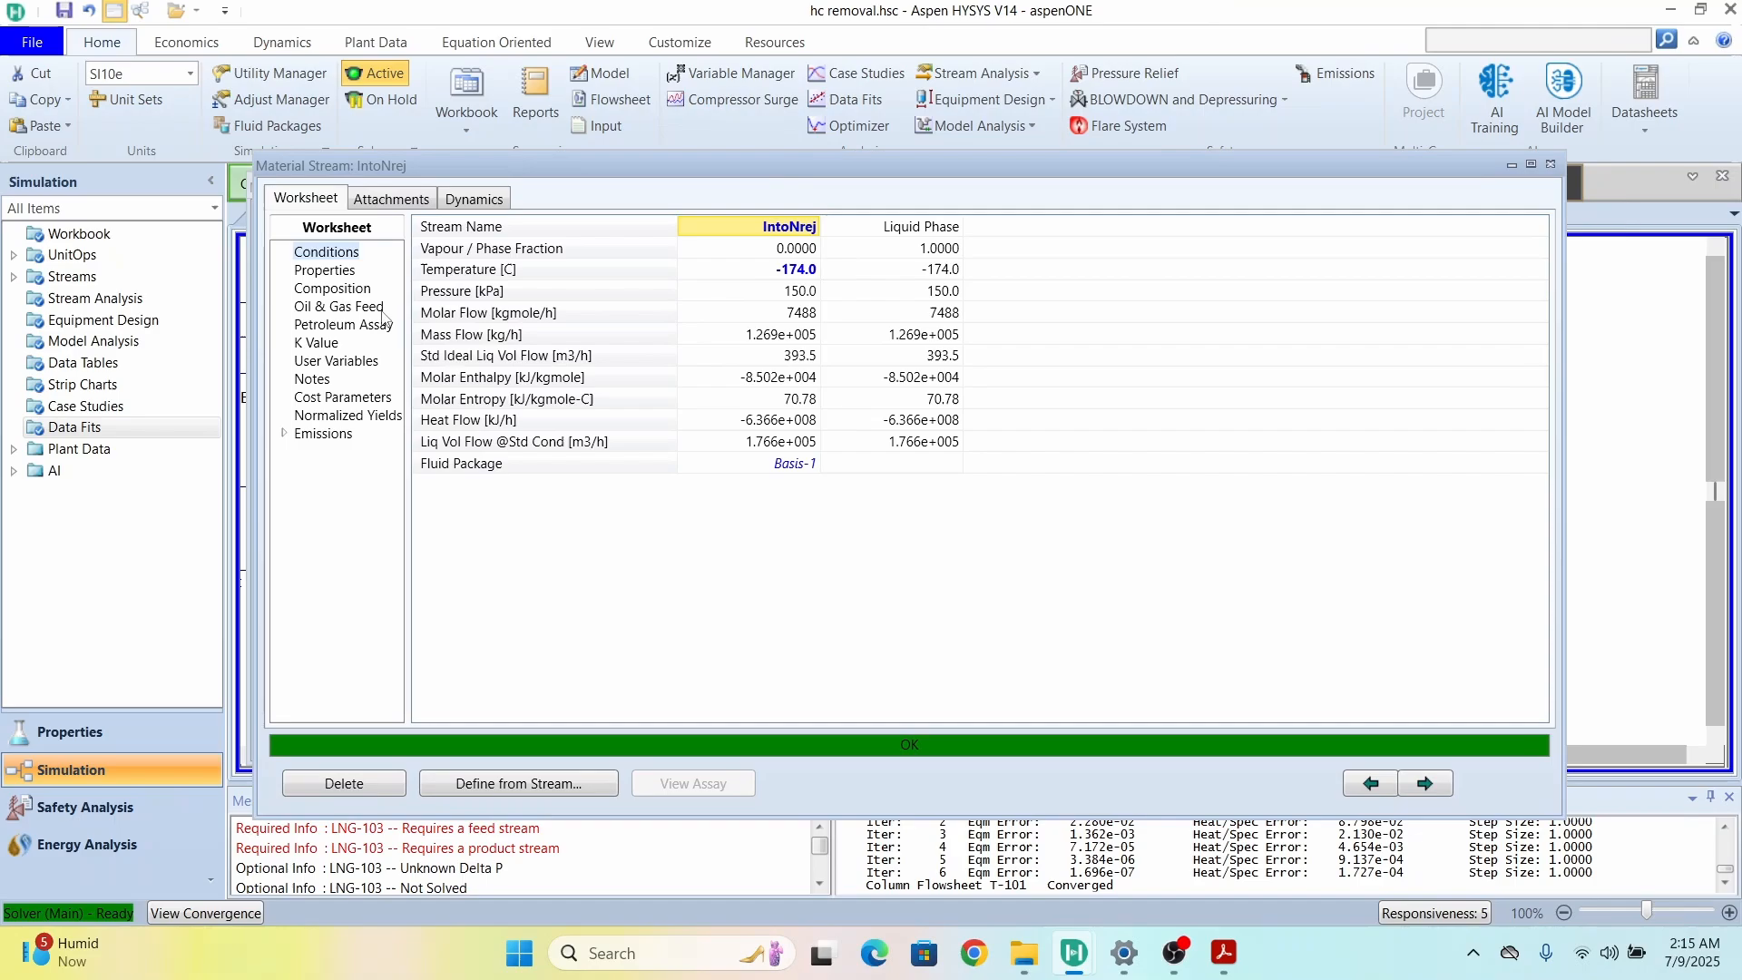
click(336, 288)
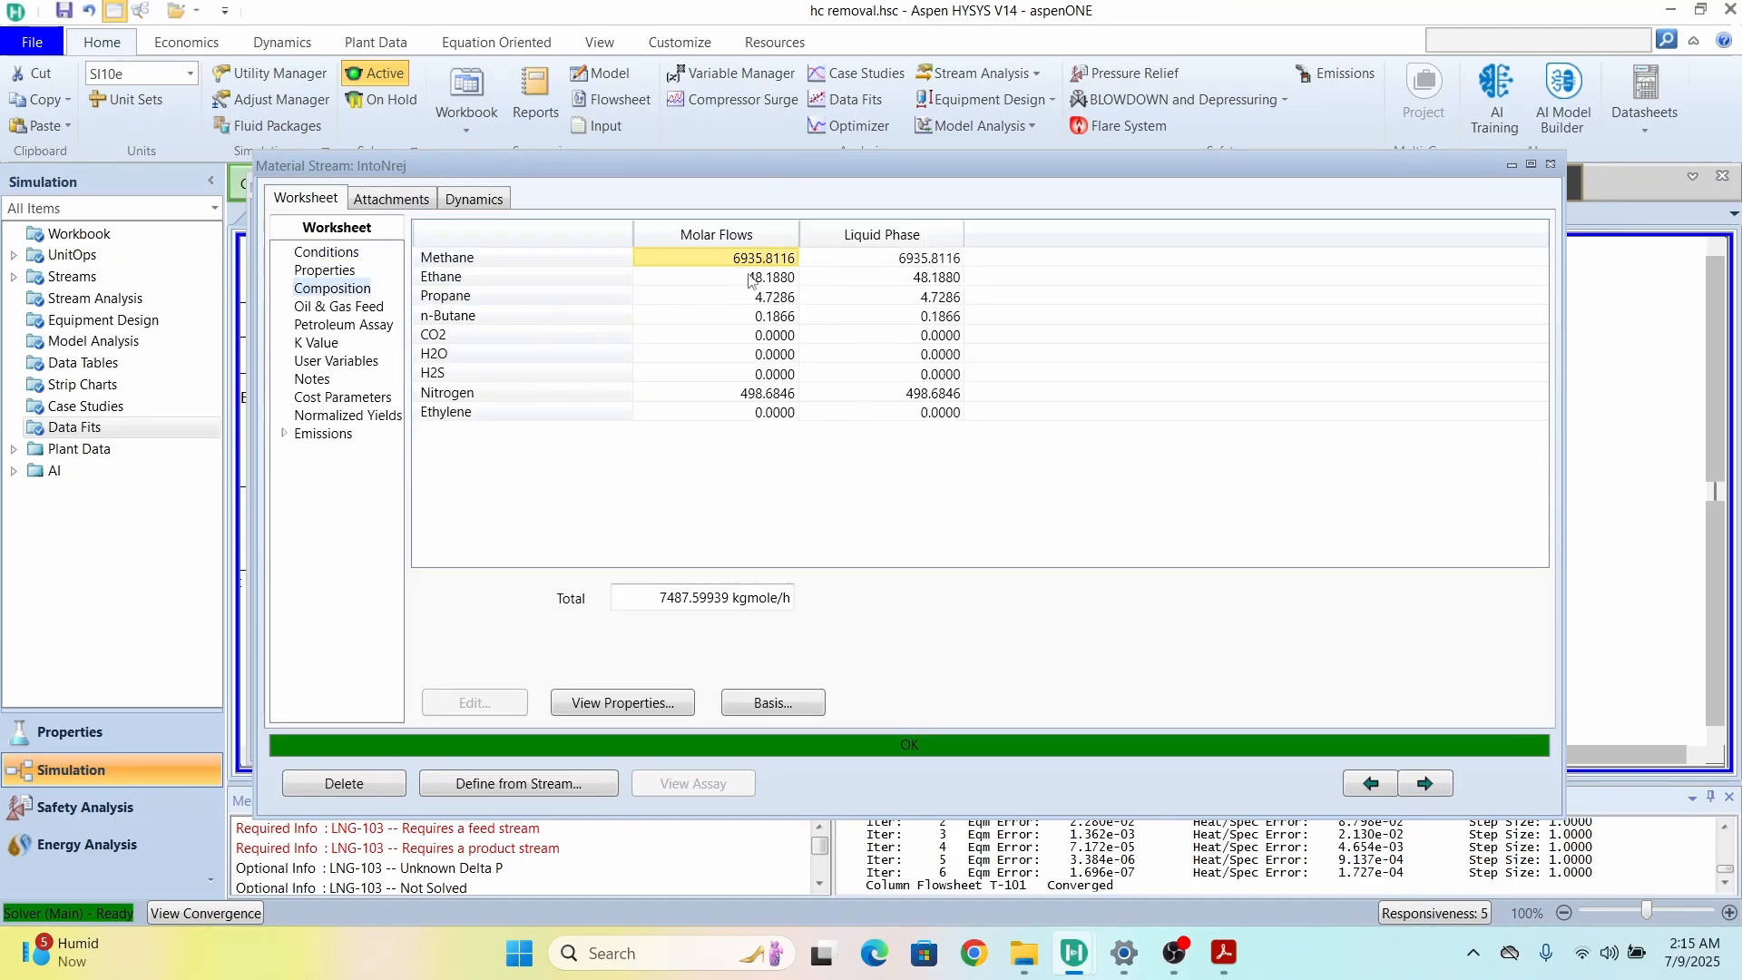
mouse_move(767, 270)
click(1553, 166)
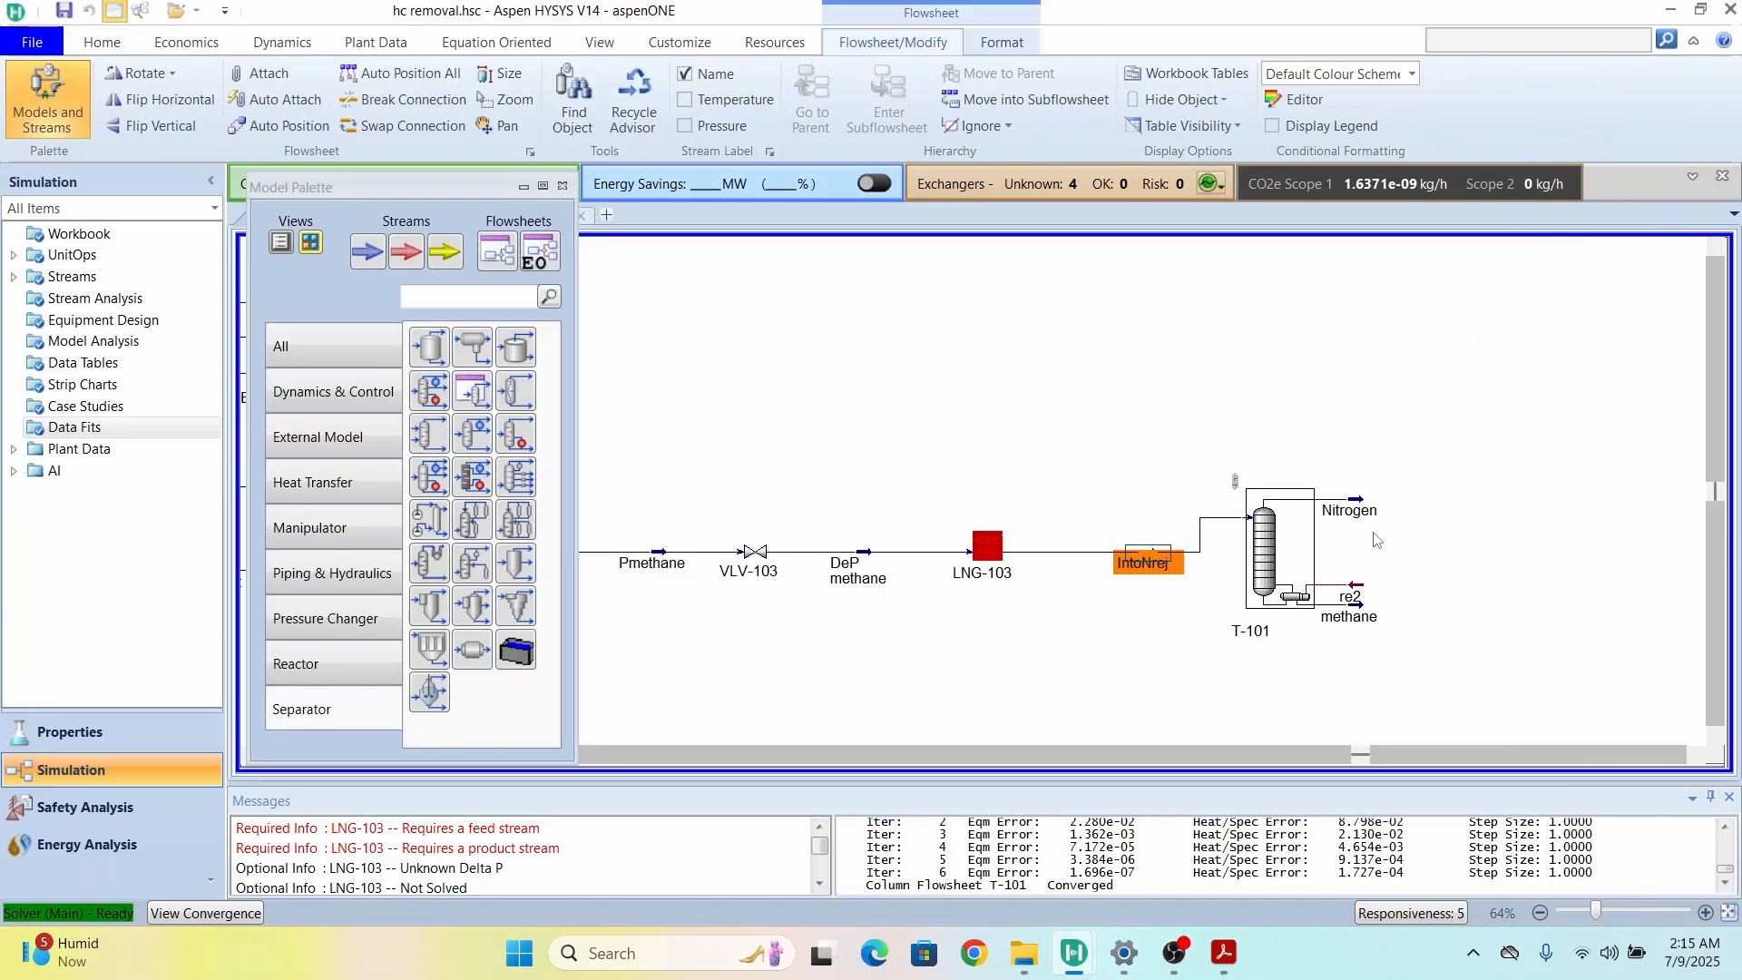
Step: Display the methane bottoms stream's composition on a Mole Flows basis and inspect the component flows
double_click(1357, 617)
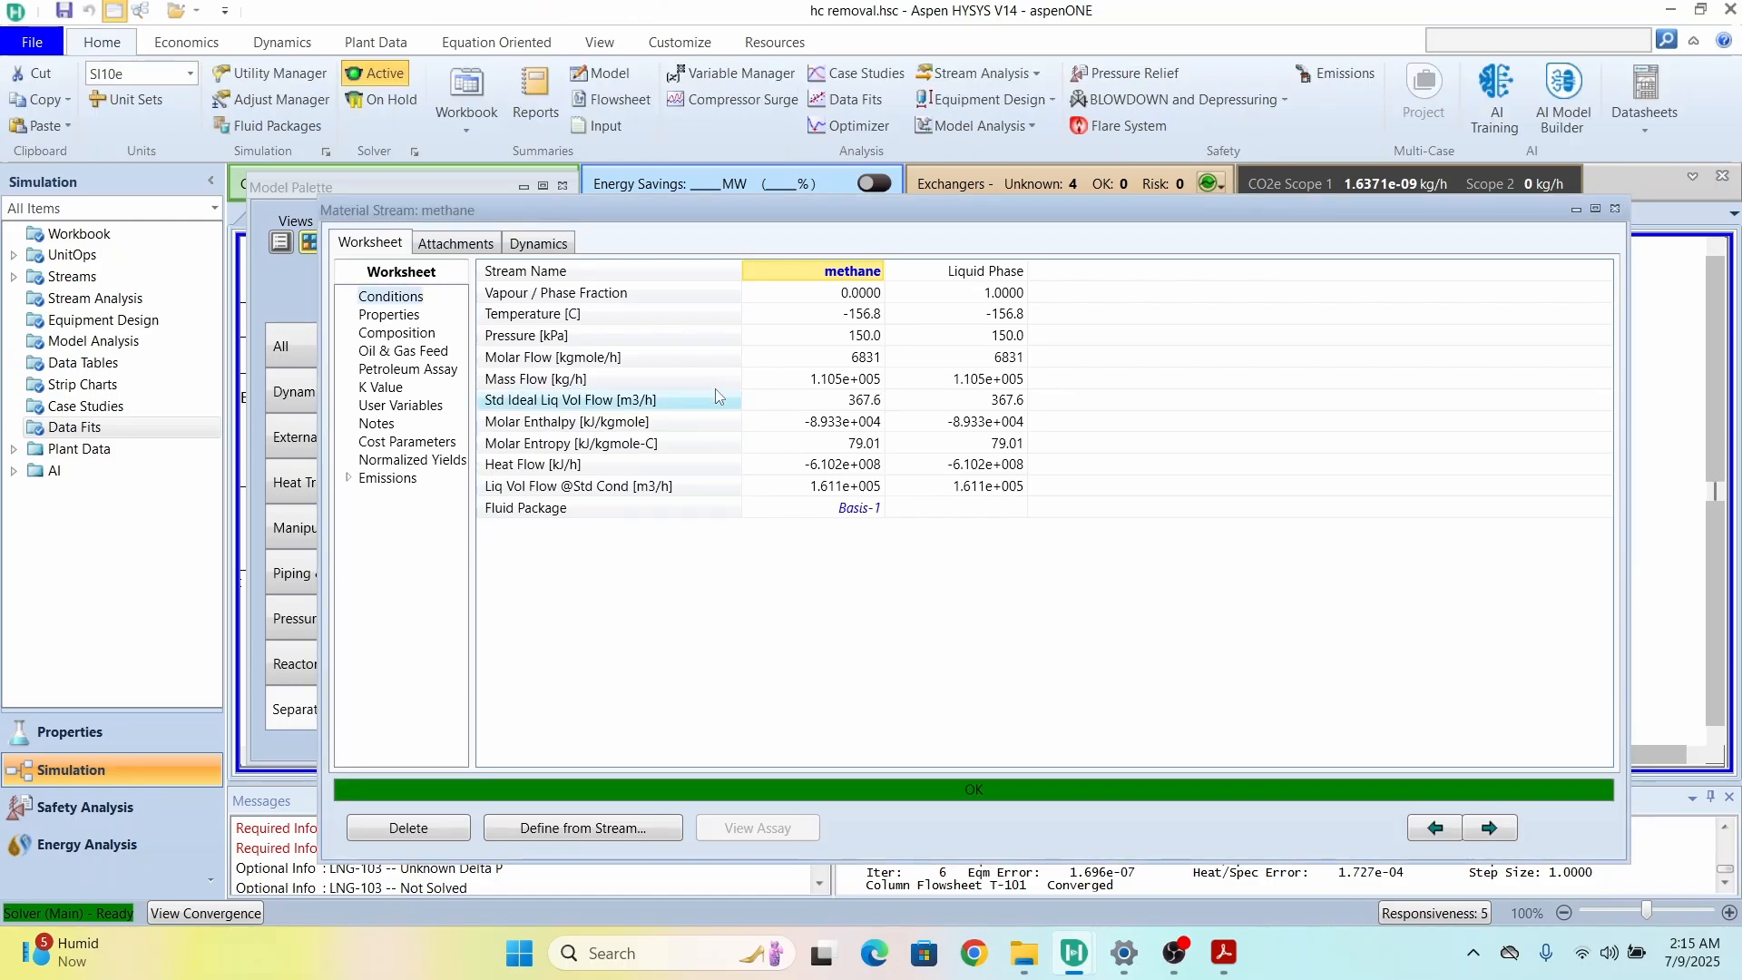
click(423, 335)
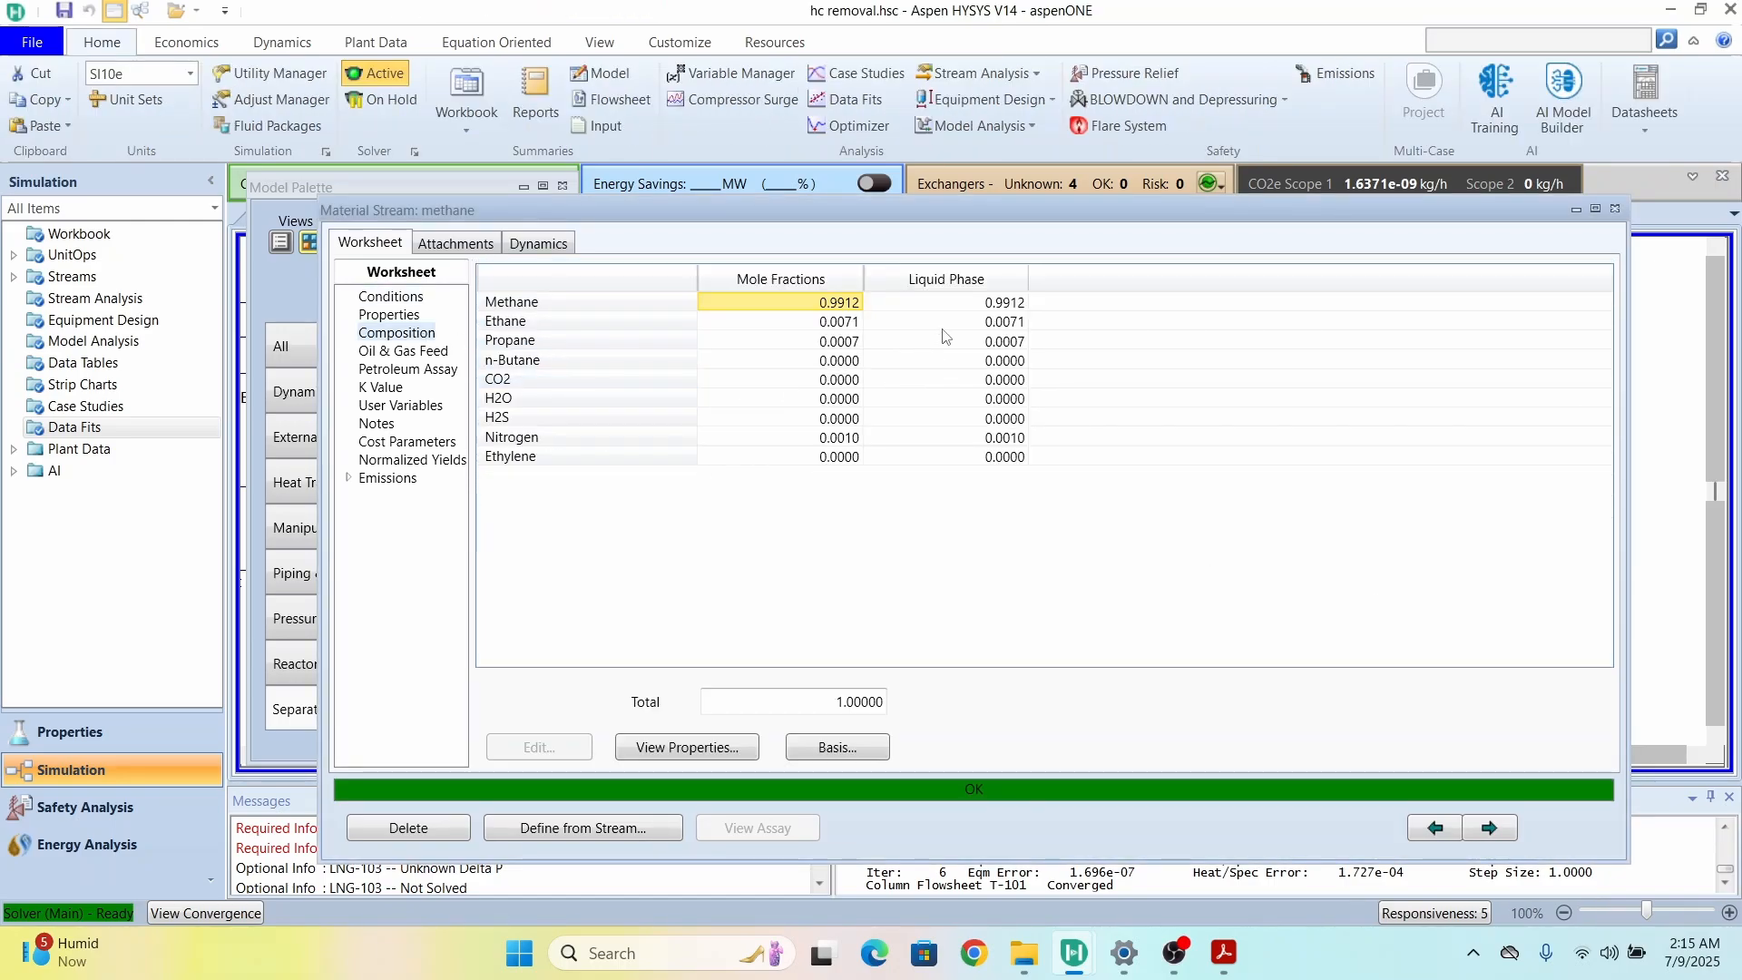
click(837, 750)
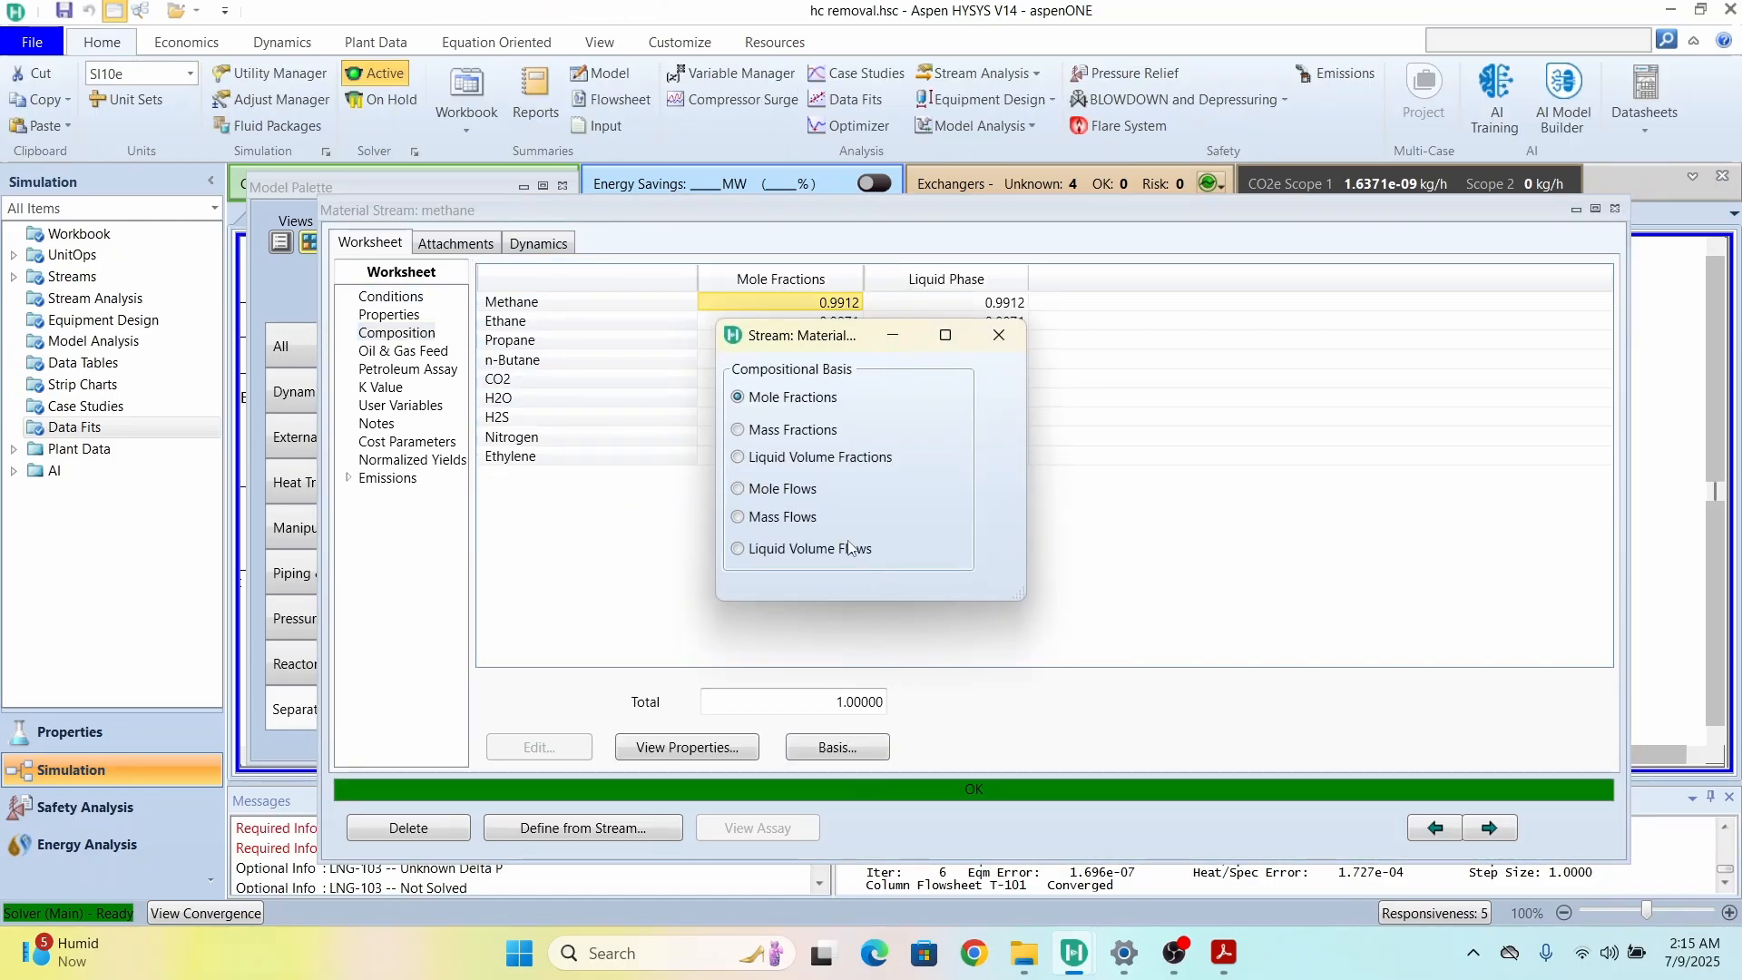
click(767, 493)
drag(842, 343, 863, 414)
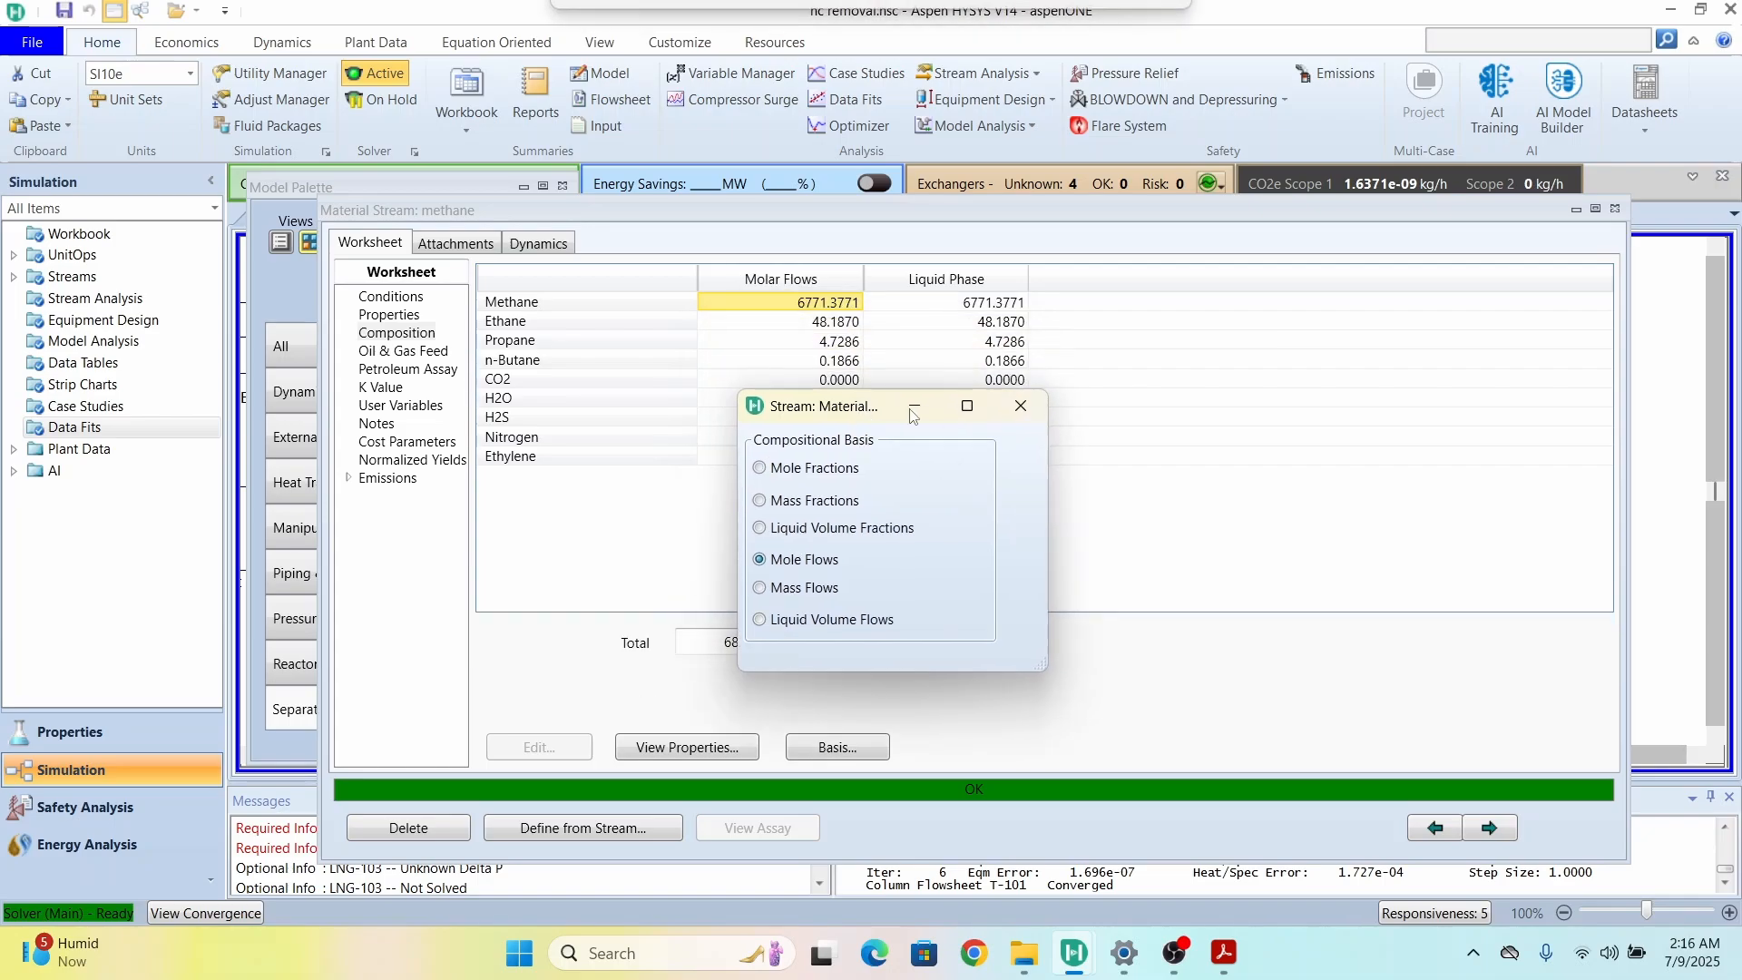
click(1023, 409)
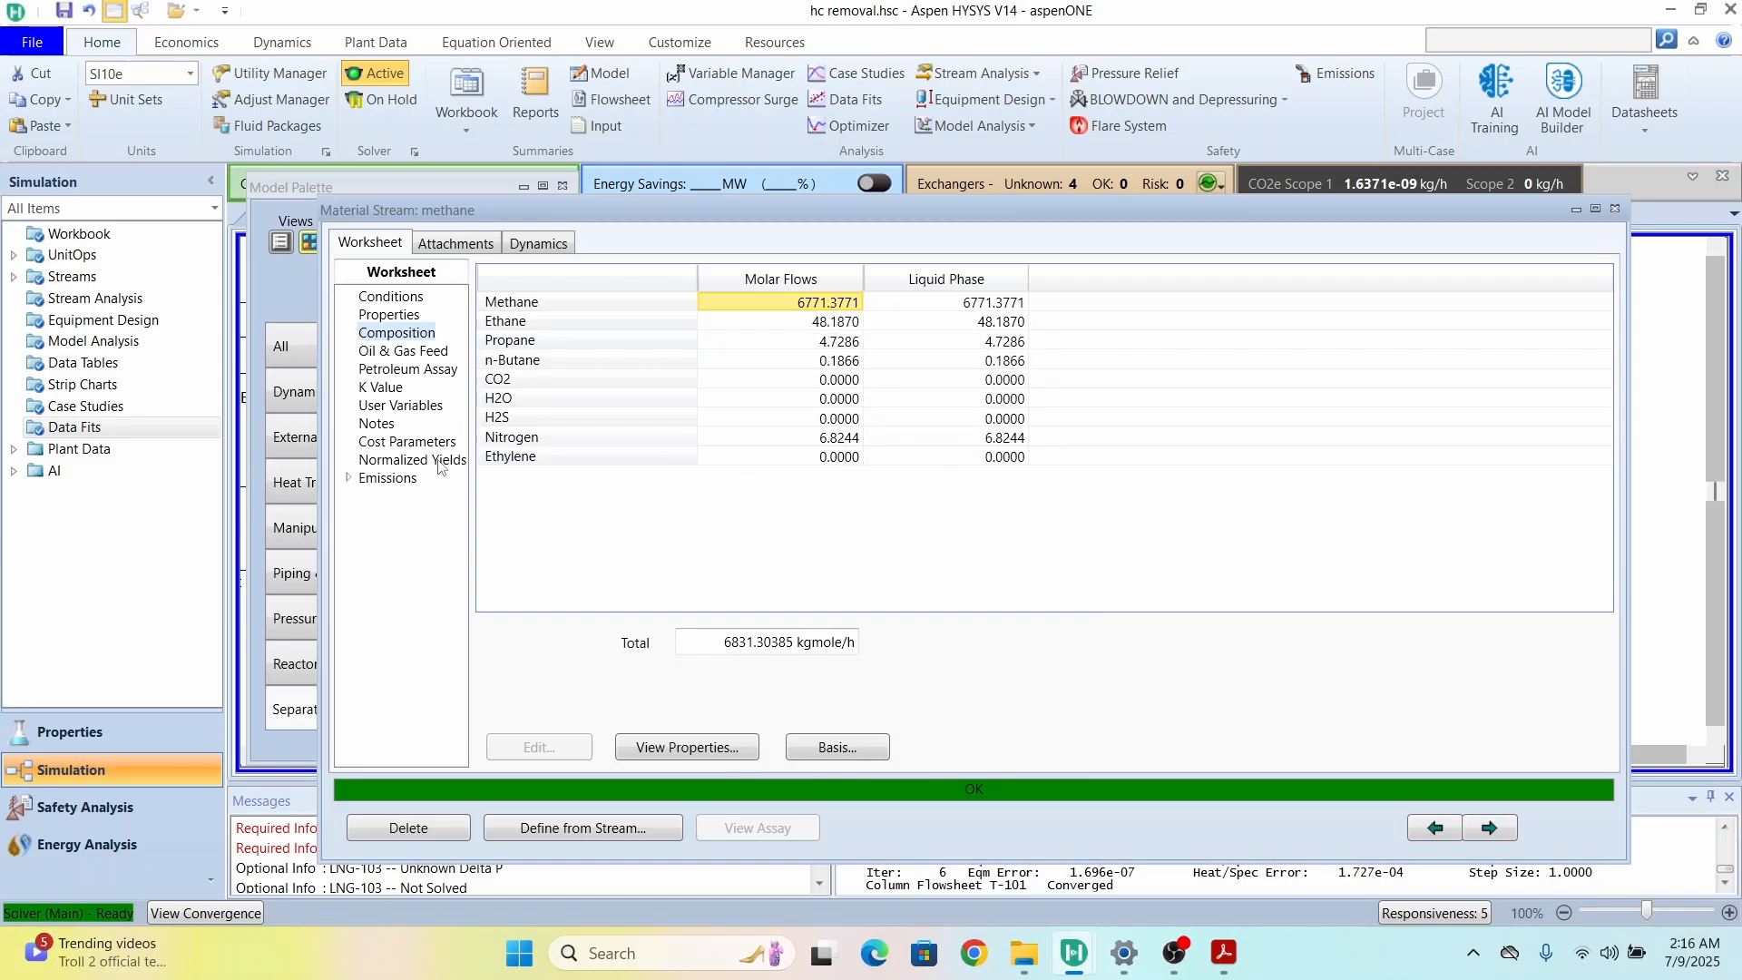
click(1615, 209)
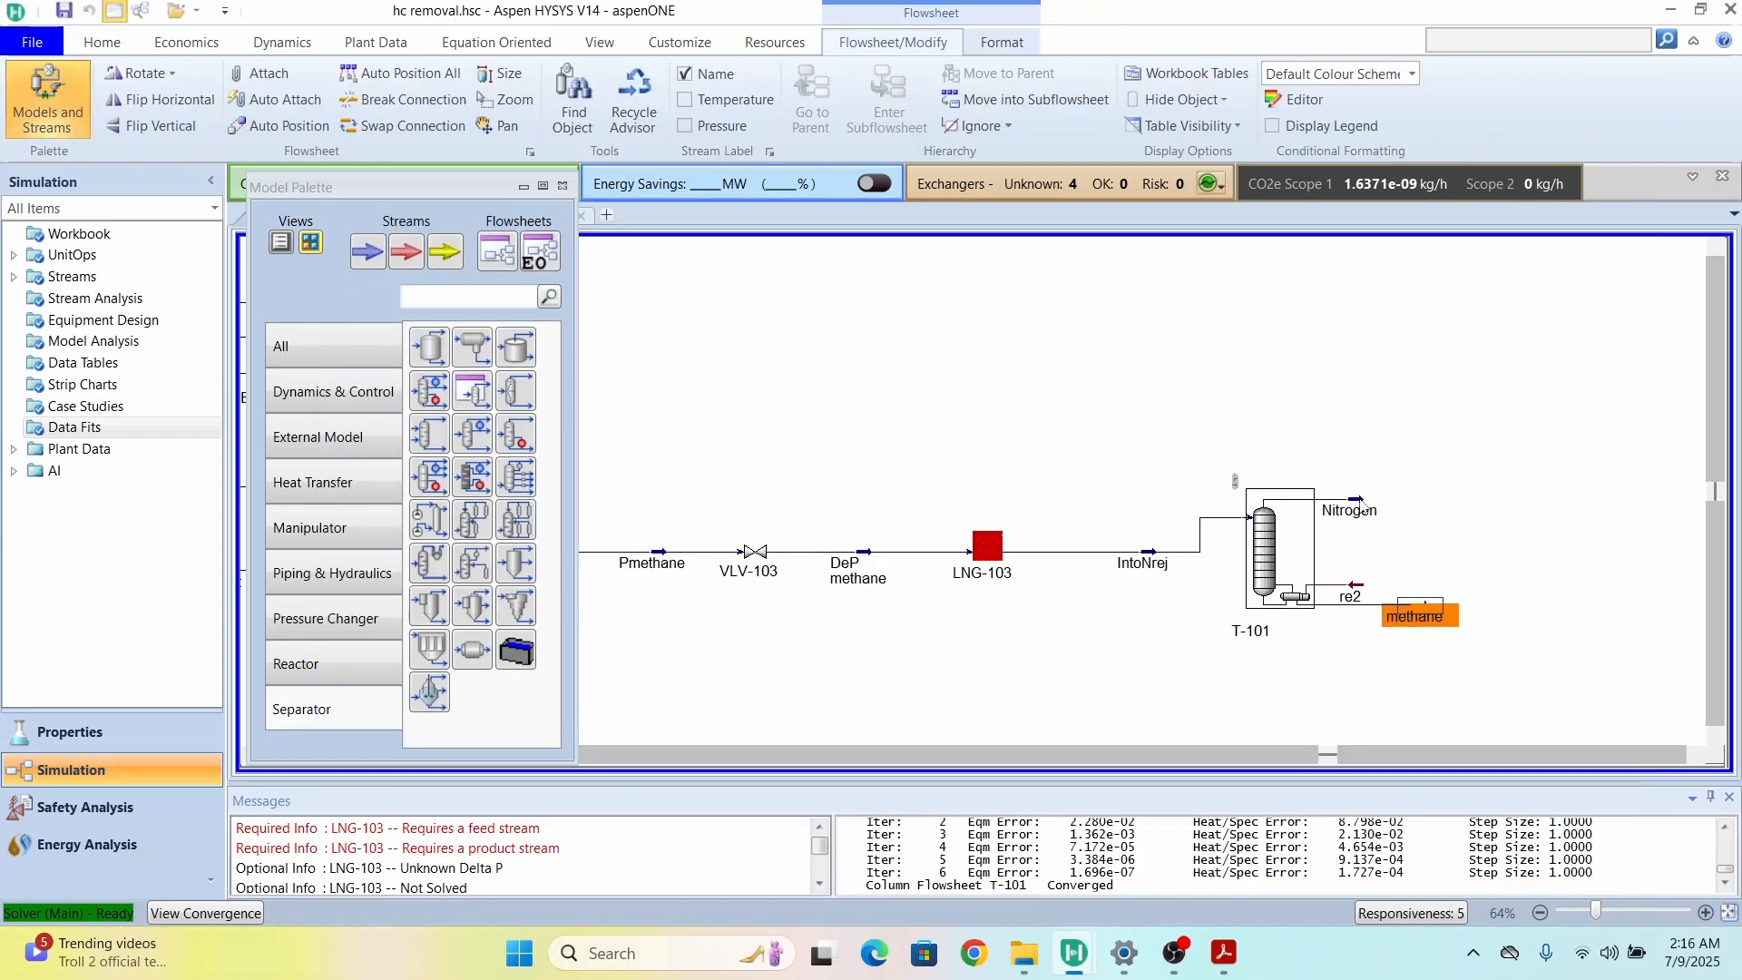
Step: Rearrange T-101 and its Nitrogen and methane outlet streams so the feed and product lines run straight
drag(1358, 498, 1423, 499)
click(1278, 565)
drag(1282, 570, 1299, 605)
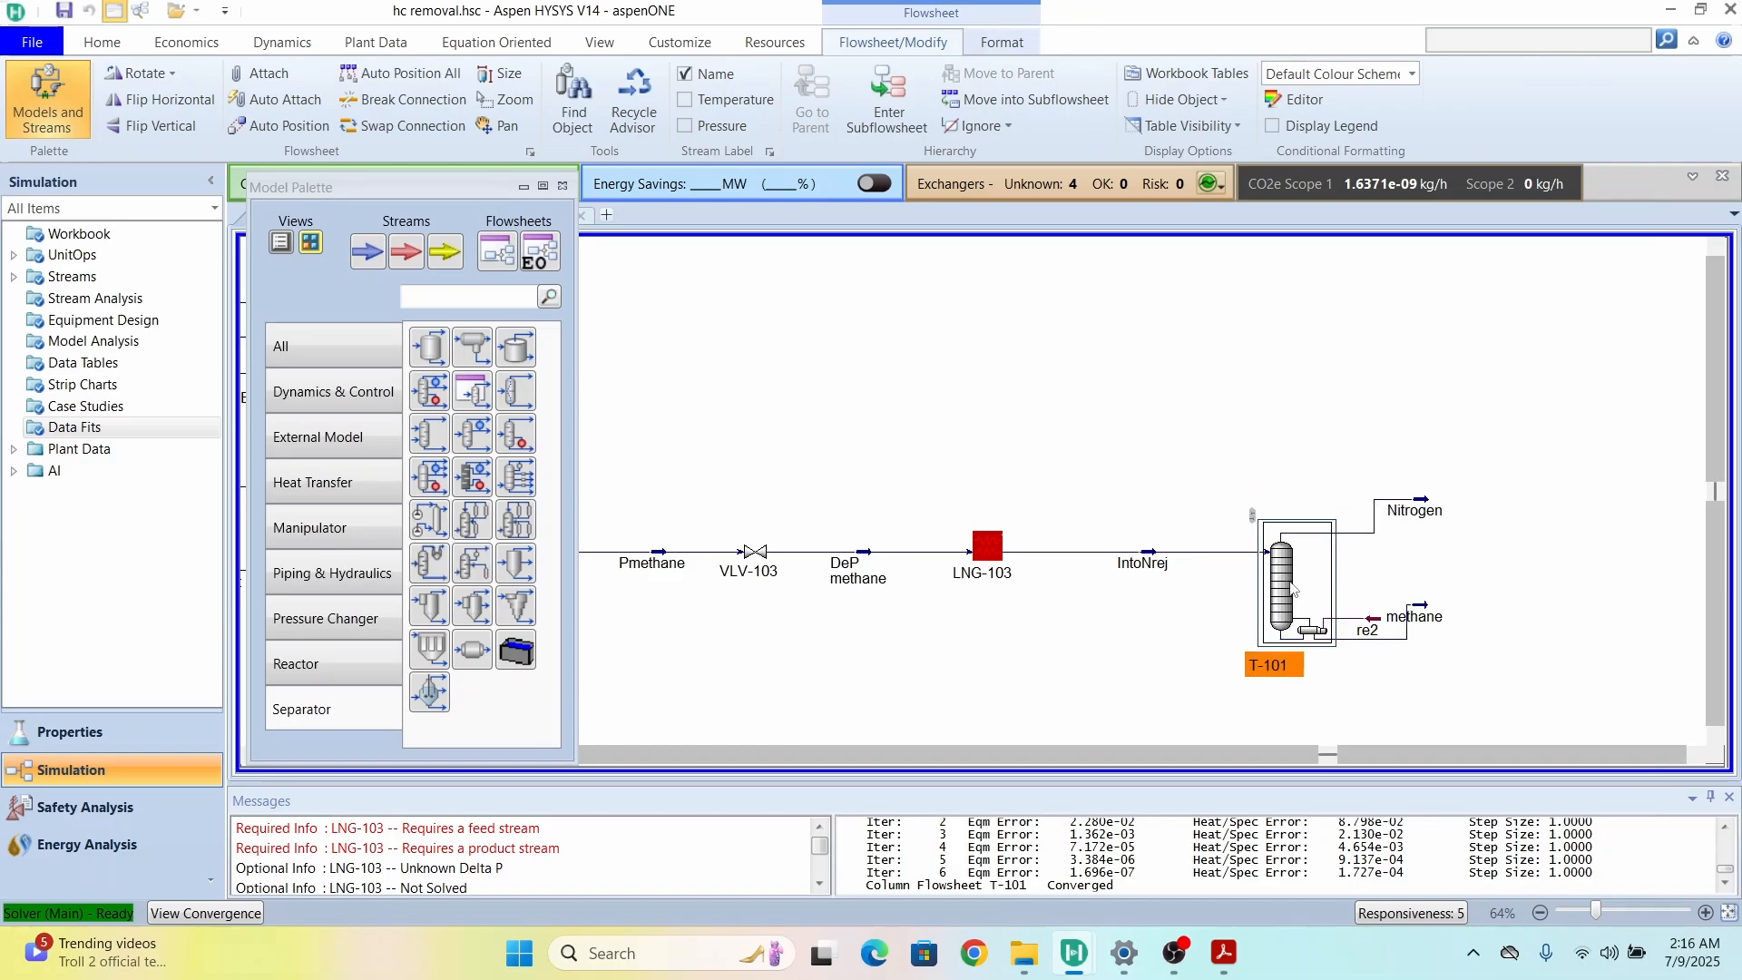
drag(1414, 499, 1452, 534)
drag(1438, 634, 1486, 667)
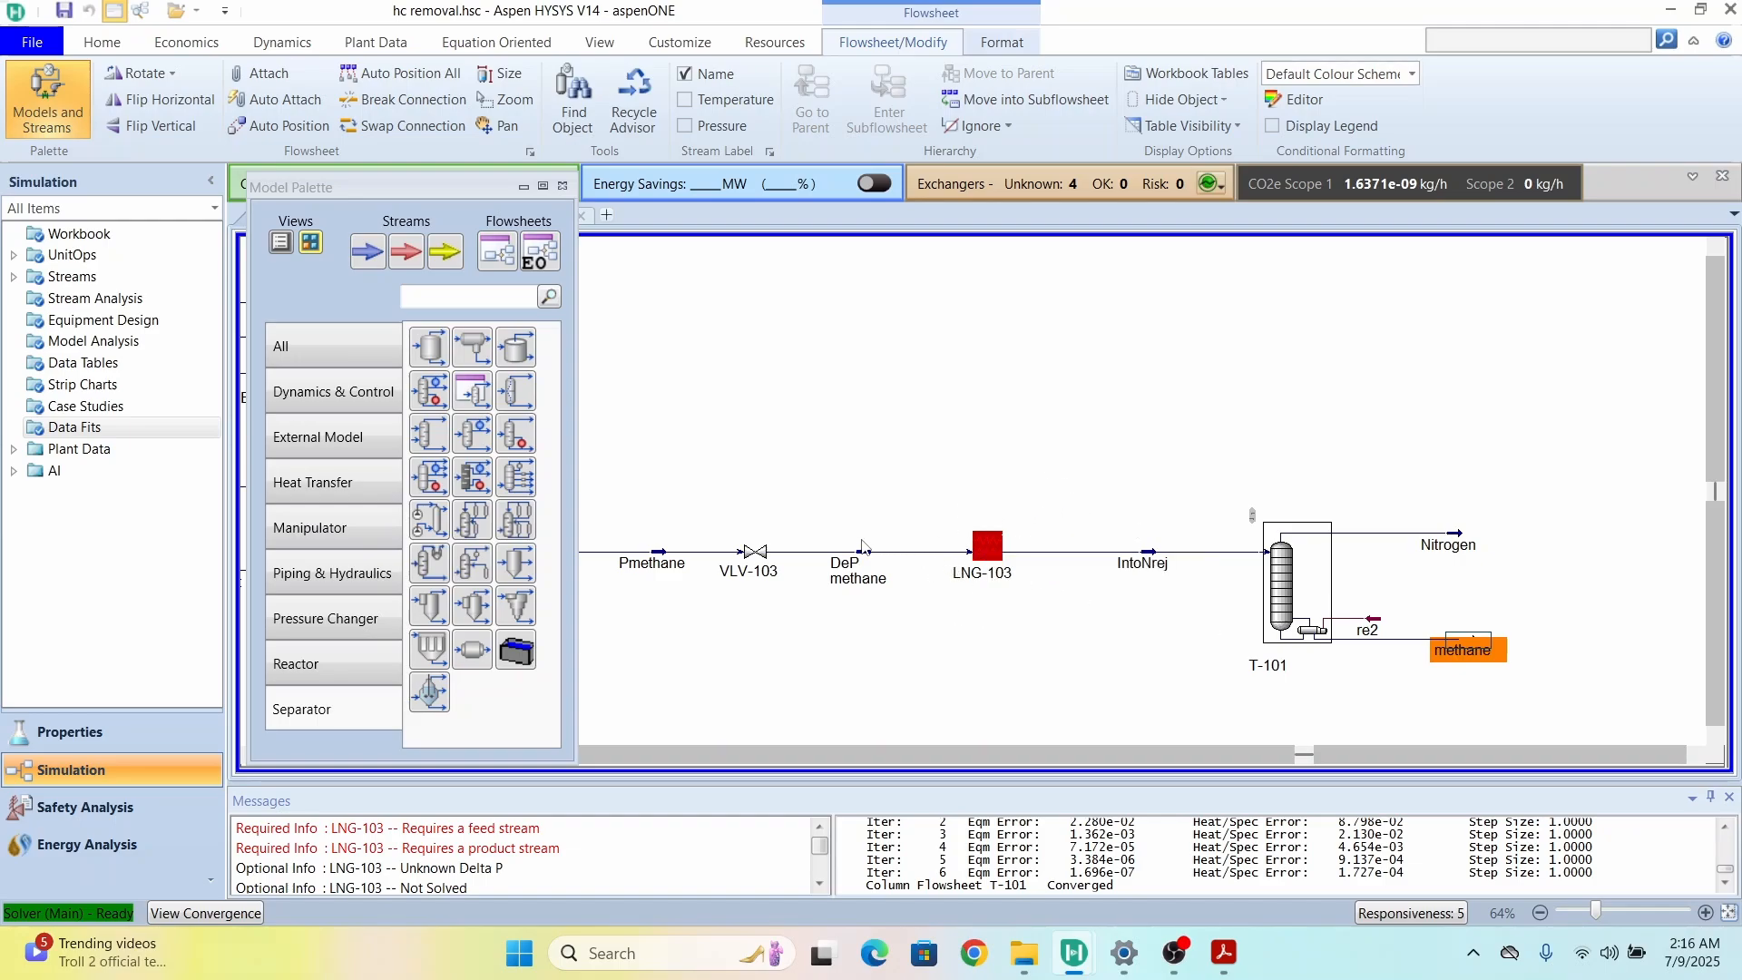
Step: Clear the flowsheet selection and move the Model Palette aside to uncover the area upstream of Pmethane
mouse_move(879, 569)
mouse_move(1151, 566)
click(907, 399)
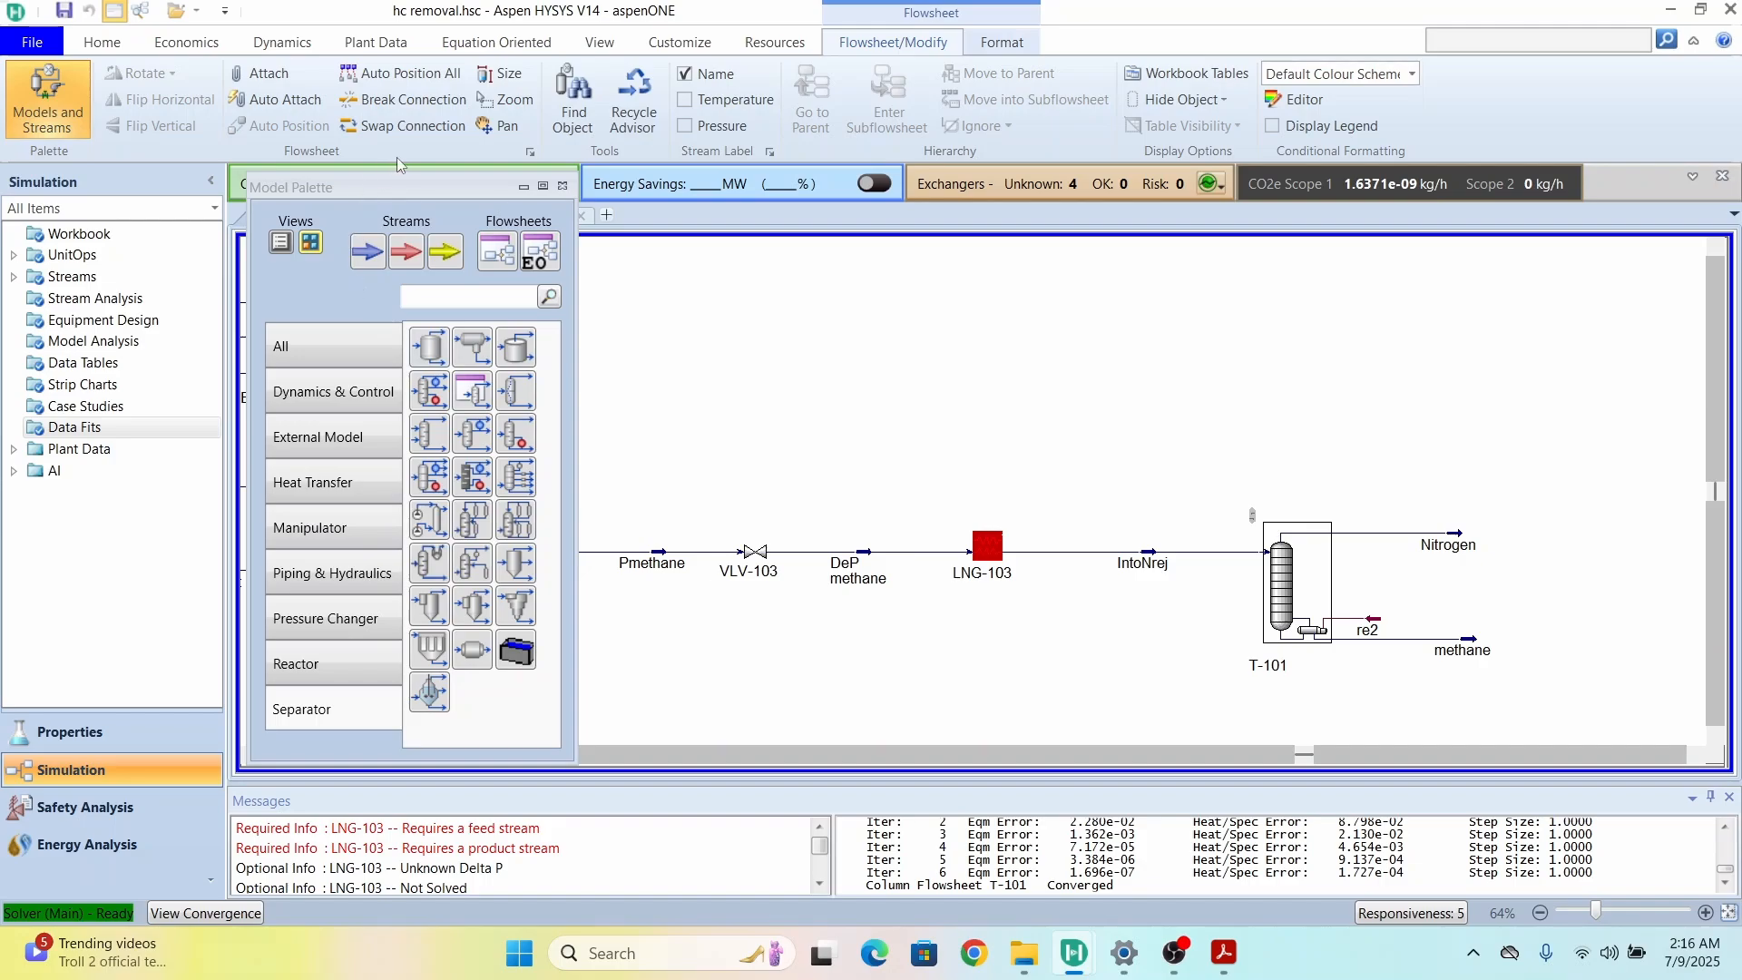
drag(387, 191, 286, 334)
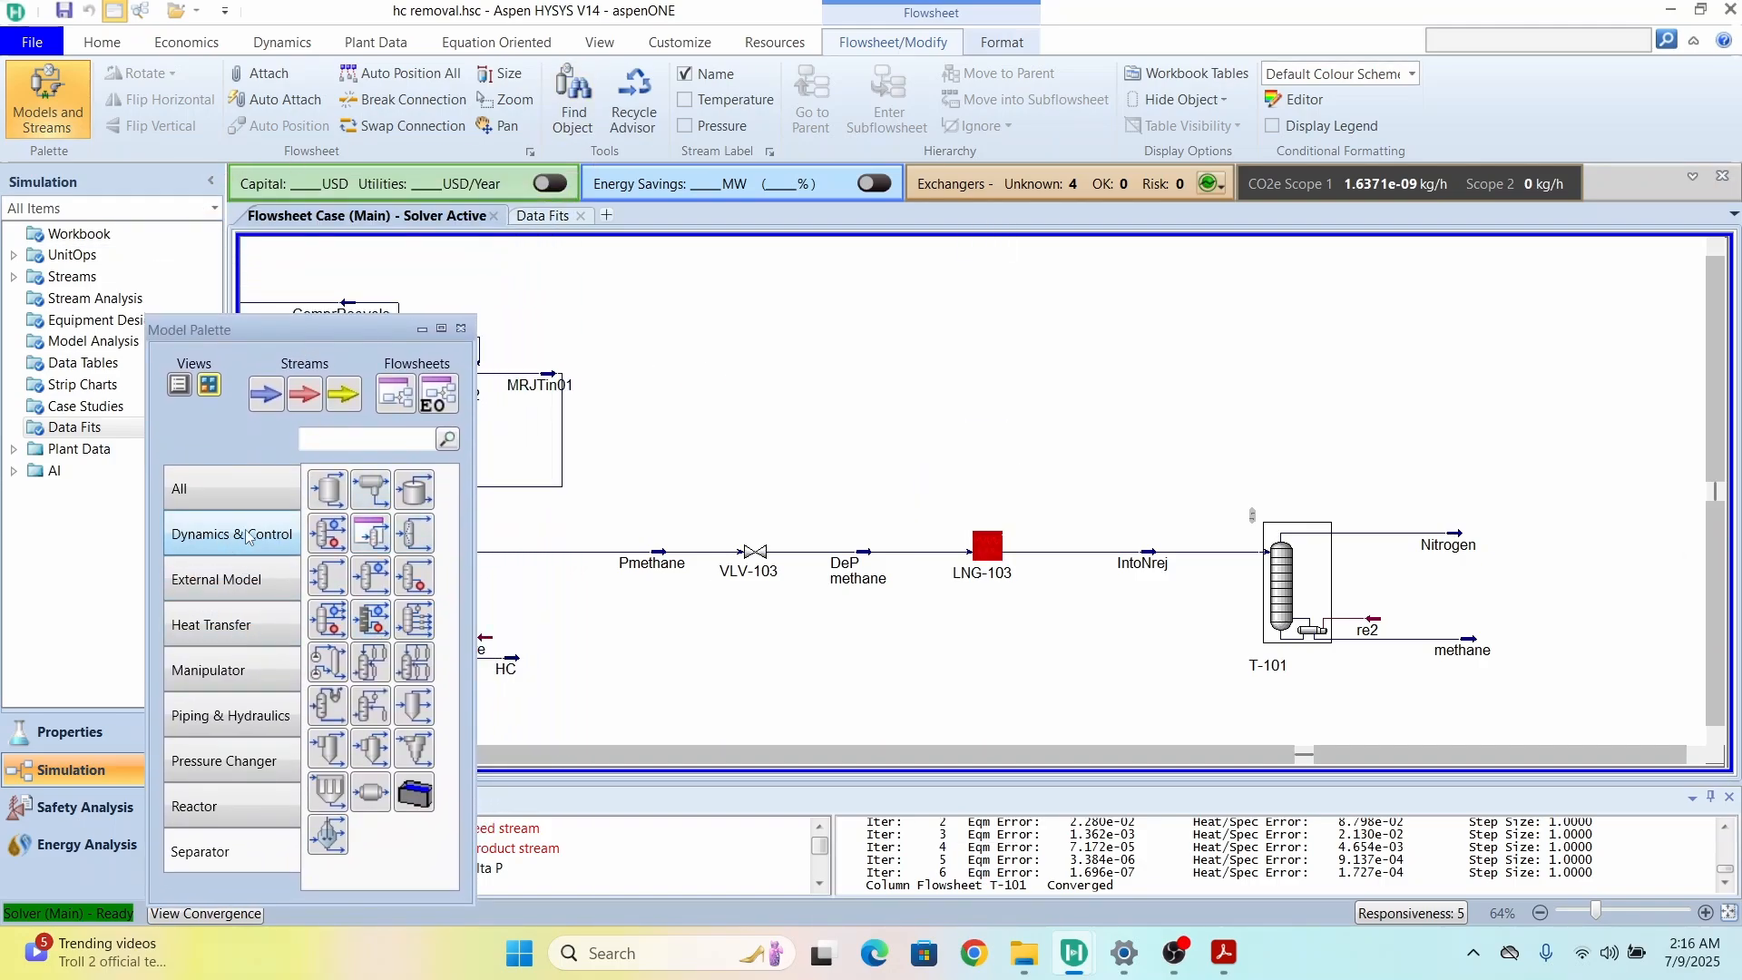
Step: Place a compressor and a cooler on the empty flowsheet area above the LNG-103 line
click(226, 772)
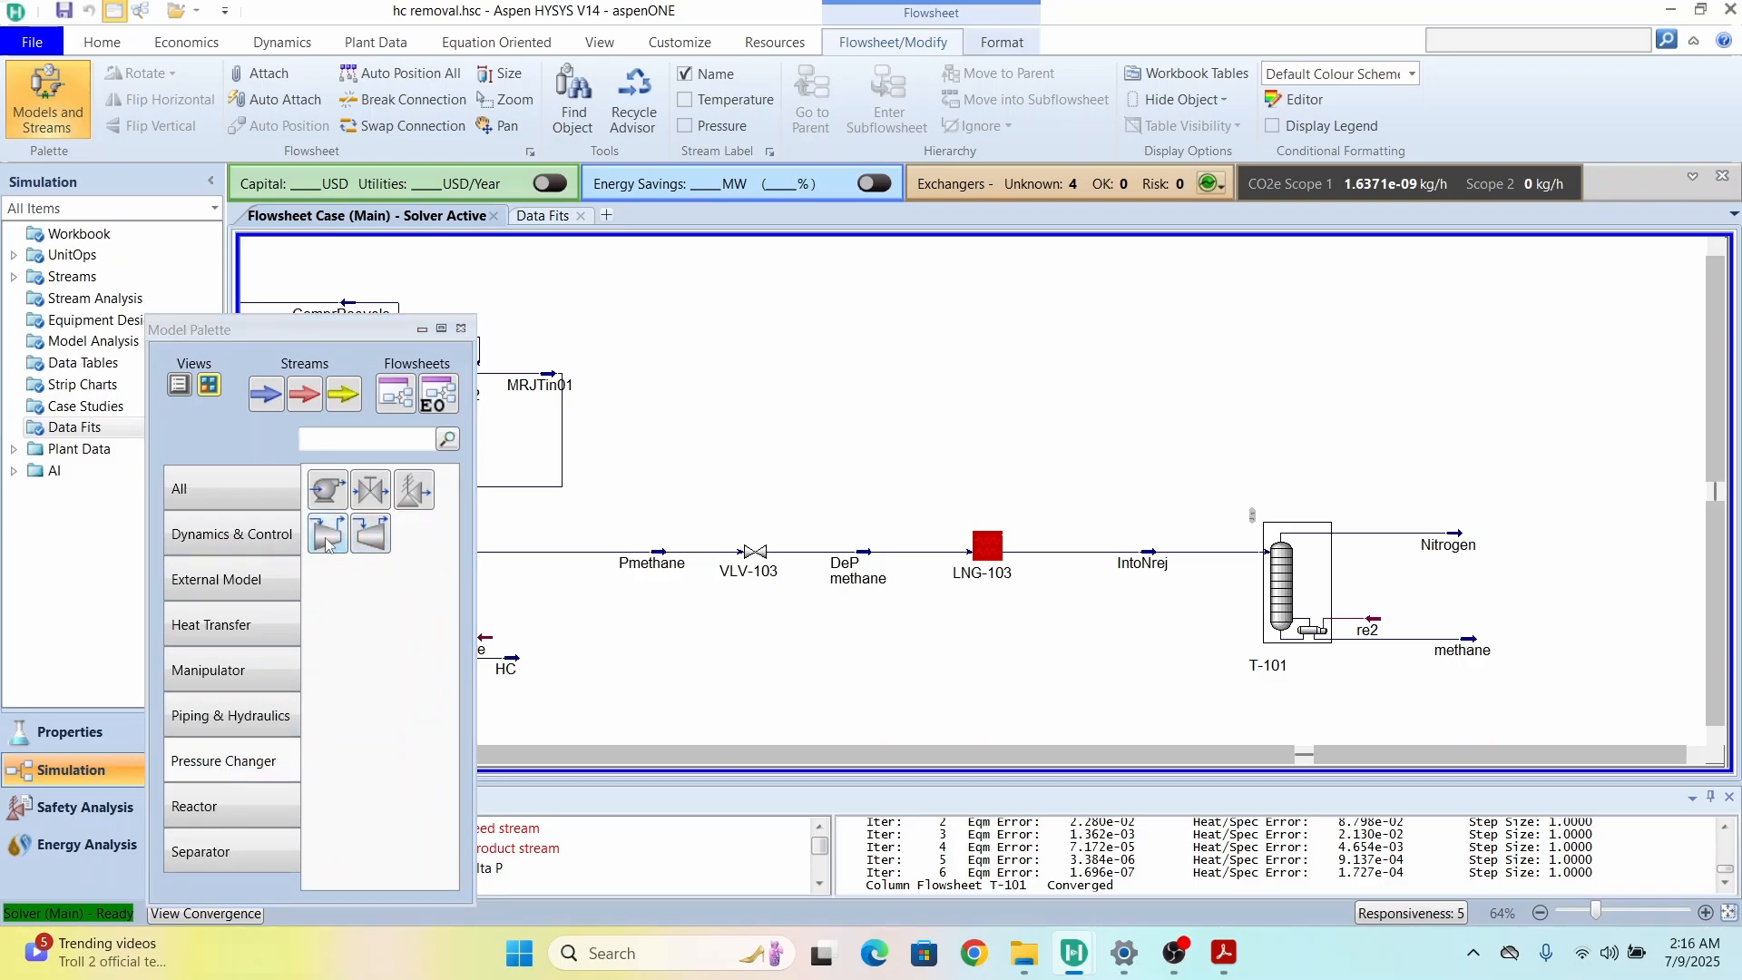
drag(327, 537, 1030, 304)
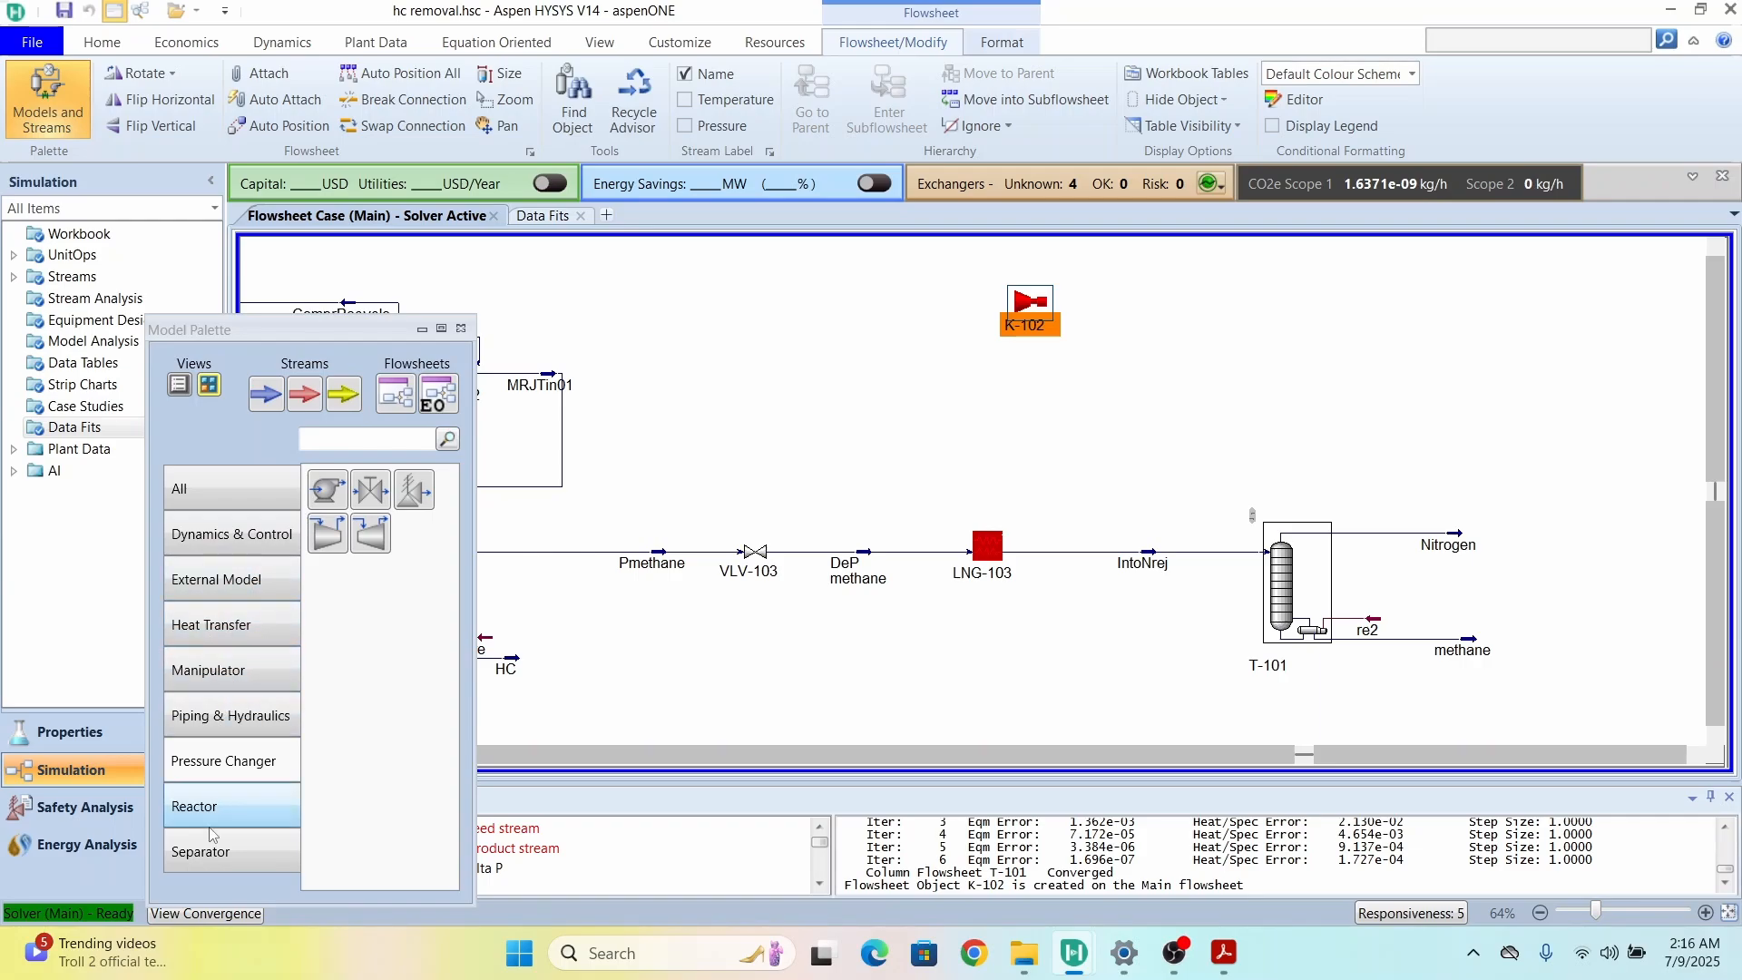
click(252, 499)
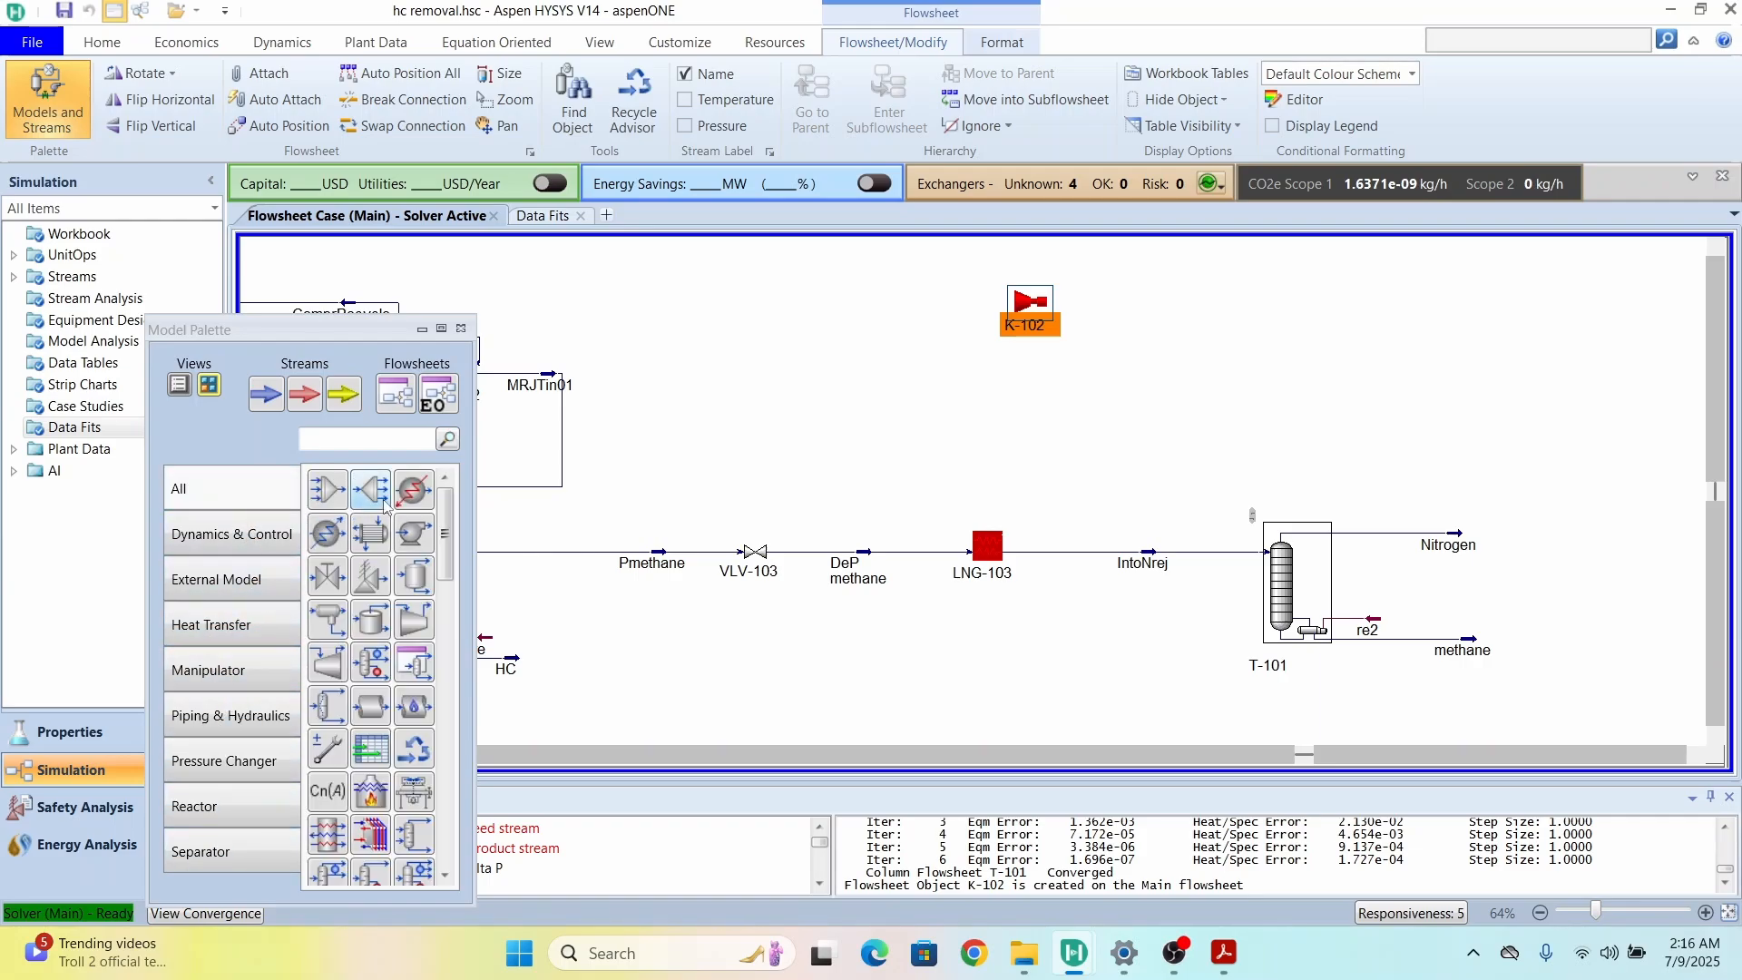
click(327, 534)
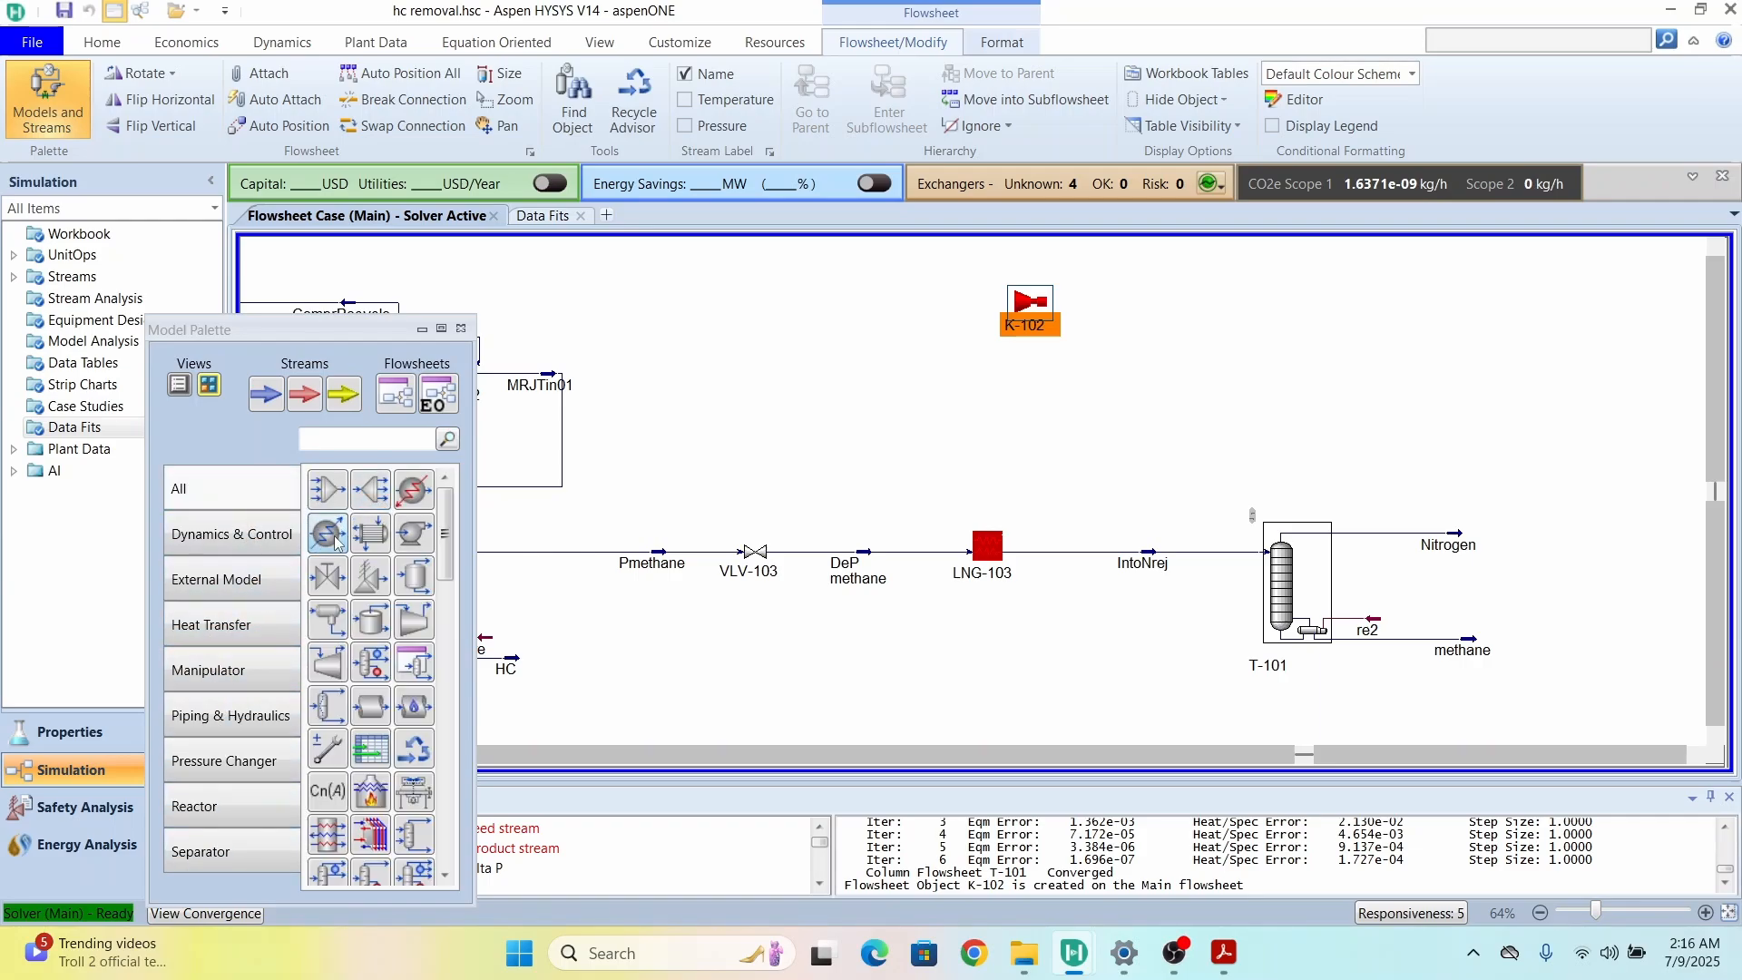
click(1245, 335)
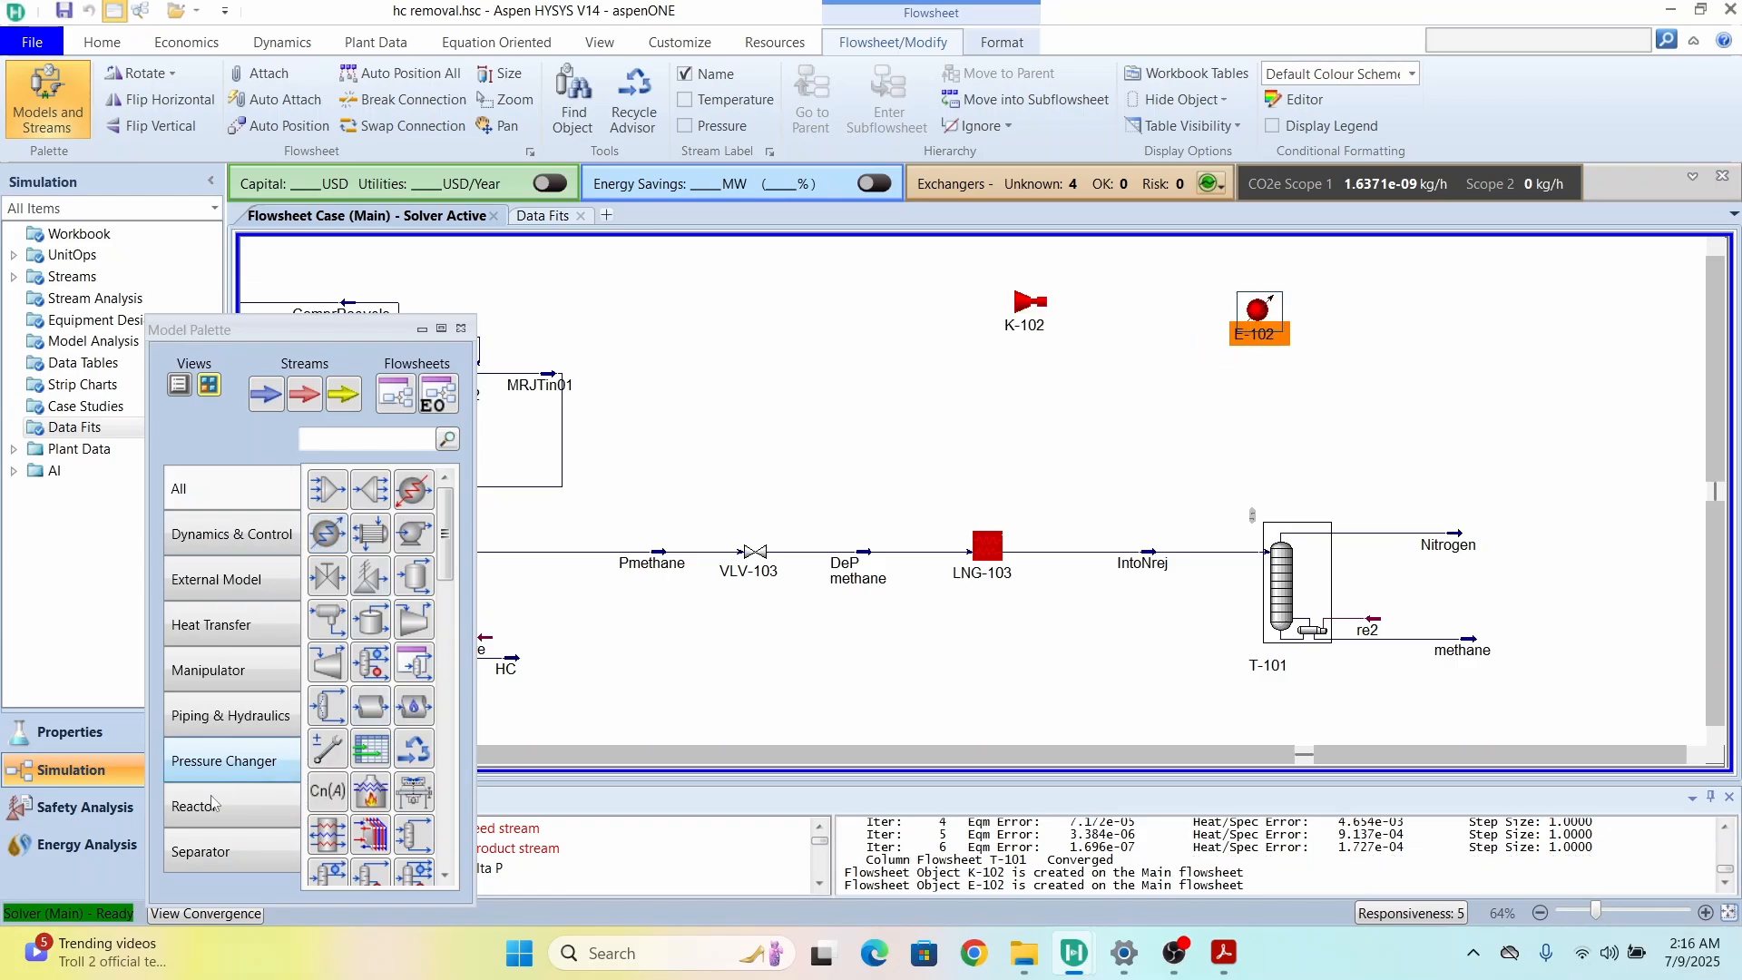
Step: Add a valve to the flowsheet between the new cooler and the IntoNrej stream
click(222, 767)
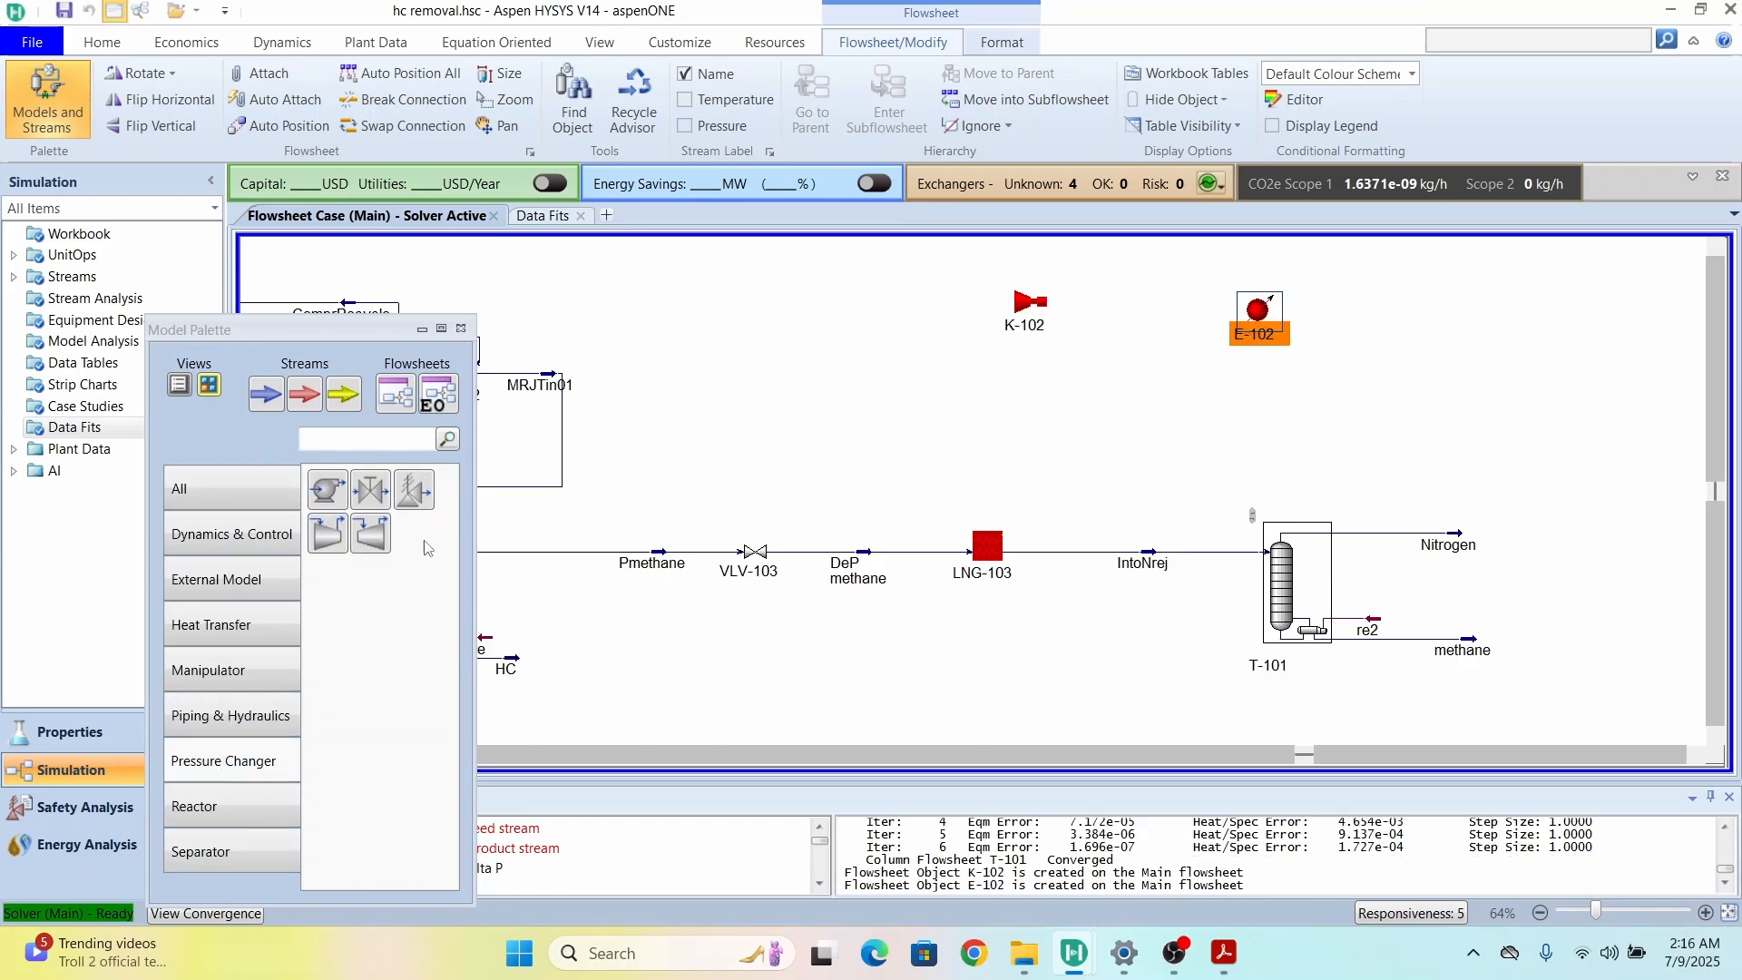
click(372, 490)
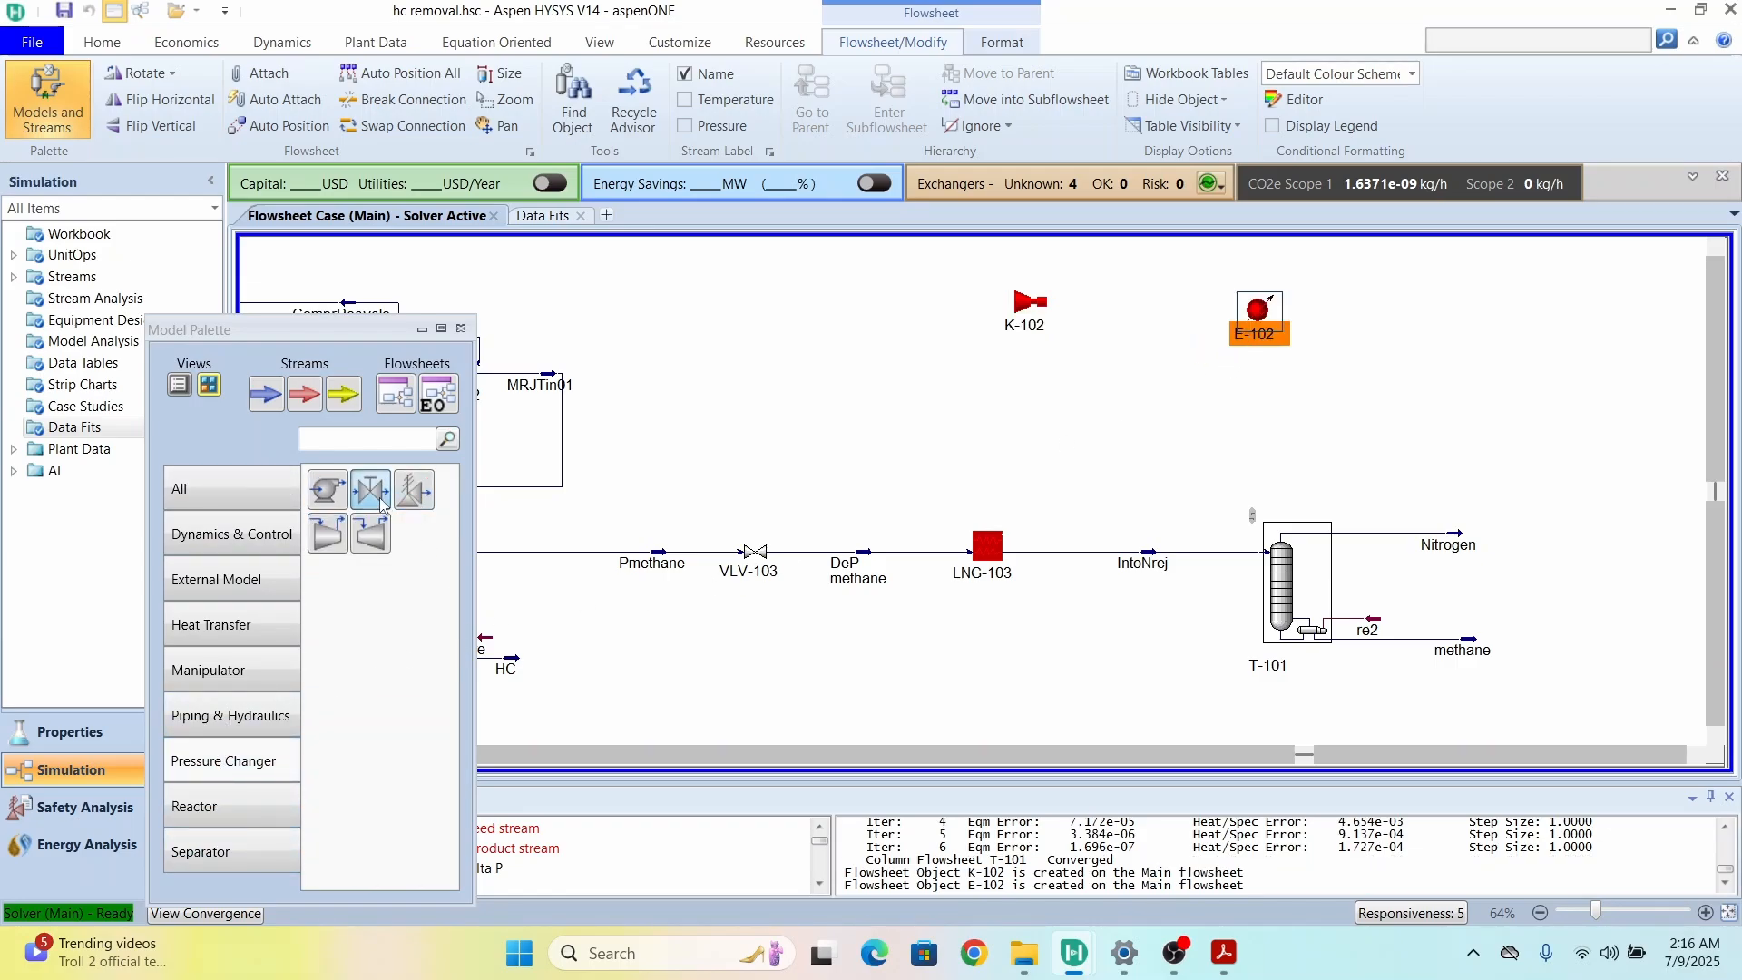
click(1185, 454)
Step: Connect compressor K-102 with inlet stream MR1 in, energy stream MR1ComprE and outlet stream MR1 out
click(1023, 310)
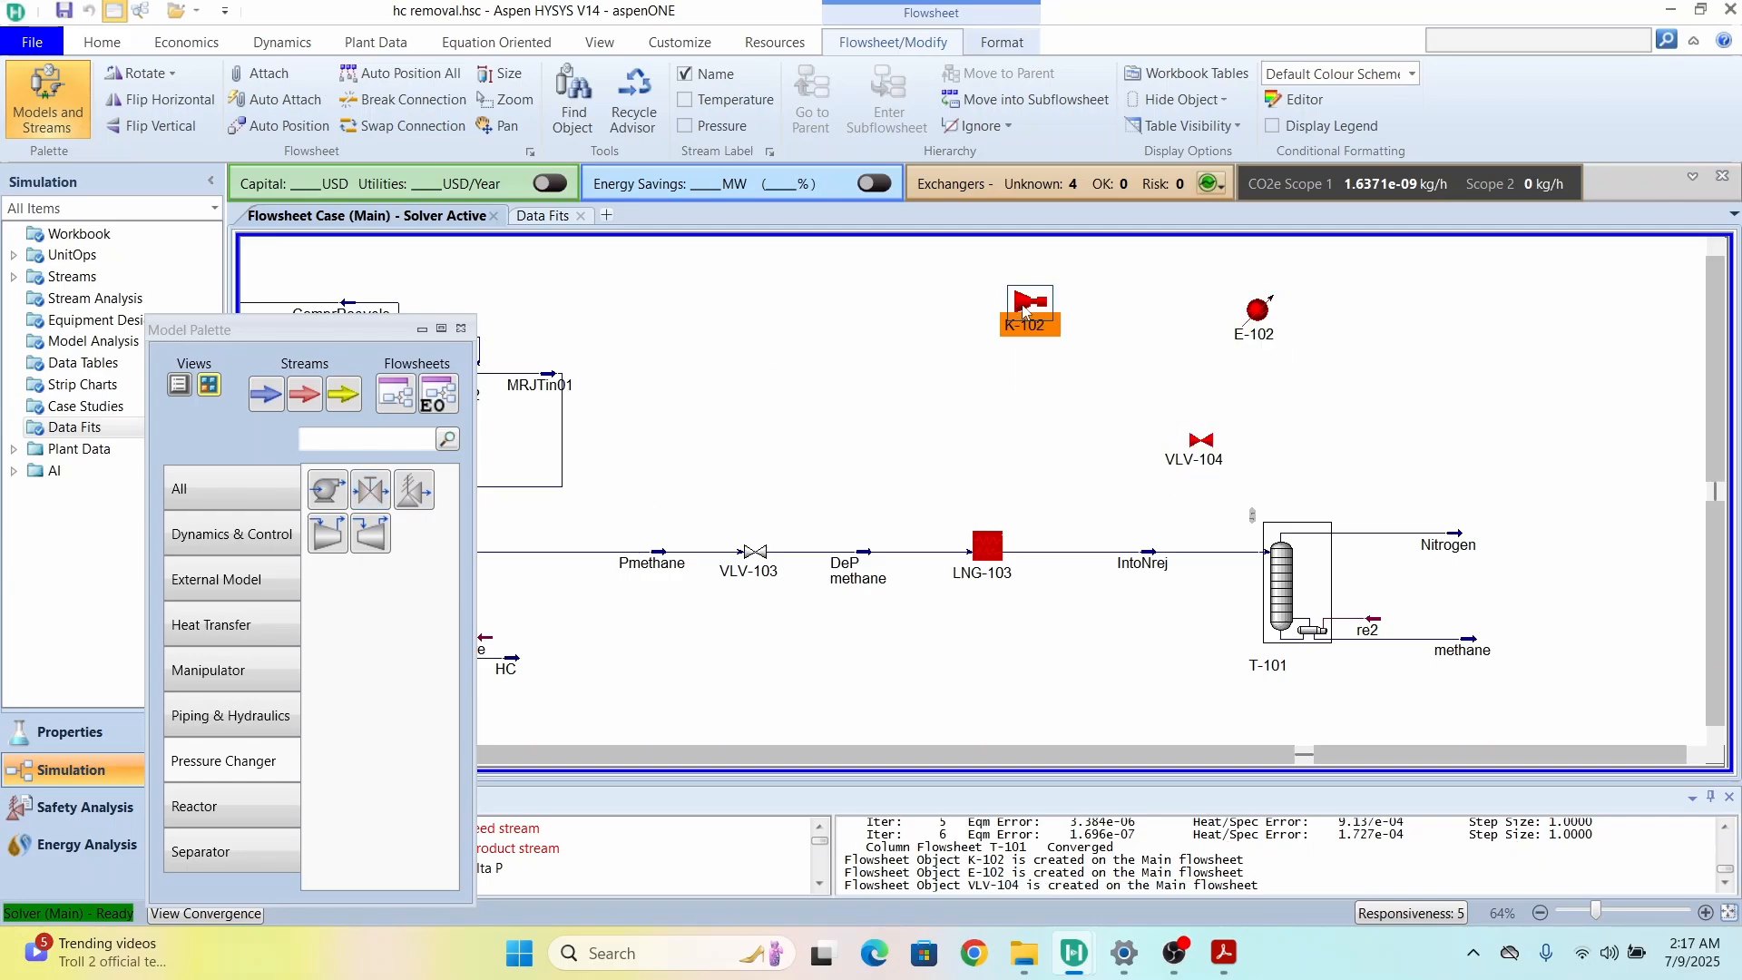
double_click(1023, 310)
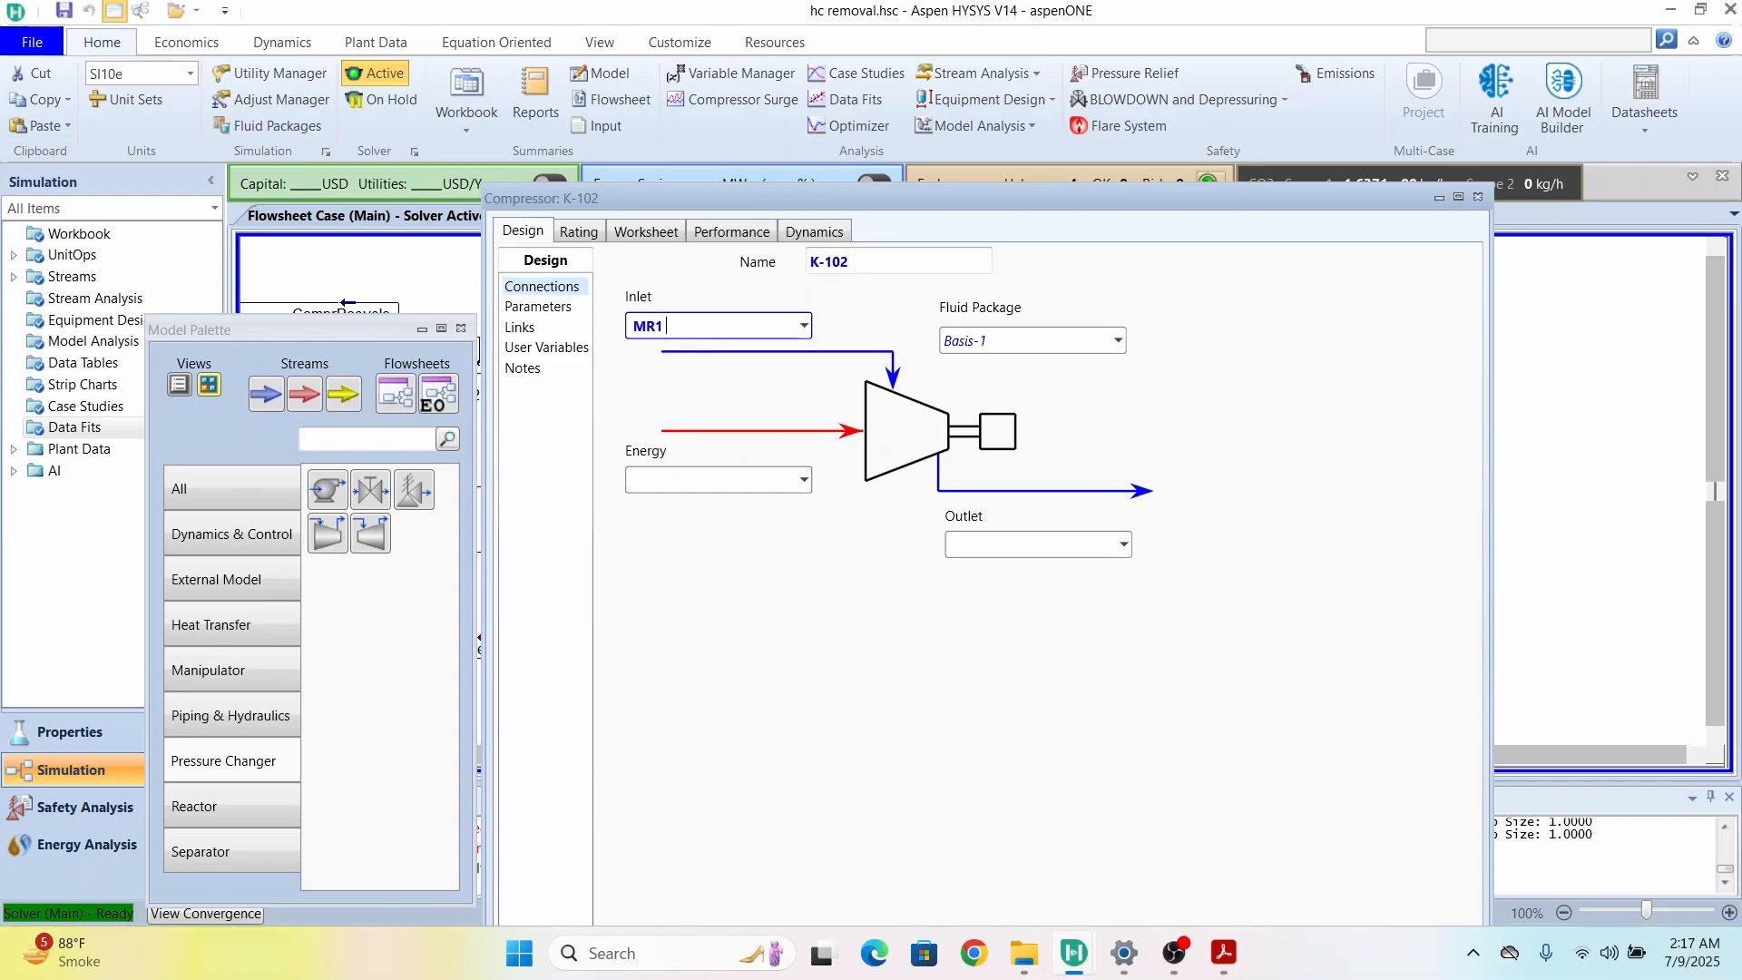
key(Return)
click(747, 479)
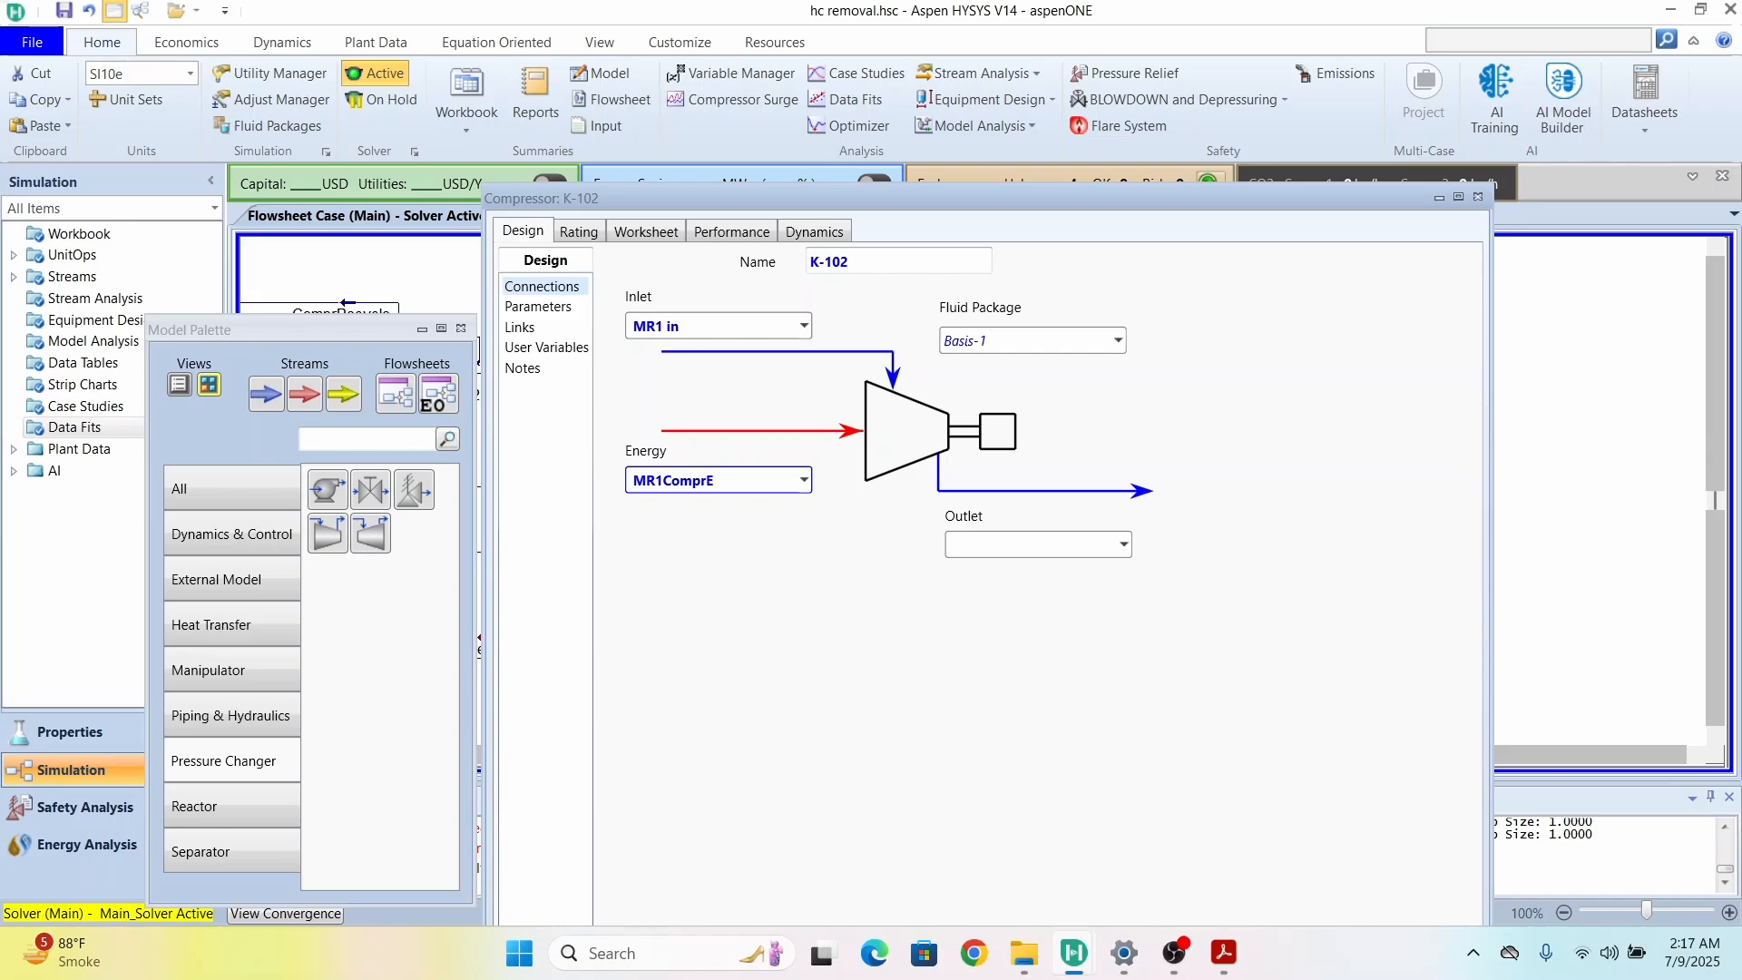
click(986, 548)
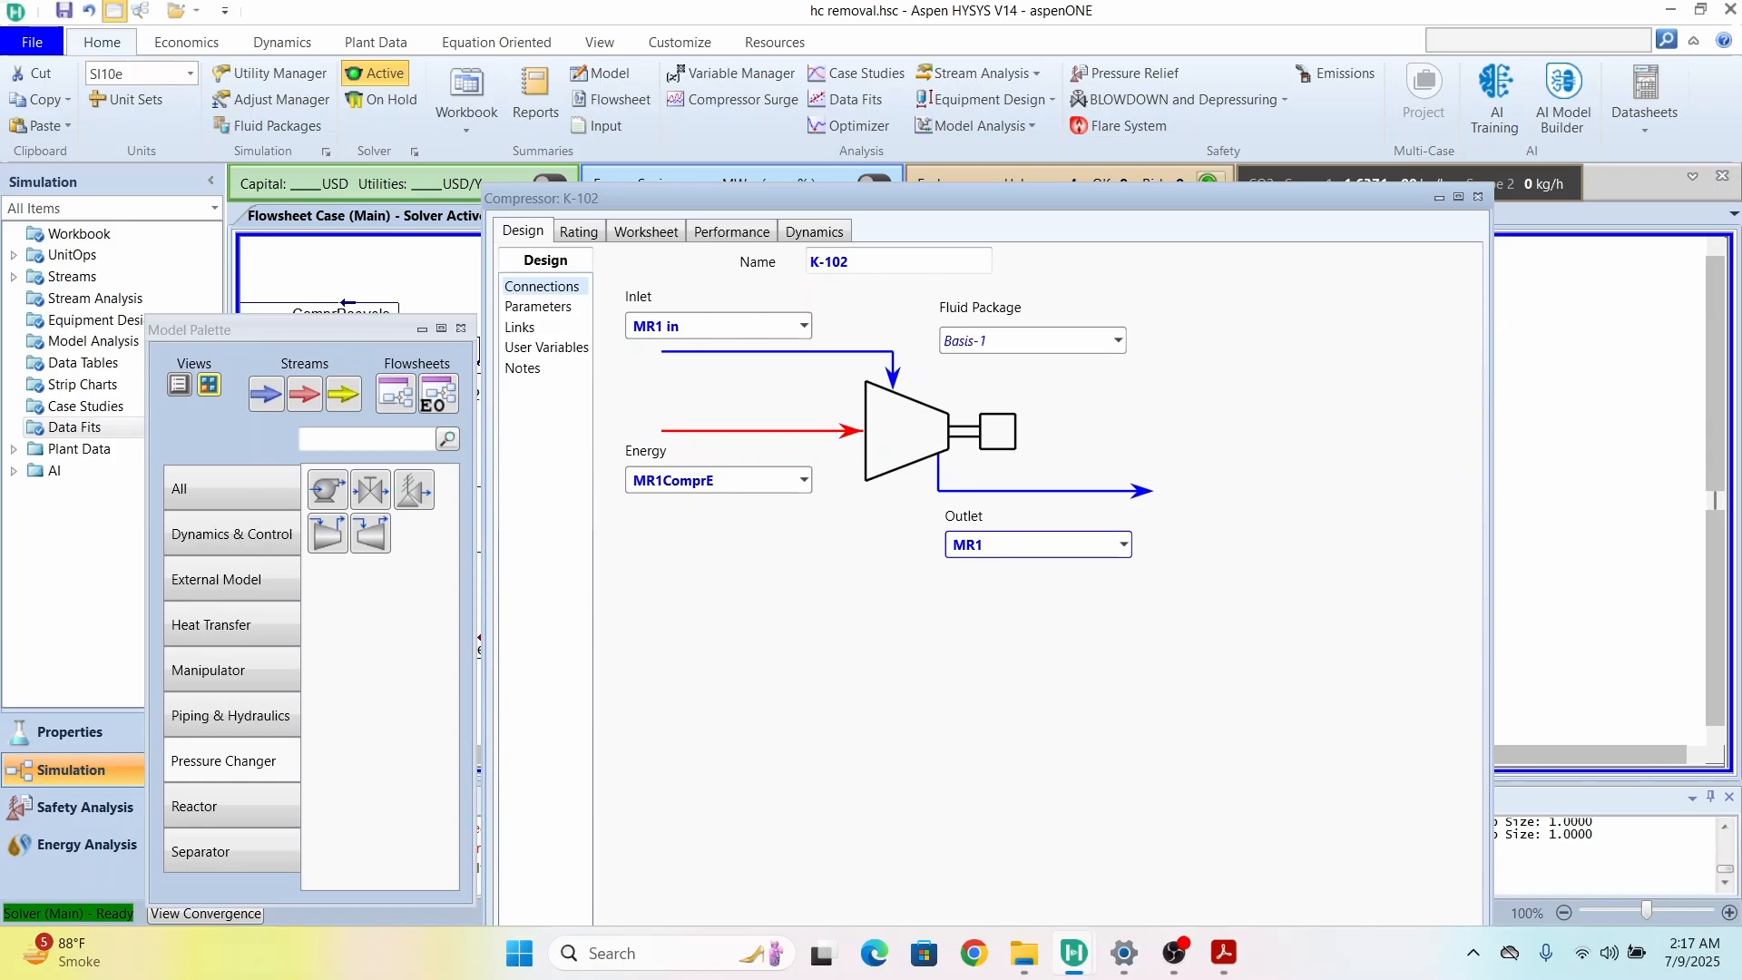
key(Return)
Step: Set the MR1 in stream's conditions to 30 °C, 30 kPa and a molar flow of 100 kgmole/h
click(648, 237)
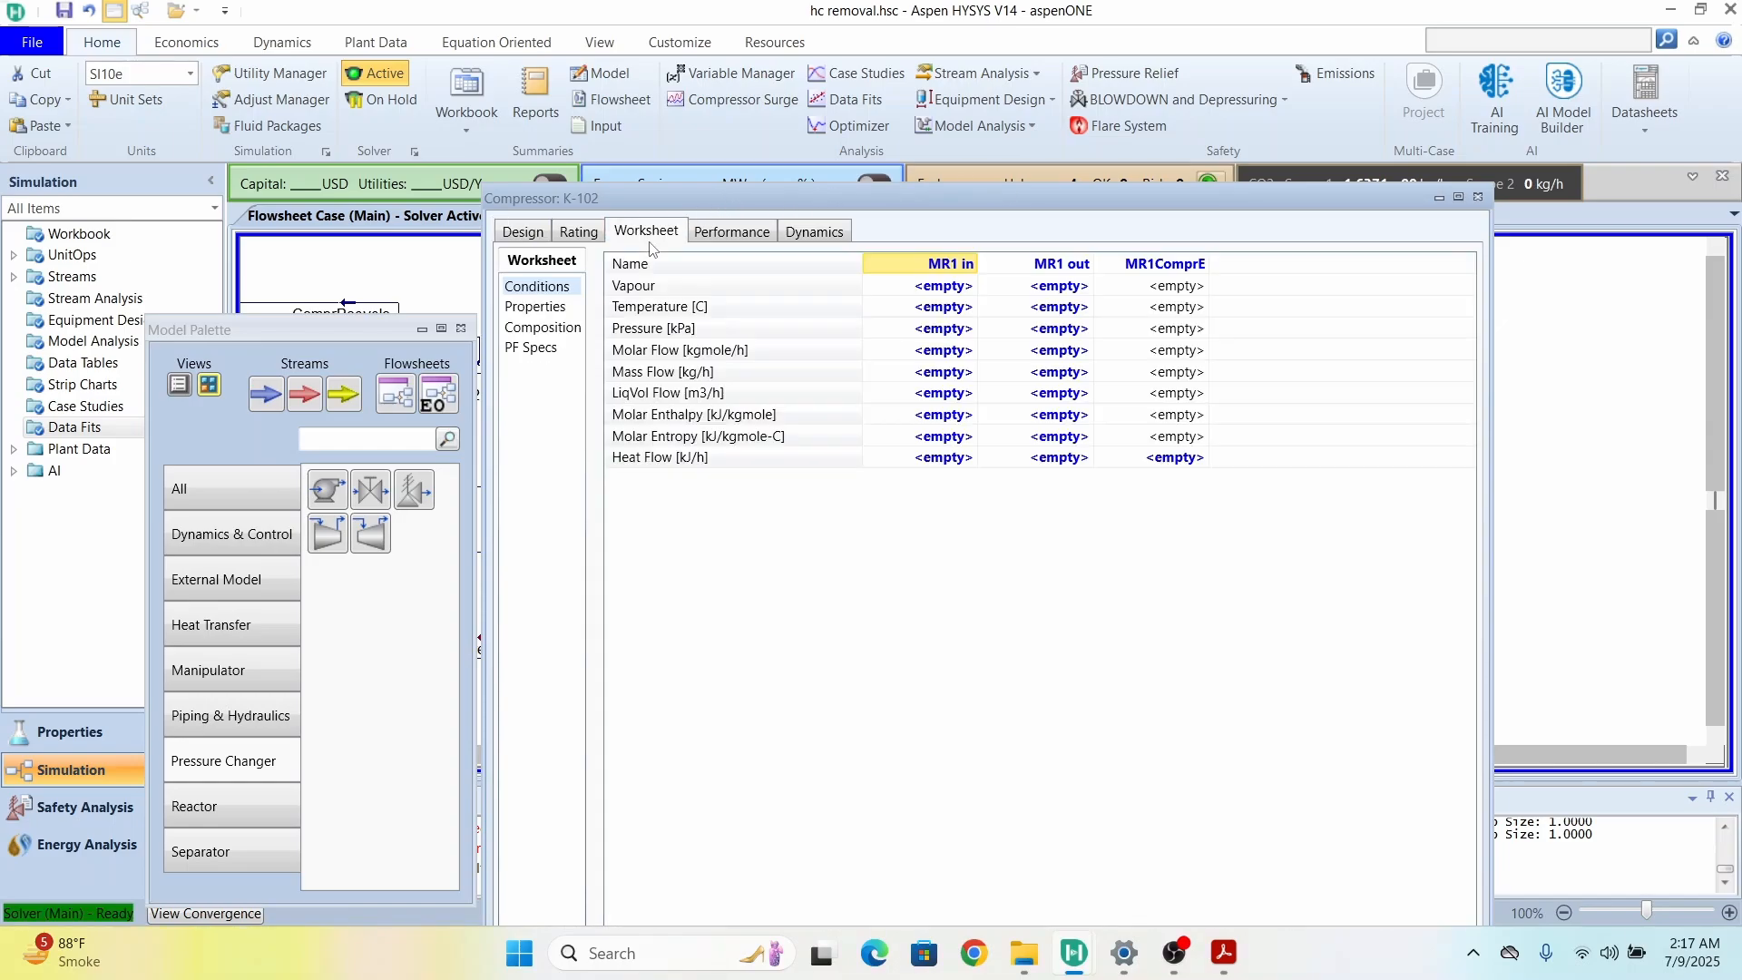
click(961, 309)
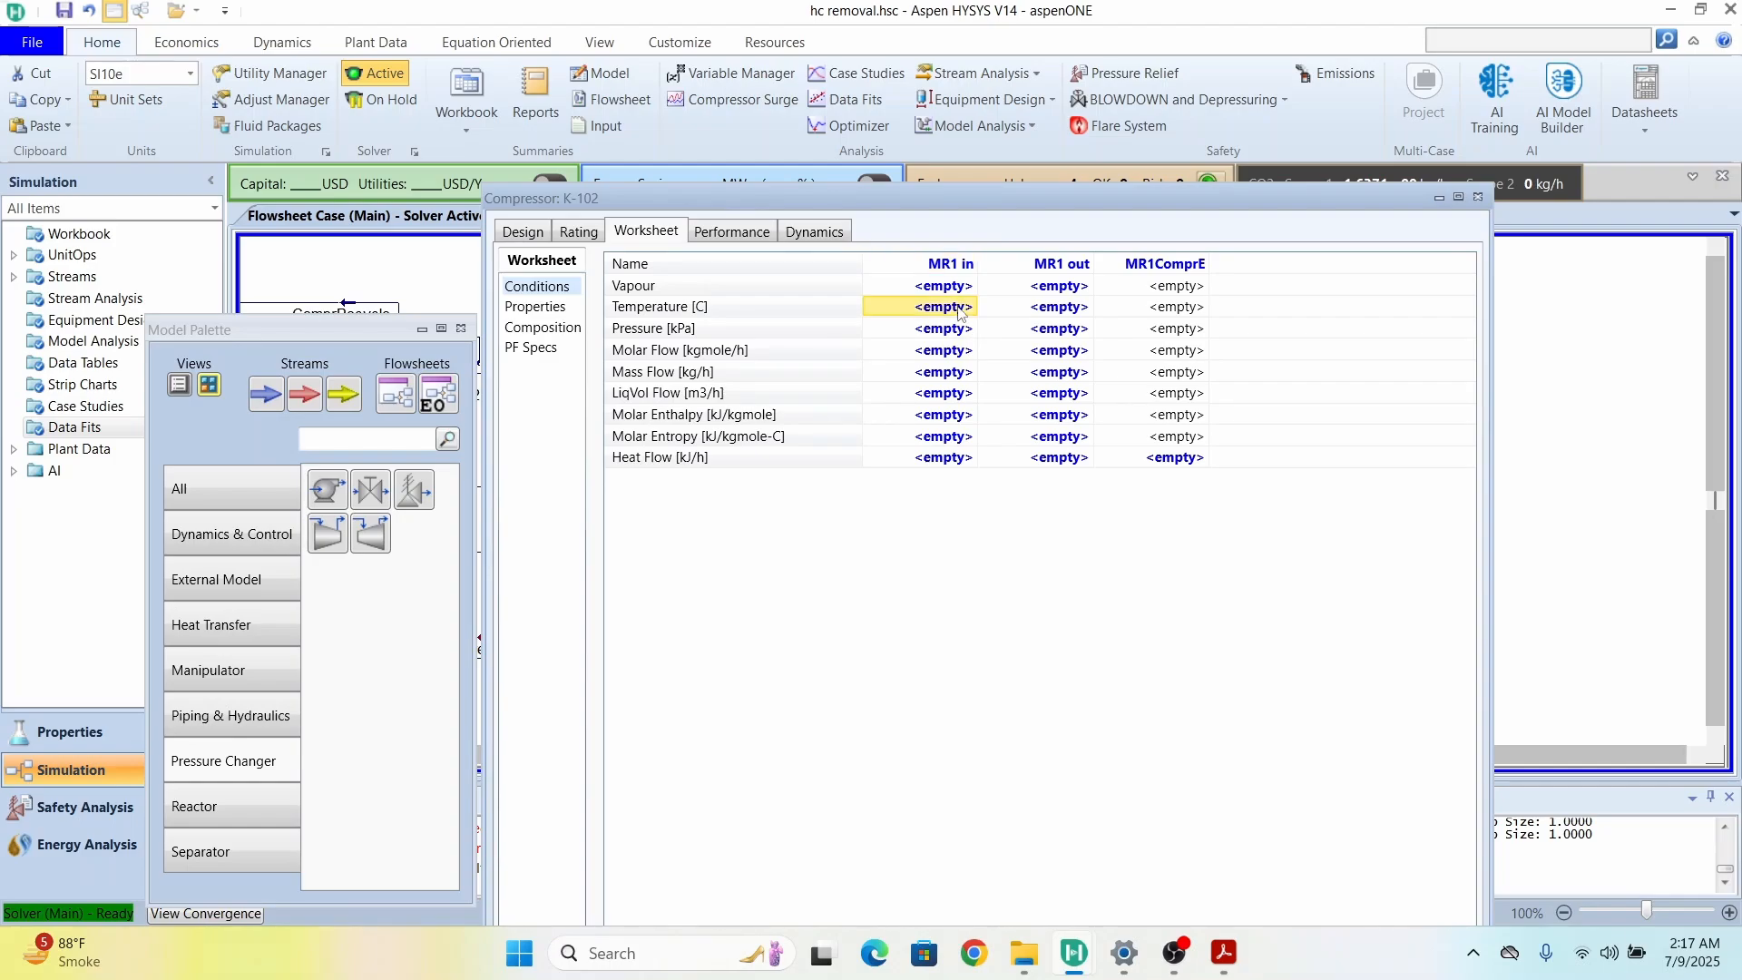
text(30)
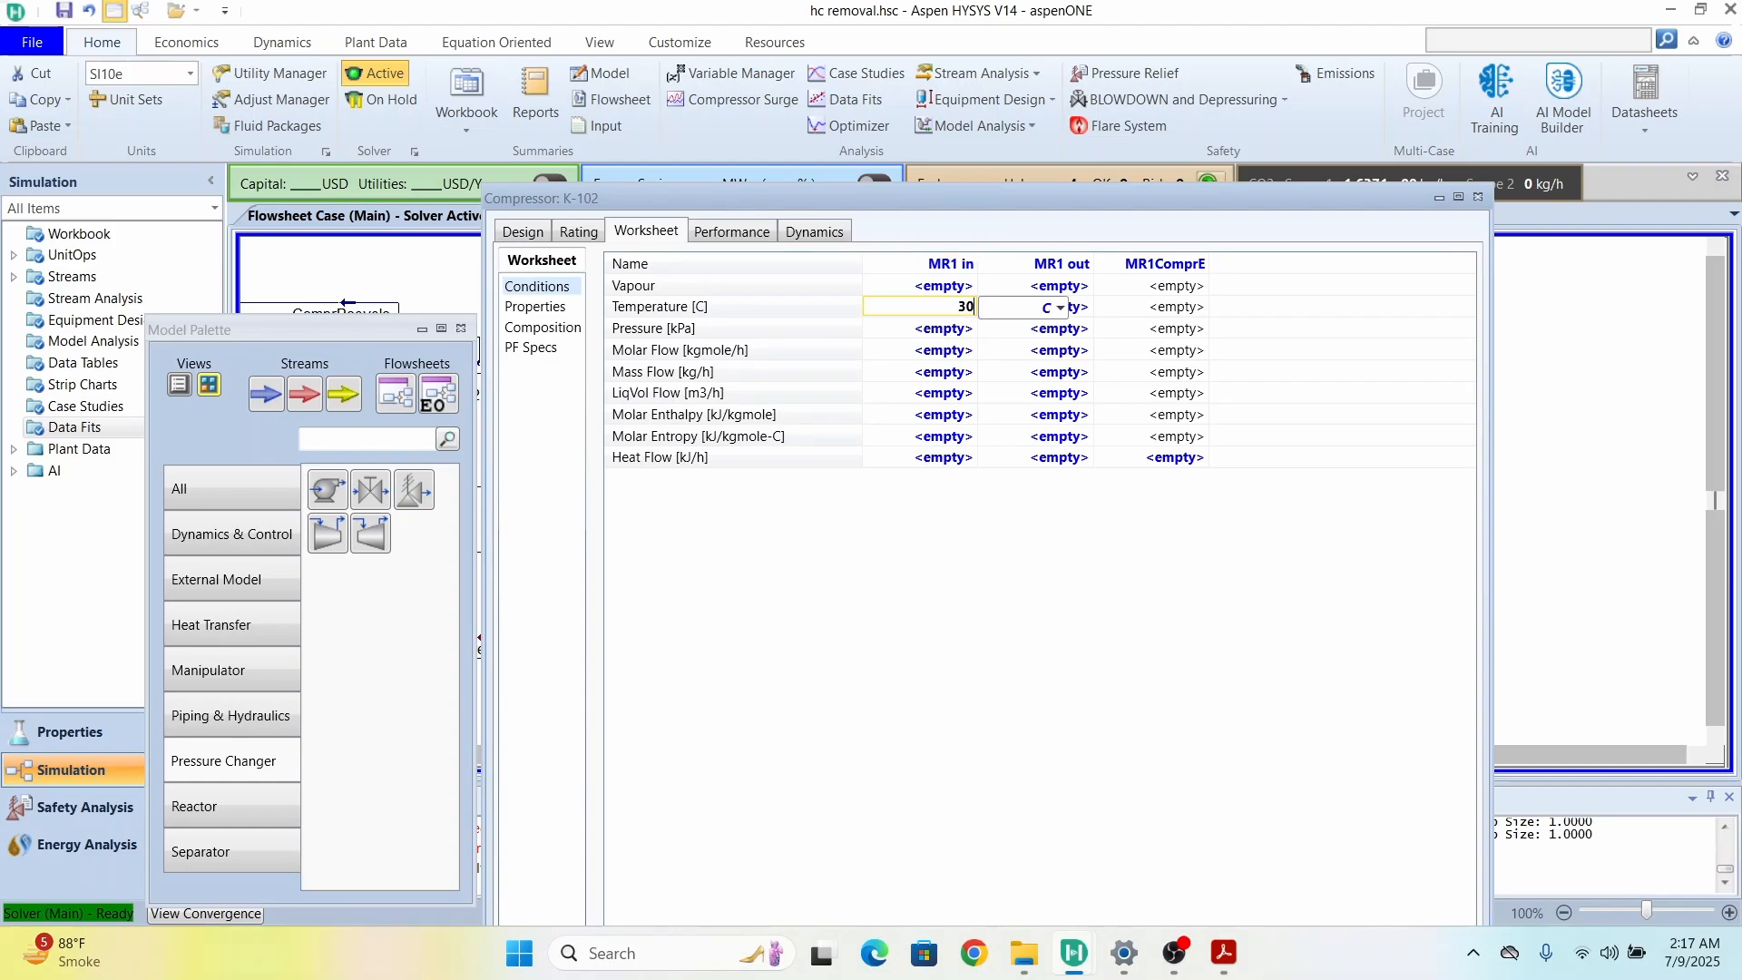
key(Return)
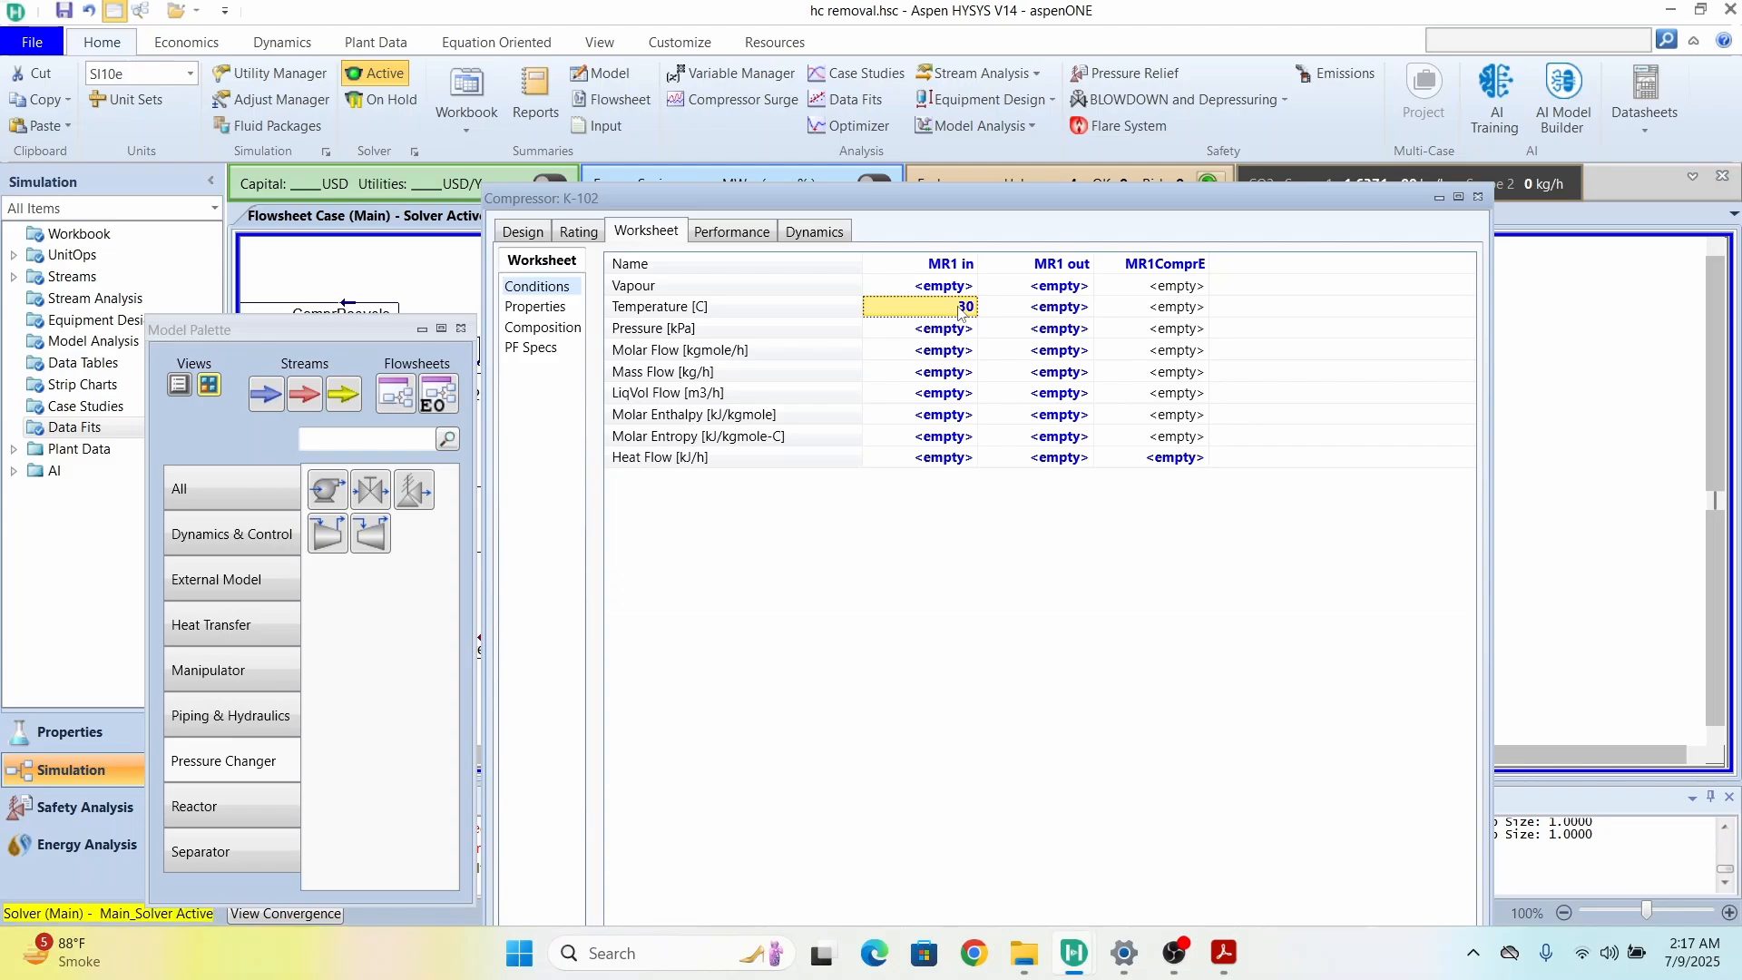
click(952, 333)
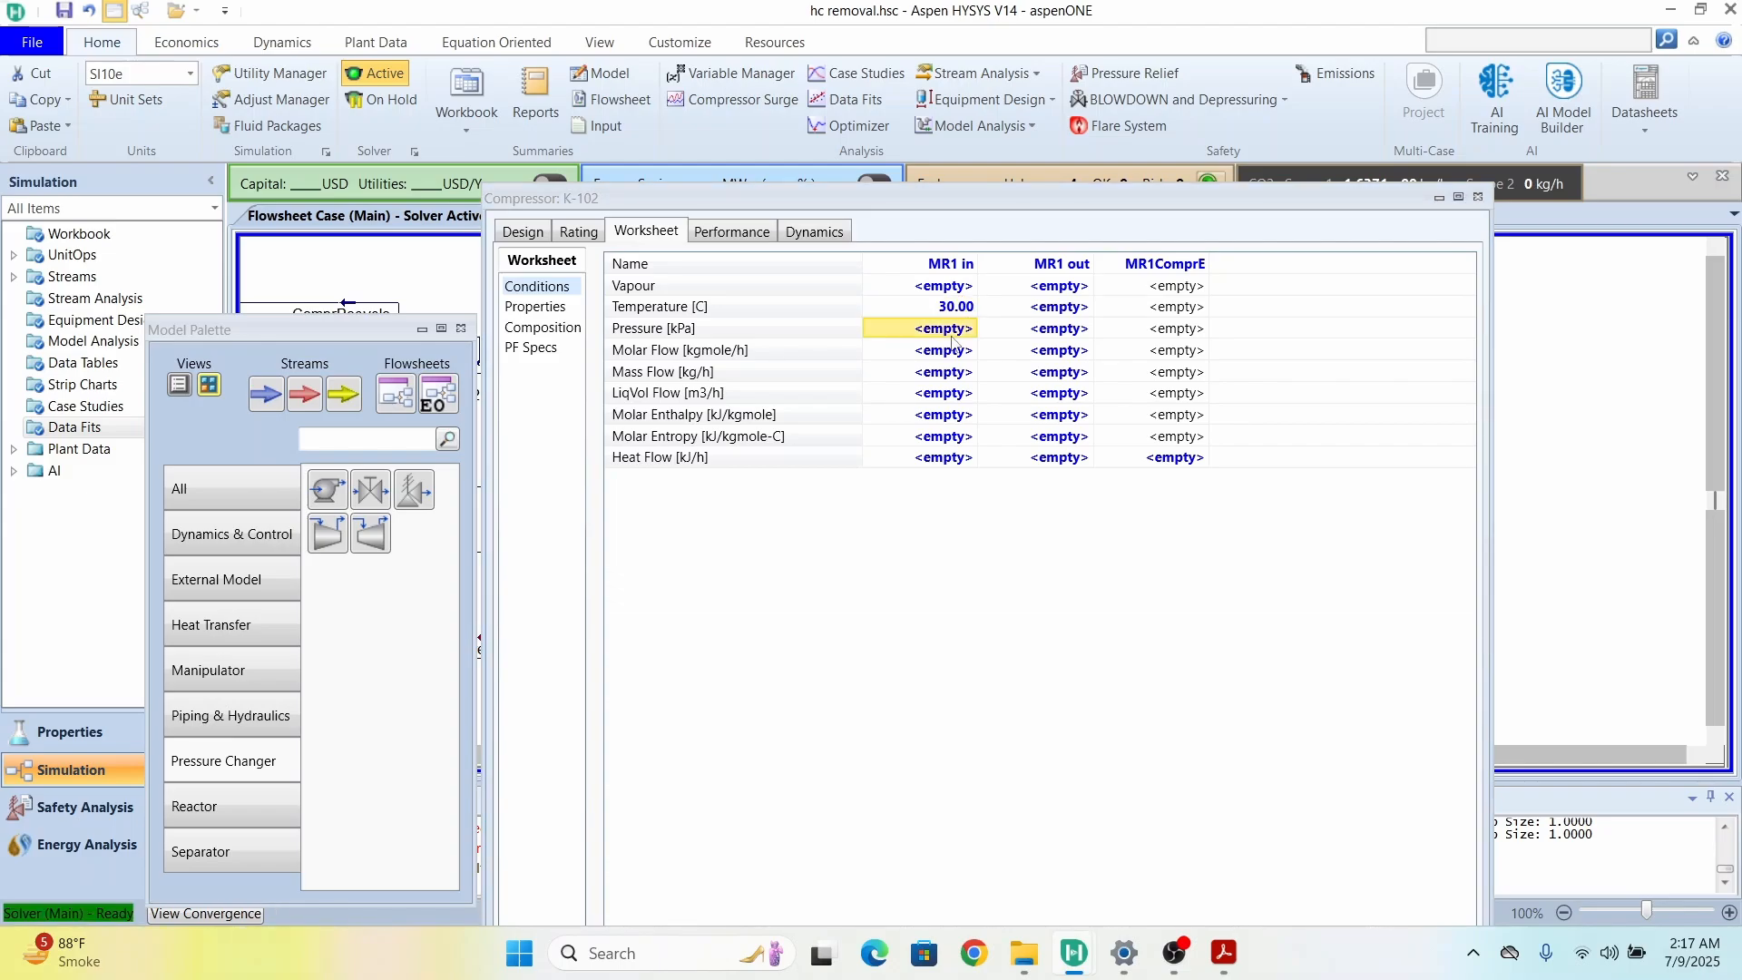
text(30)
key(Return)
click(947, 355)
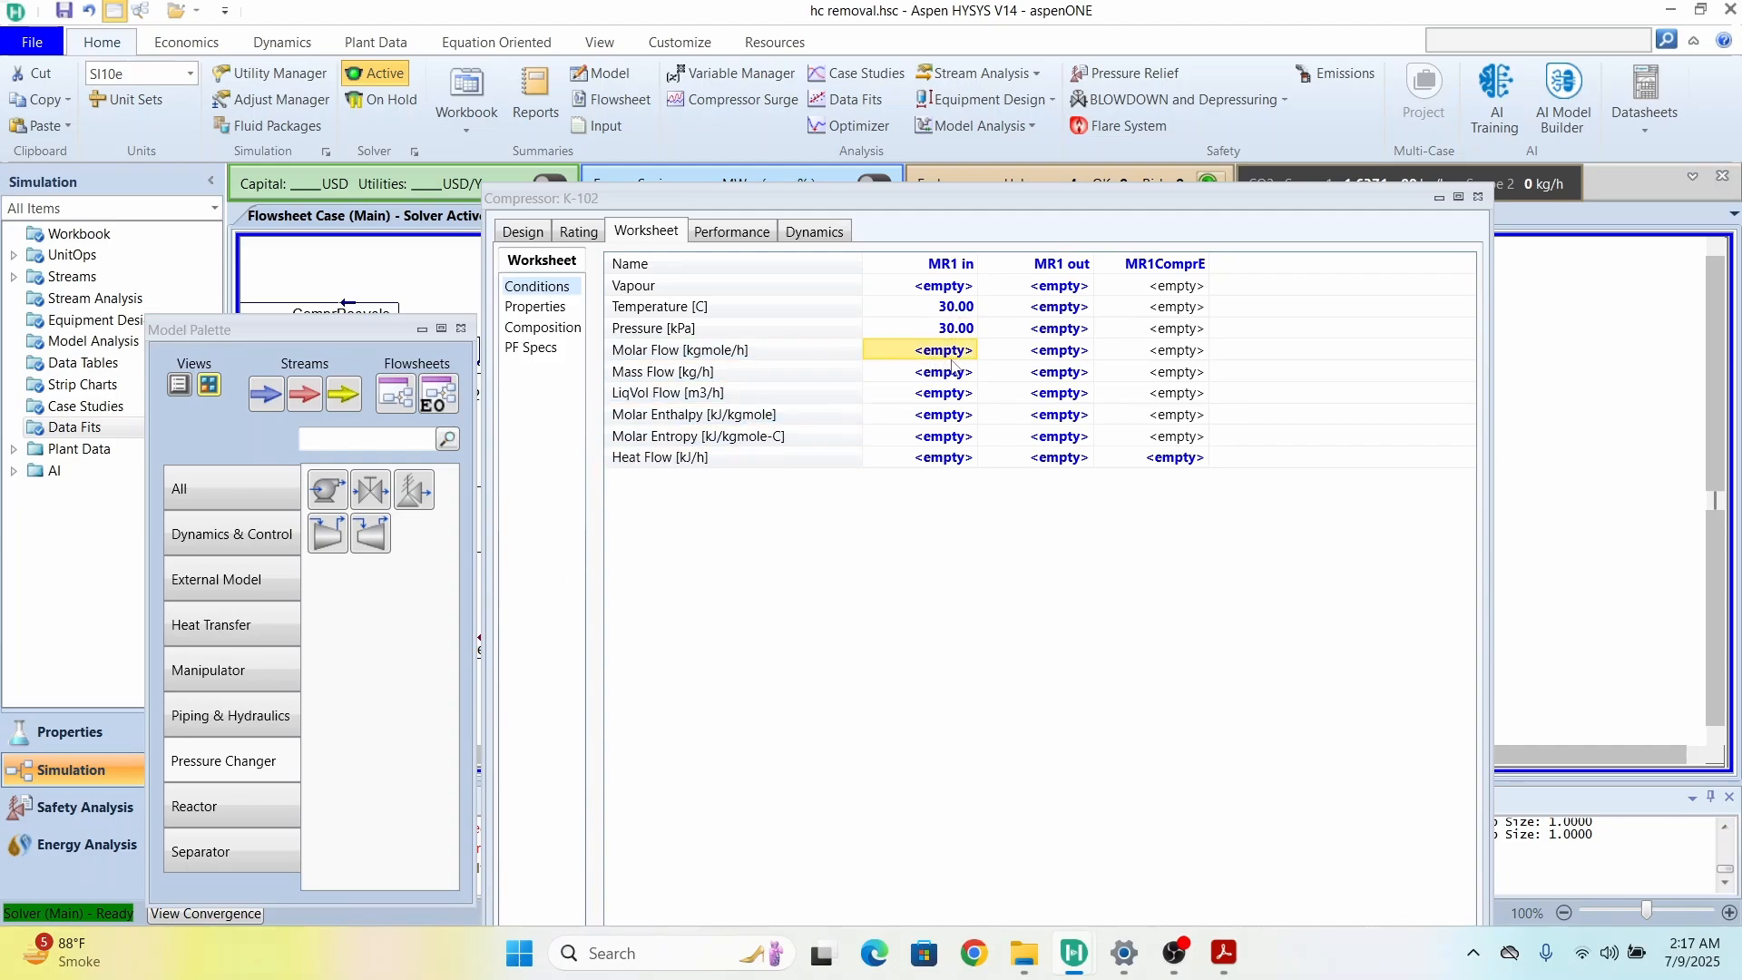
text(100)
key(Return)
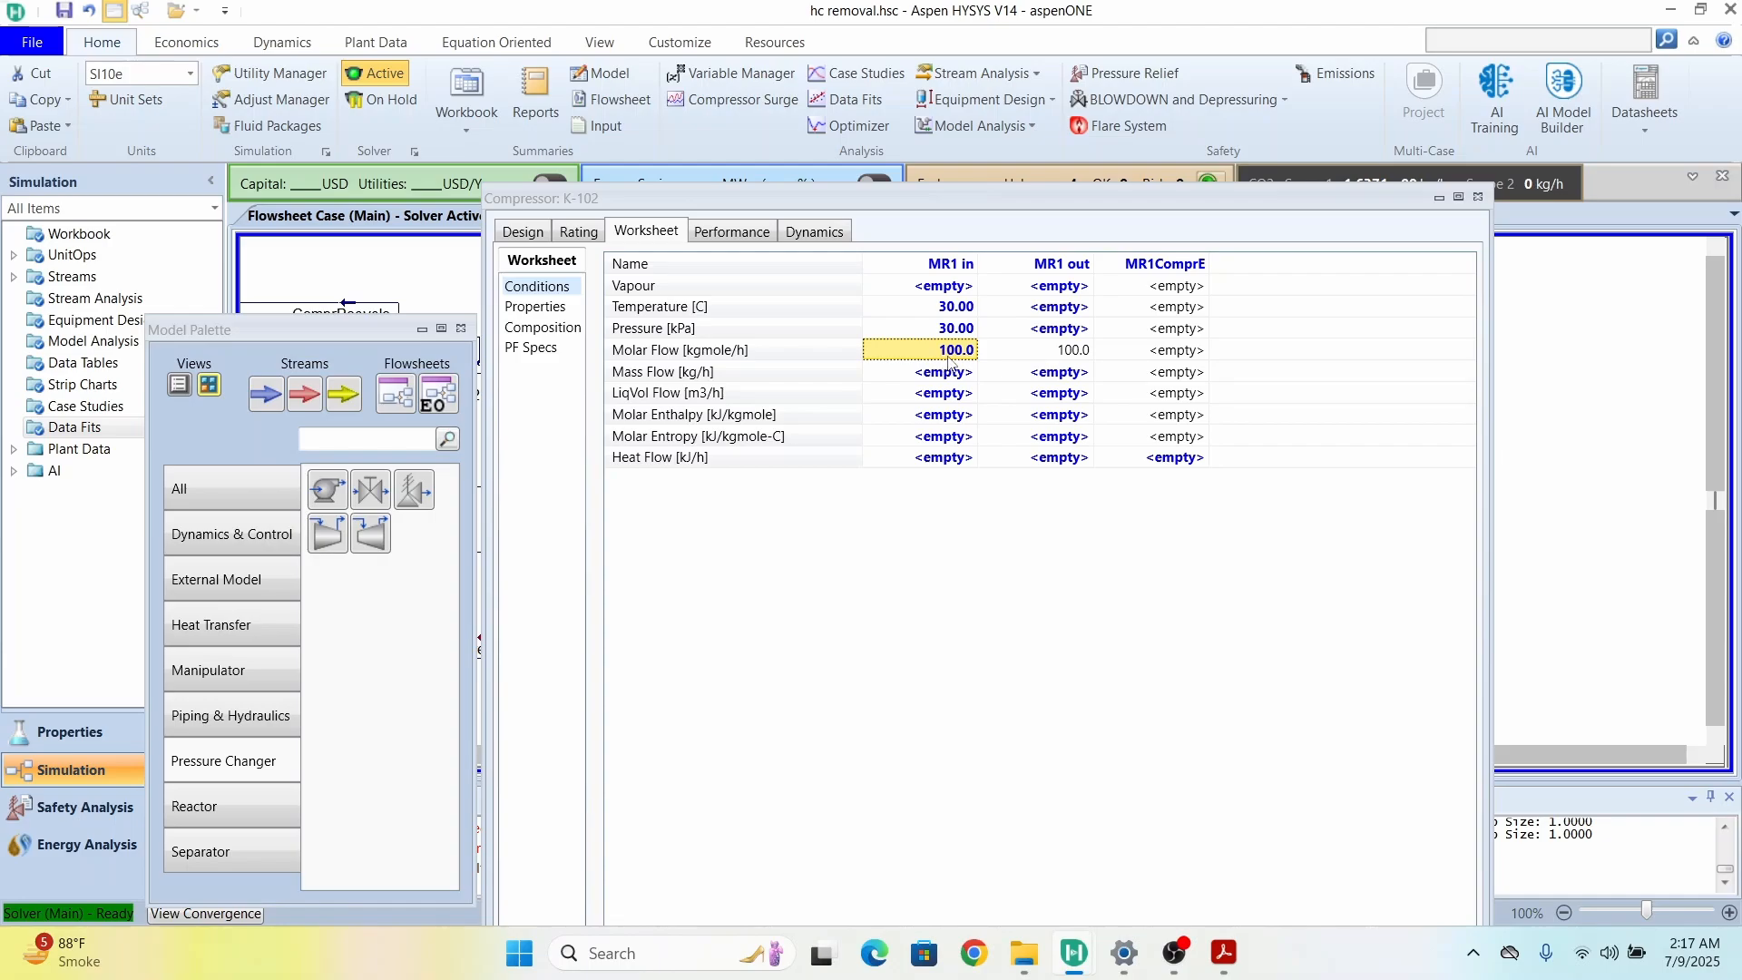
Step: Open the composition input of MR1 in and look up the methane liquefaction refrigerant composition in the Natural Gas Case Study PDF
double_click(949, 371)
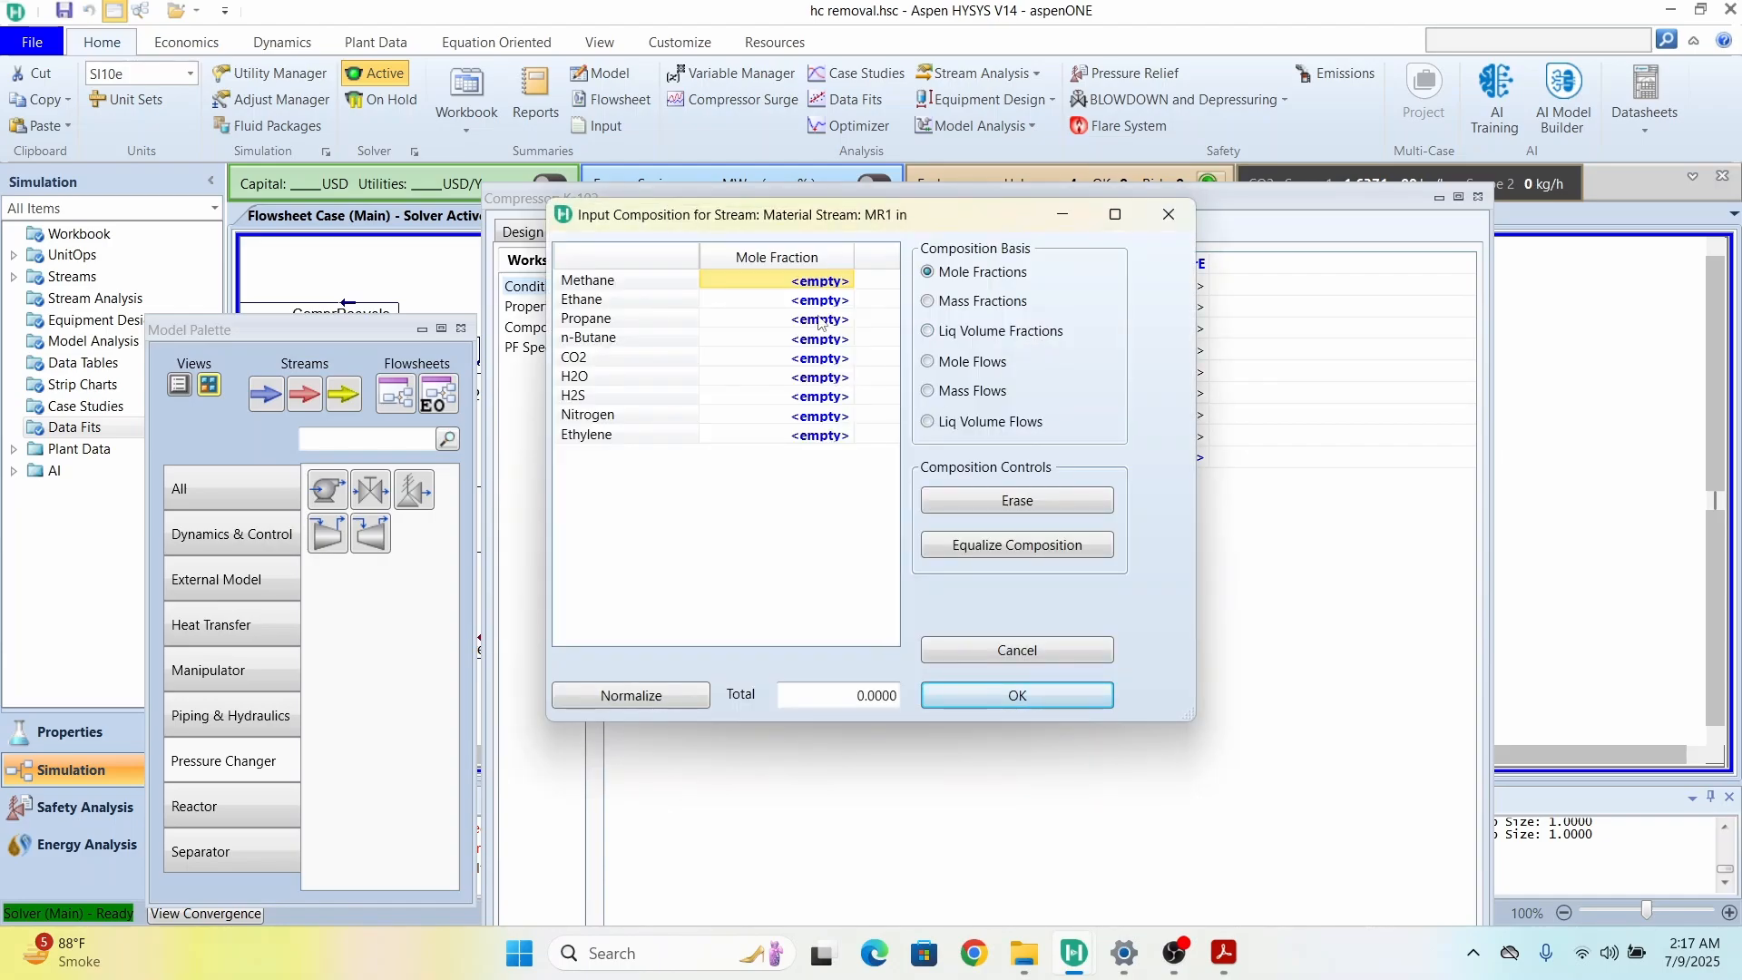
key(alt+Tab)
key(alt+Tab)
key(alt+Tab)
key(alt+Tab)
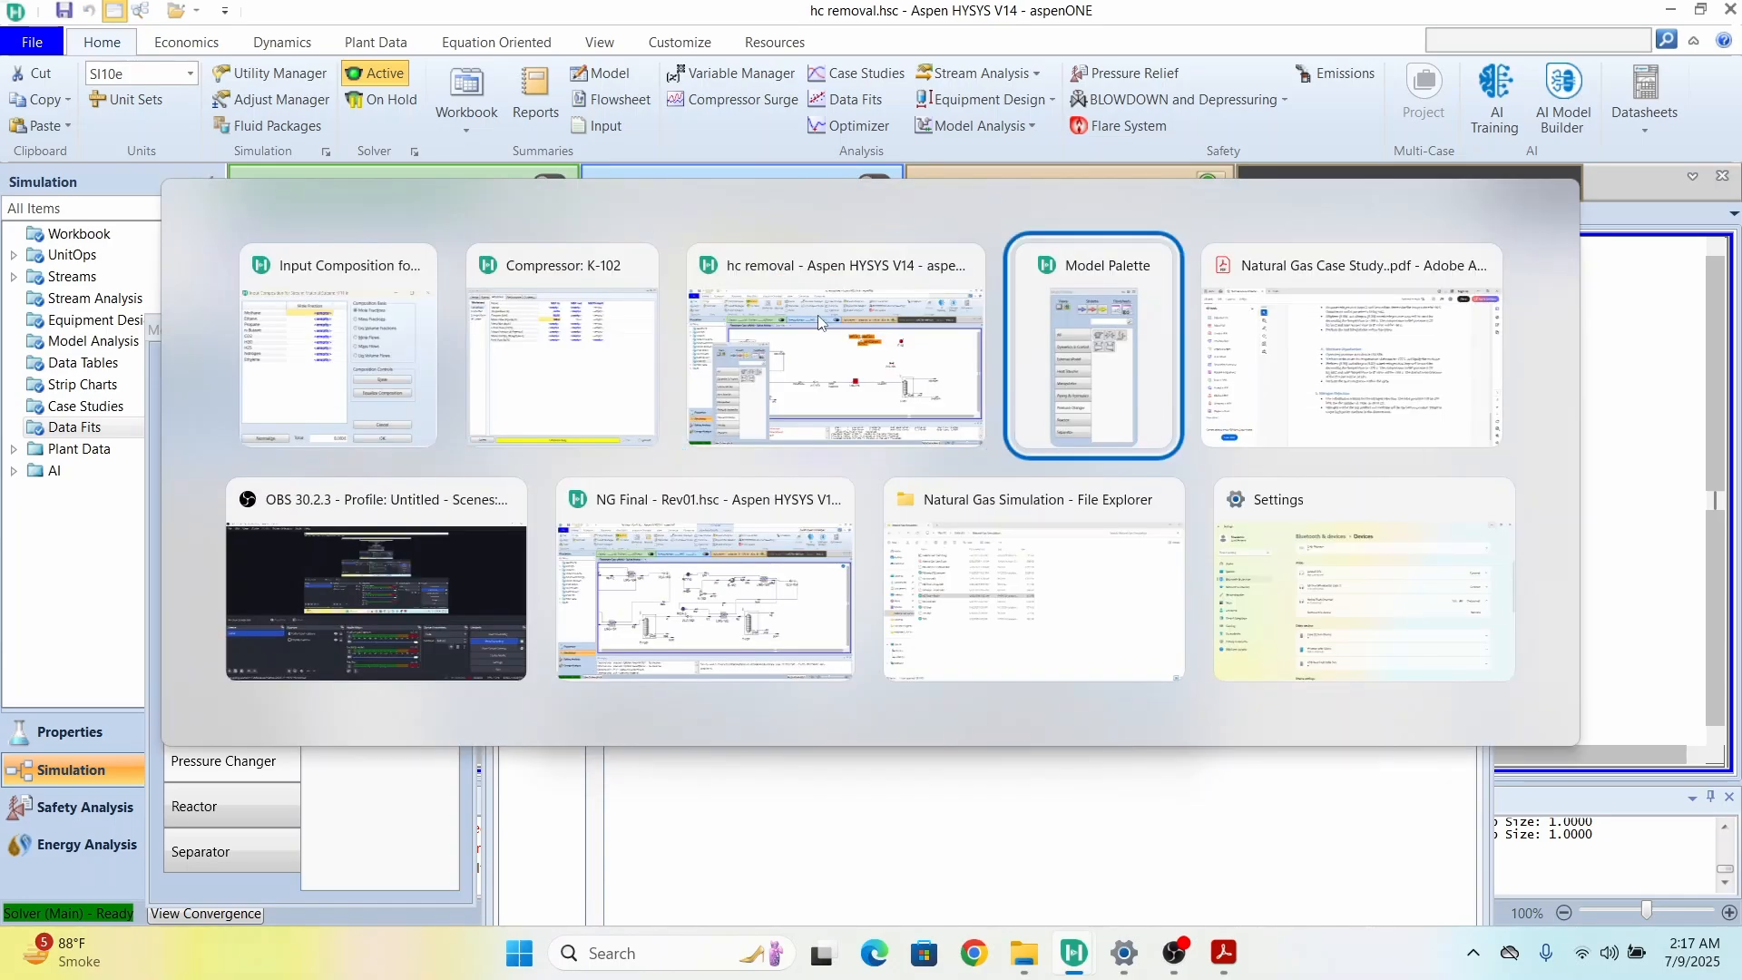
key(alt+Tab)
scroll(930, 599, down, 2)
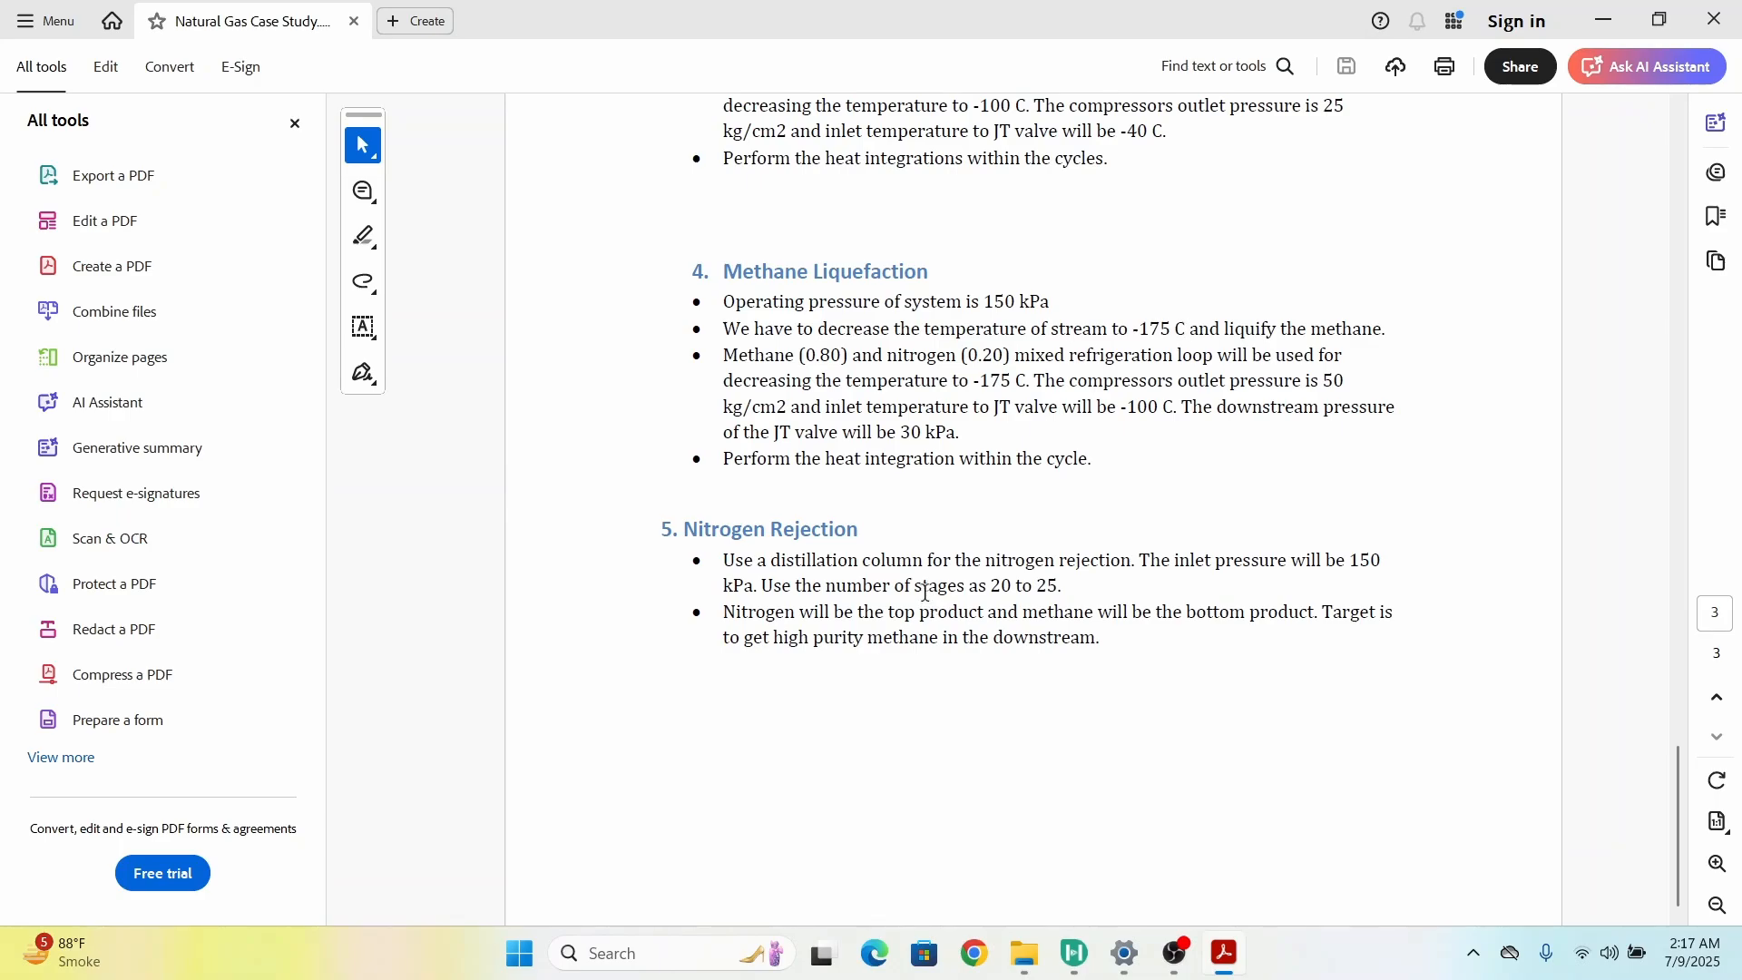
scroll(926, 591, up, 7)
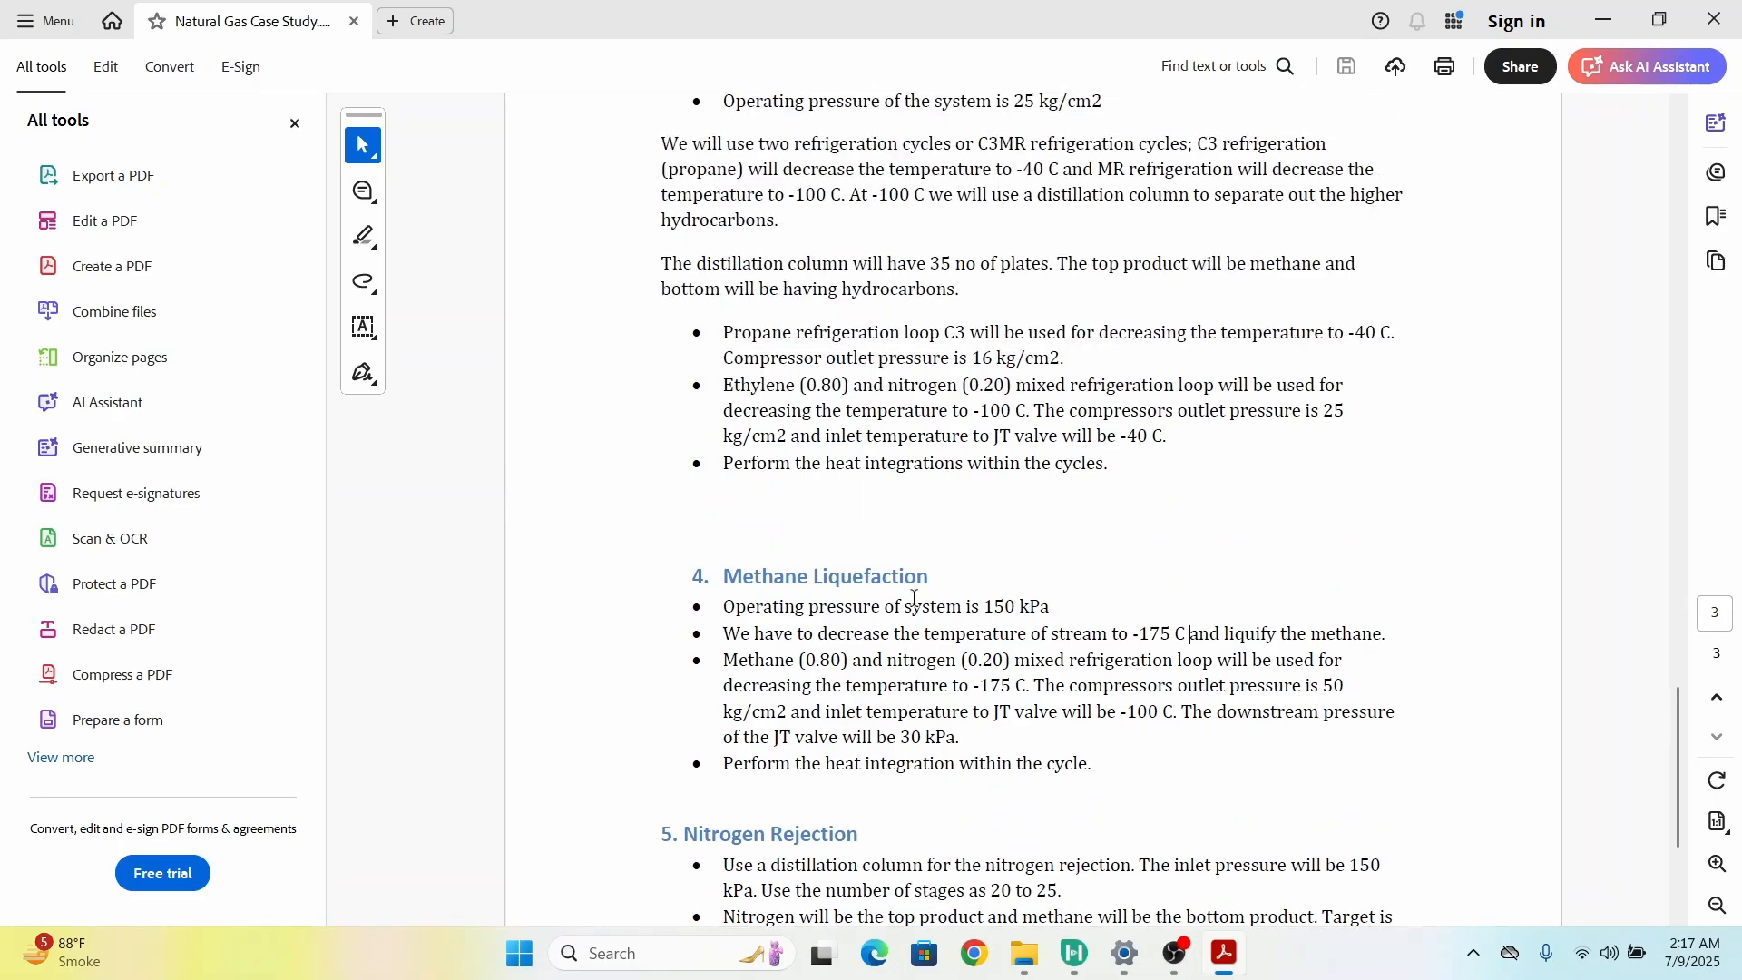
scroll(853, 513, down, 2)
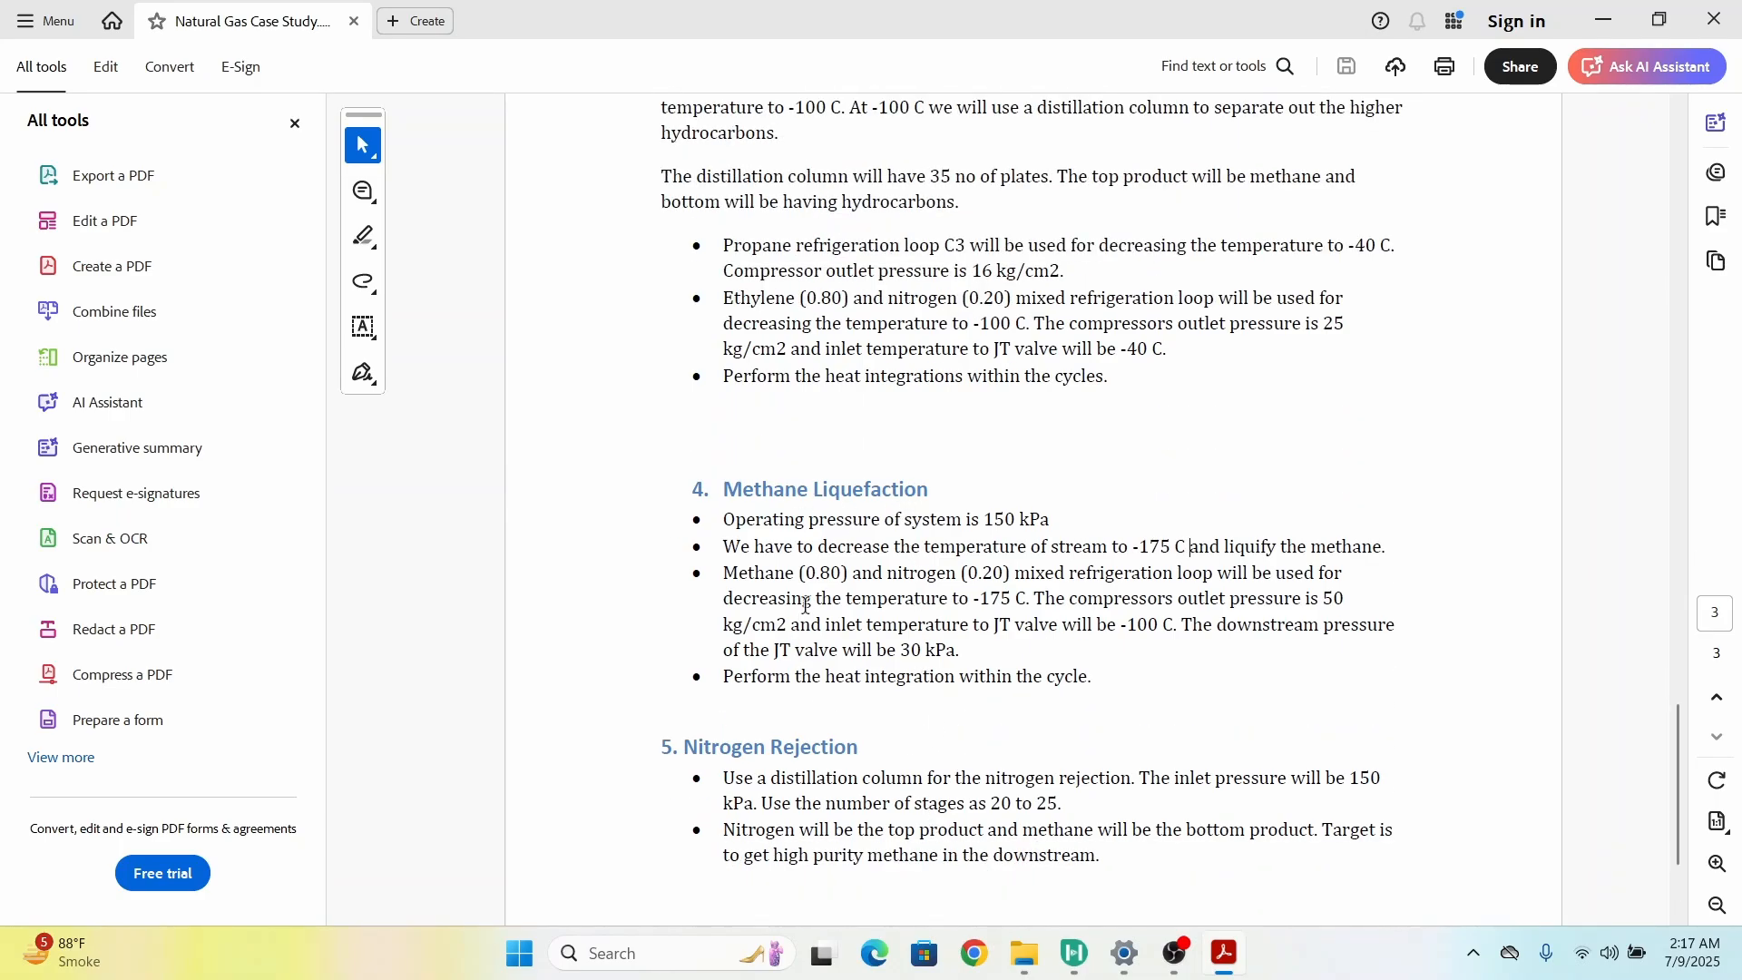
key(alt+Tab)
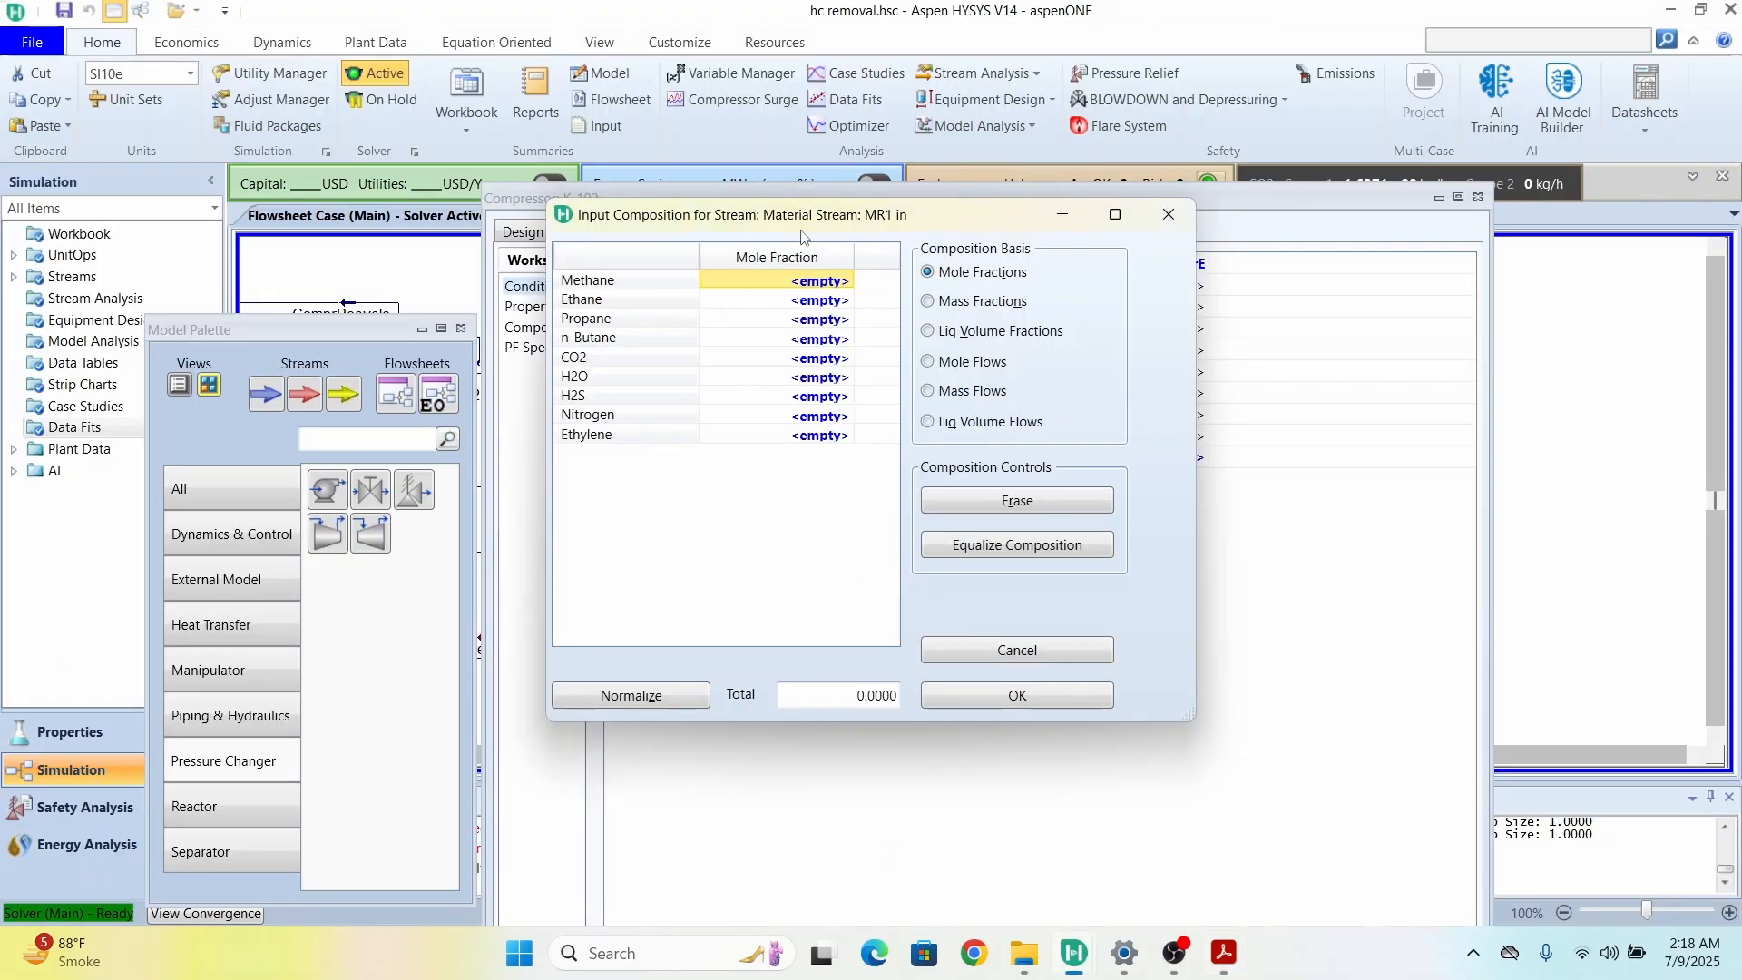
Step: Define the MR1 in composition with mole fractions of 0.80 methane and 0.20 nitrogen, and accept it
click(834, 285)
text(0.)
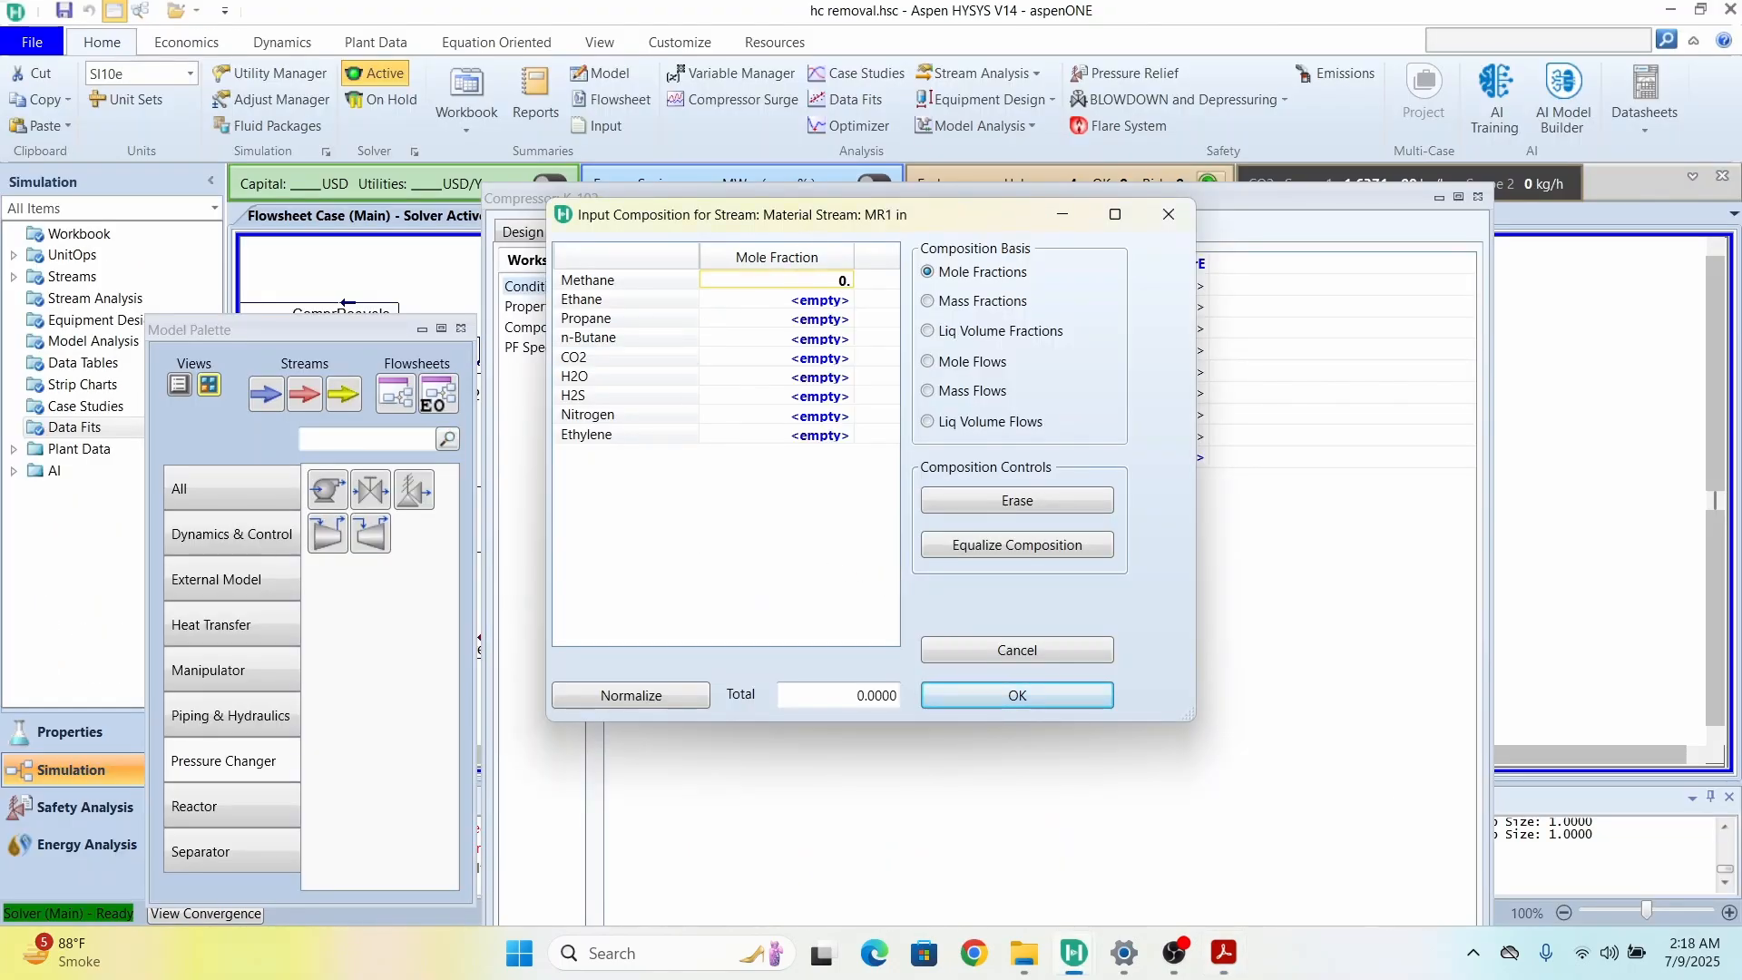
text(80)
key(Down)
key(Down)
key(Down)
key(Down)
key(Down)
key(Down)
key(Down)
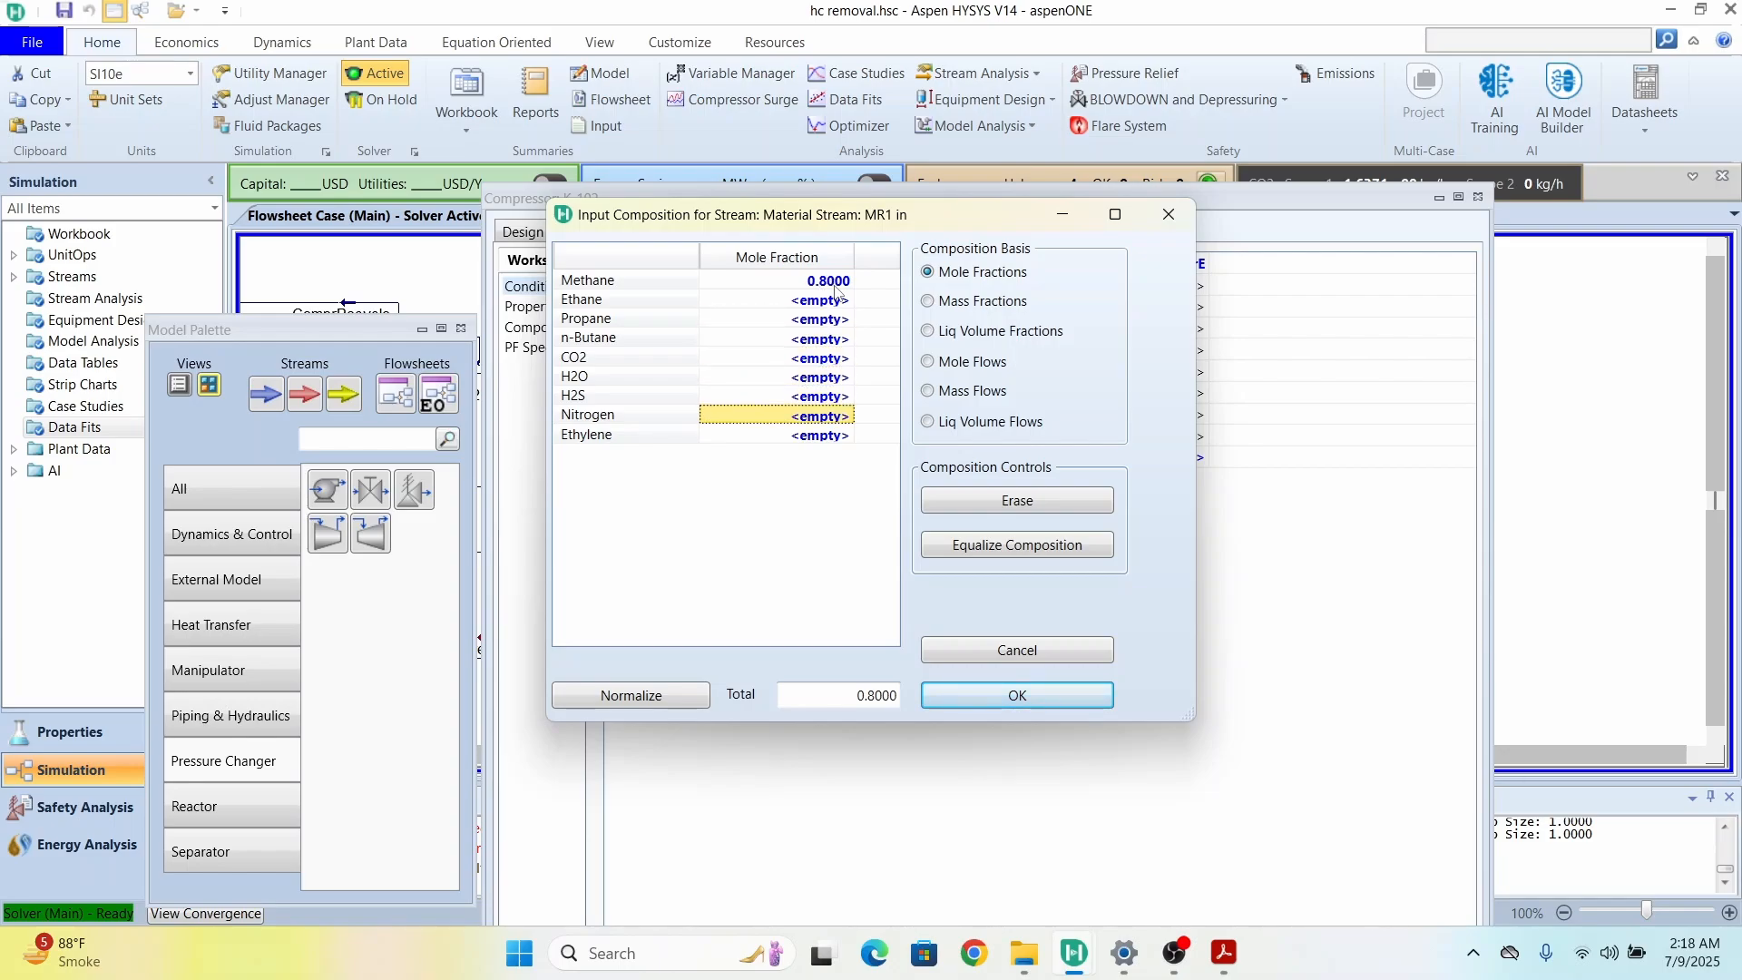
text(0.20)
key(Return)
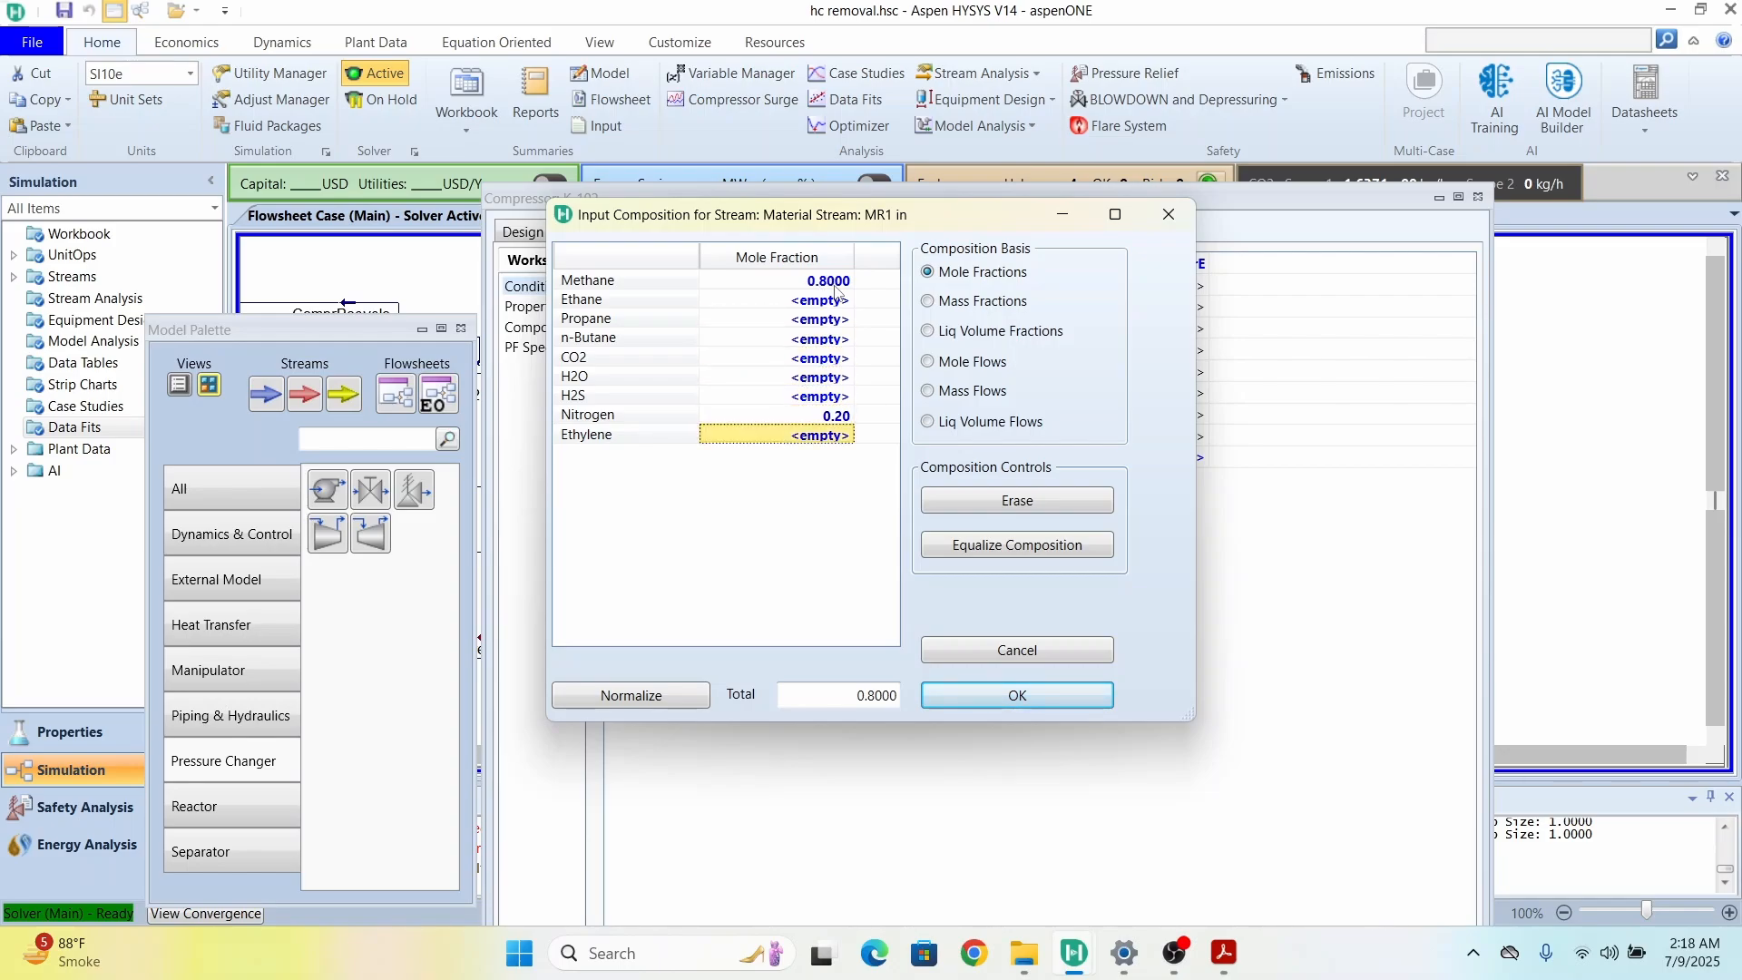
click(1051, 695)
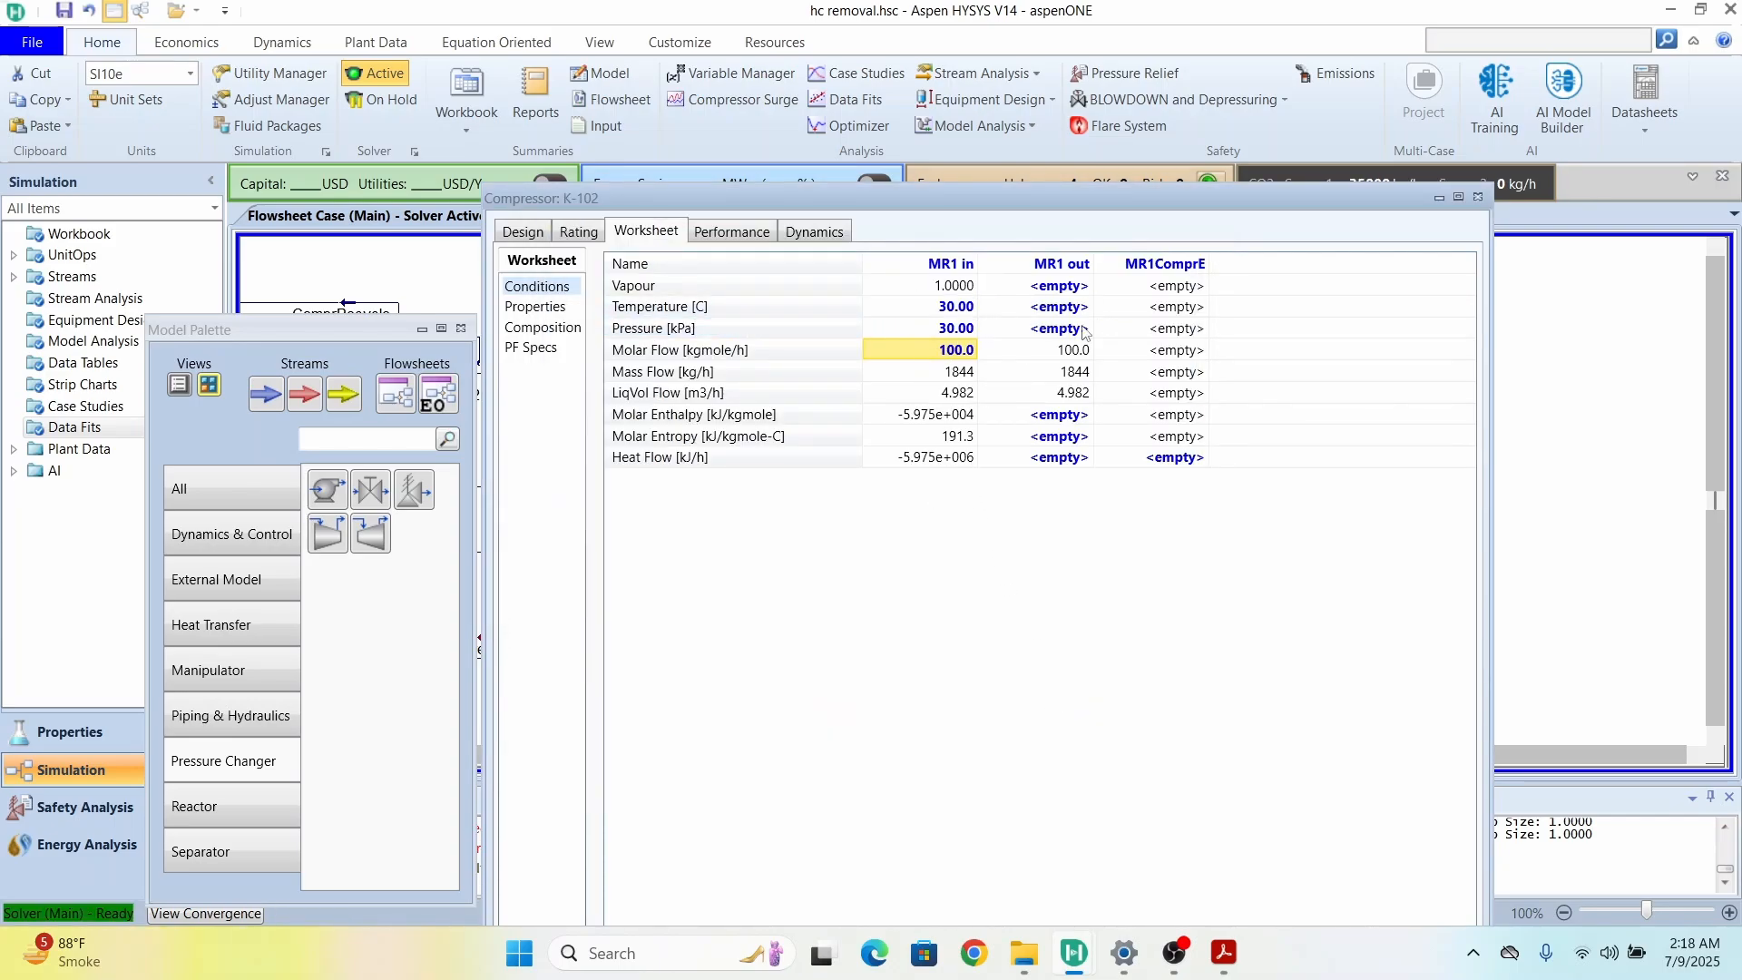
Step: Look up the methane liquefaction compressor's outlet pressure in the Natural Gas Case Study PDF, and return to HYSYS
key(alt+Tab)
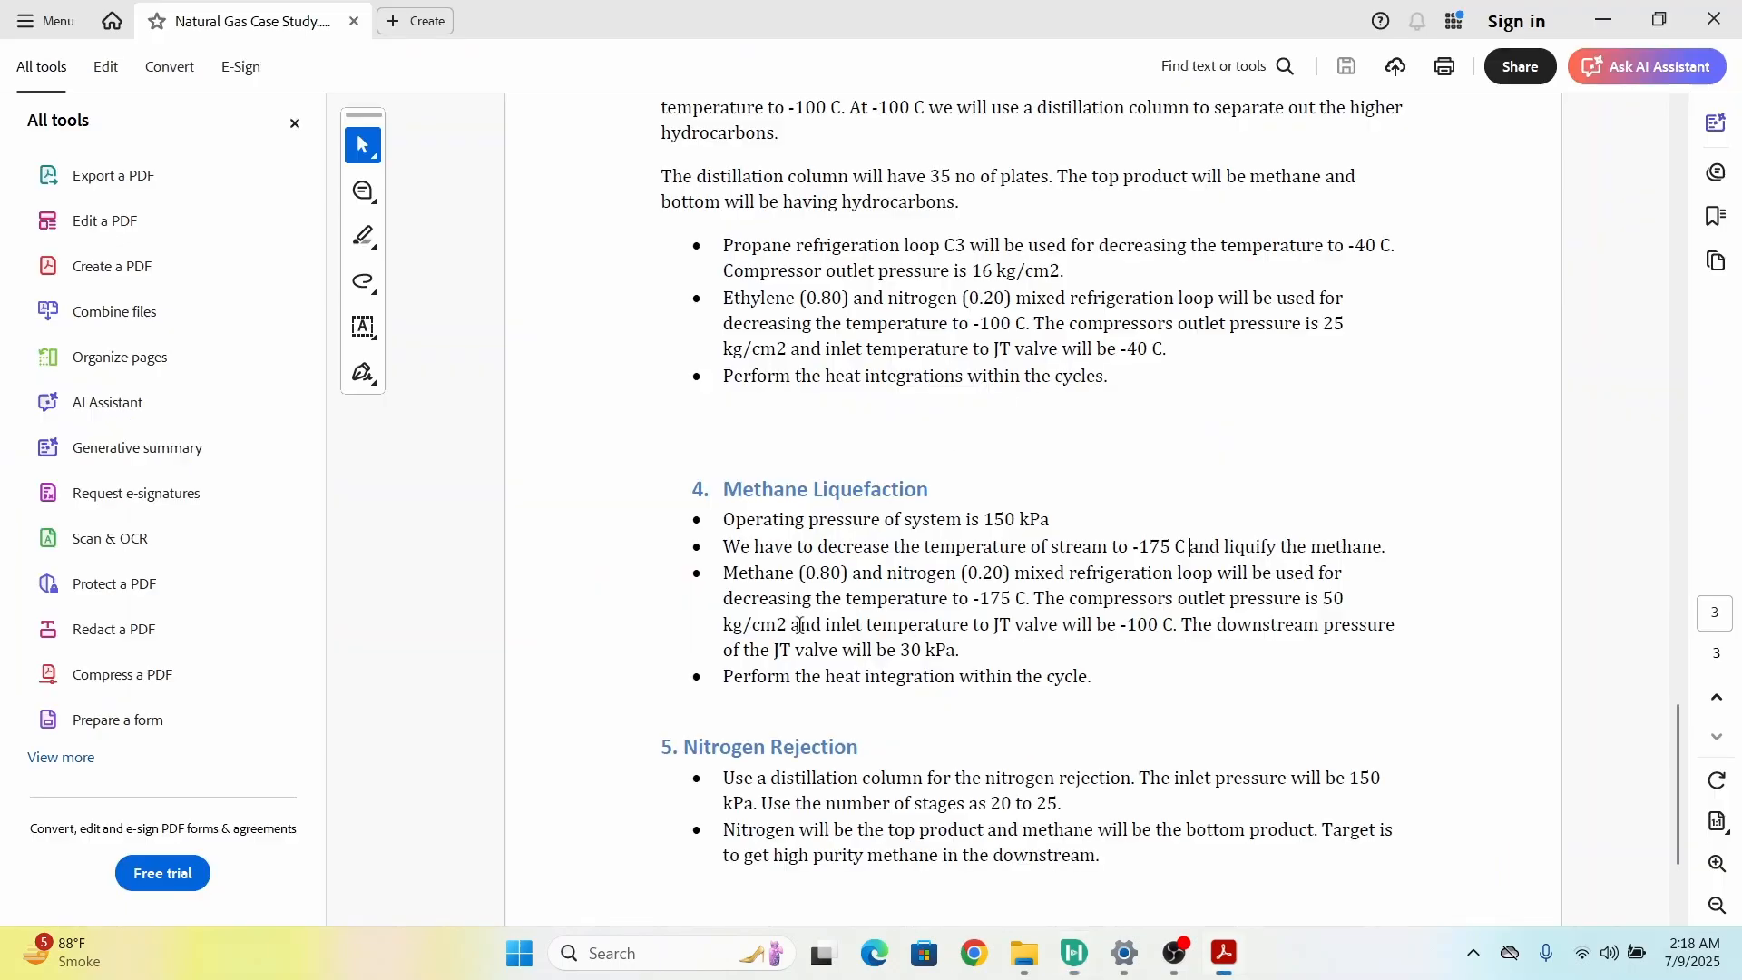
scroll(834, 667, down, 1)
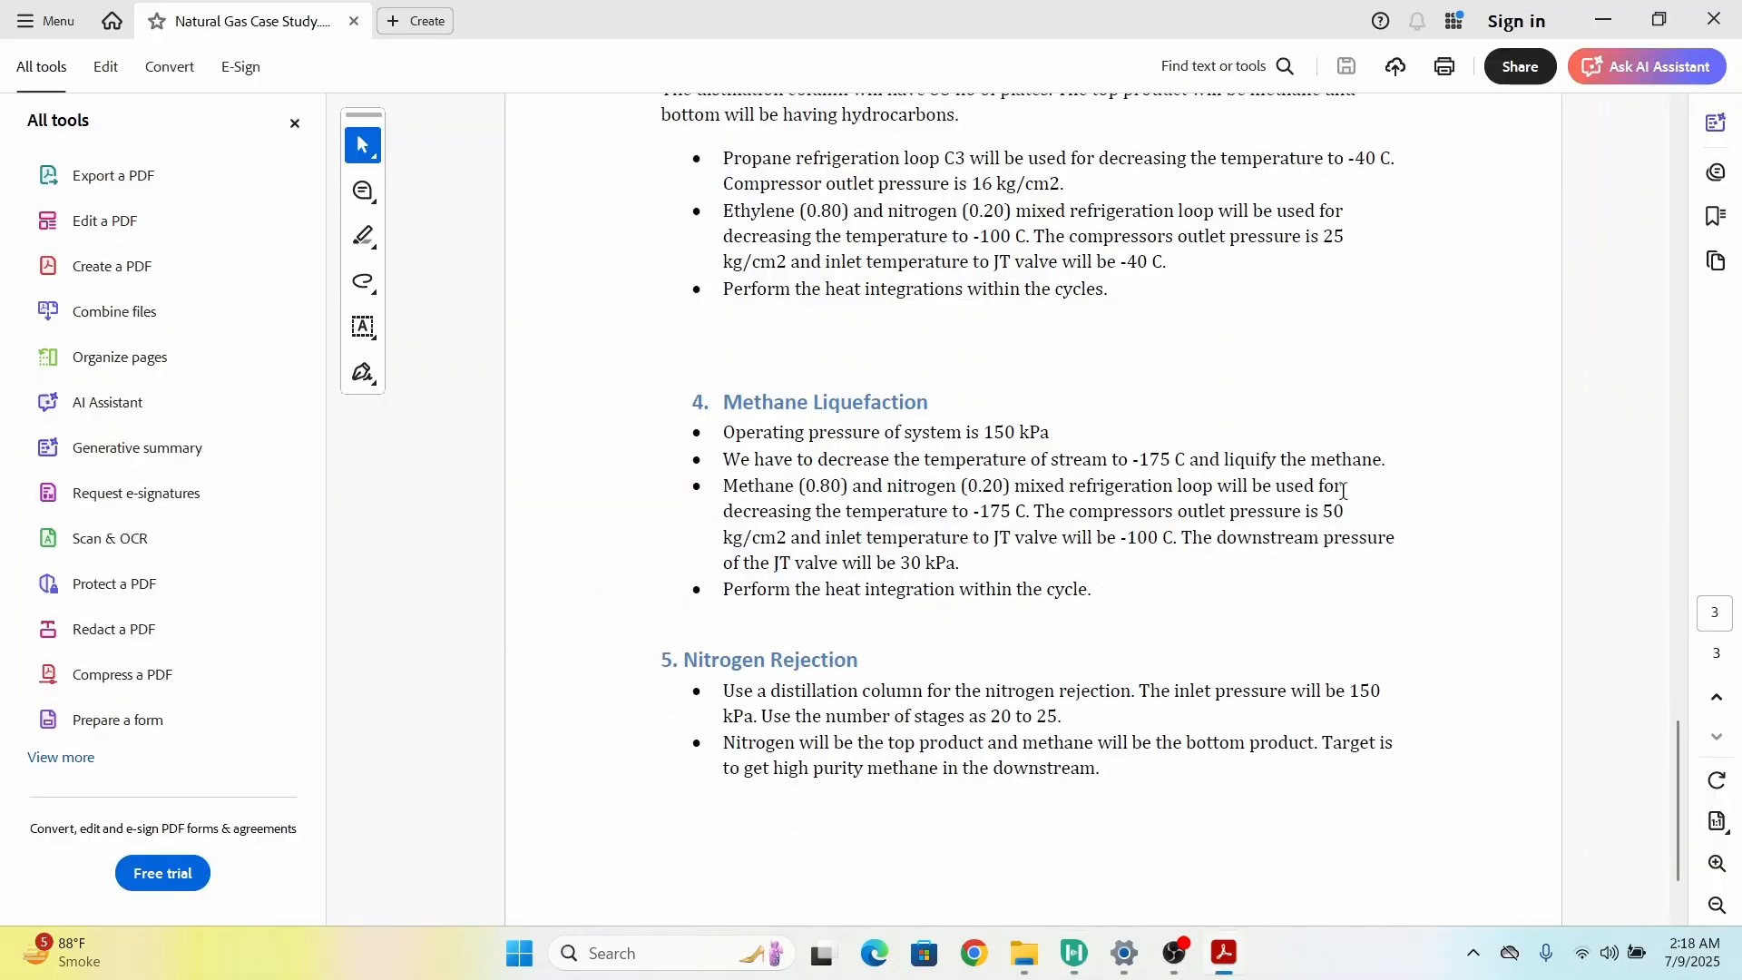
drag(1317, 511, 1345, 512)
key(alt+Tab)
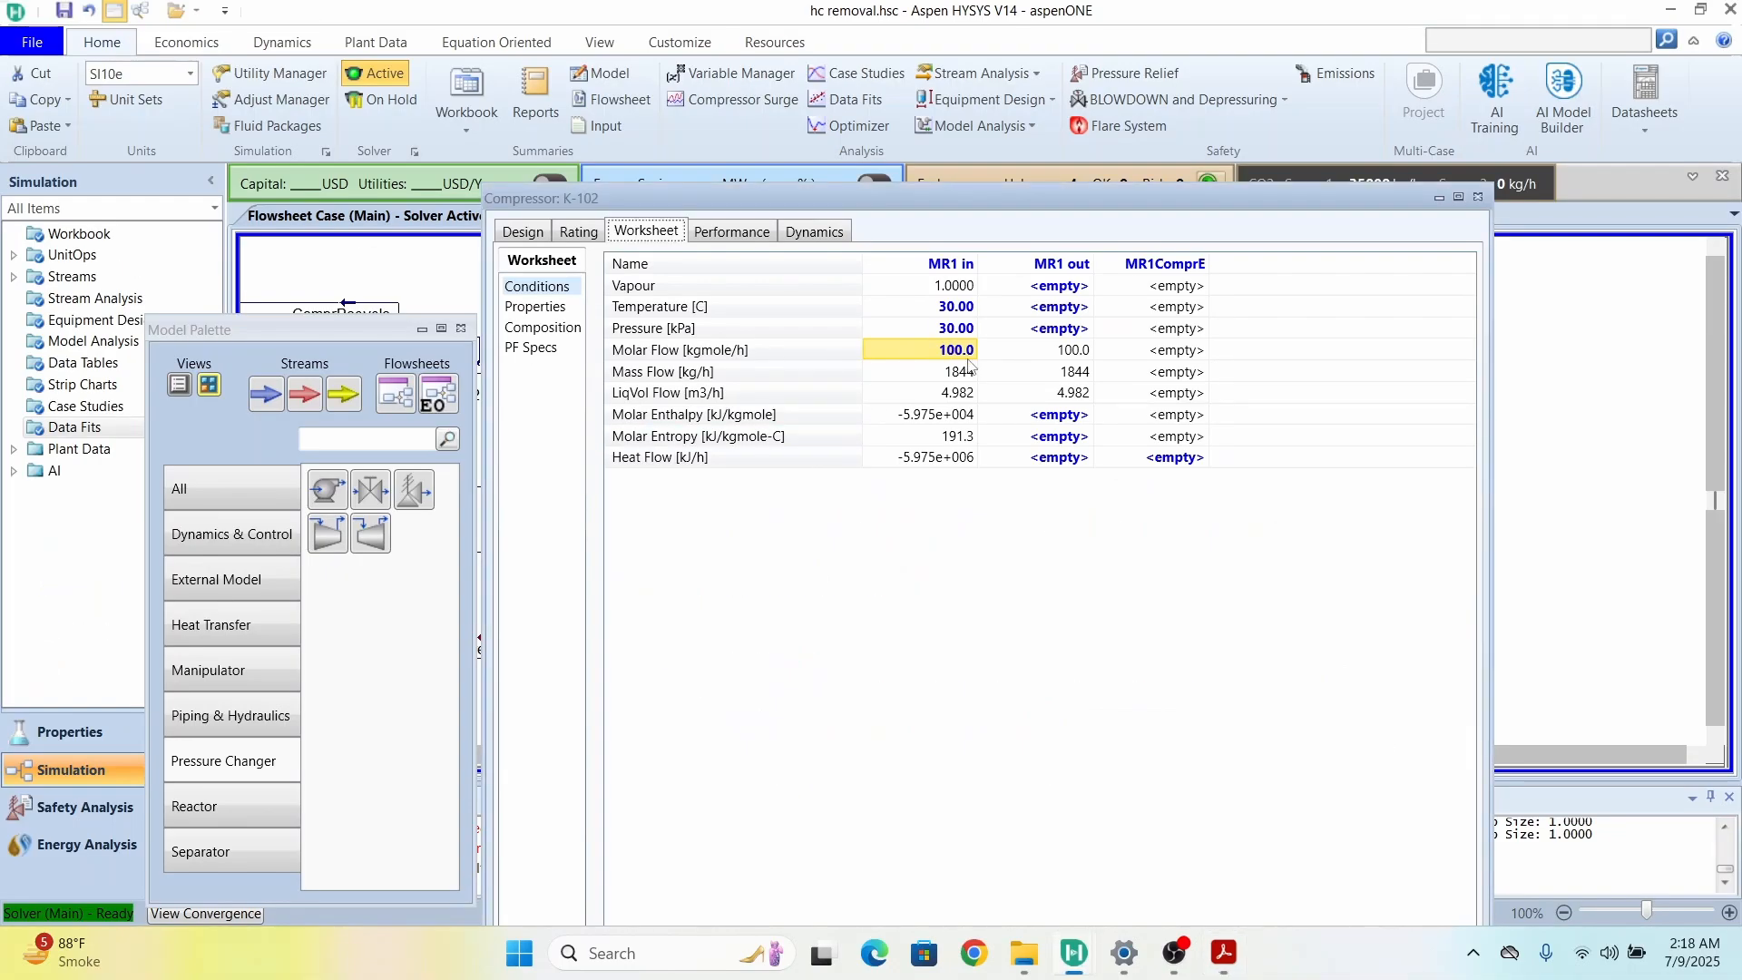
click(1068, 330)
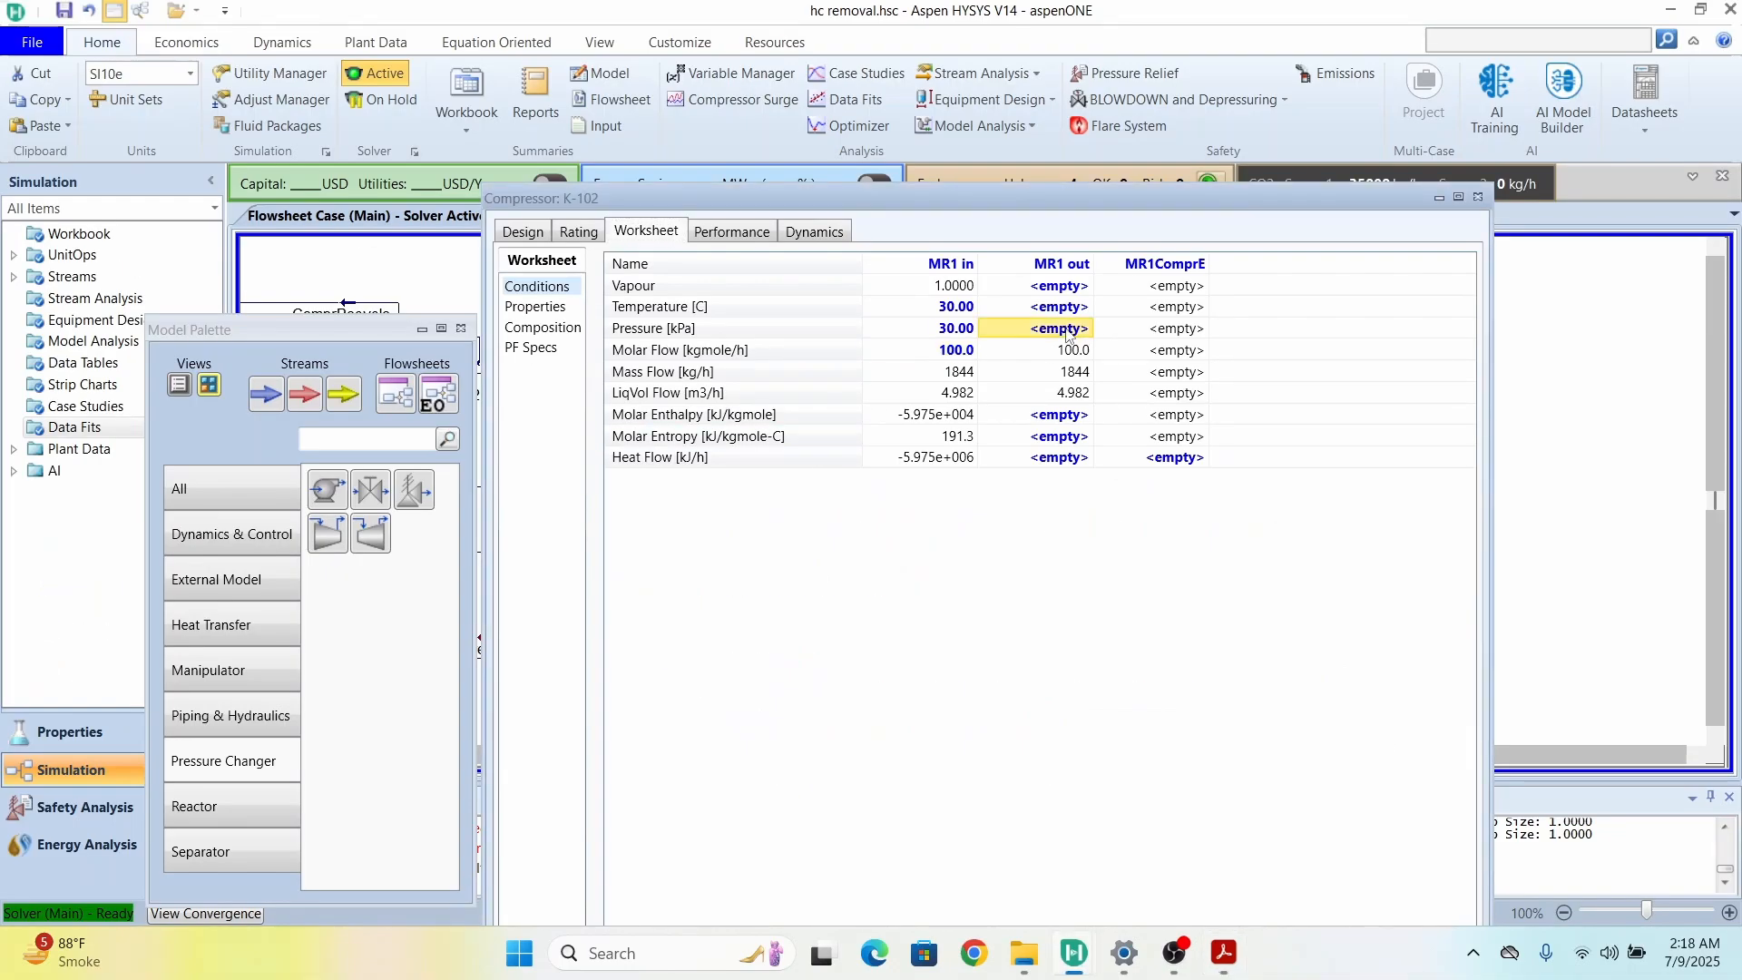
click(1069, 314)
text(50)
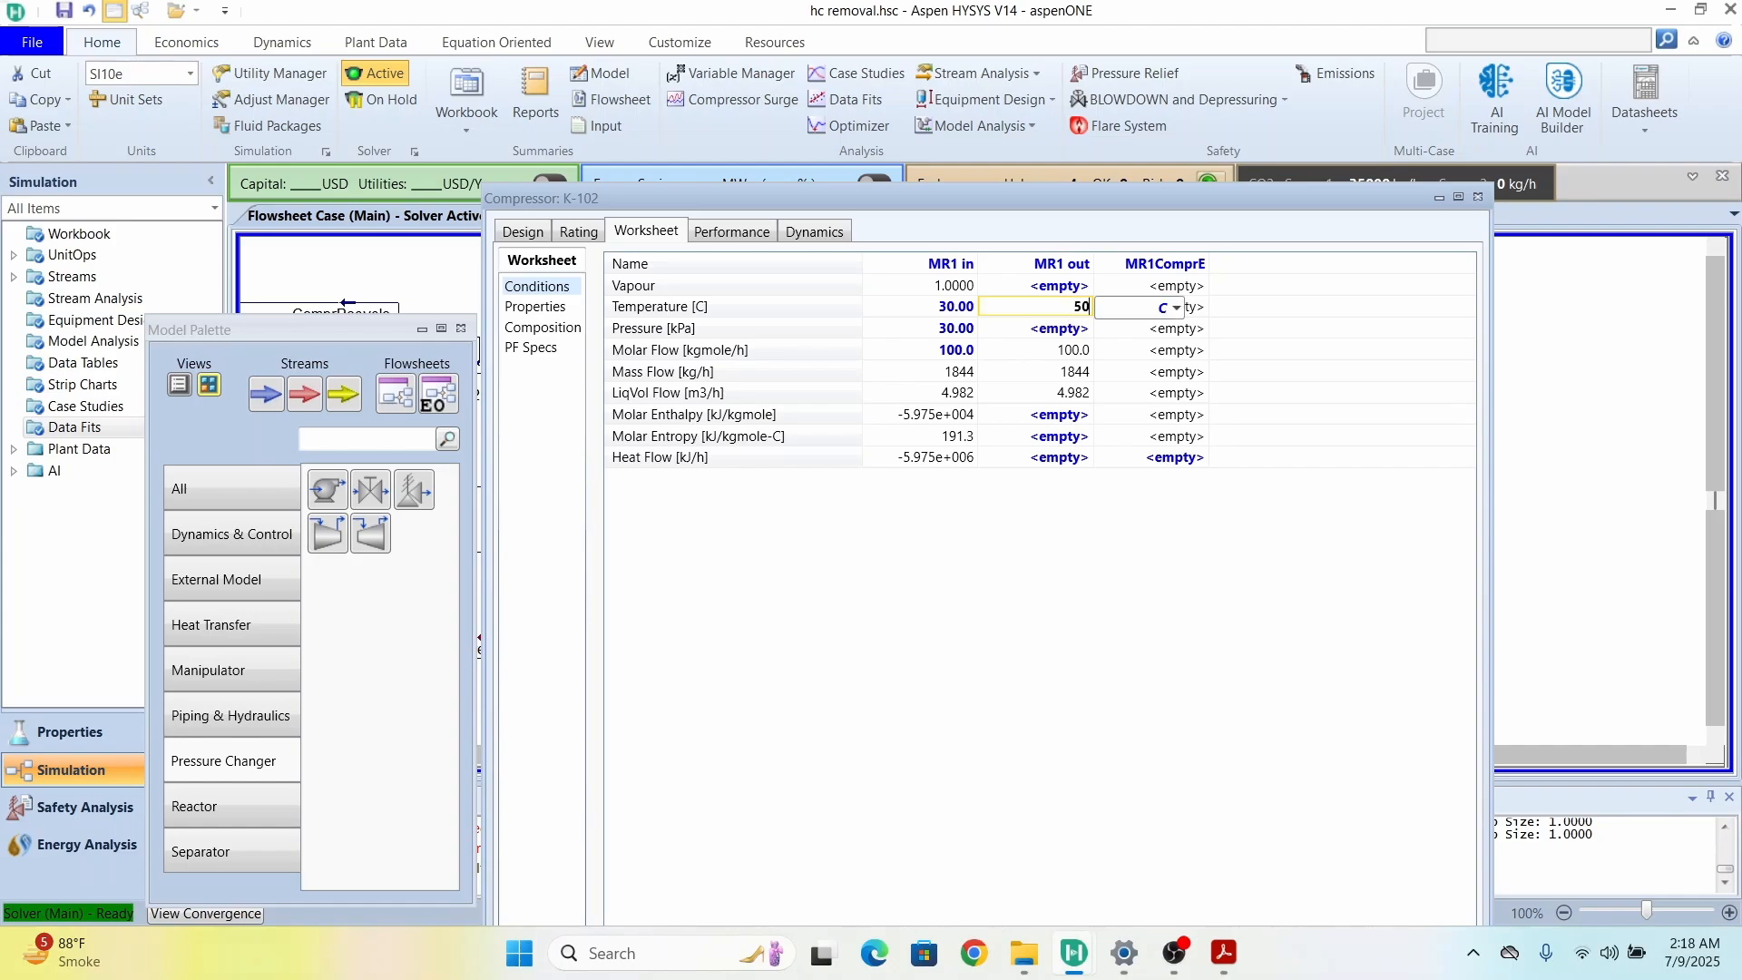
click(1177, 309)
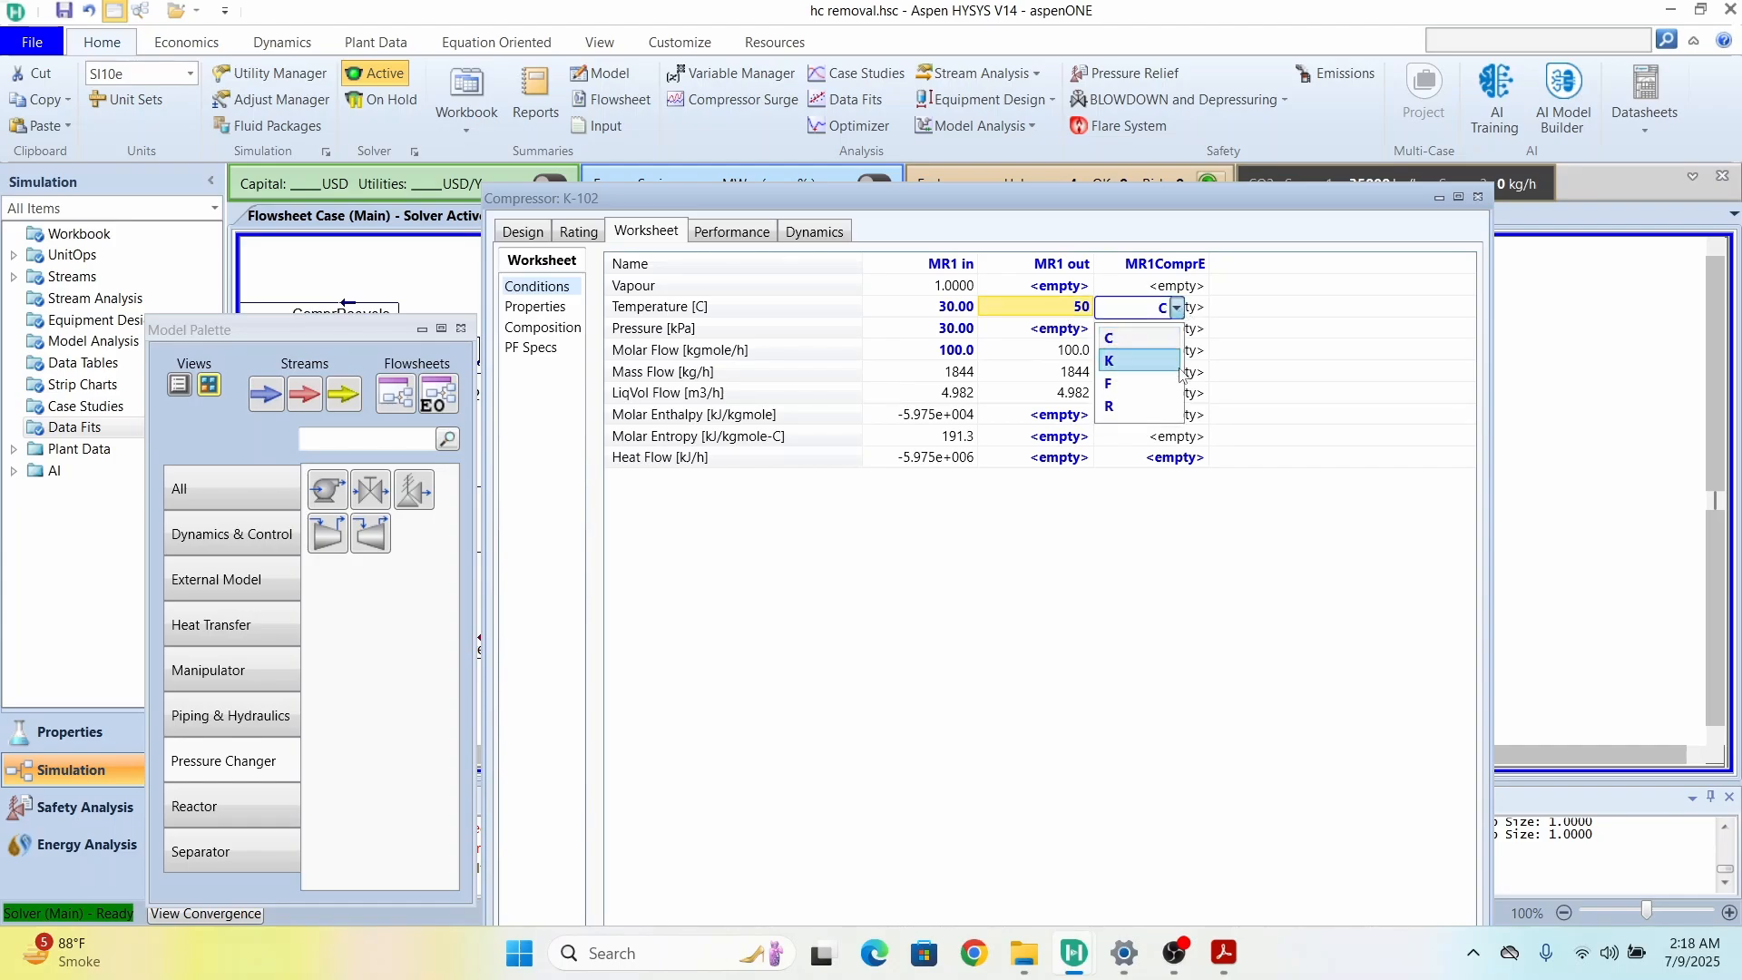
click(1080, 310)
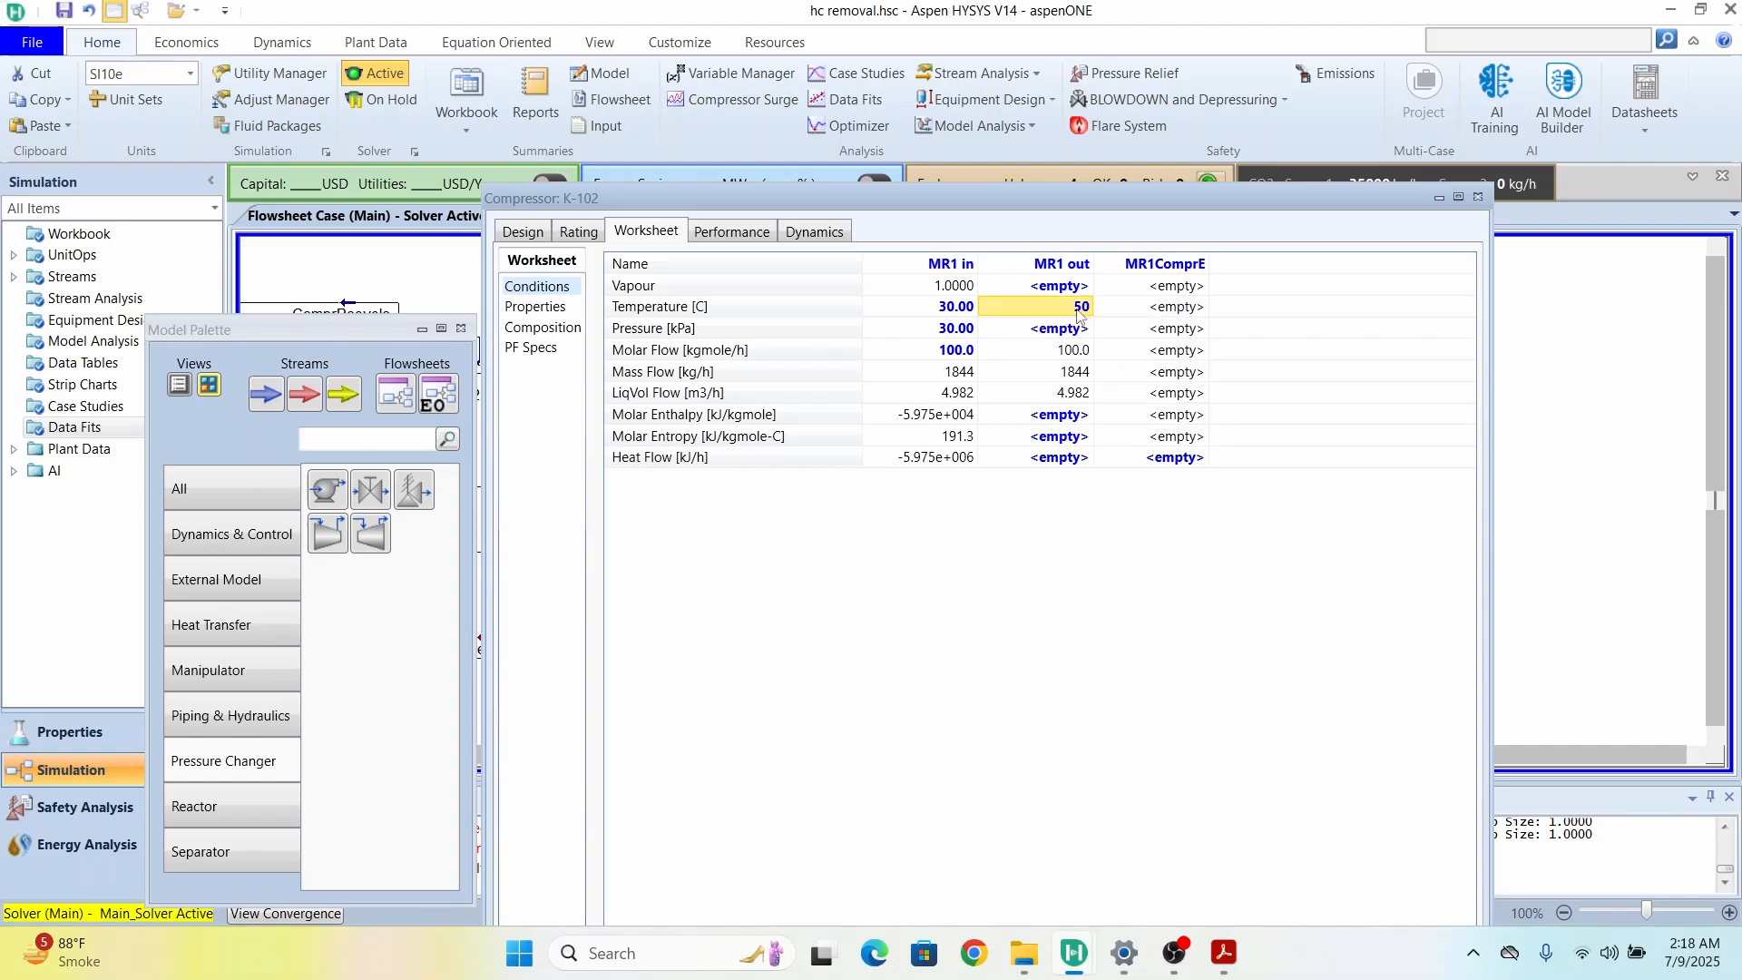
Step: Set the MR1 out stream's pressure to 50 kg/cm2 and close compressor K-102
click(1066, 332)
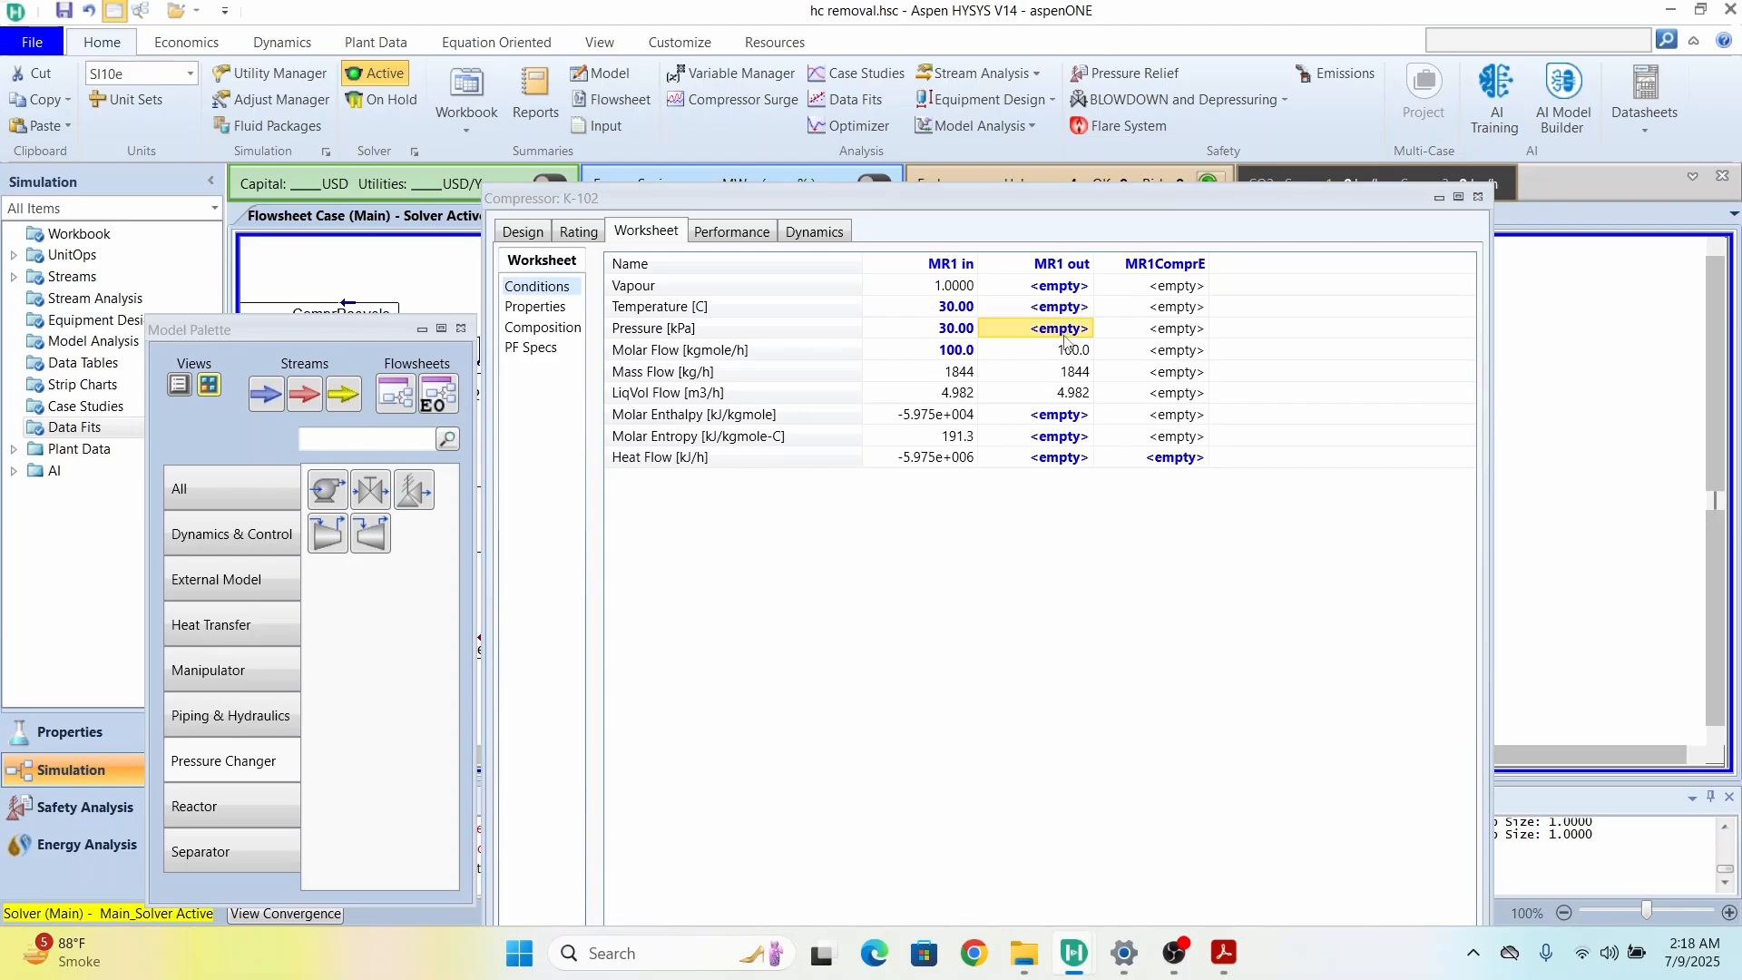
text(50)
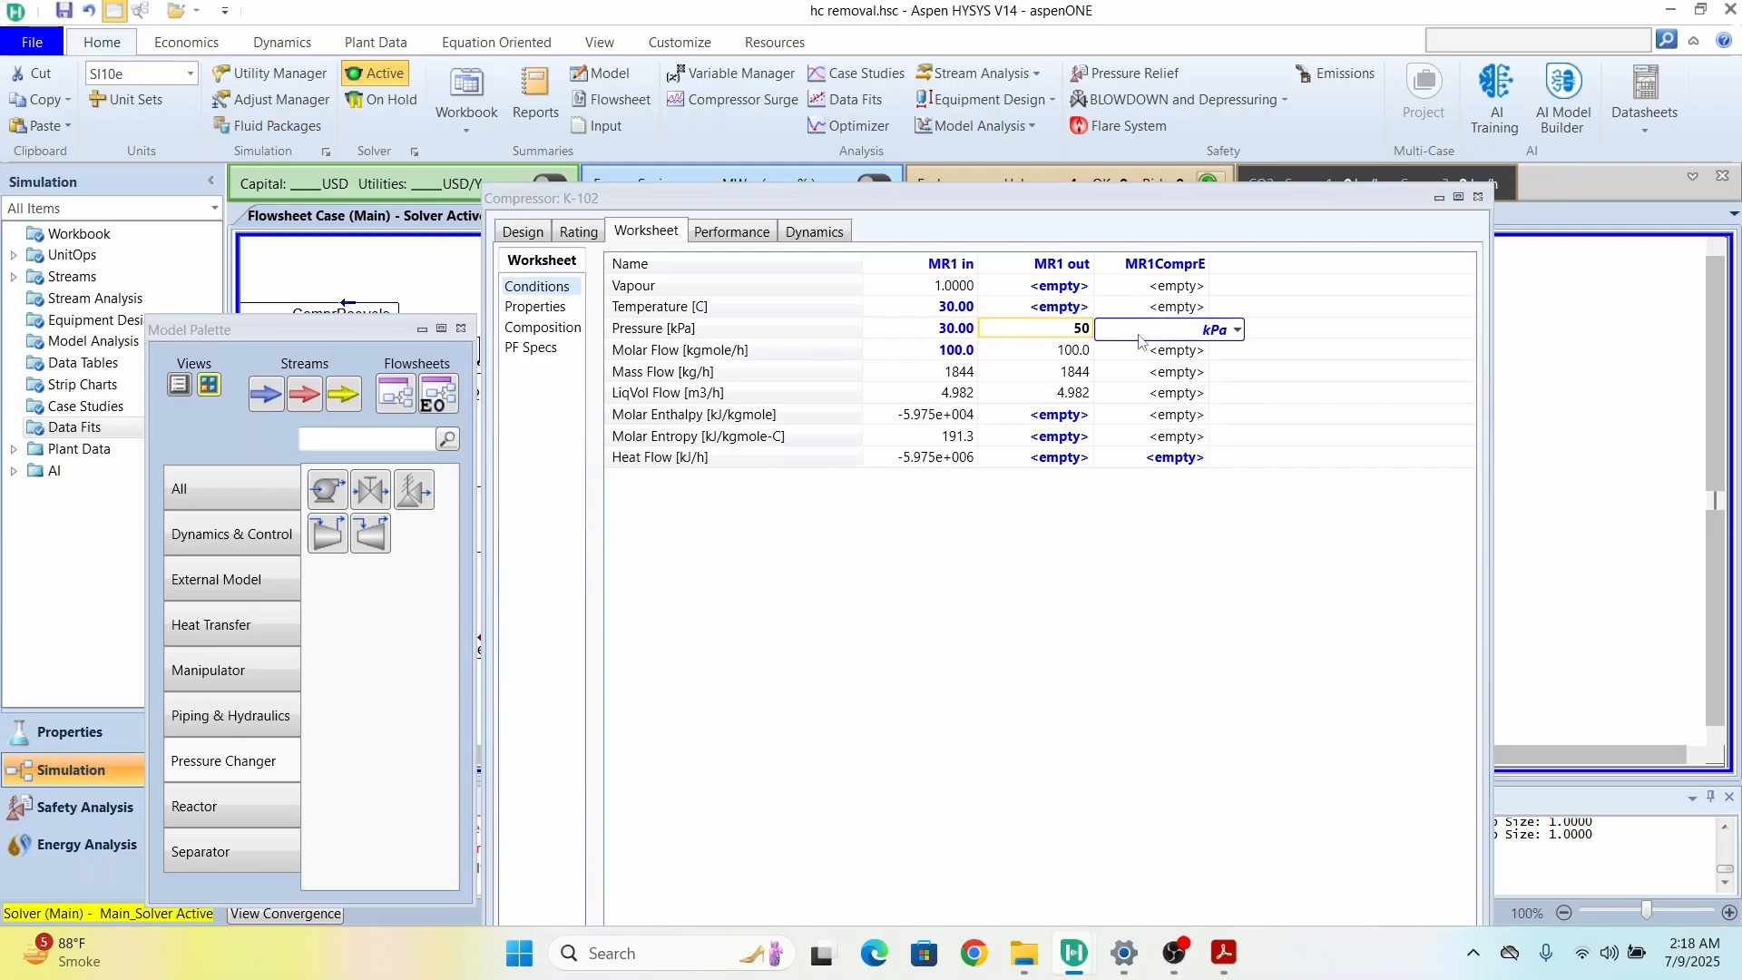
click(1237, 330)
click(1169, 572)
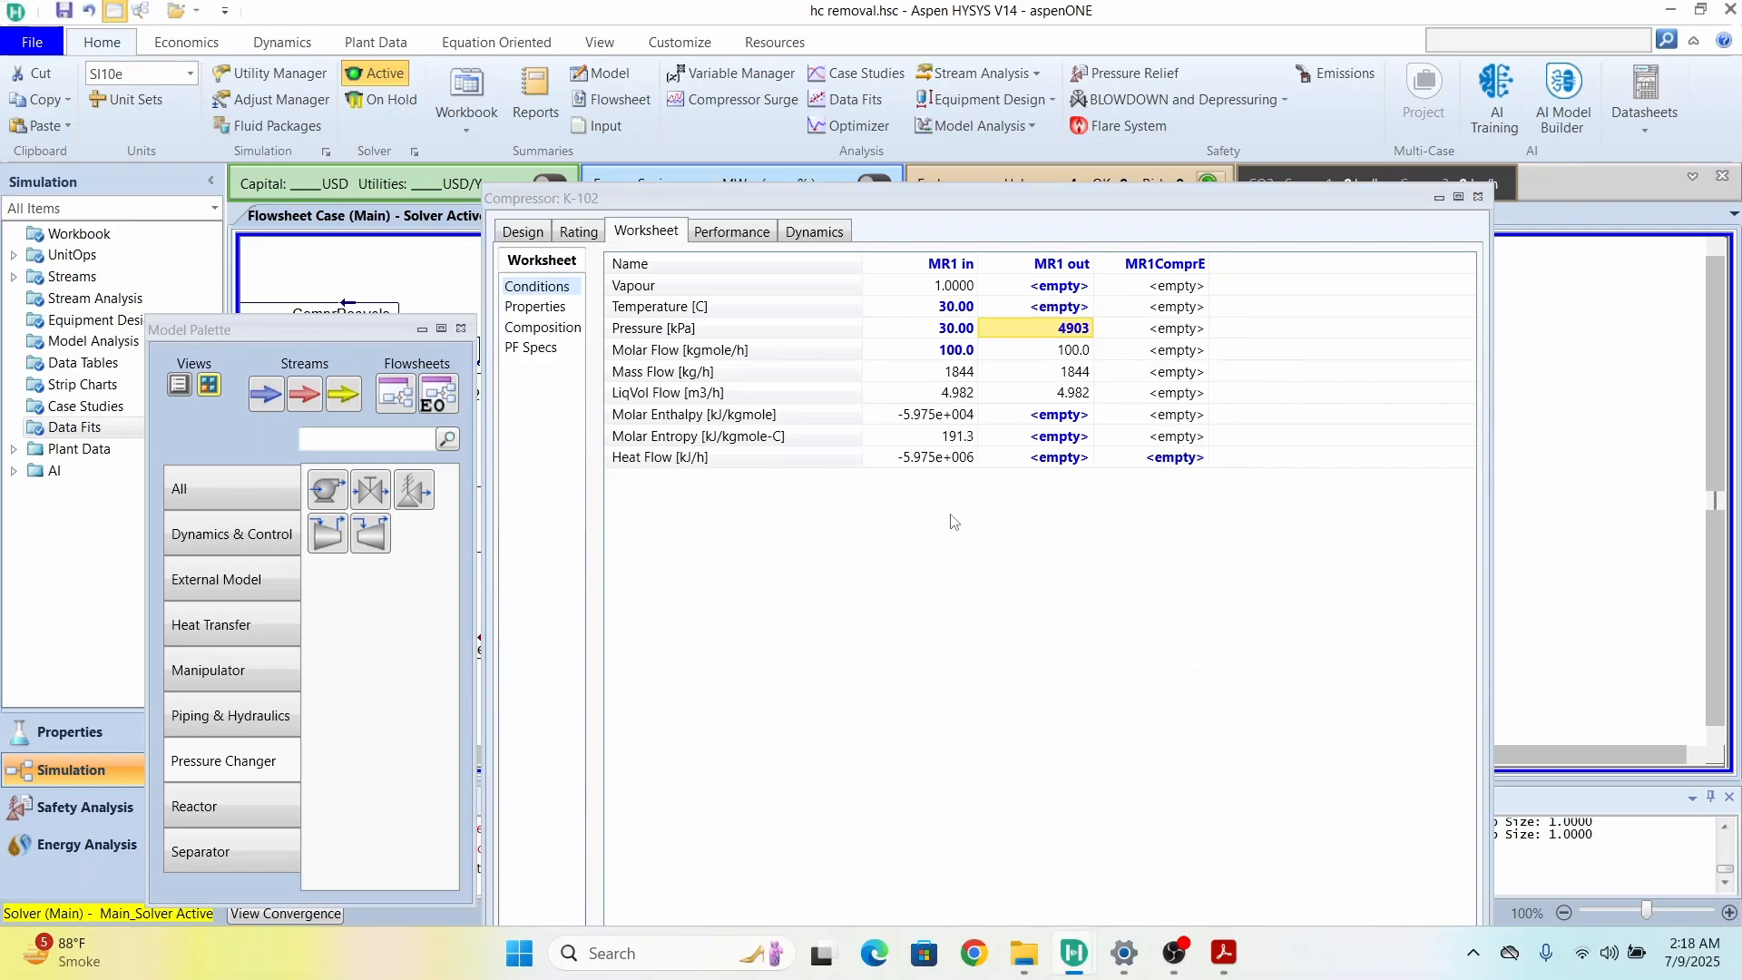
drag(1180, 202, 1120, 100)
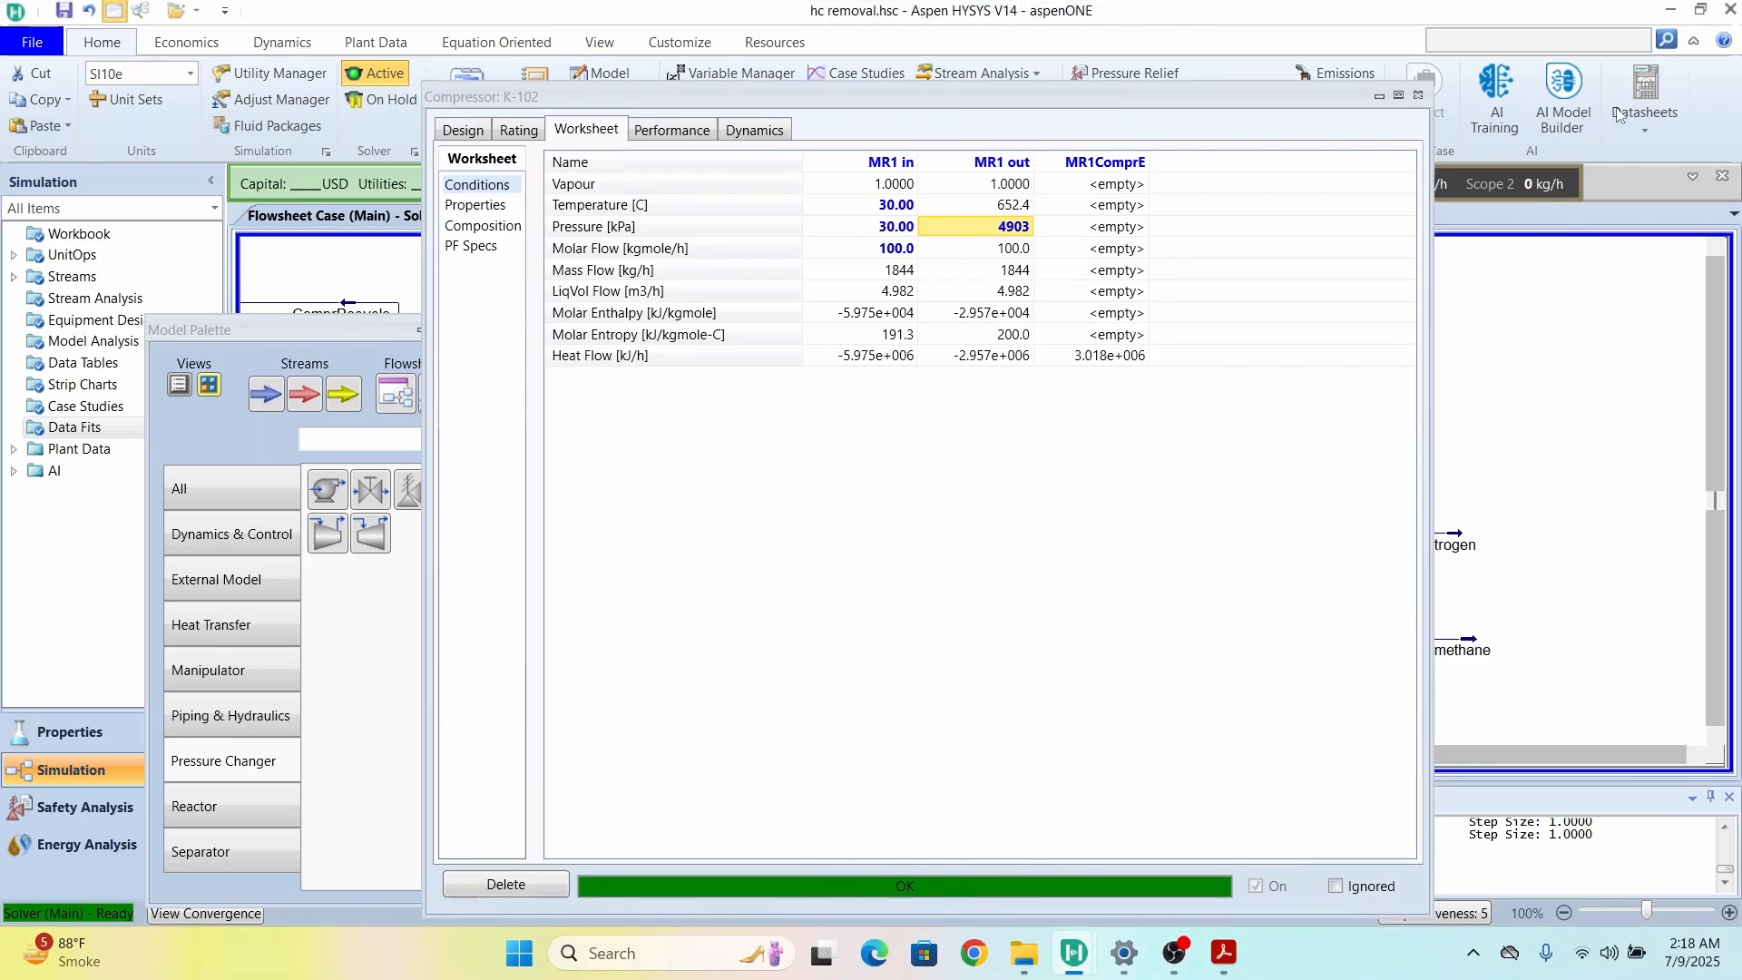
click(1420, 95)
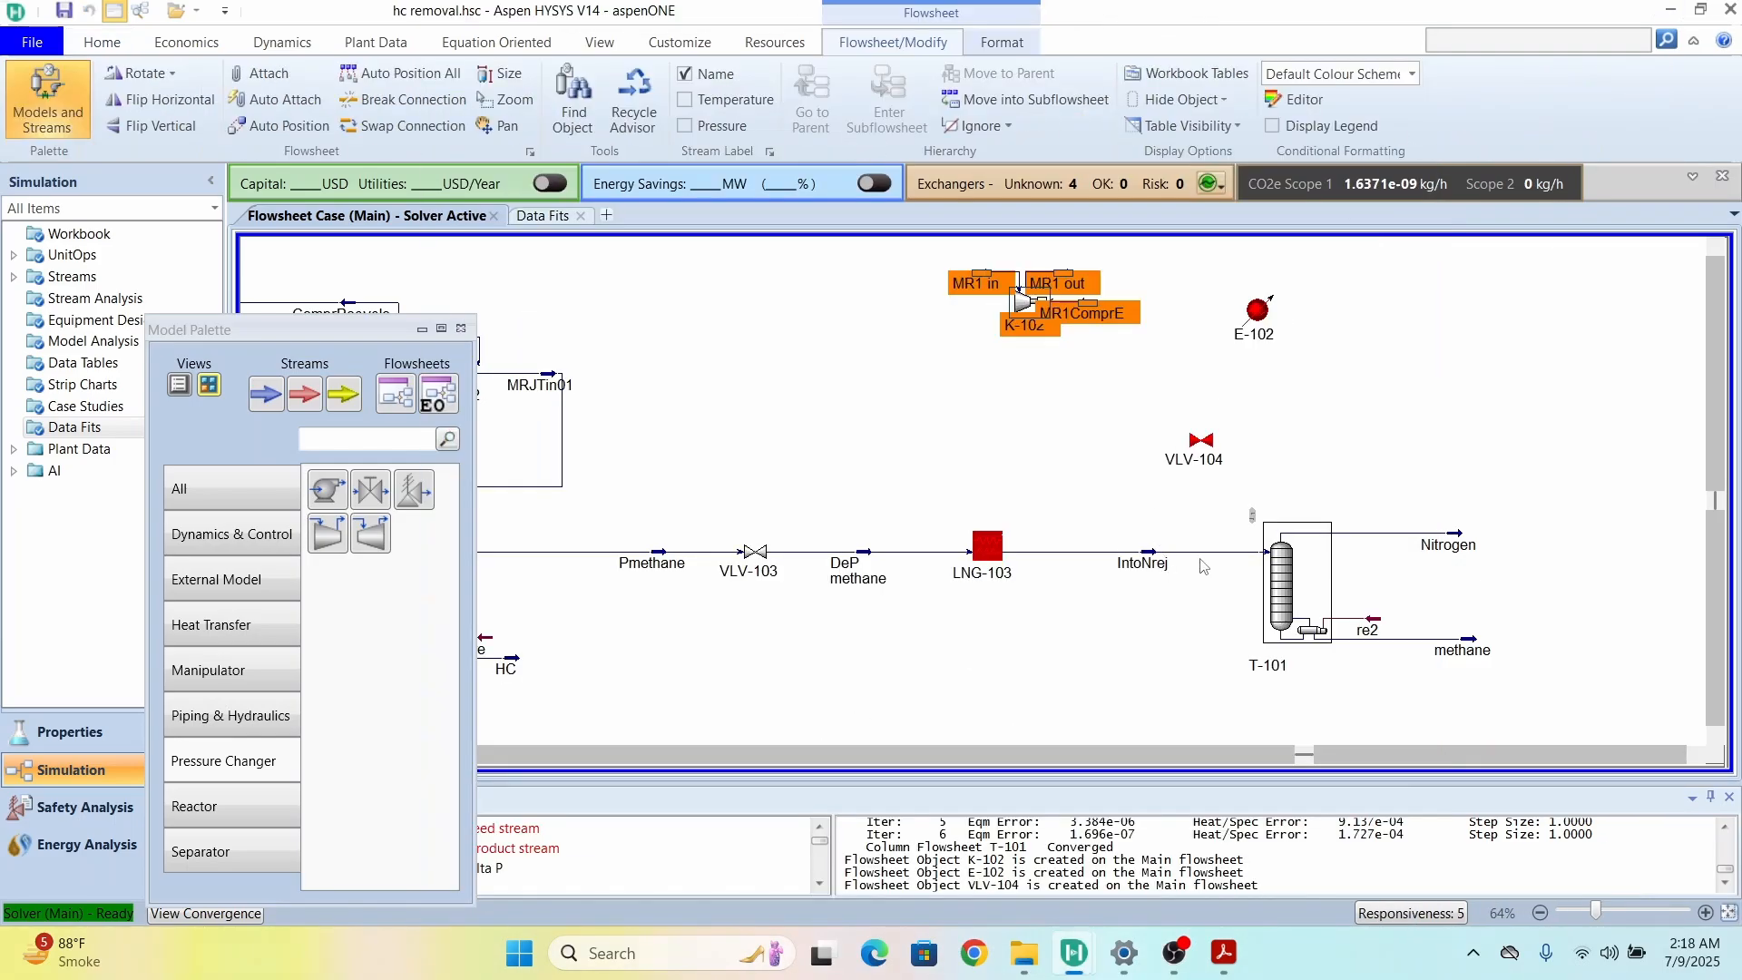
Step: Spread streams MR1 in and MR1 out apart around compressor K-102 and move cooler E-102 in line with them
click(951, 282)
drag(951, 282, 925, 281)
drag(1060, 274, 1145, 275)
click(1264, 327)
drag(1264, 326, 1257, 304)
Step: Connect cooler E-102 with inlet stream MR1 out, outlet stream JTMR1in and energy stream MR1CX
double_click(1257, 304)
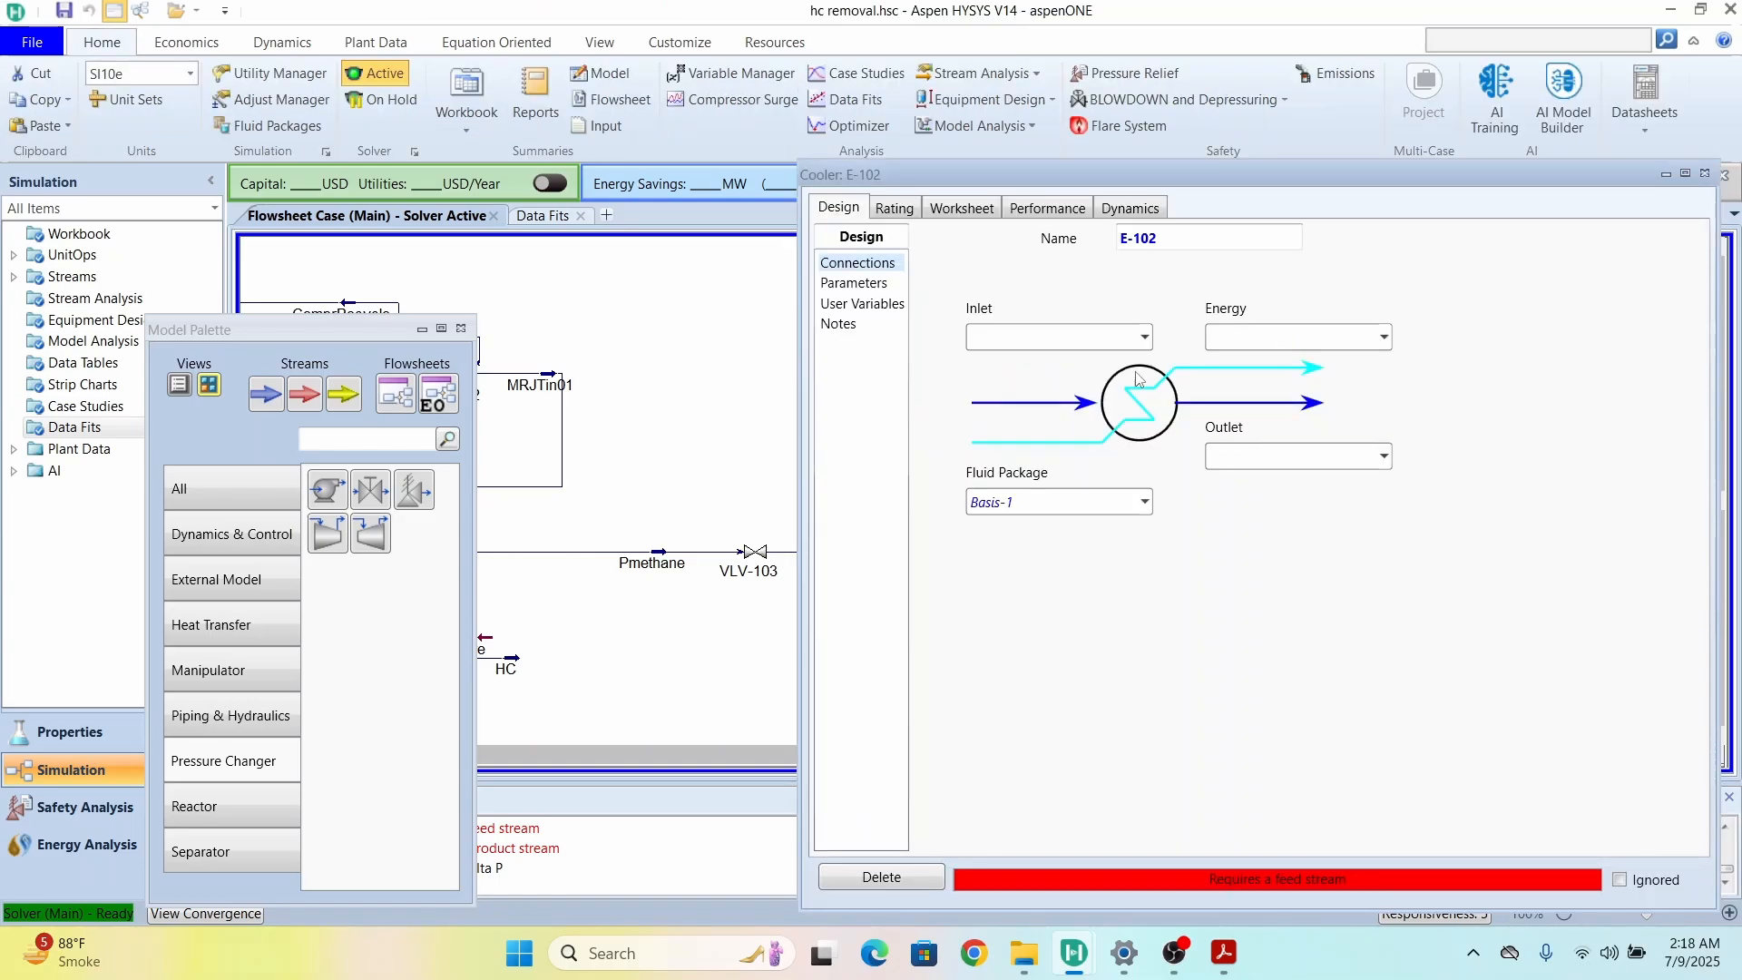
click(1143, 340)
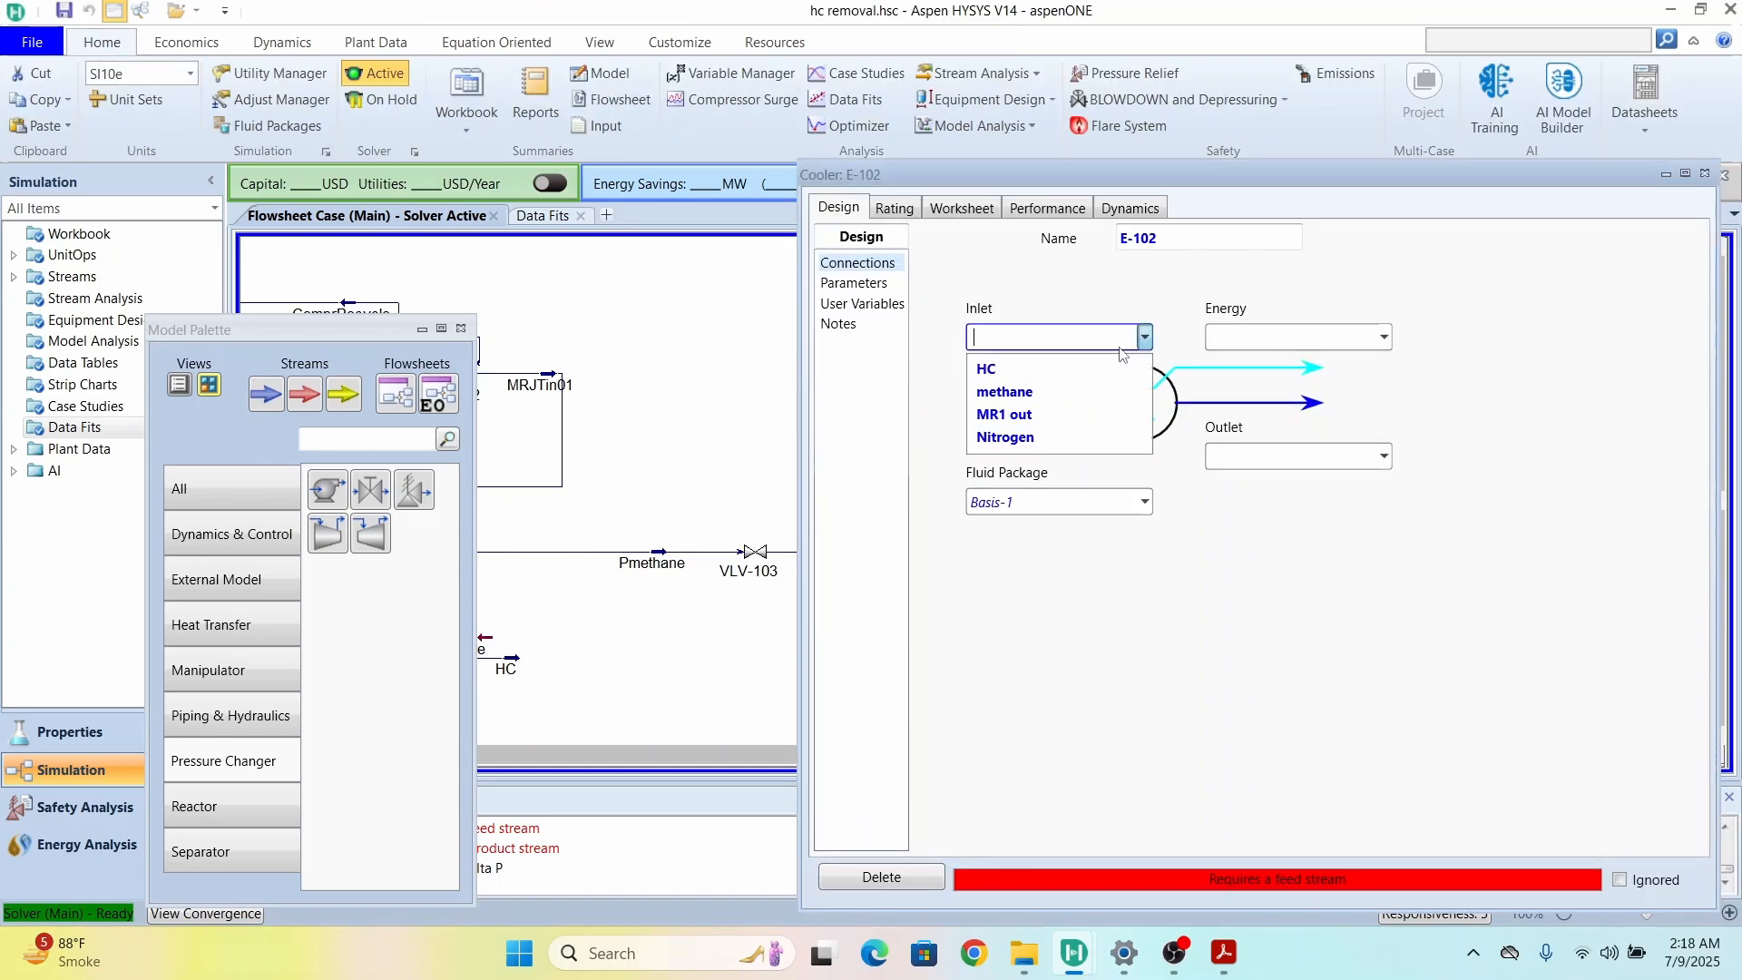
click(1058, 414)
click(1300, 454)
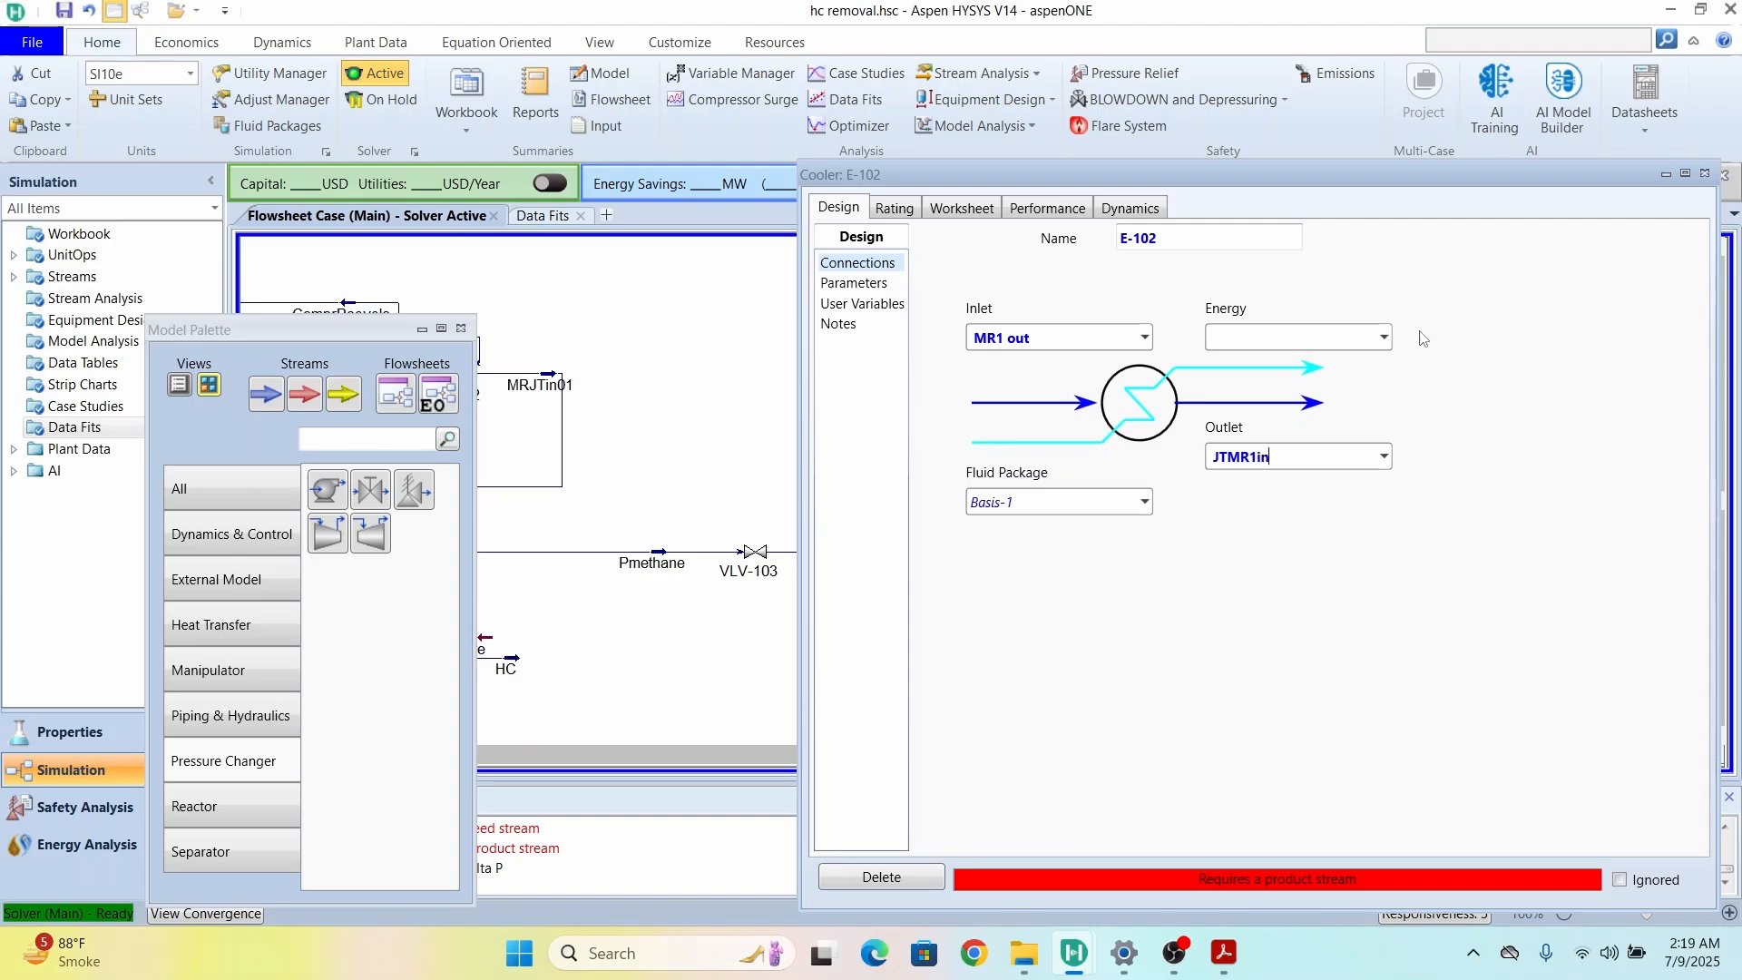
click(1319, 333)
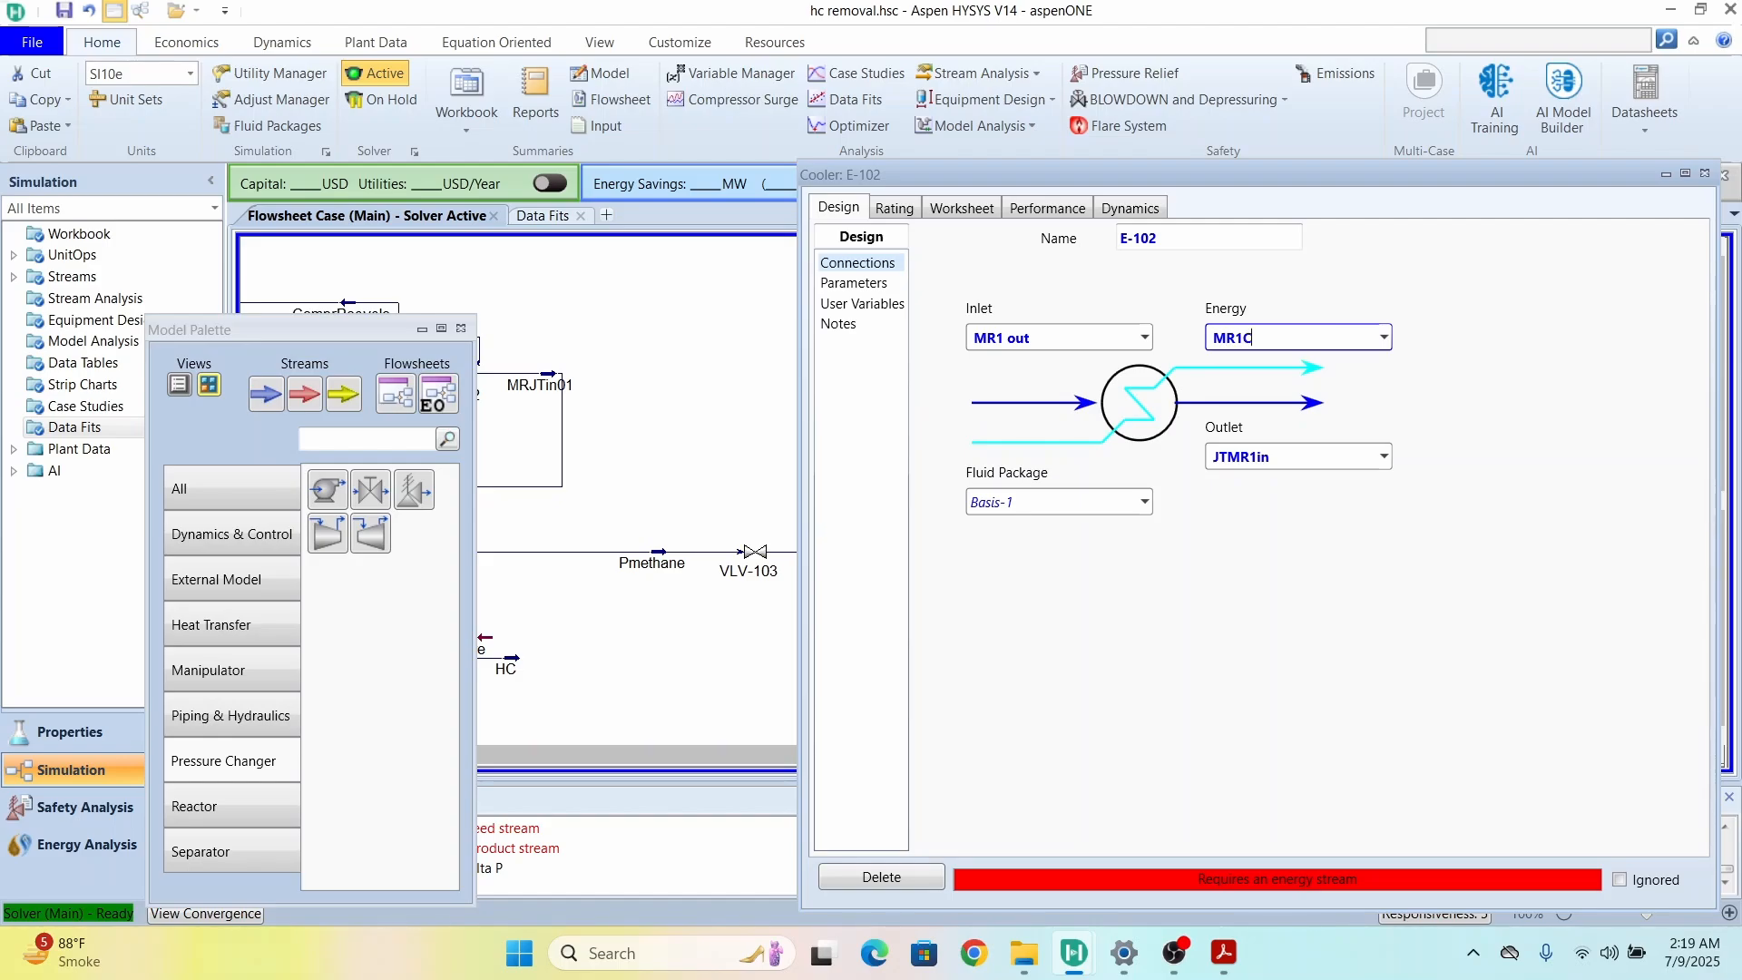
key(Return)
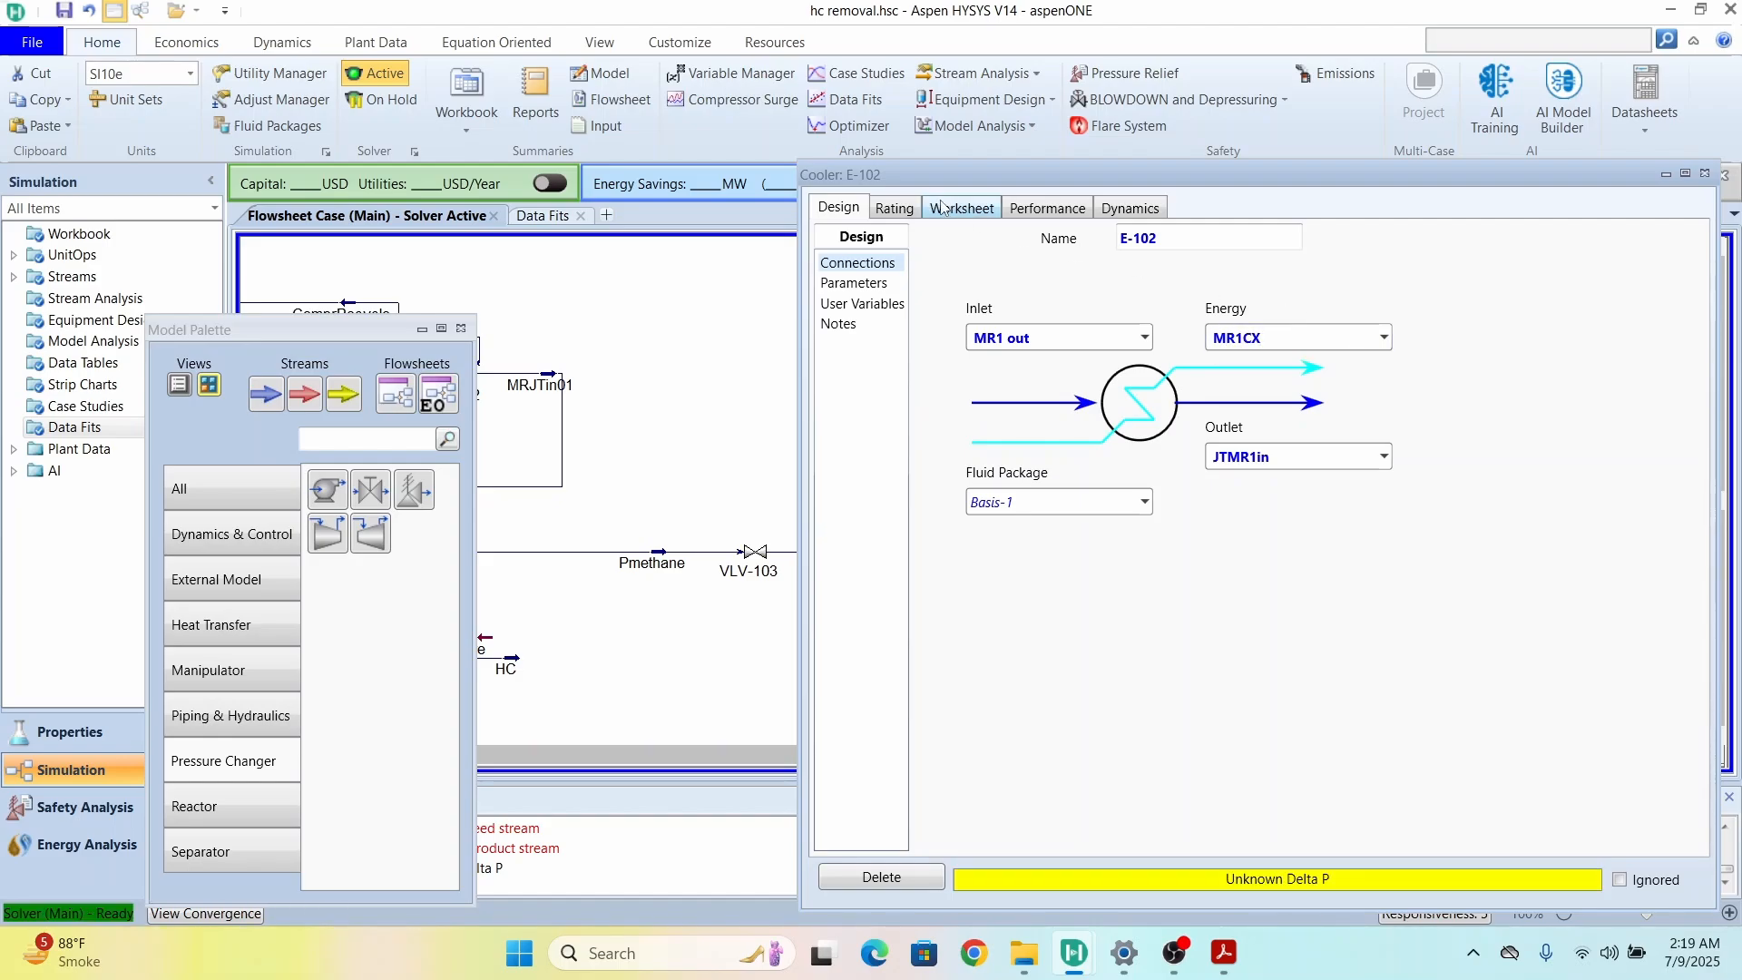
Step: Set the JTMR1in stream's temperature to 39 °C in cooler E-102
click(962, 207)
click(1383, 287)
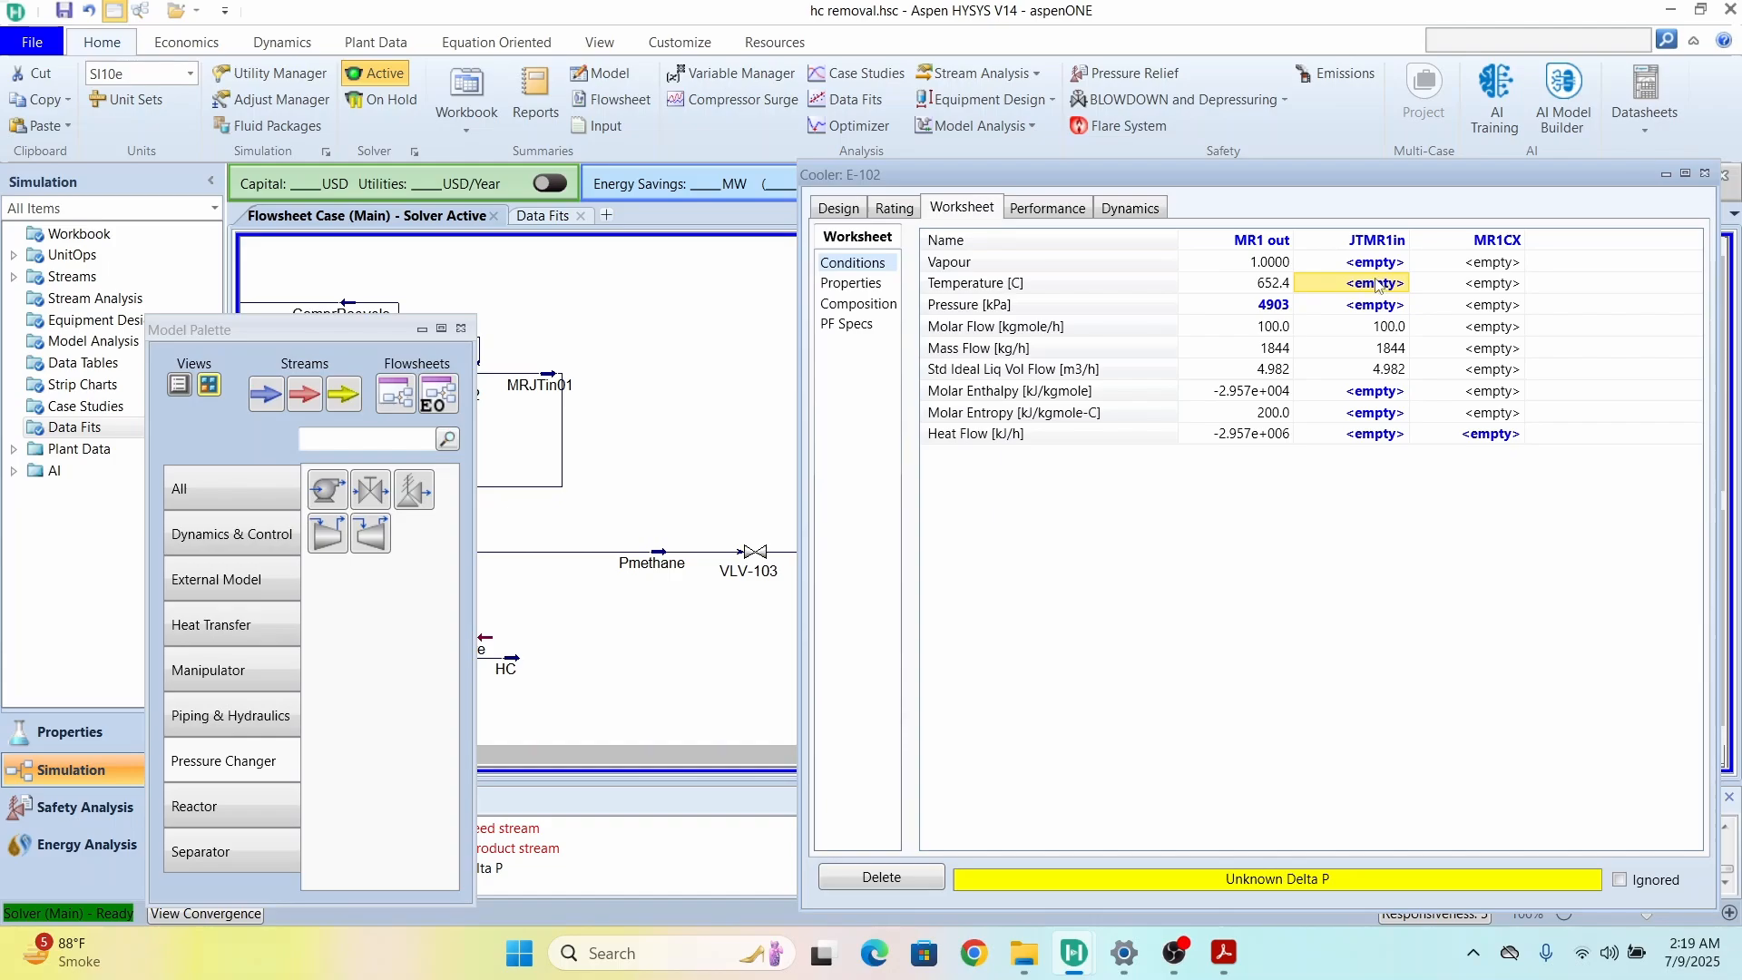
text(39)
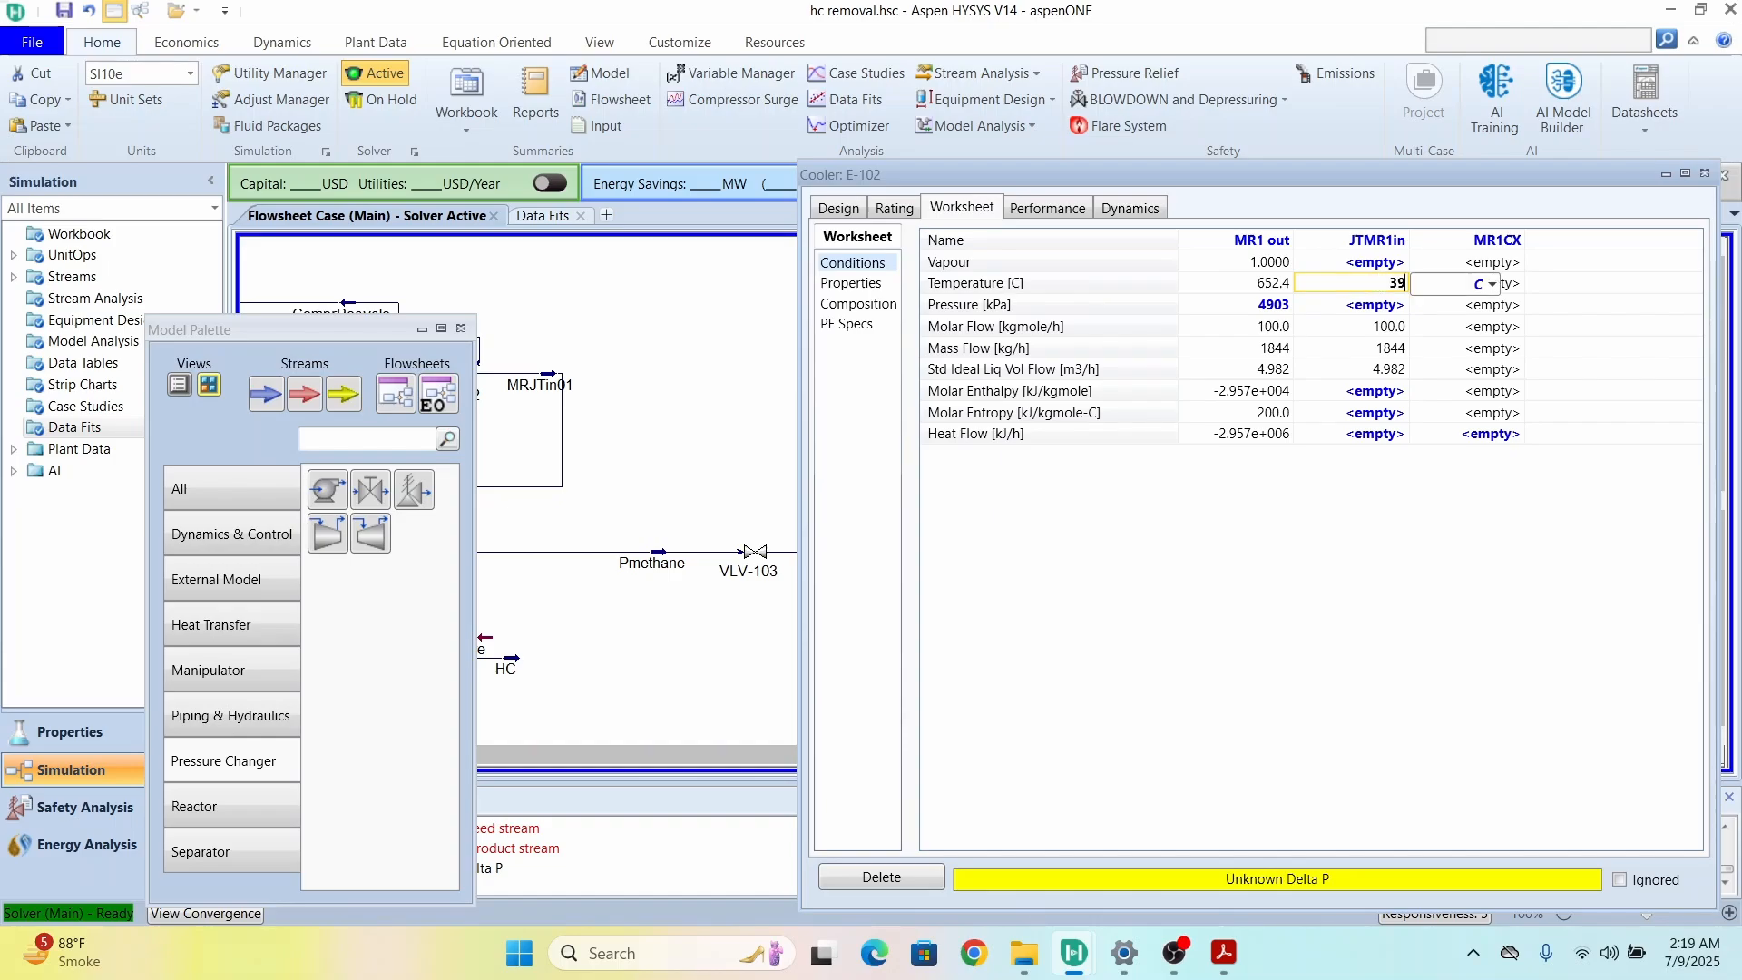
key(Return)
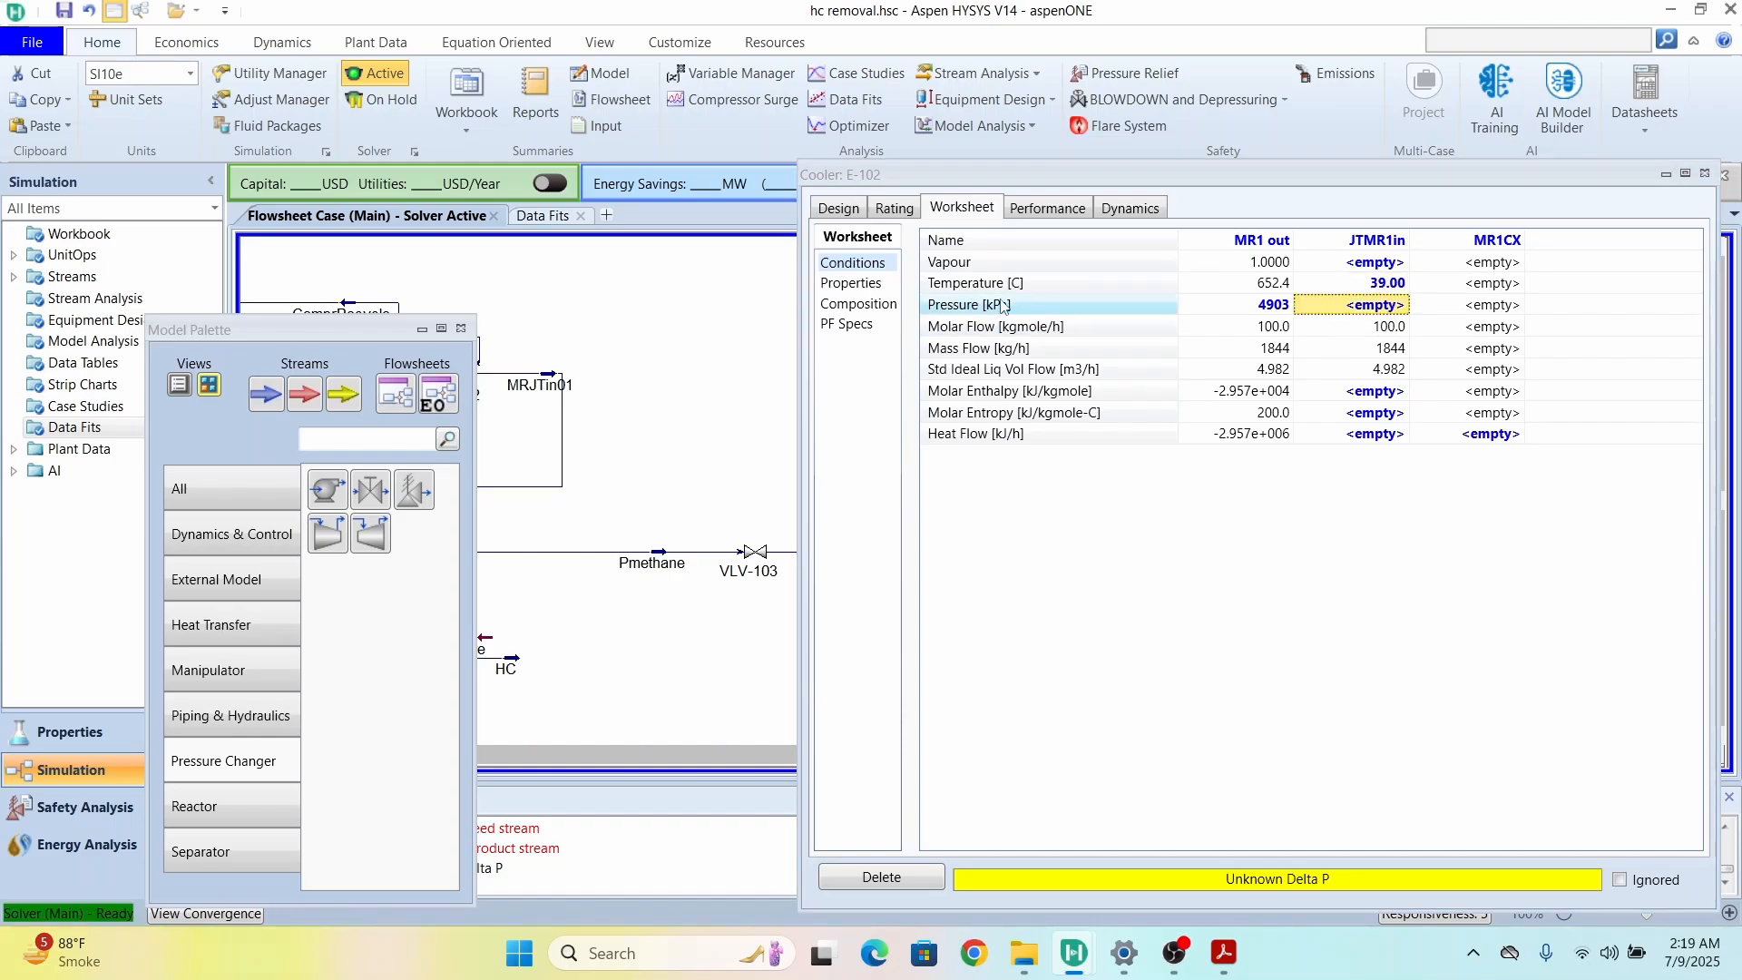
Step: Set cooler E-102's pressure drop to 0 kPa, check its stream conditions and close it
click(842, 211)
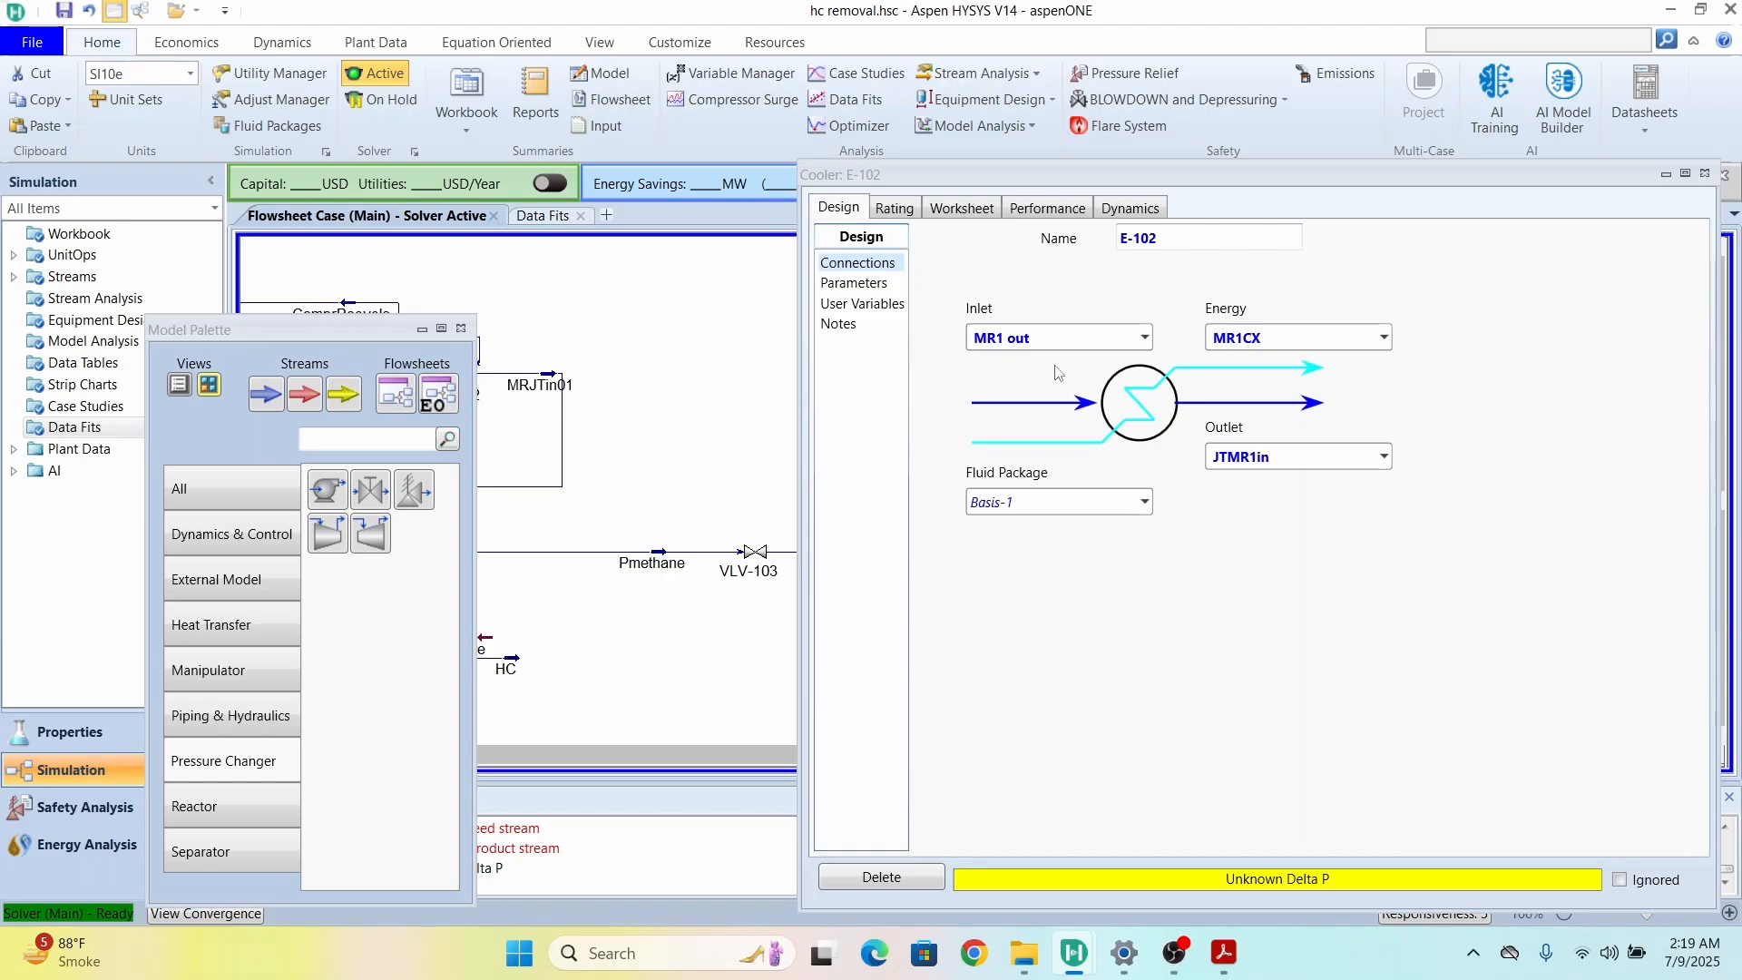
click(853, 283)
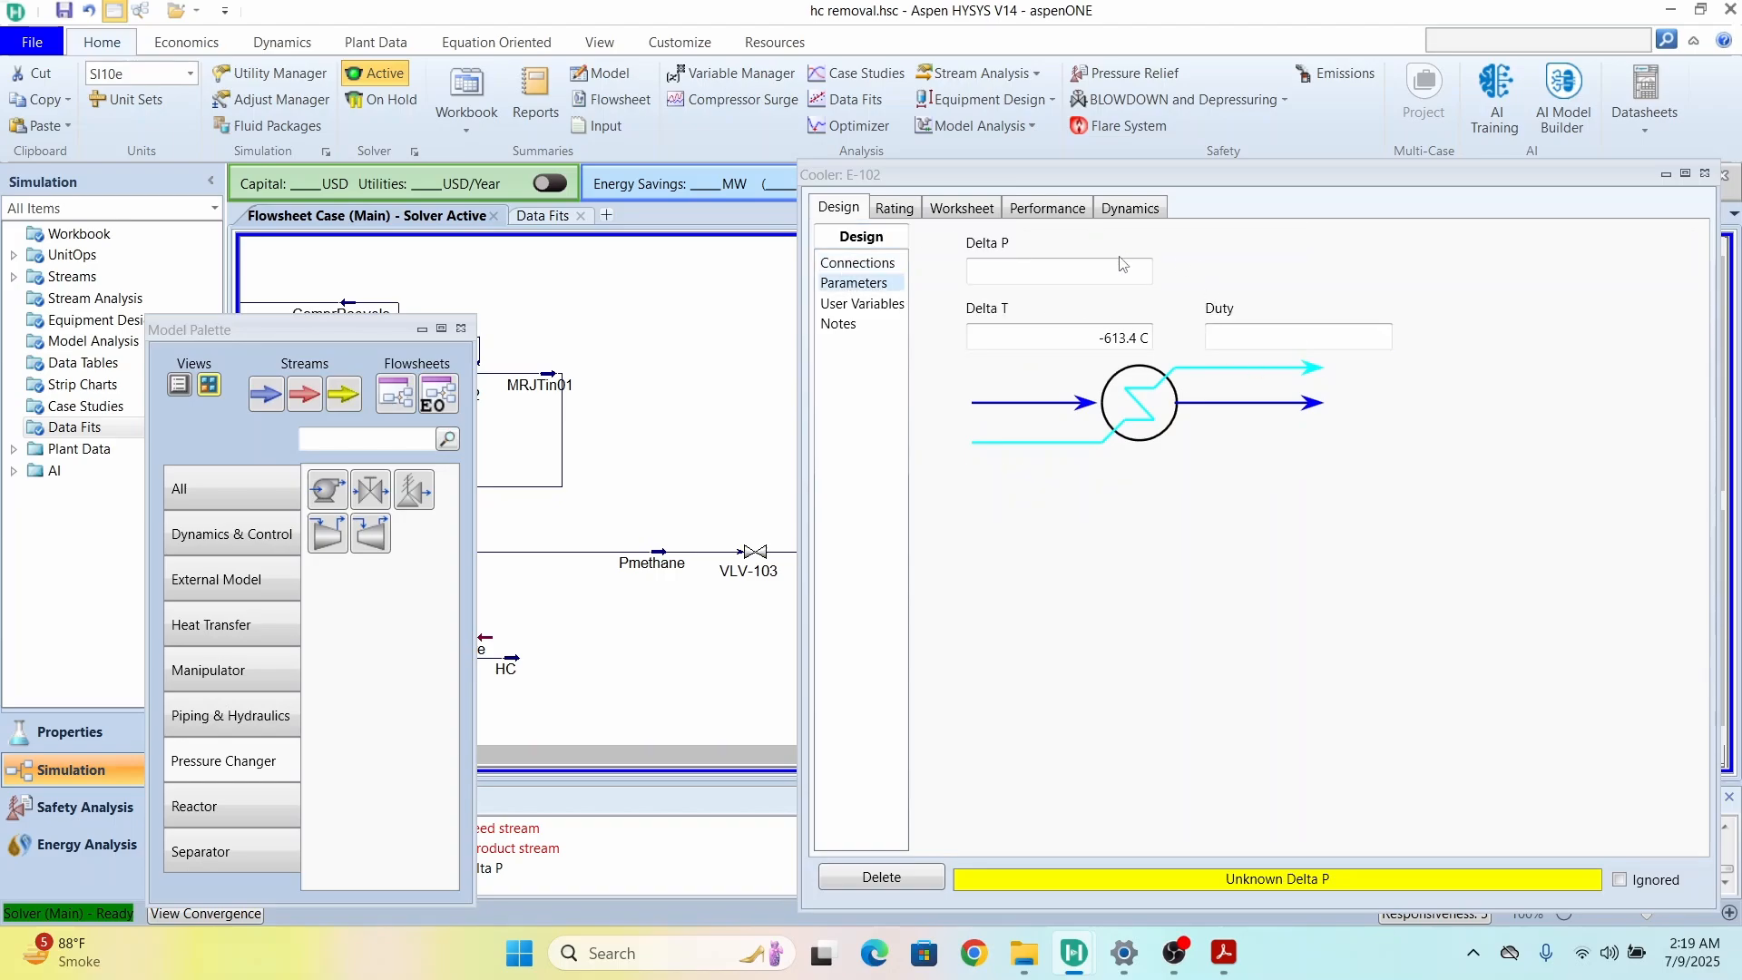
click(1125, 269)
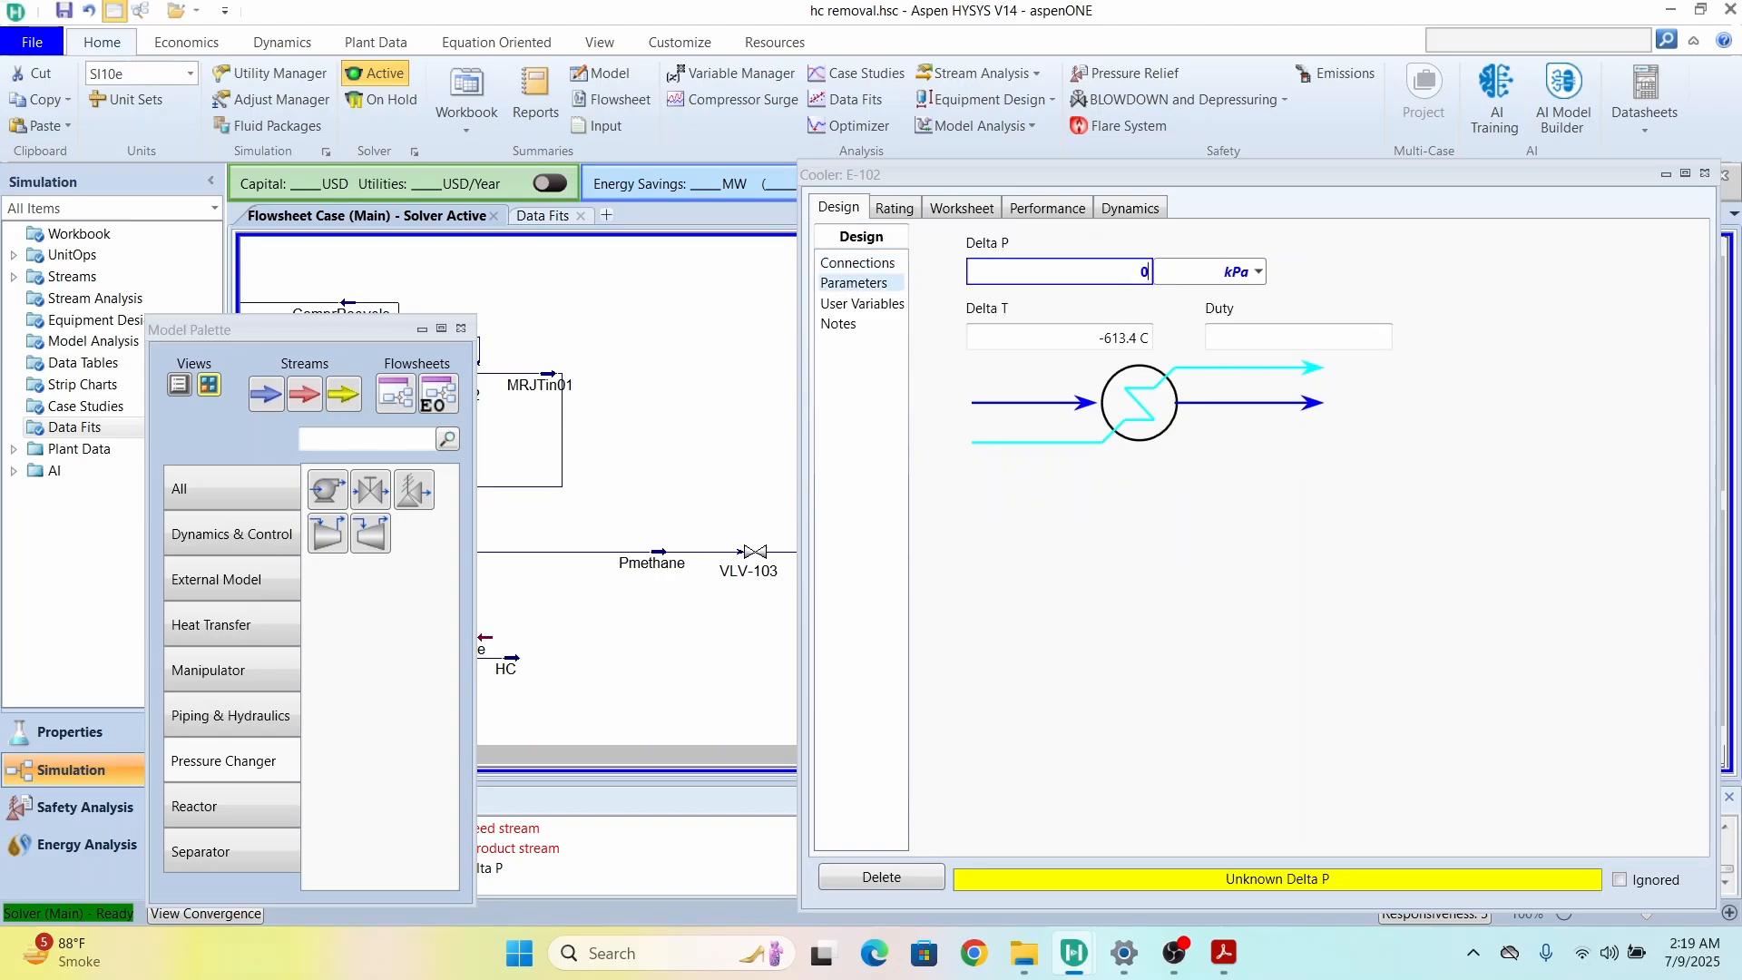
text(0)
key(Return)
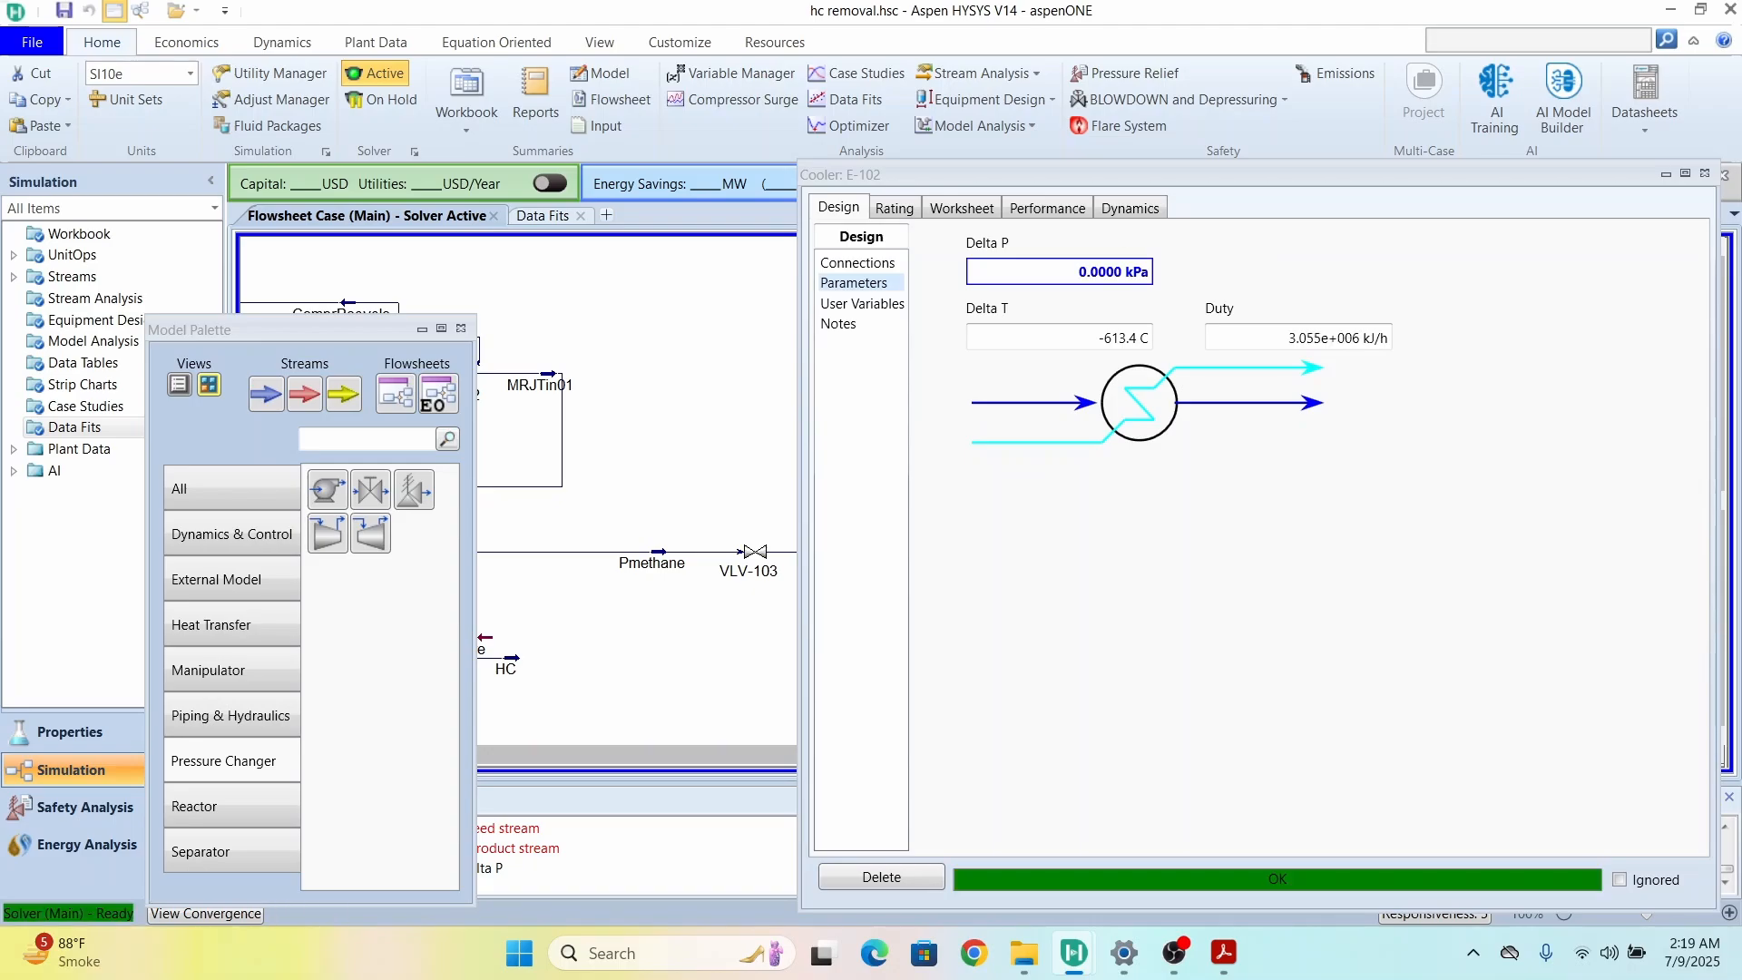
click(962, 209)
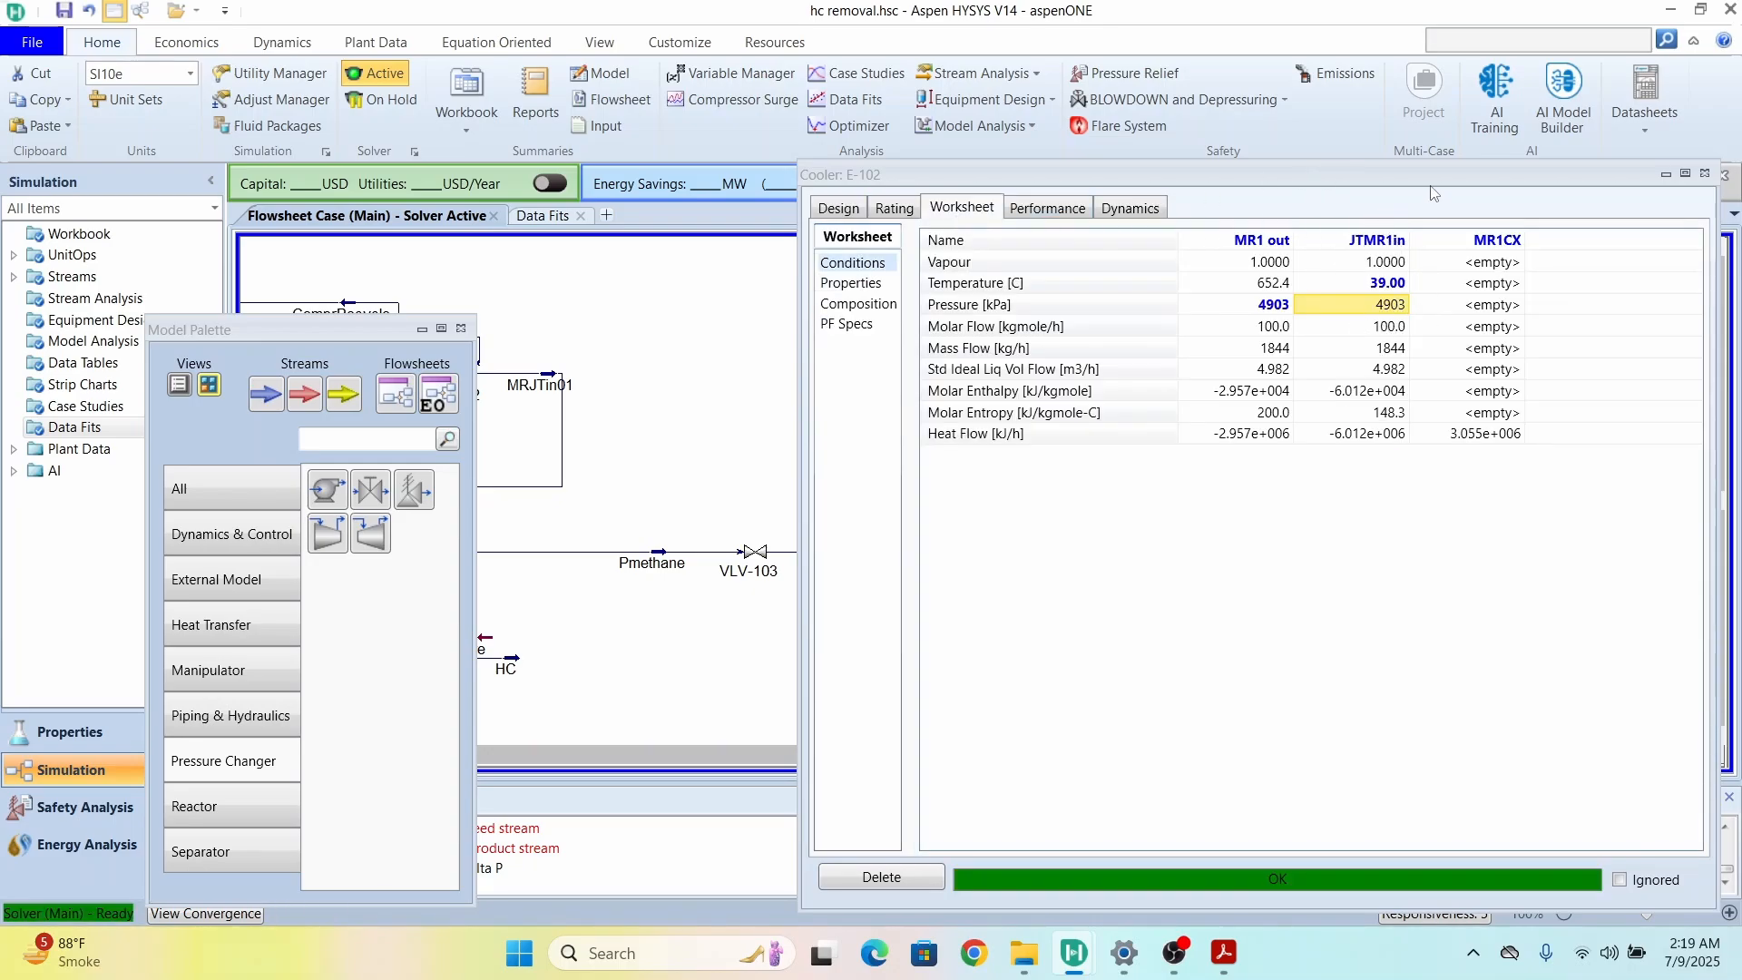
drag(1297, 172, 1007, 163)
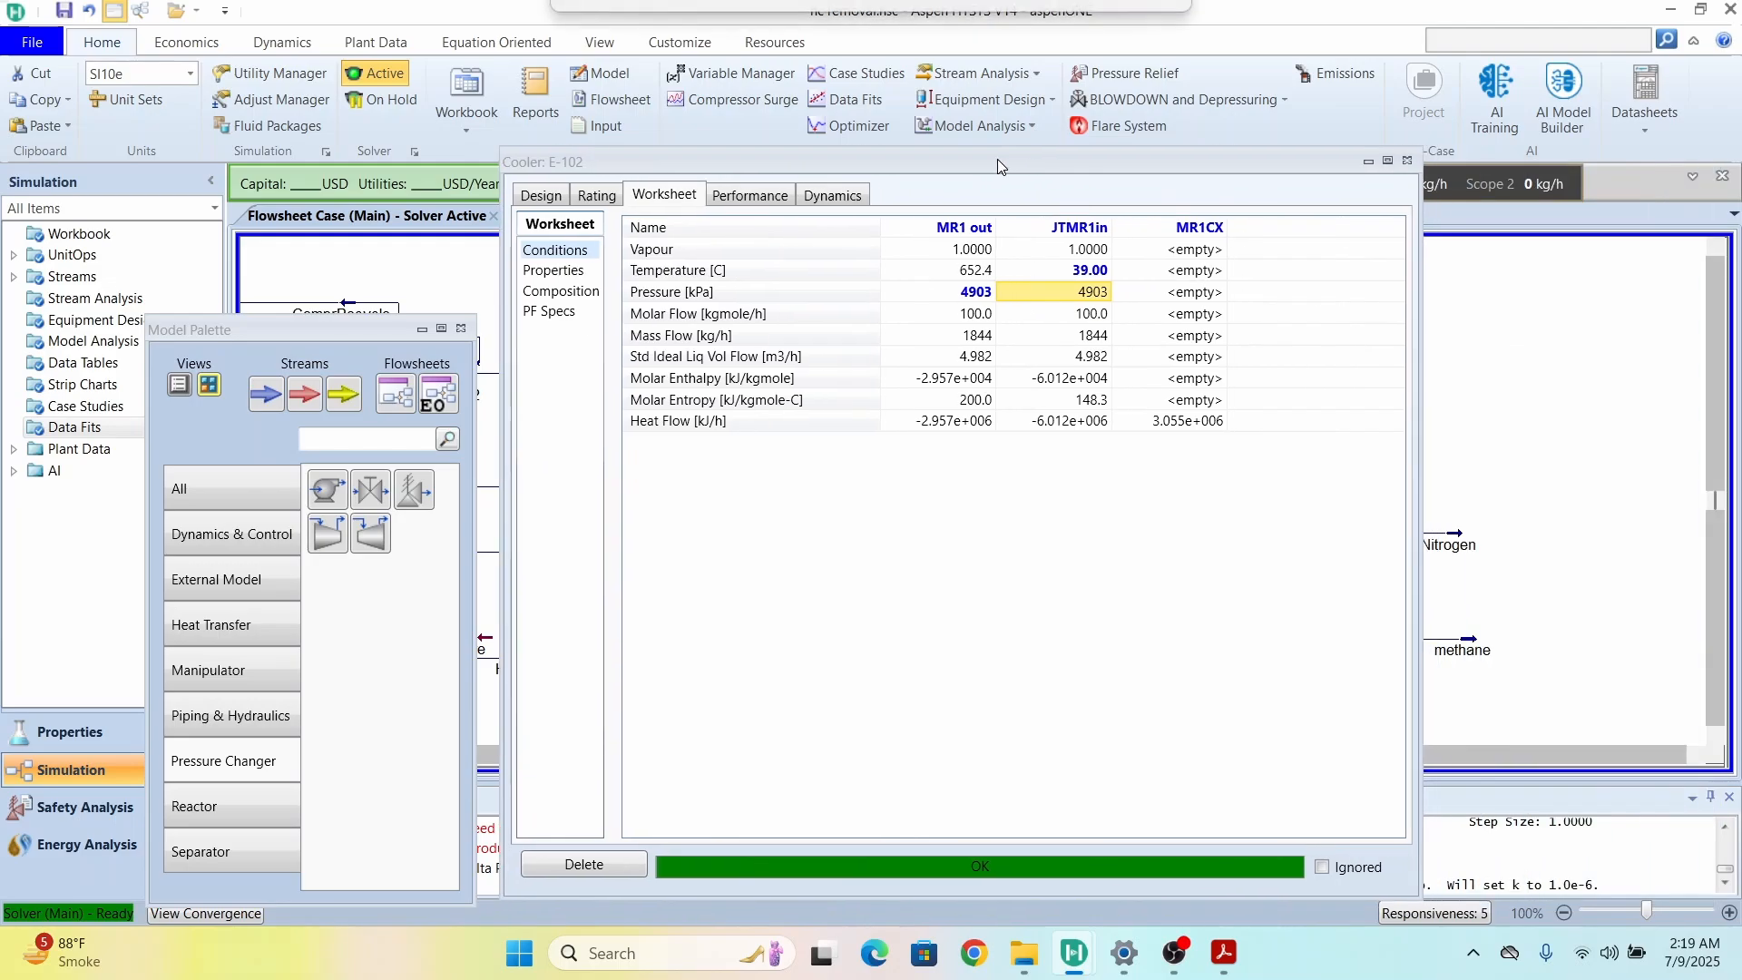
click(1436, 173)
Step: Move stream JTMR1in clear of cooler E-102 and connect valve VLV-104 with inlet JTMR1in and outlet to LNGHX
click(1329, 374)
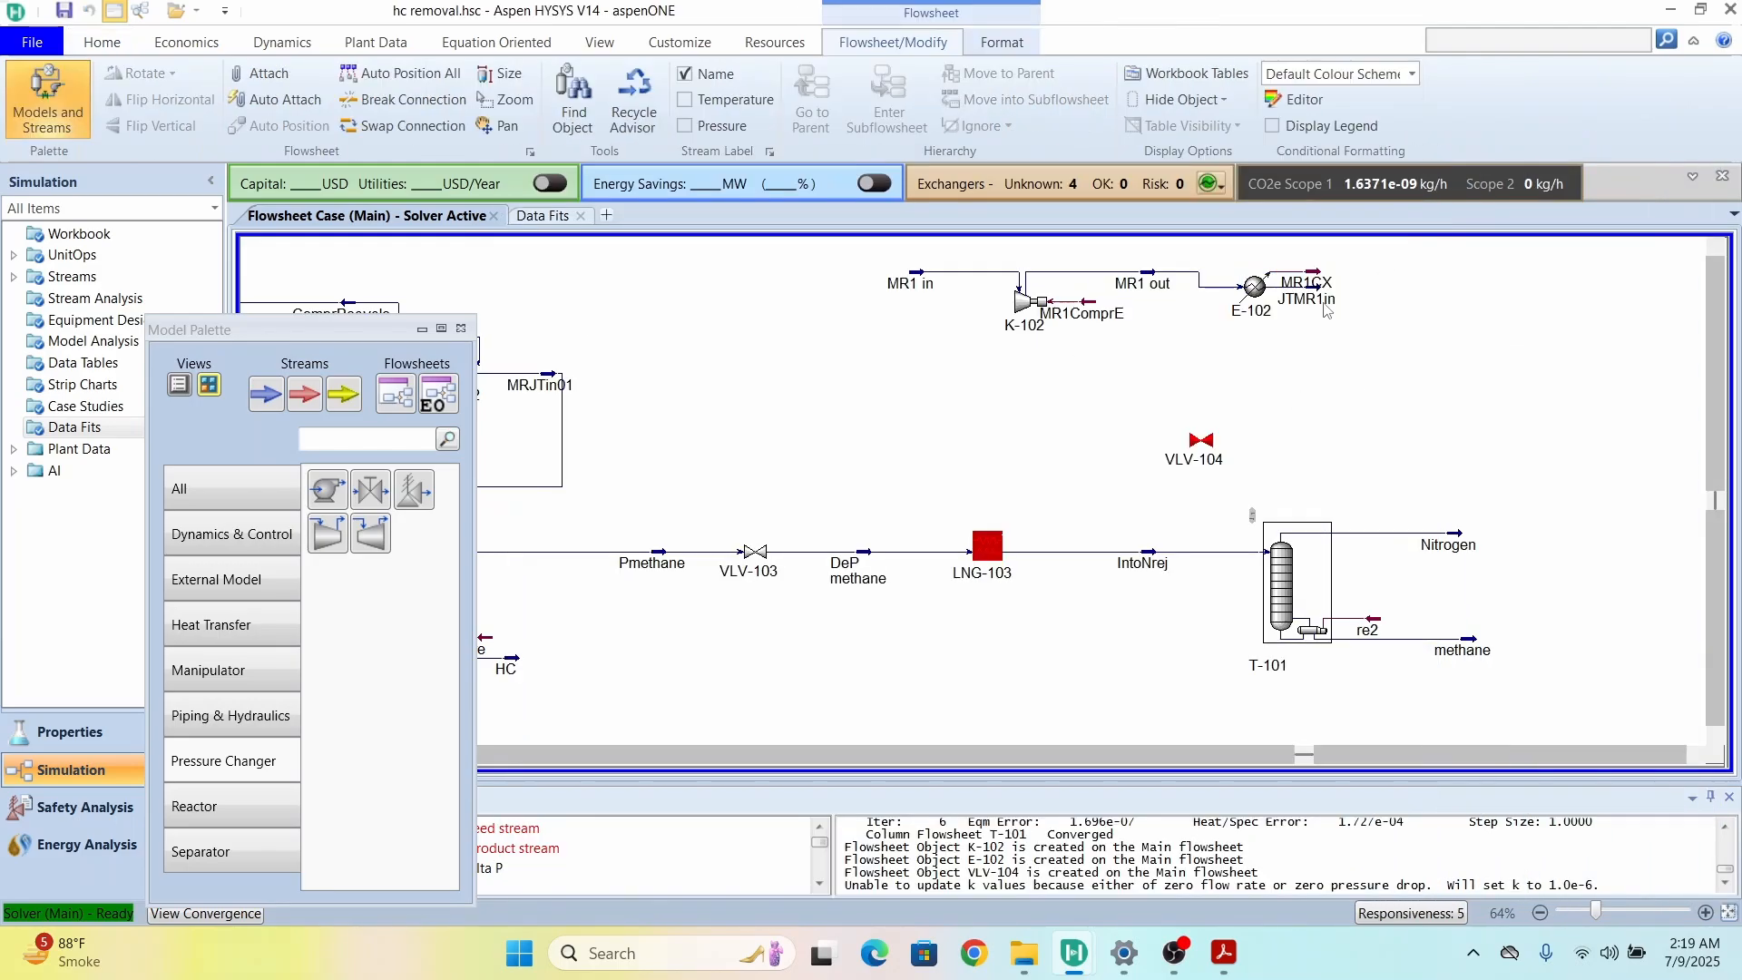
drag(1474, 324, 1472, 323)
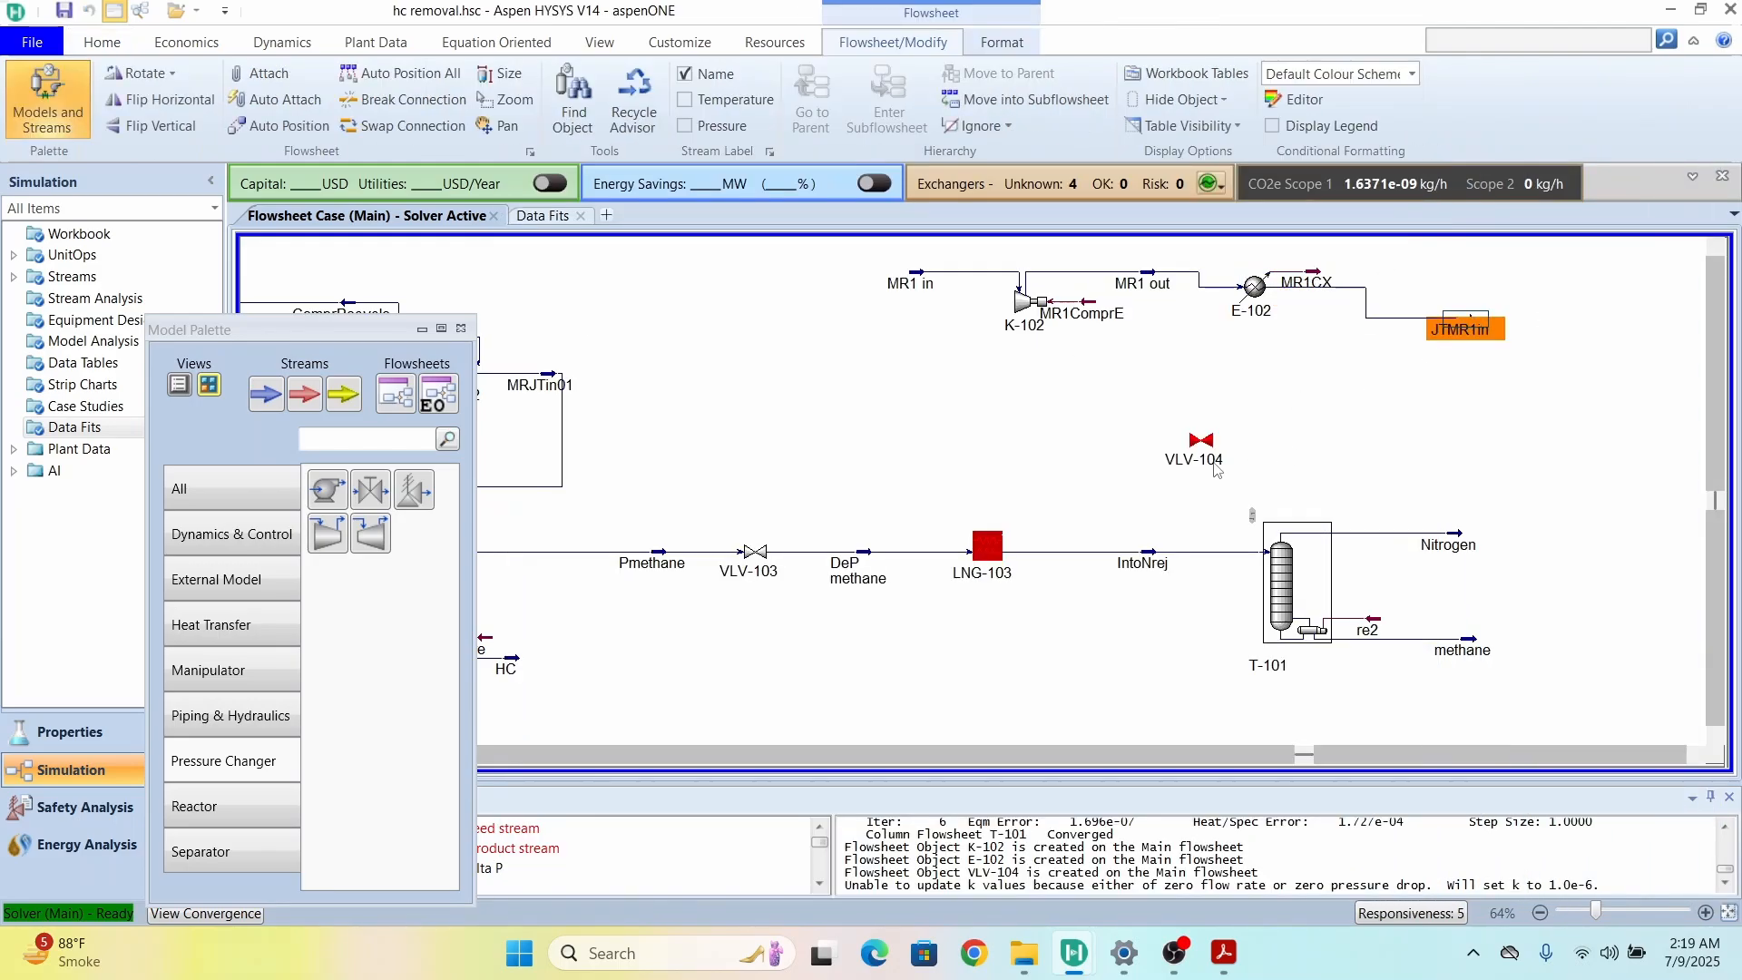
click(1207, 464)
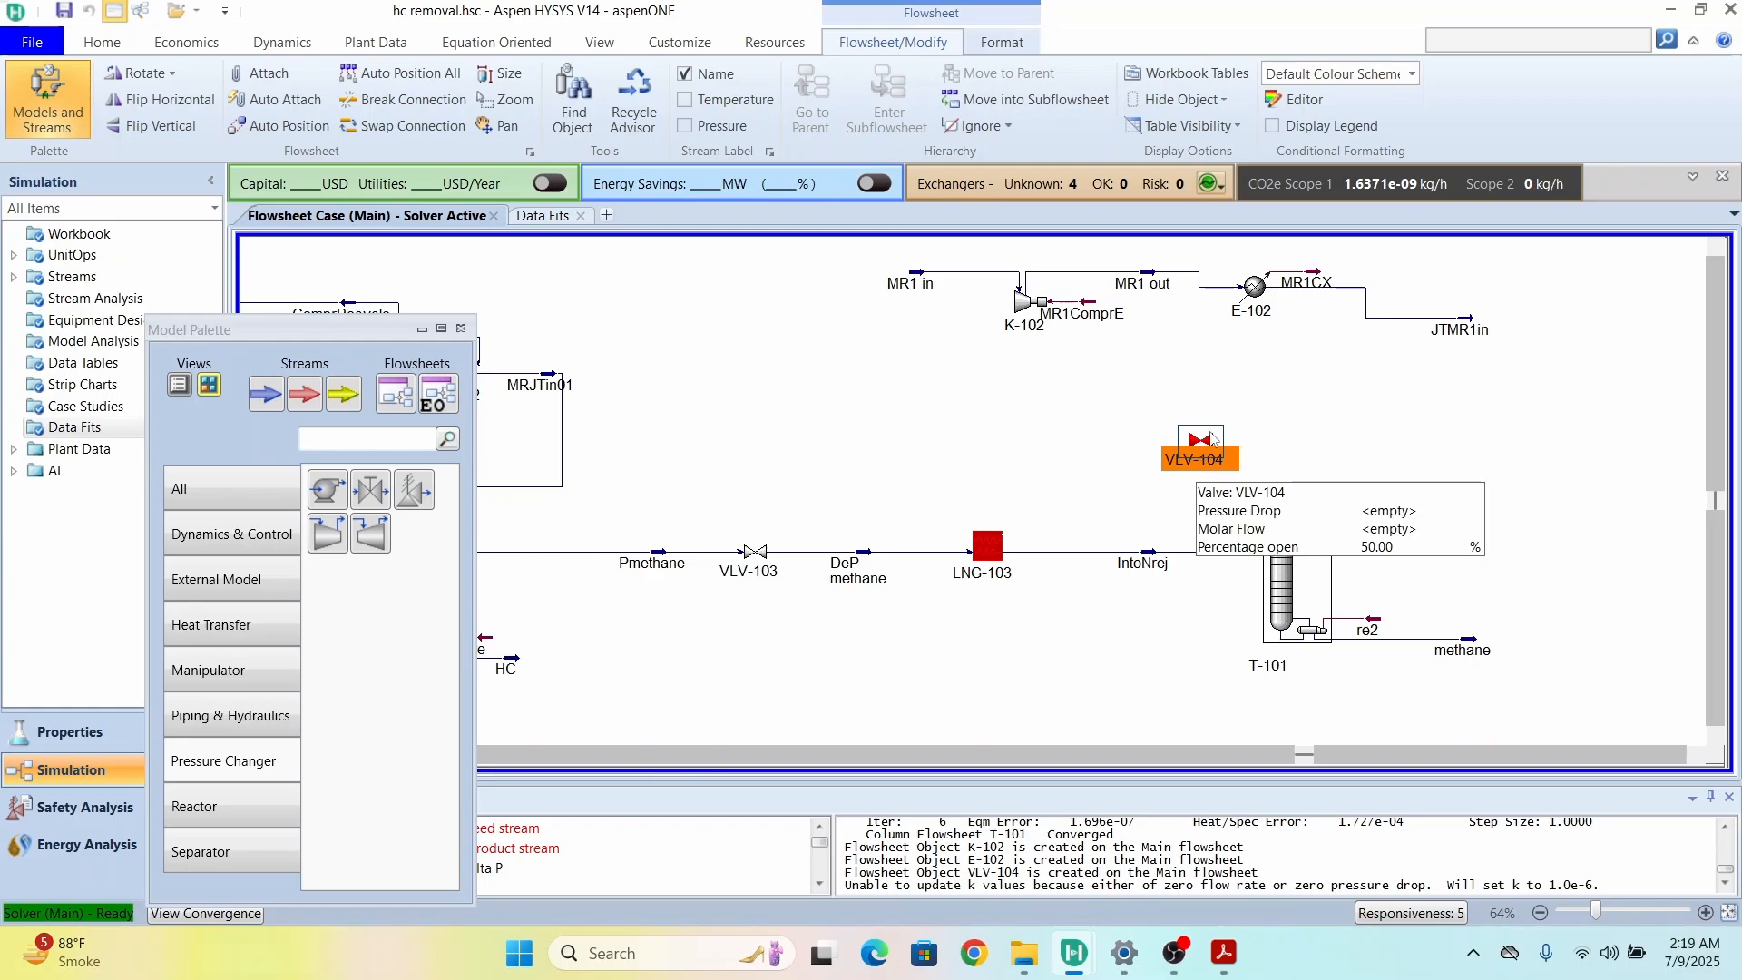
double_click(1203, 461)
click(851, 557)
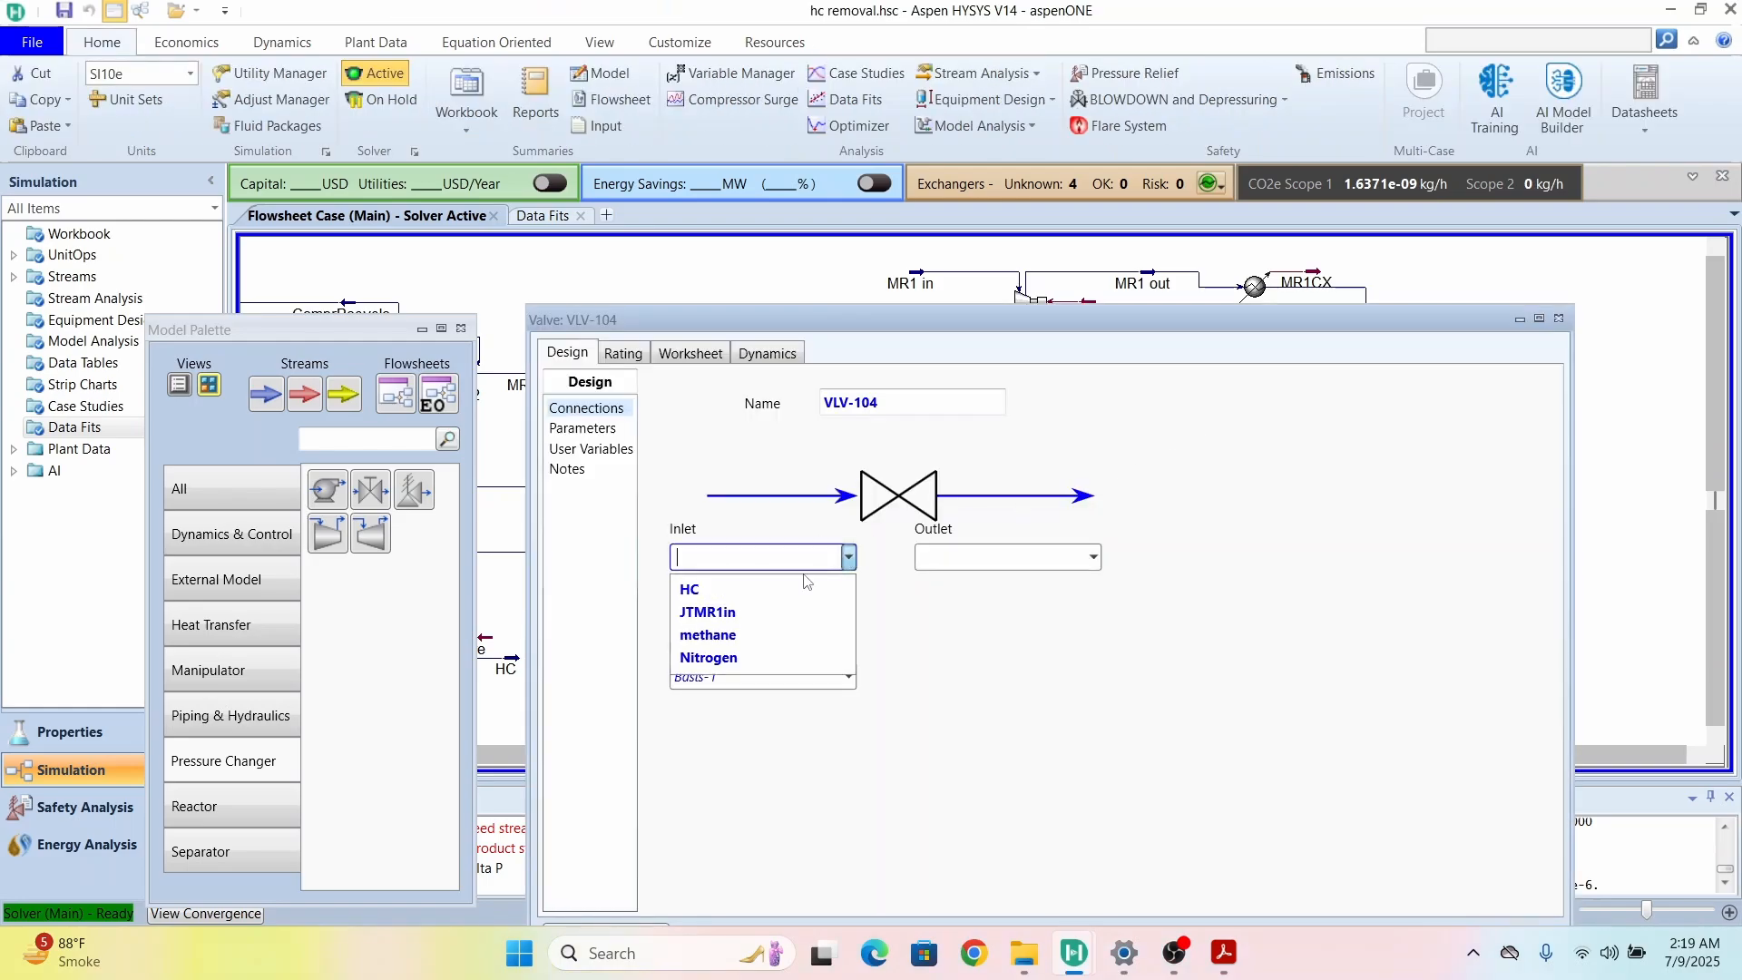
click(710, 610)
click(984, 560)
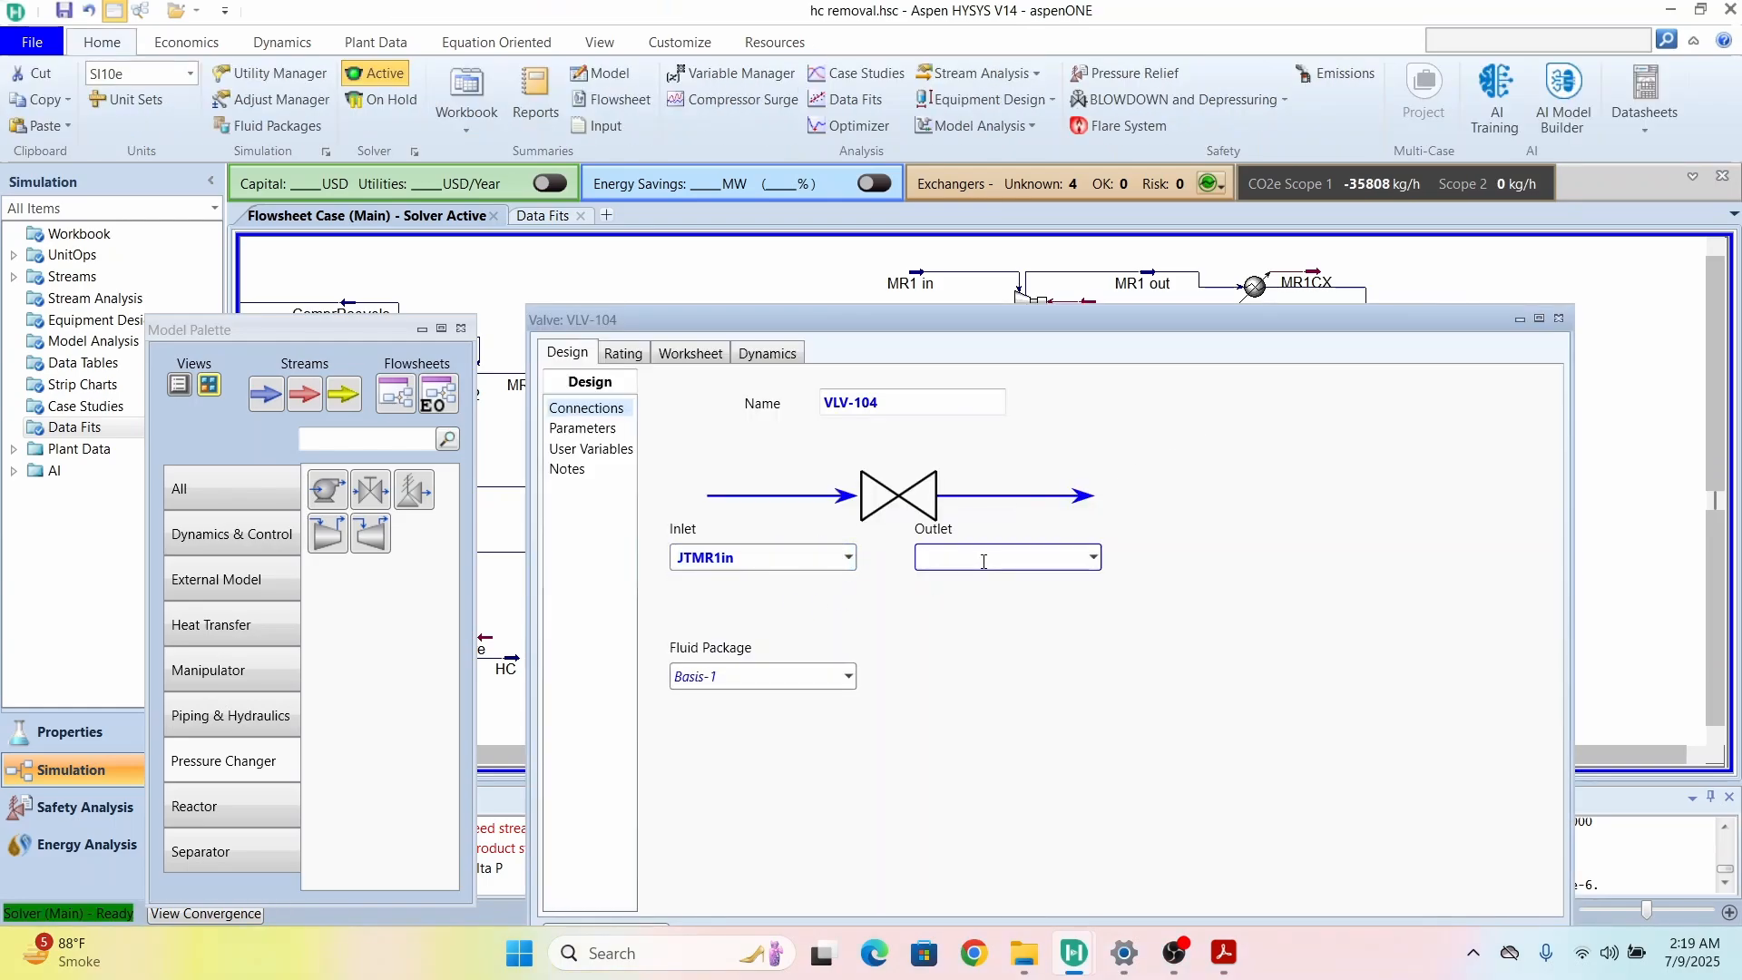
text(Re)
drag(1183, 332, 1160, 187)
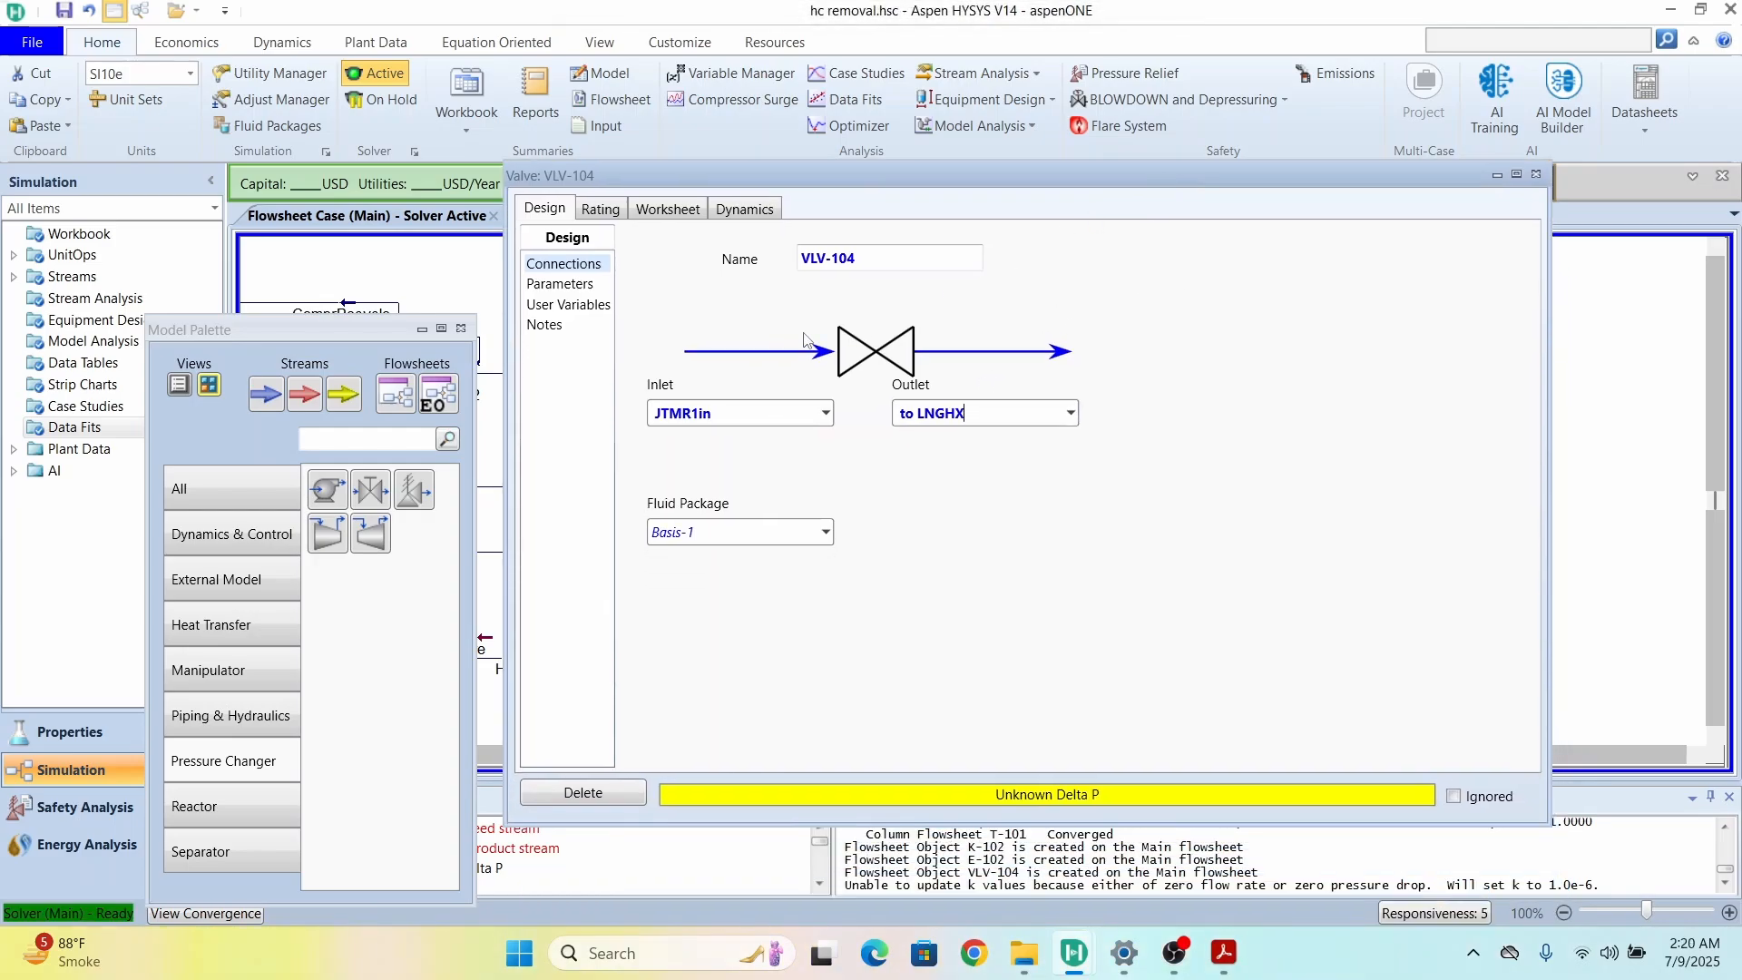
Step: Set the pressure of valve VLV-104's outlet stream to LNGHX to 30 kPa
click(684, 213)
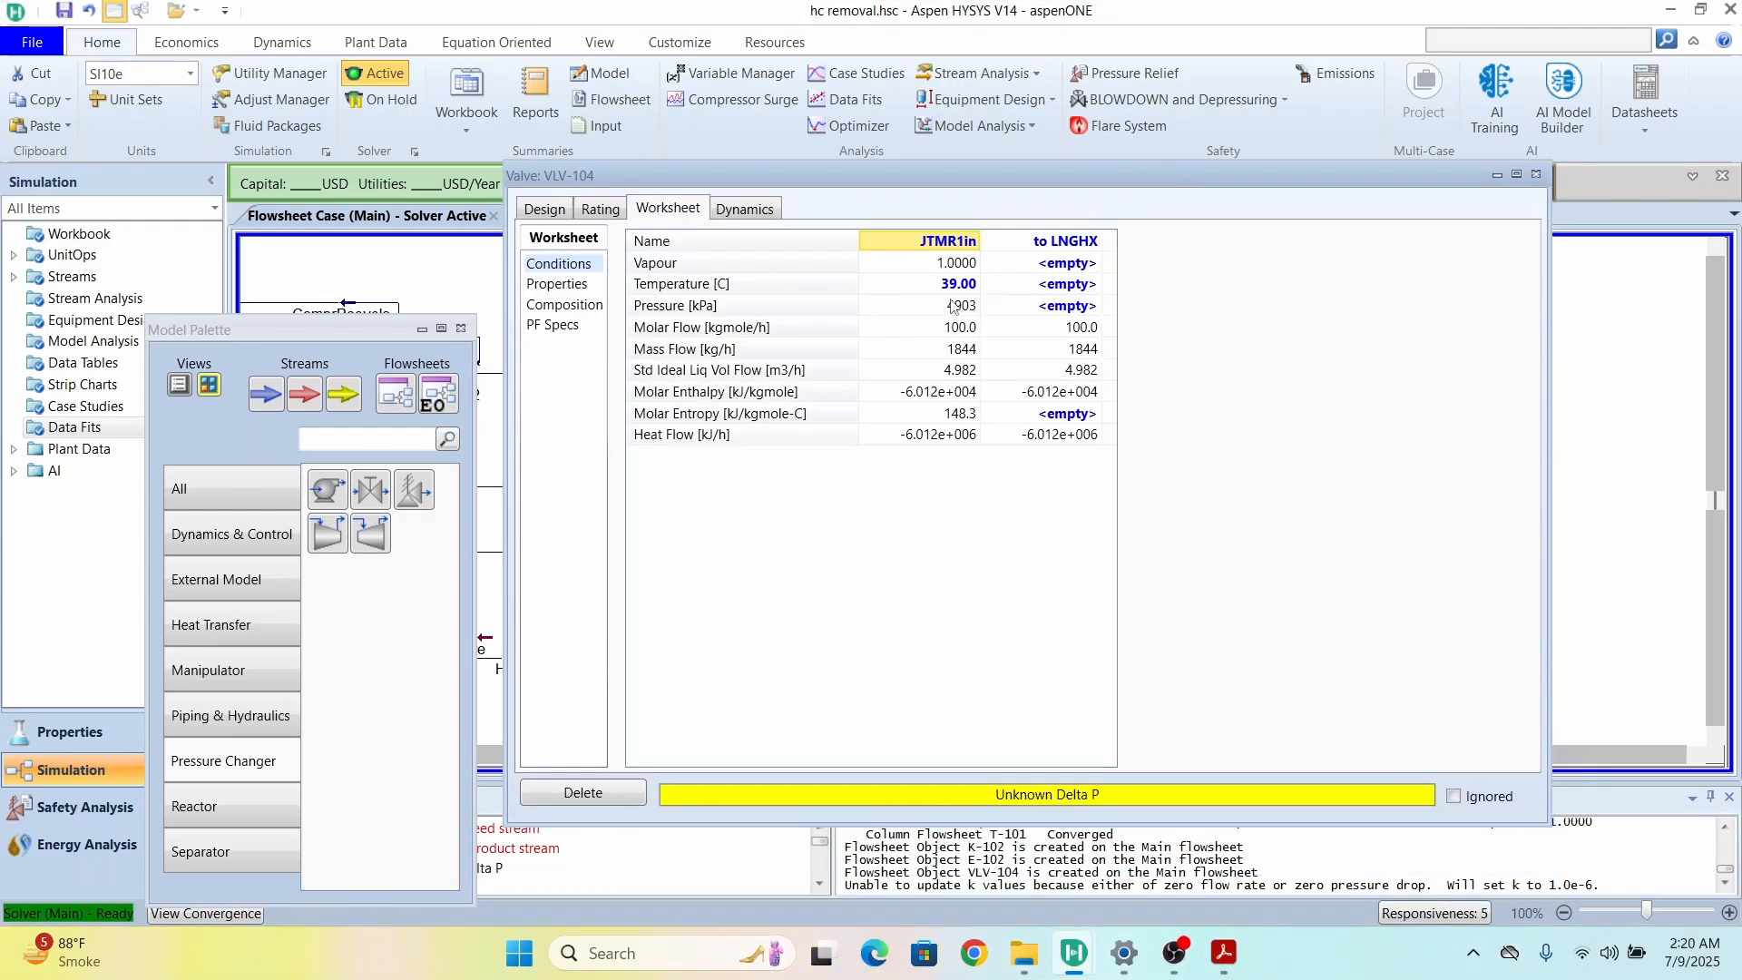
click(1067, 309)
text(30)
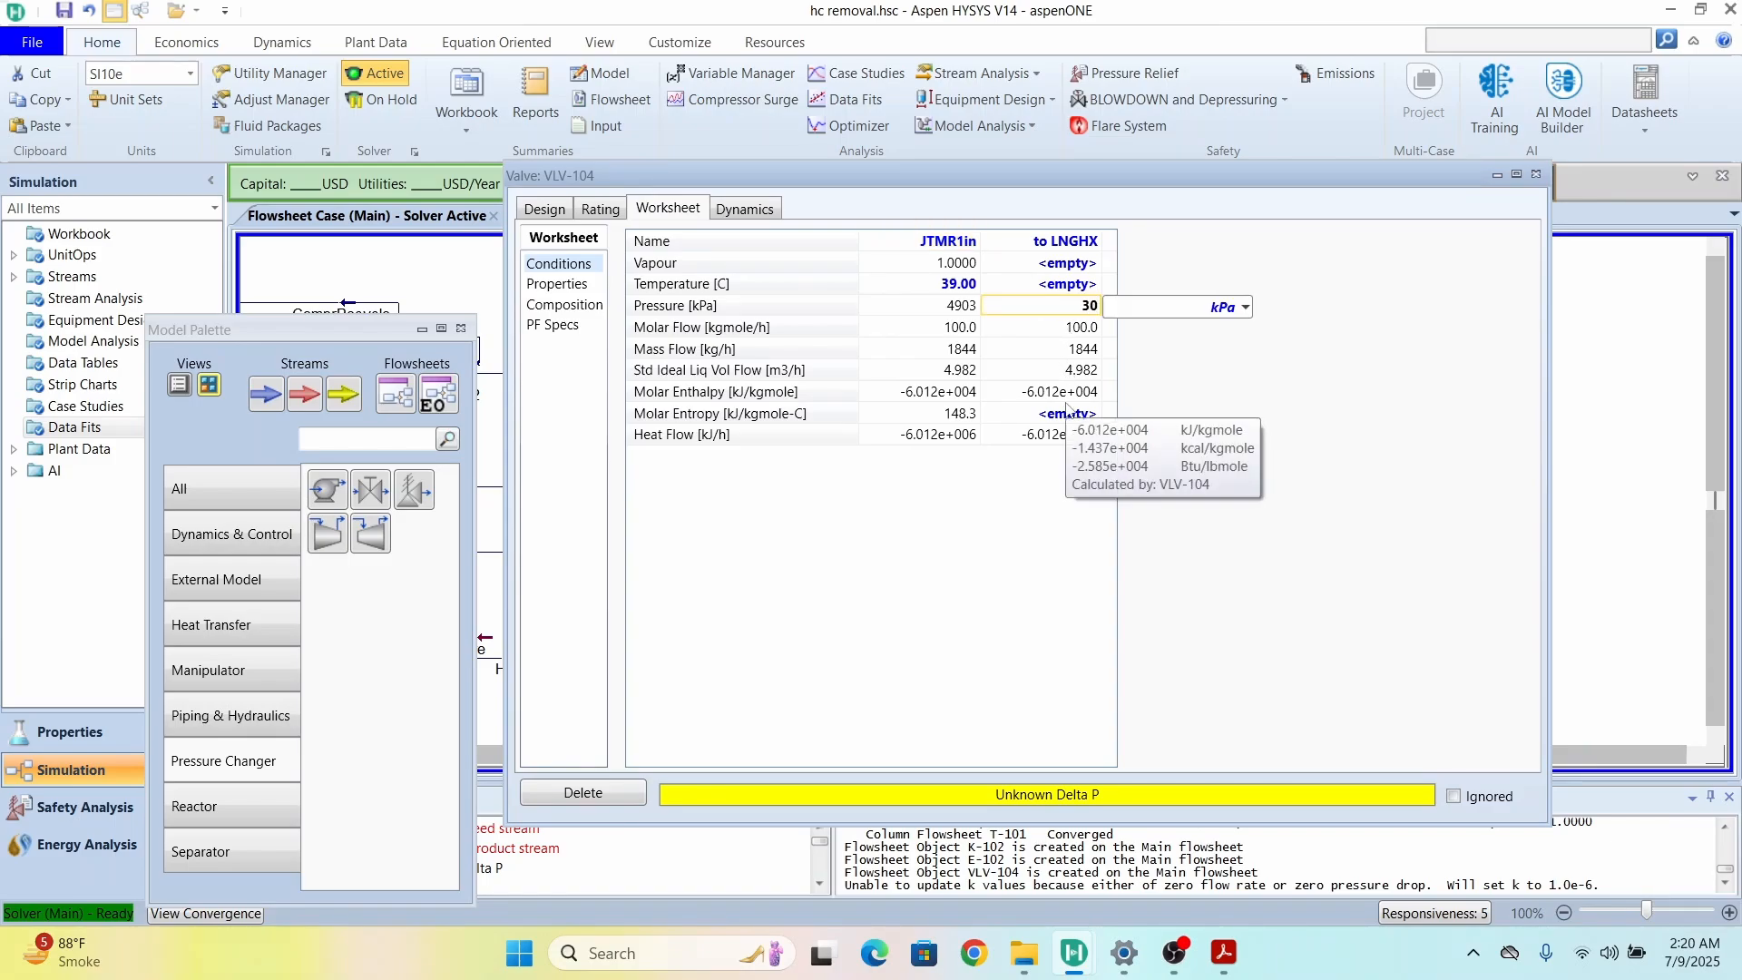
key(Return)
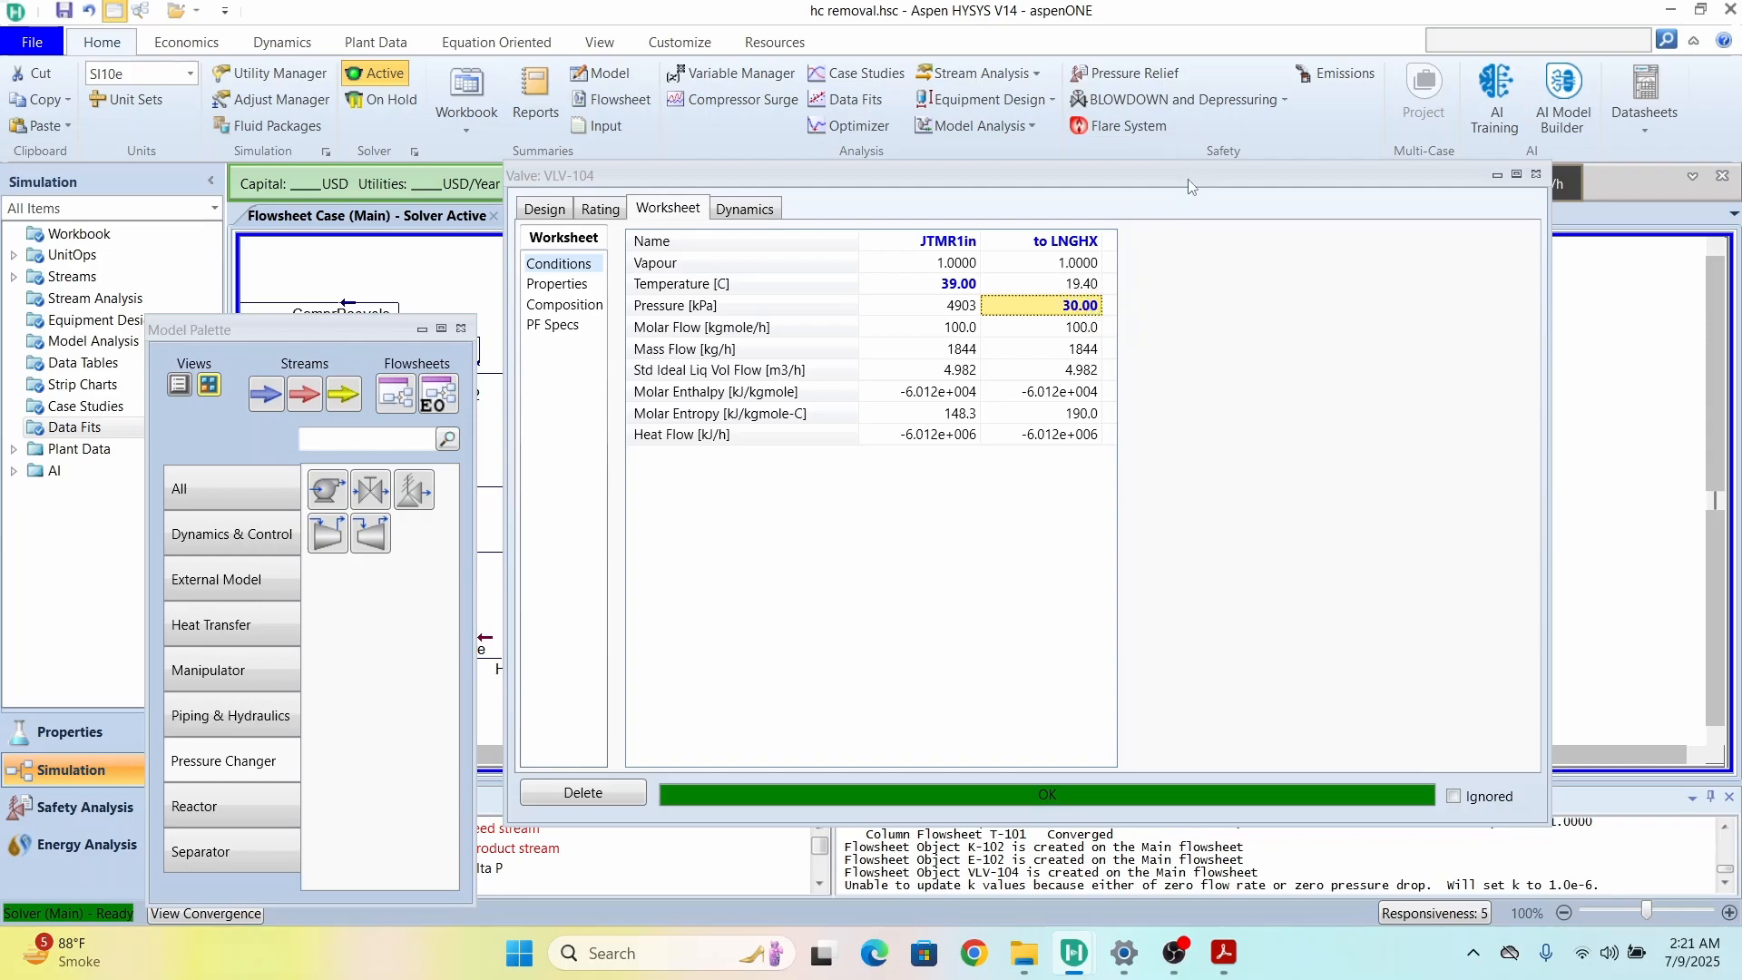
Step: Tidy the refrigeration loop layout by shifting valve VLV-104 and aligning cooler E-102 and stream JTMR1in with stream MR1 out
drag(1192, 186, 1178, 533)
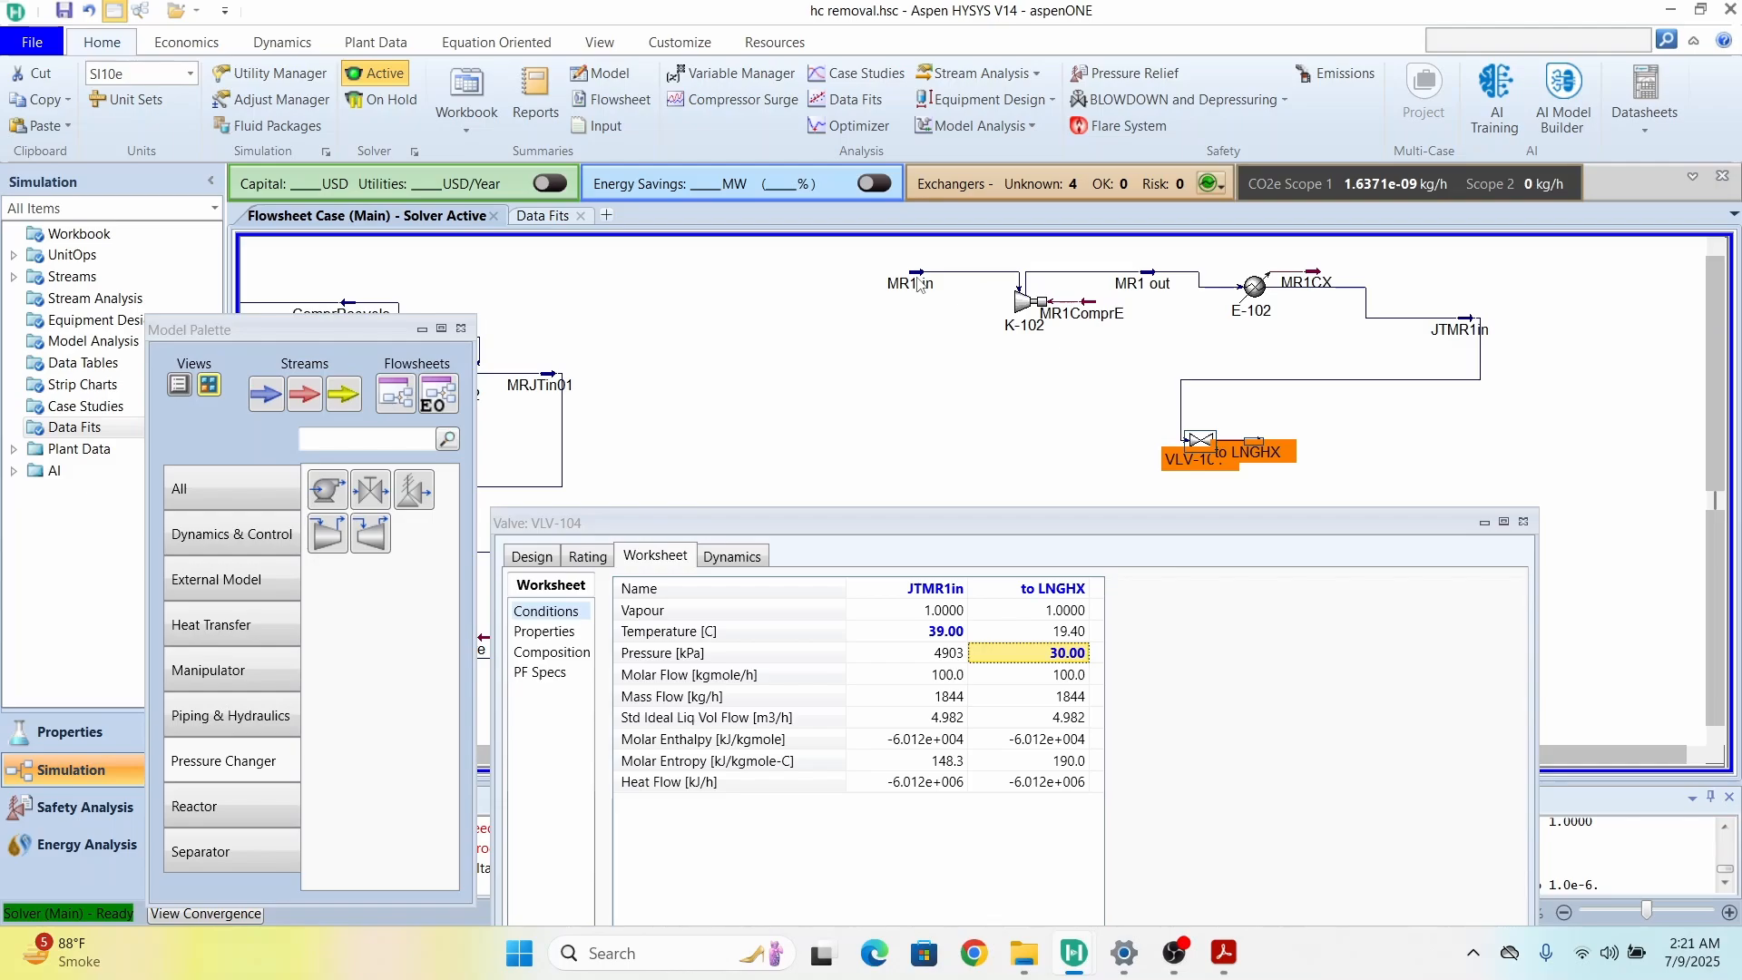
drag(922, 523, 961, 157)
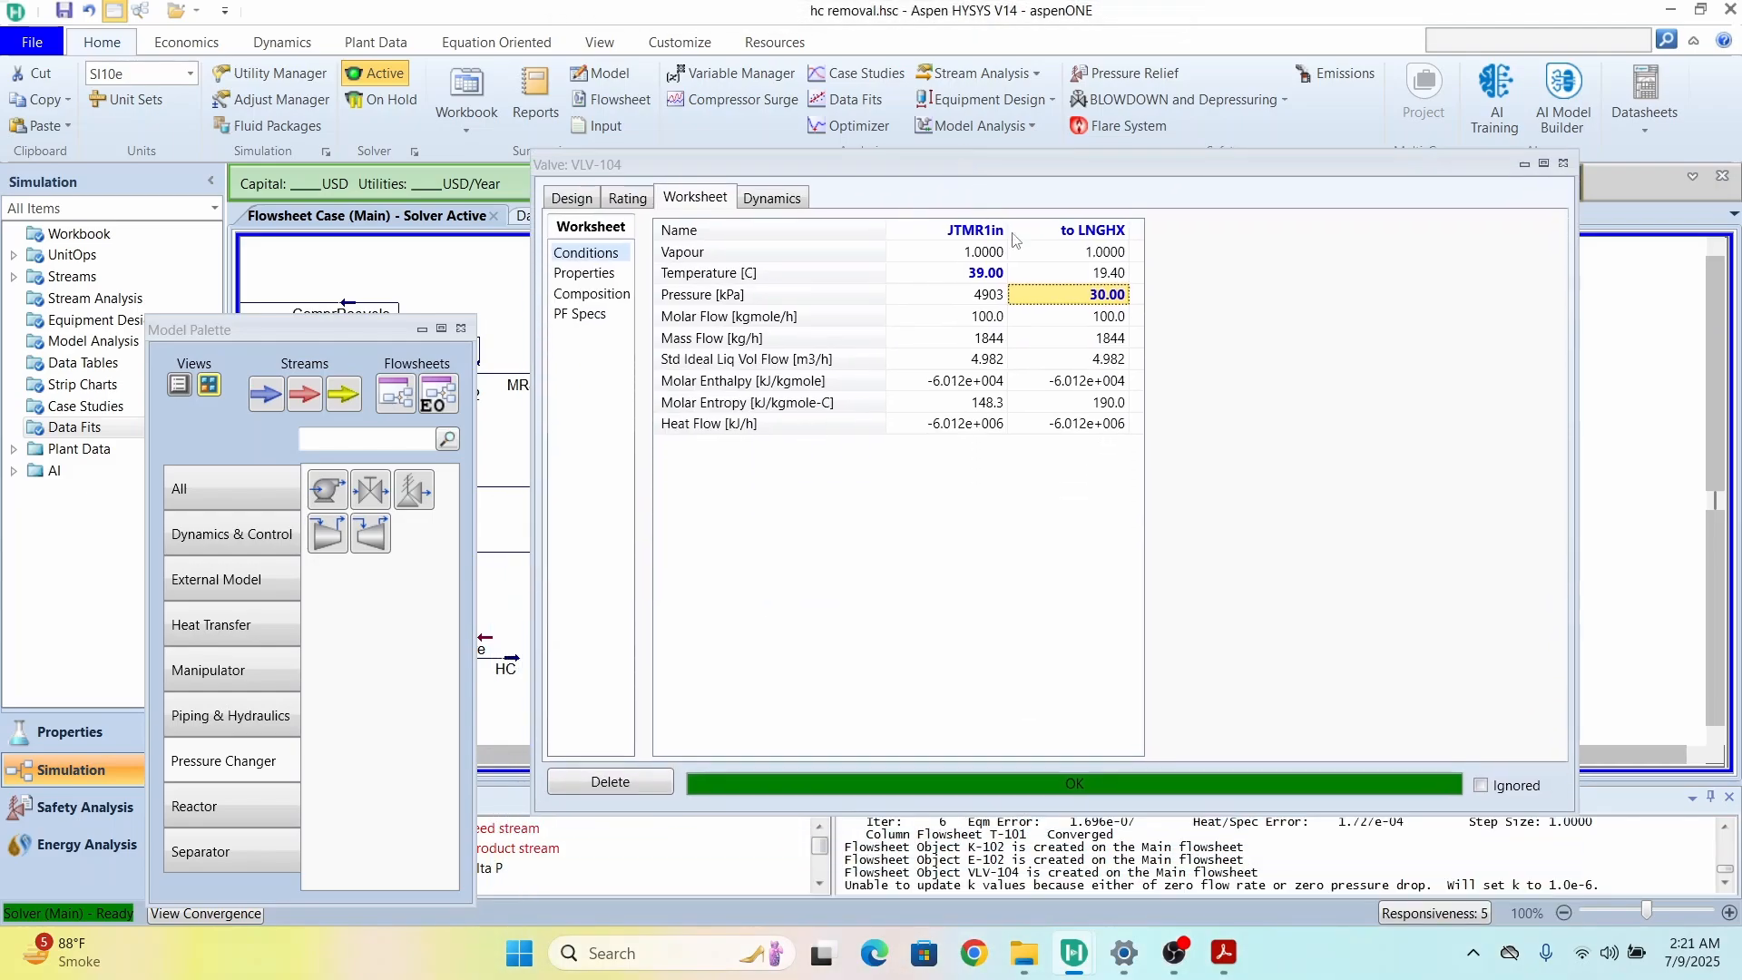
drag(1184, 158, 1122, 542)
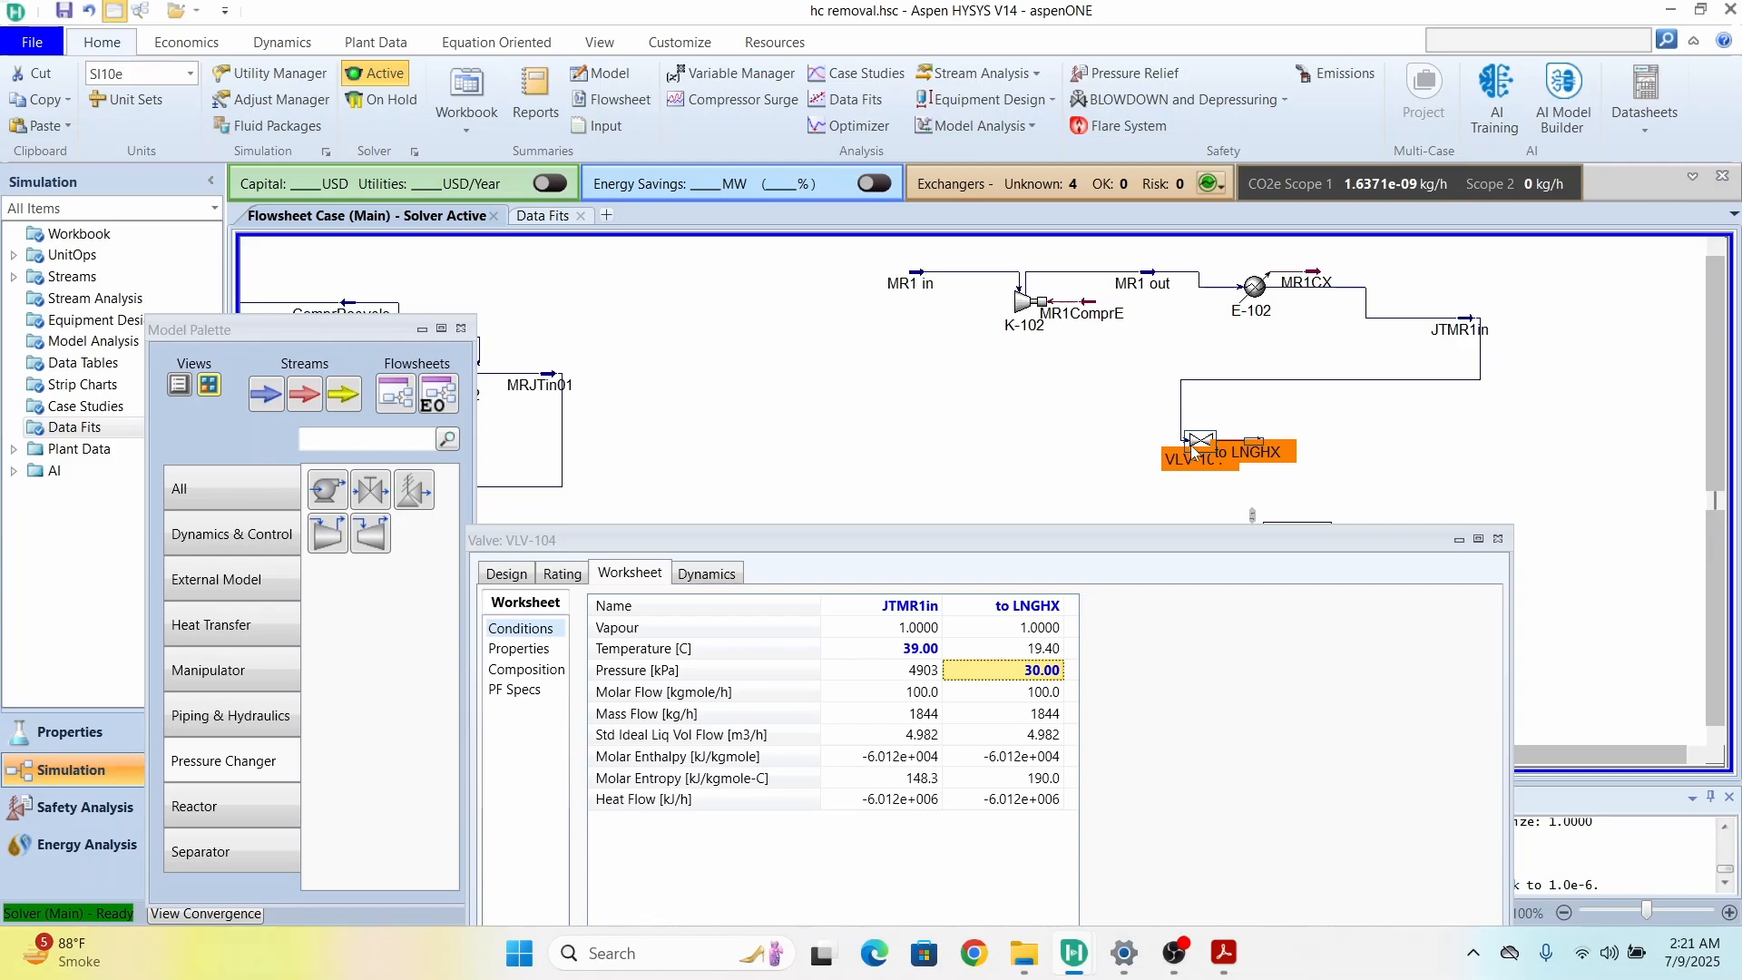
drag(1196, 450, 1231, 445)
drag(1059, 542, 1147, 167)
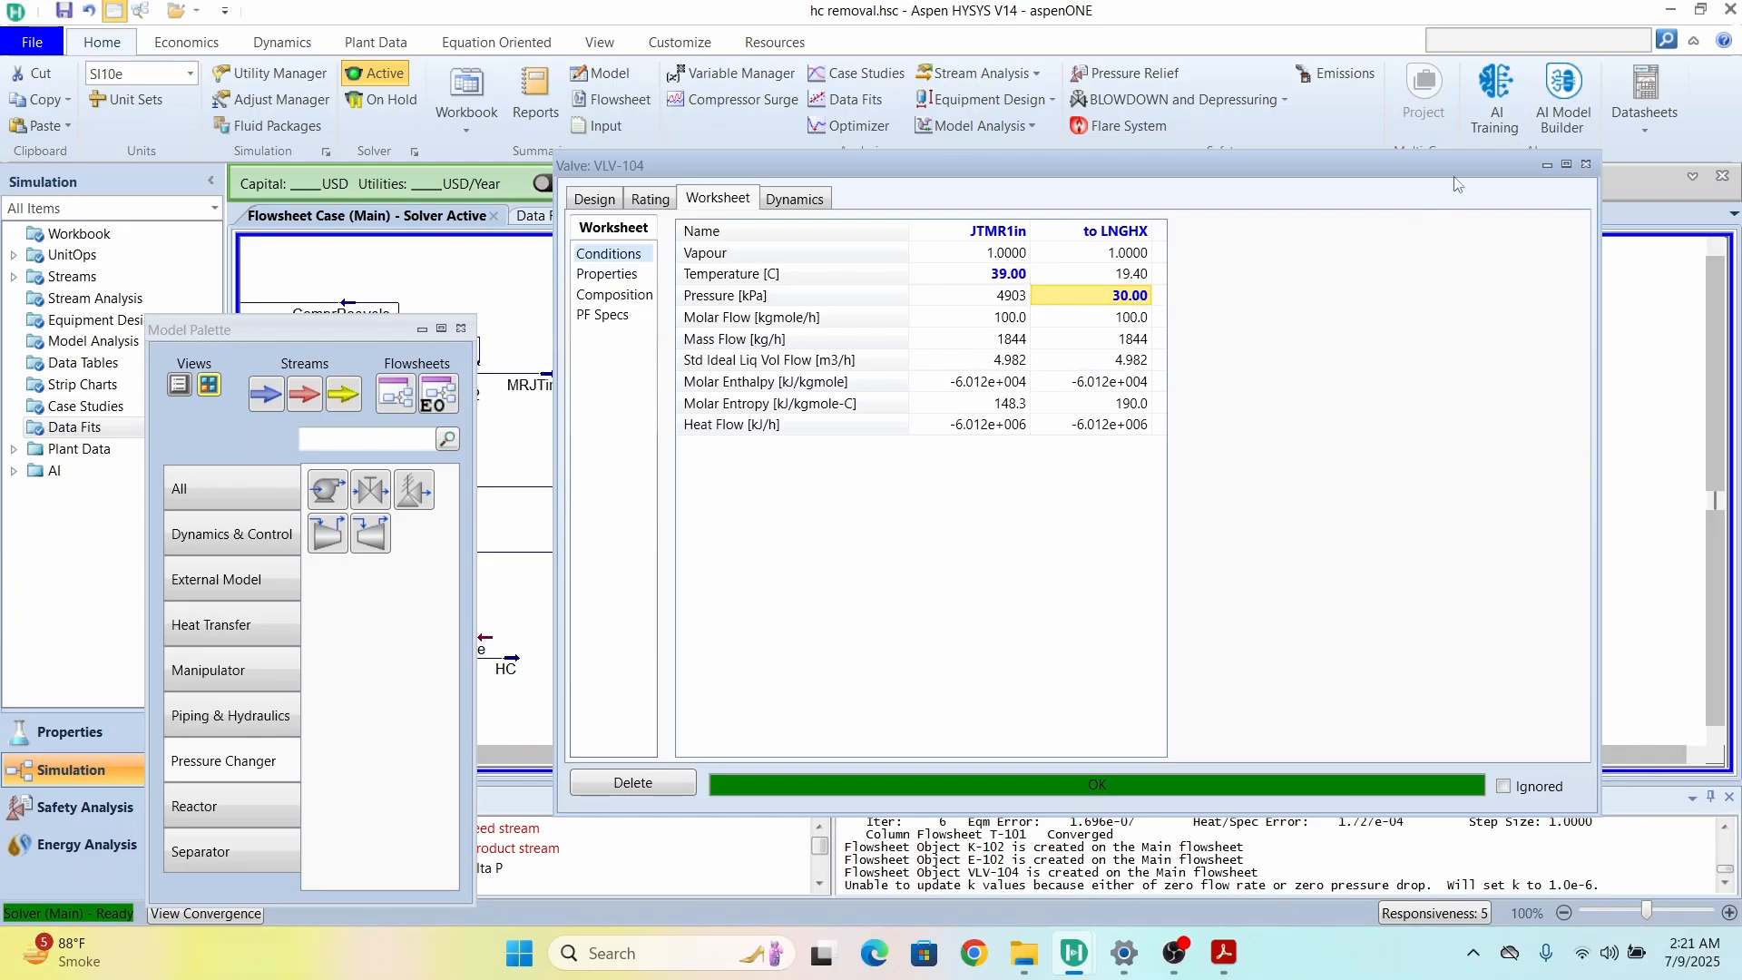
drag(1445, 169, 1341, 497)
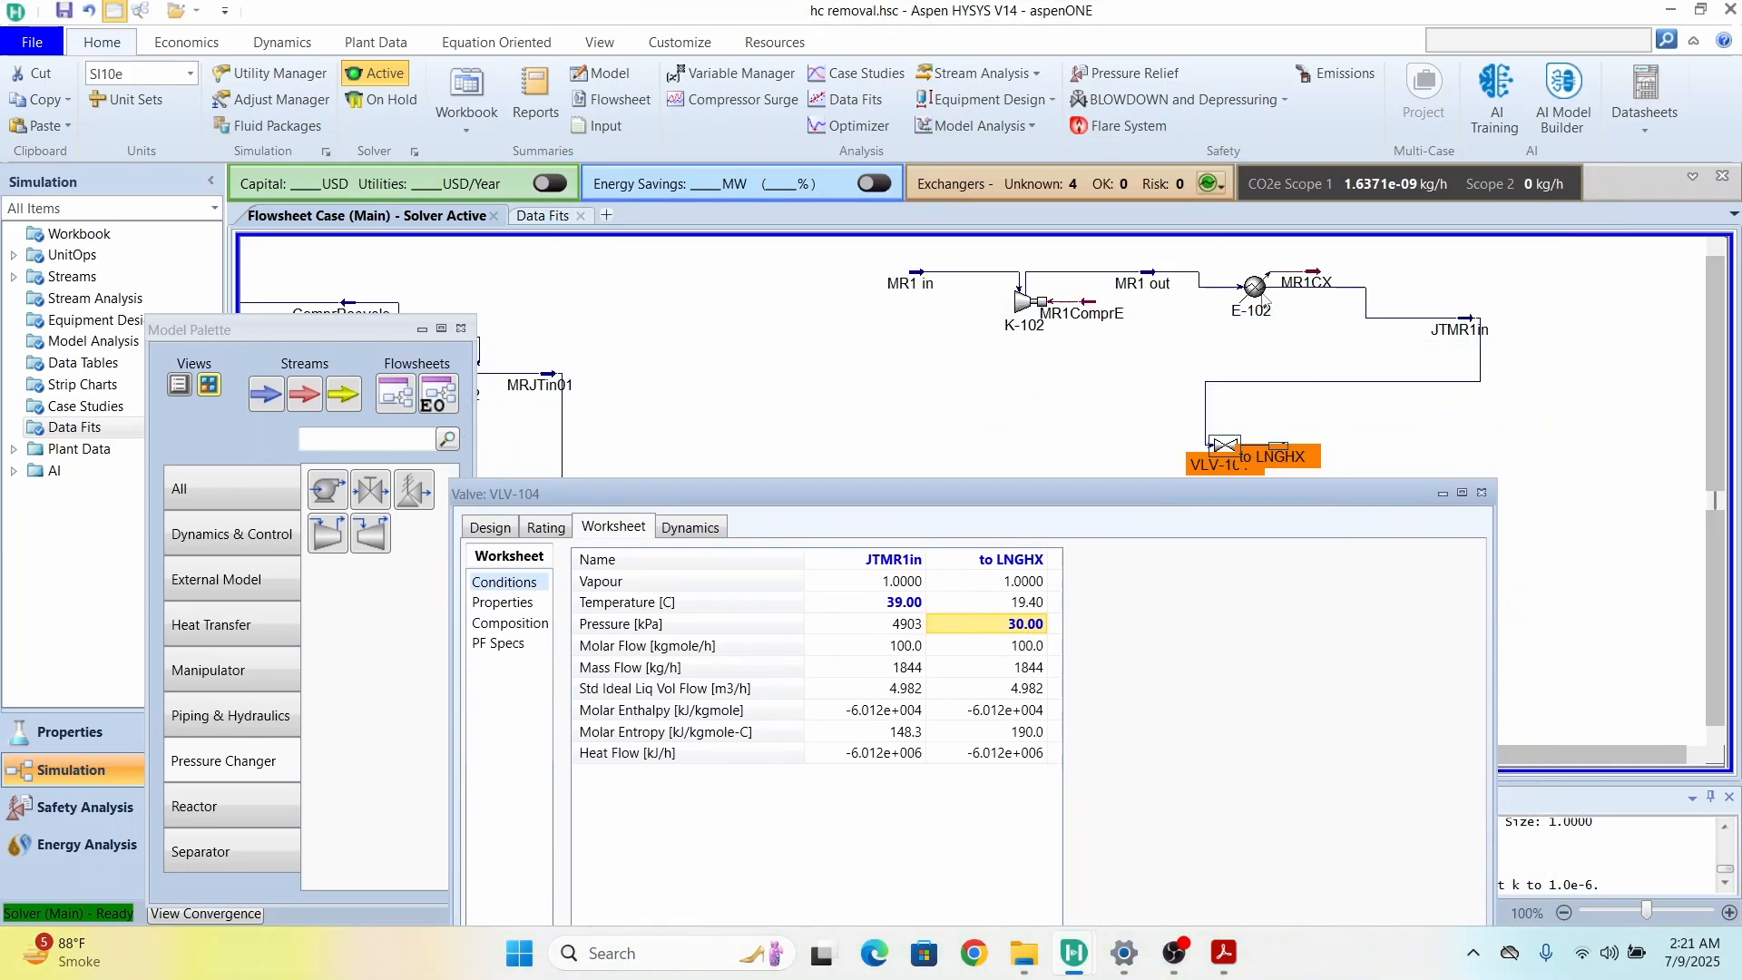
drag(1264, 299, 1283, 286)
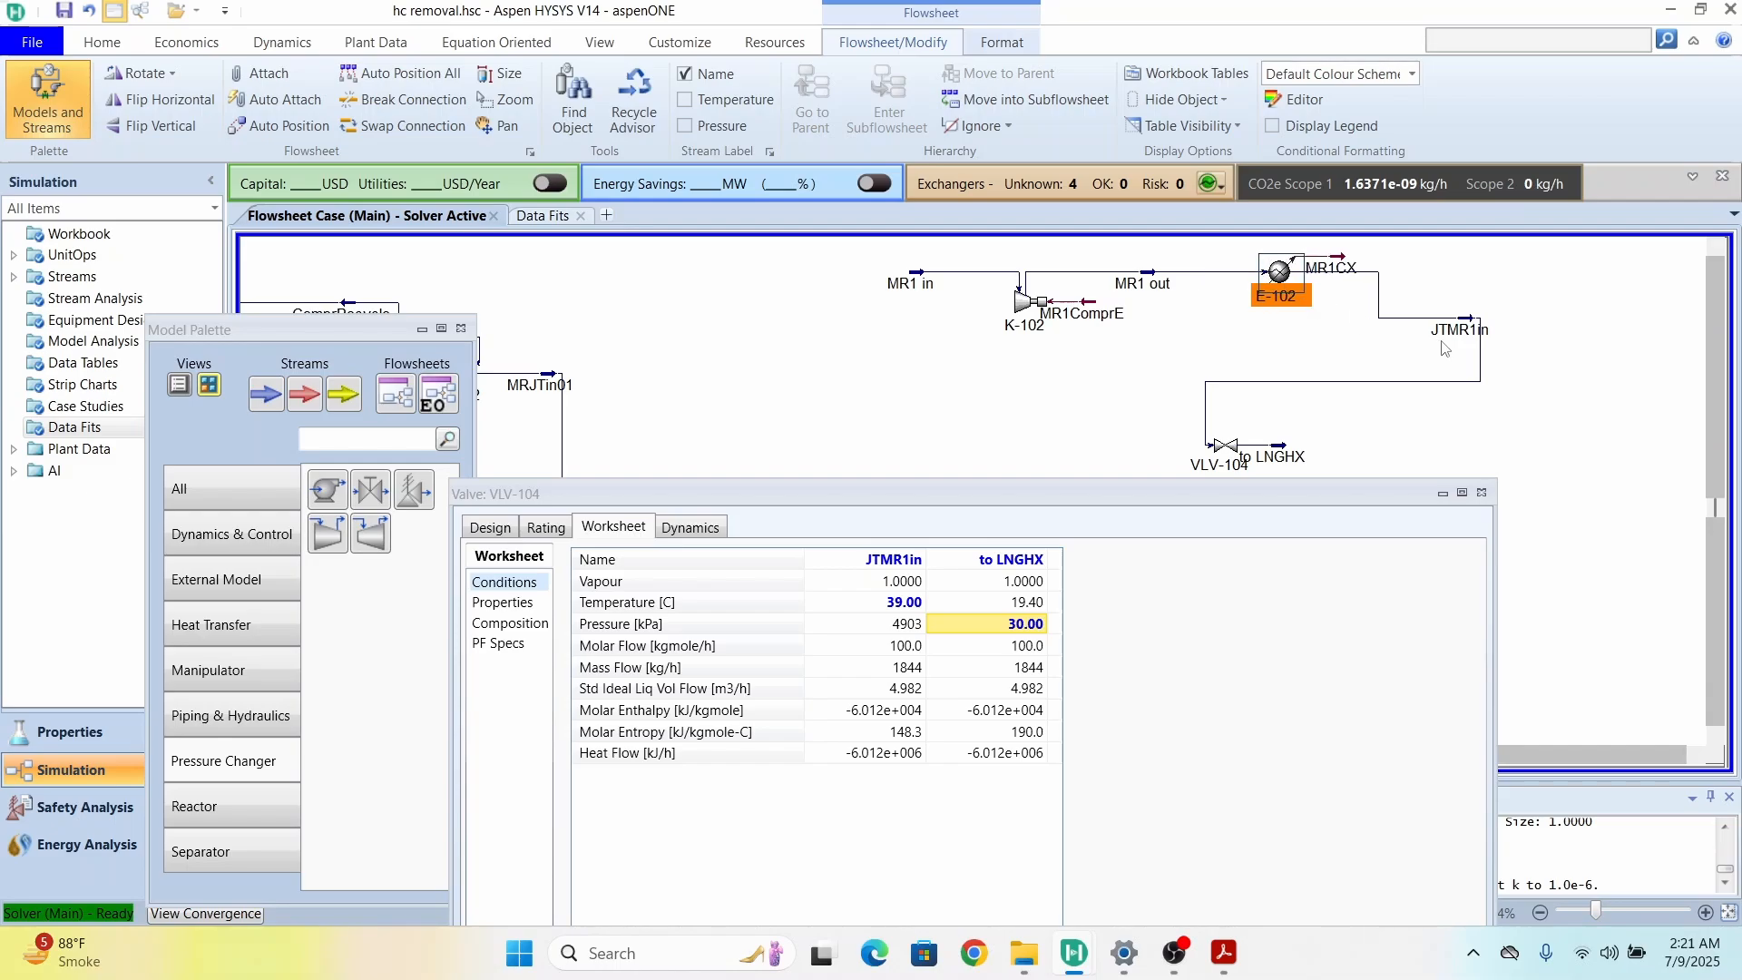
mouse_move(1470, 330)
drag(1470, 330, 1556, 284)
Step: Switch to the natural gas case study PDF and look up the JT valve inlet temperature for the methane liquefaction loop
click(1282, 272)
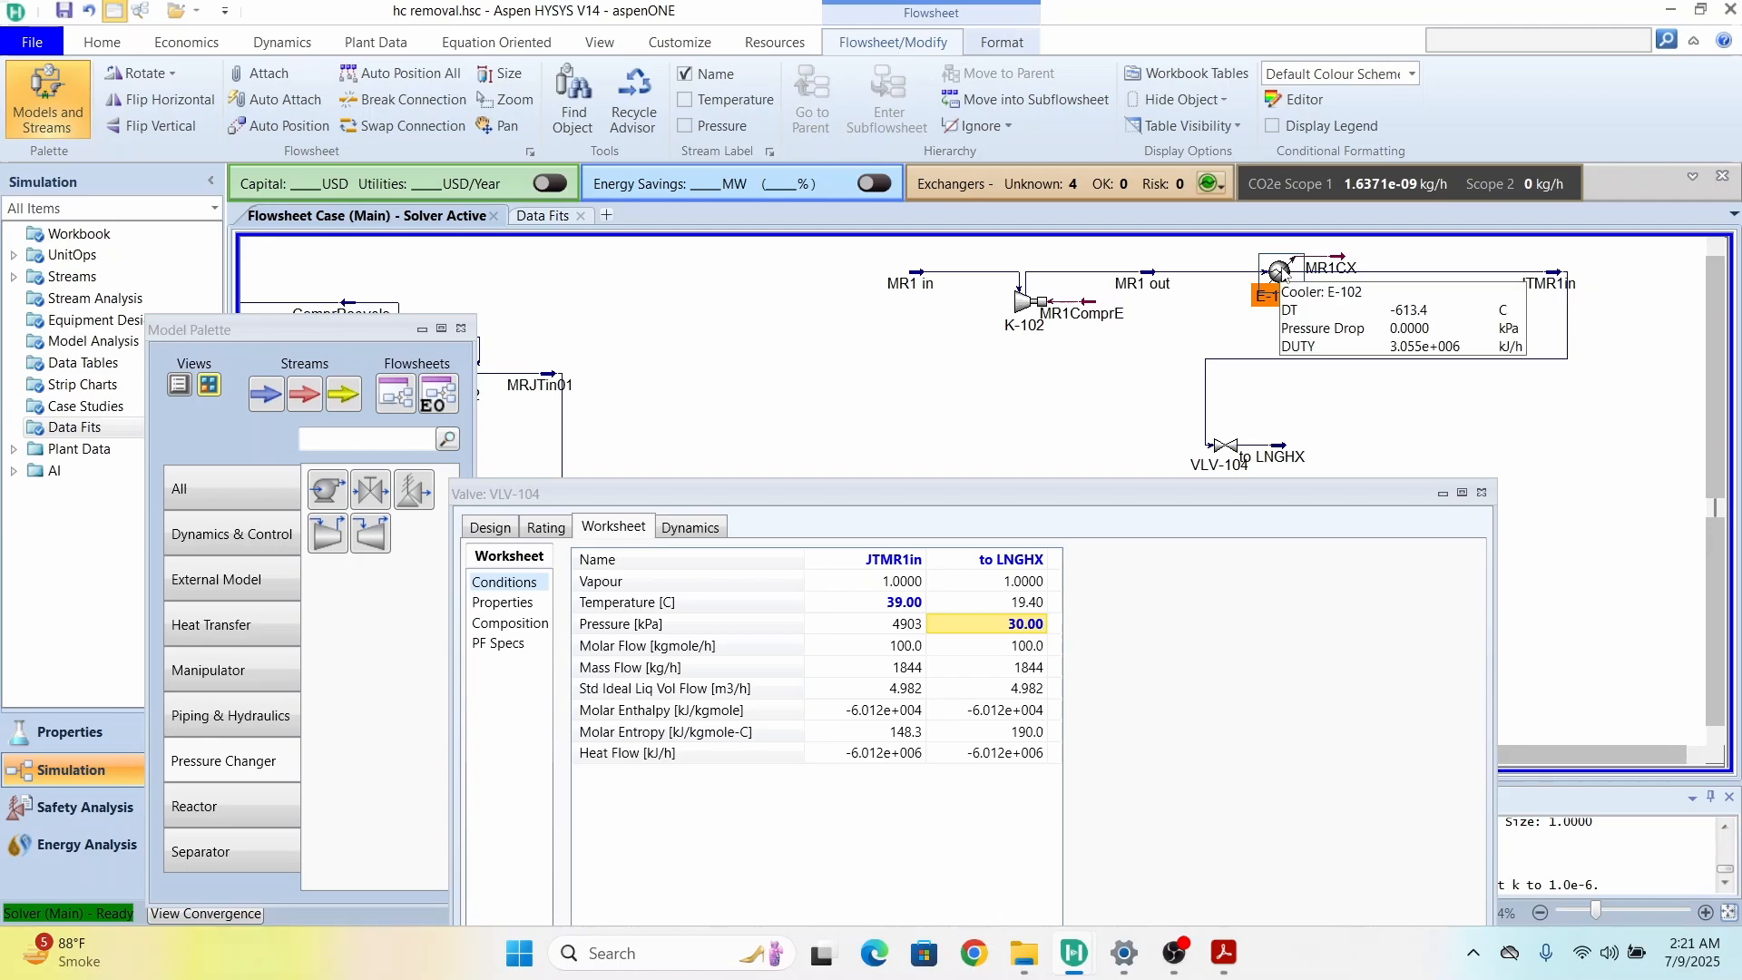
key(alt+Tab)
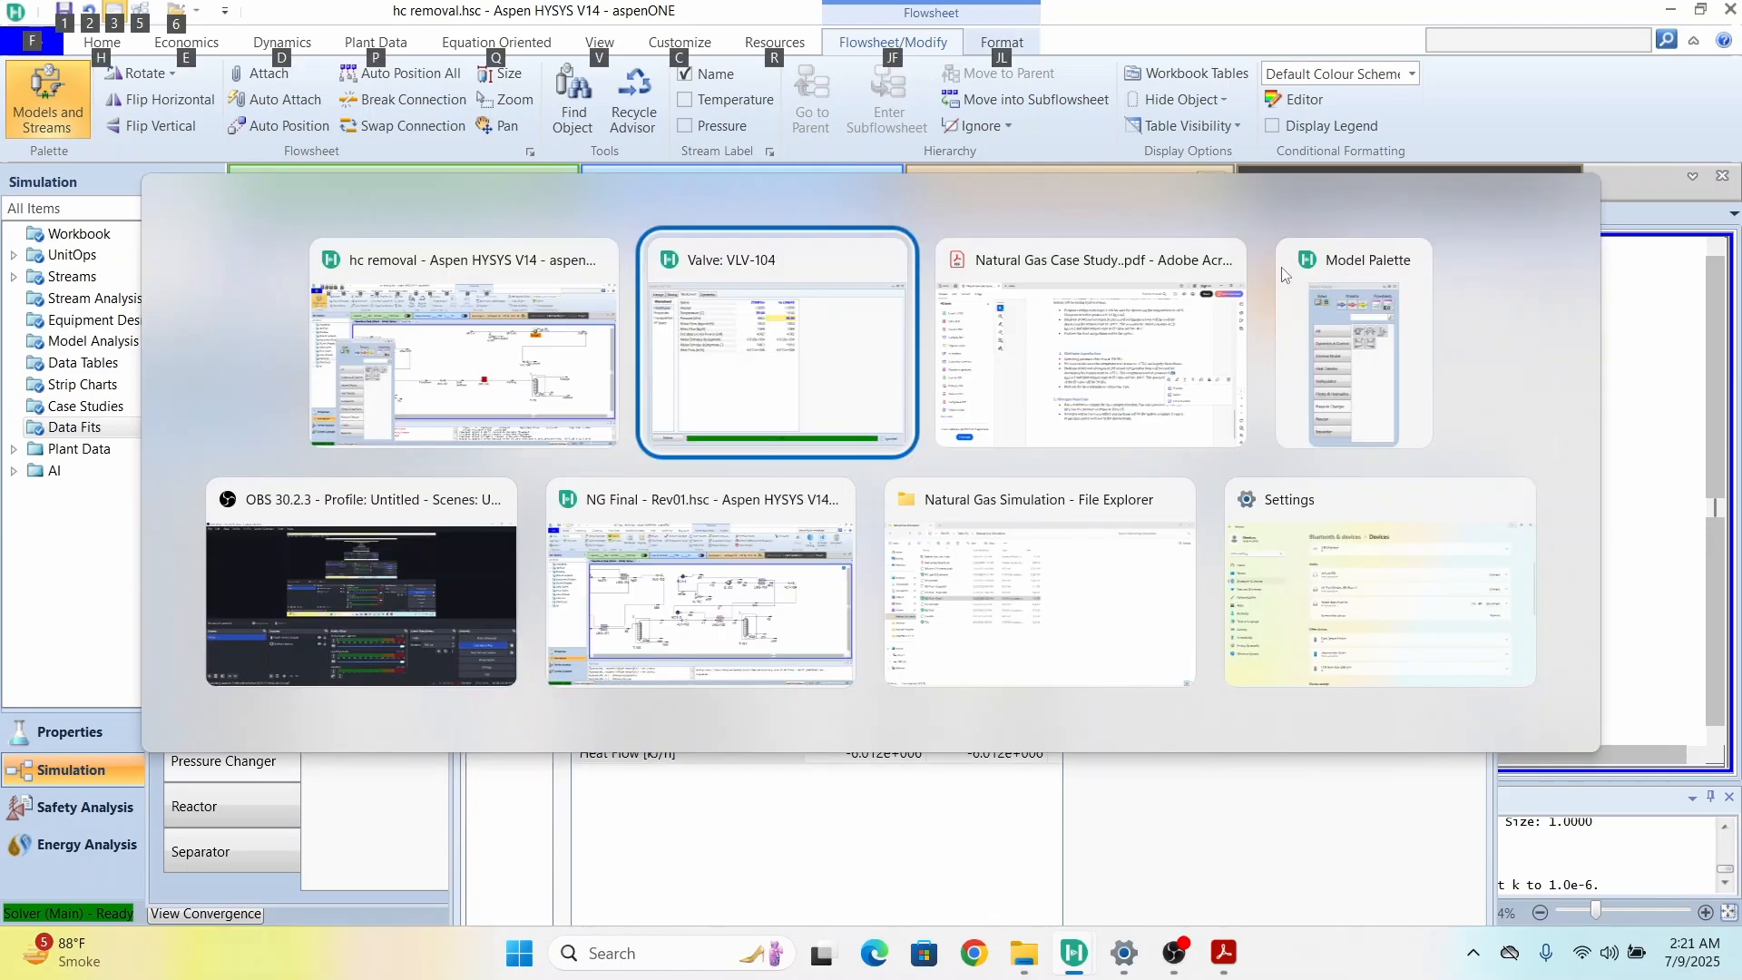
key(alt+Tab)
scroll(1217, 481, down, 2)
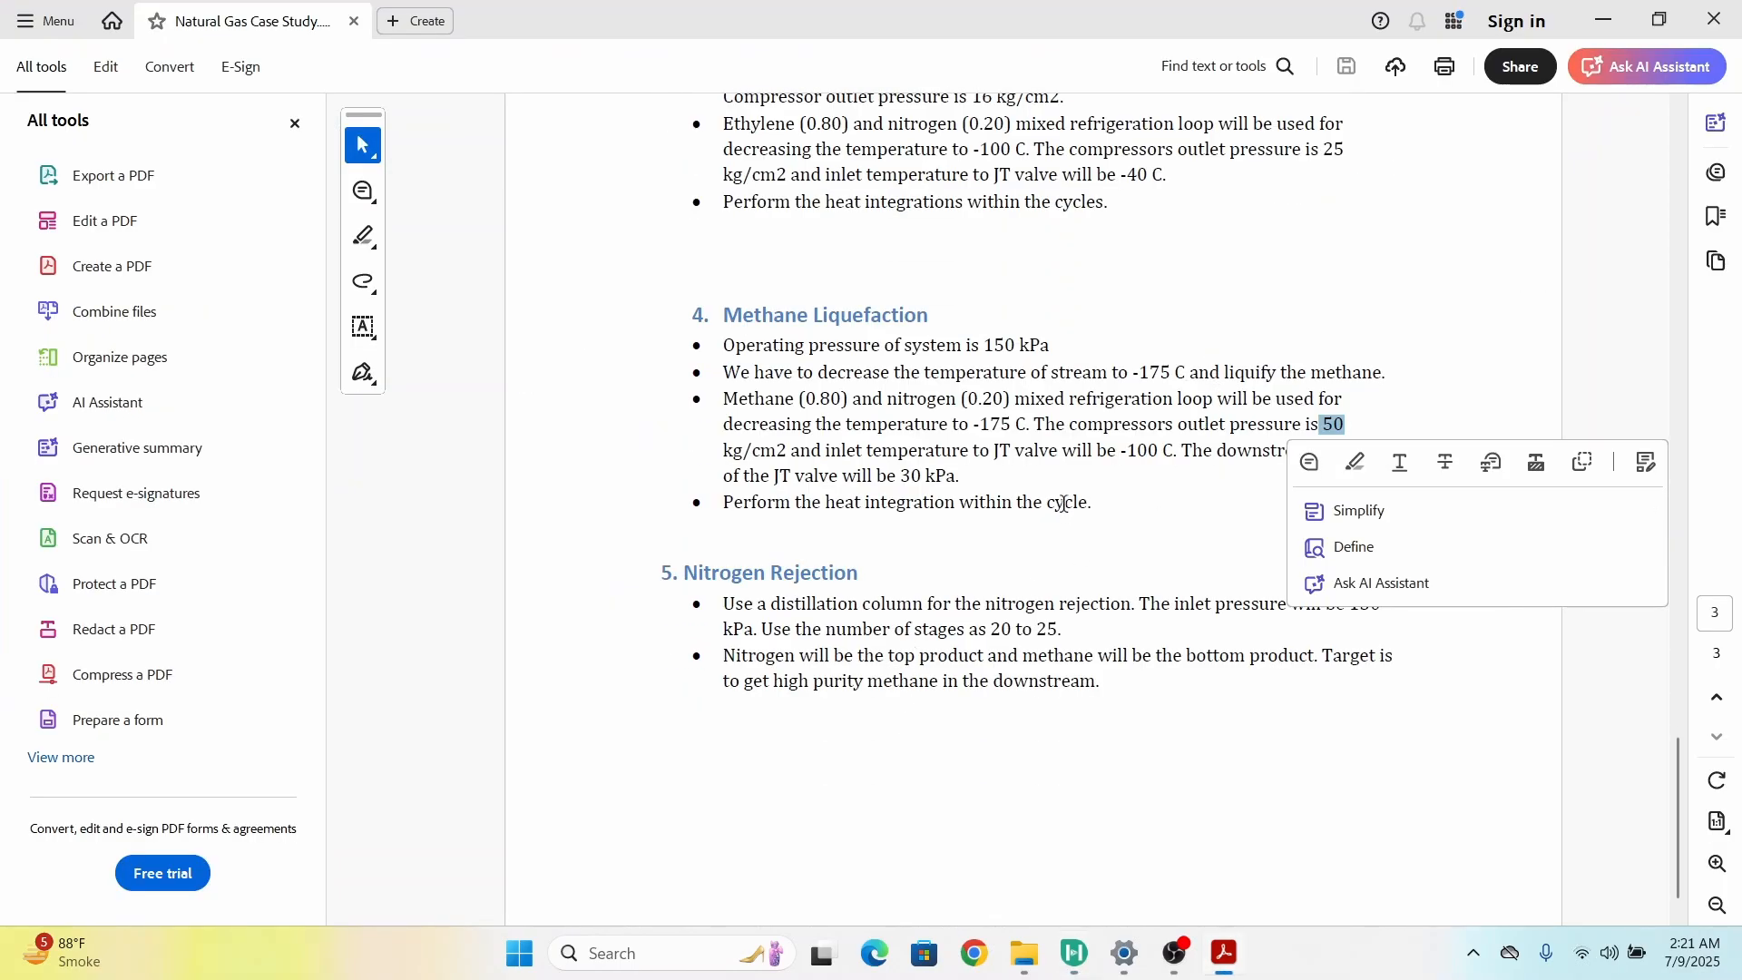
click(1063, 499)
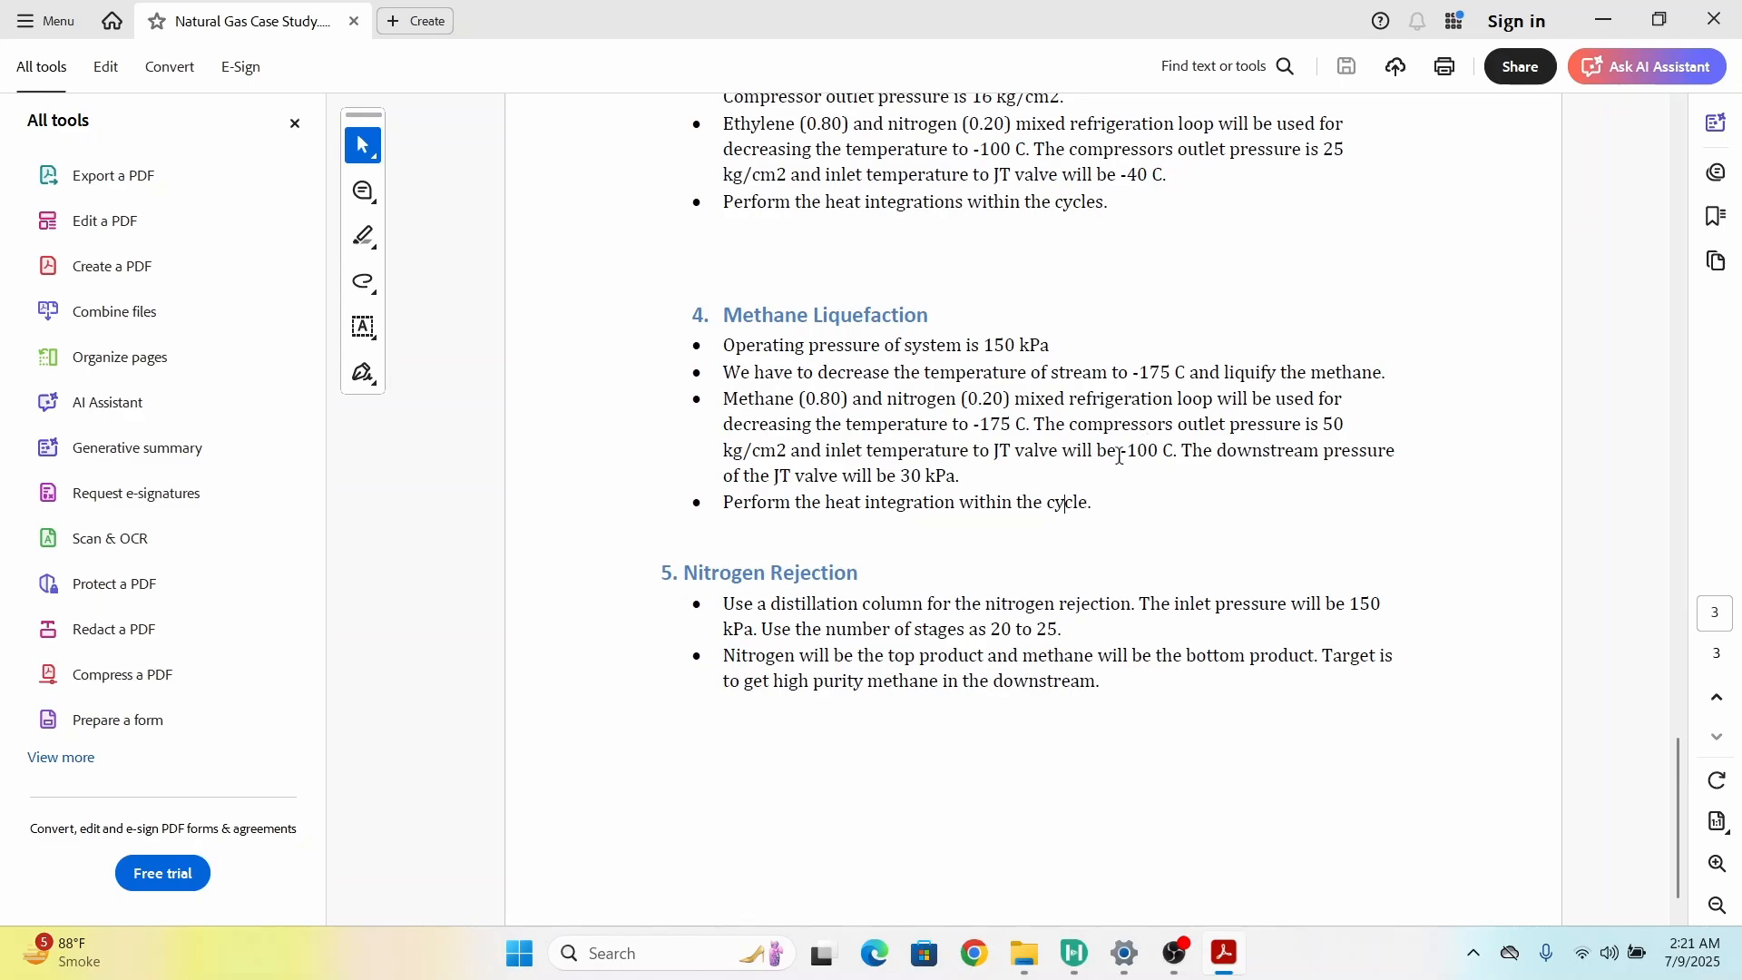
key(alt+Tab)
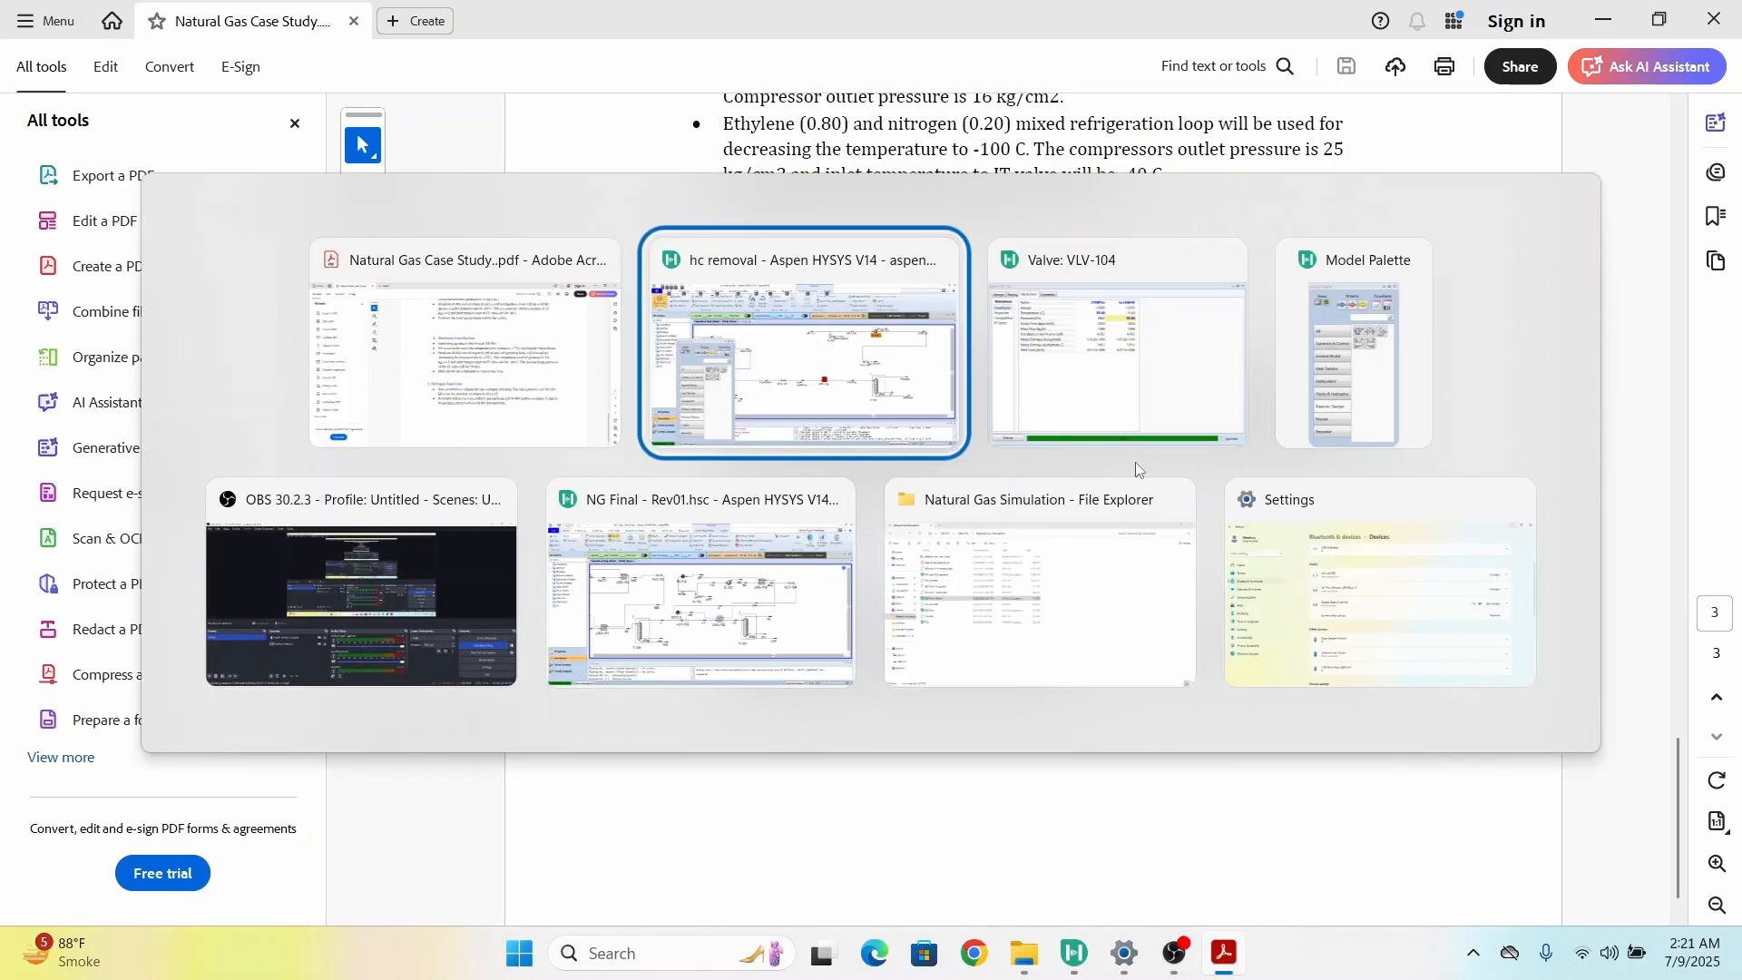
key(alt+Tab)
Step: Set stream JTMR1in's temperature to -100 °C in cooler E-102, then close the cooler and valve VLV-104 windows
double_click(1283, 273)
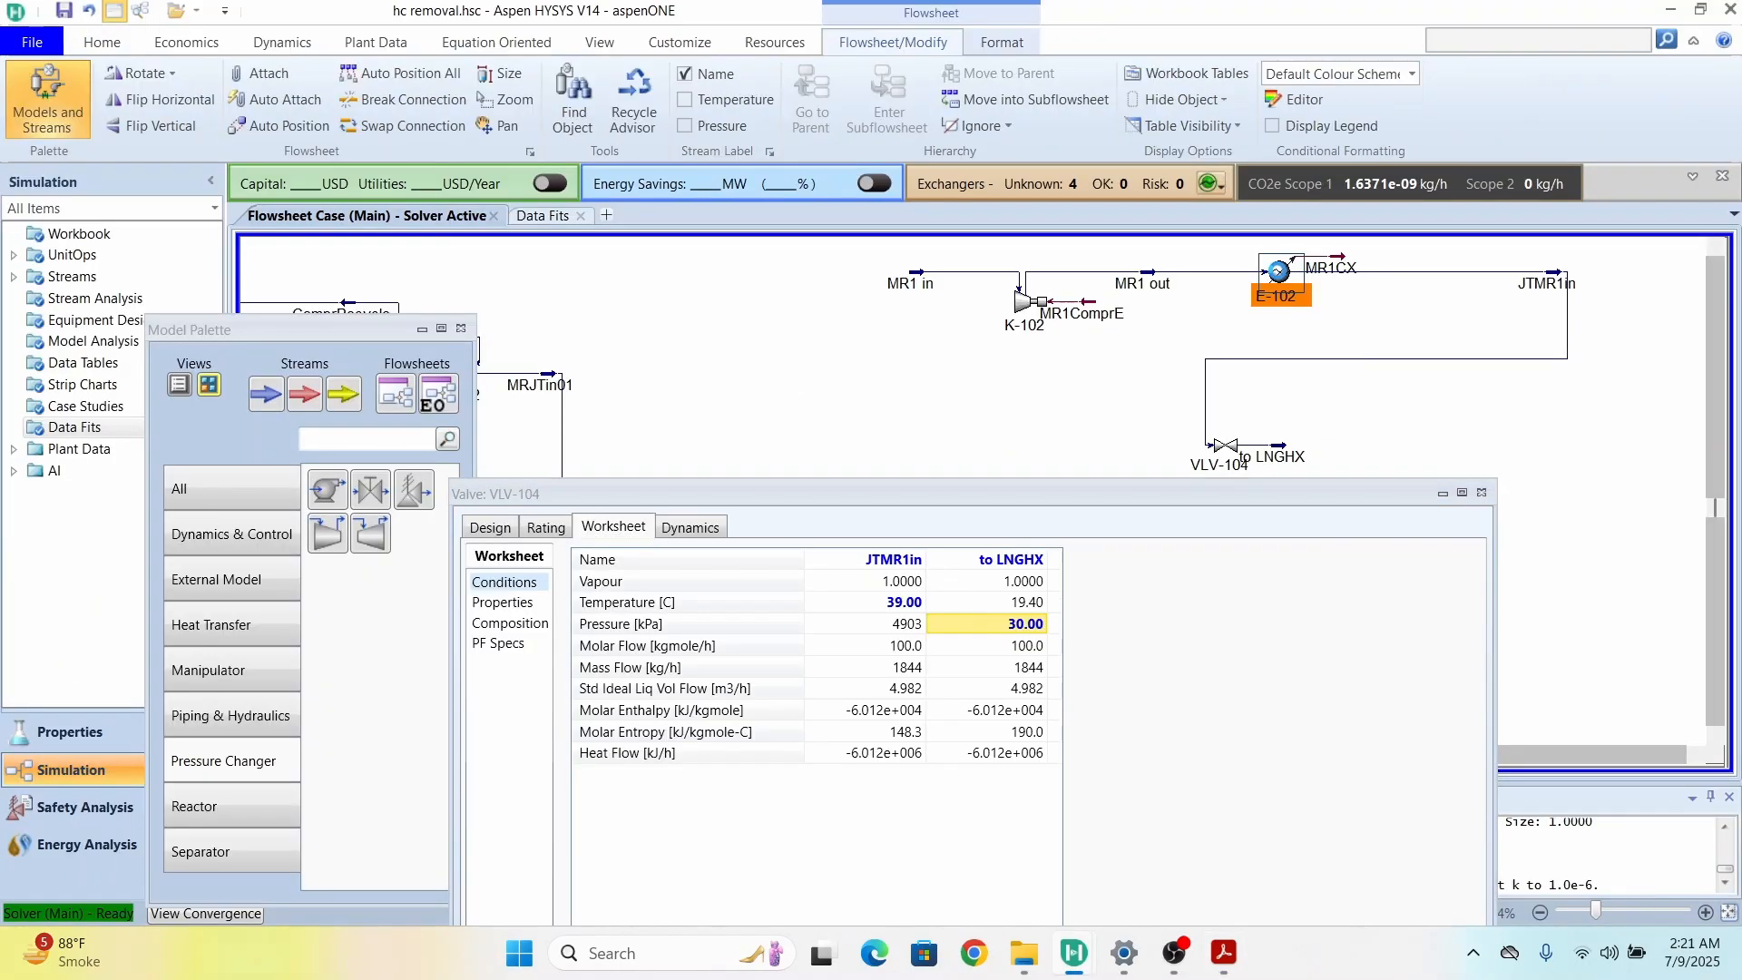
click(1216, 322)
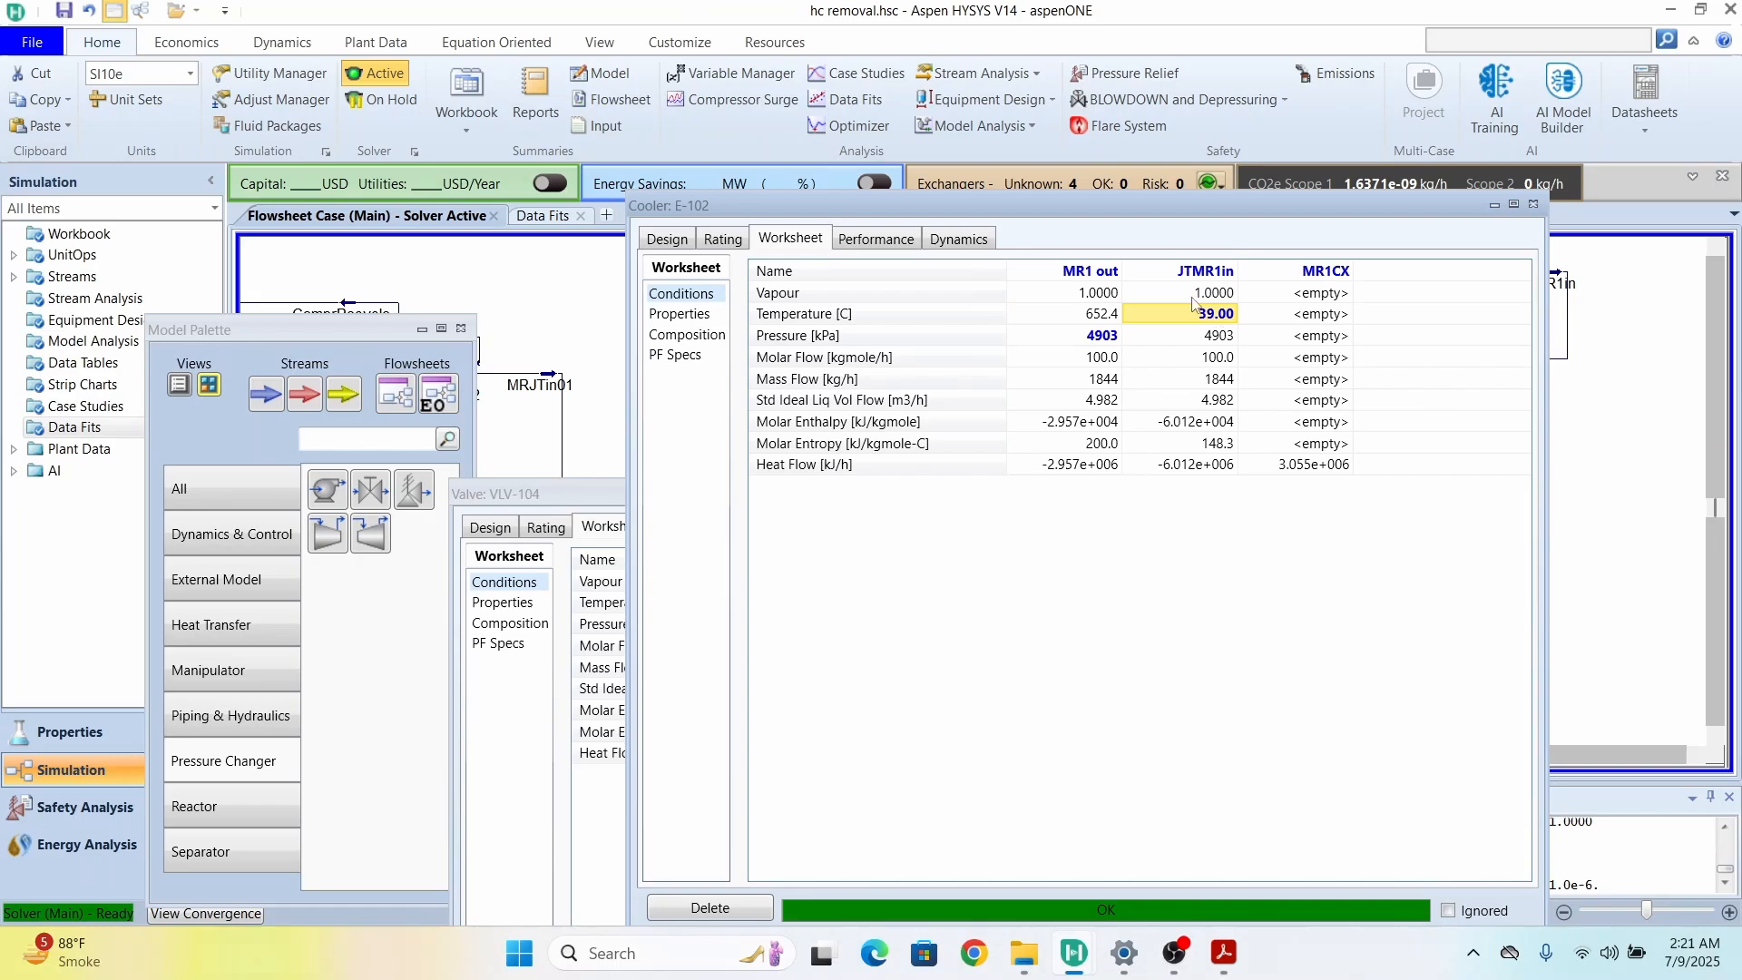
key(Delete)
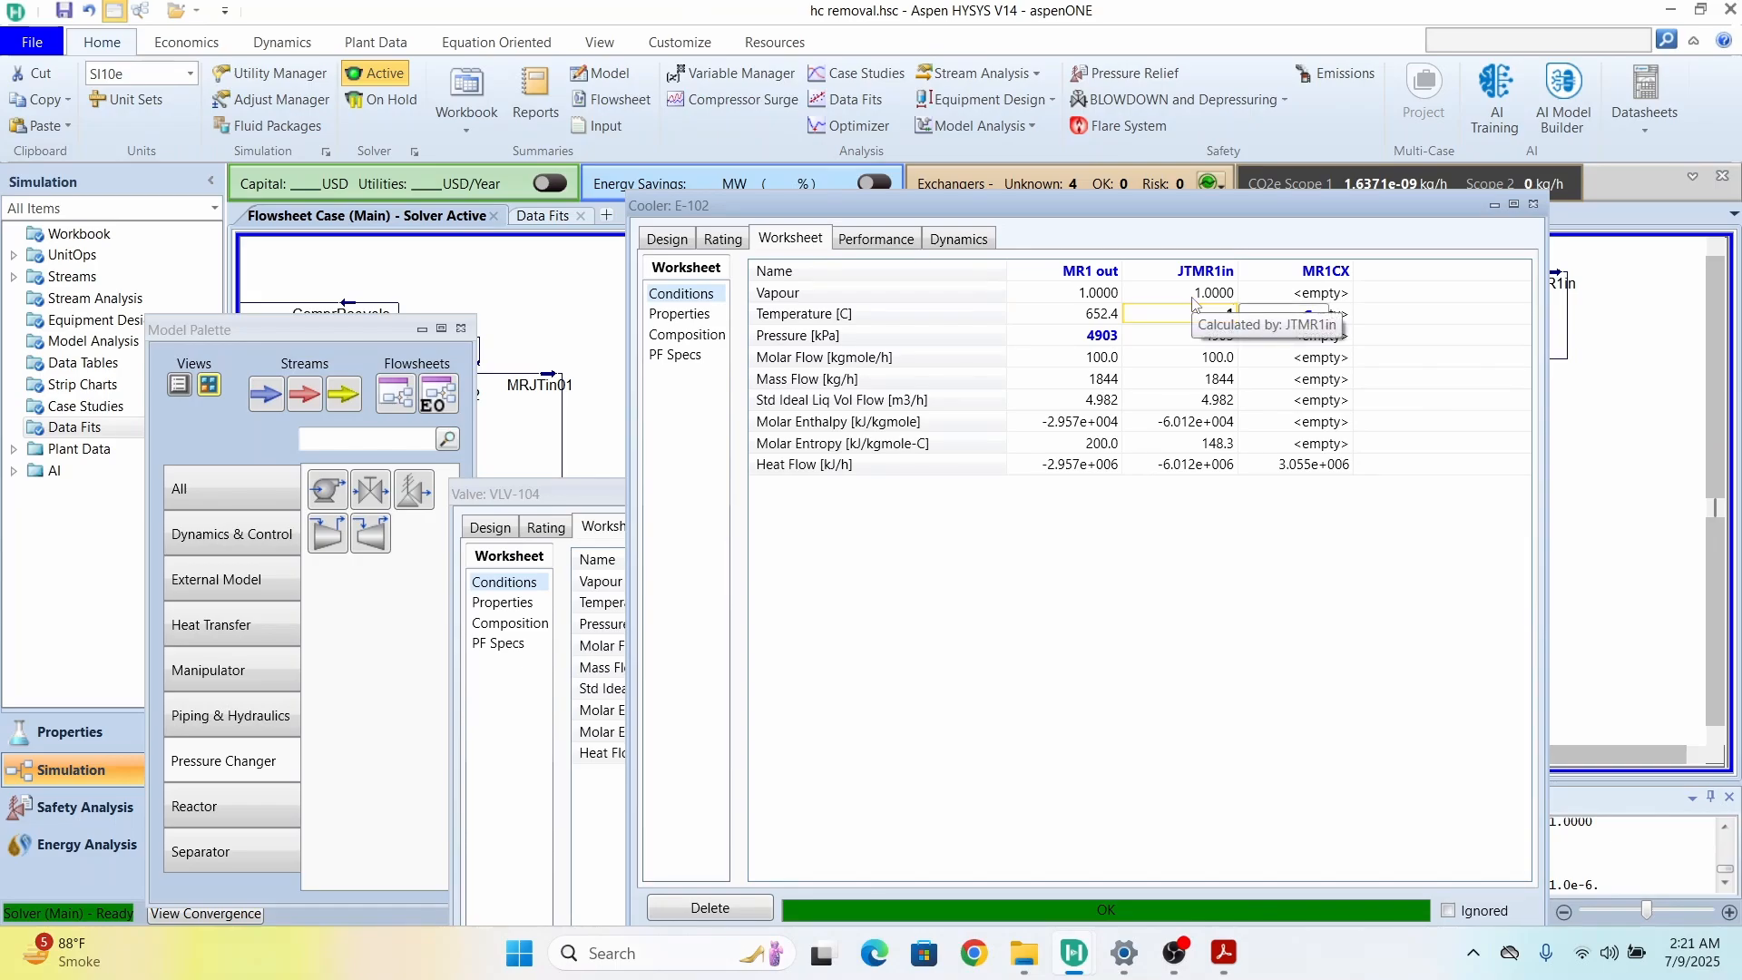
text(-100)
key(Return)
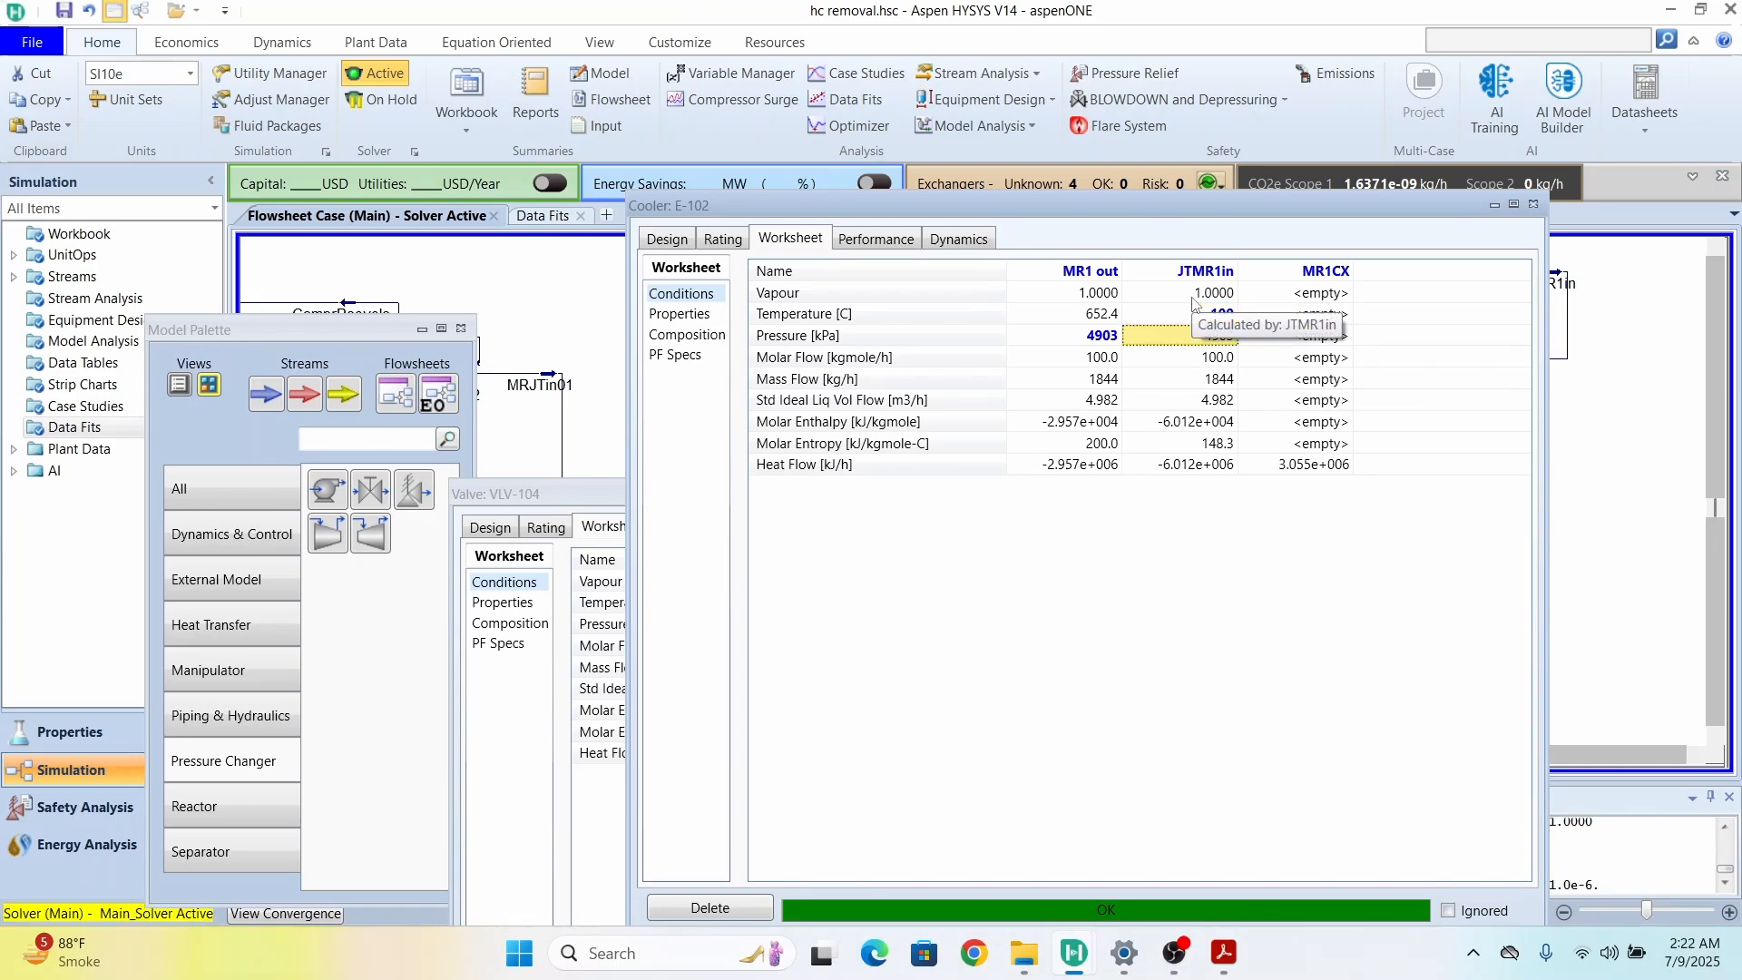
click(1240, 386)
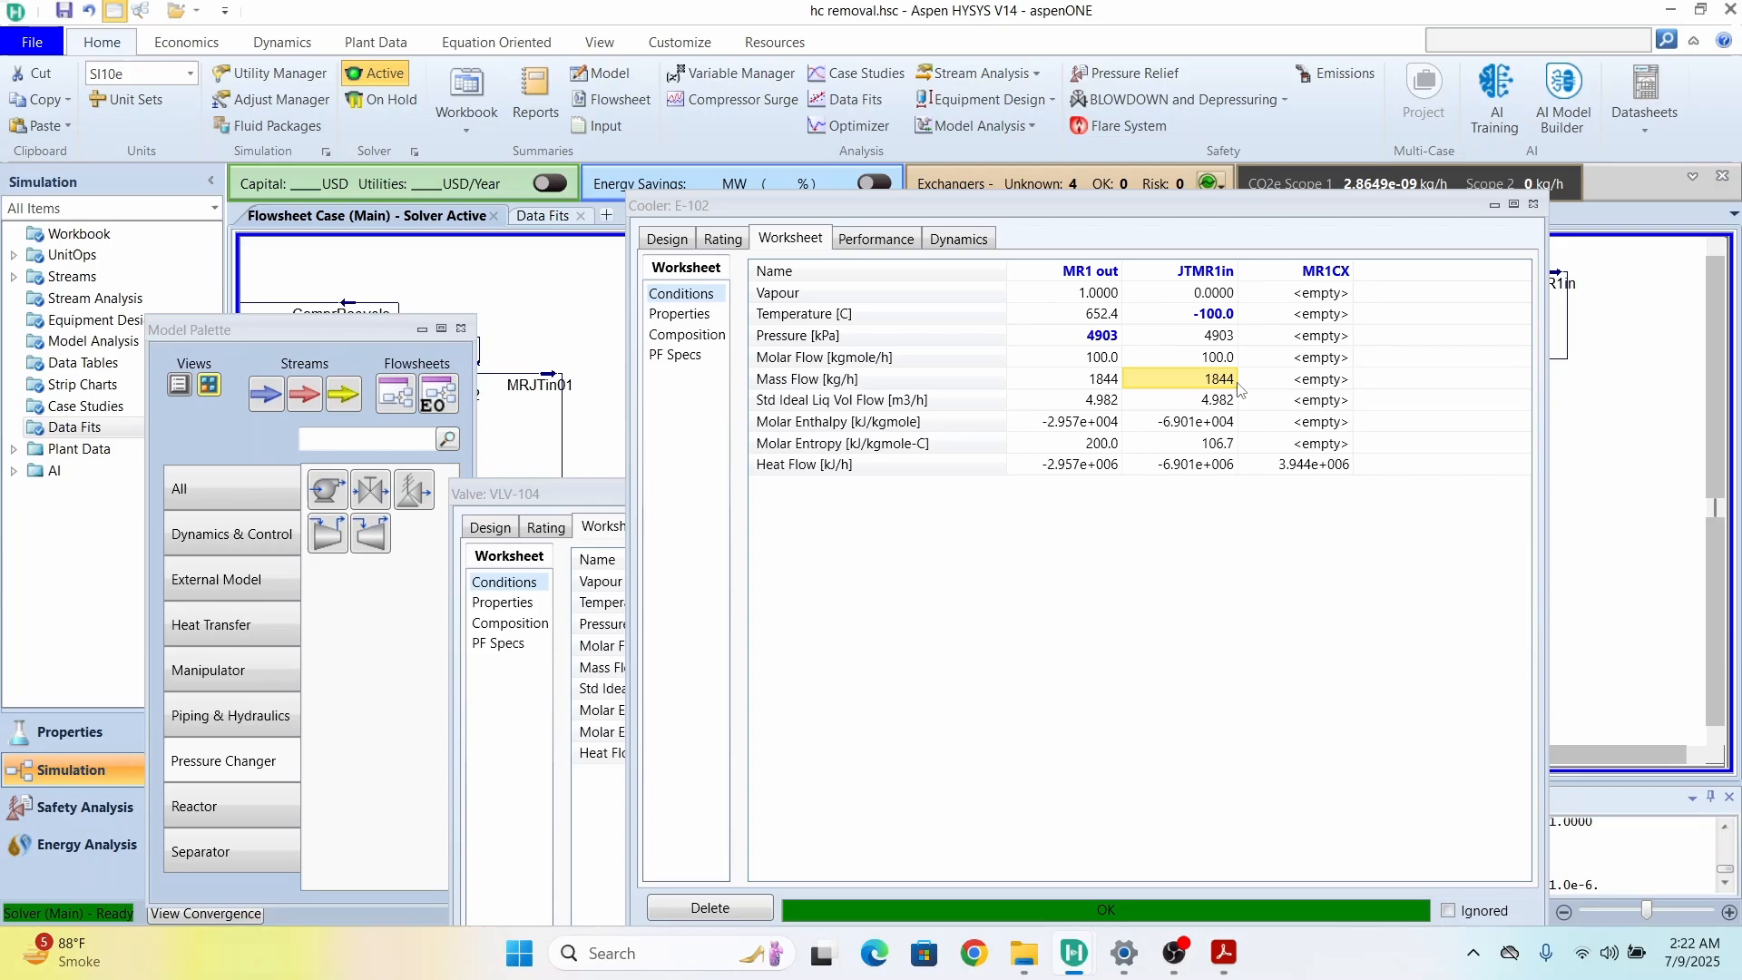
click(1534, 205)
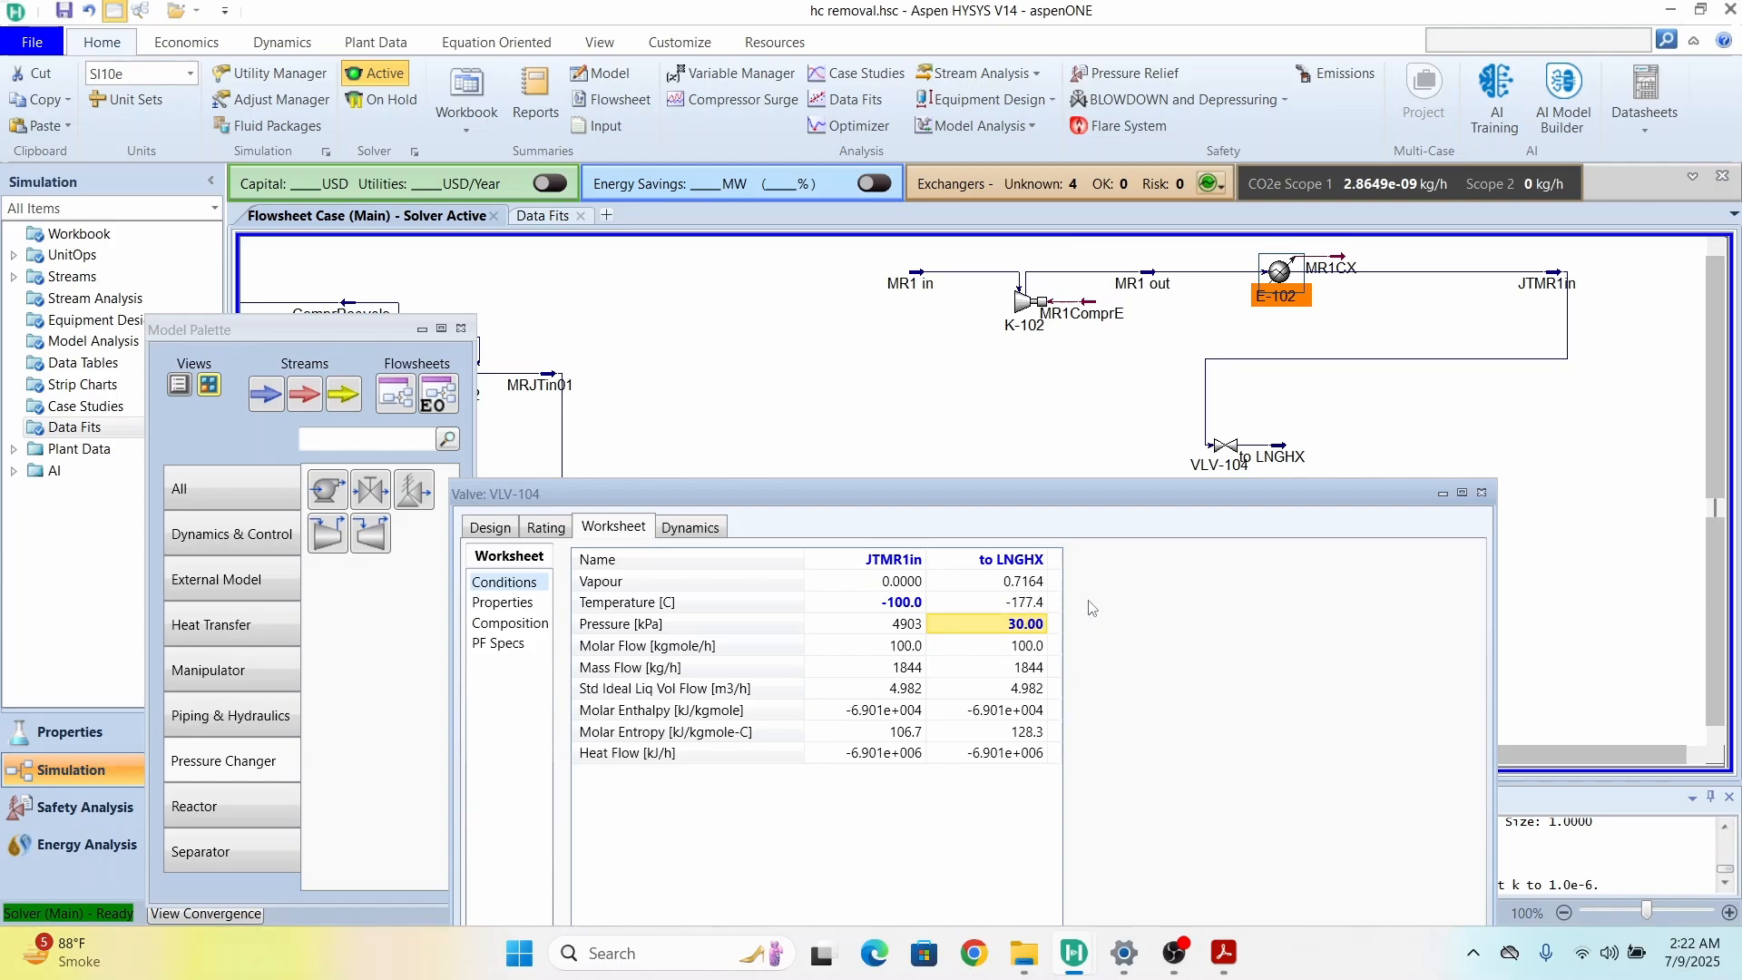
click(1482, 493)
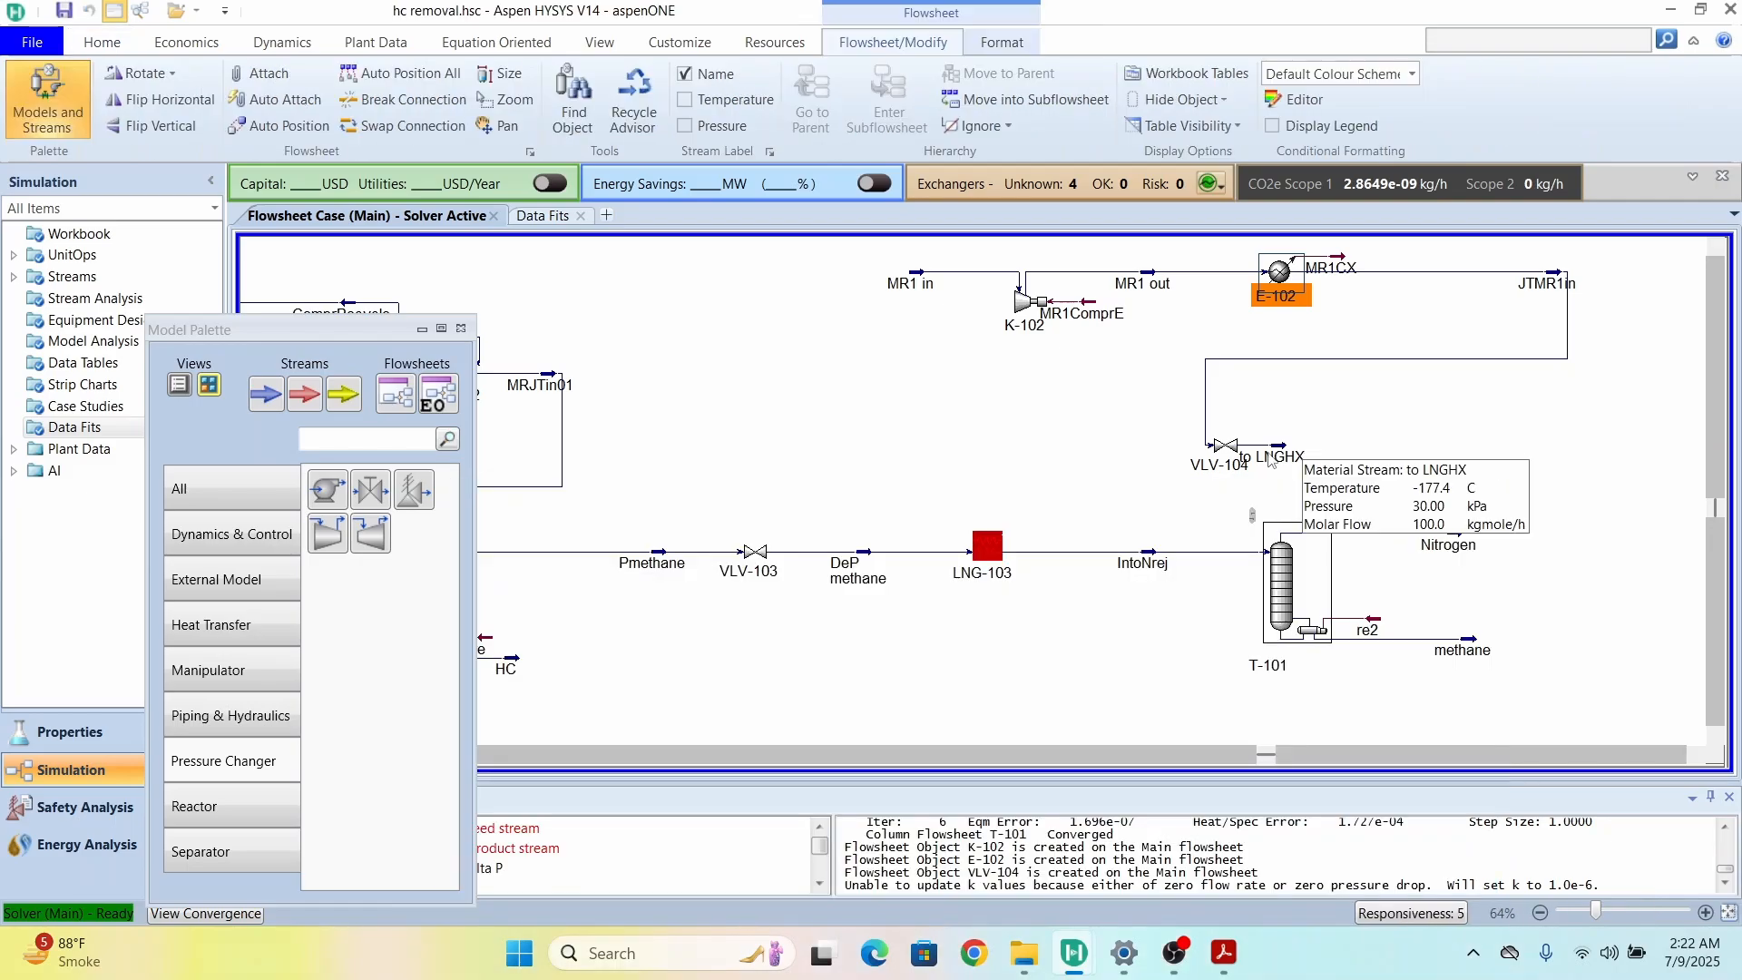
Step: Rotate valve VLV-104 by 180 degrees and move stream to LNGHX to its outlet side, above exchanger LNG-103
click(1242, 460)
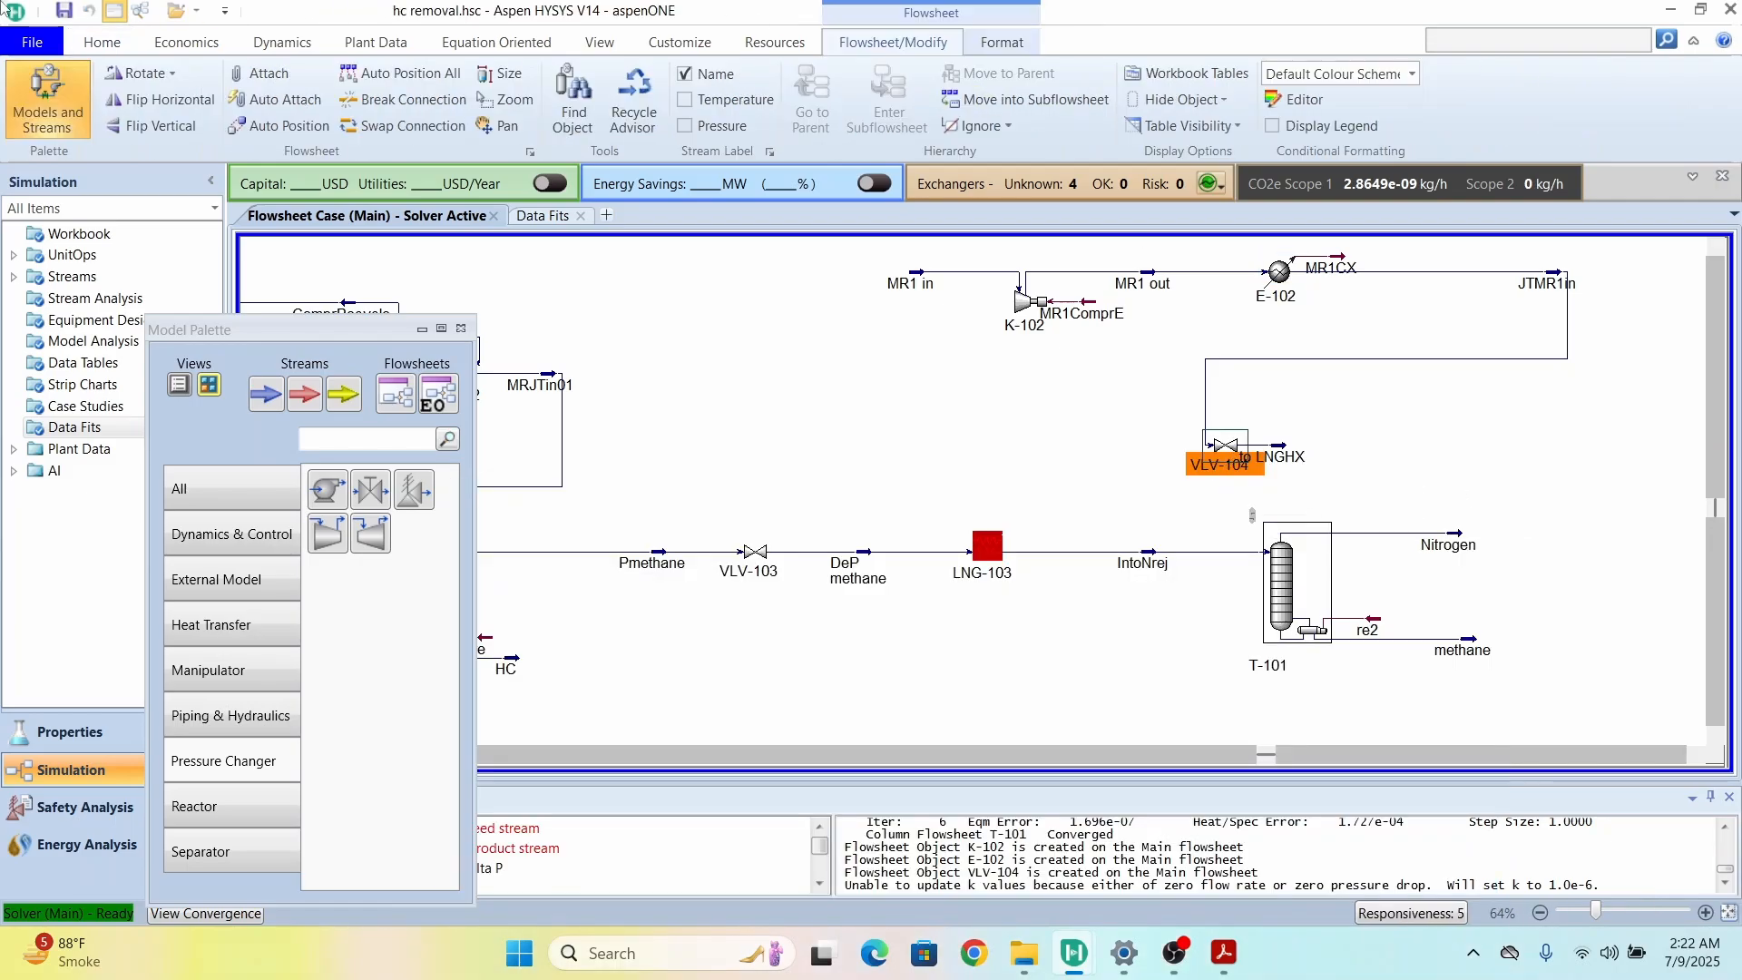
click(134, 80)
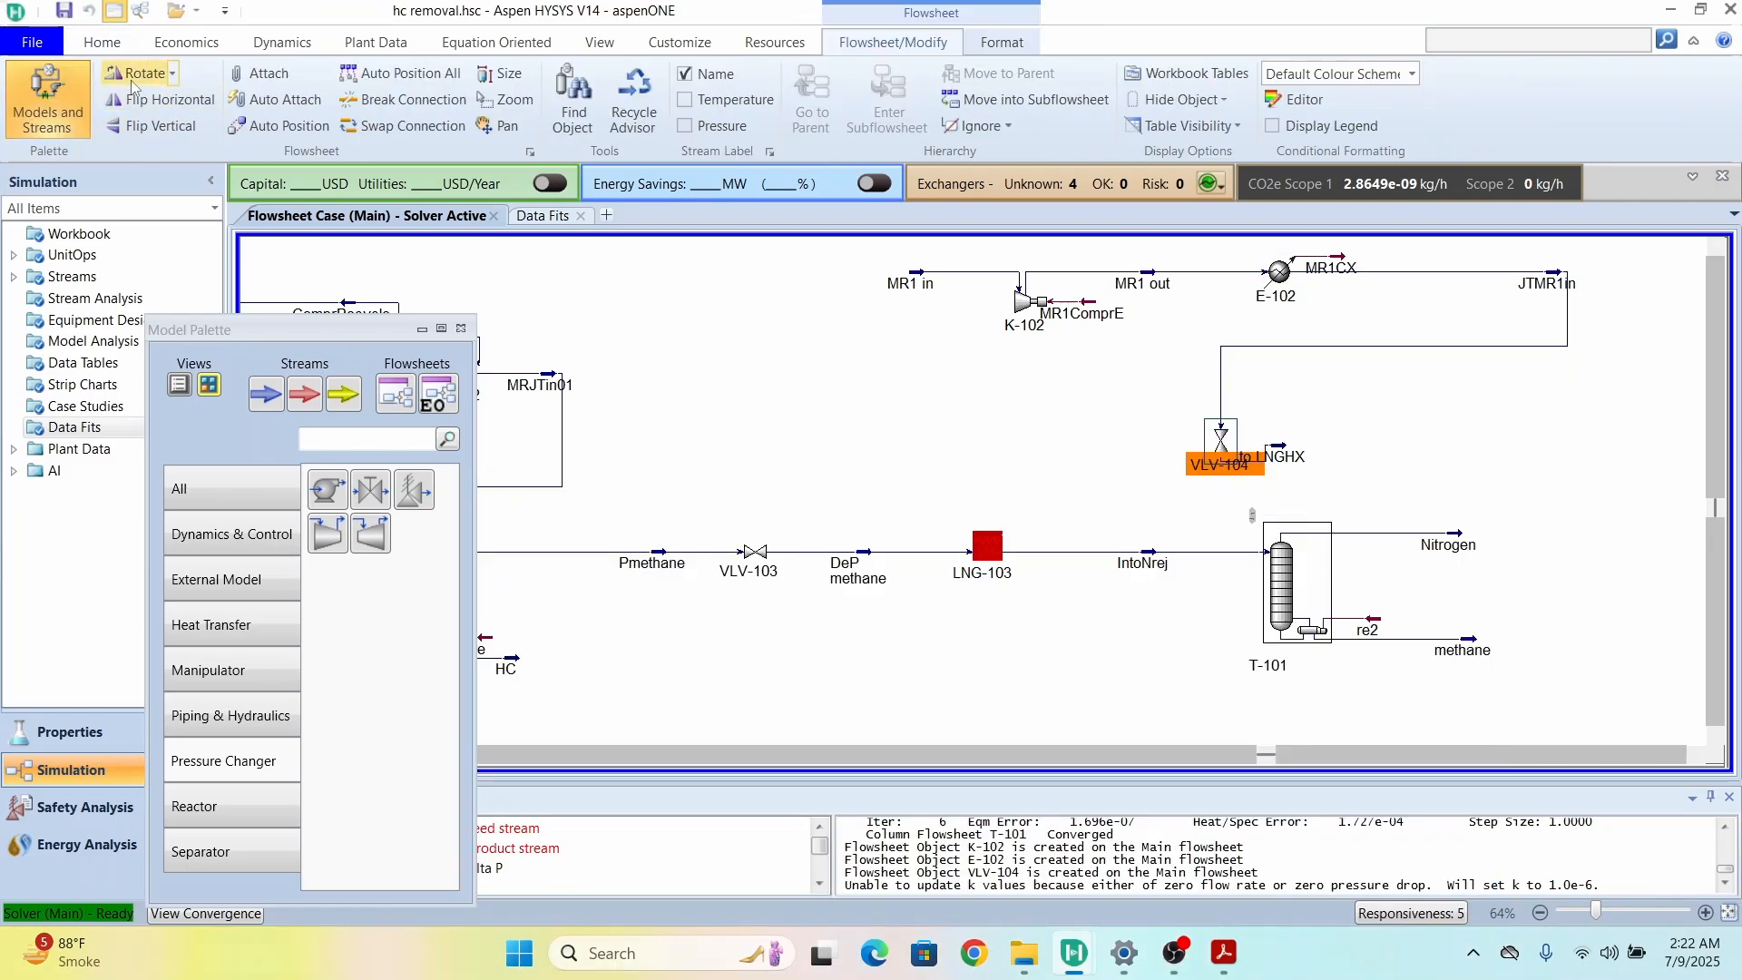
click(133, 82)
click(1371, 451)
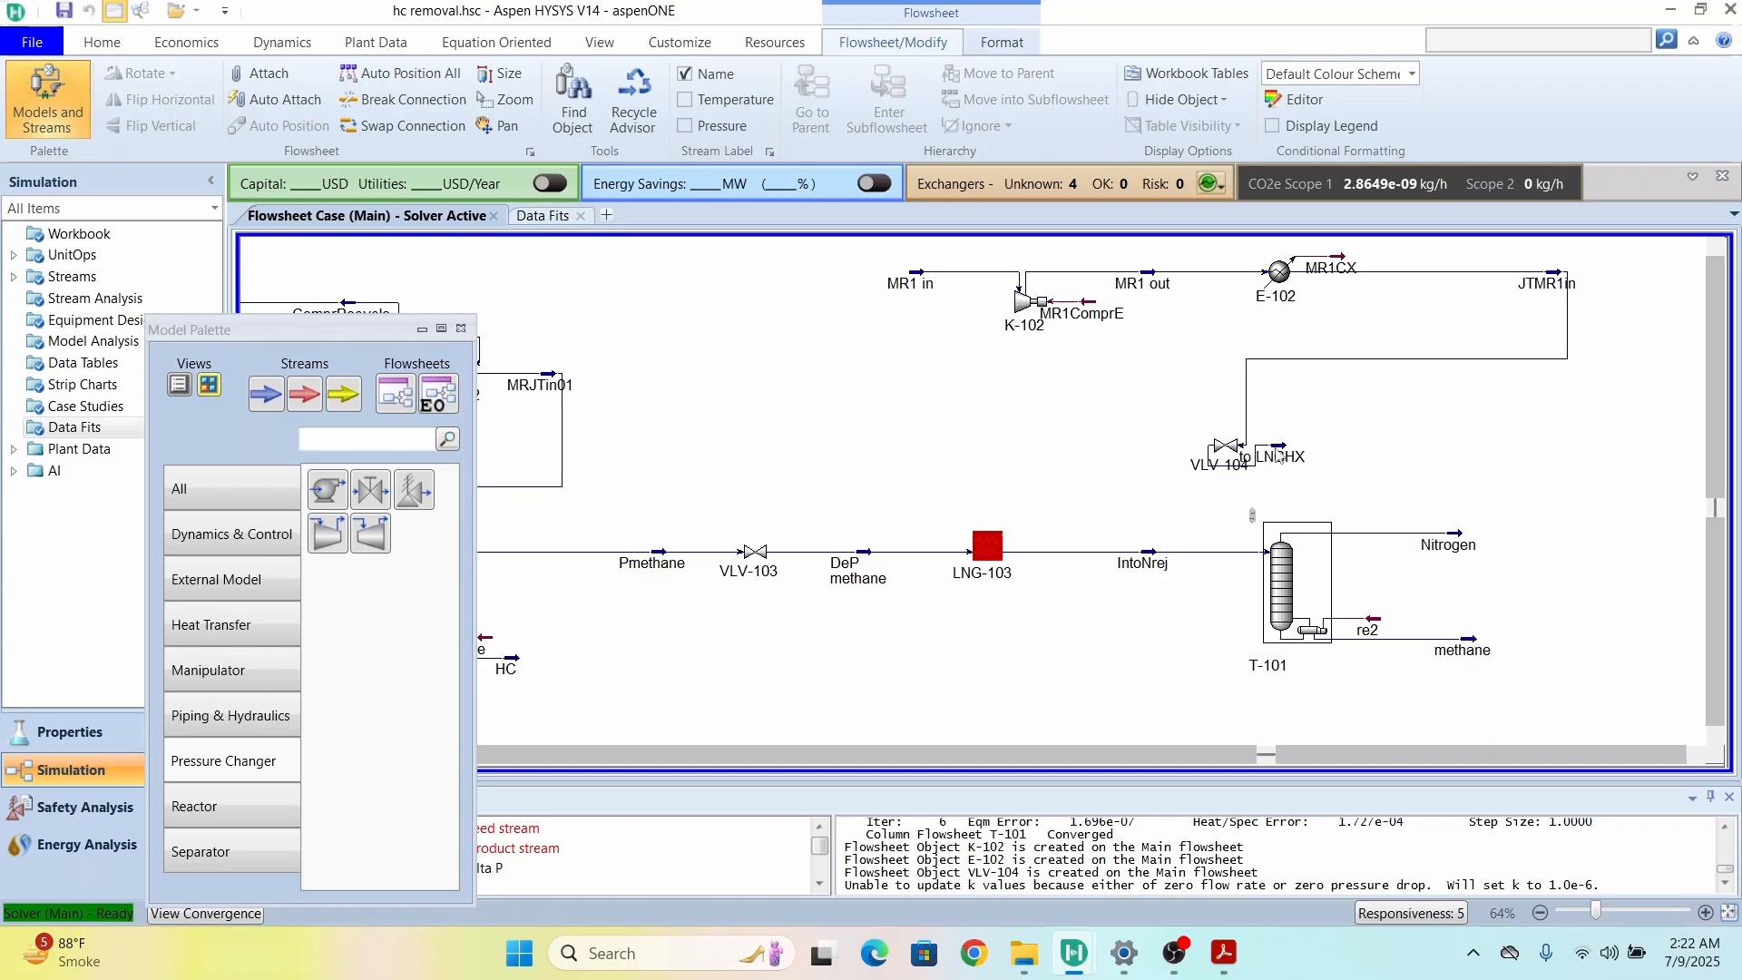
drag(1278, 448, 1149, 455)
click(1287, 494)
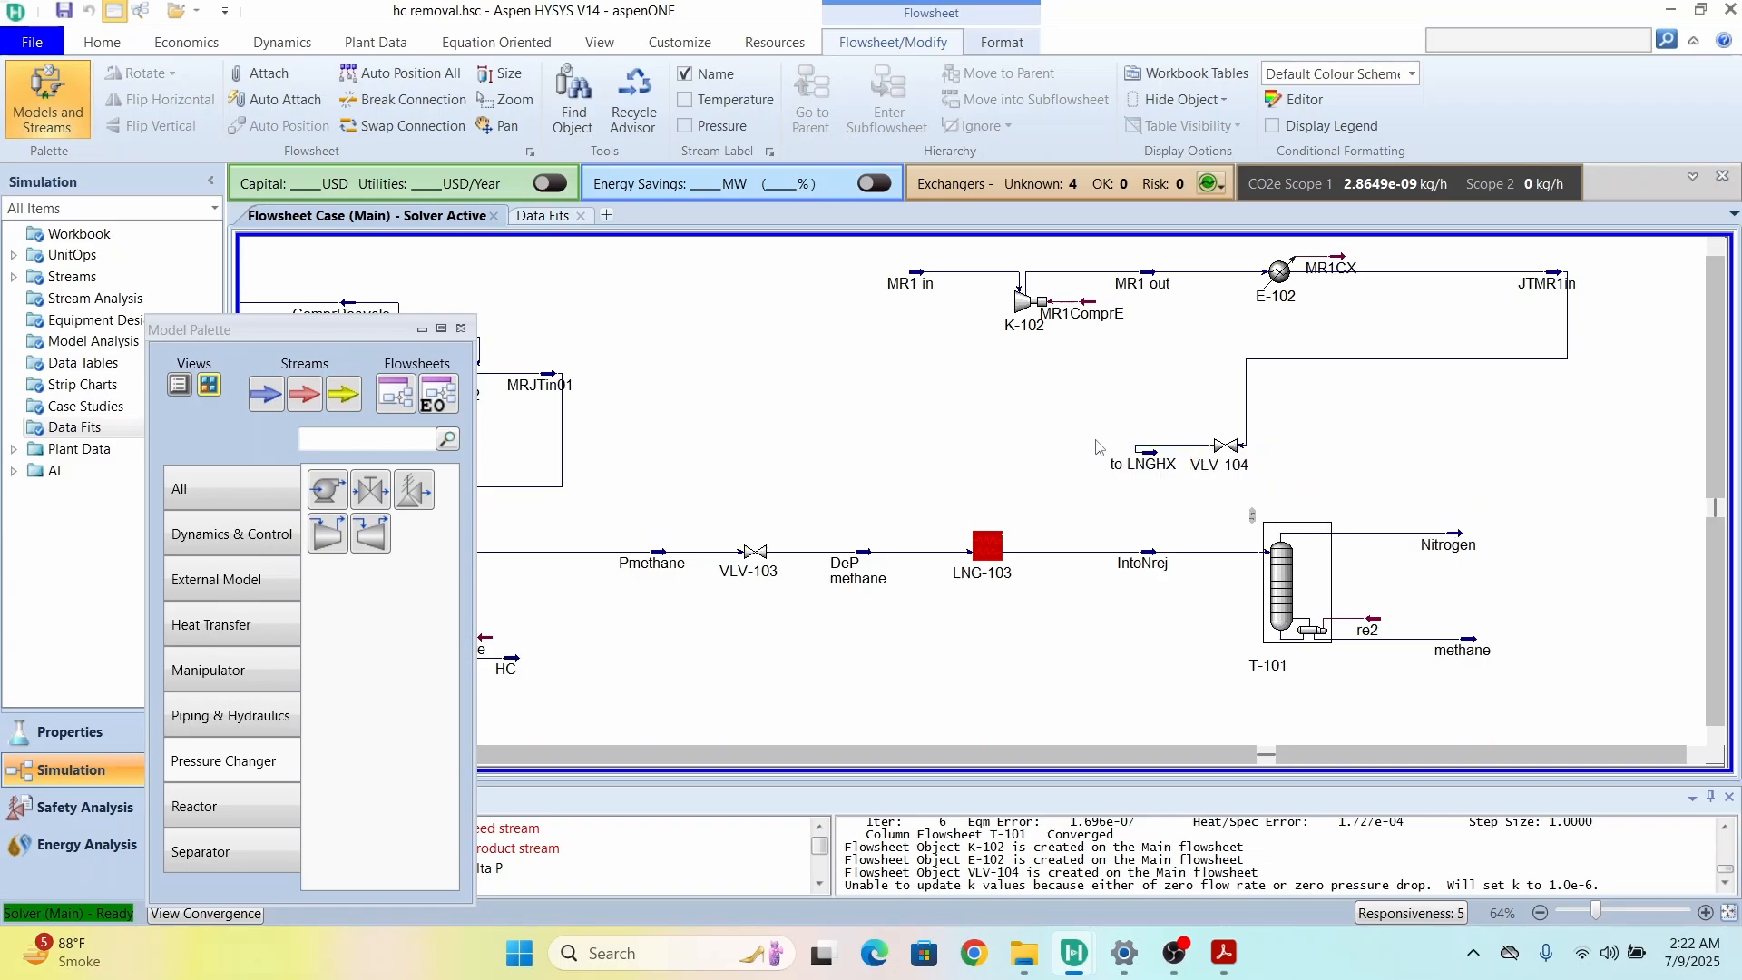
click(1156, 461)
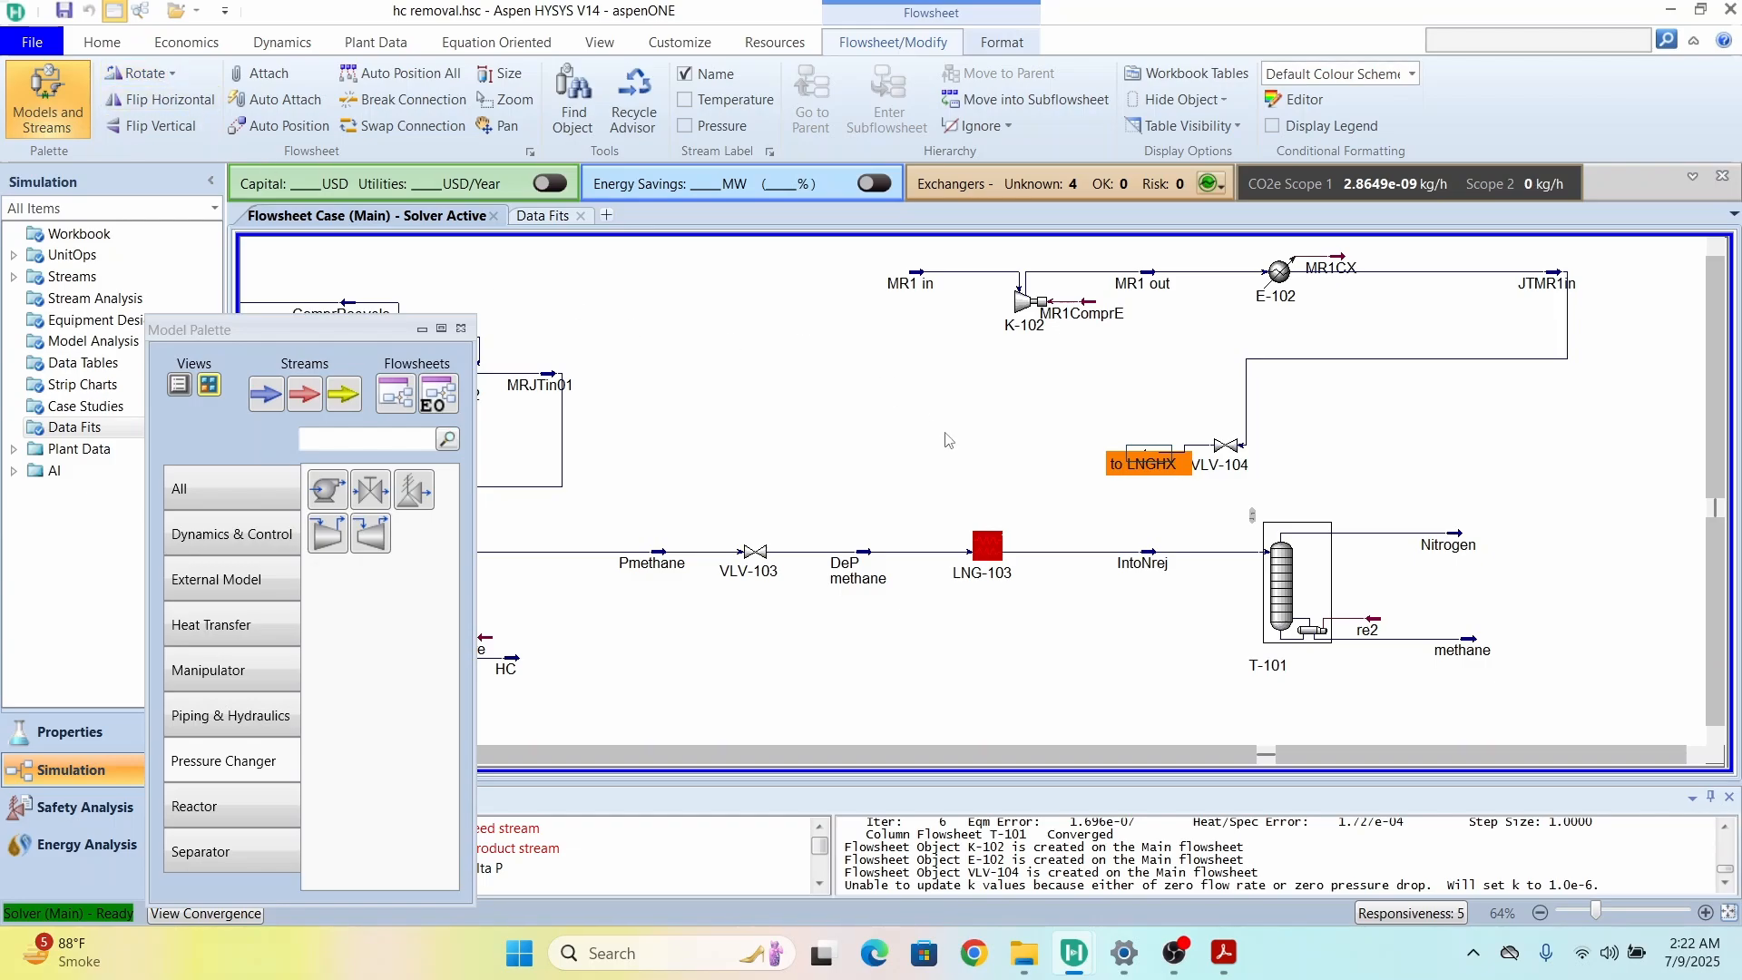
Step: Connect to LNGHX as the cold-side inlet of exchanger LNG-103, with a new outlet stream named recycle1
double_click(984, 541)
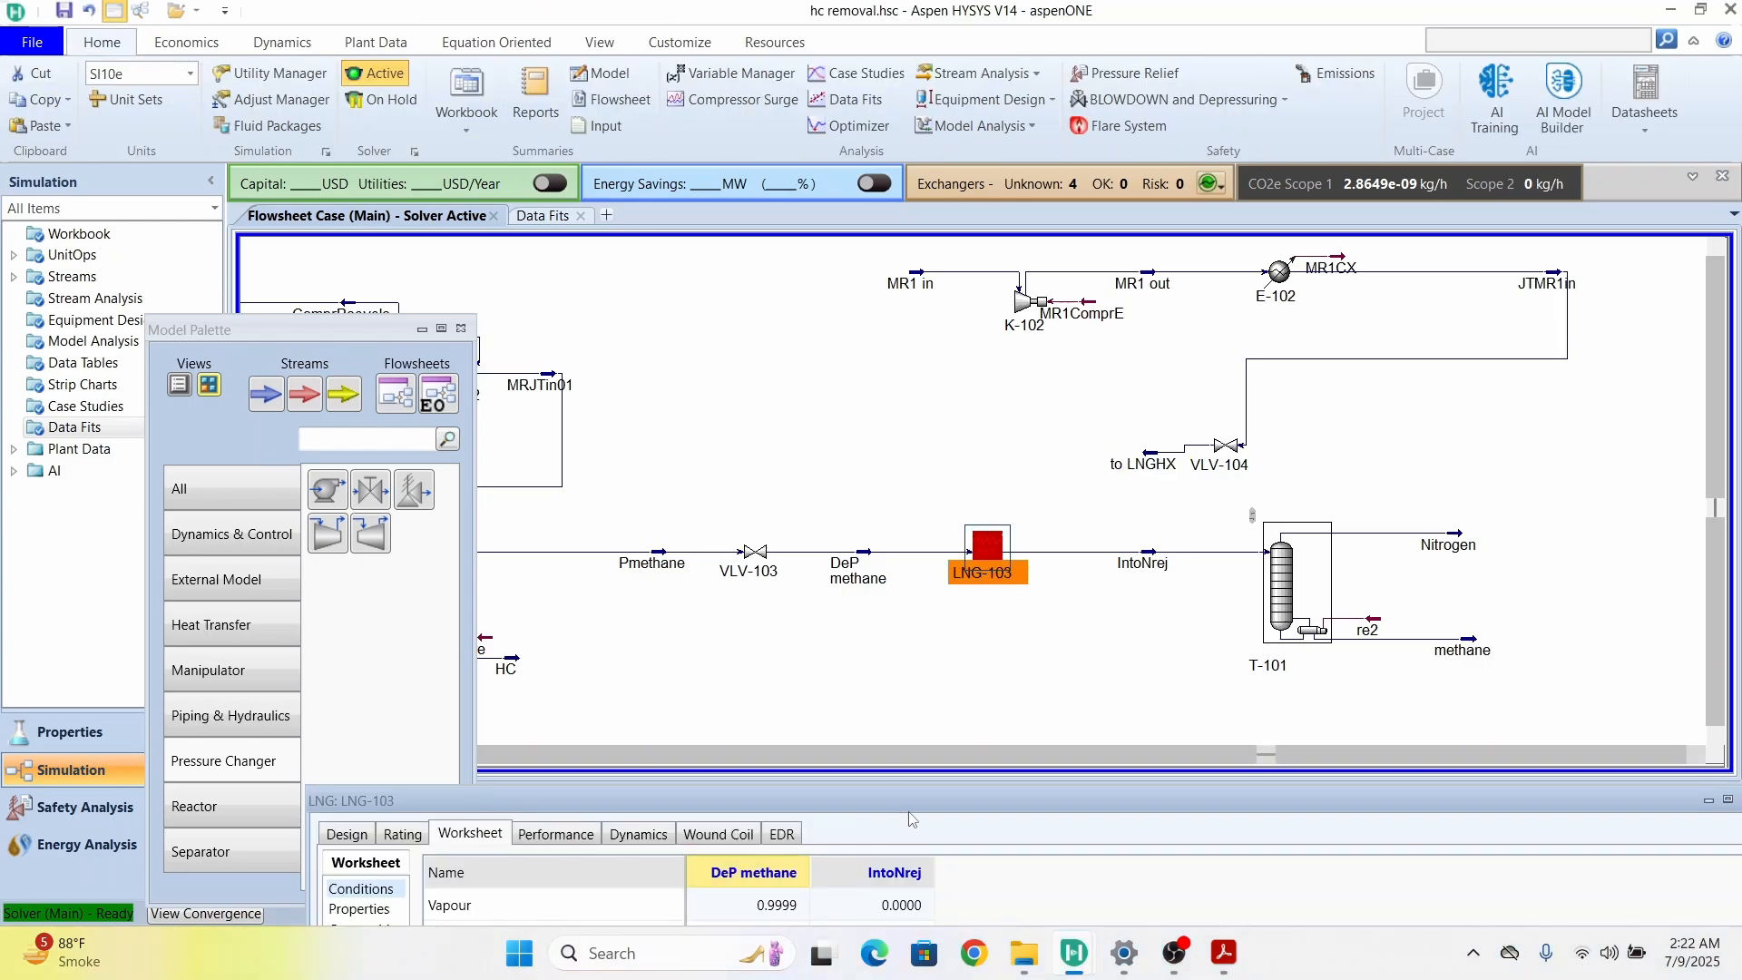
drag(911, 815, 759, 517)
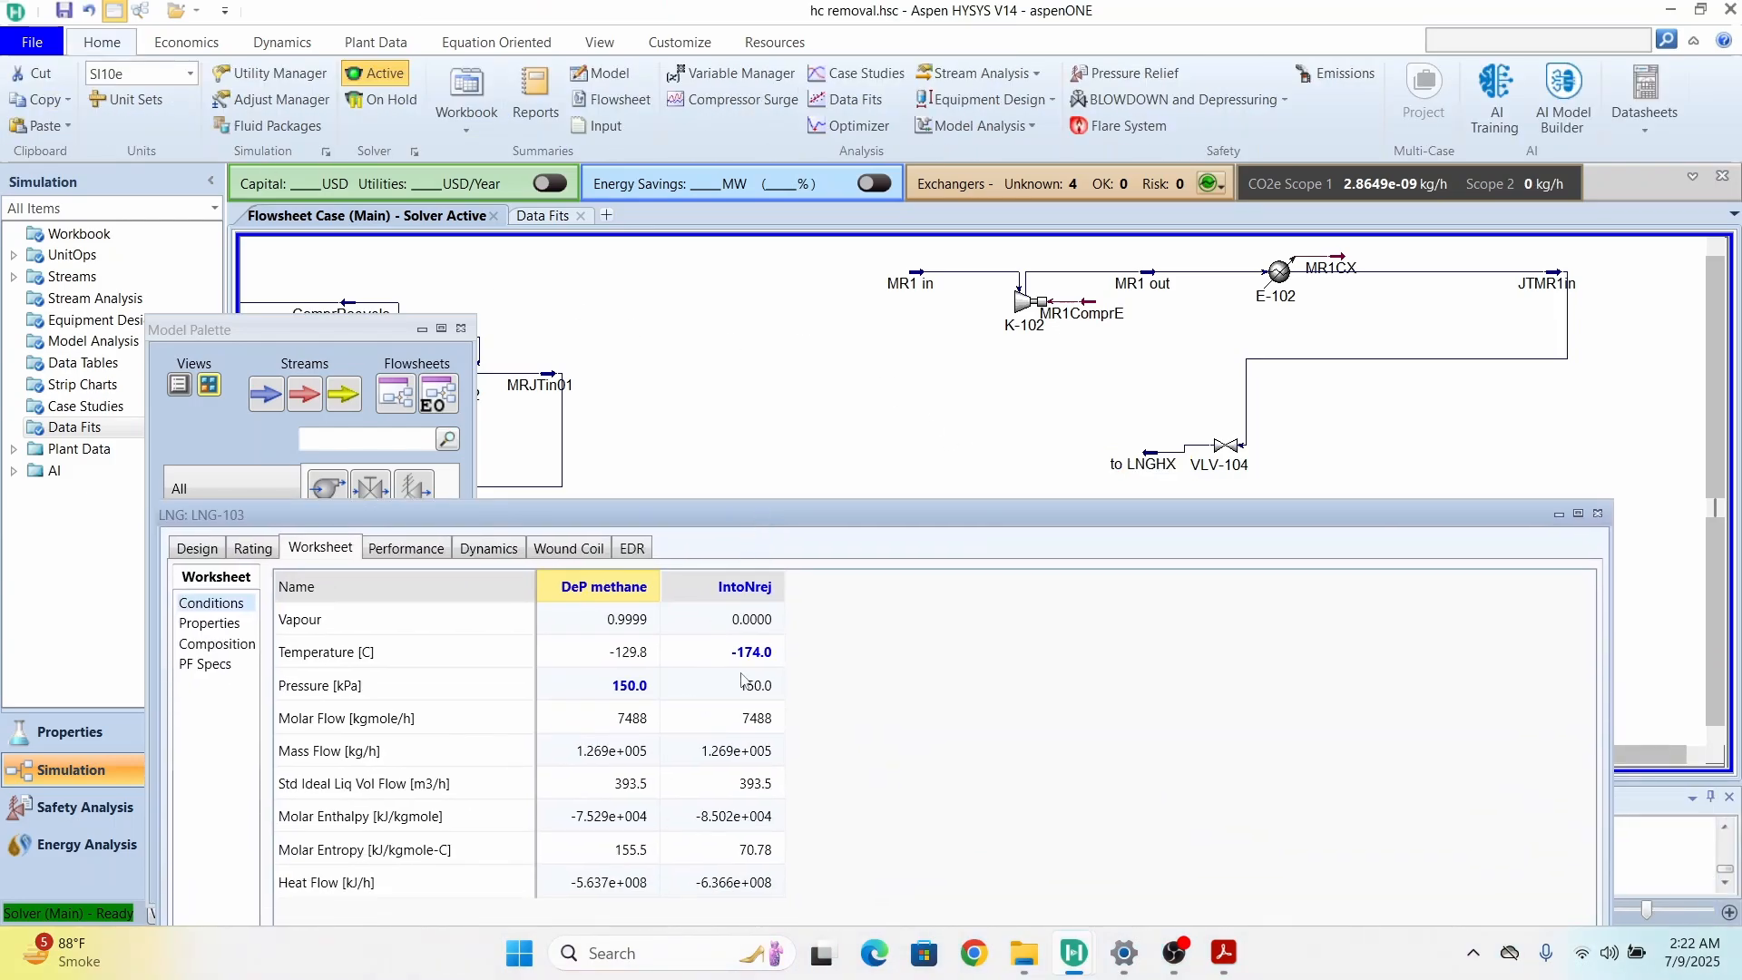
click(195, 549)
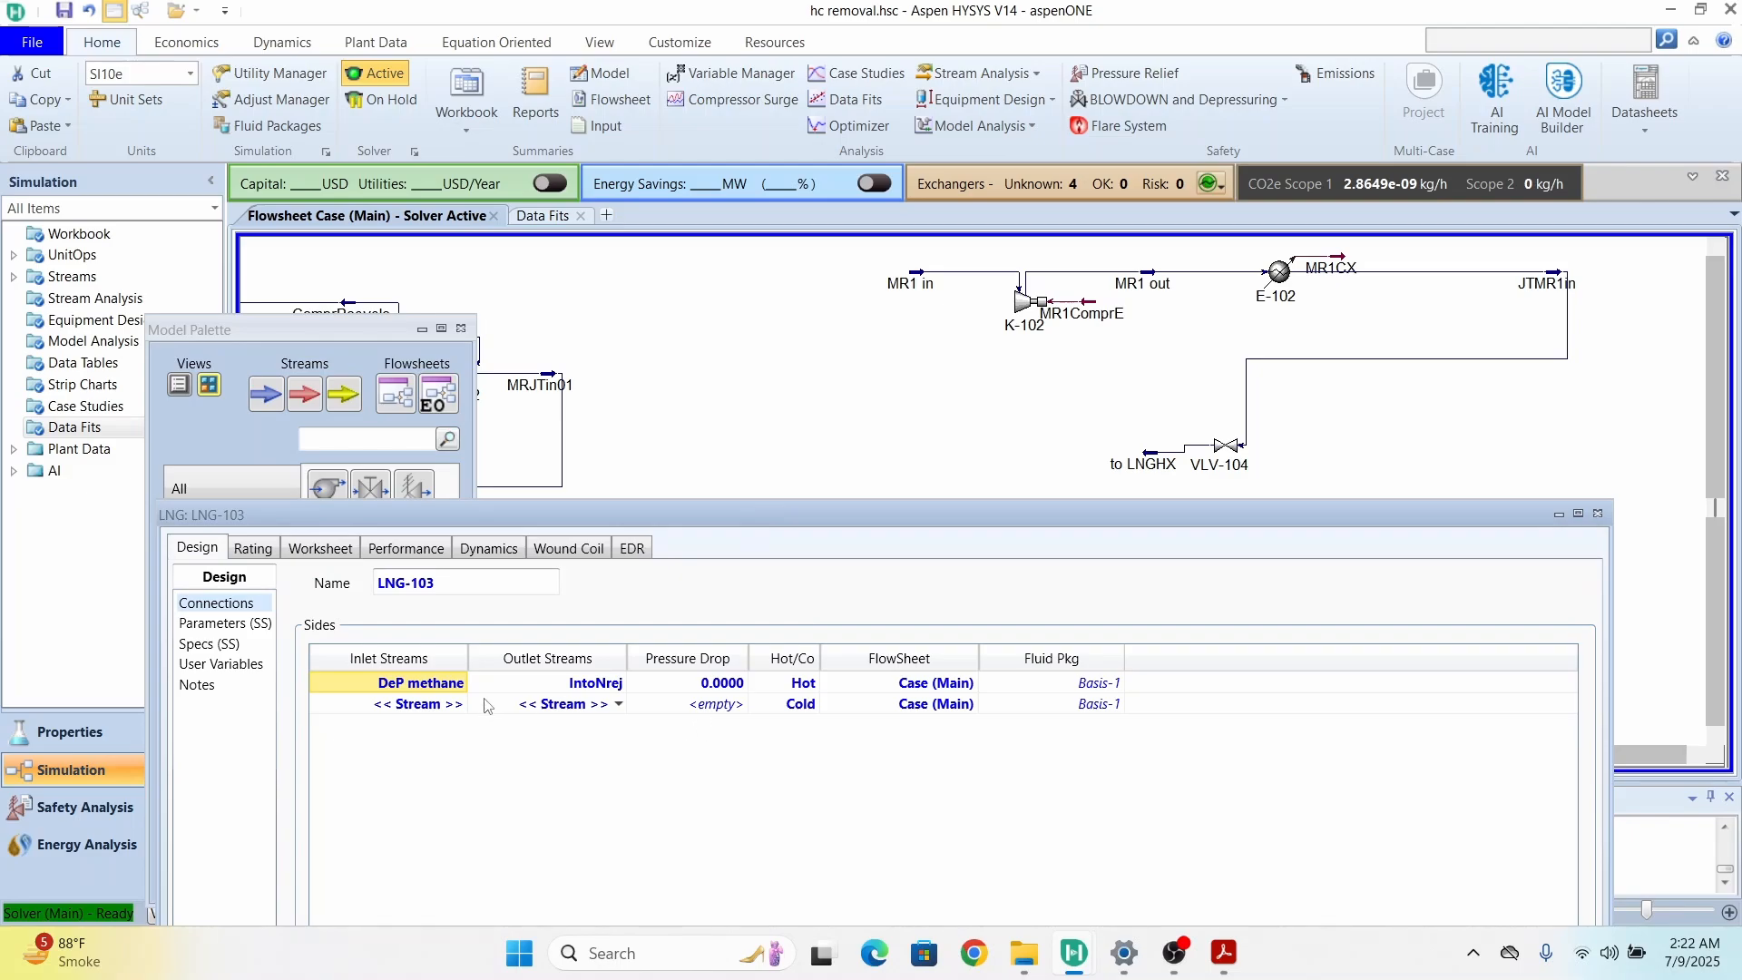
click(458, 706)
click(460, 705)
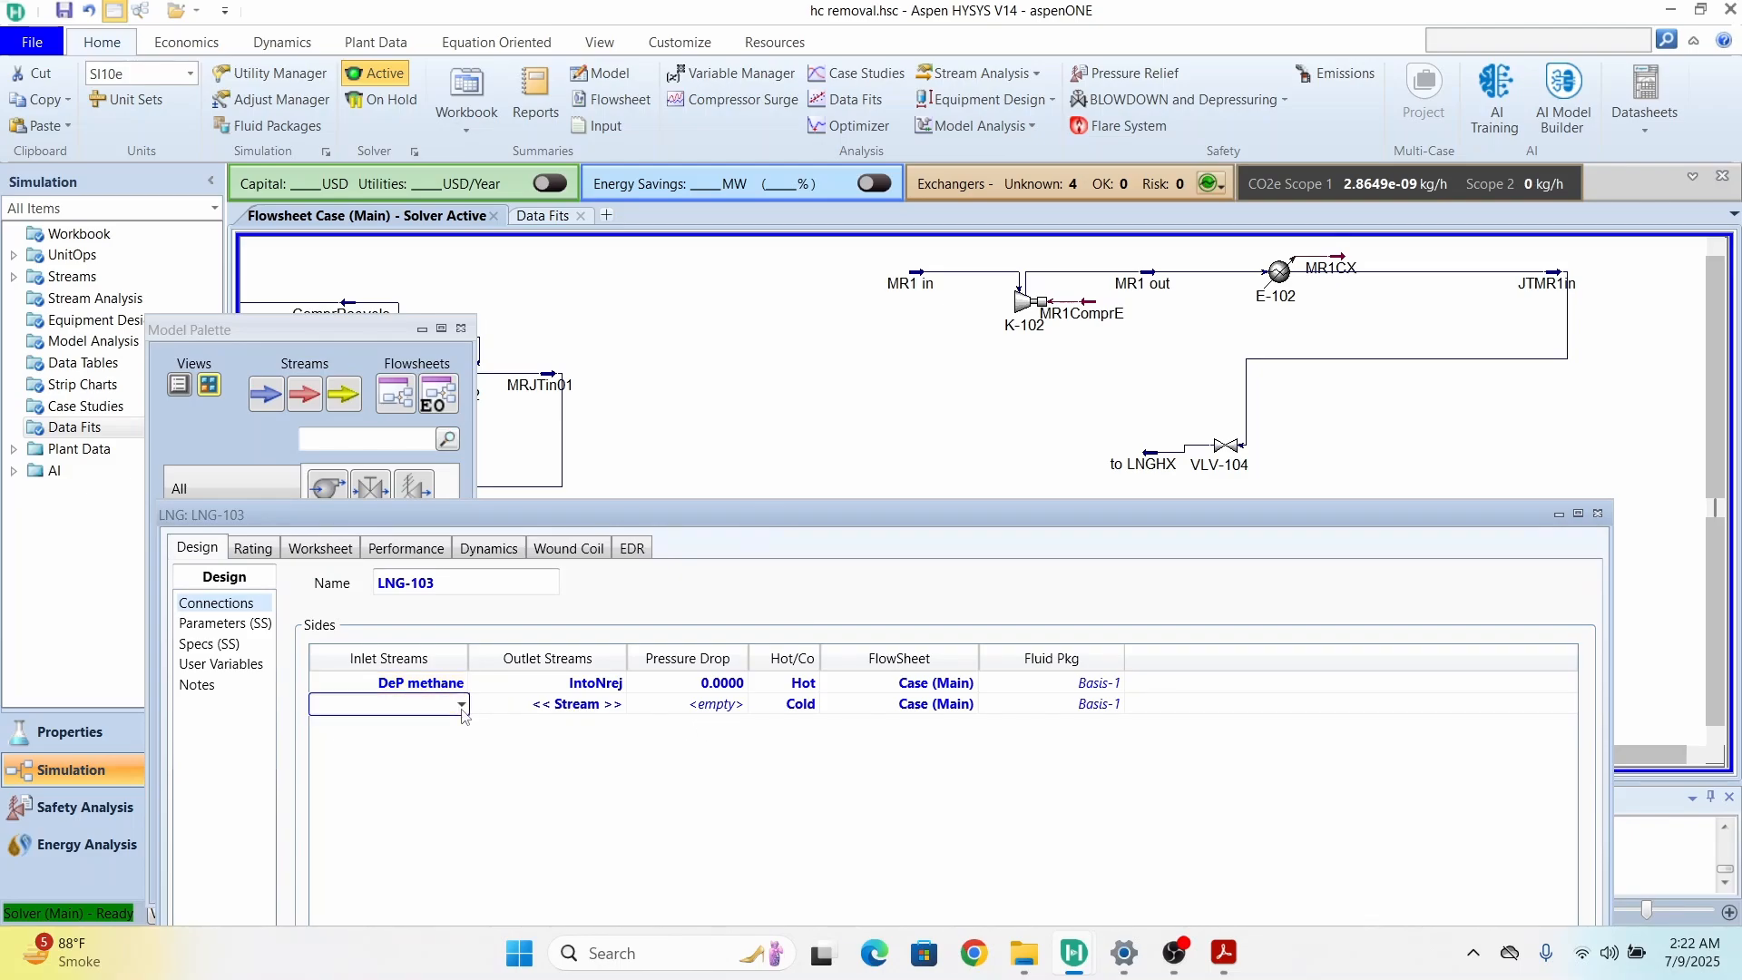
click(401, 804)
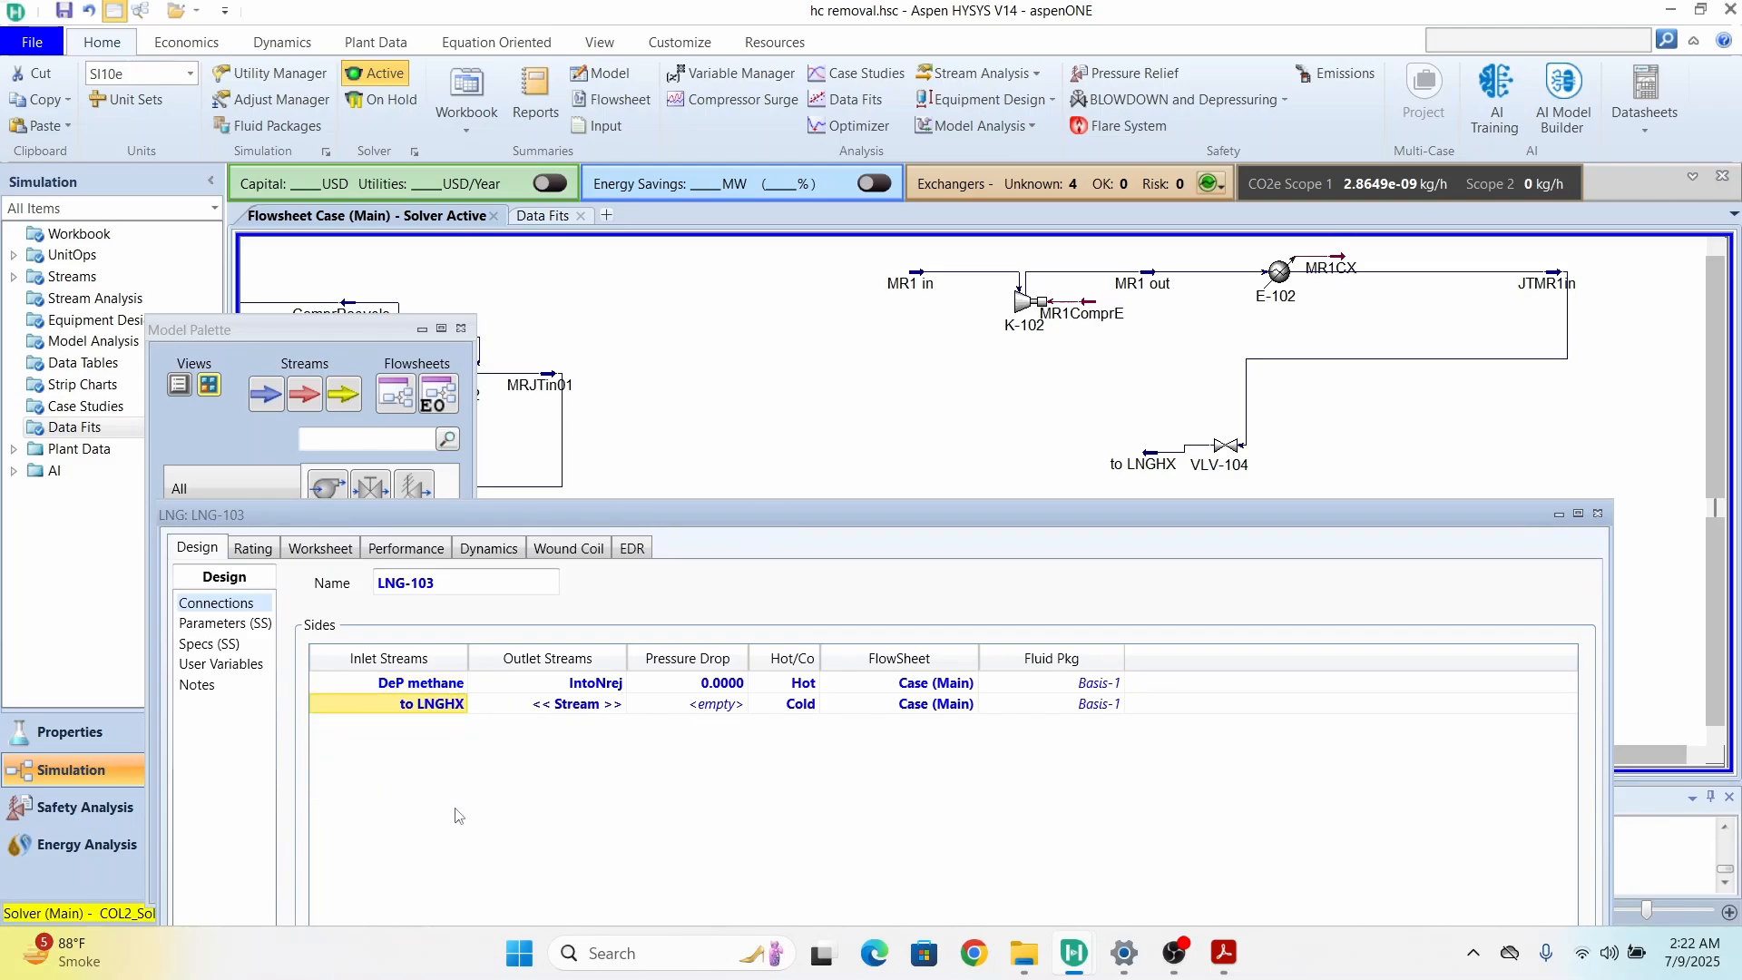
click(620, 707)
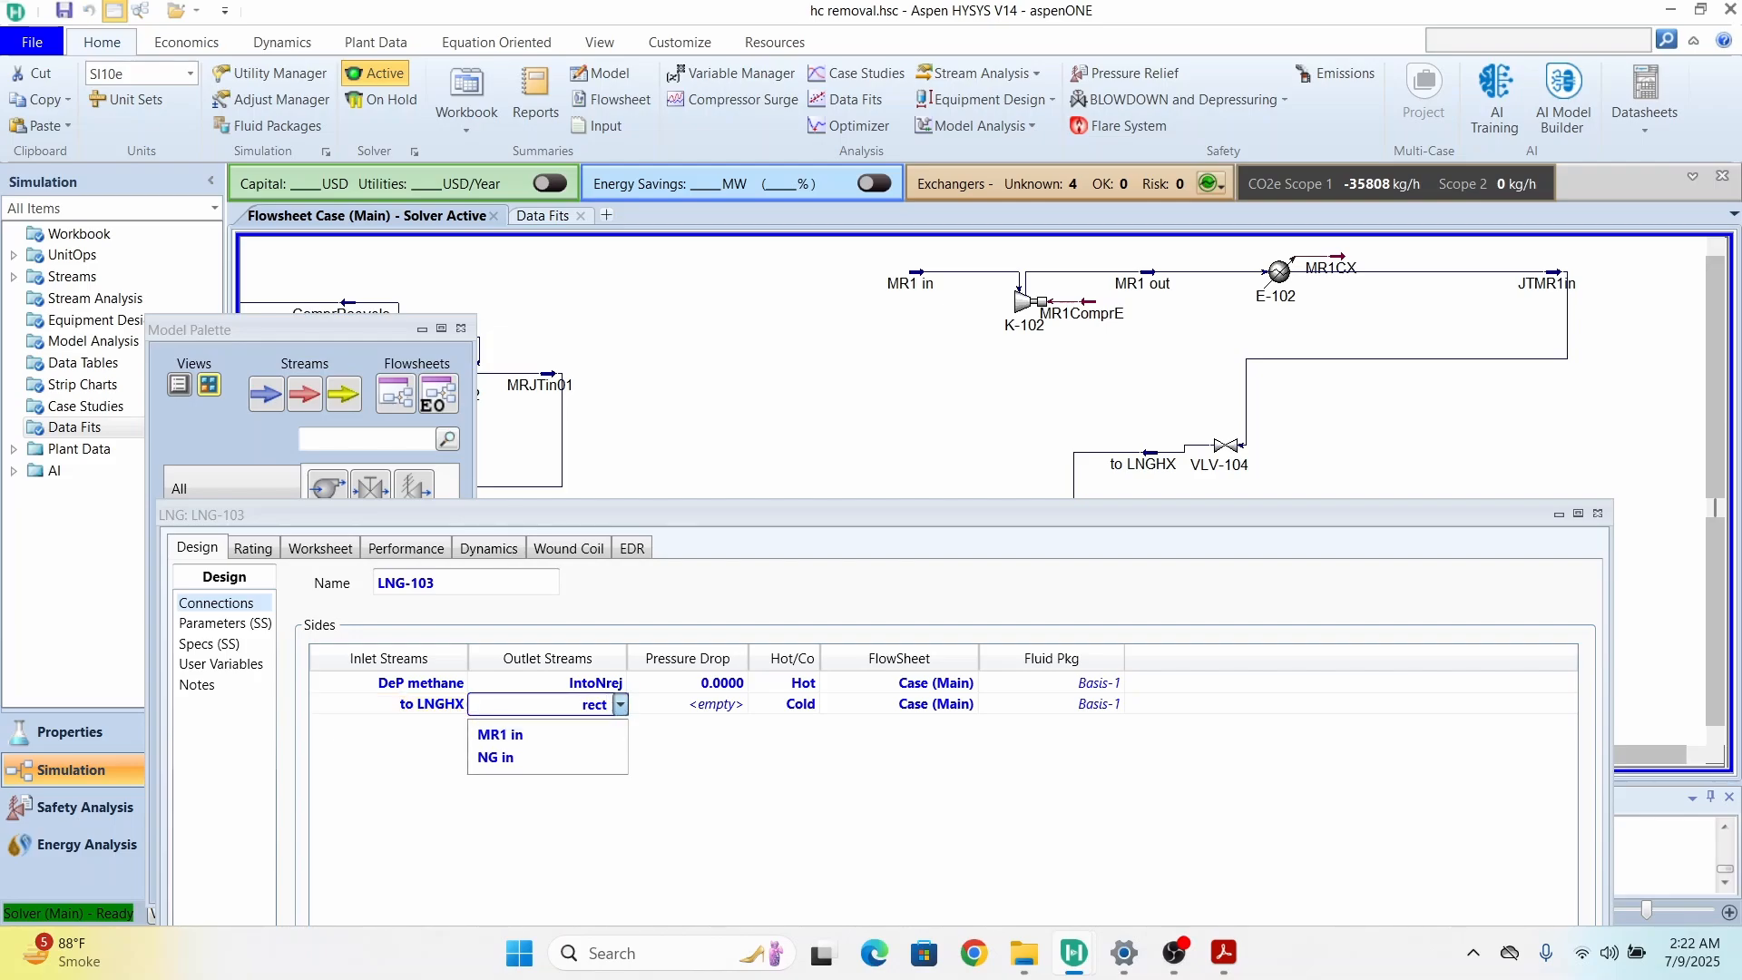
text(recycle1)
key(Return)
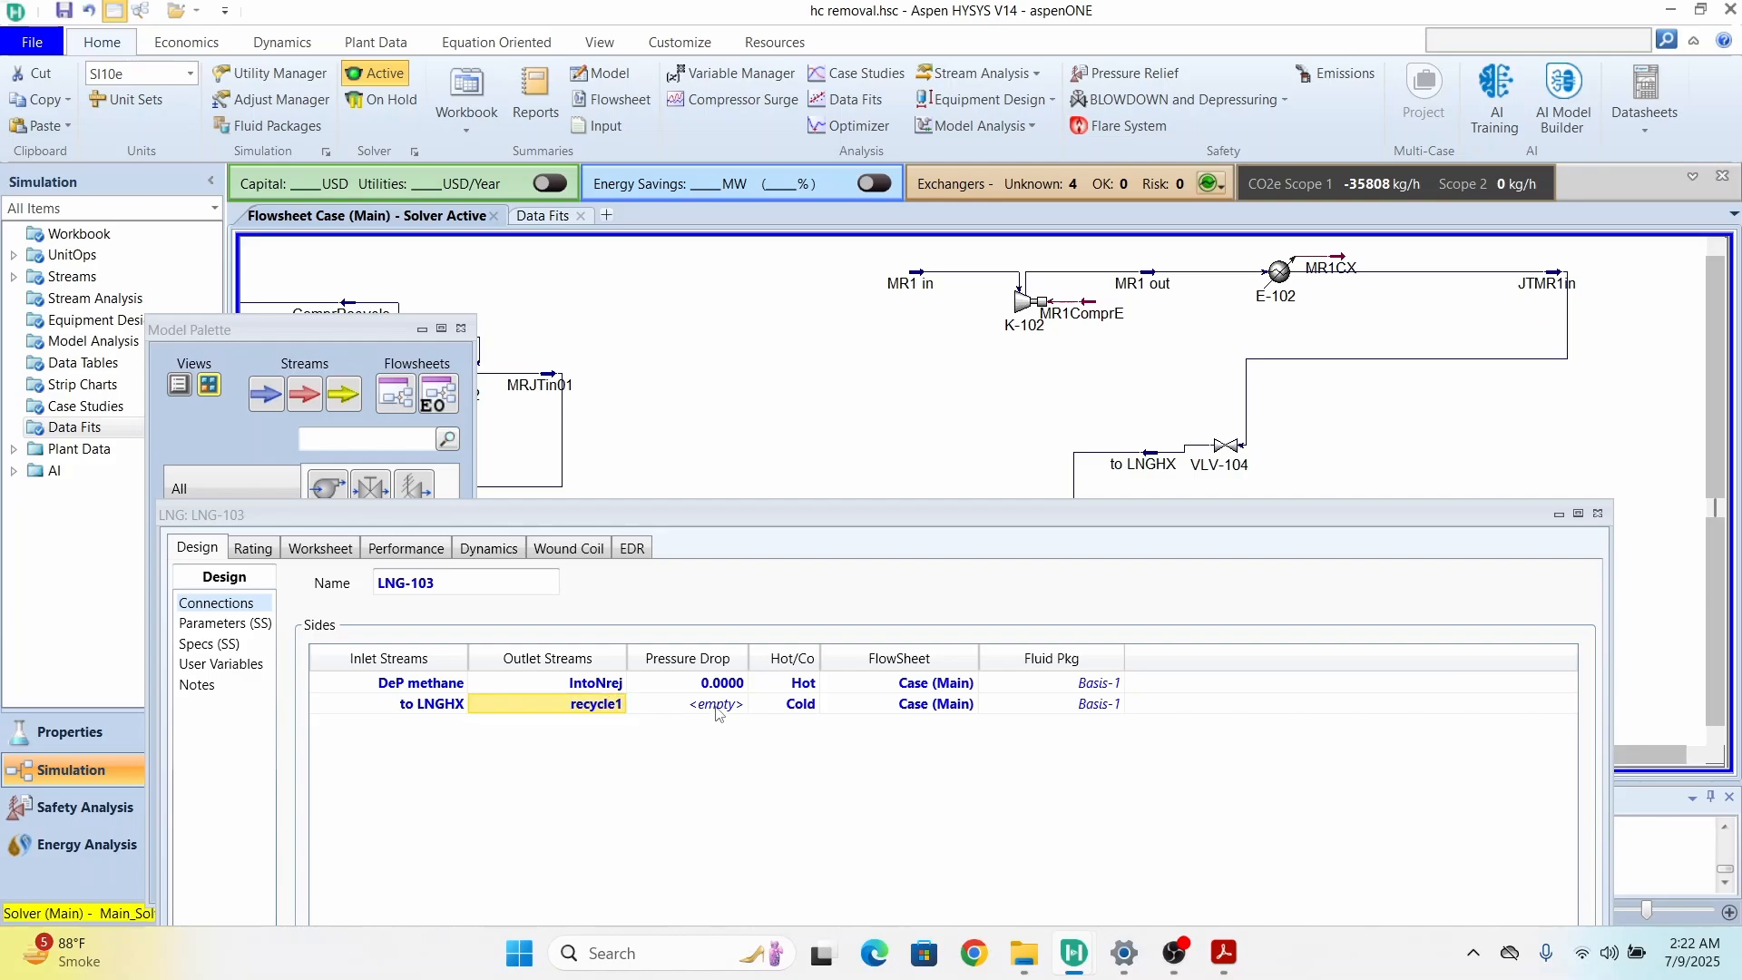
Step: Set the cold side's pressure drop in exchanger LNG-103 to 0 kPa
click(722, 706)
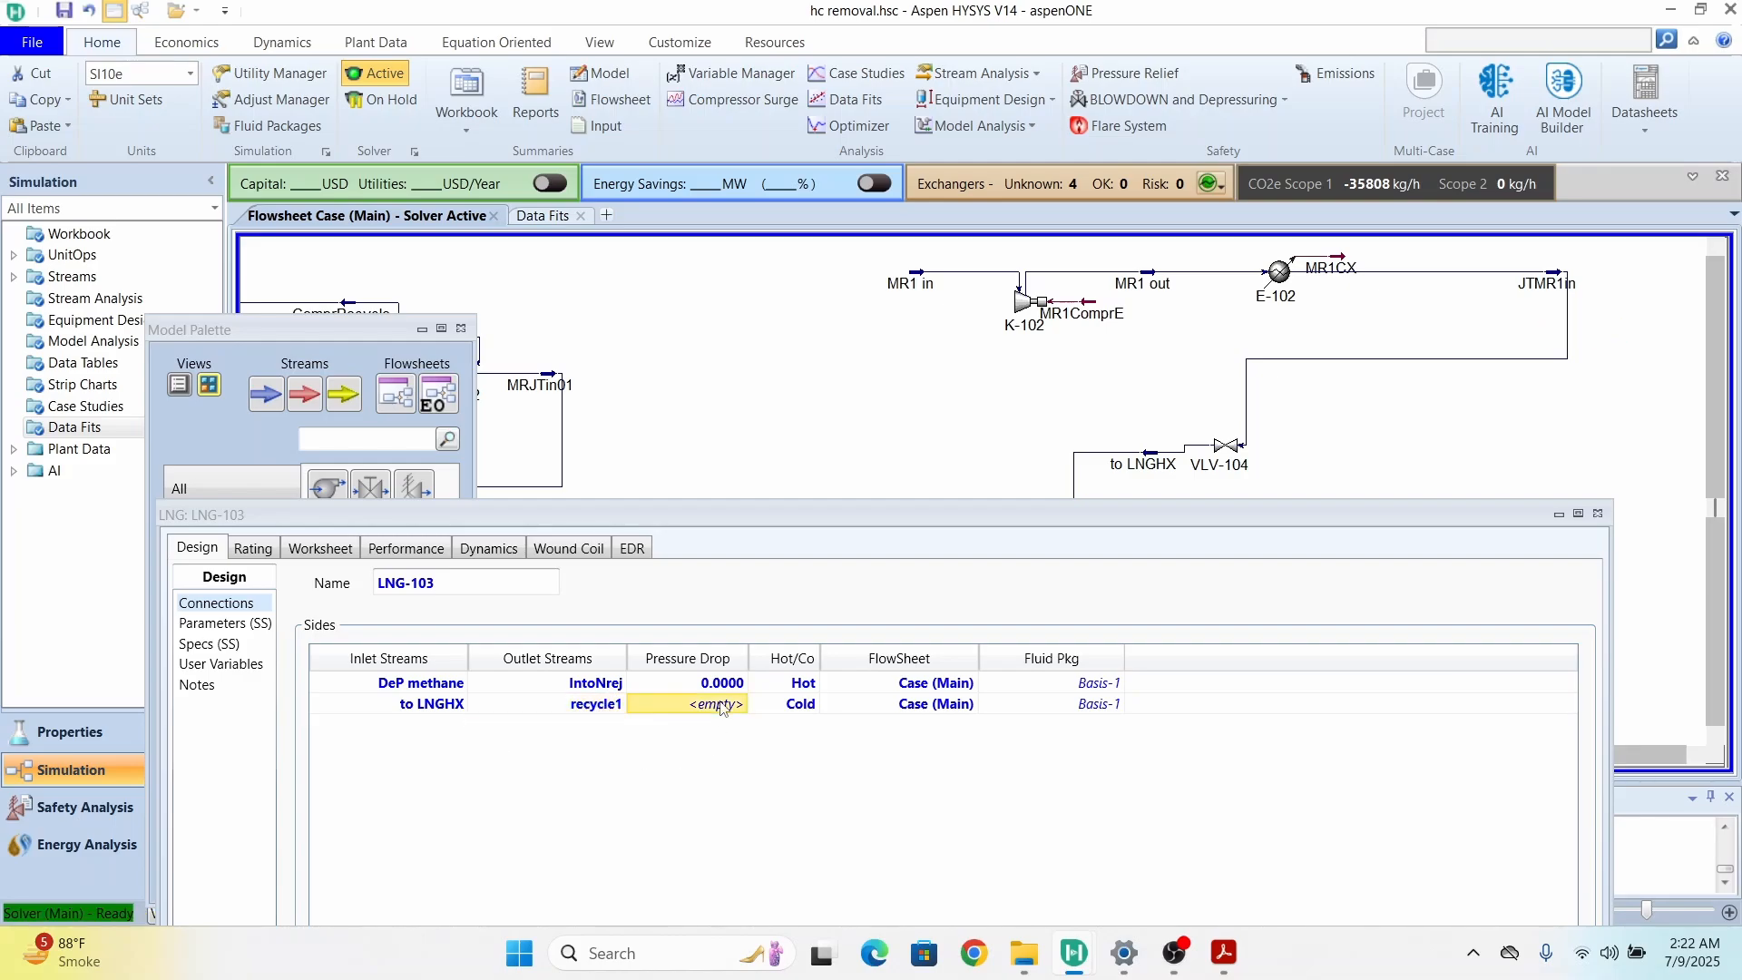
text(0)
key(Return)
drag(1139, 511, 1167, 188)
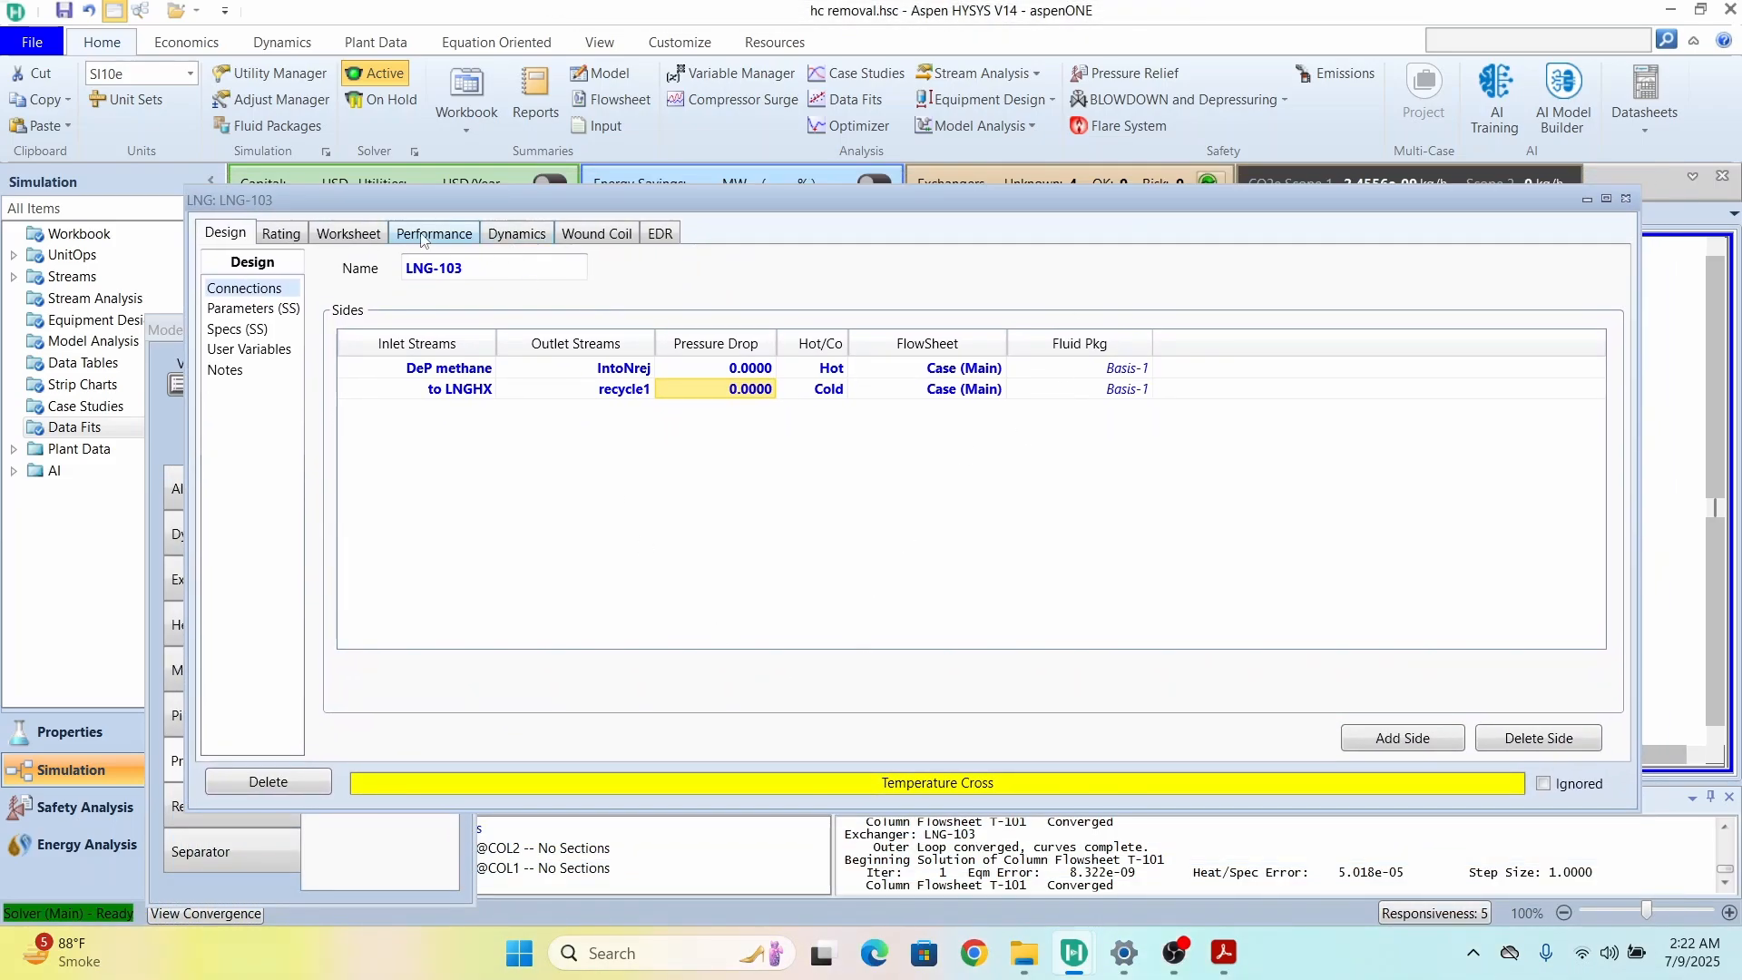
Step: Check the stream conditions of exchanger LNG-103 and nudge stream MR1 in slightly away from compressor K-102
click(332, 236)
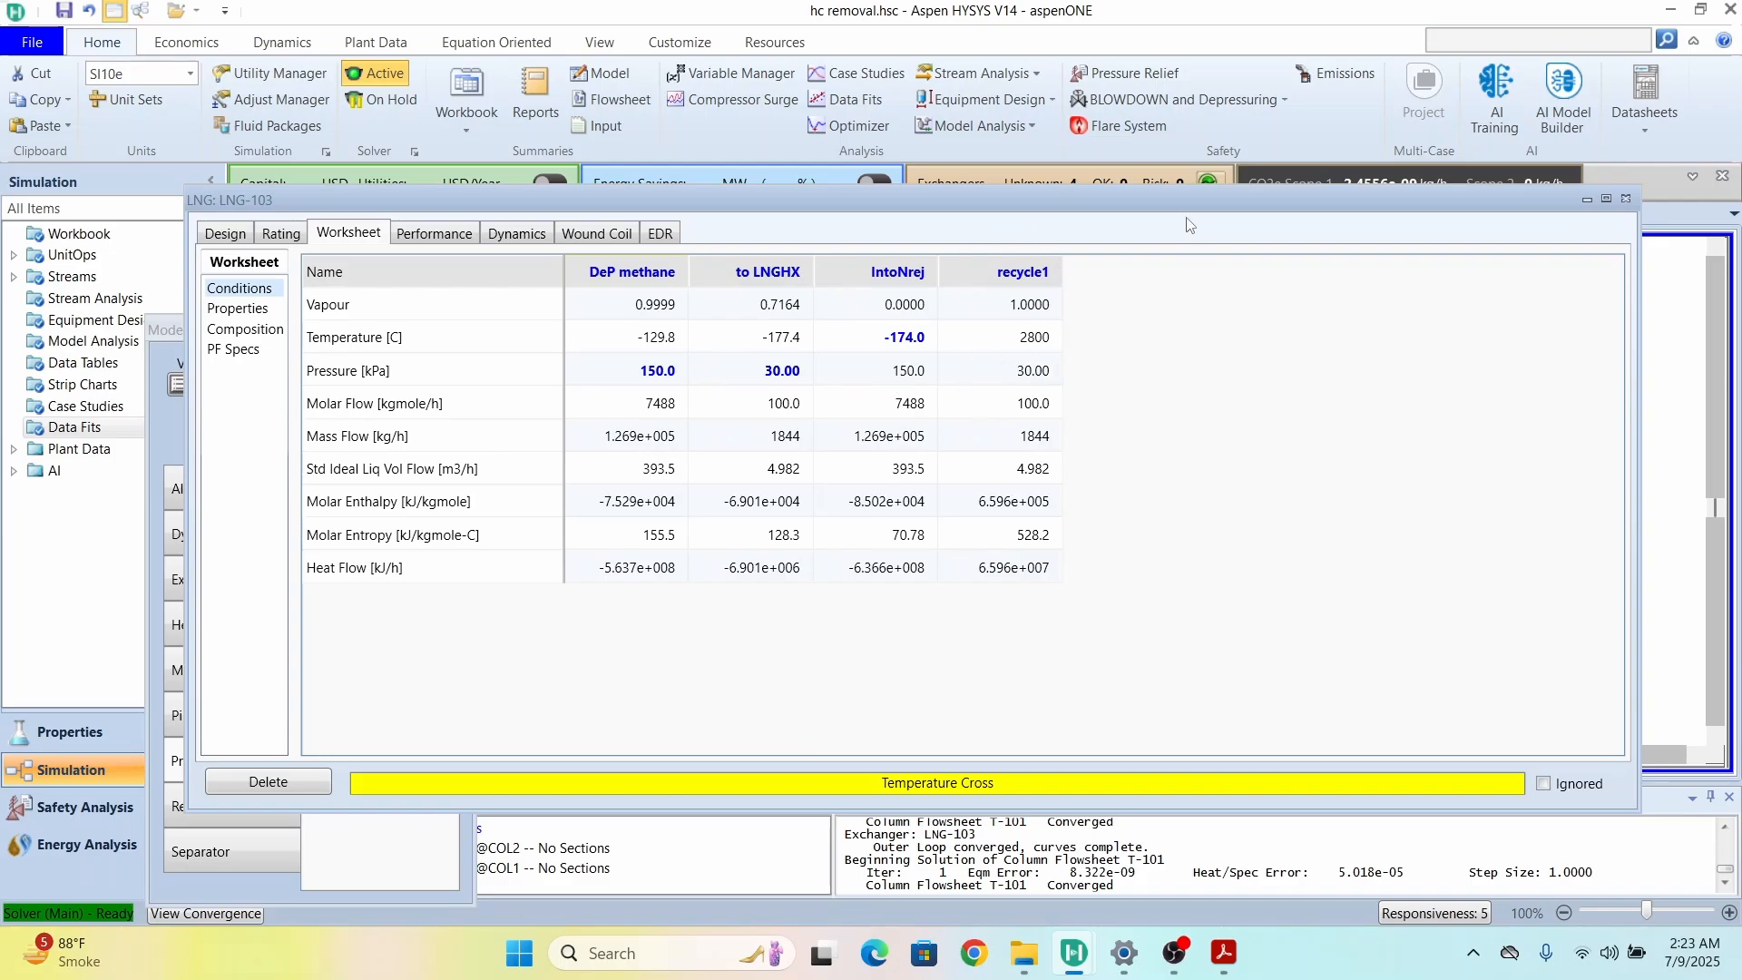
drag(1185, 201, 1177, 545)
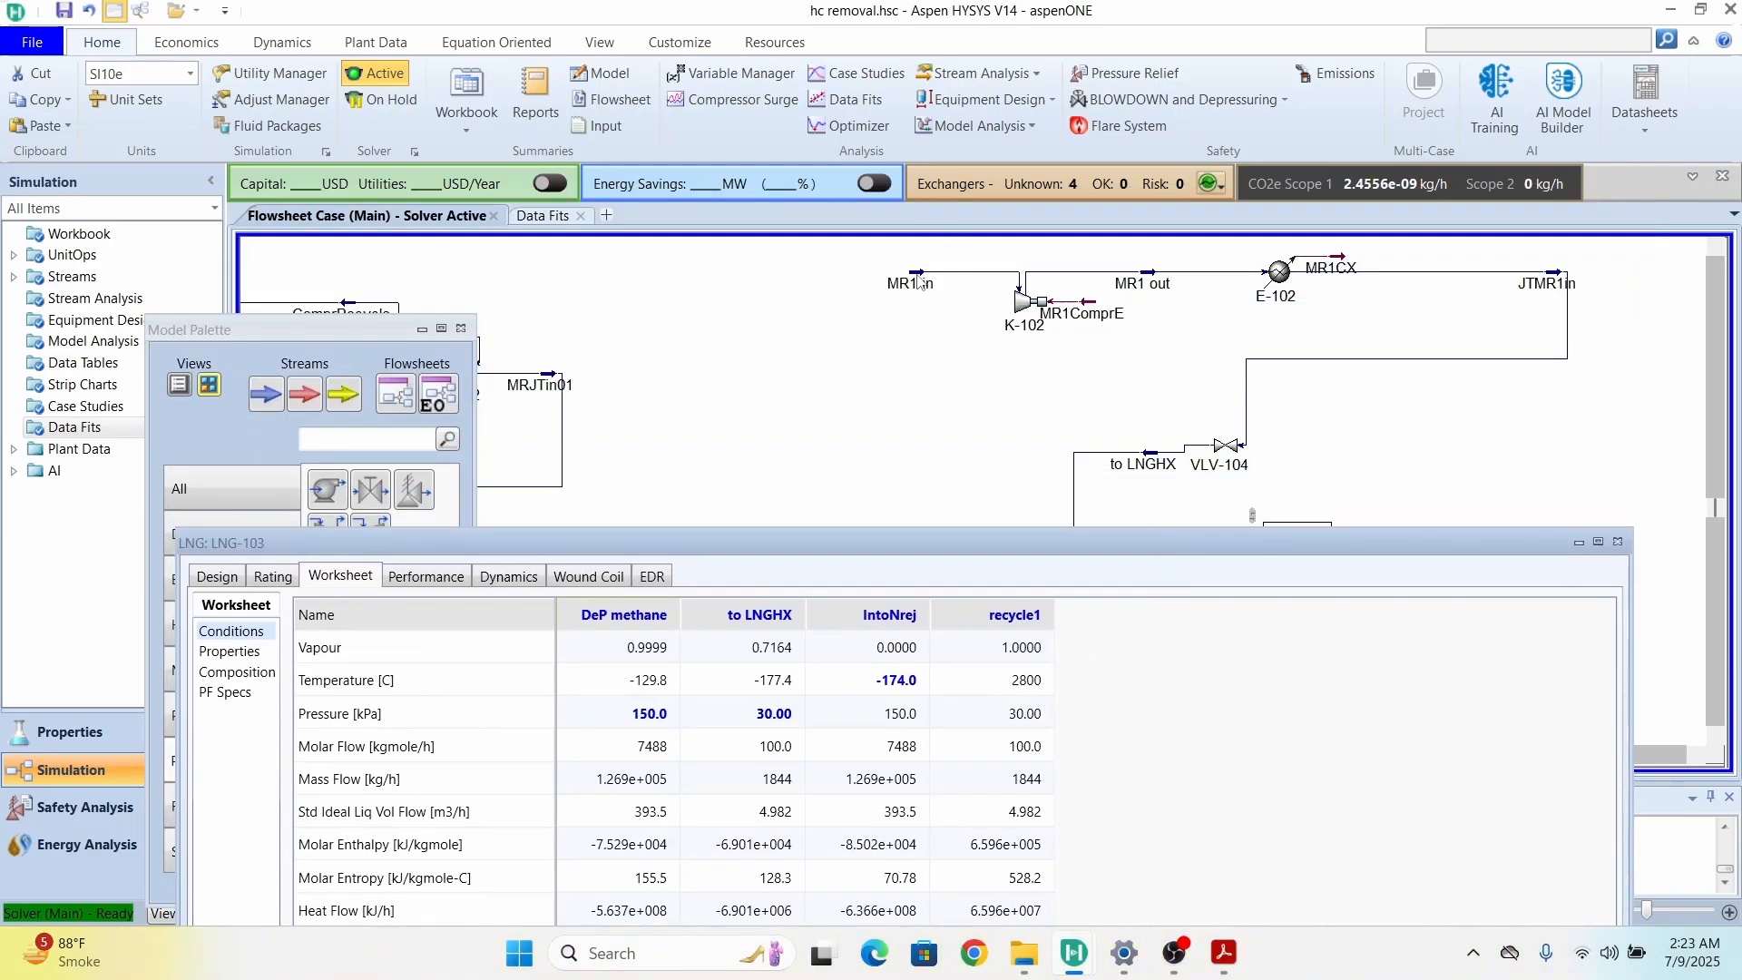
drag(921, 282, 911, 280)
click(951, 374)
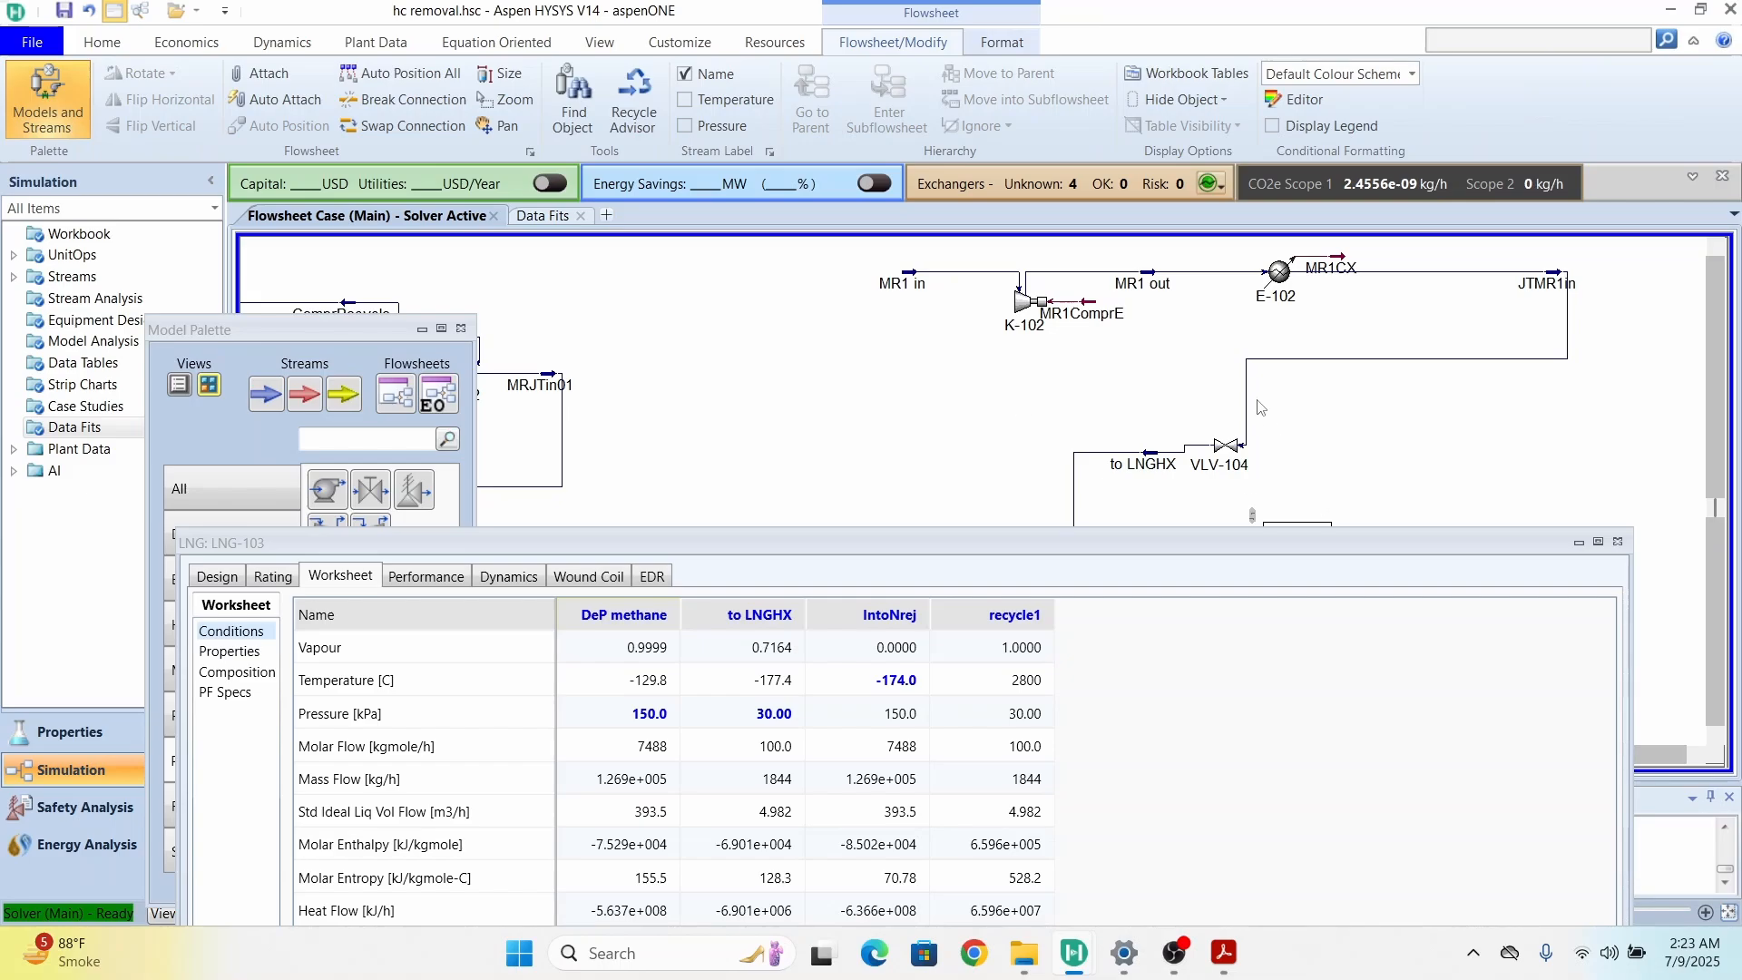
Step: Route the line from JTMR1in directly down to valve VLV-104 and place a new Adjust operation below stream MR1 in
drag(1247, 398, 1567, 401)
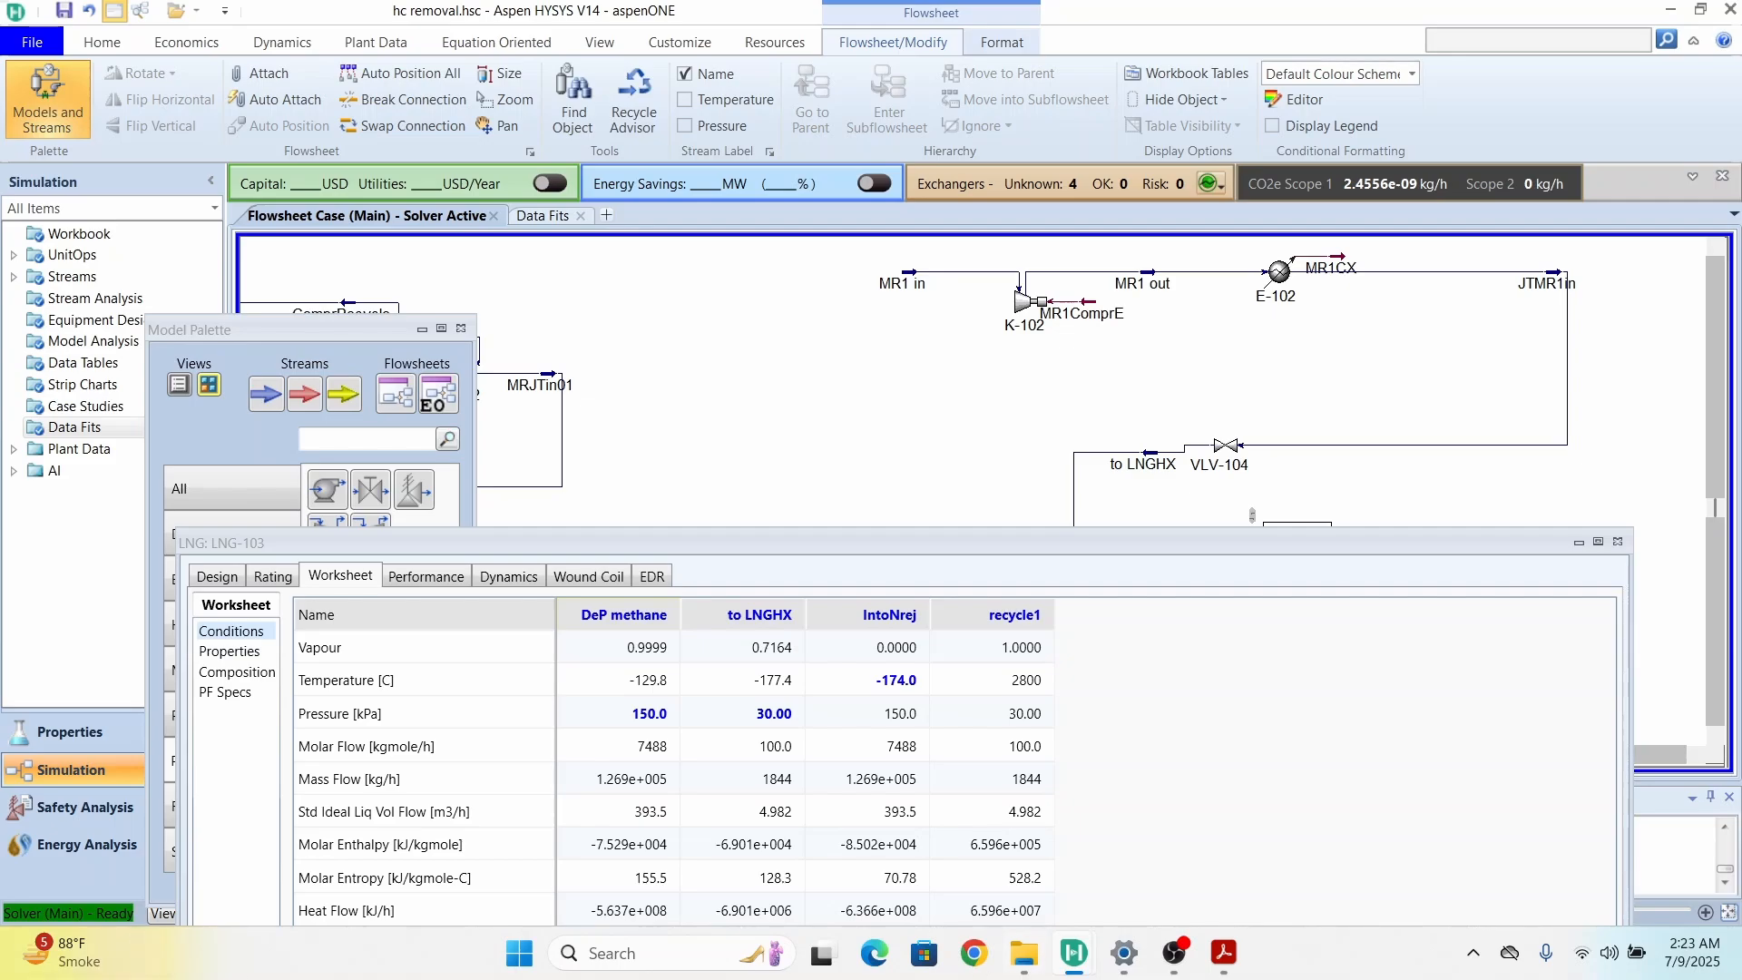
click(45, 107)
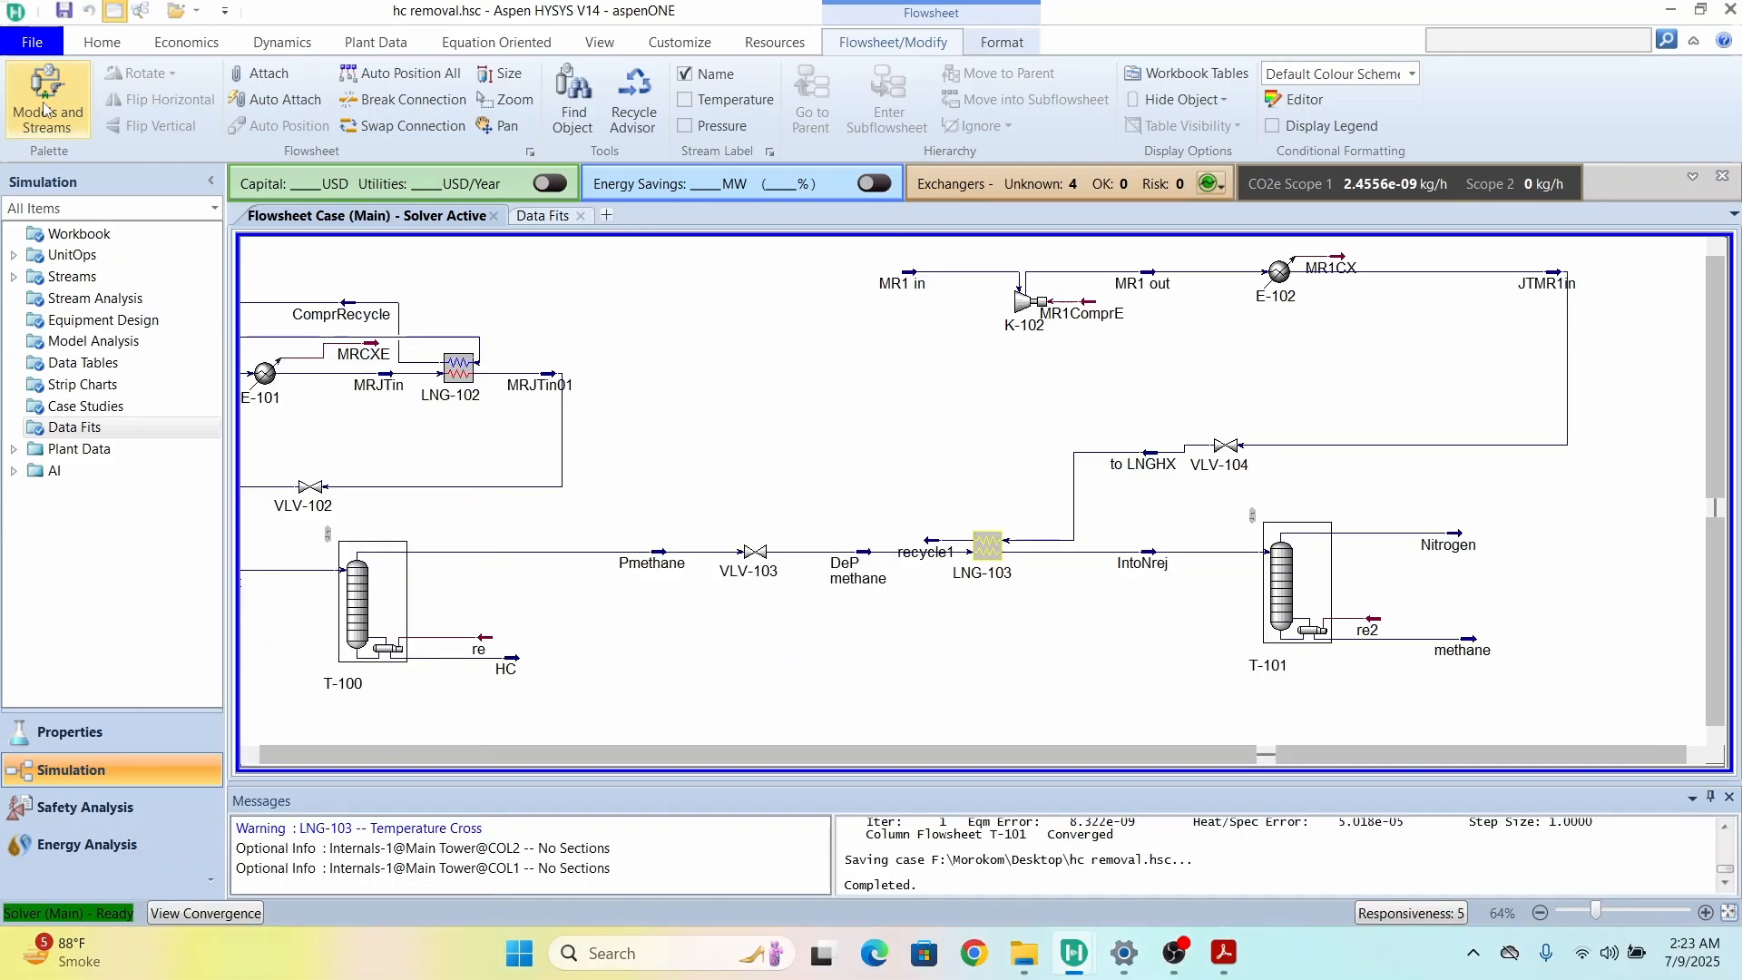
click(45, 107)
click(45, 107)
click(46, 107)
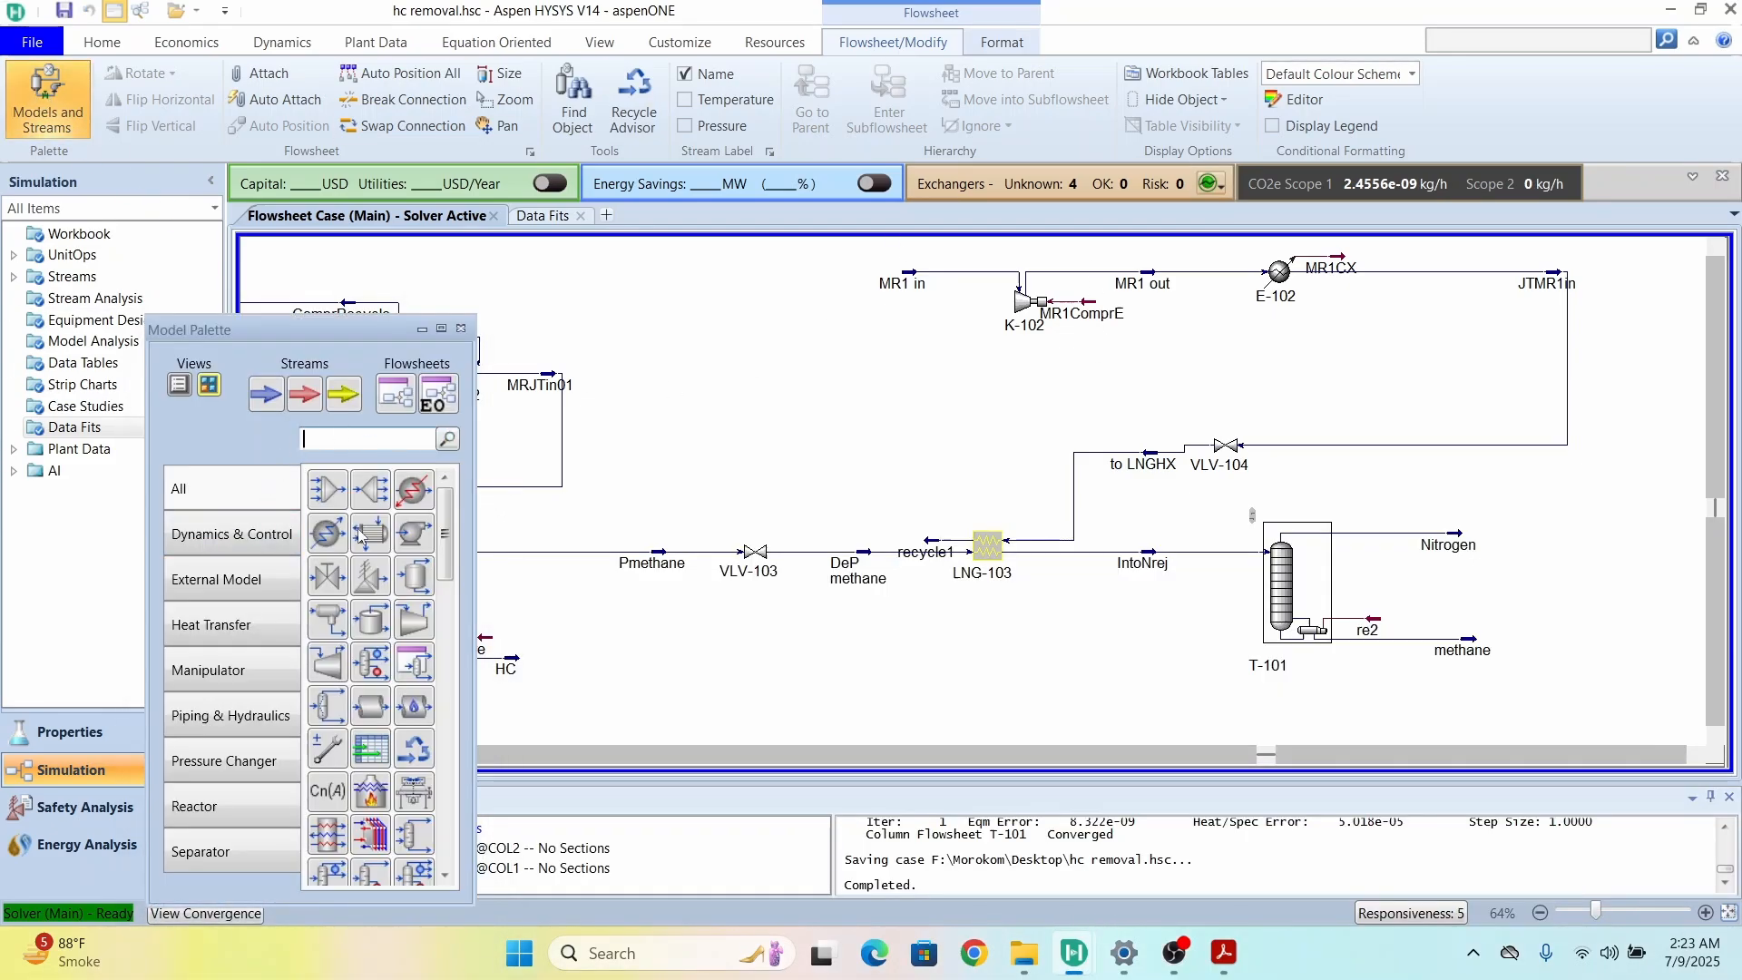
click(328, 750)
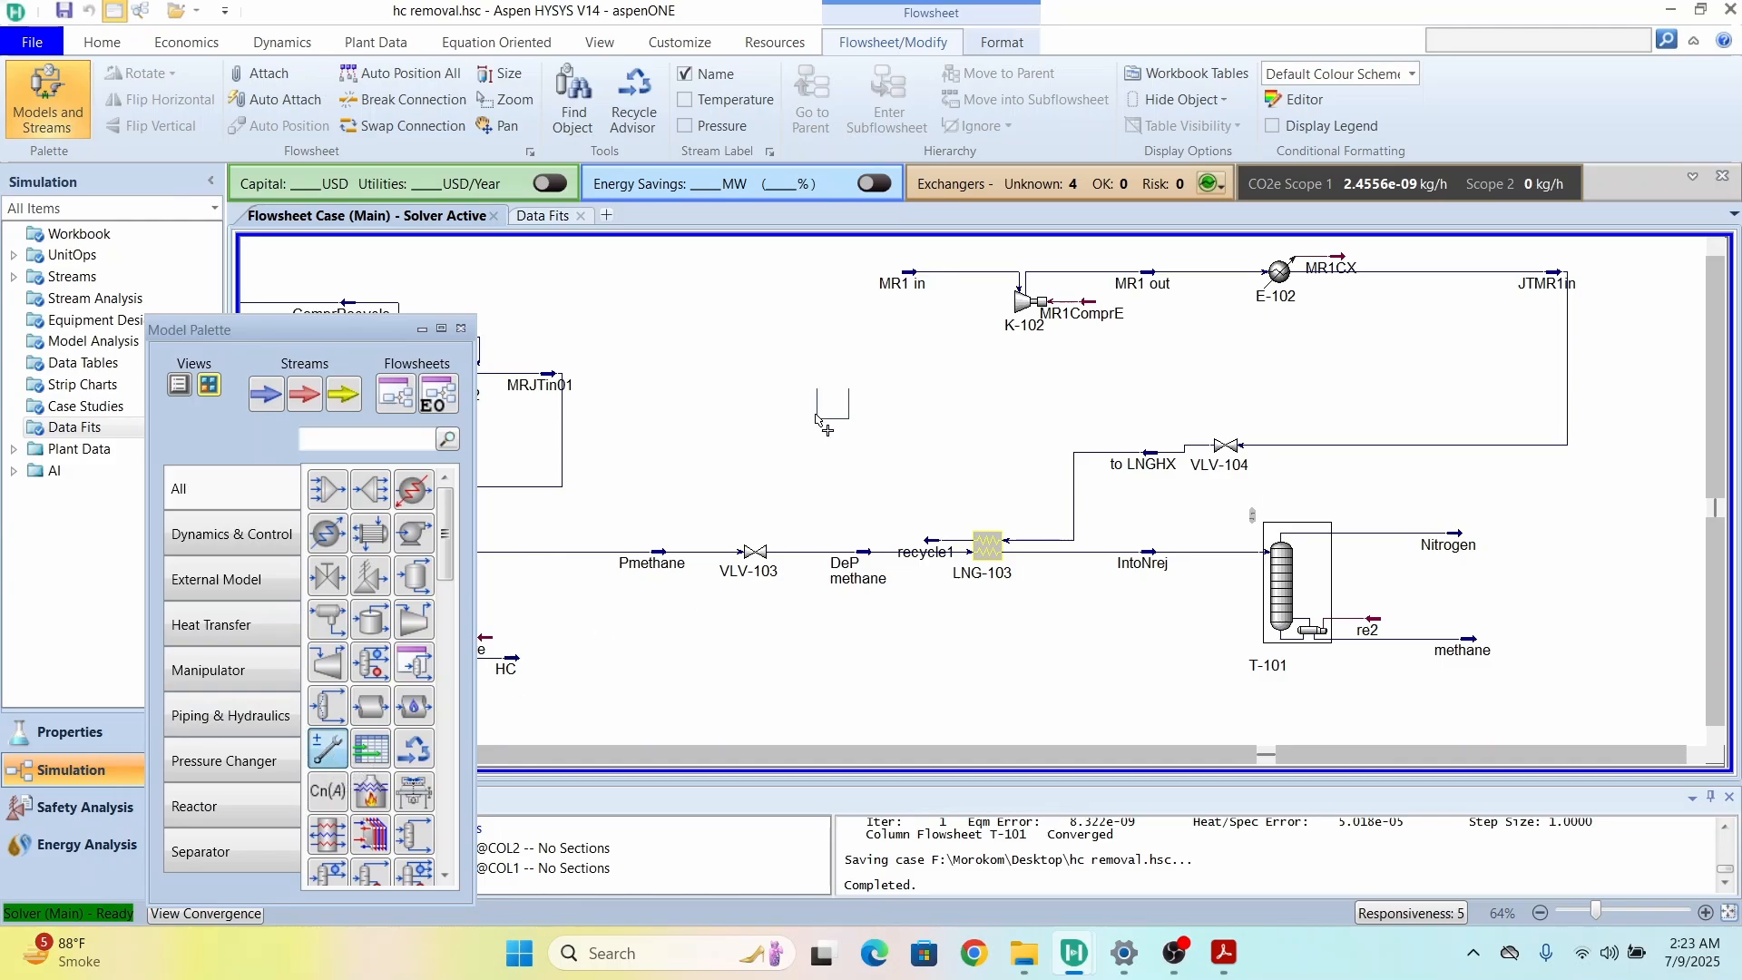
click(833, 367)
double_click(833, 367)
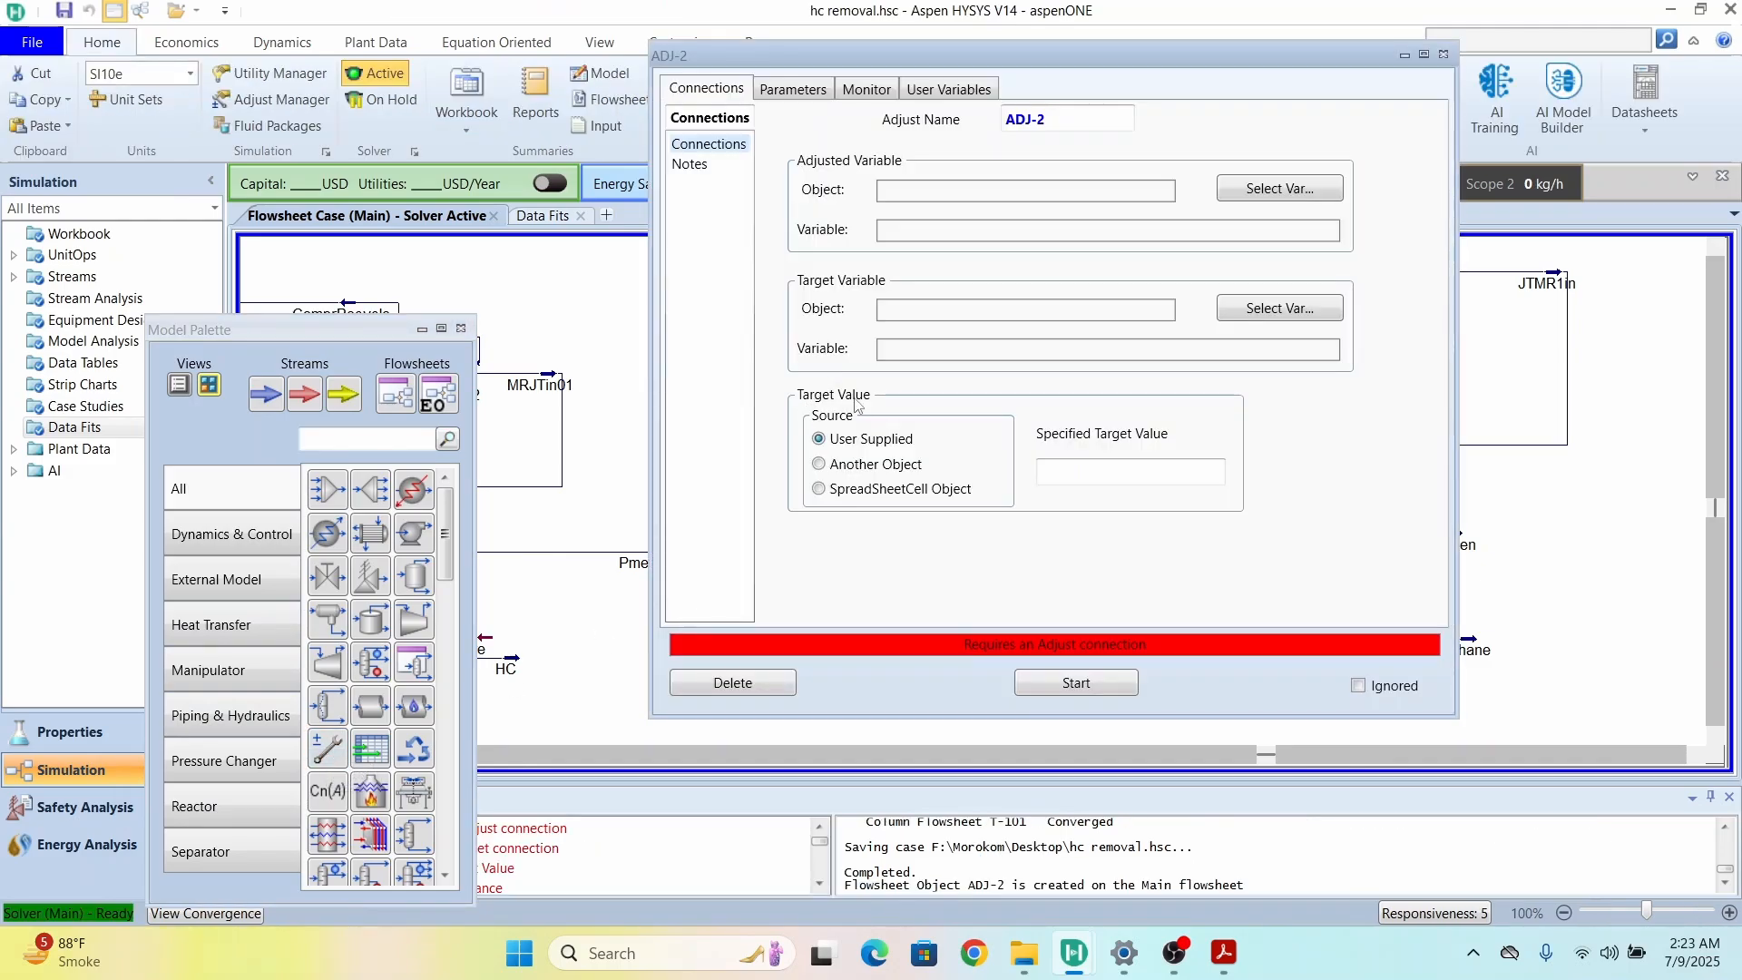
Step: Set the molar flow of stream MR1 in as the adjusted variable of ADJ-2
drag(1030, 77, 345, 135)
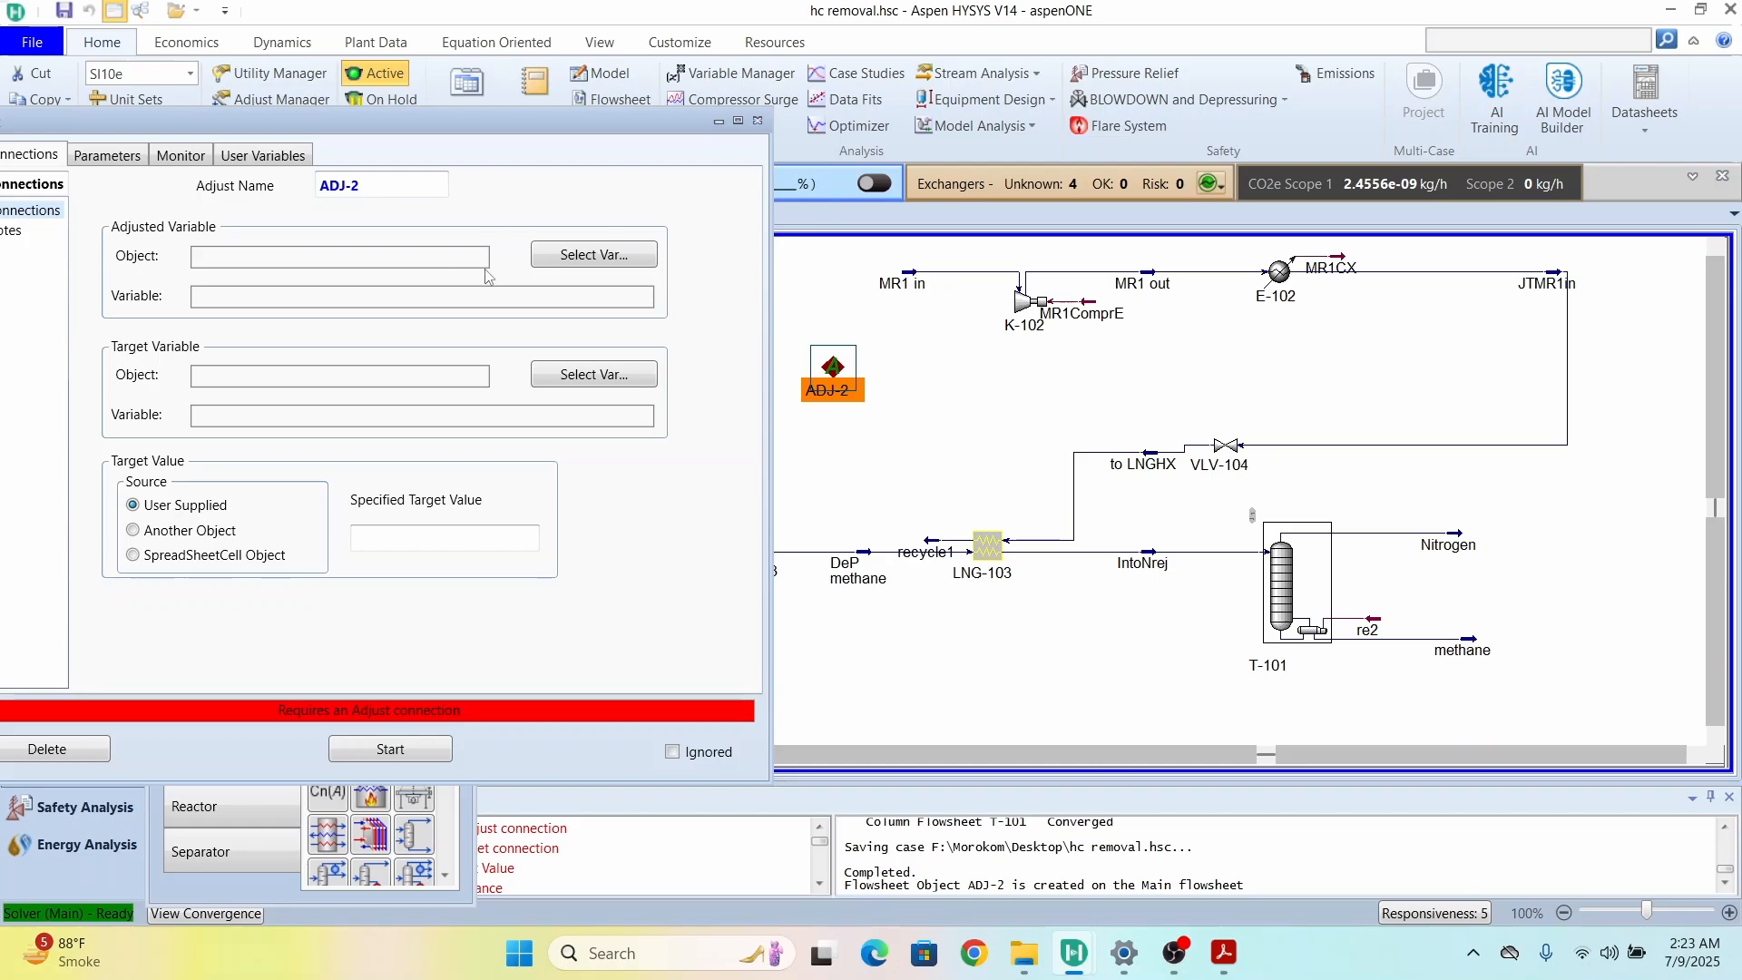
click(570, 266)
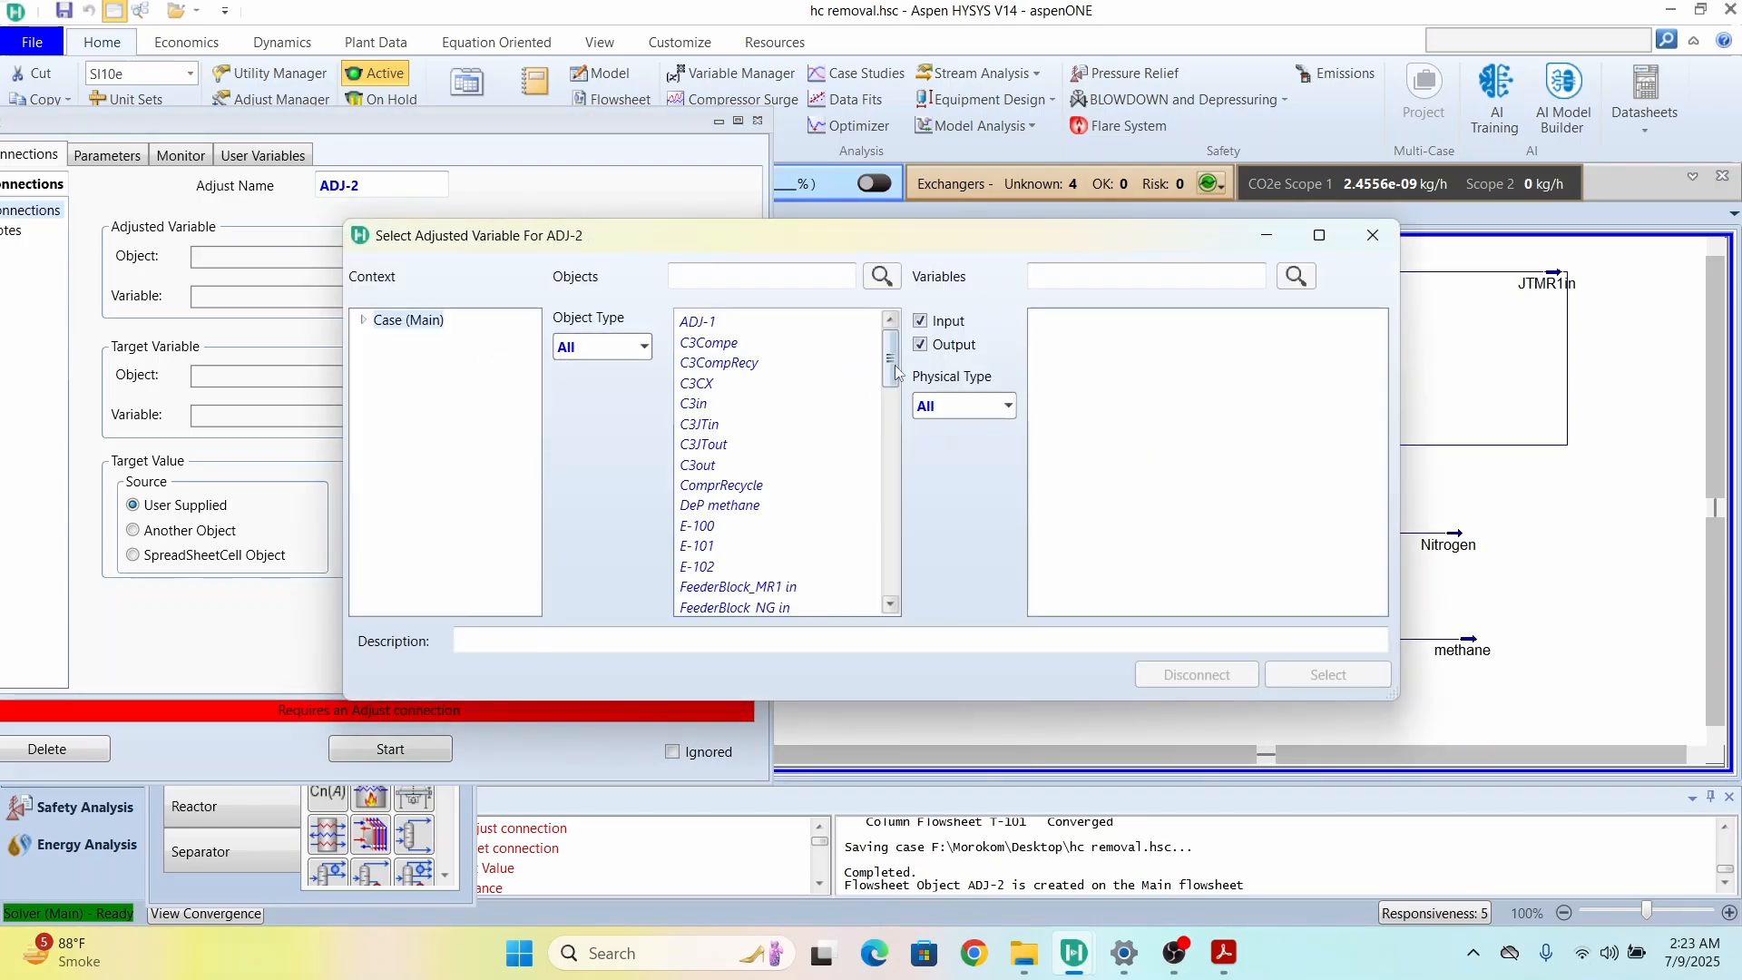
drag(891, 366, 890, 486)
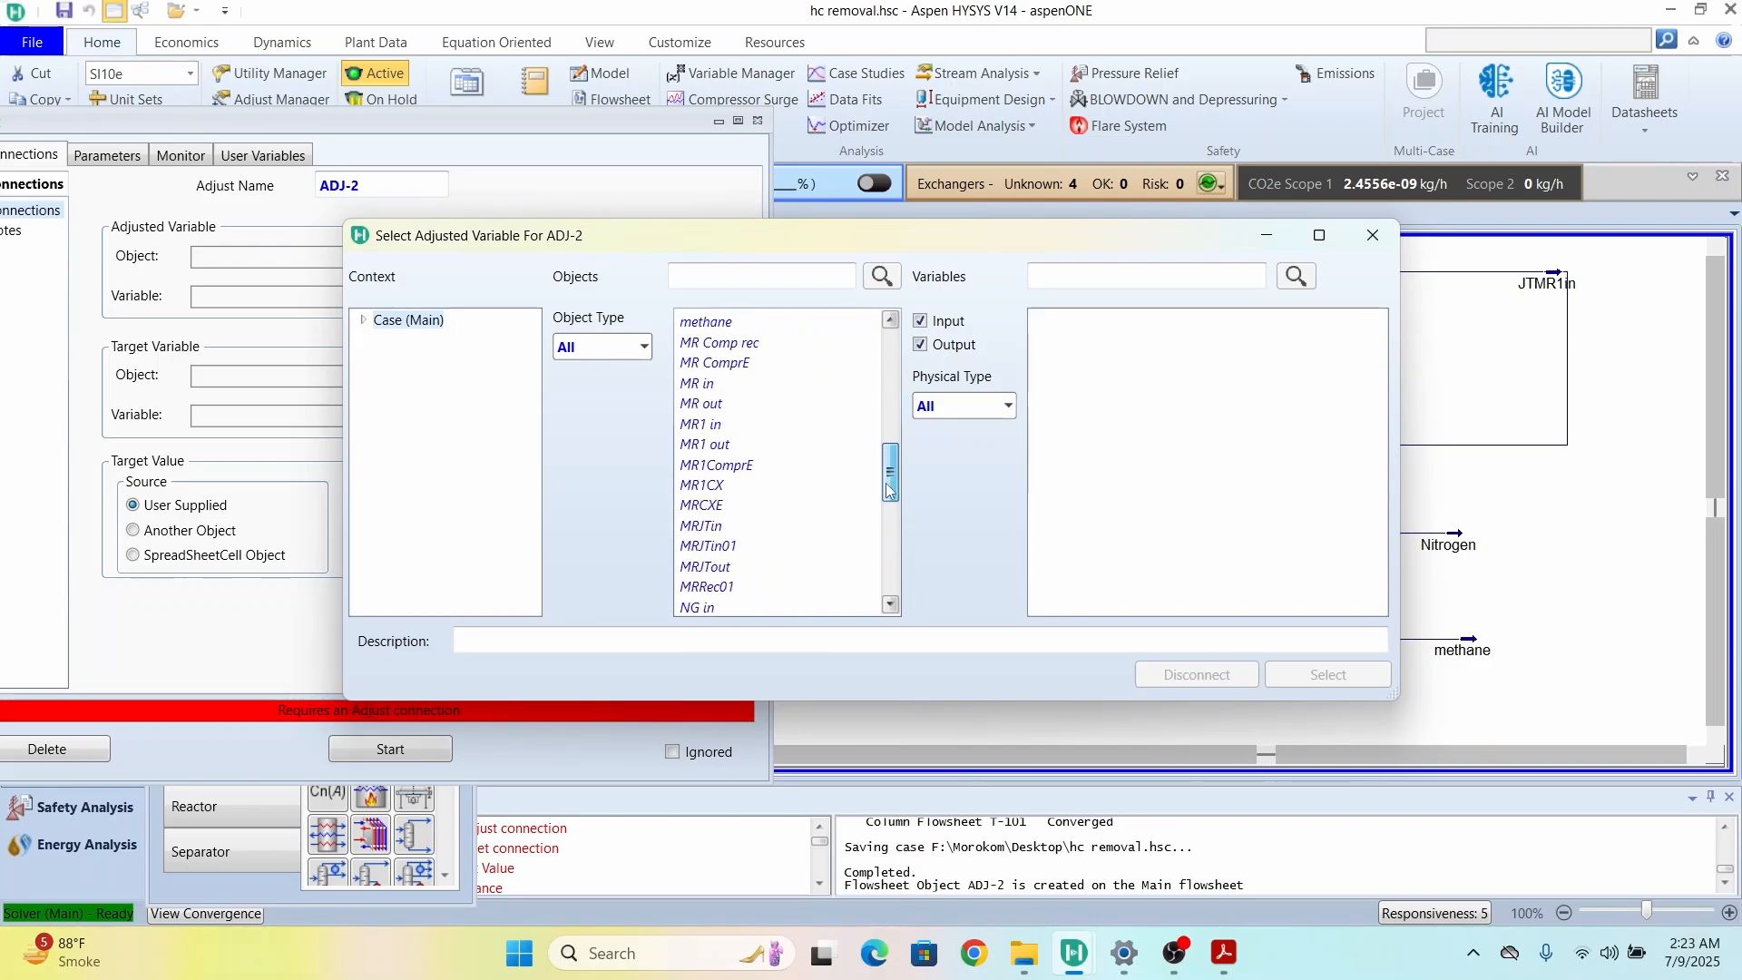
click(712, 425)
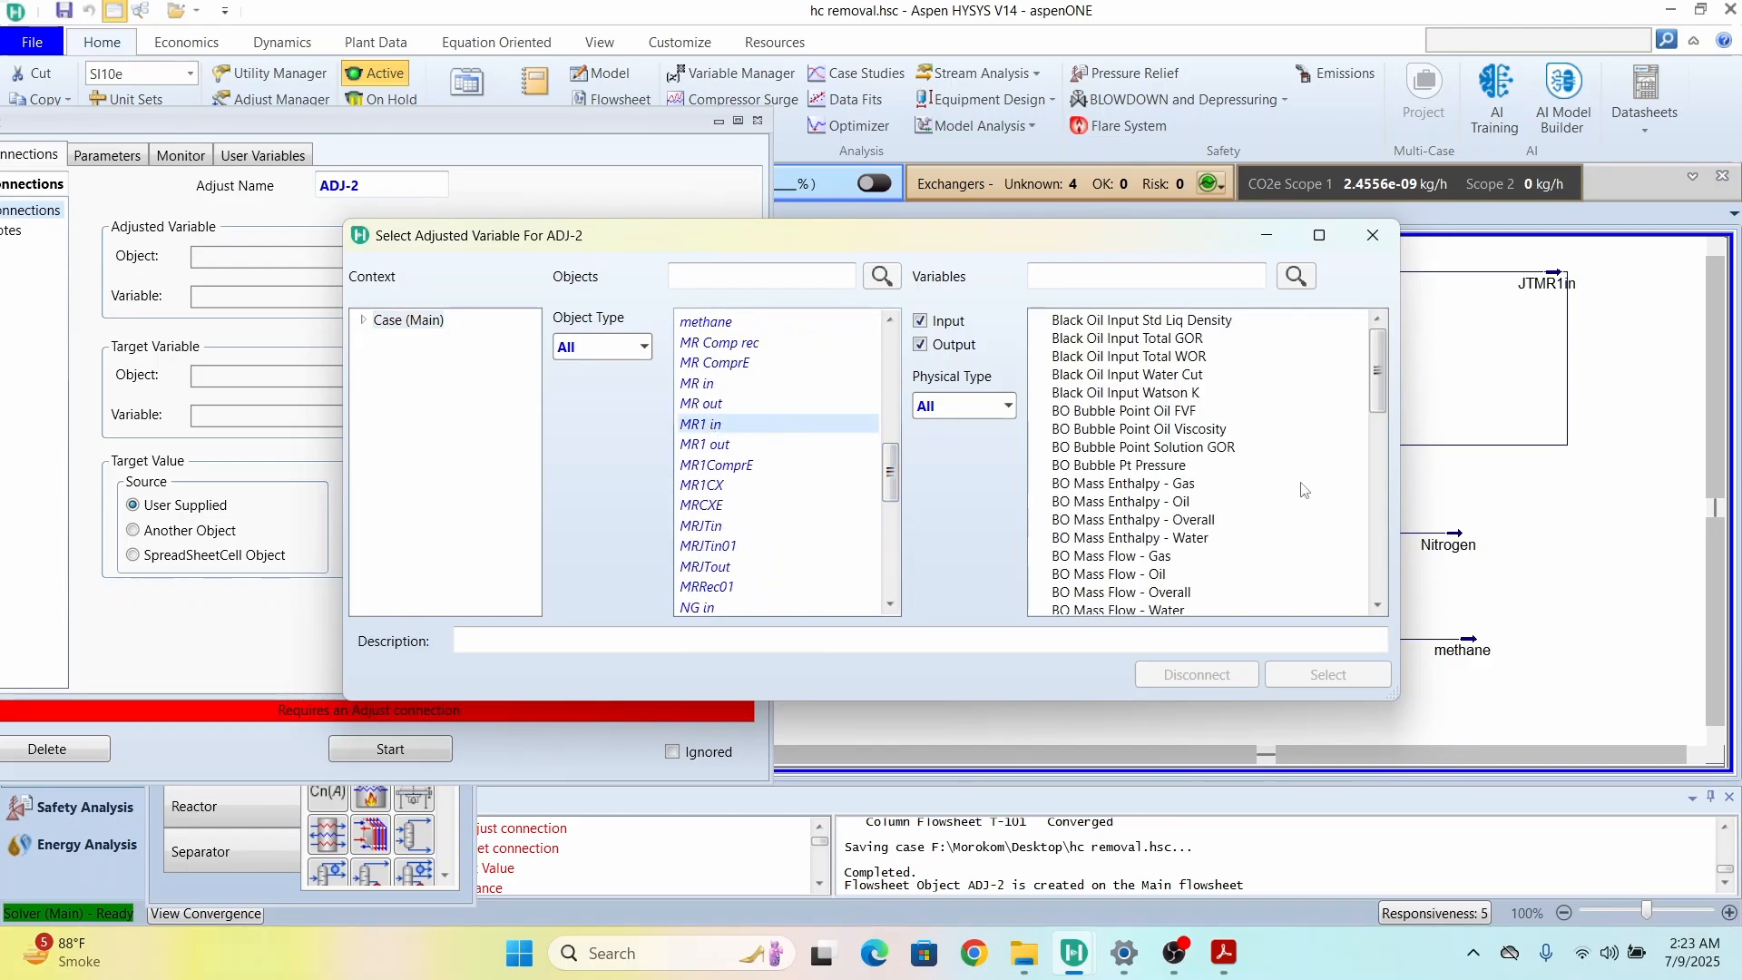
scroll(1304, 490, down, 10)
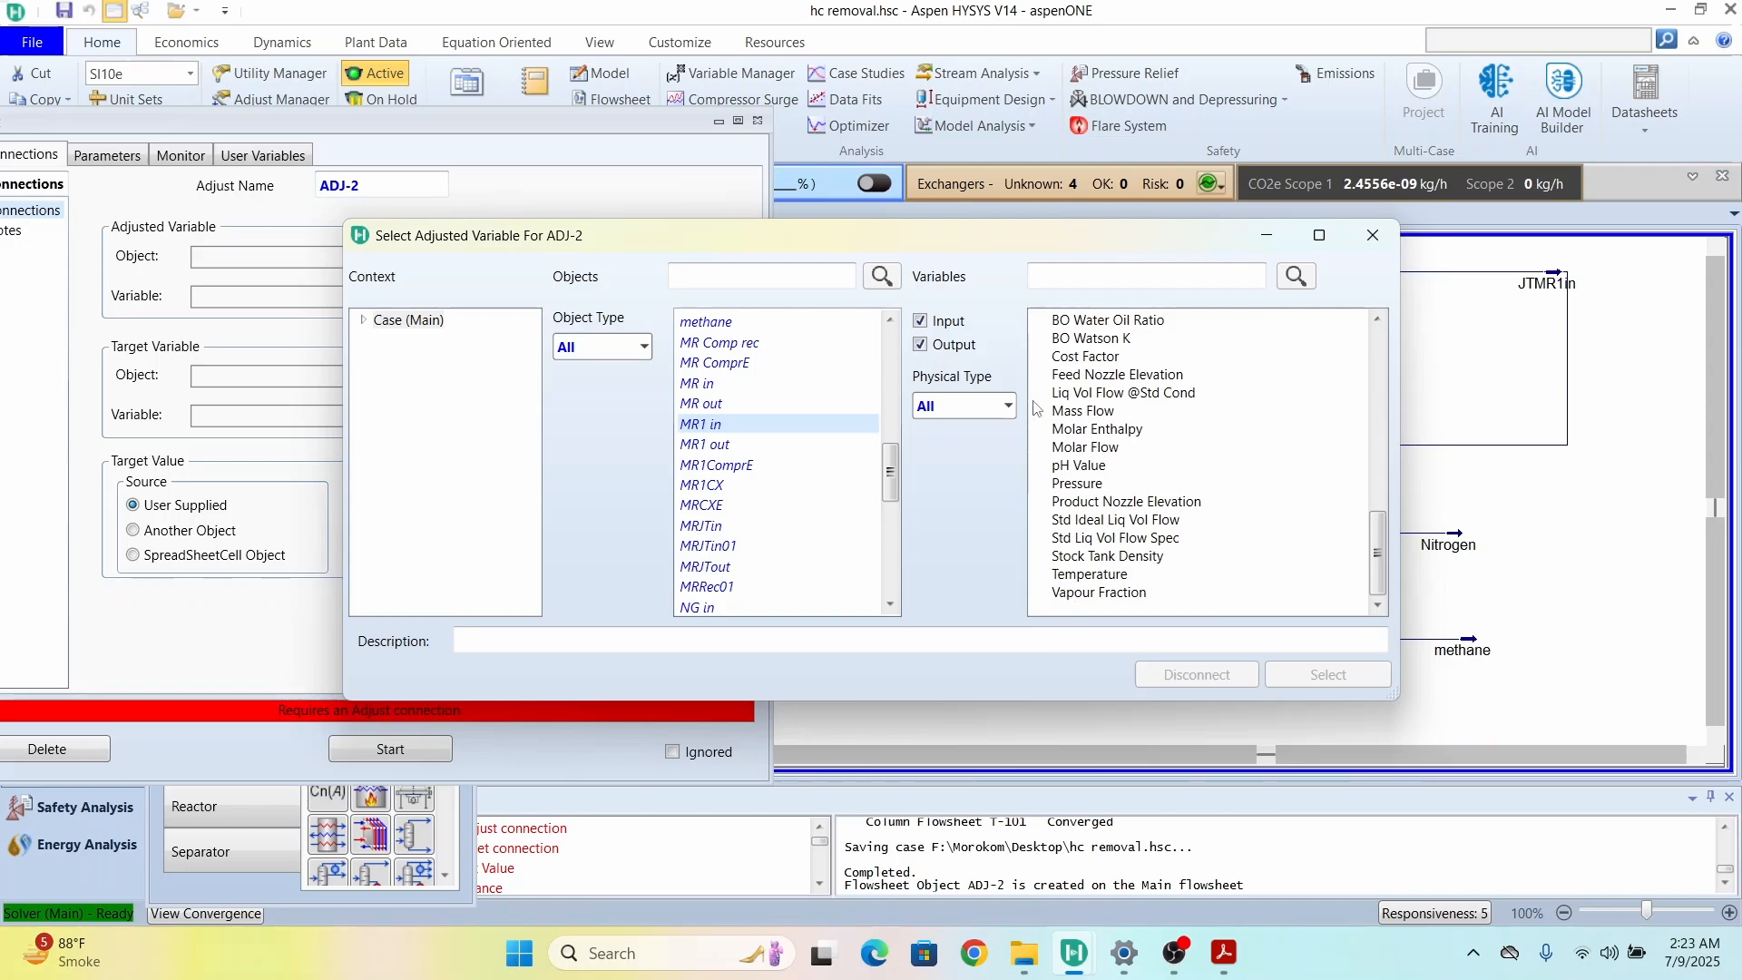
click(1093, 448)
click(1330, 674)
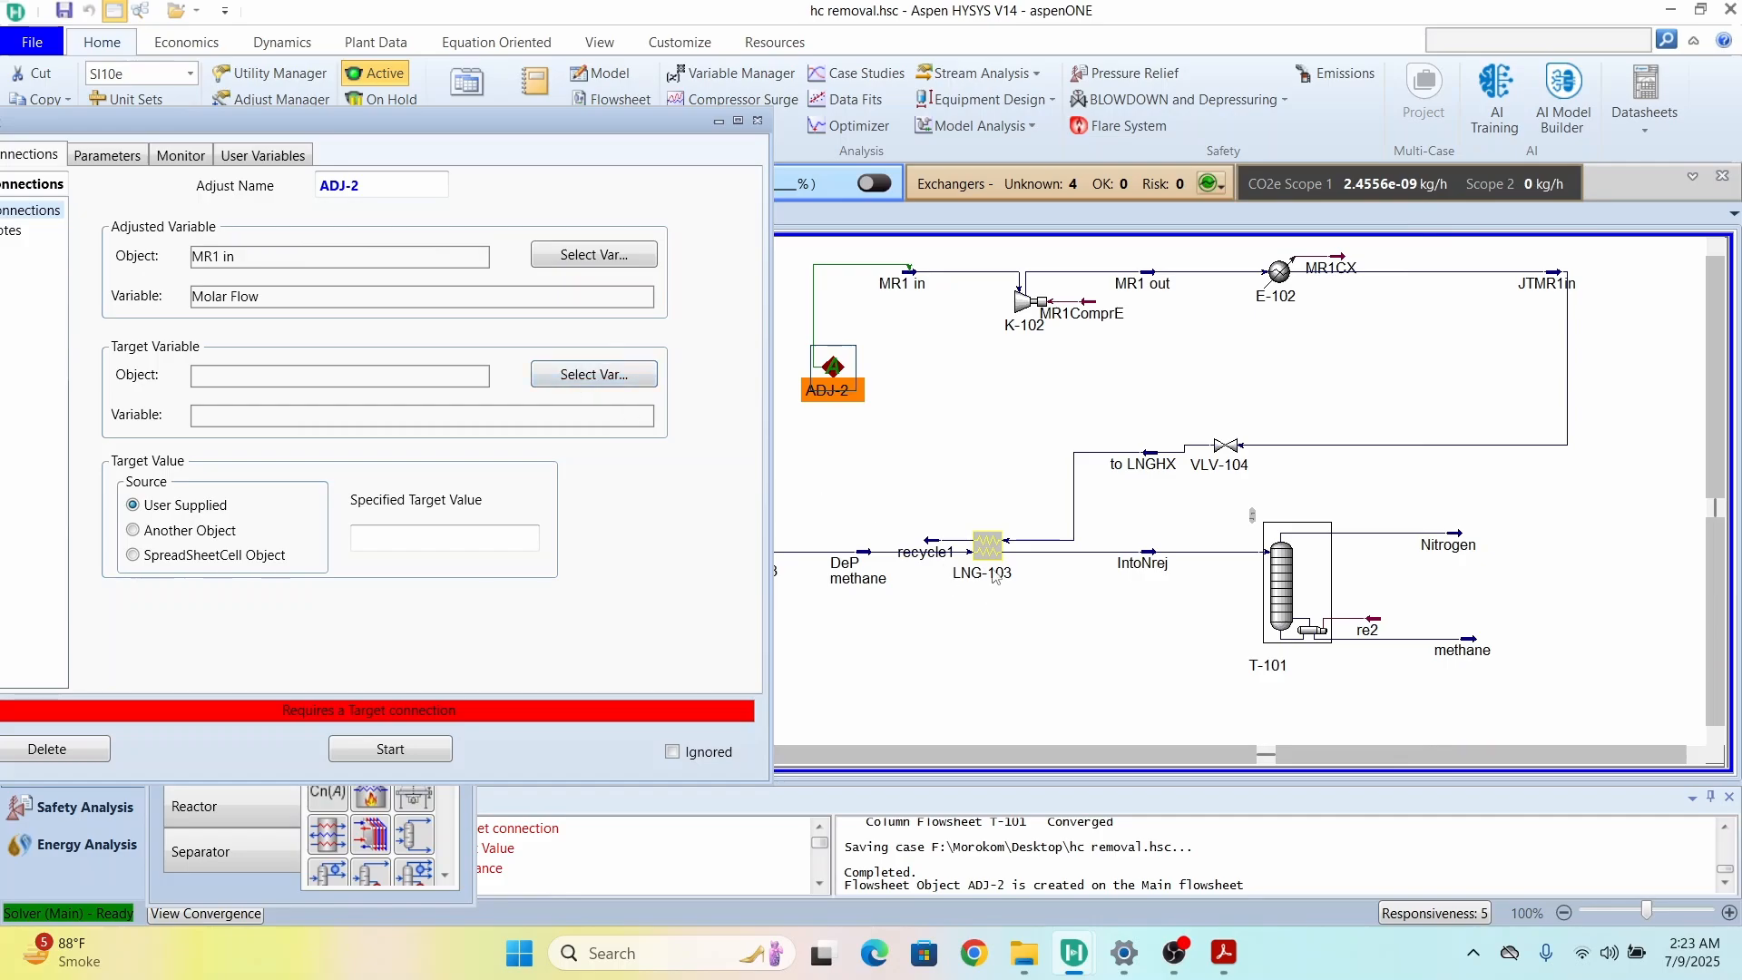
Step: Set the minimum approach of exchanger LNG-103 as ADJ-2's target variable, with a specified target value of 1 C
click(560, 390)
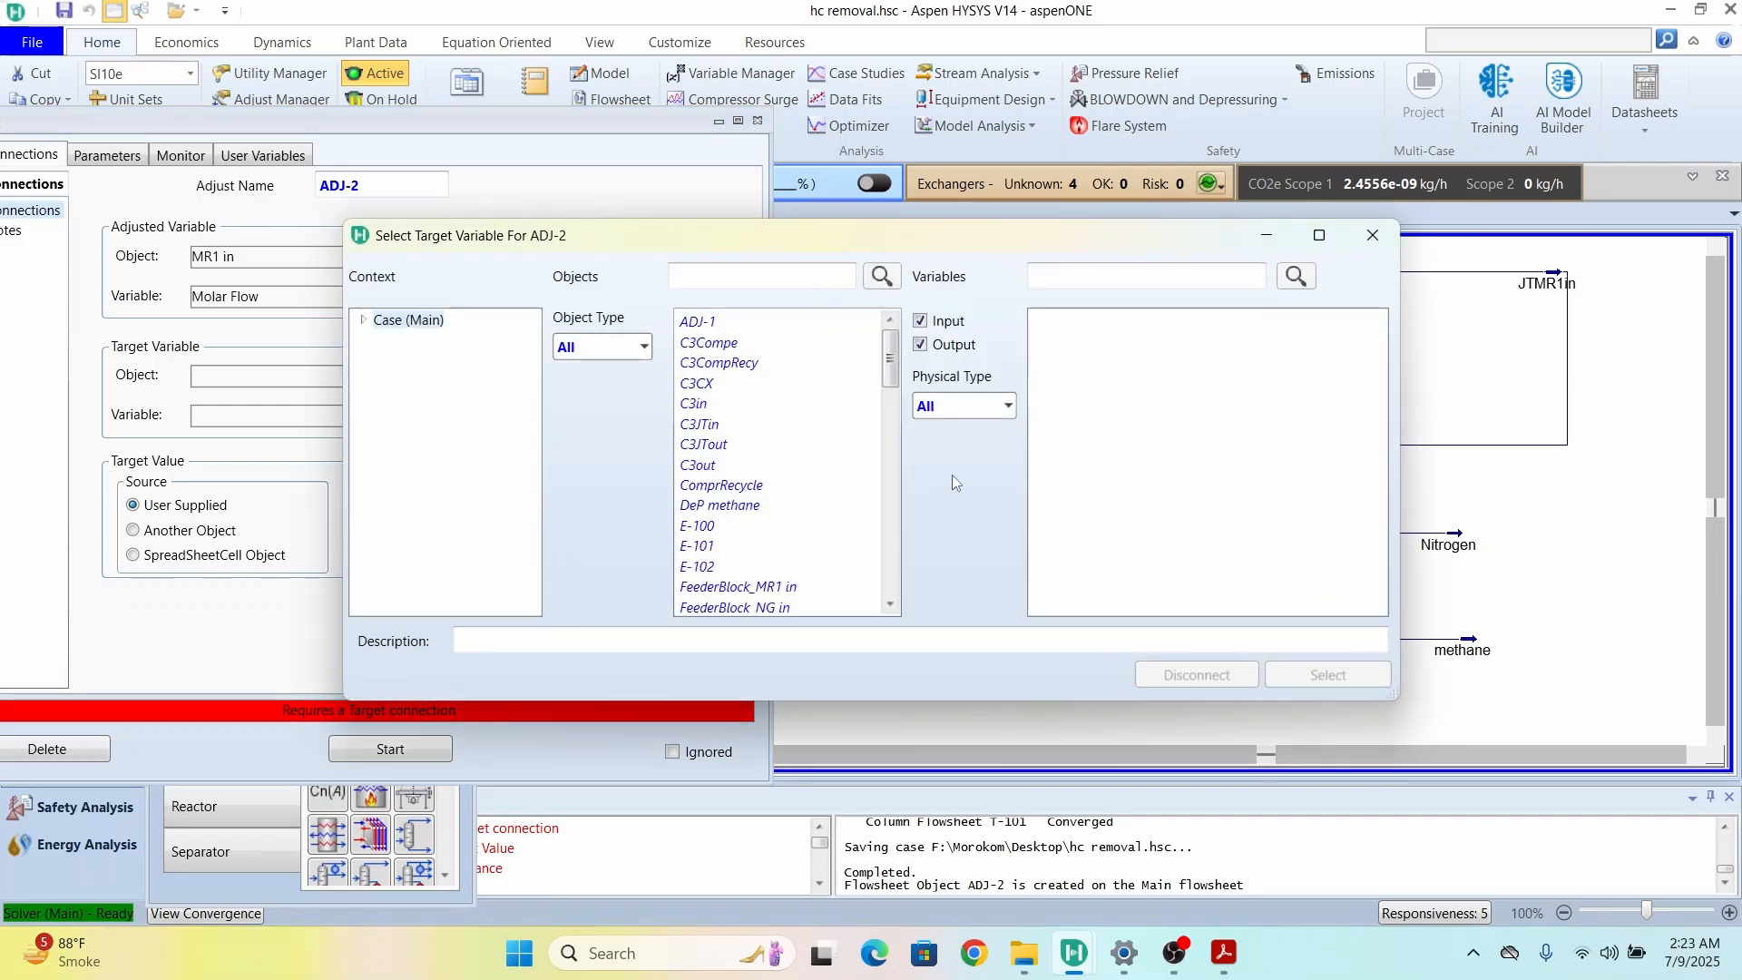
drag(901, 363, 892, 437)
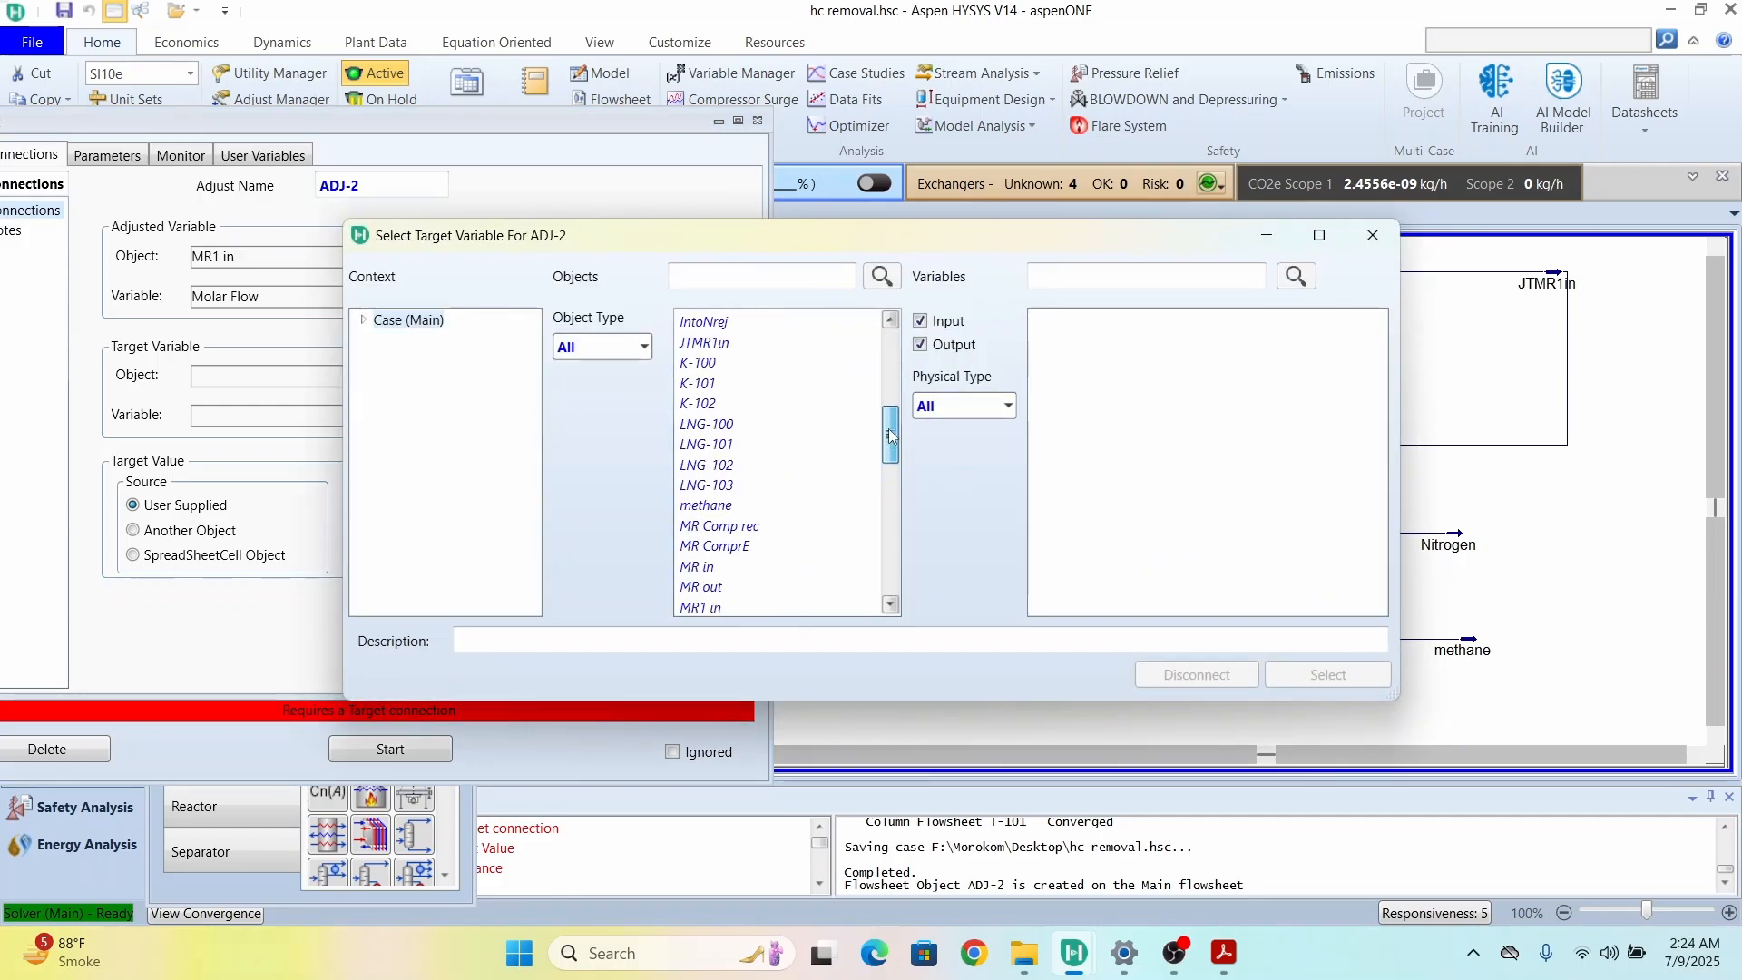
mouse_move(927, 254)
mouse_down()
mouse_move(886, 699)
mouse_move(909, 225)
mouse_up()
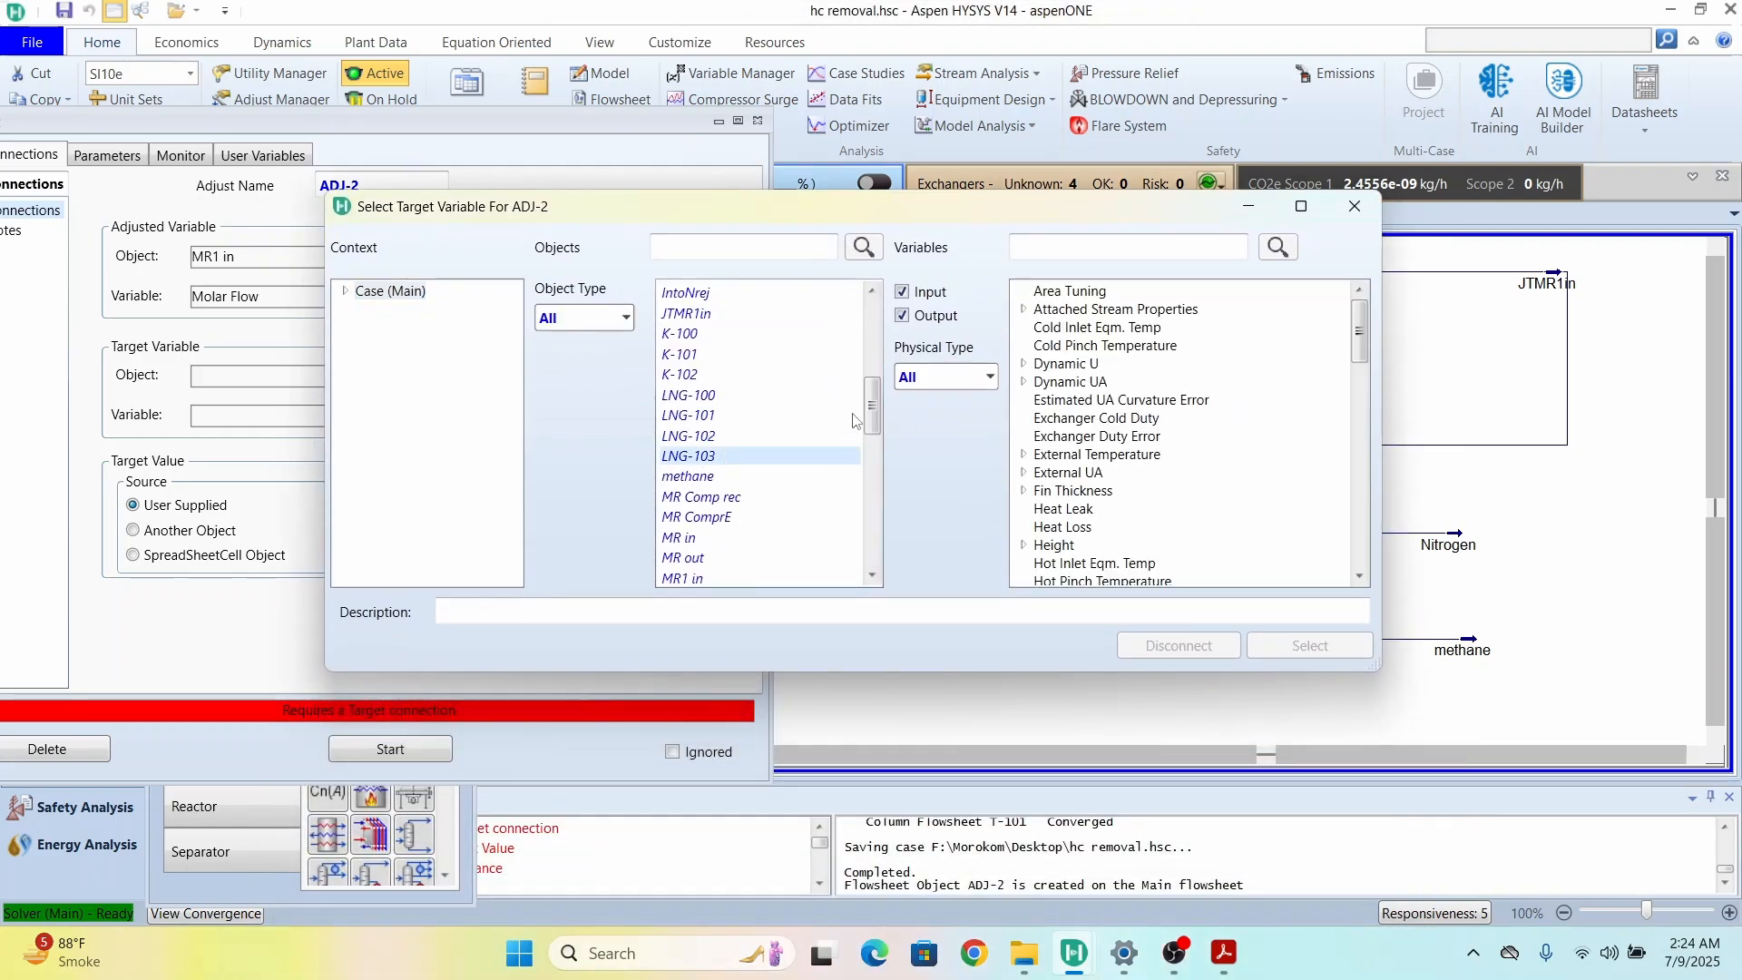
scroll(1177, 408, down, 8)
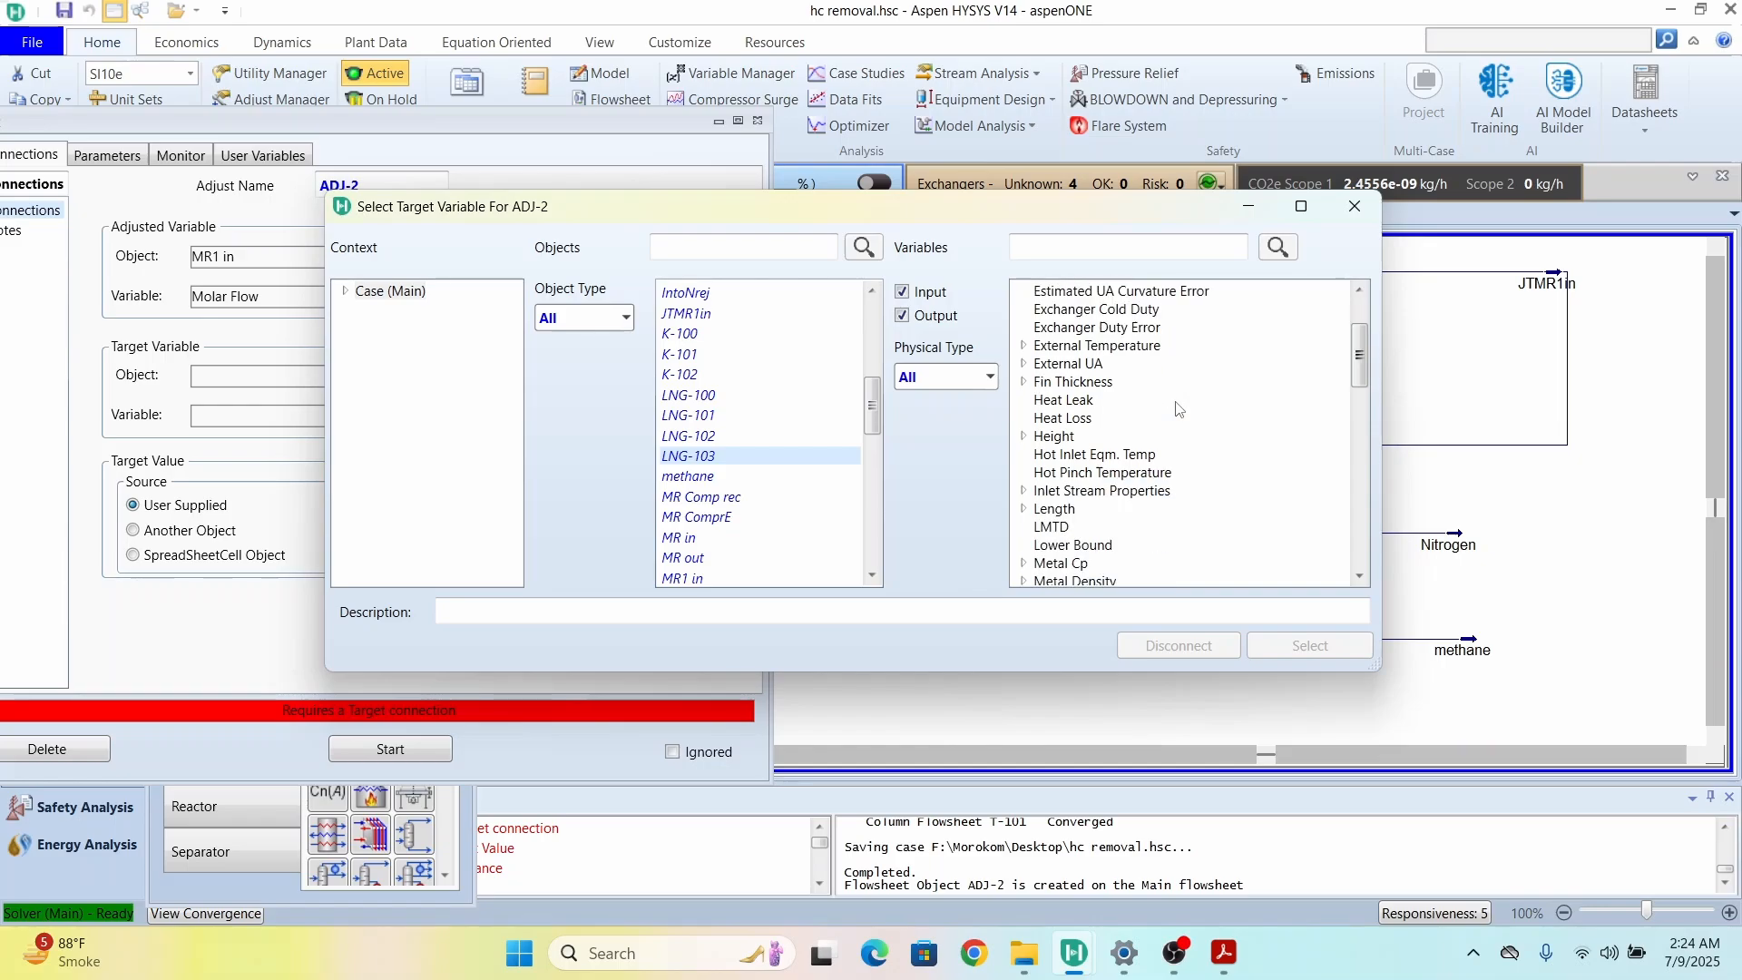
scroll(1177, 408, down, 2)
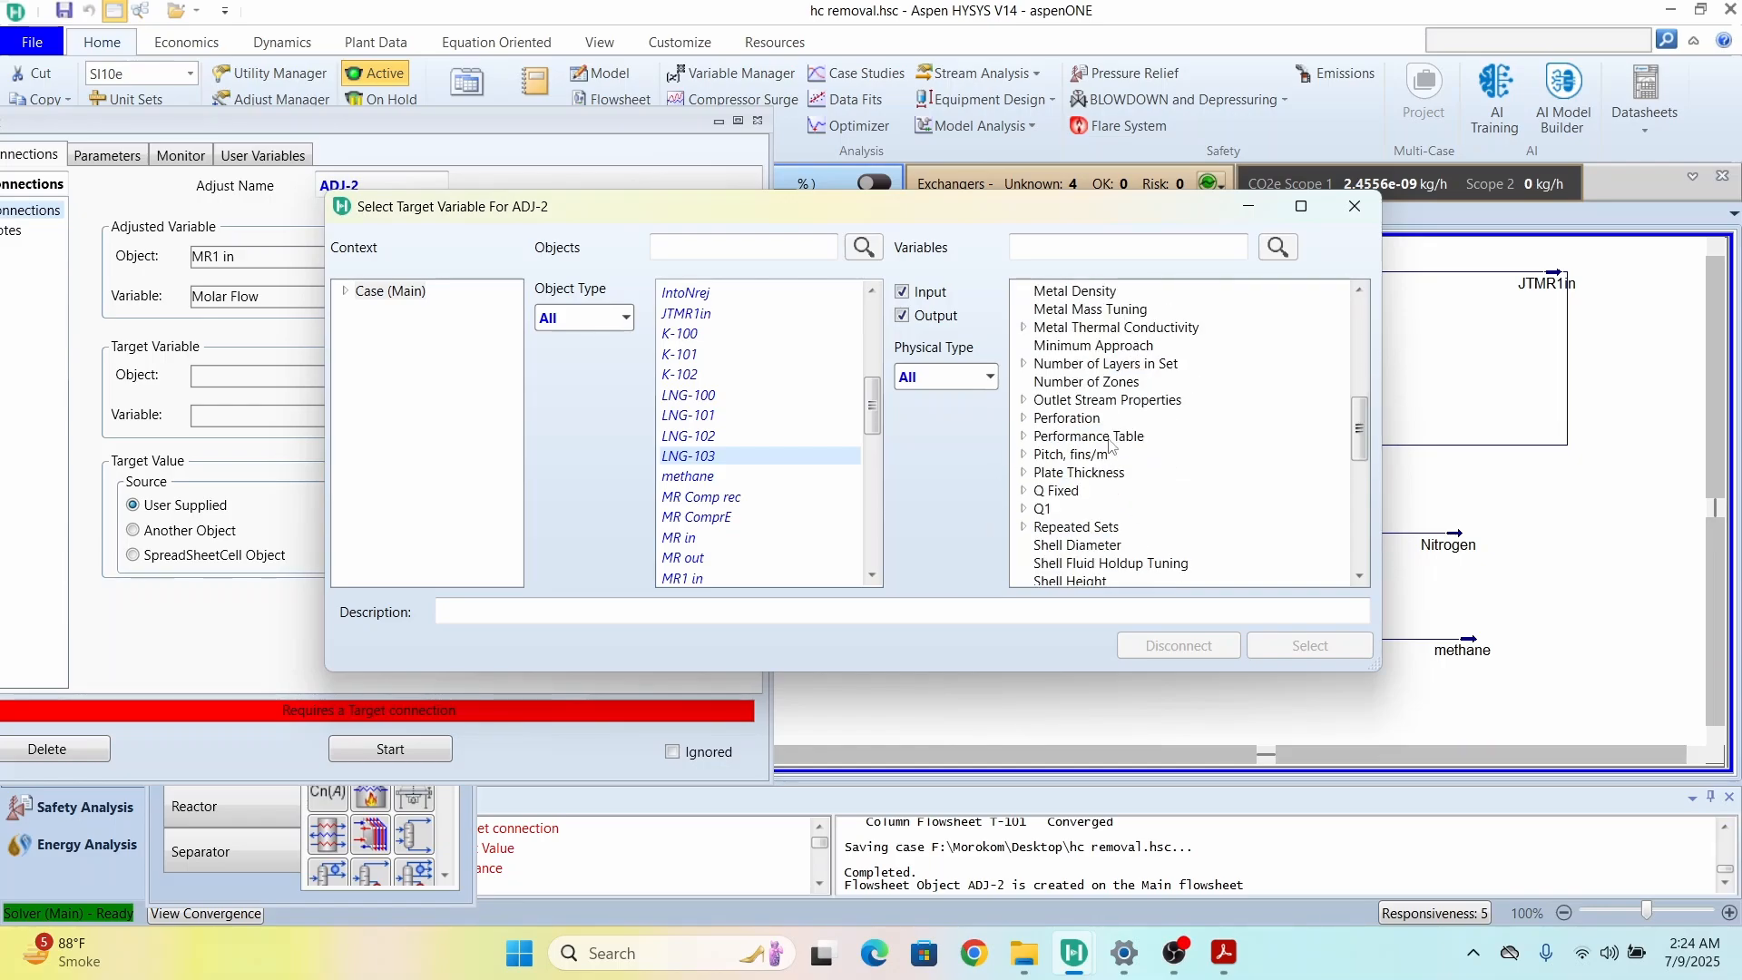
click(1114, 348)
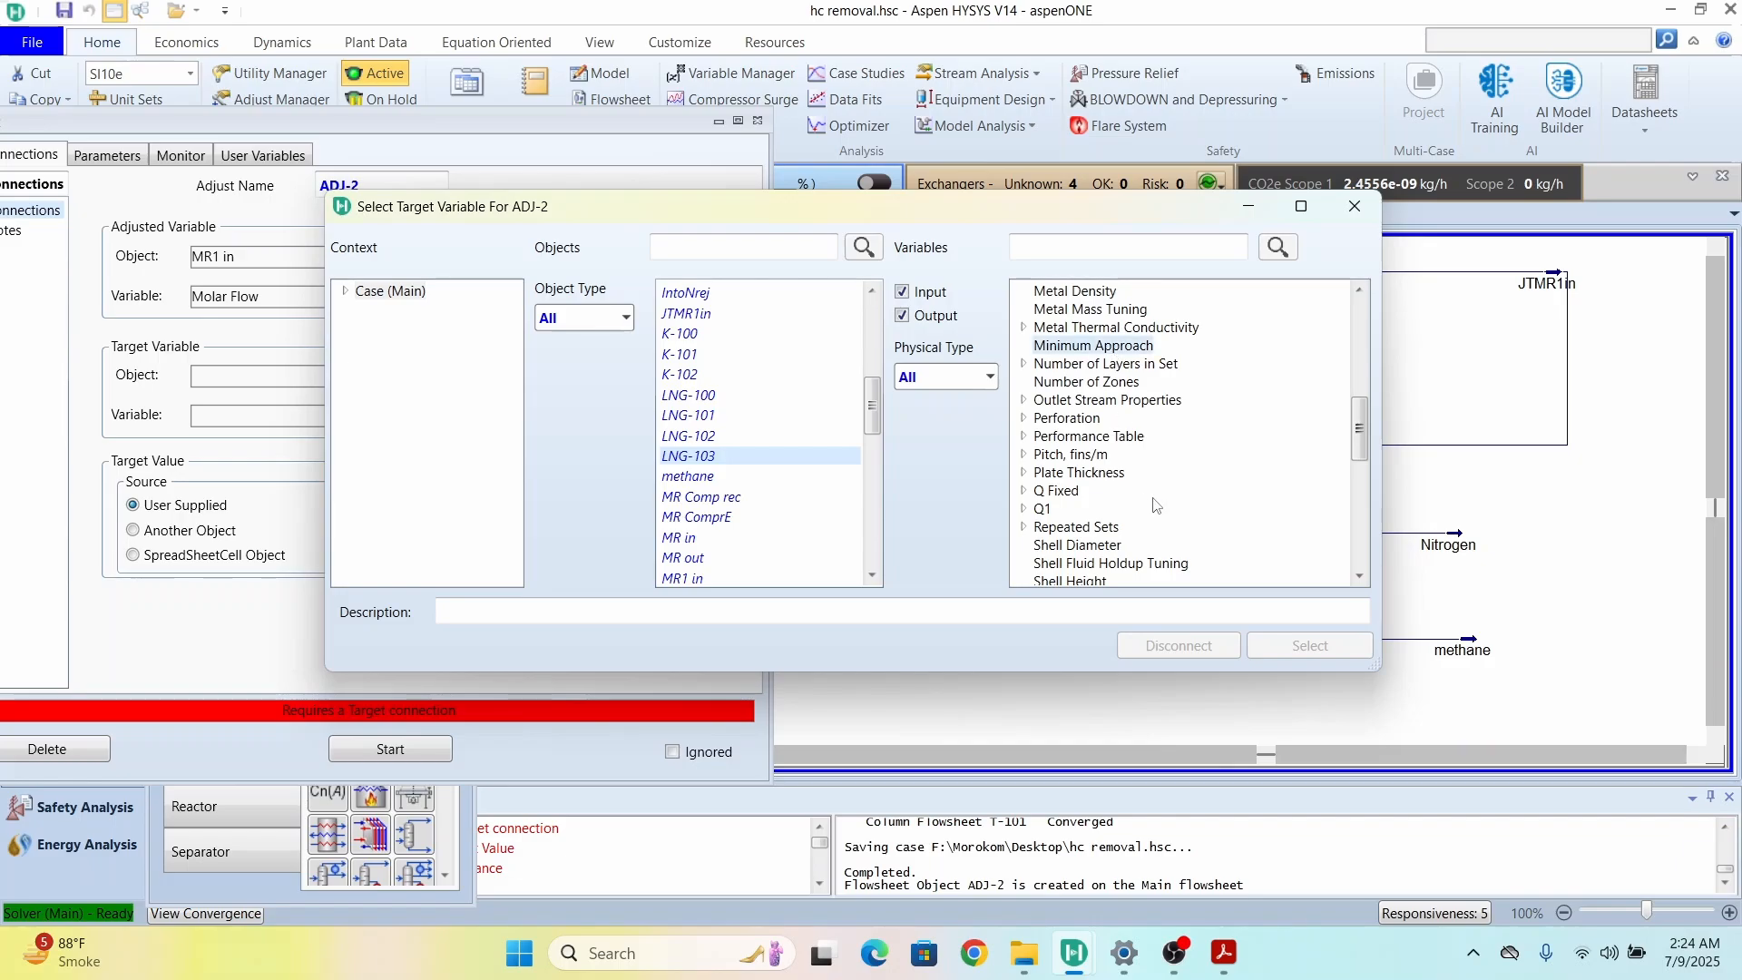
click(1283, 647)
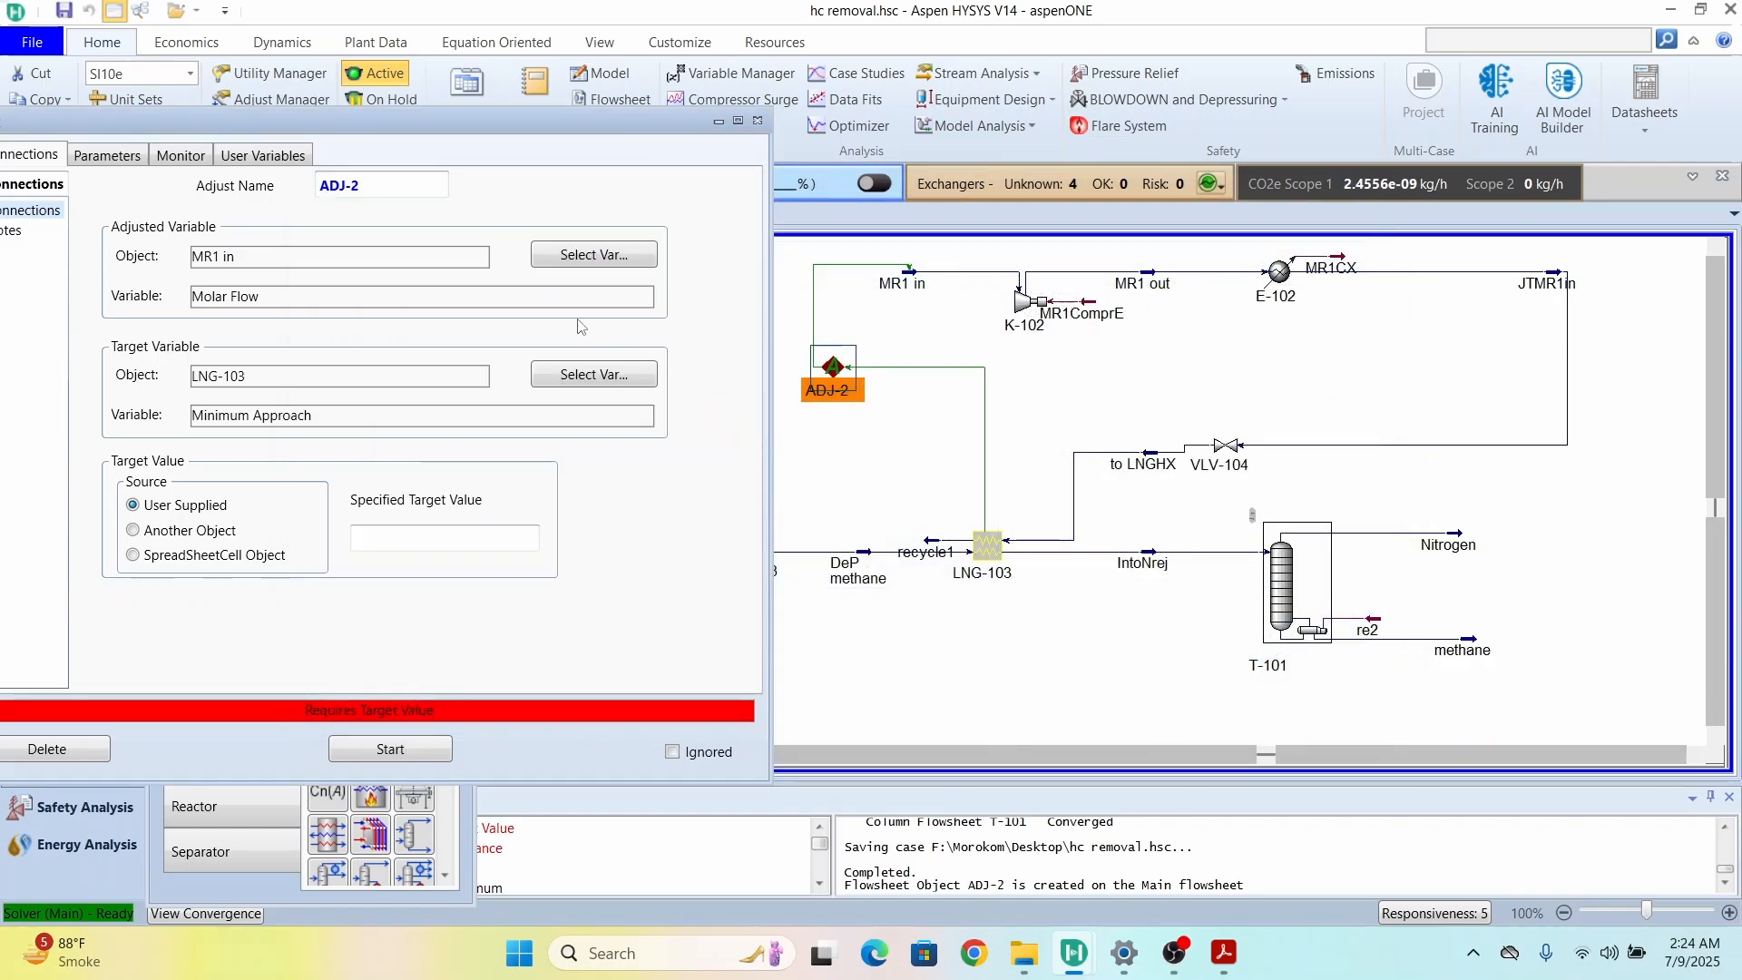
click(451, 535)
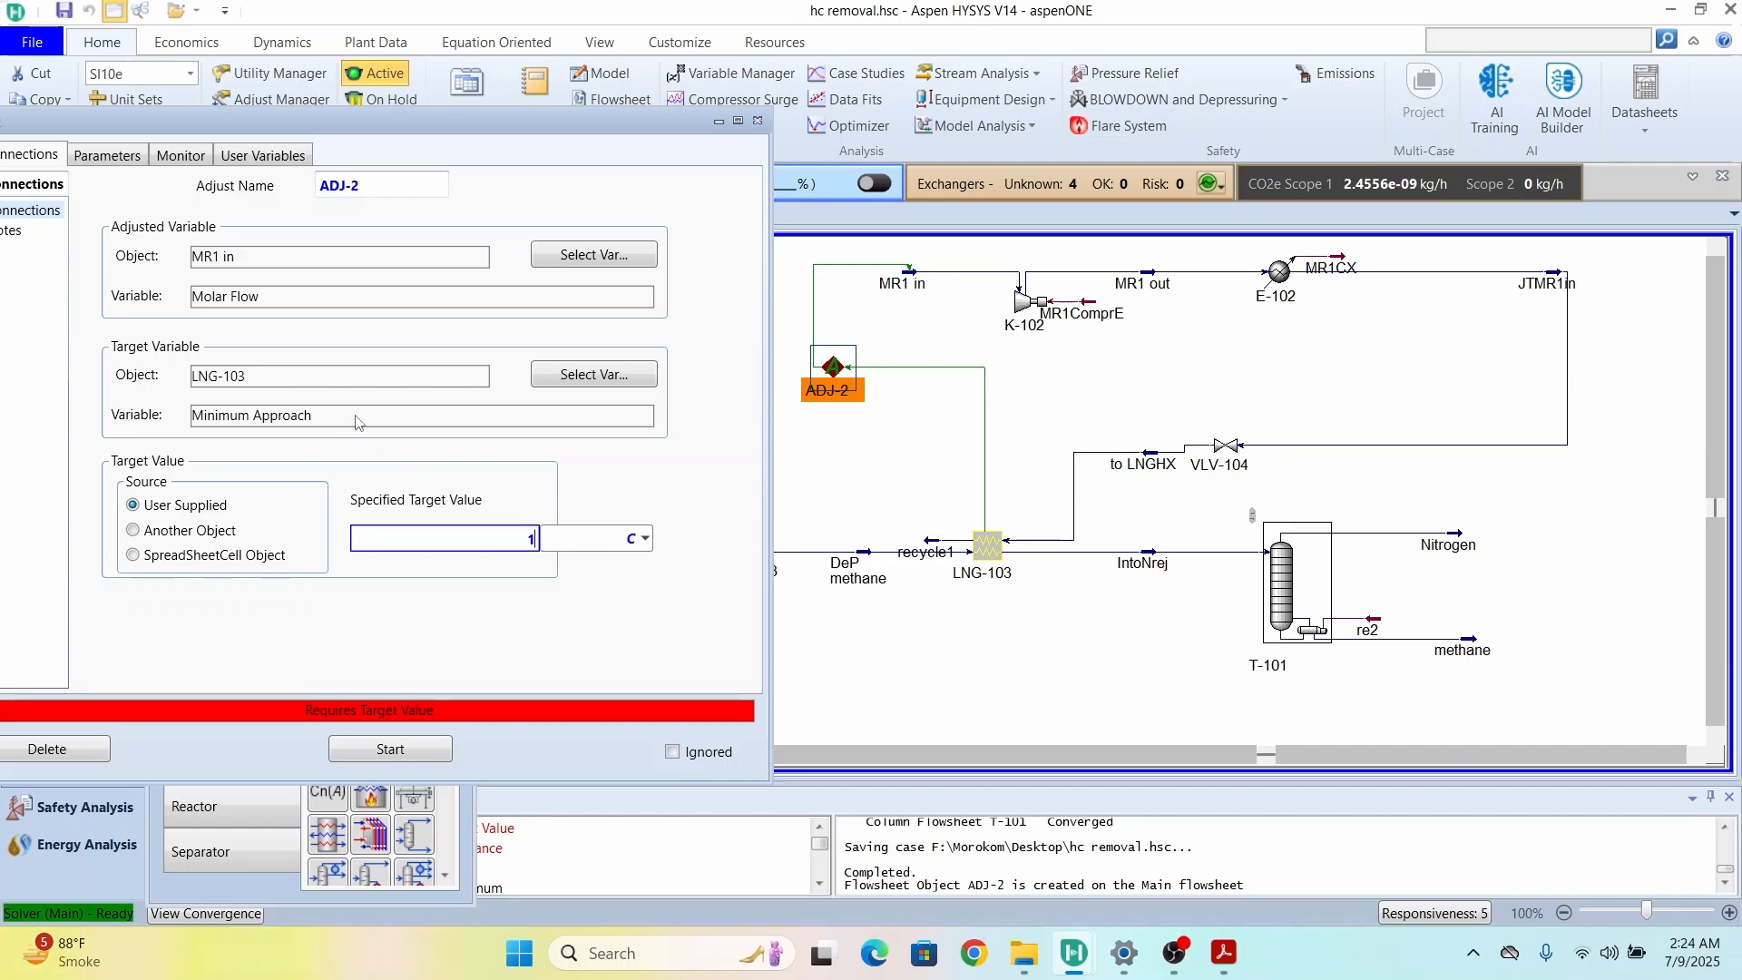
Step: Give ADJ-2 a tolerance of 0.01 C and a maximum of 1000 iterations, and start the adjustment
click(107, 155)
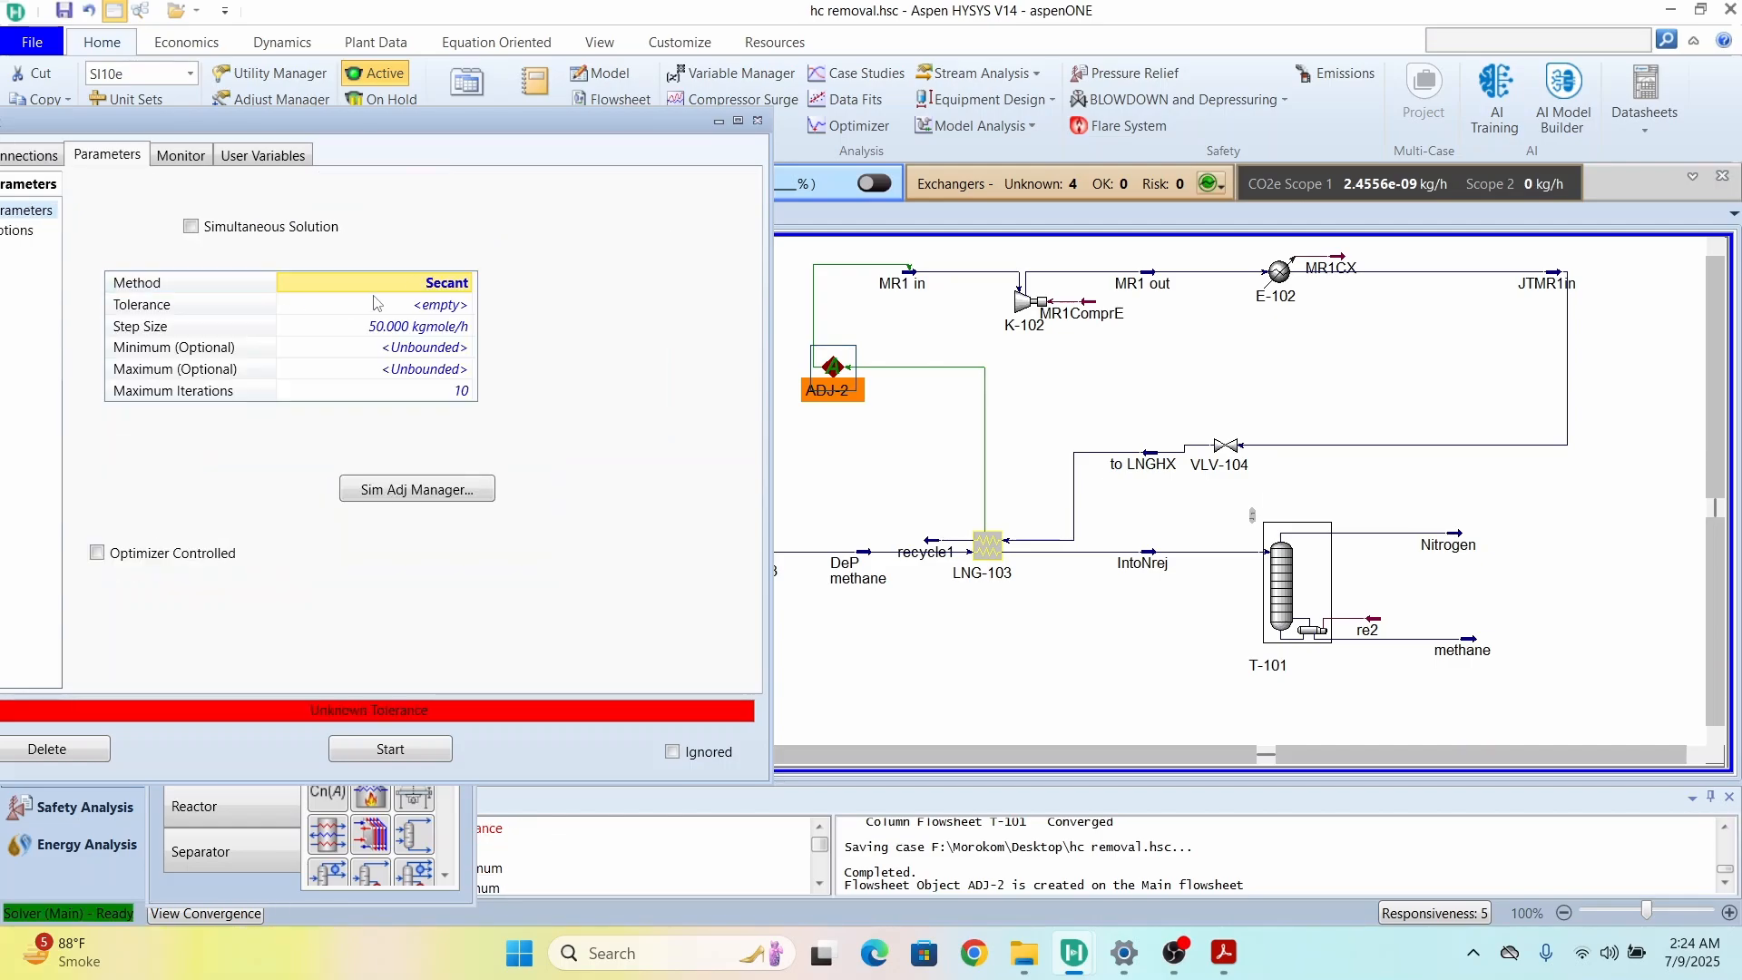
click(445, 306)
text(0.01)
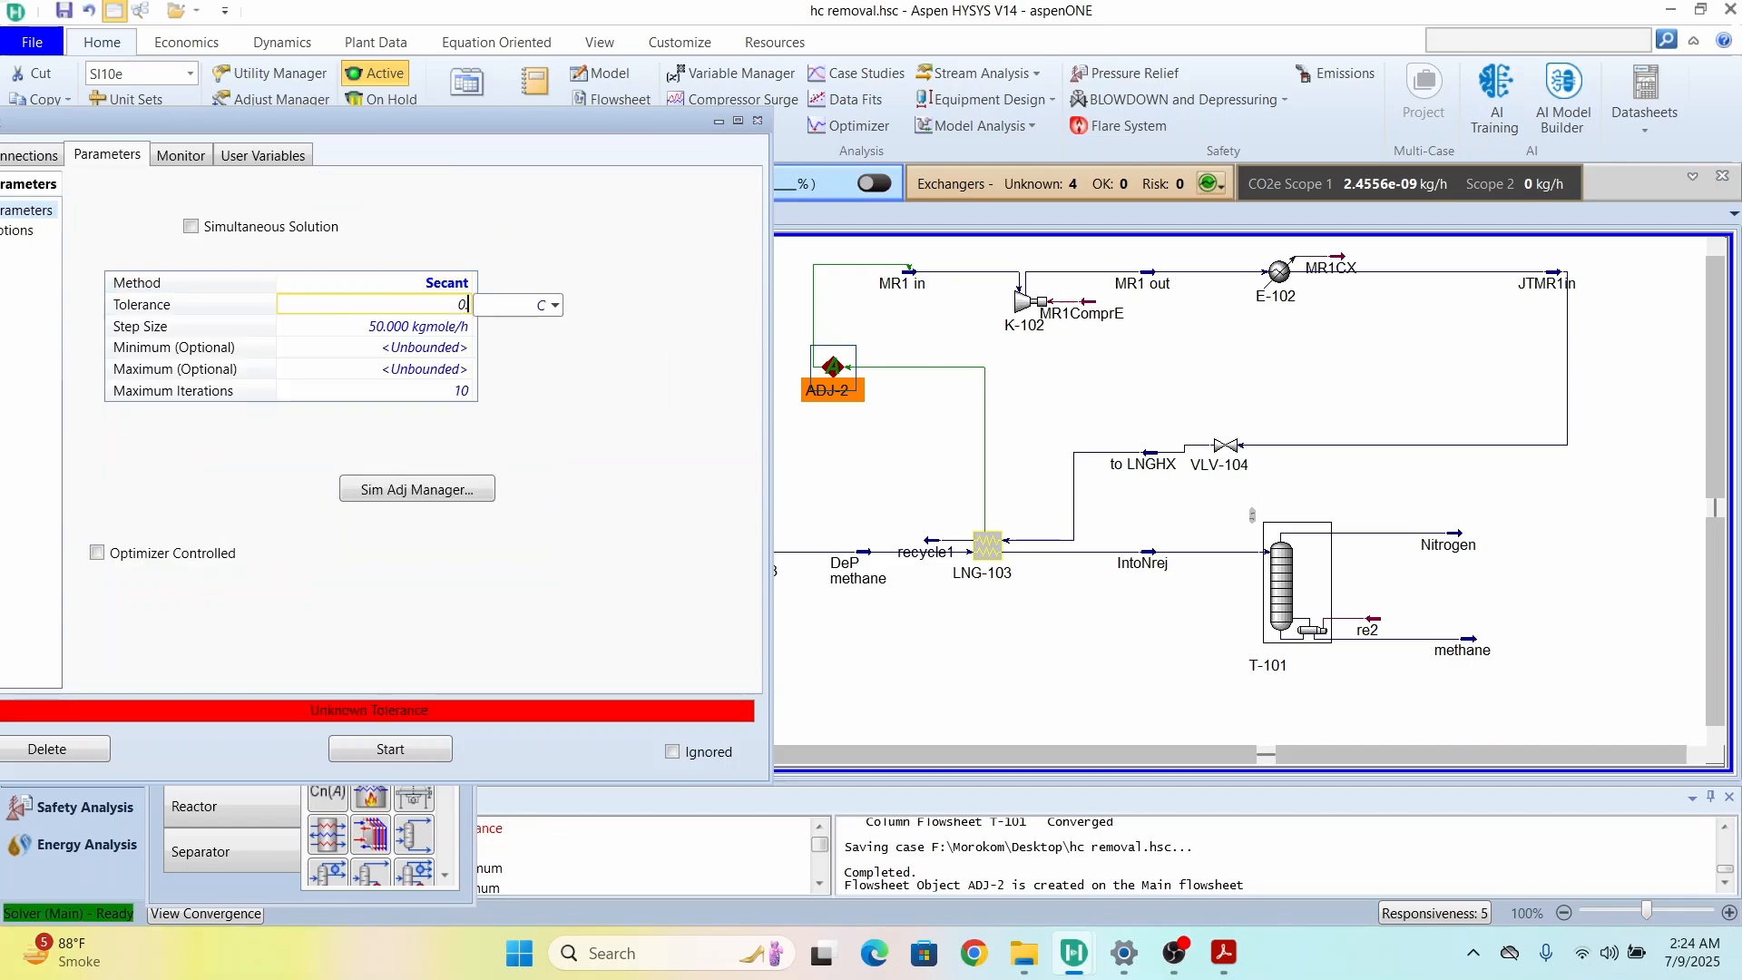
click(458, 392)
click(466, 391)
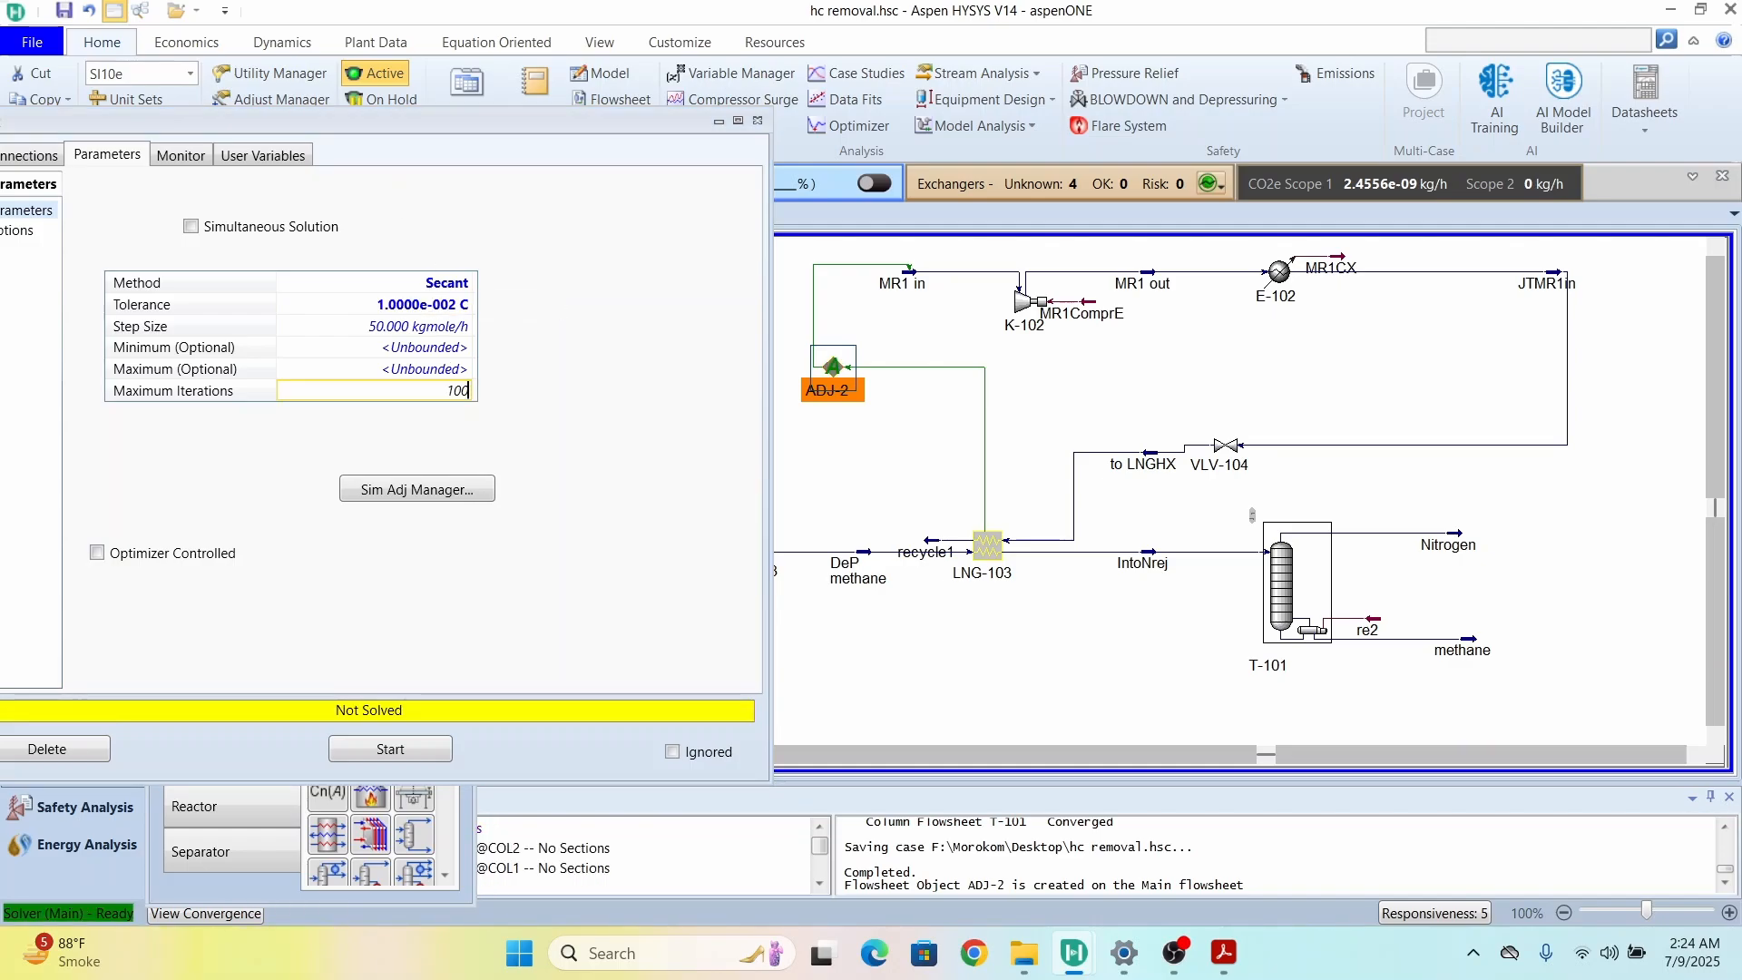
text(1000)
key(Return)
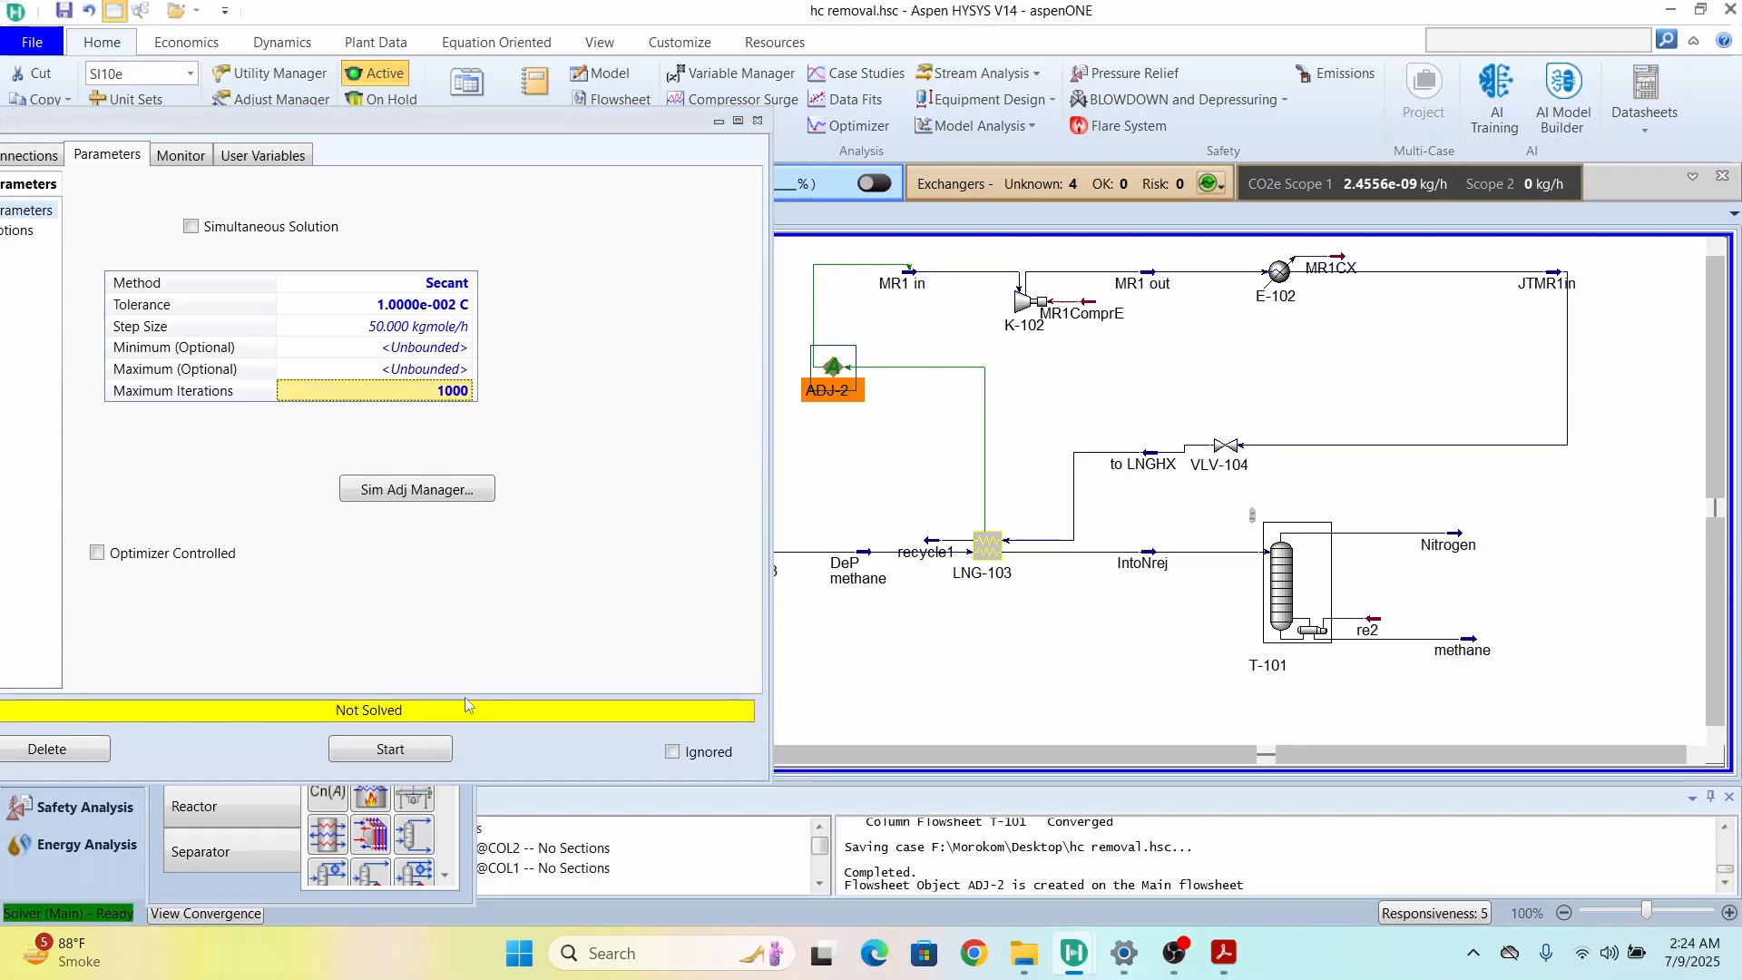
click(435, 746)
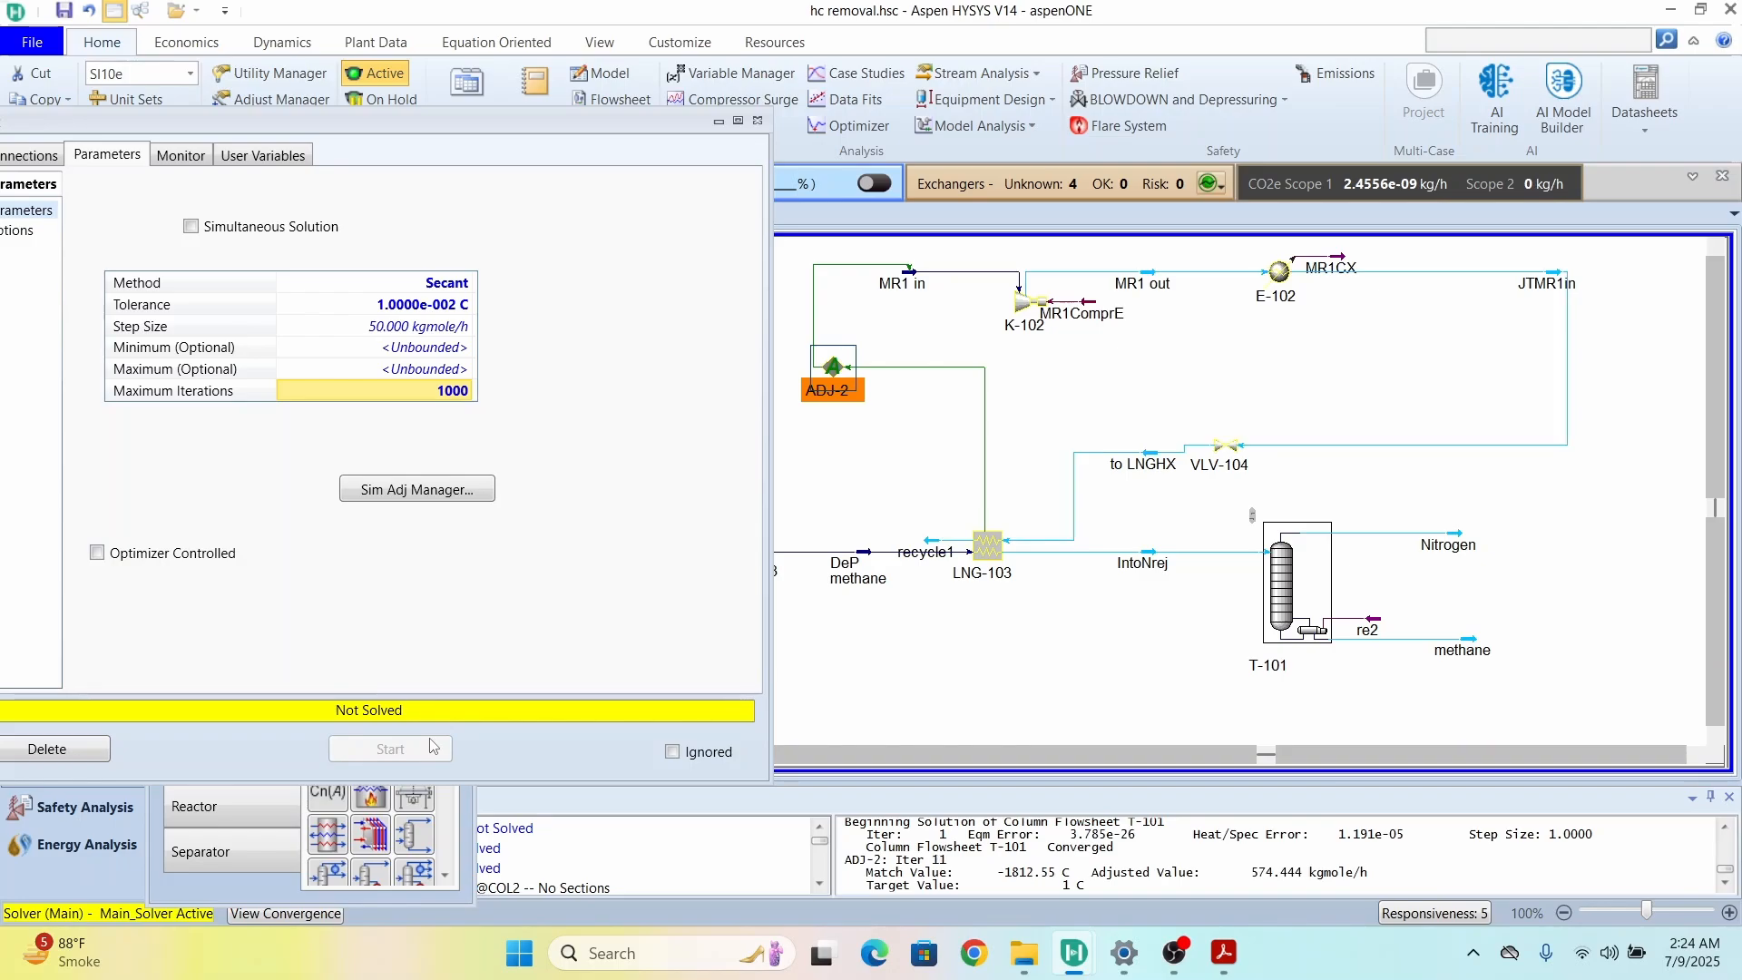
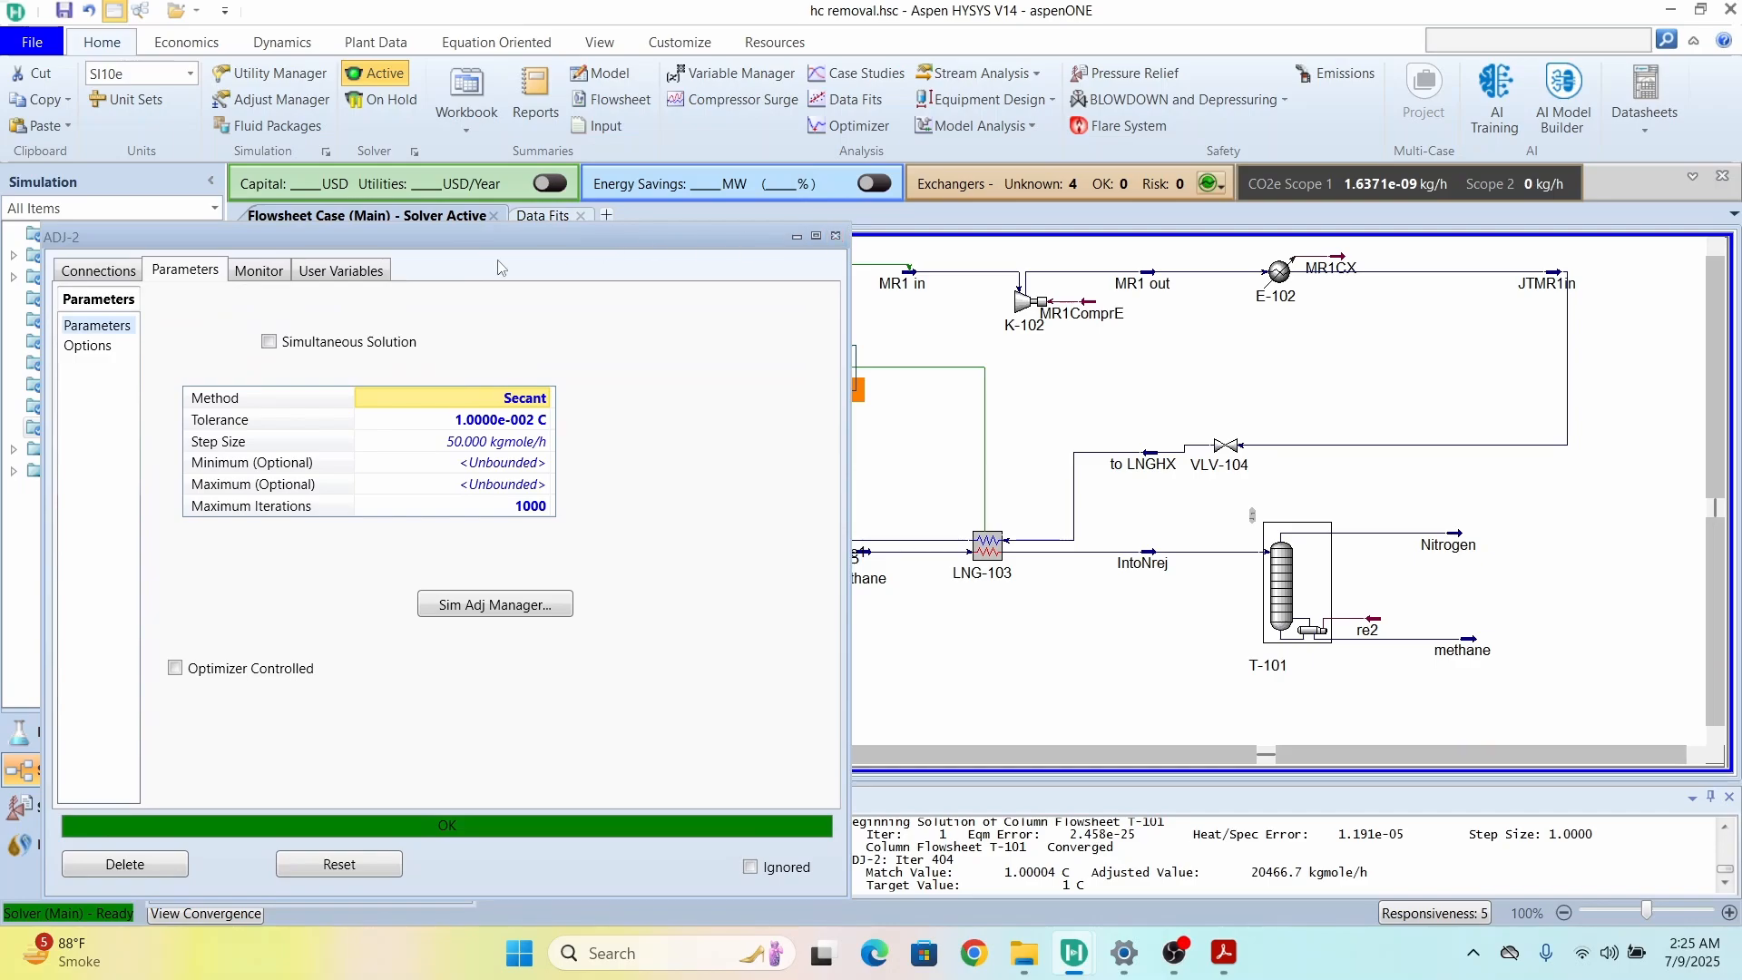
Step: Review ADJ-2's connections and check the conditions of stream MR1 in
click(90, 271)
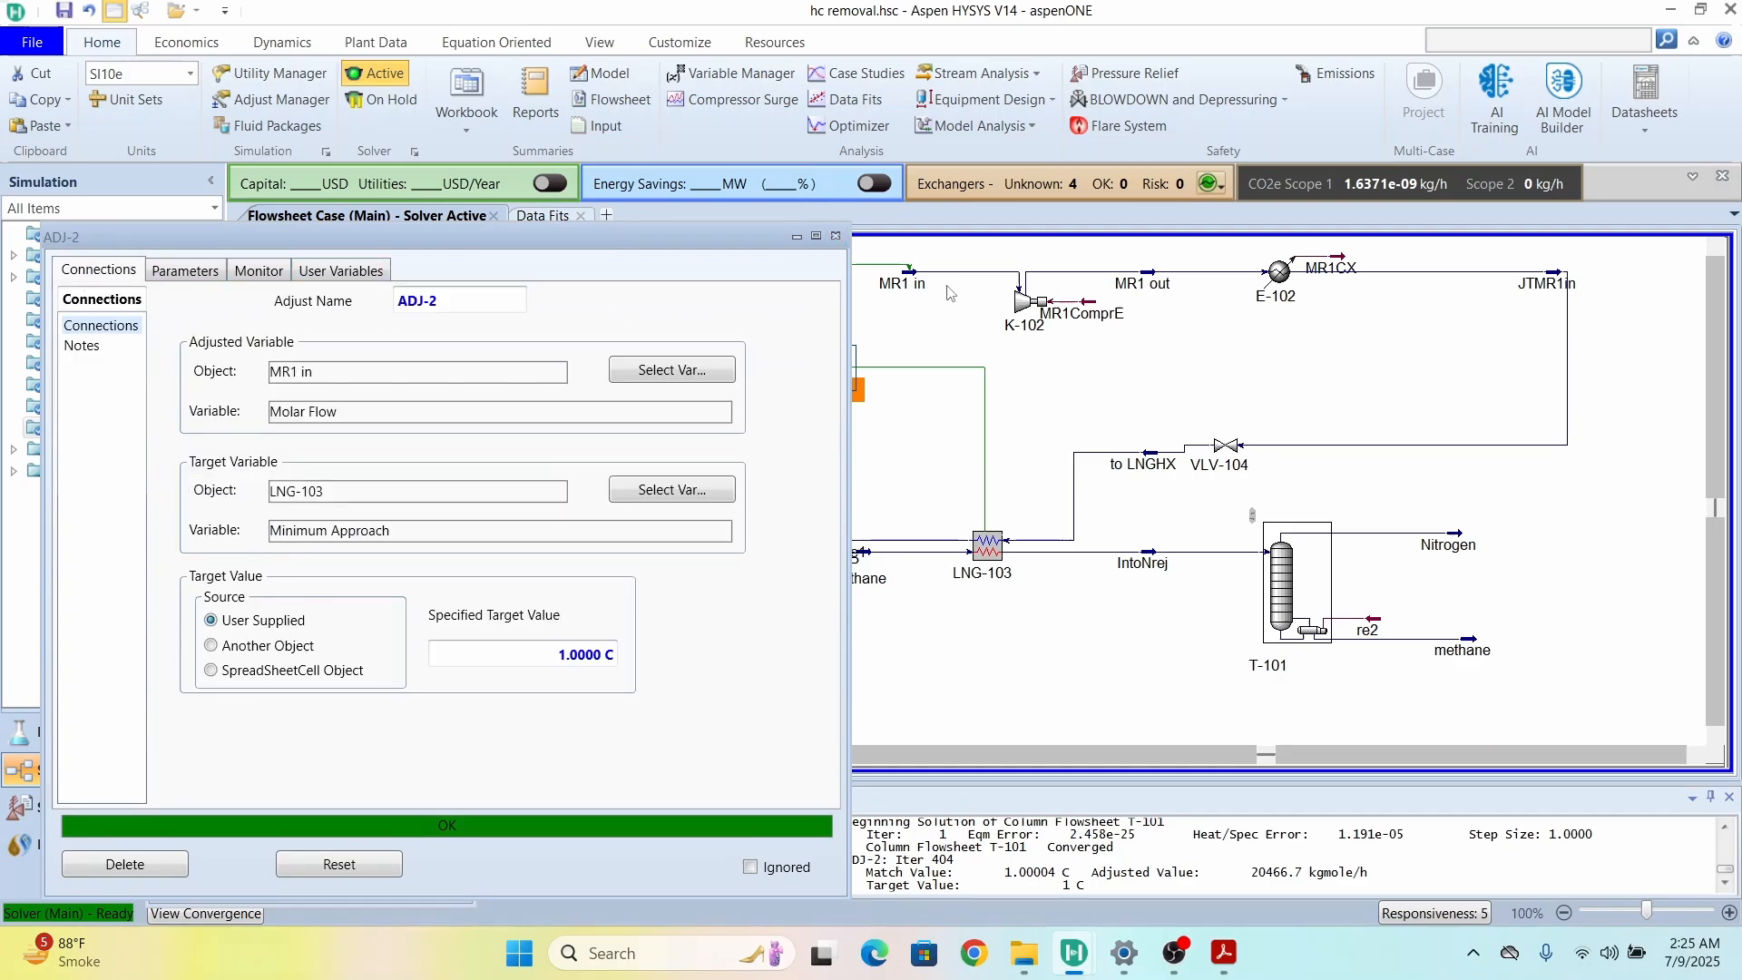
click(835, 236)
double_click(908, 279)
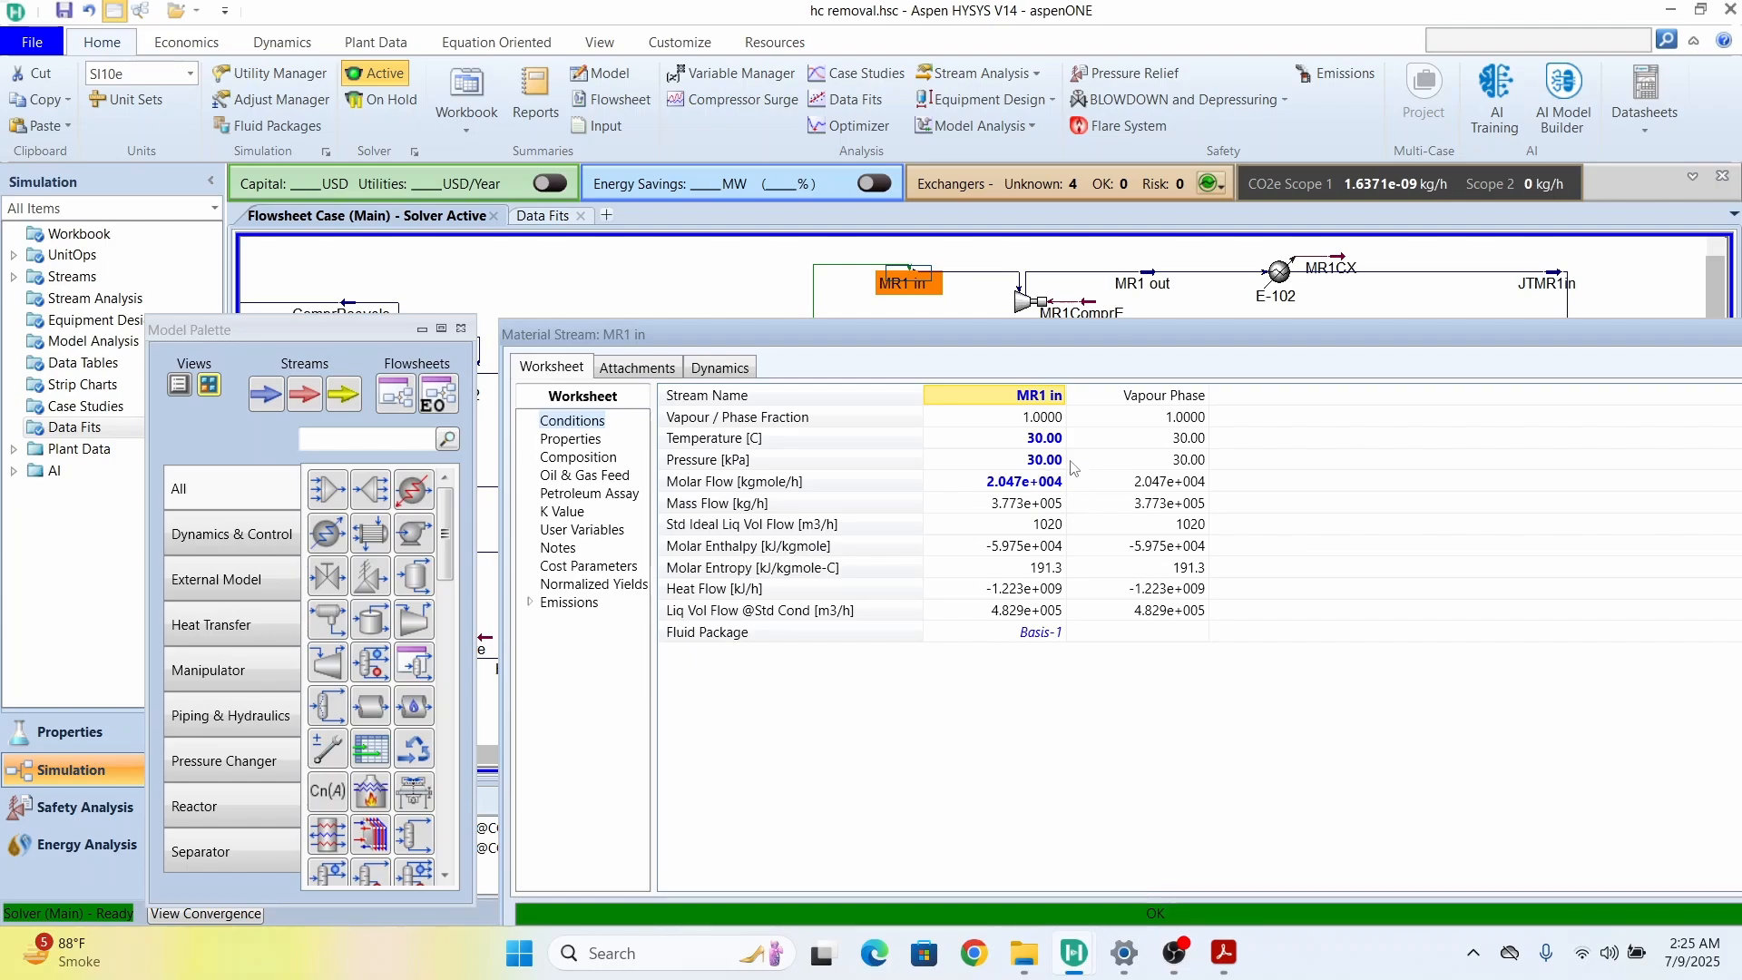
mouse_move(1075, 463)
drag(1431, 338, 1296, 784)
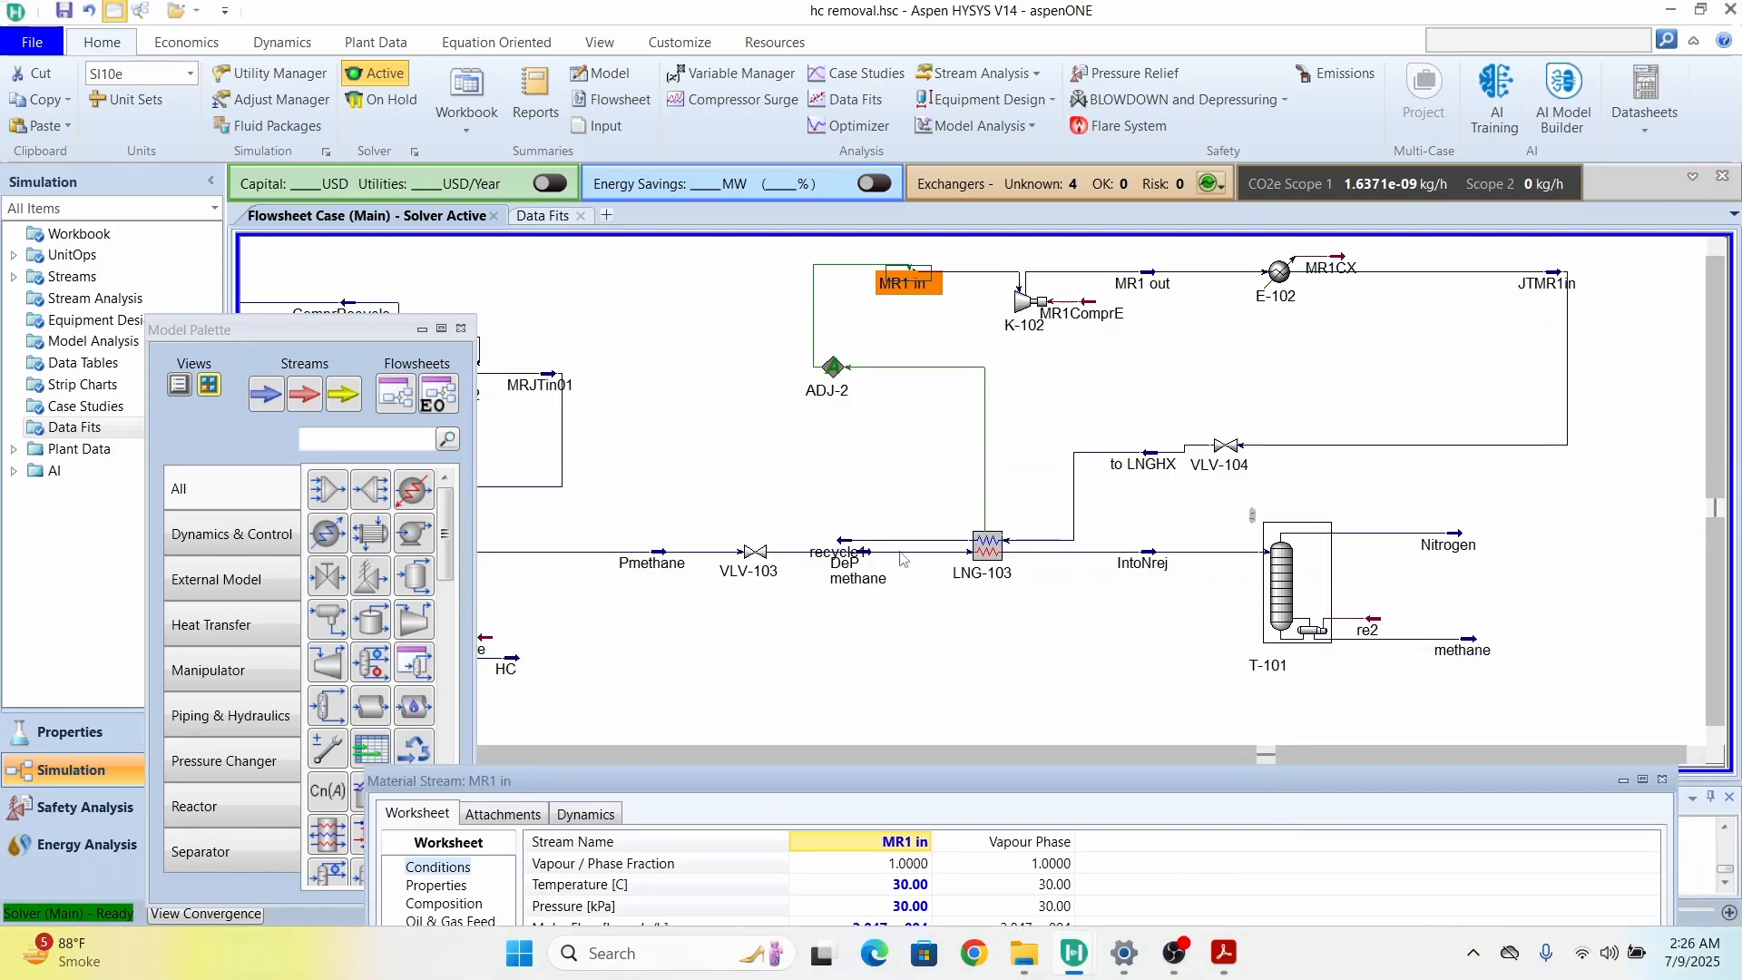
Step: Move stream recycle1 up clear of DeP methane and check the stream conditions of cooler E-102
drag(847, 551, 851, 487)
click(1435, 334)
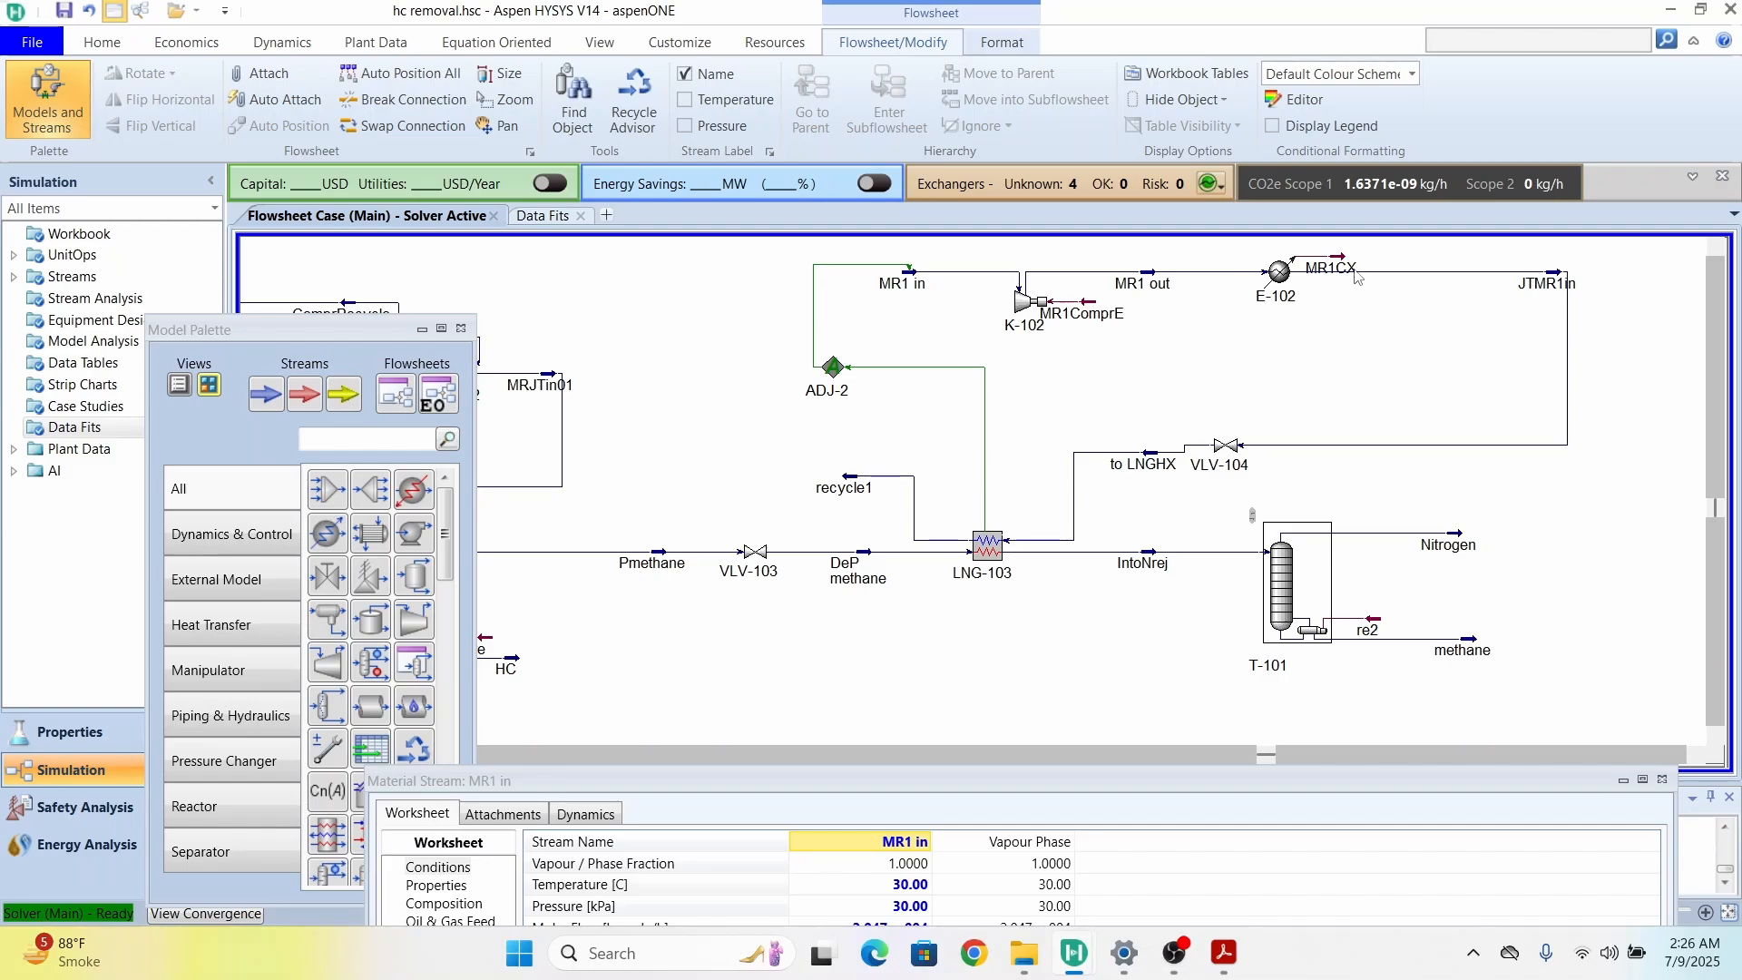
mouse_move(1292, 278)
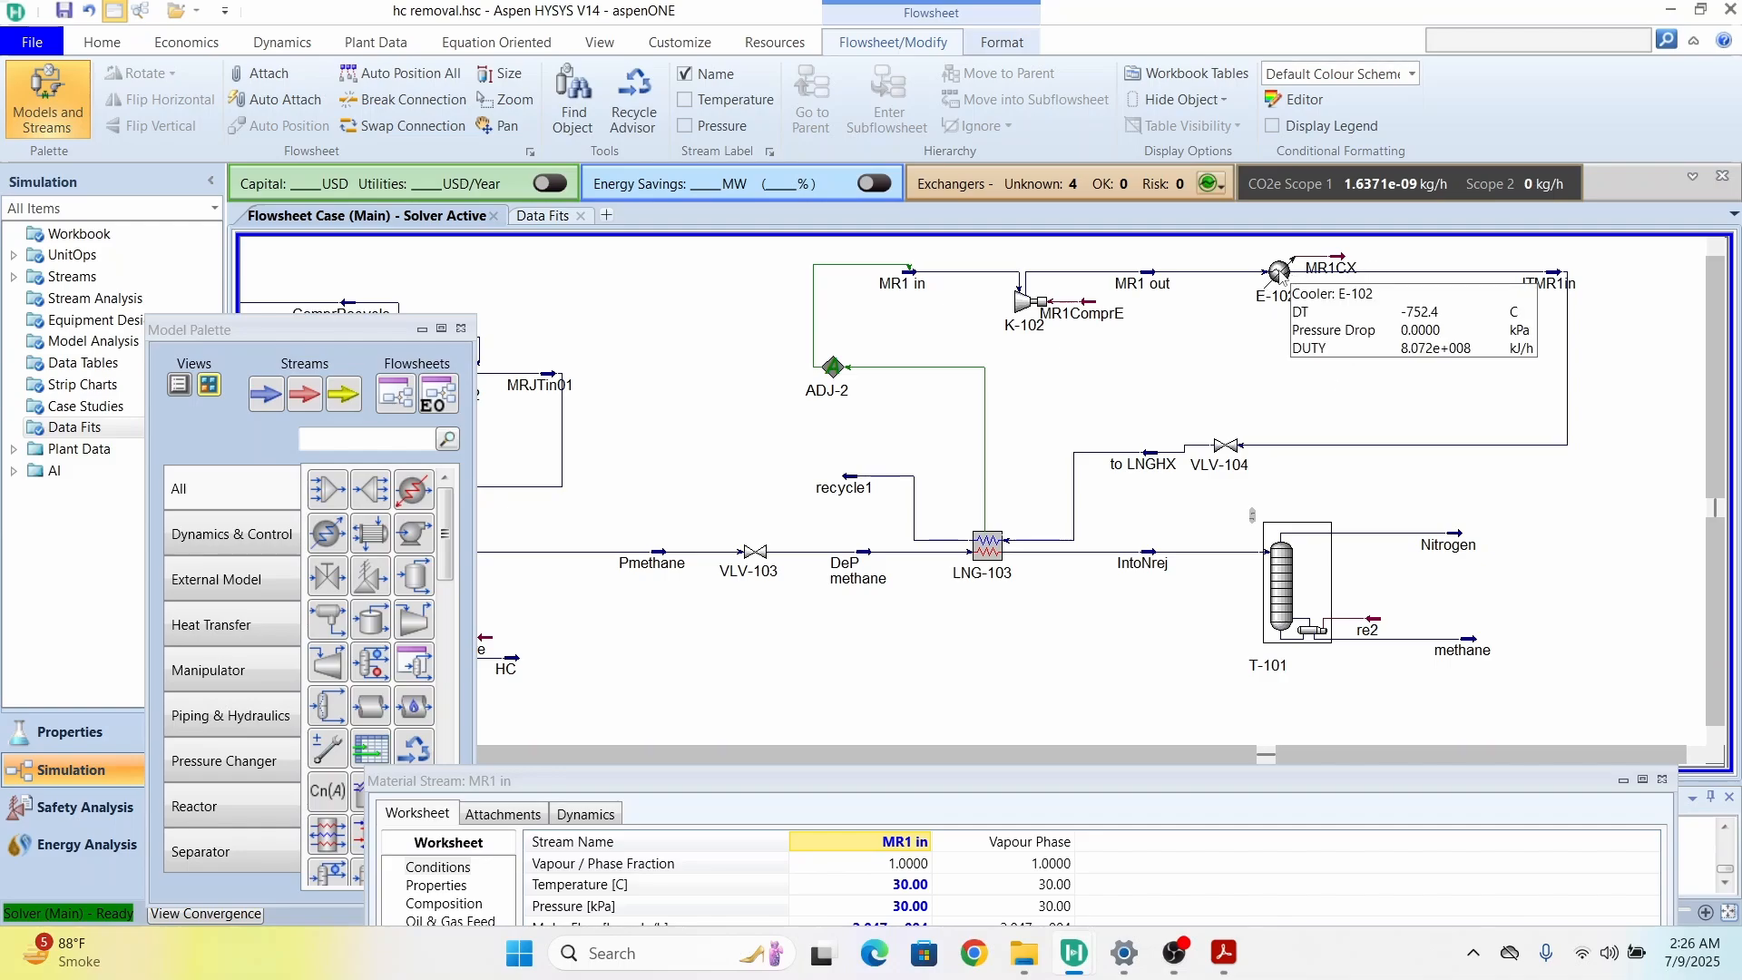
double_click(1280, 272)
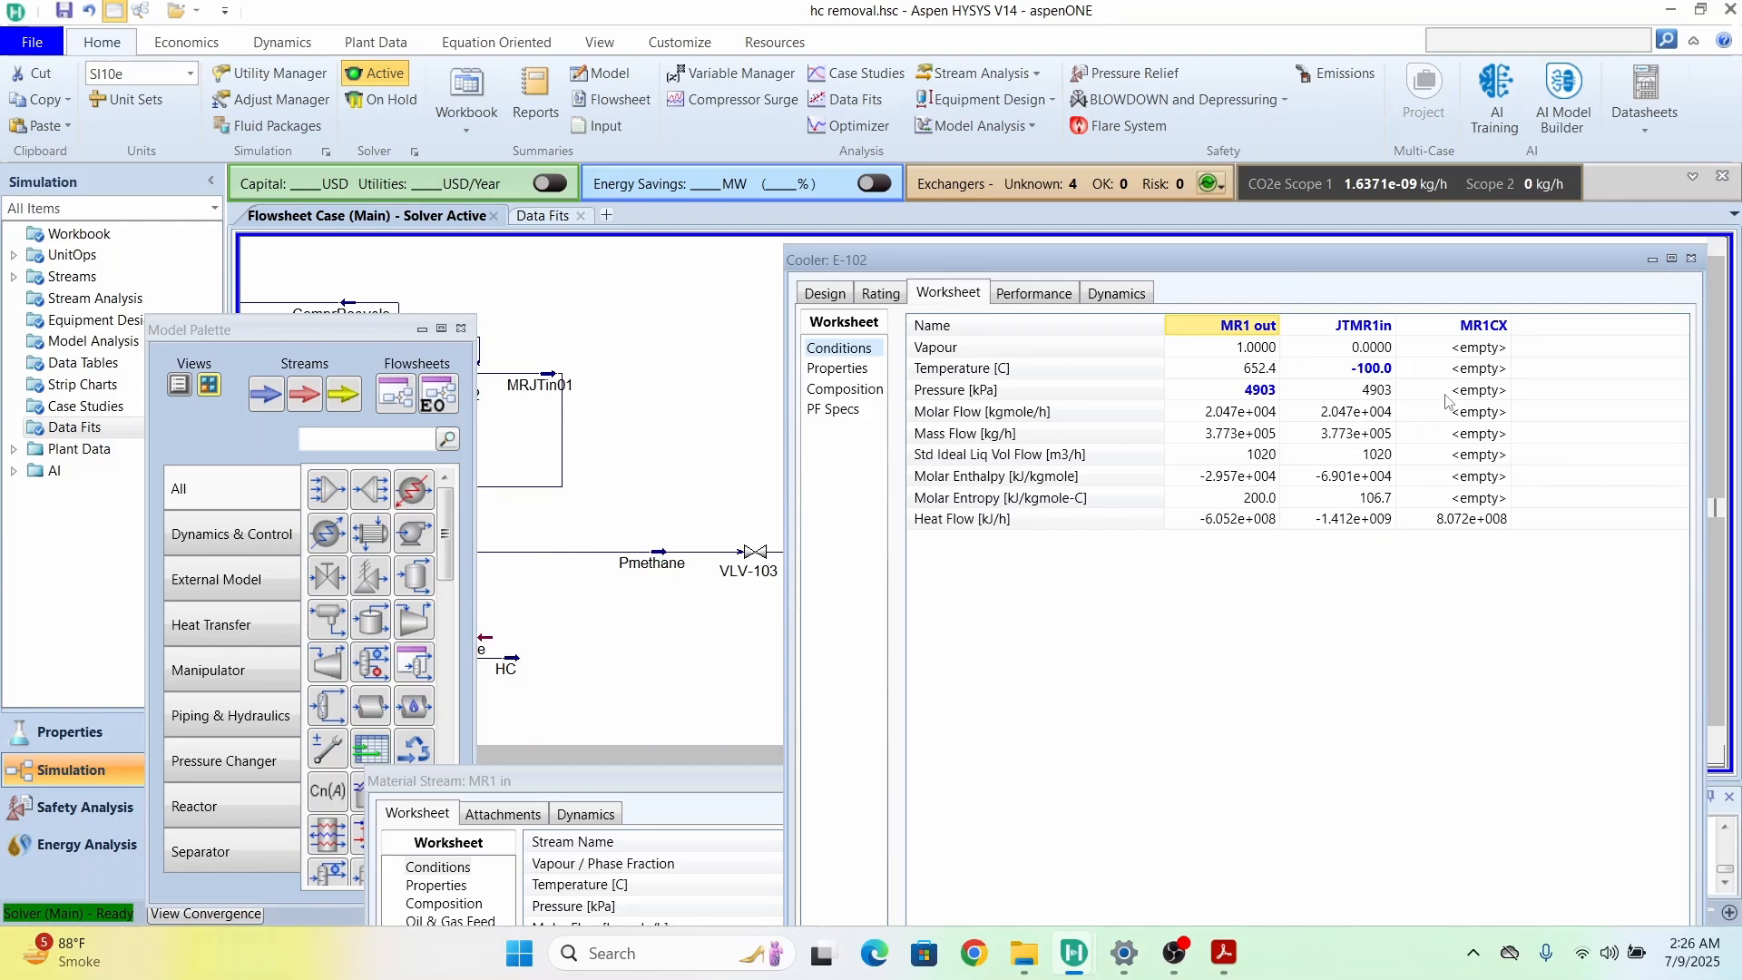
click(1691, 258)
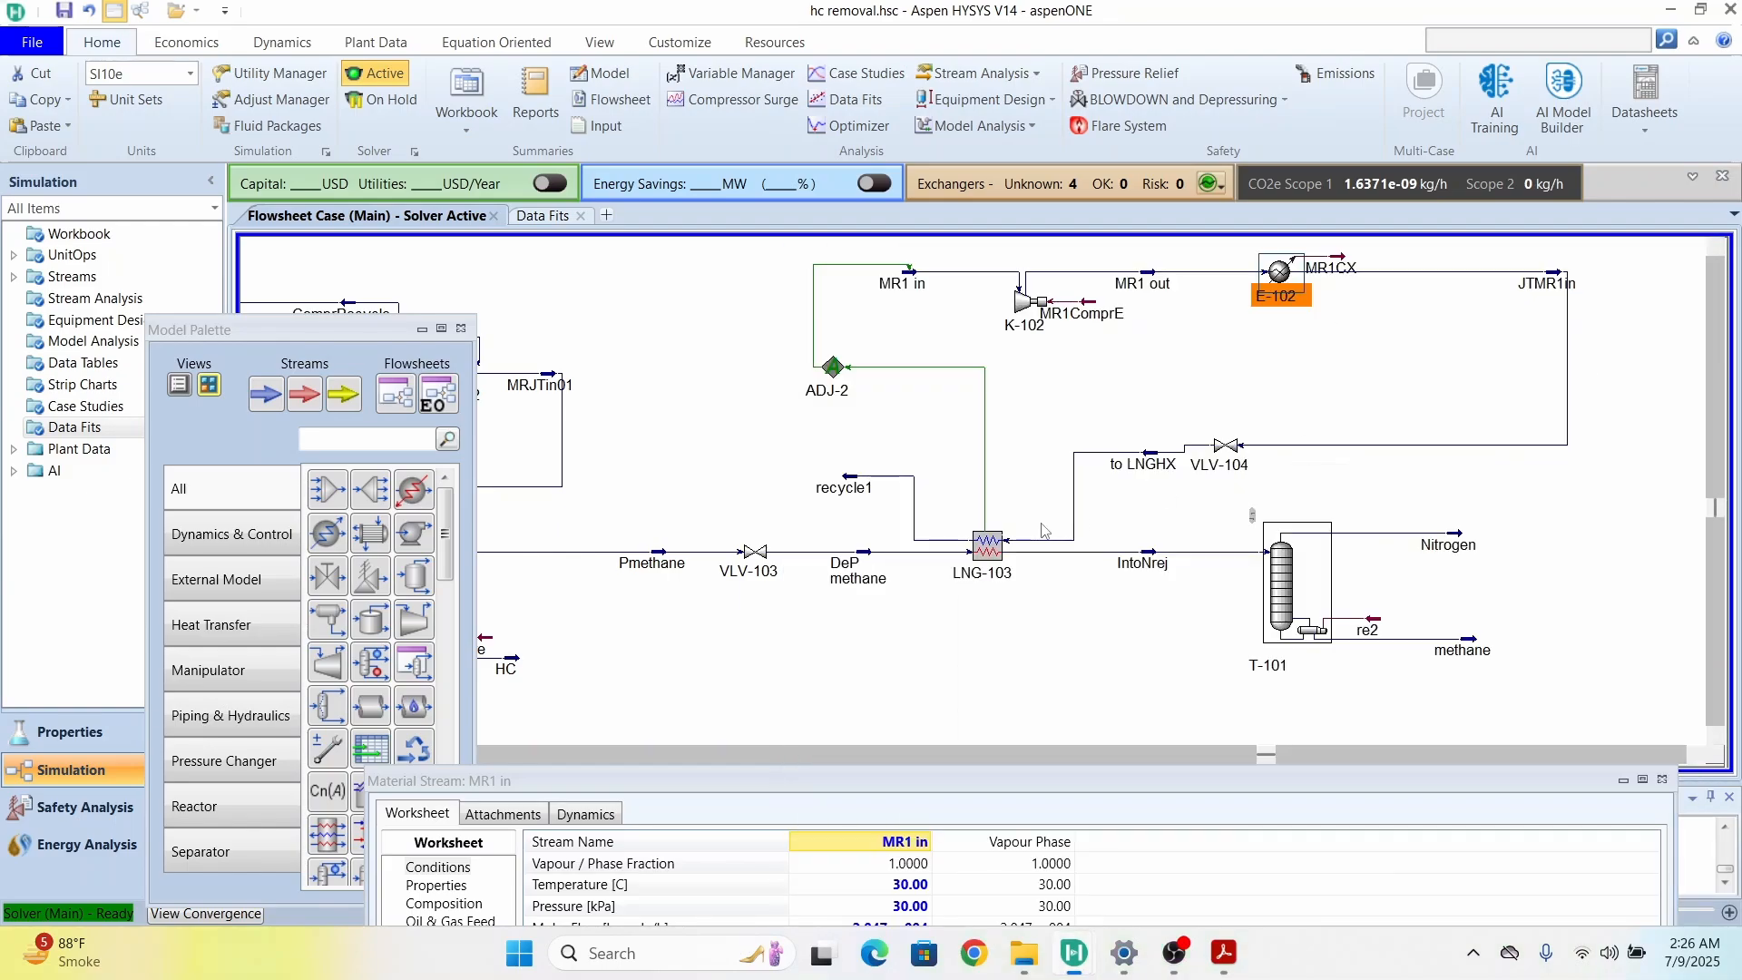
Step: Copy the molar flow value from the conditions of stream MR1 in
click(910, 282)
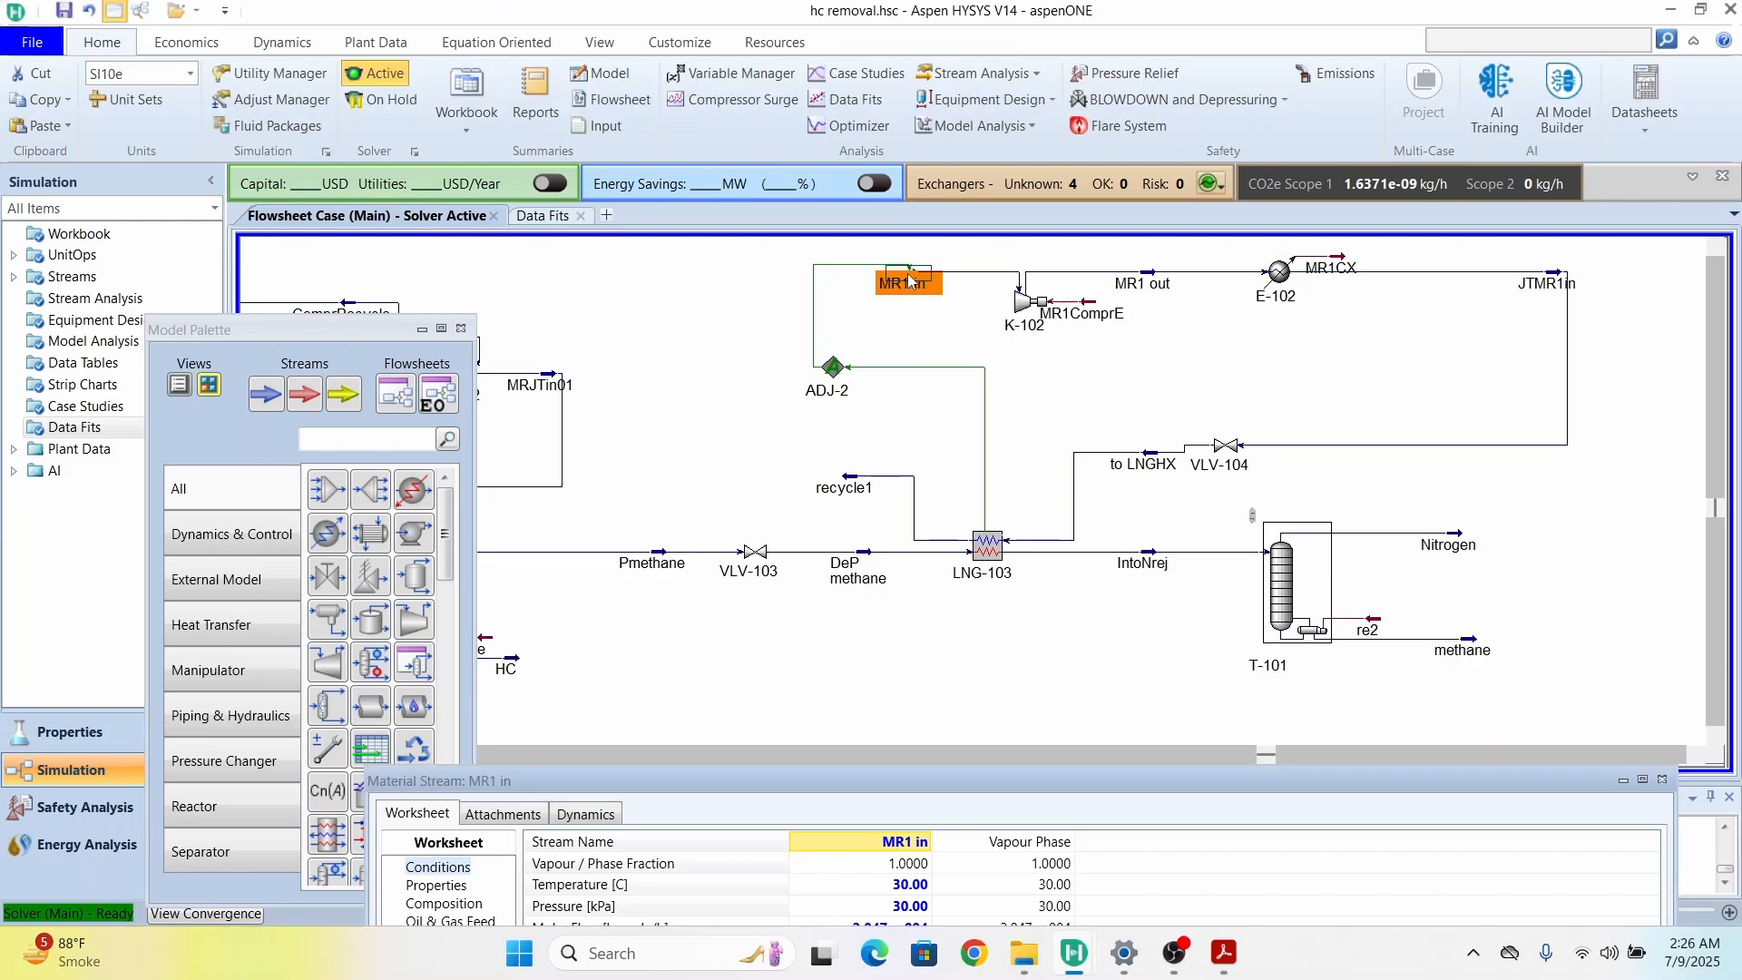
double_click(910, 282)
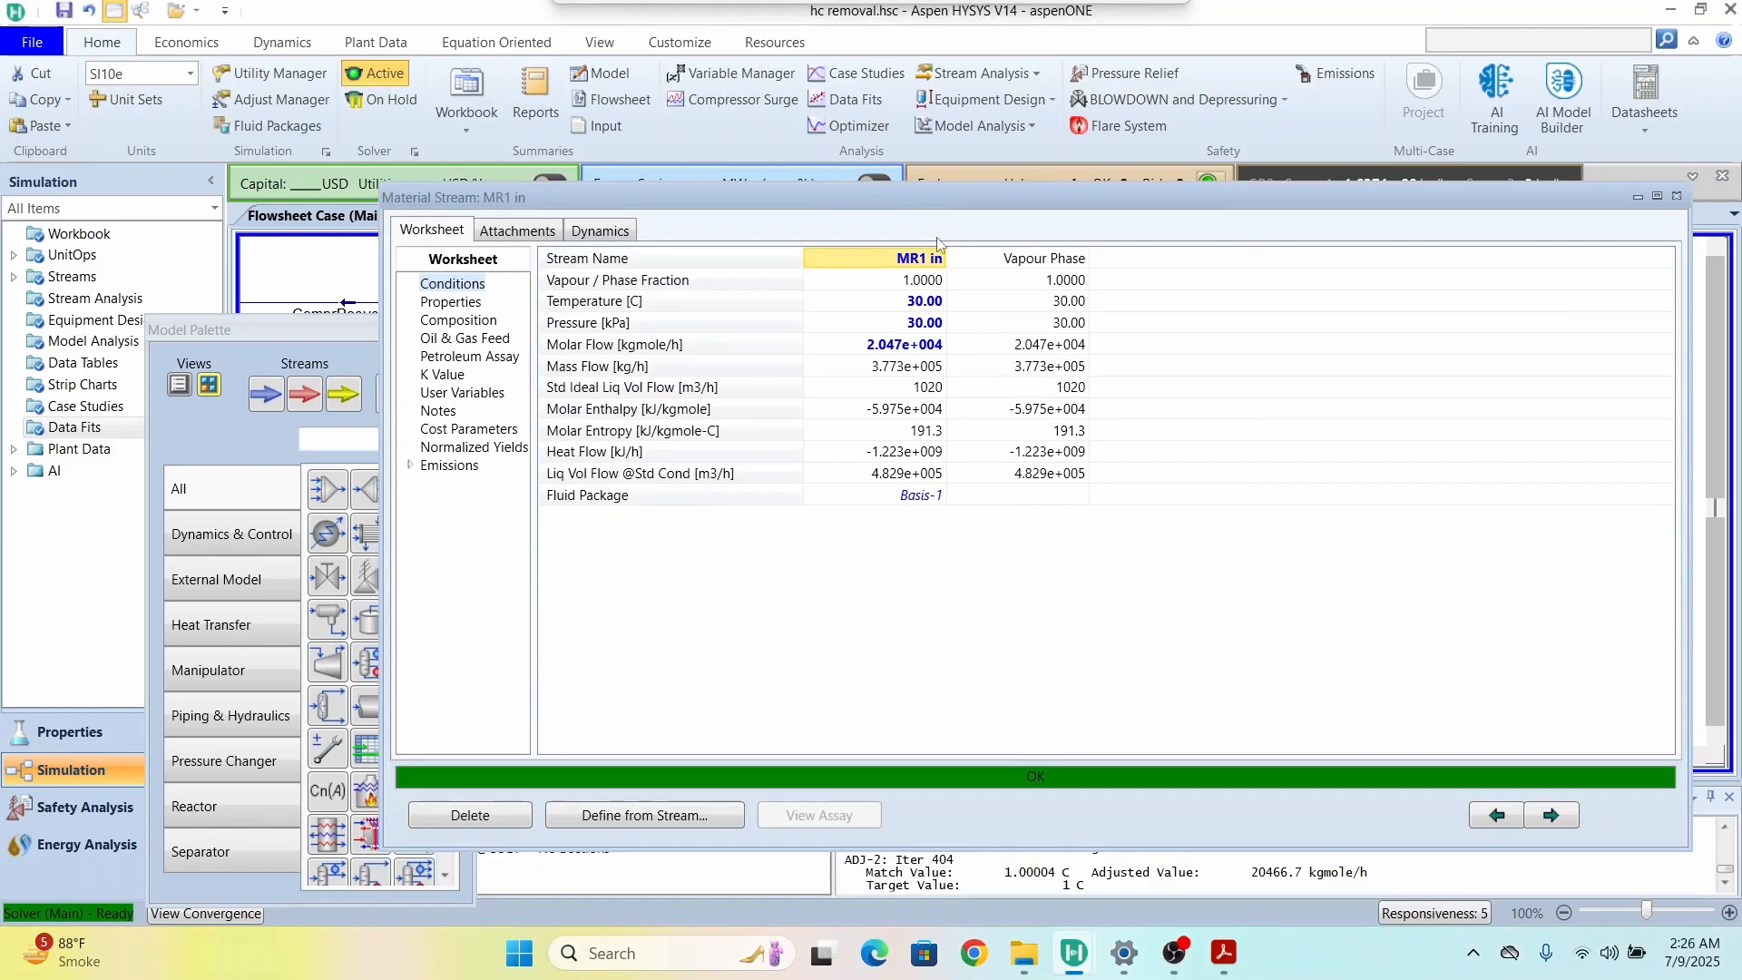
click(916, 344)
right_click(915, 345)
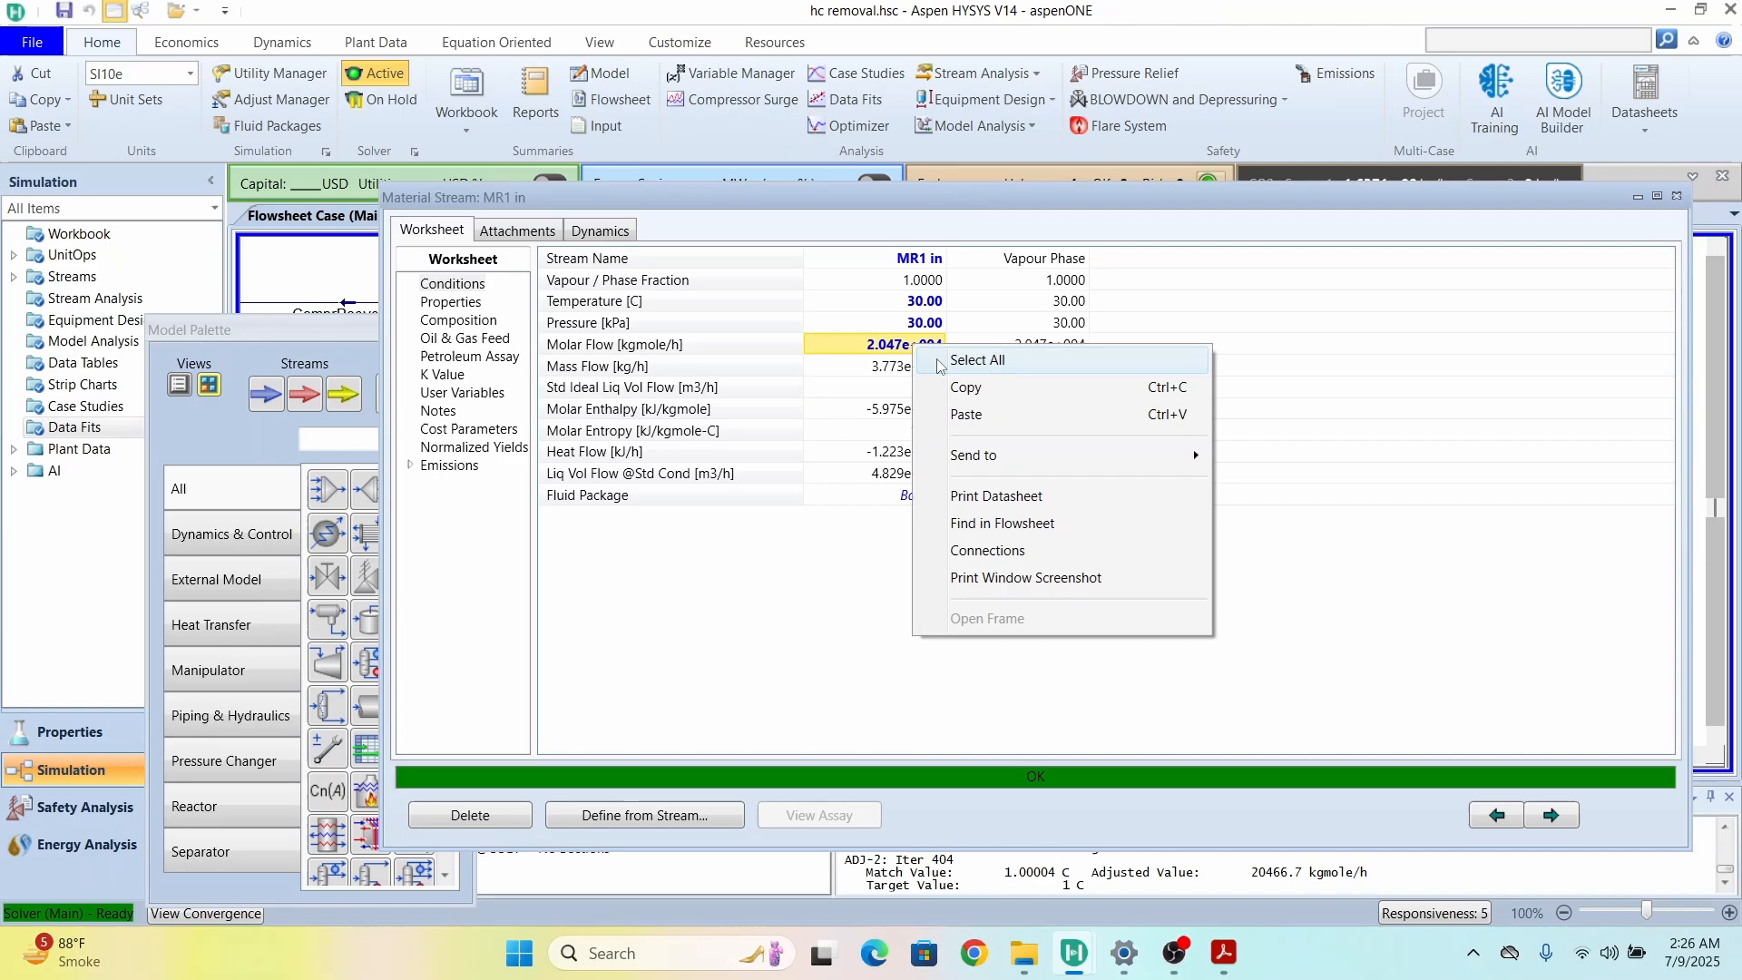
click(1008, 388)
click(1677, 196)
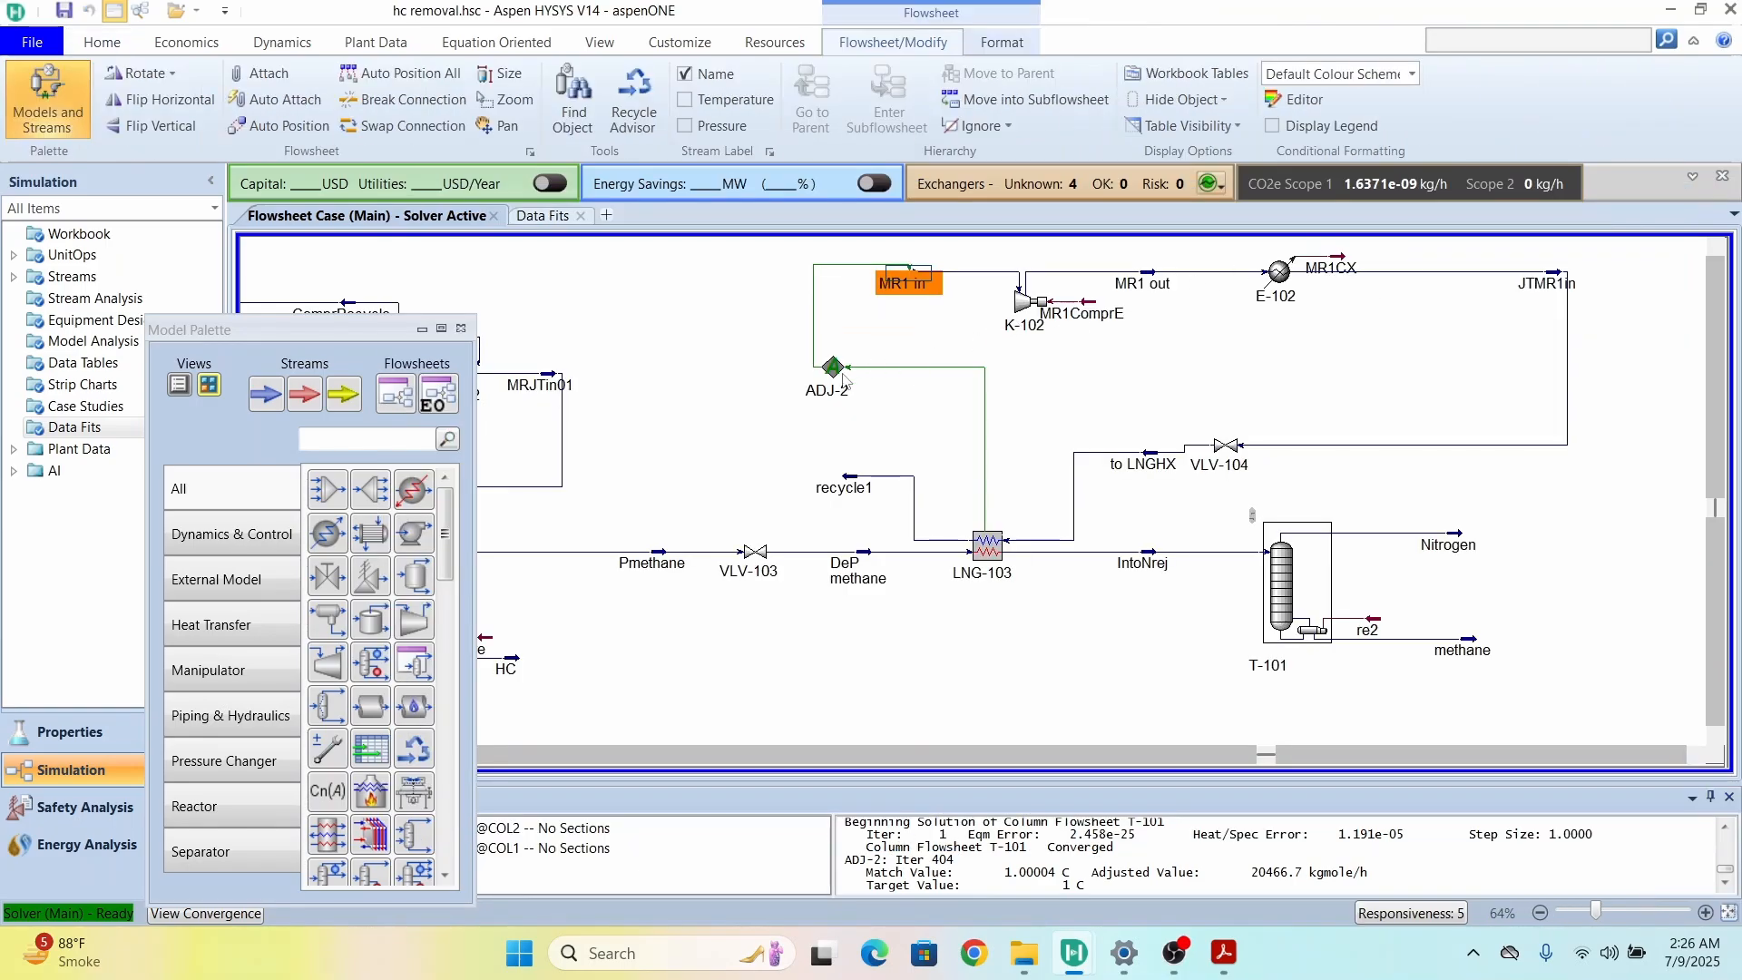
Step: Delete the adjust operation ADJ-2 and check the conditions of stream MR1 in
key(Delete)
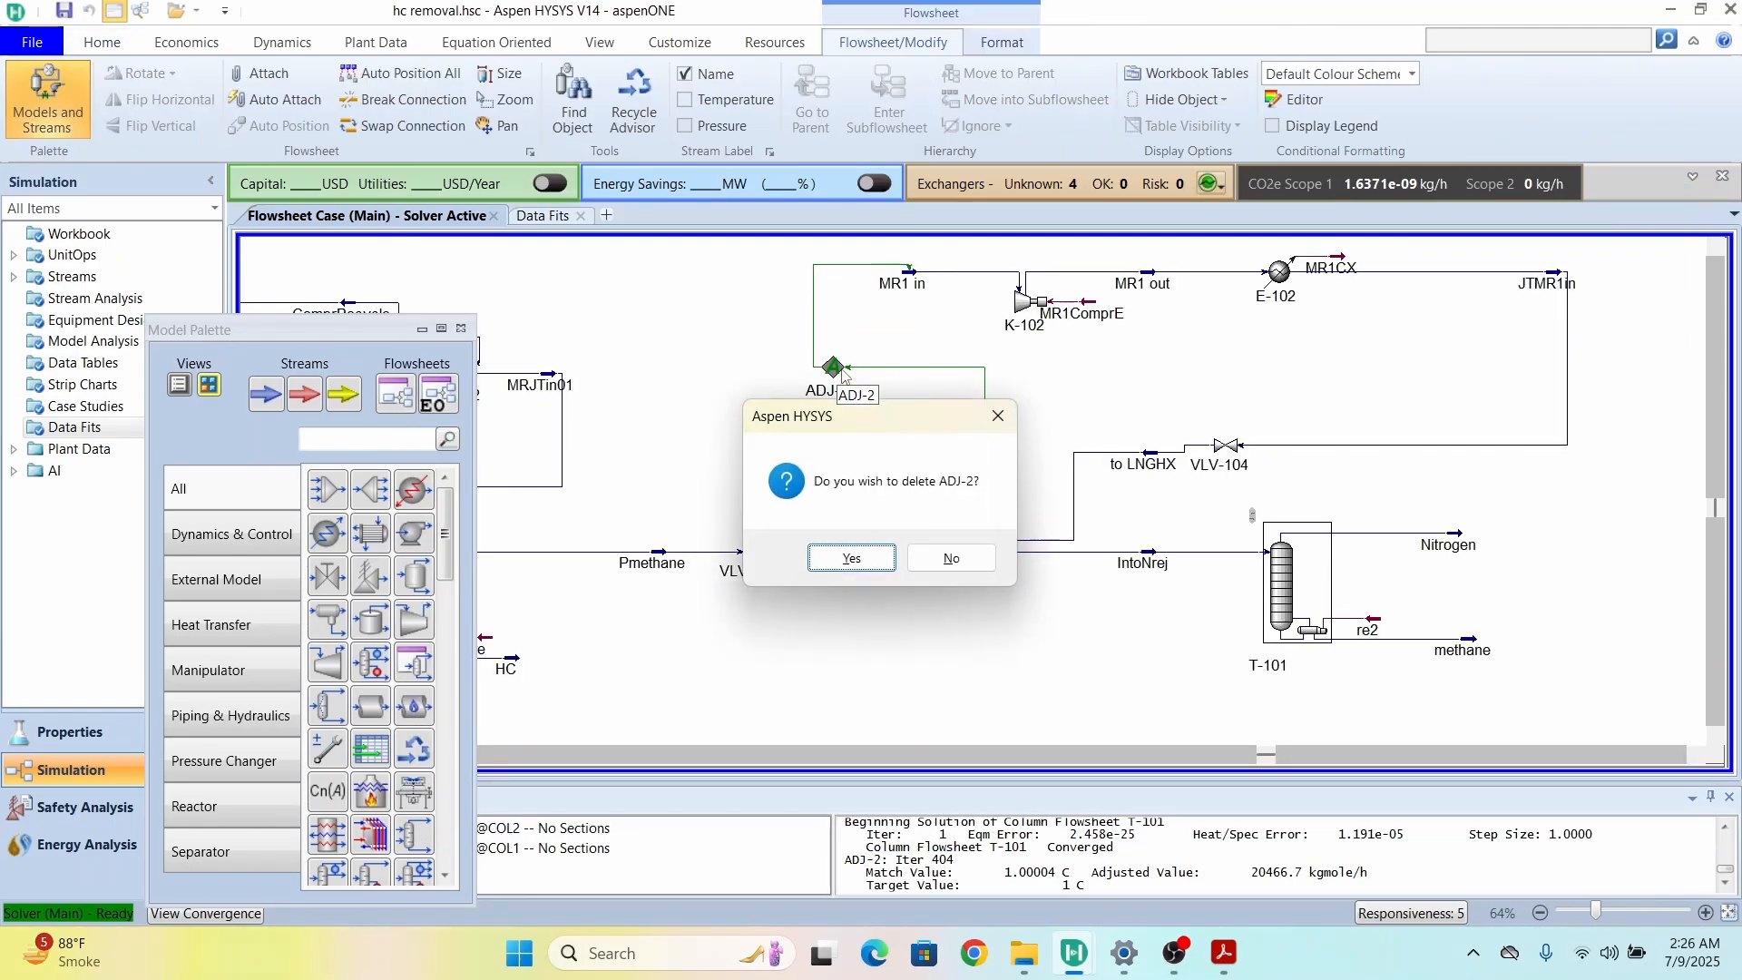
click(851, 558)
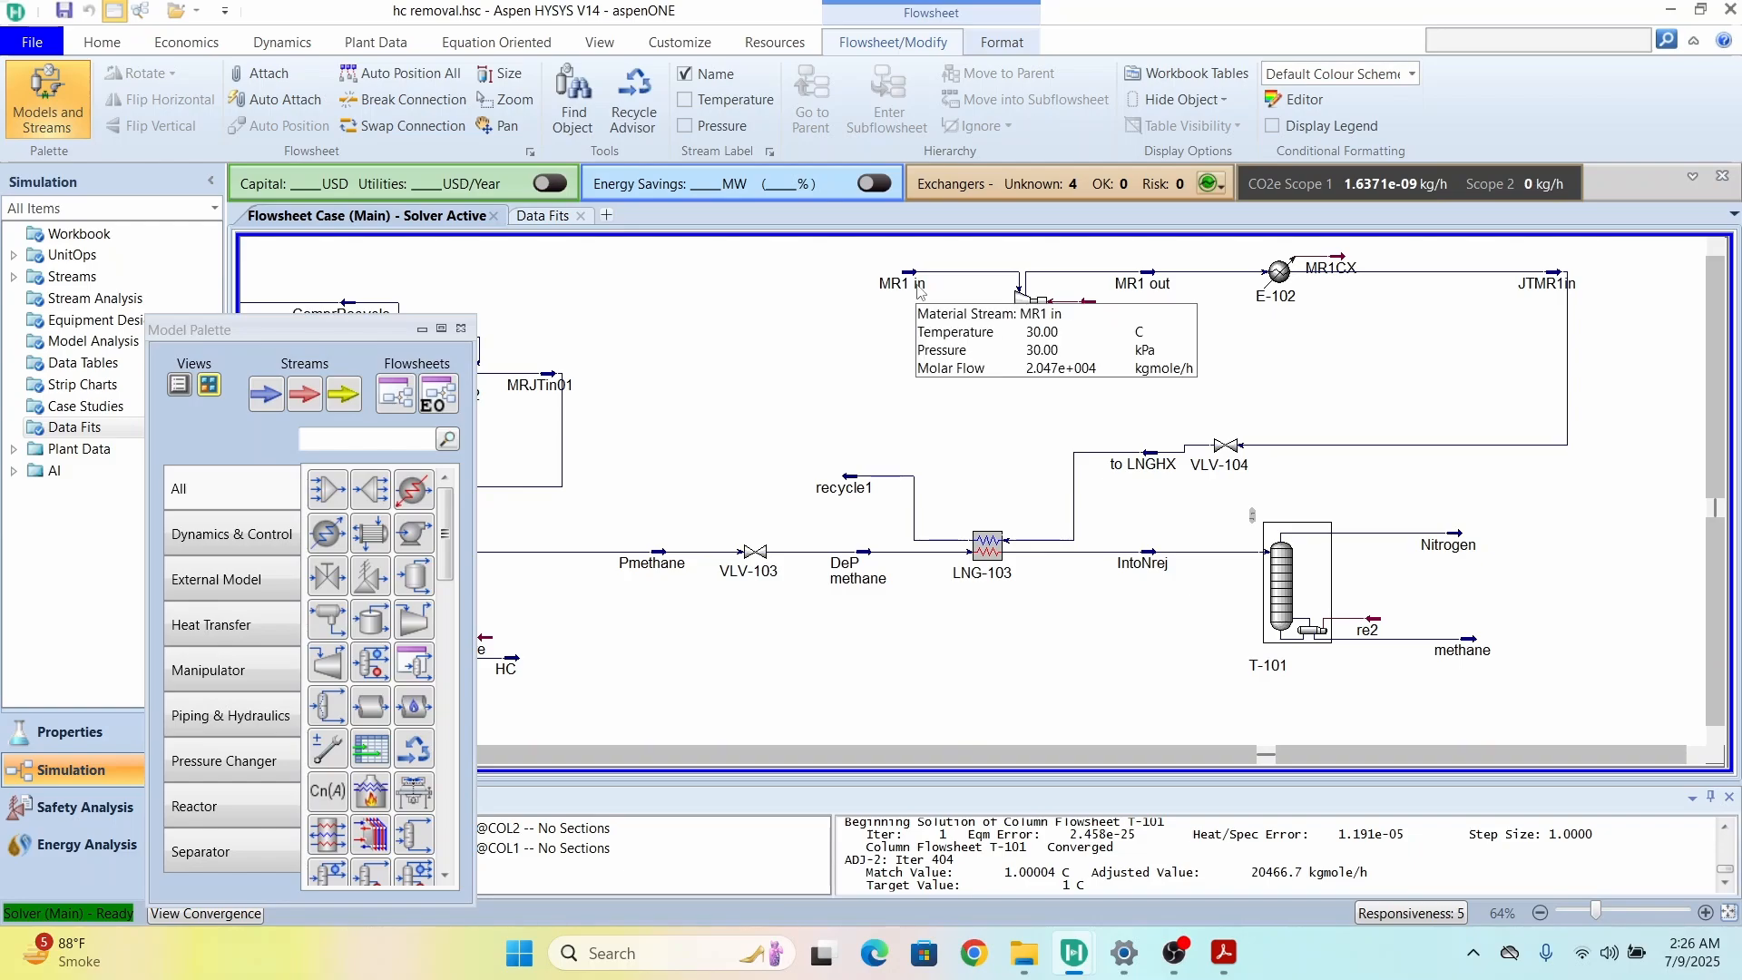
double_click(903, 383)
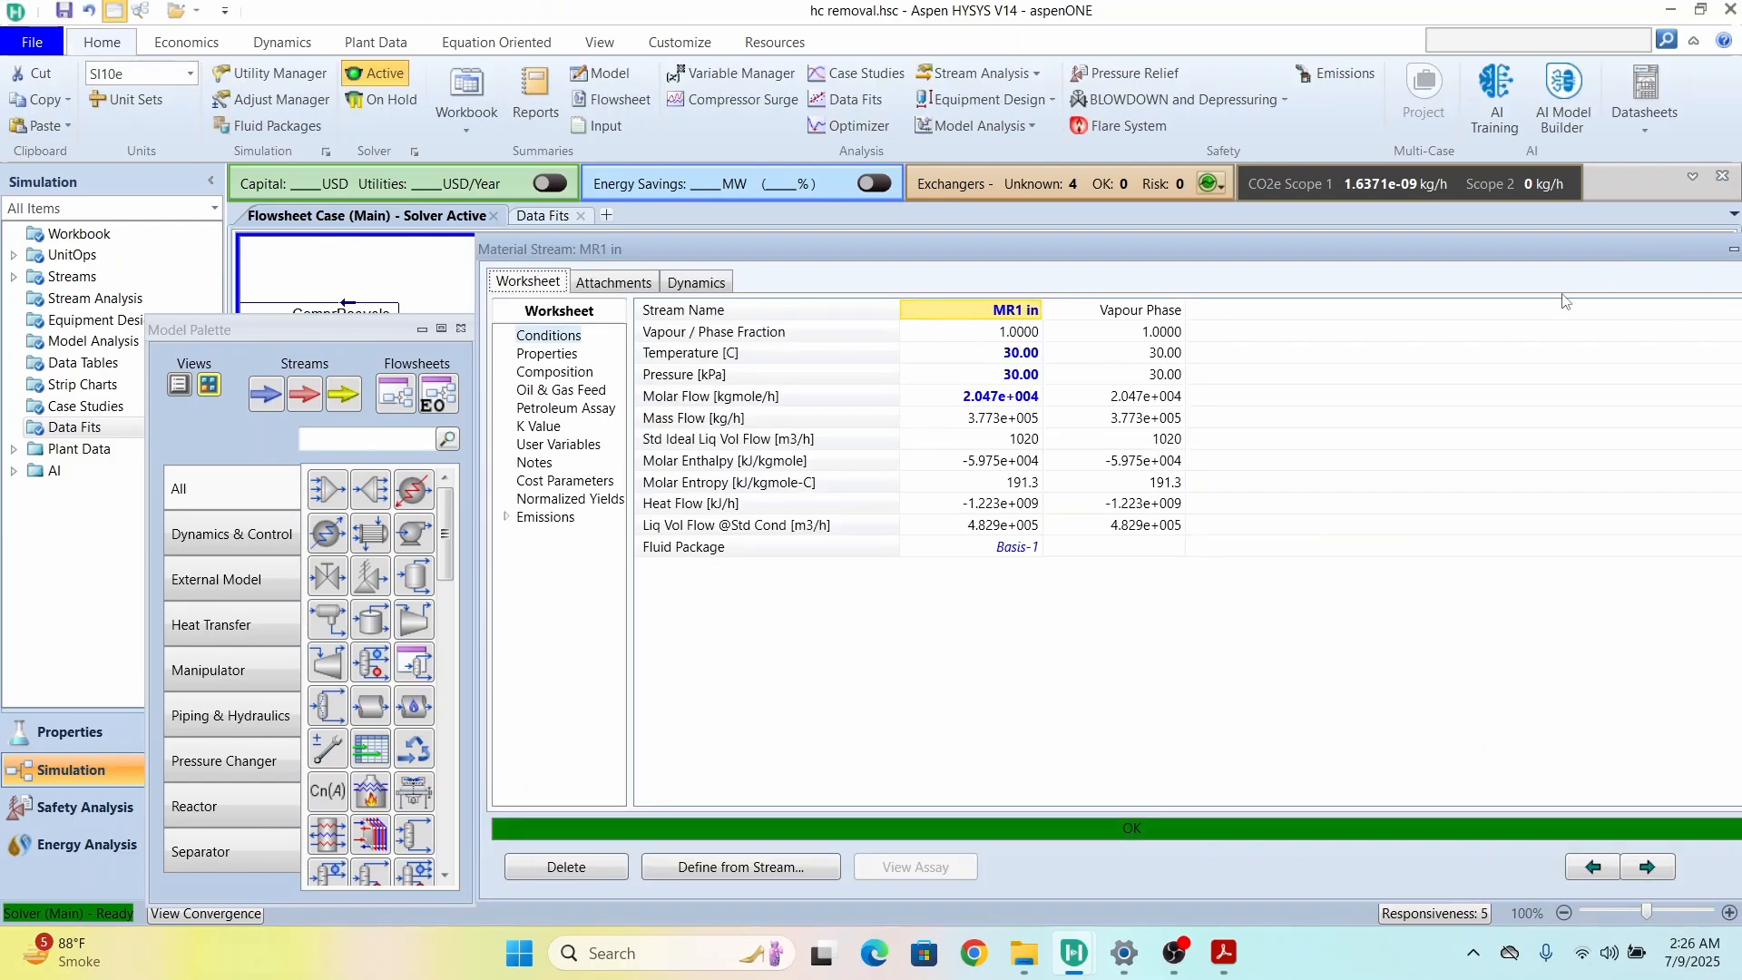
drag(1523, 250, 1267, 235)
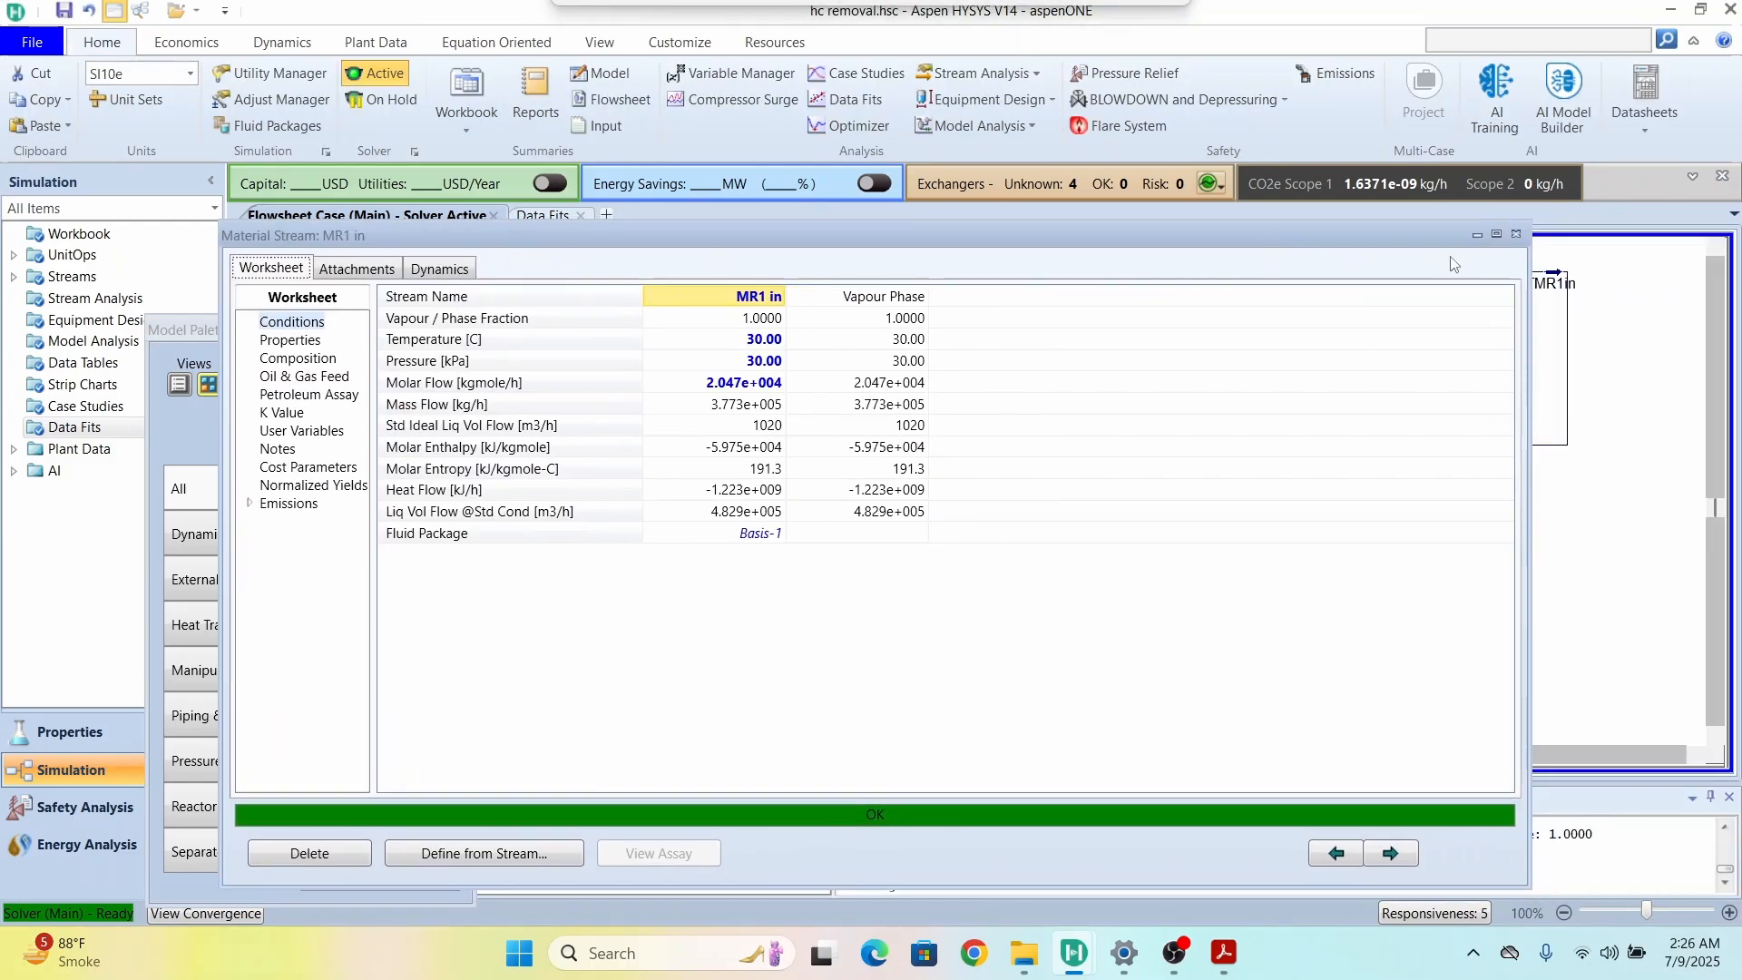
click(1516, 235)
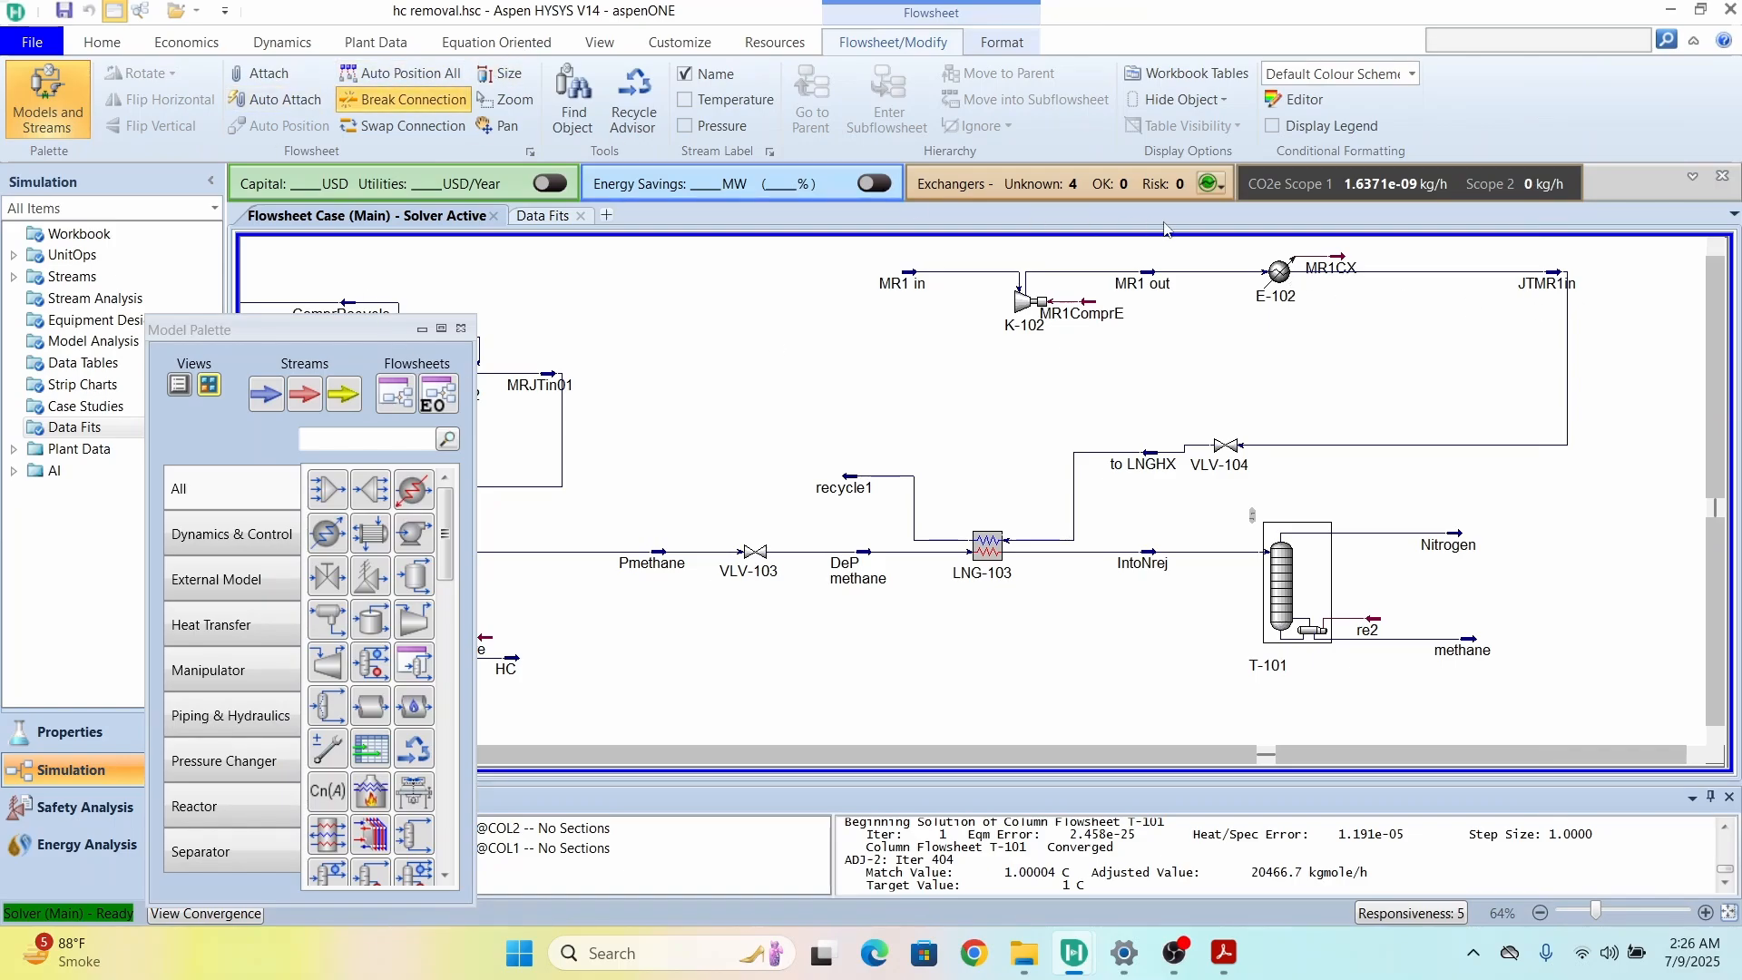
Step: Break stream JTMR1in's connections to cooler E-102 and valve VLV-104, and shift E-102 slightly closer to MR1 out
click(1429, 272)
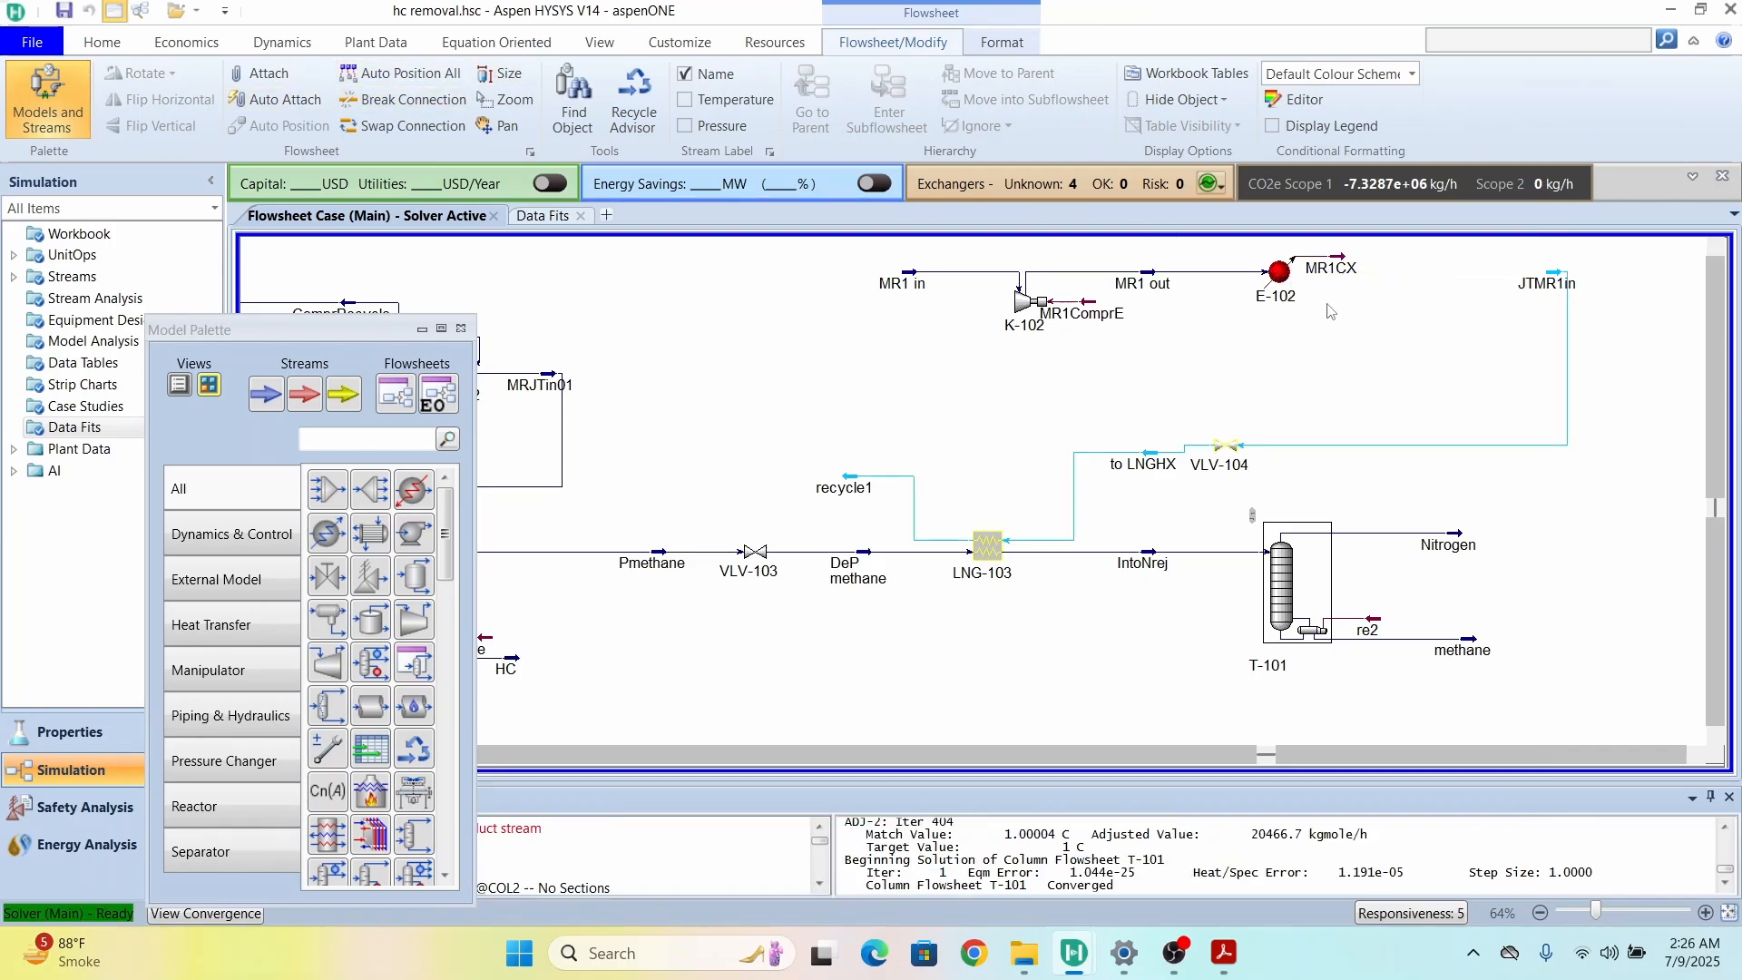
drag(1272, 275, 1254, 275)
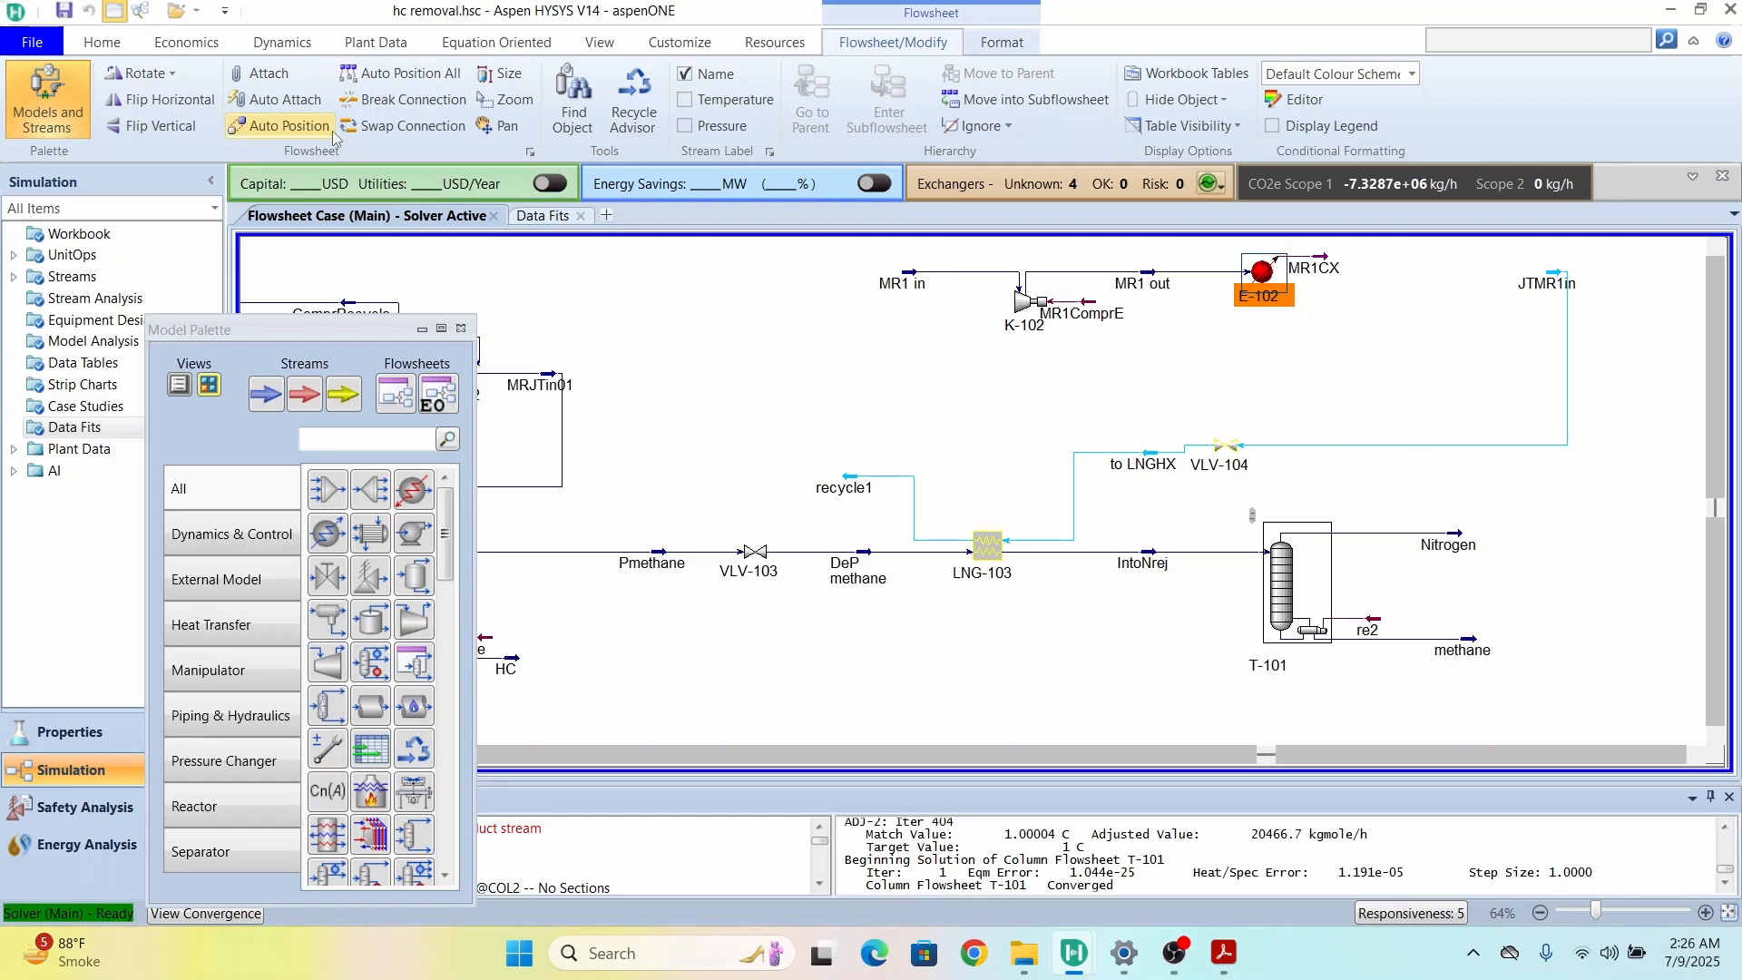
click(441, 100)
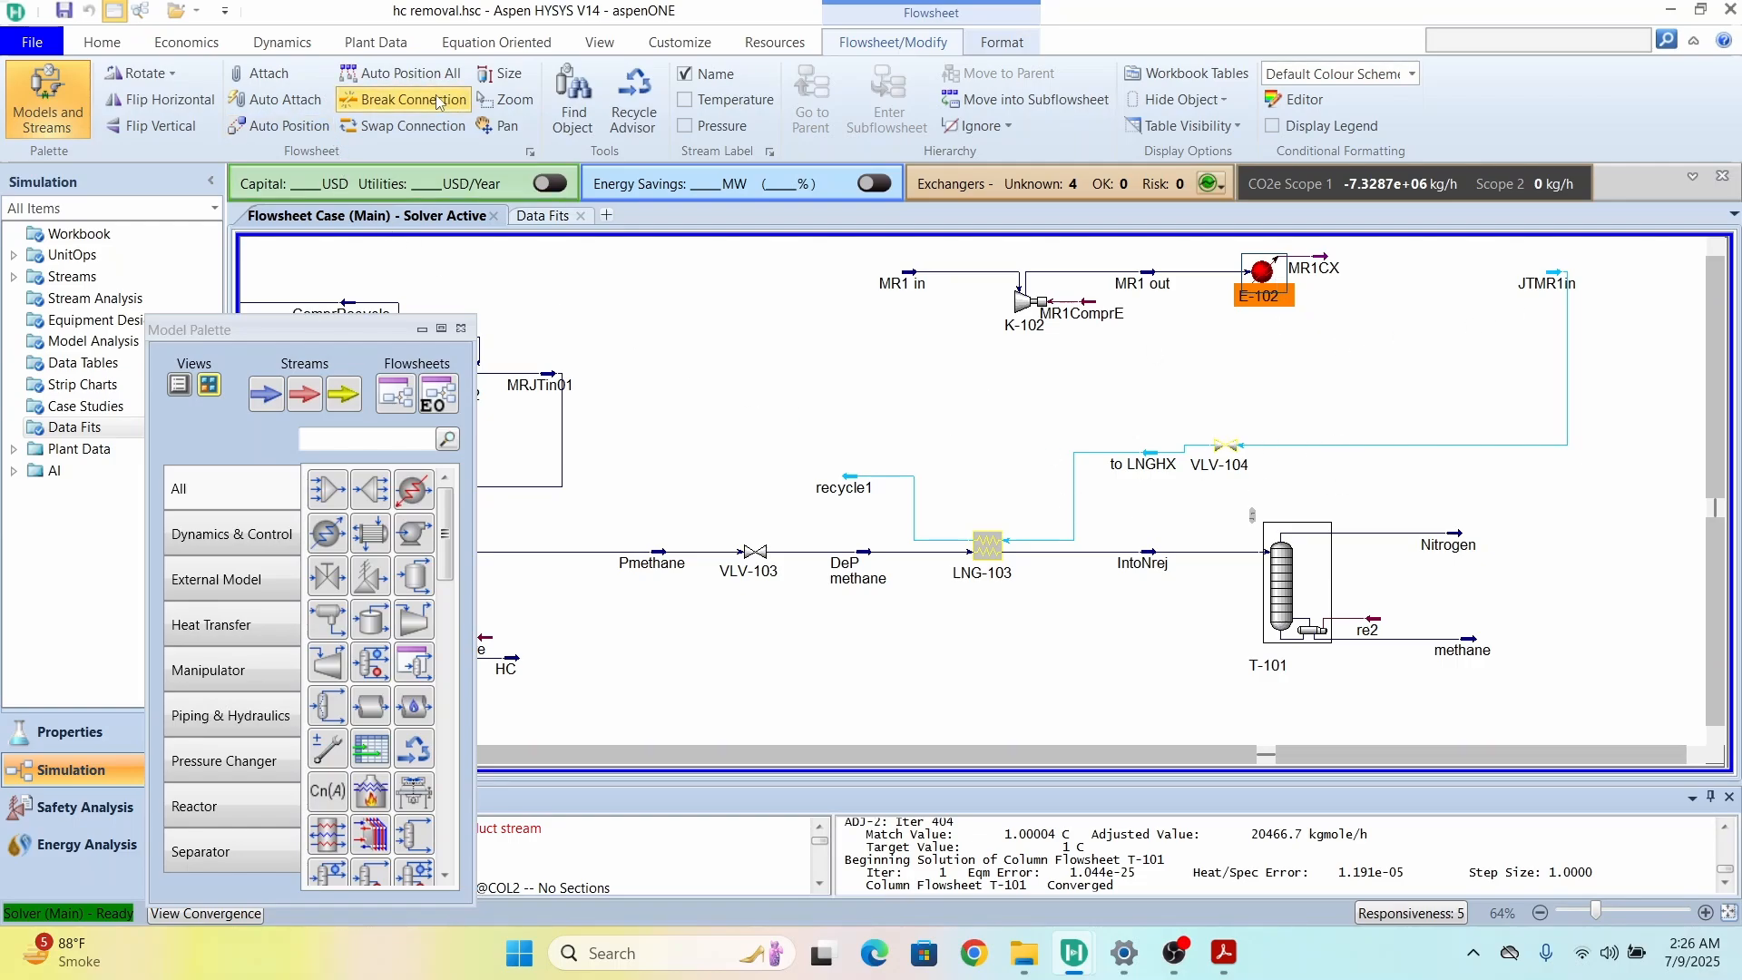
click(1269, 445)
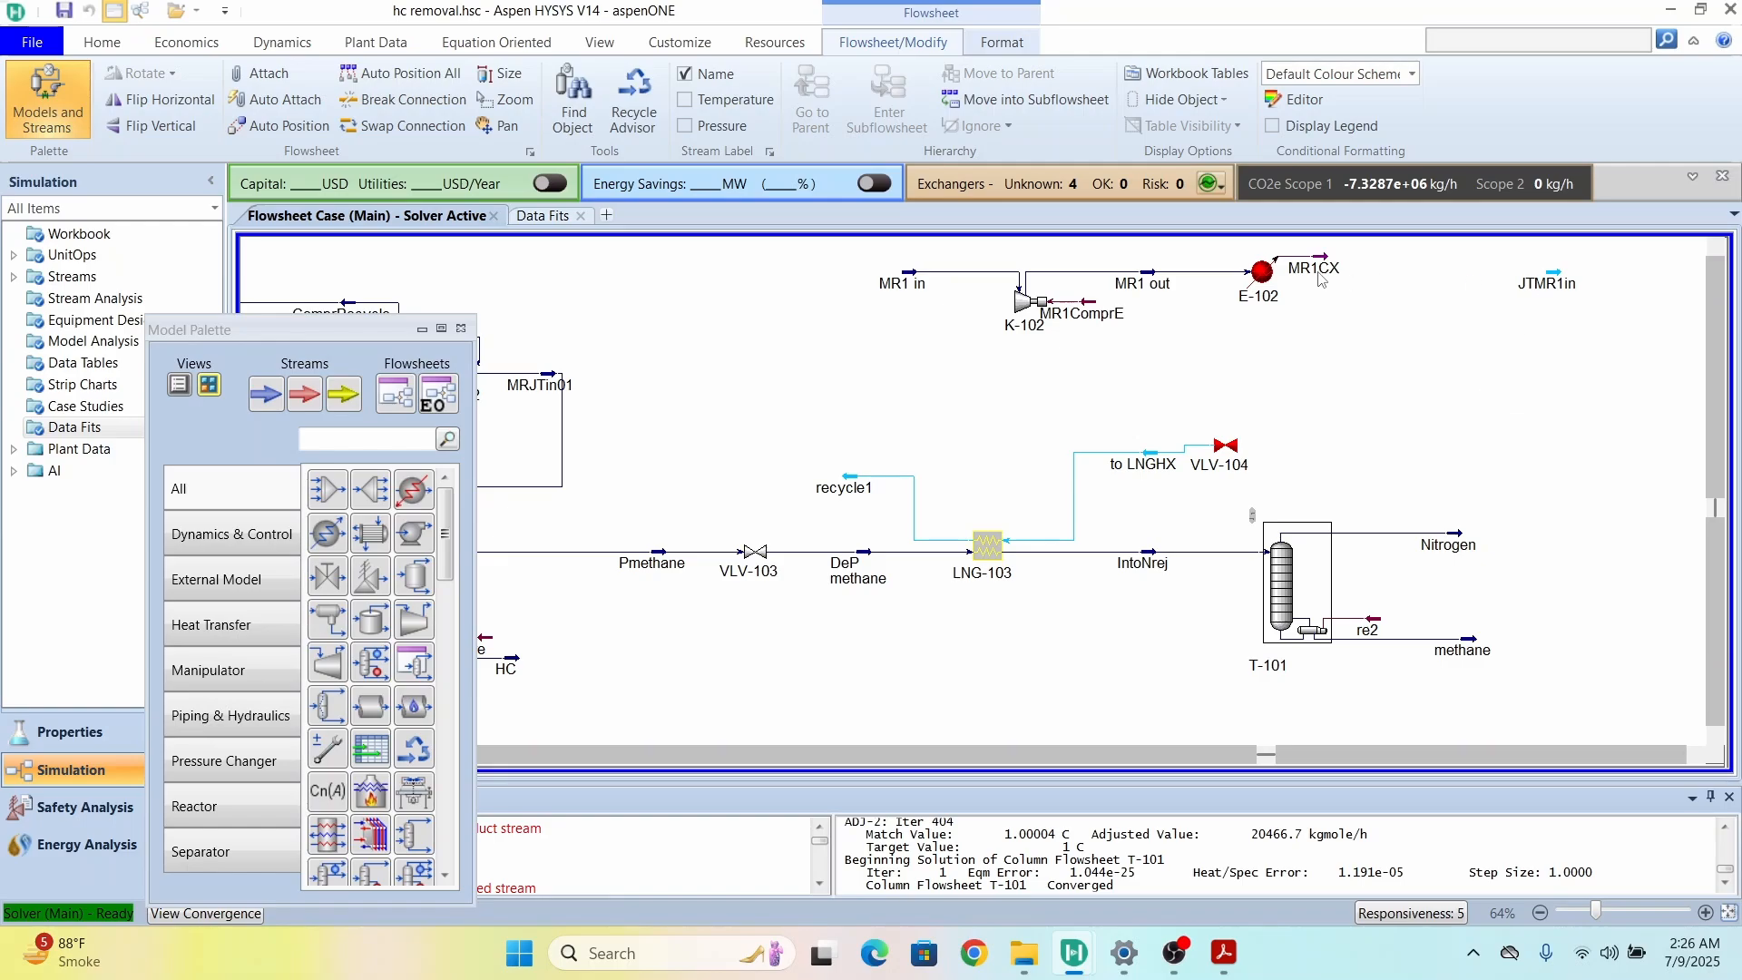
Step: Reconnect stream JTMR1in as the outlet of cooler E-102
double_click(1262, 271)
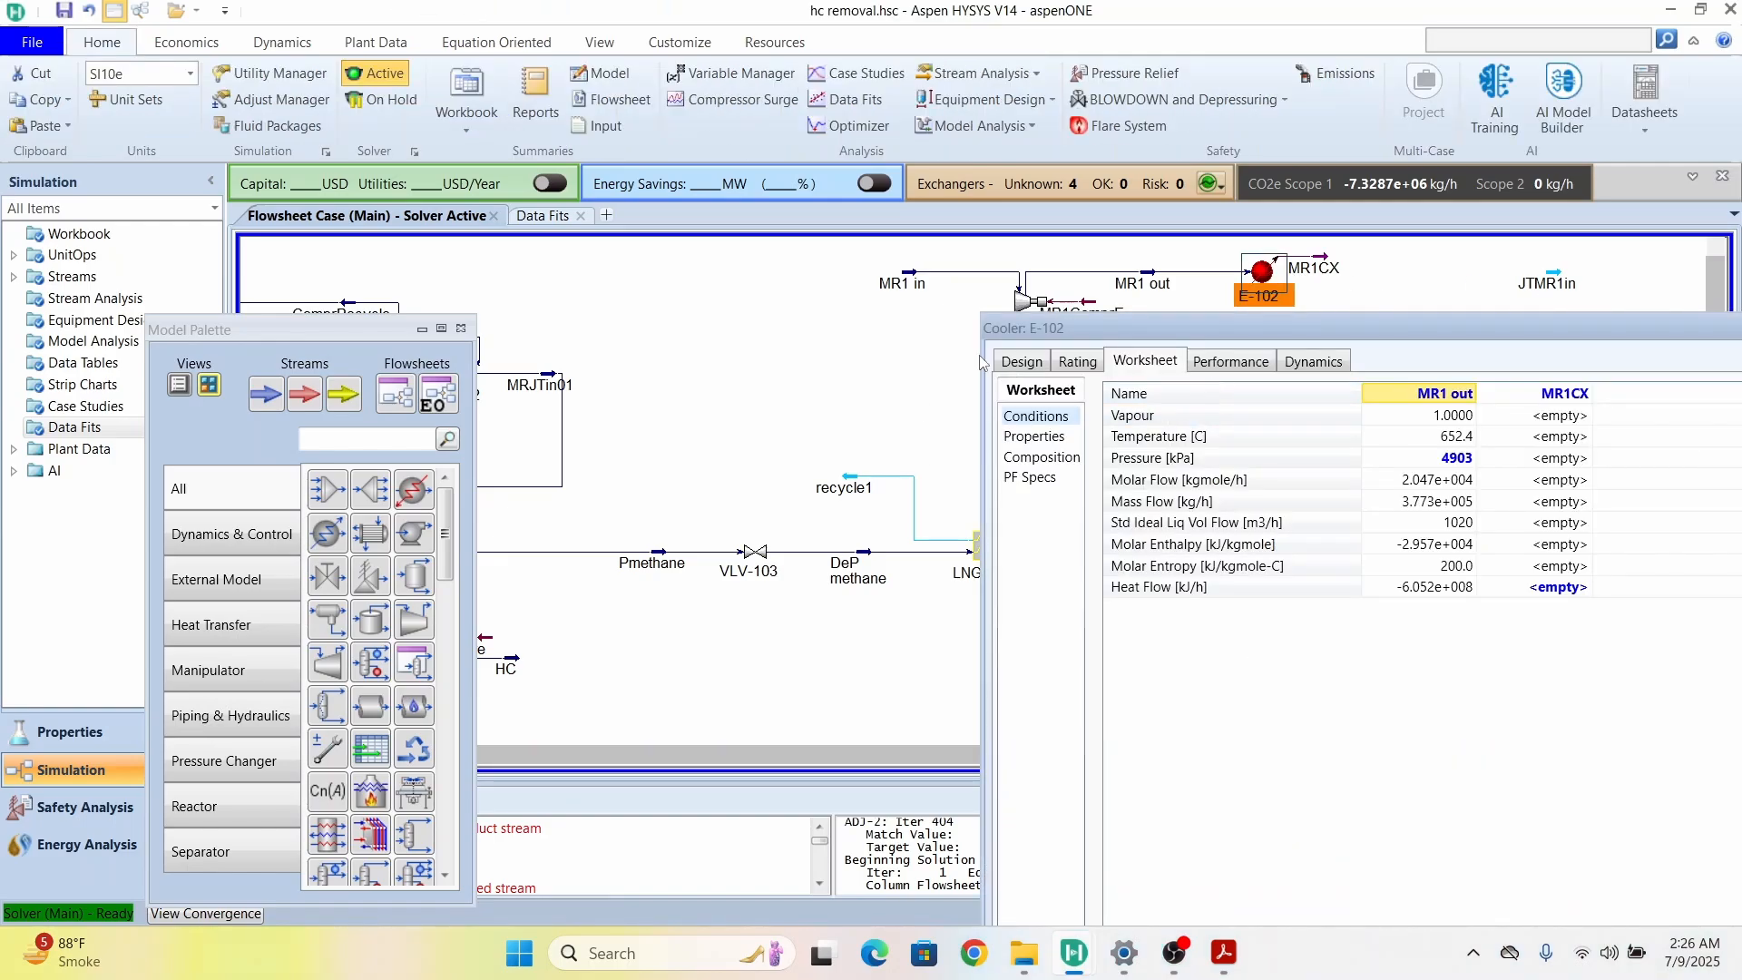
click(1022, 362)
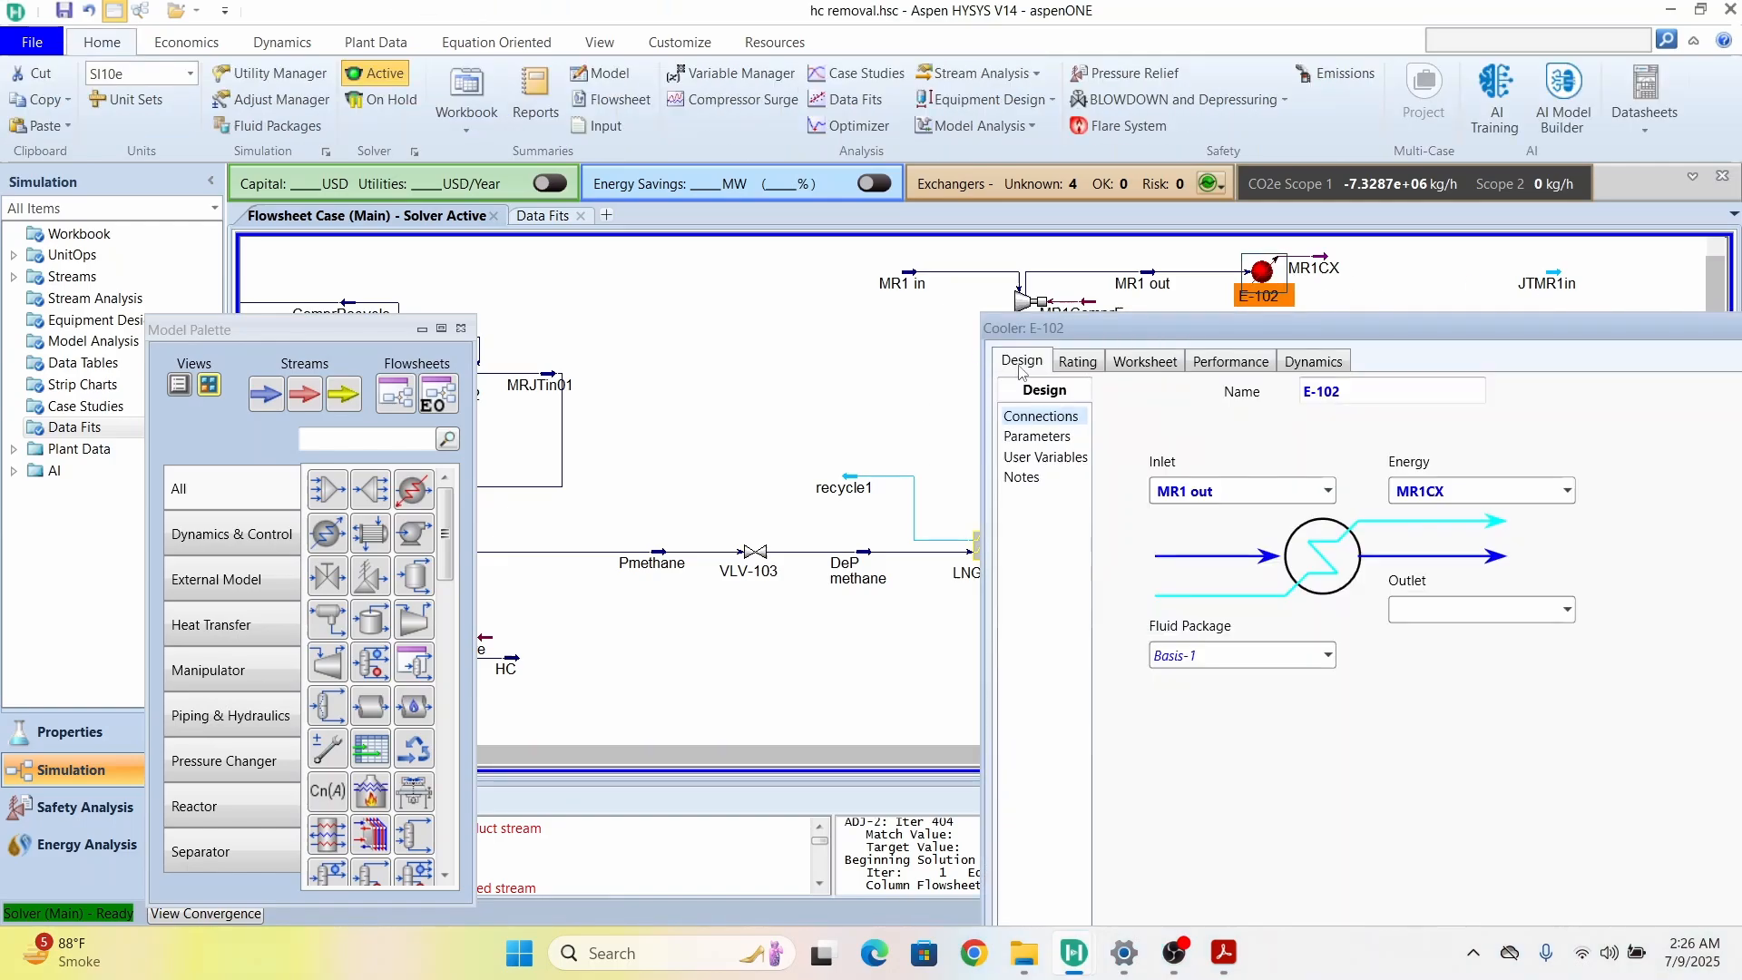
click(1568, 609)
click(1509, 643)
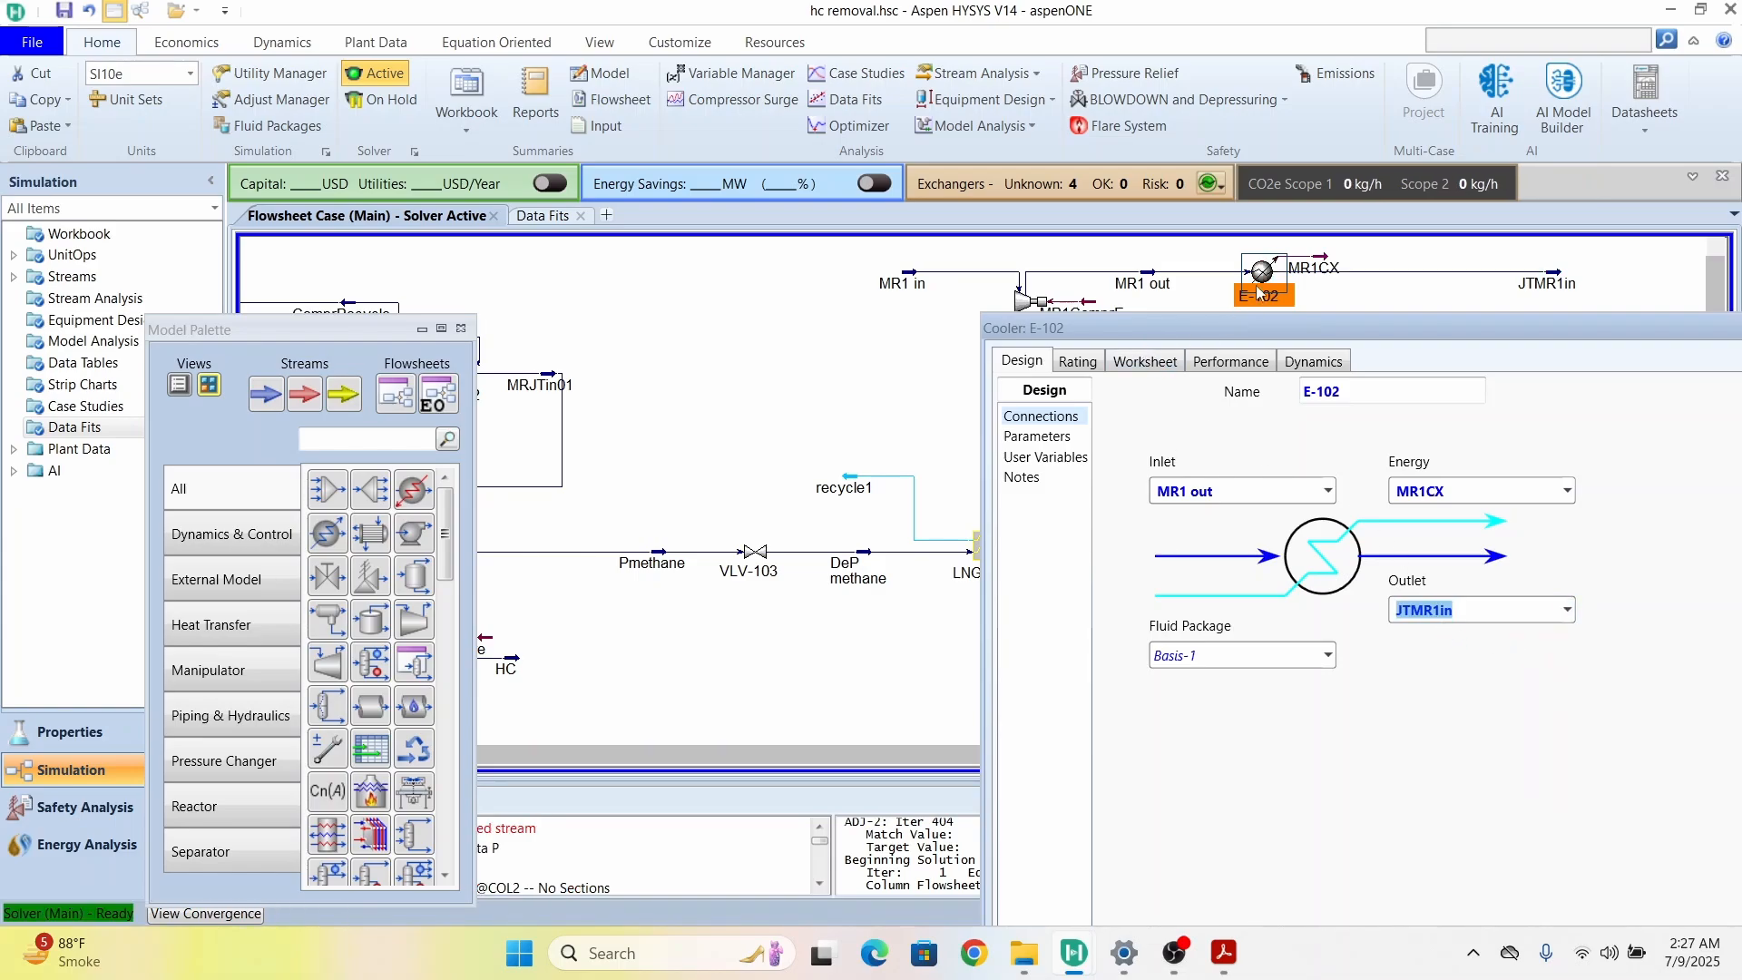
Step: Set the temperature of cooler E-102's outlet stream JTMR1in to 39 C and check the stream on the flowsheet
click(1136, 371)
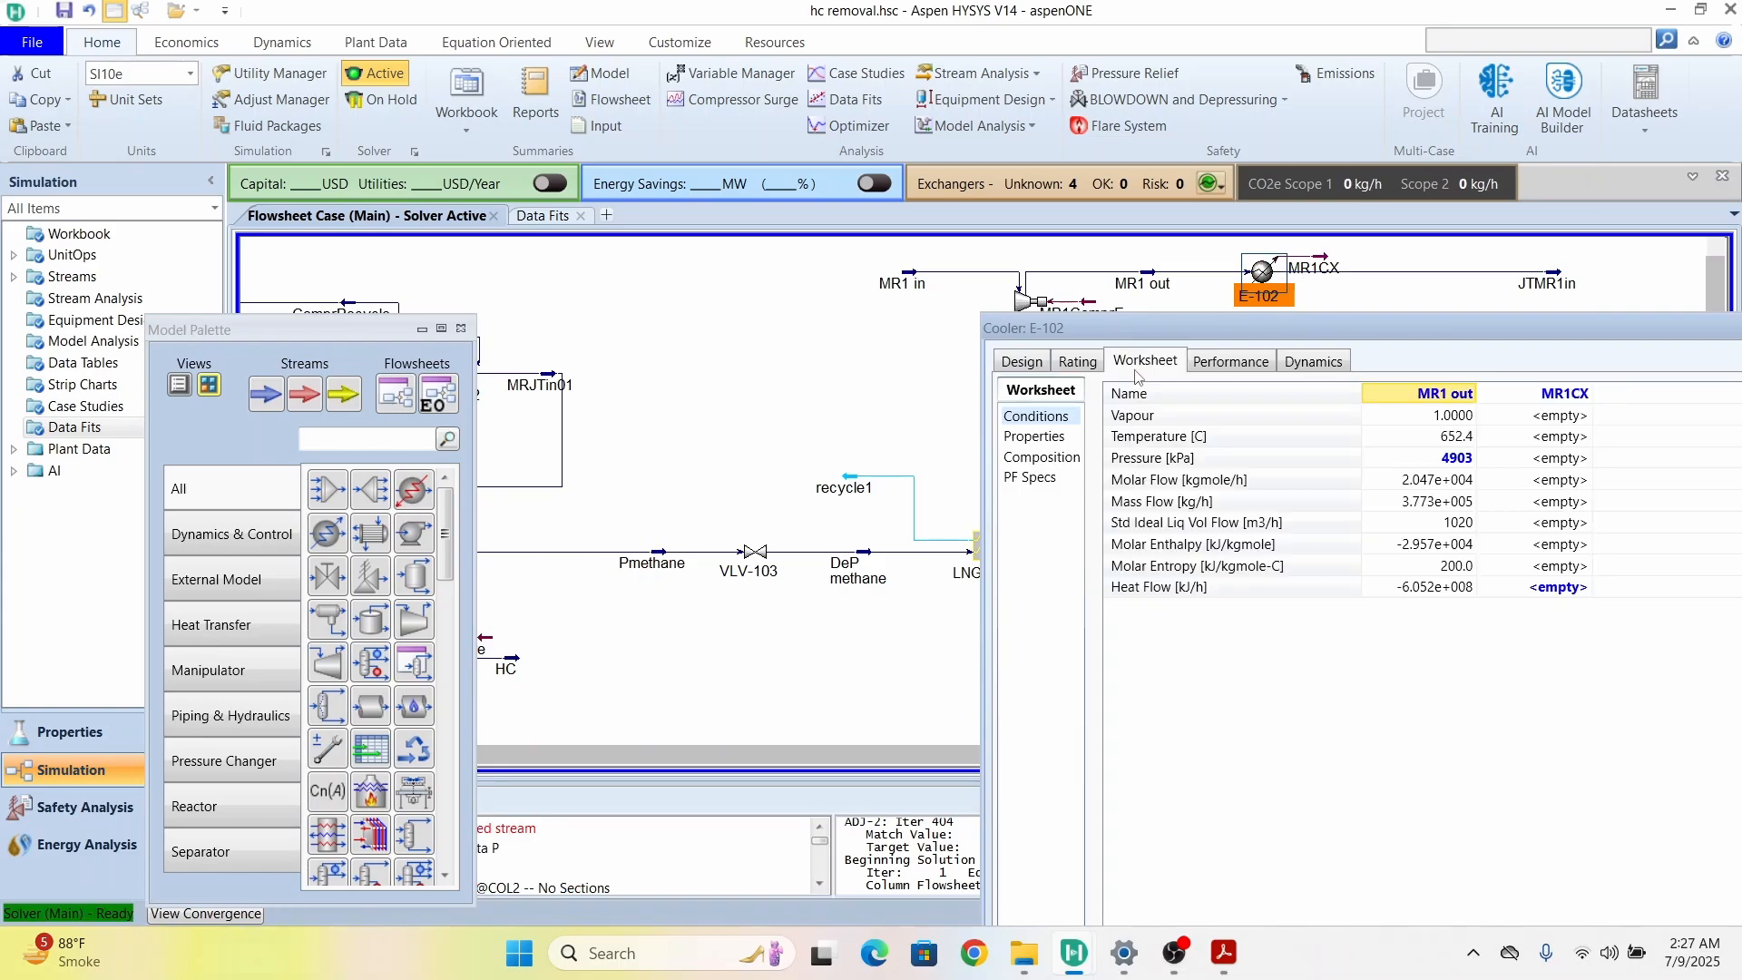
click(1582, 437)
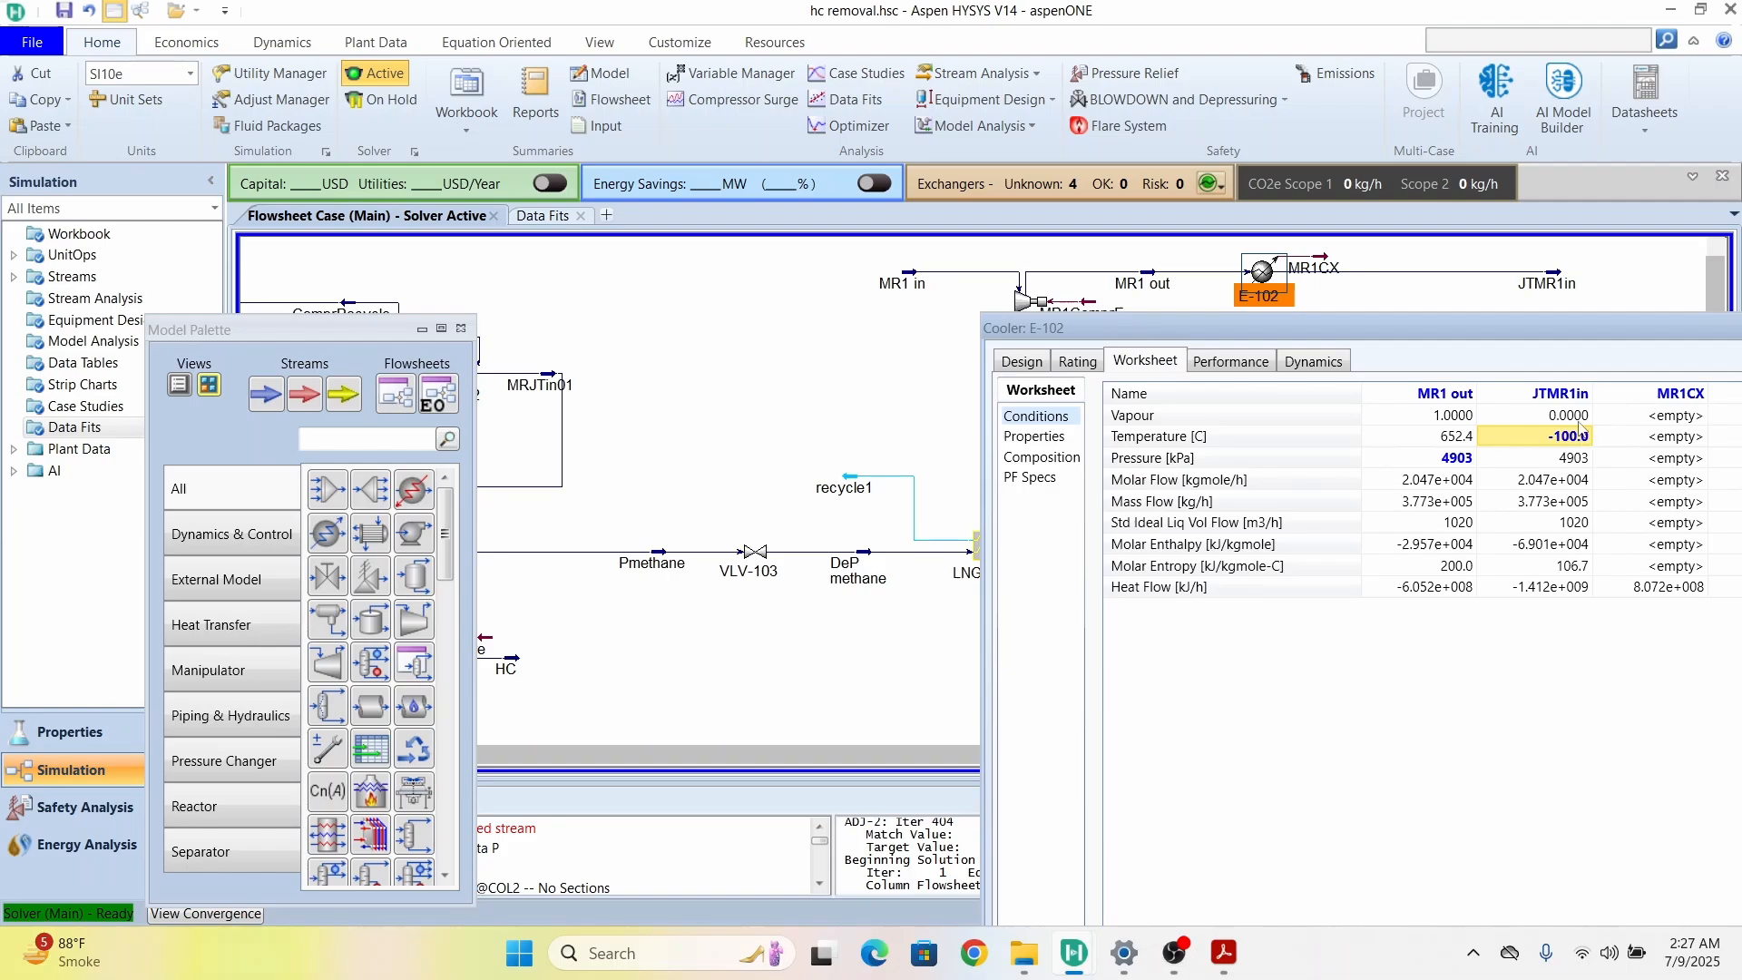
text(-)
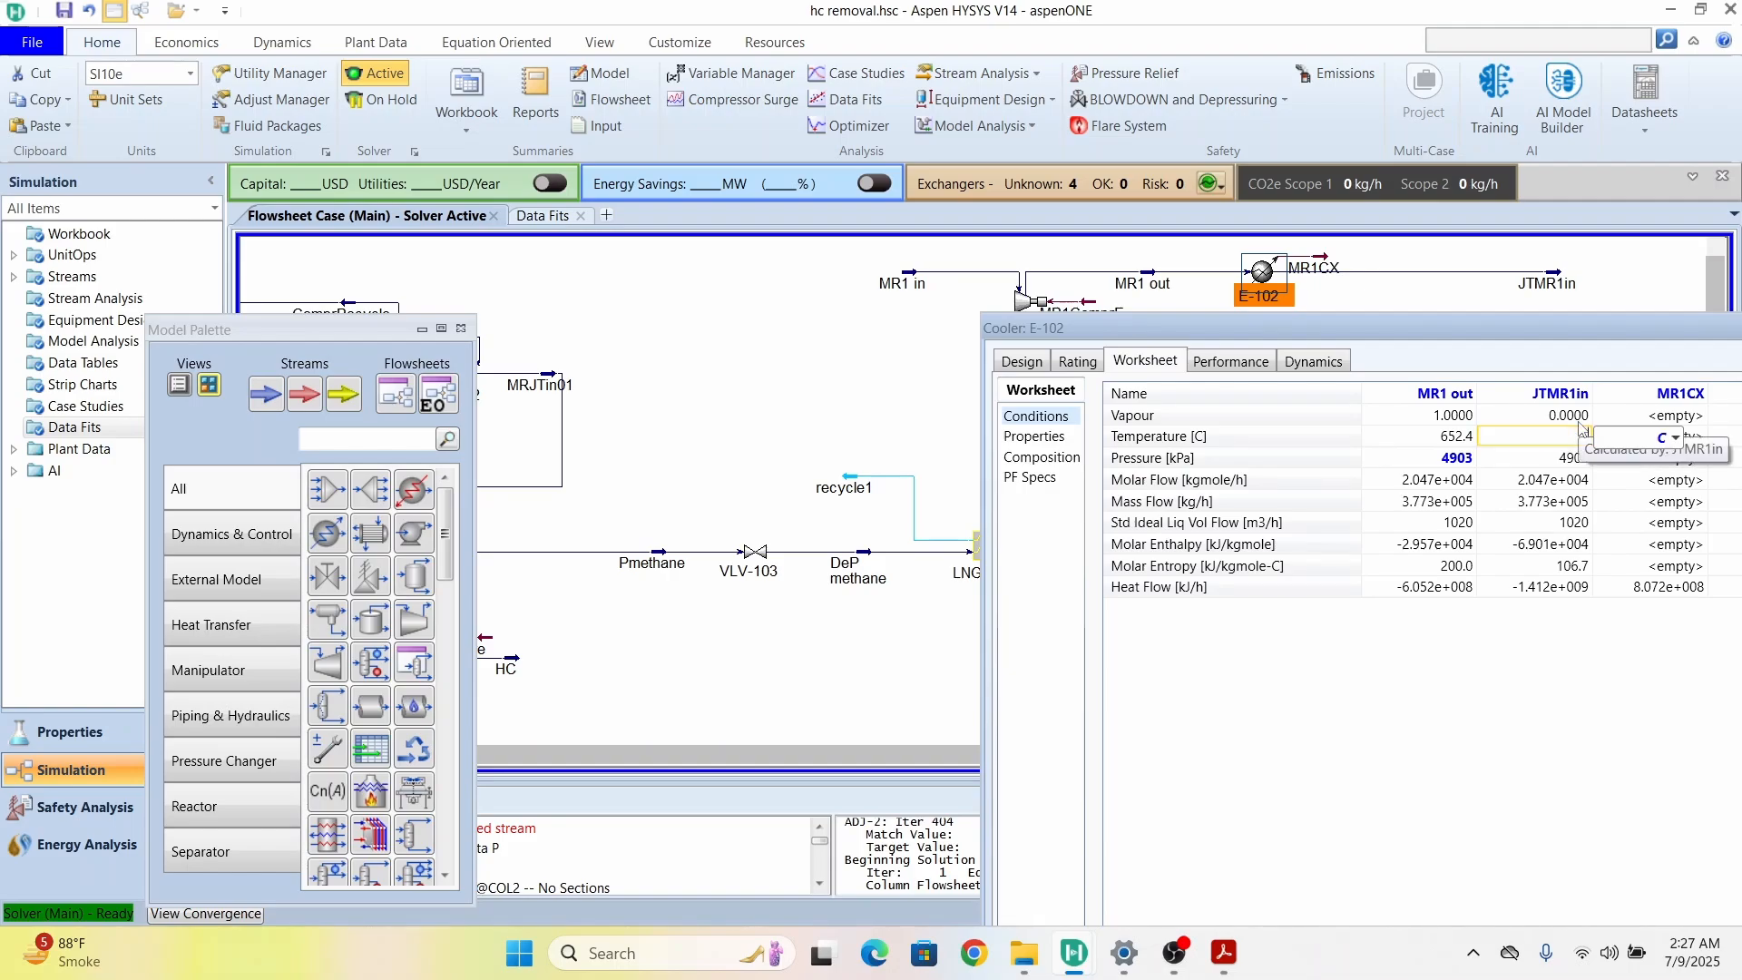
text(9)
key(Return)
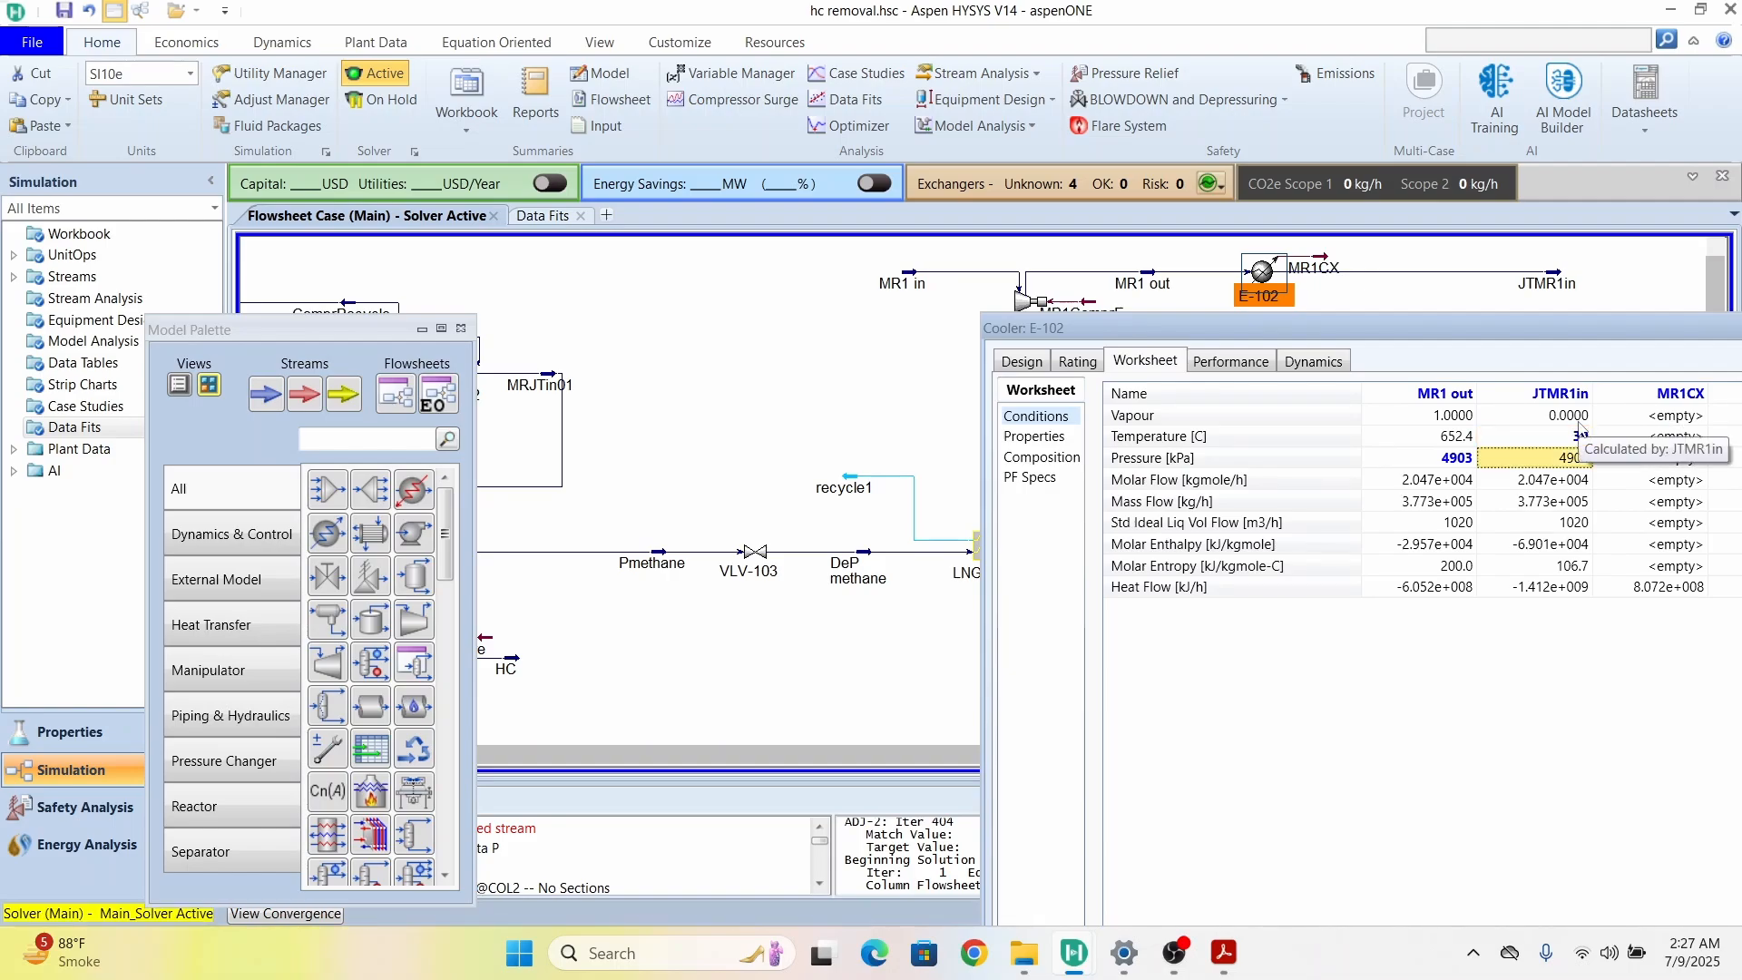
drag(1590, 331, 1232, 332)
click(1576, 277)
mouse_move(1552, 287)
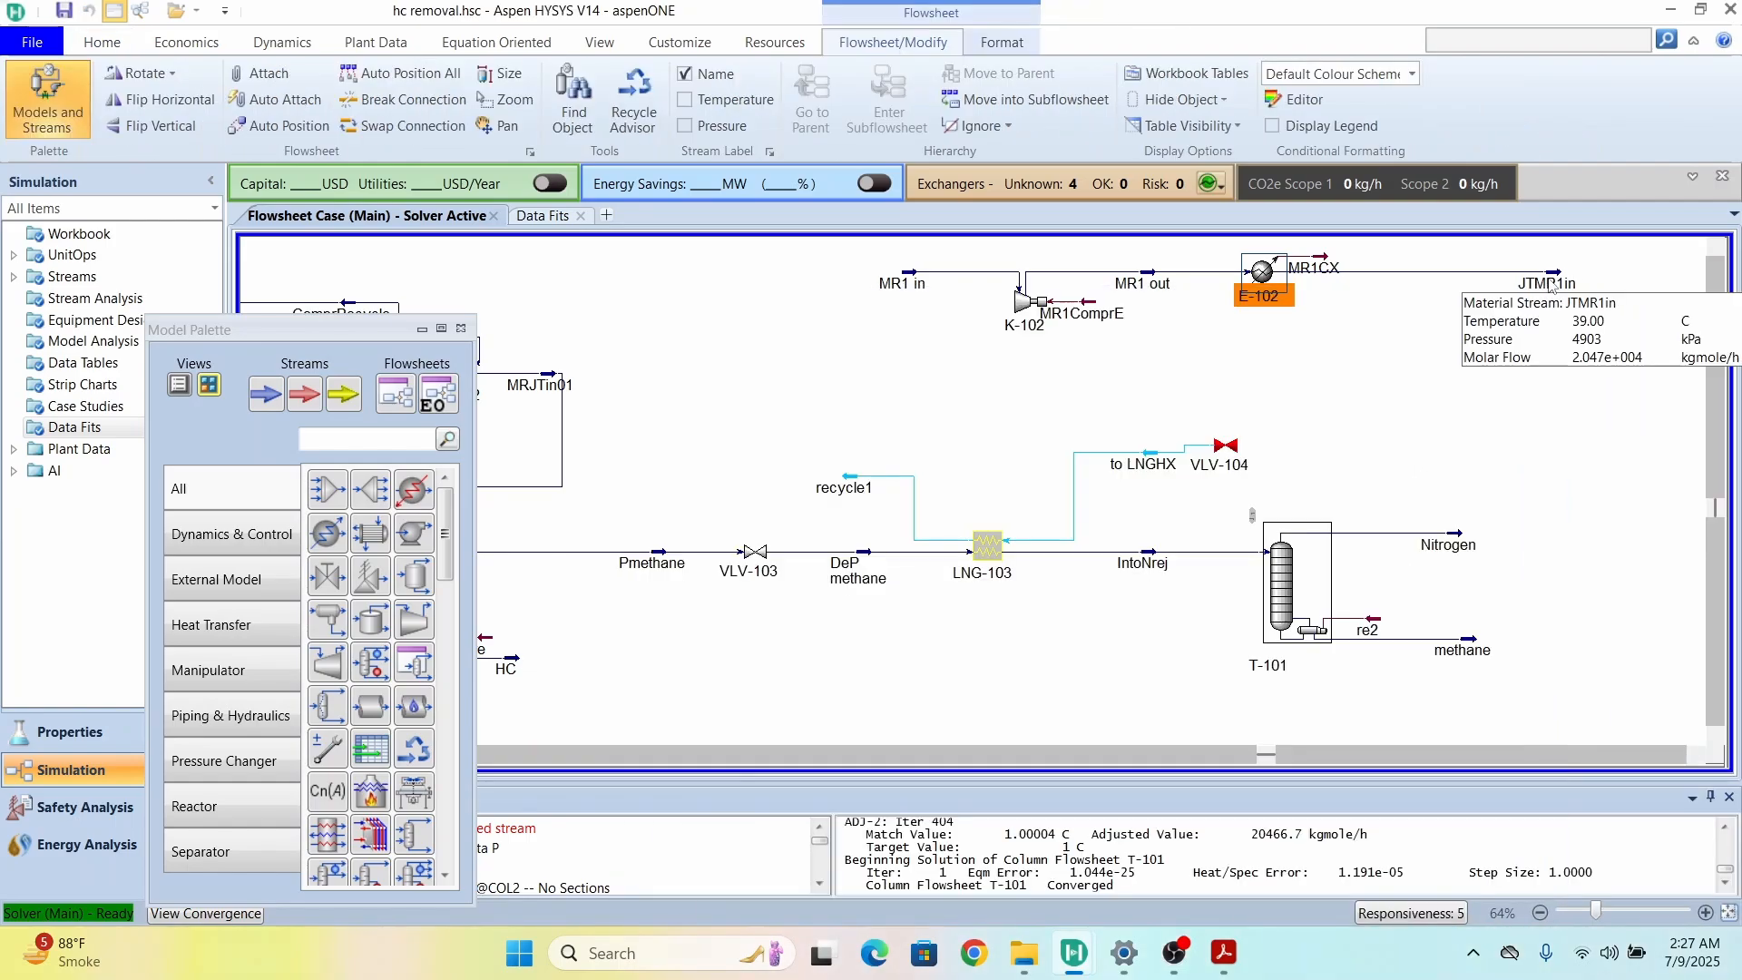
Step: Move stream JTMR1in closer to cooler E-102 and place a new LNG exchanger just after it
drag(1554, 275, 1469, 275)
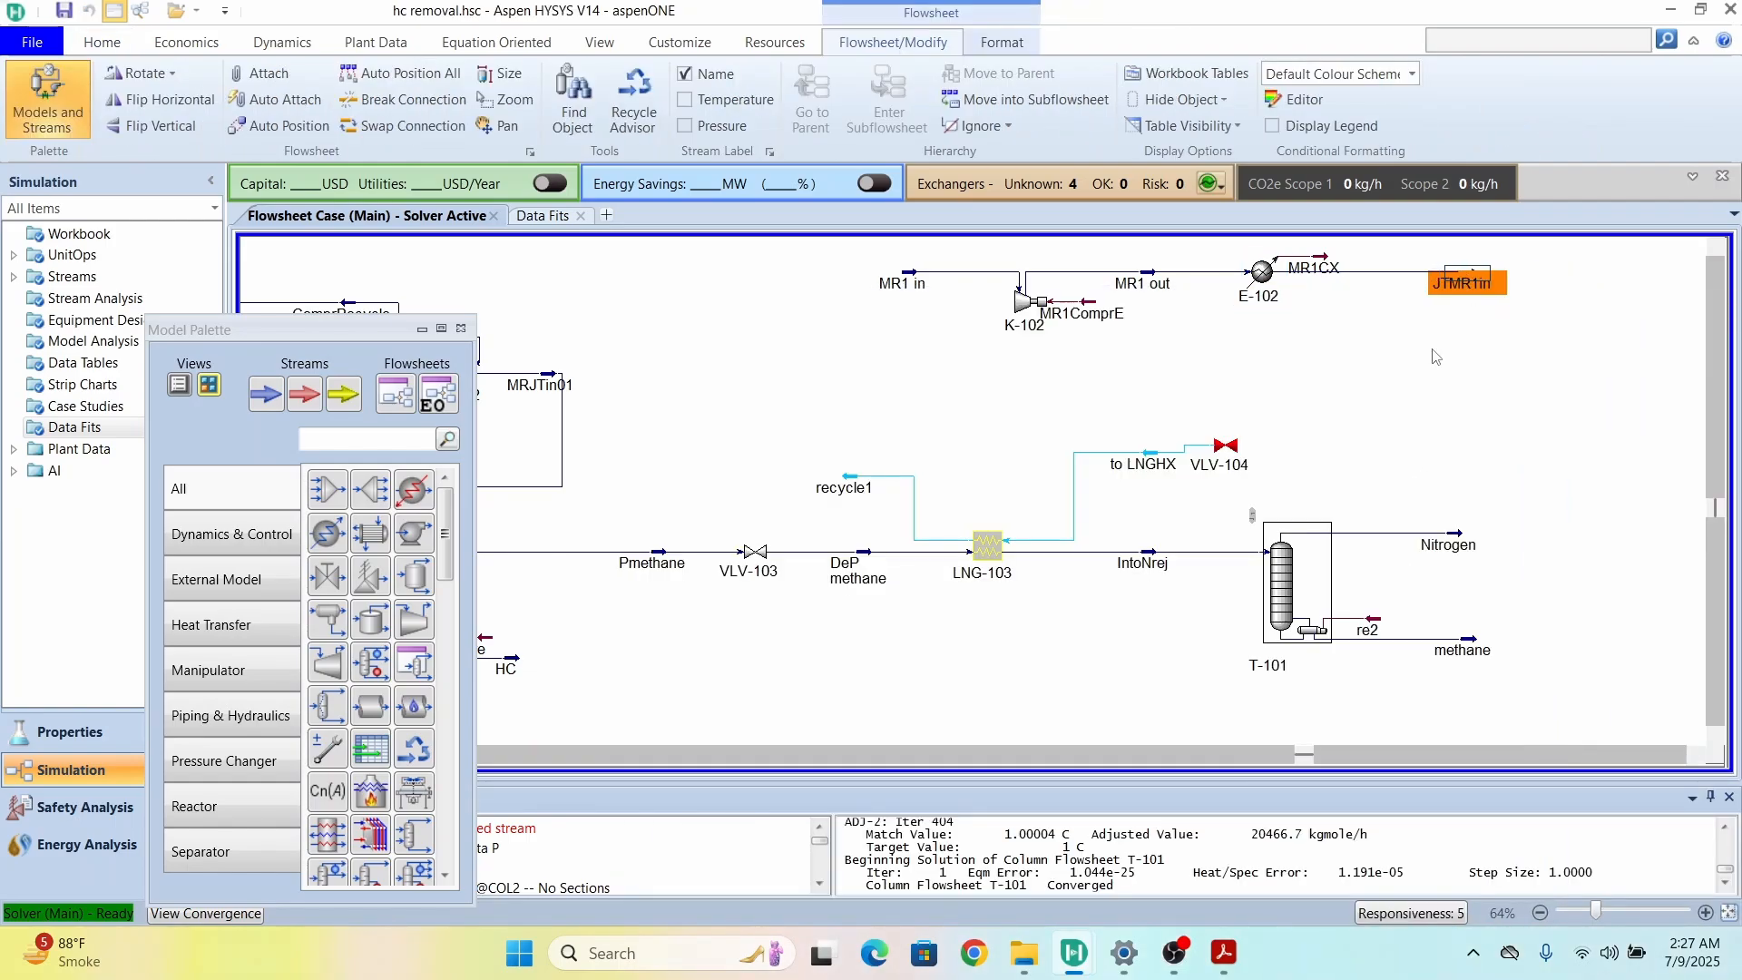
click(1431, 352)
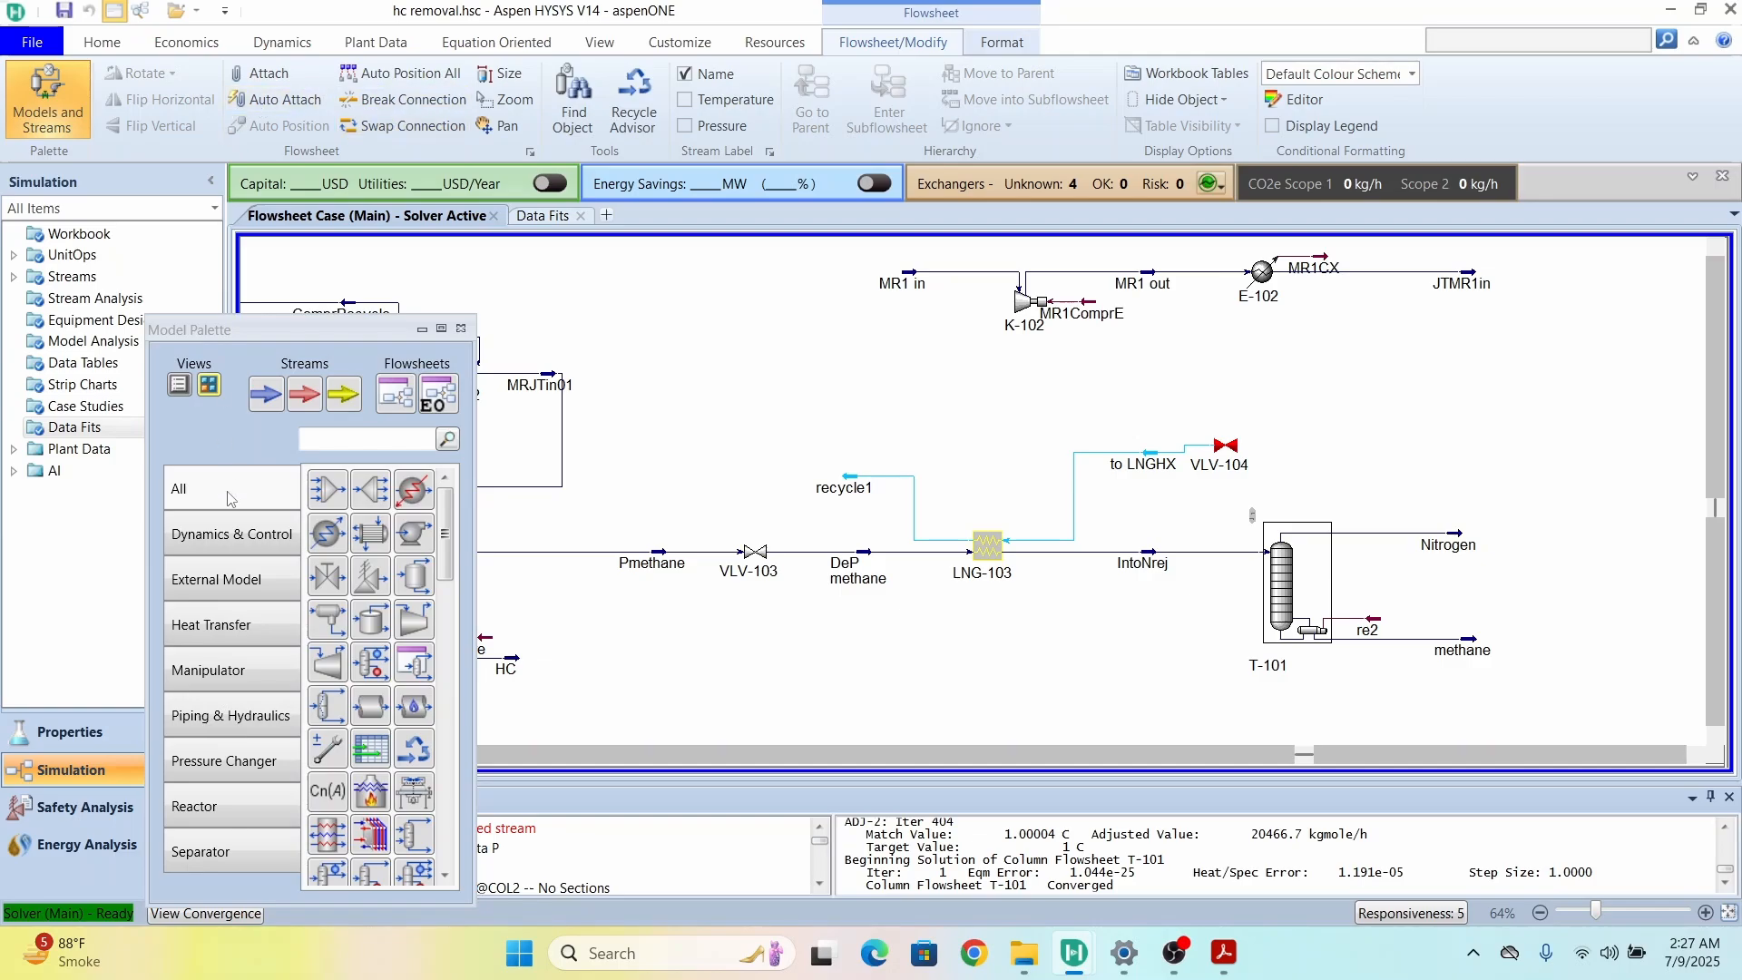
drag(446, 545, 446, 590)
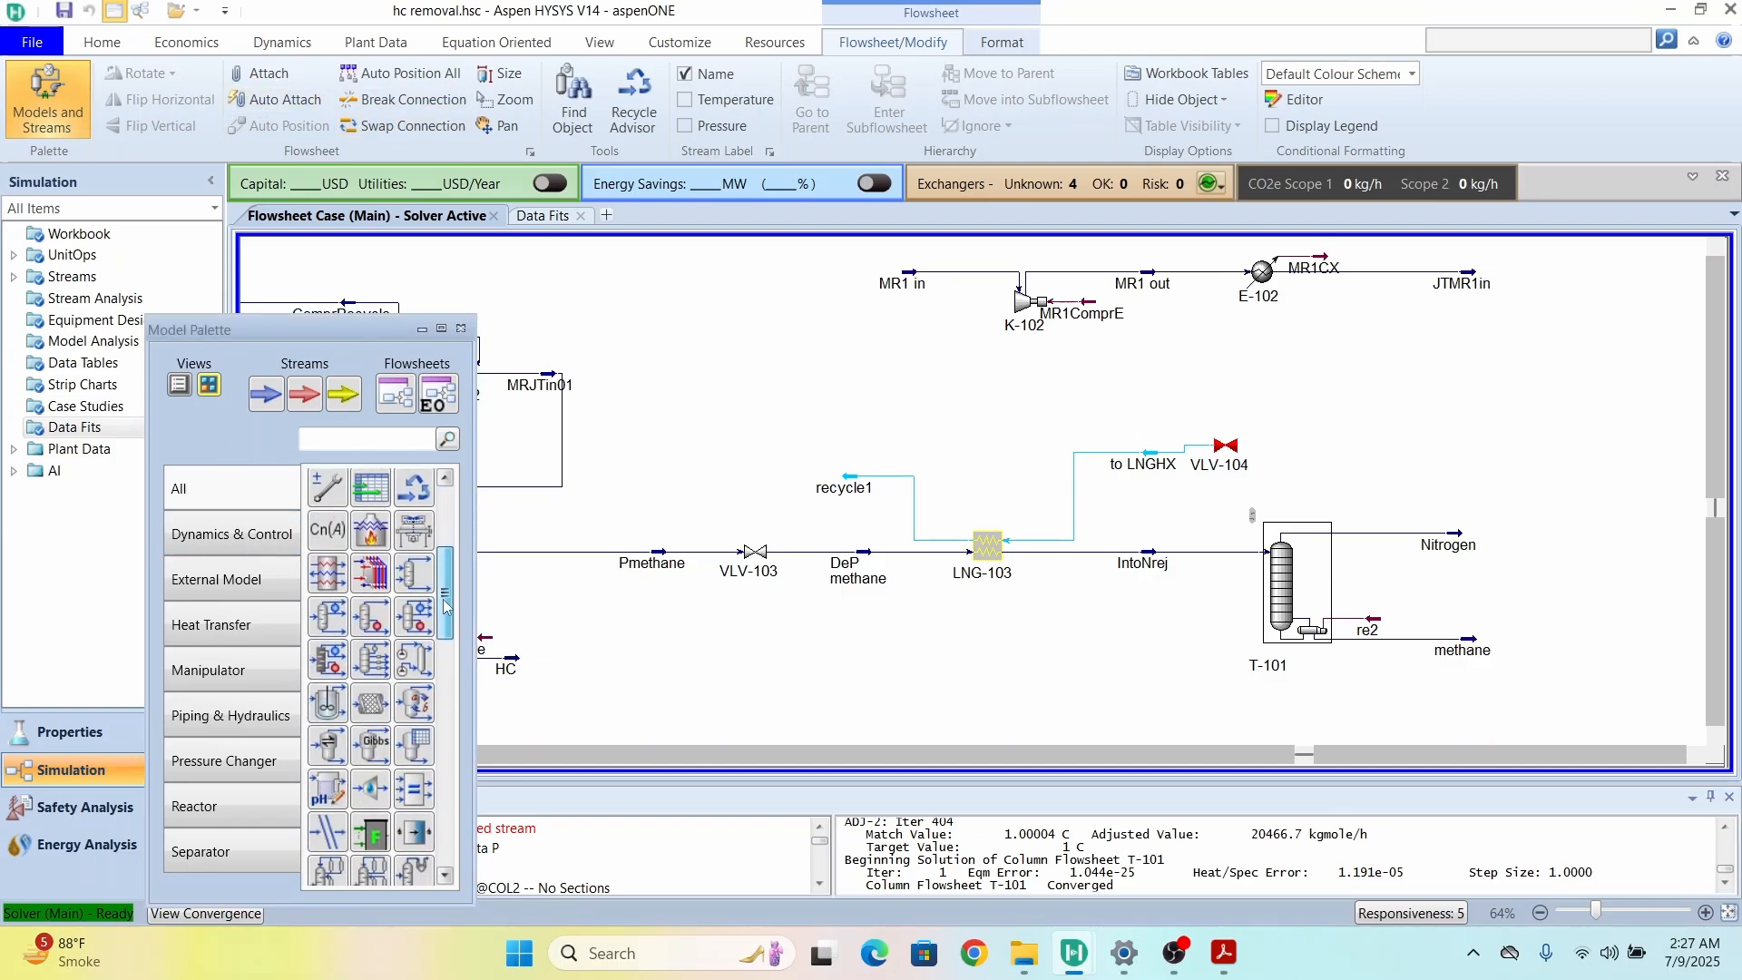
click(328, 574)
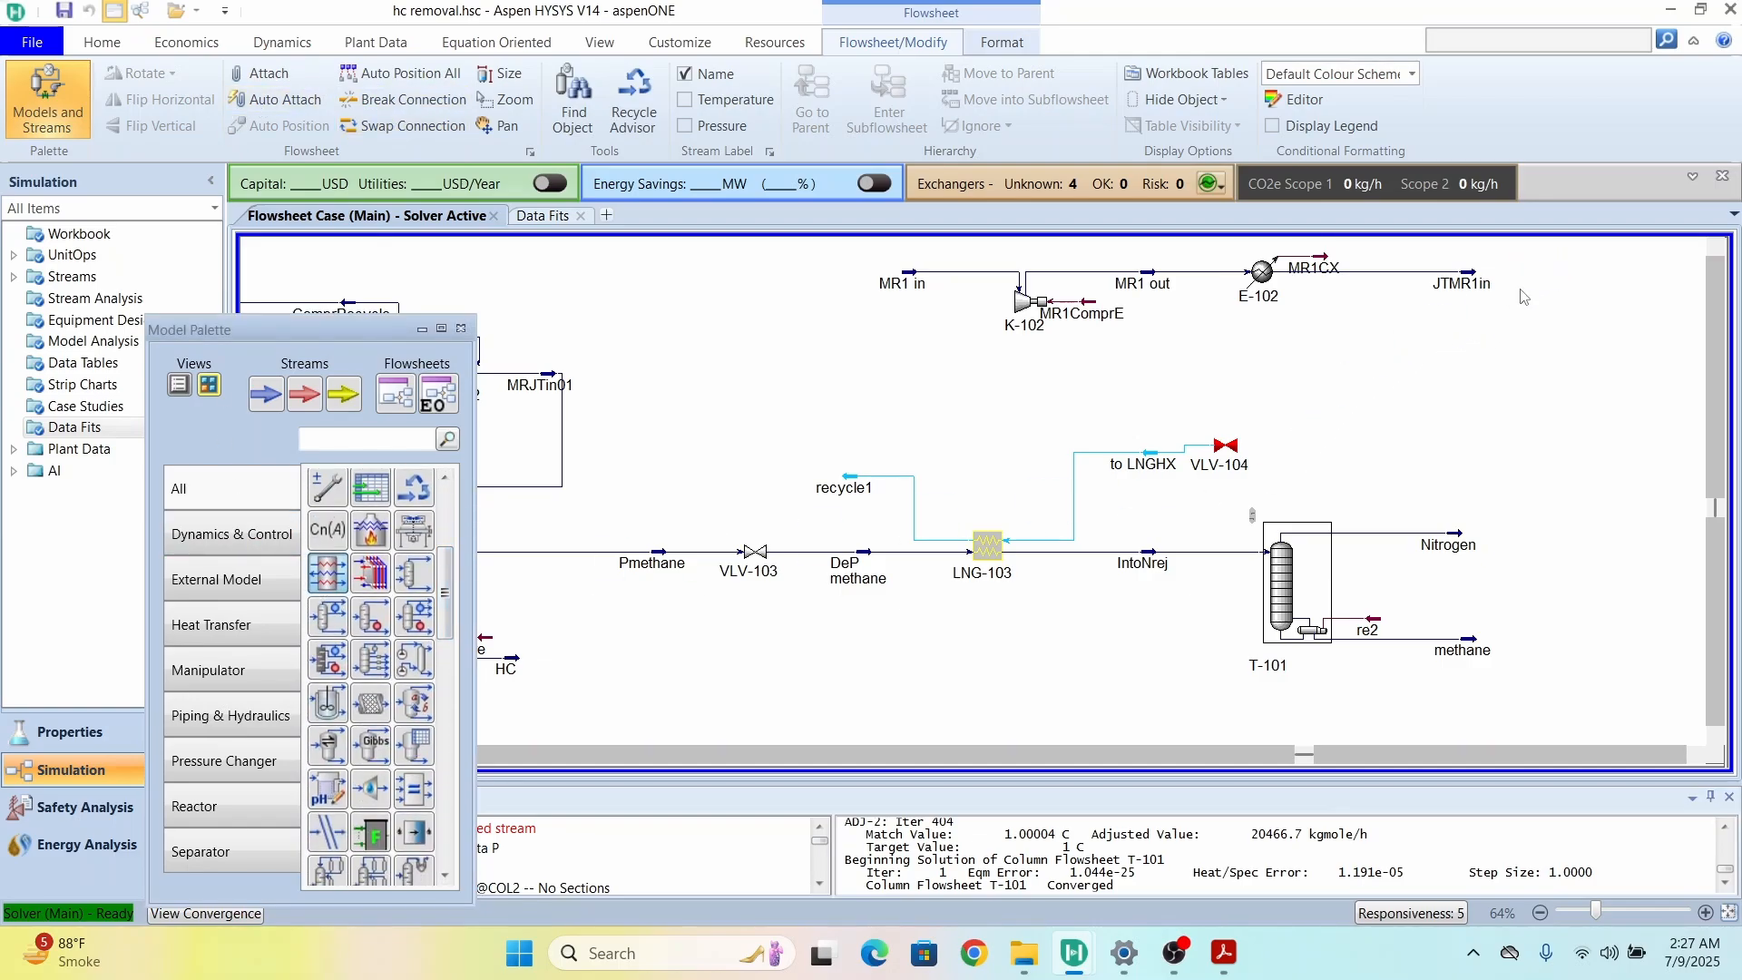
click(1545, 274)
Step: Connect JTMR1in as the hot-side inlet of exchanger LNG-104 and create JTMR1in1 as its outlet stream
double_click(1545, 274)
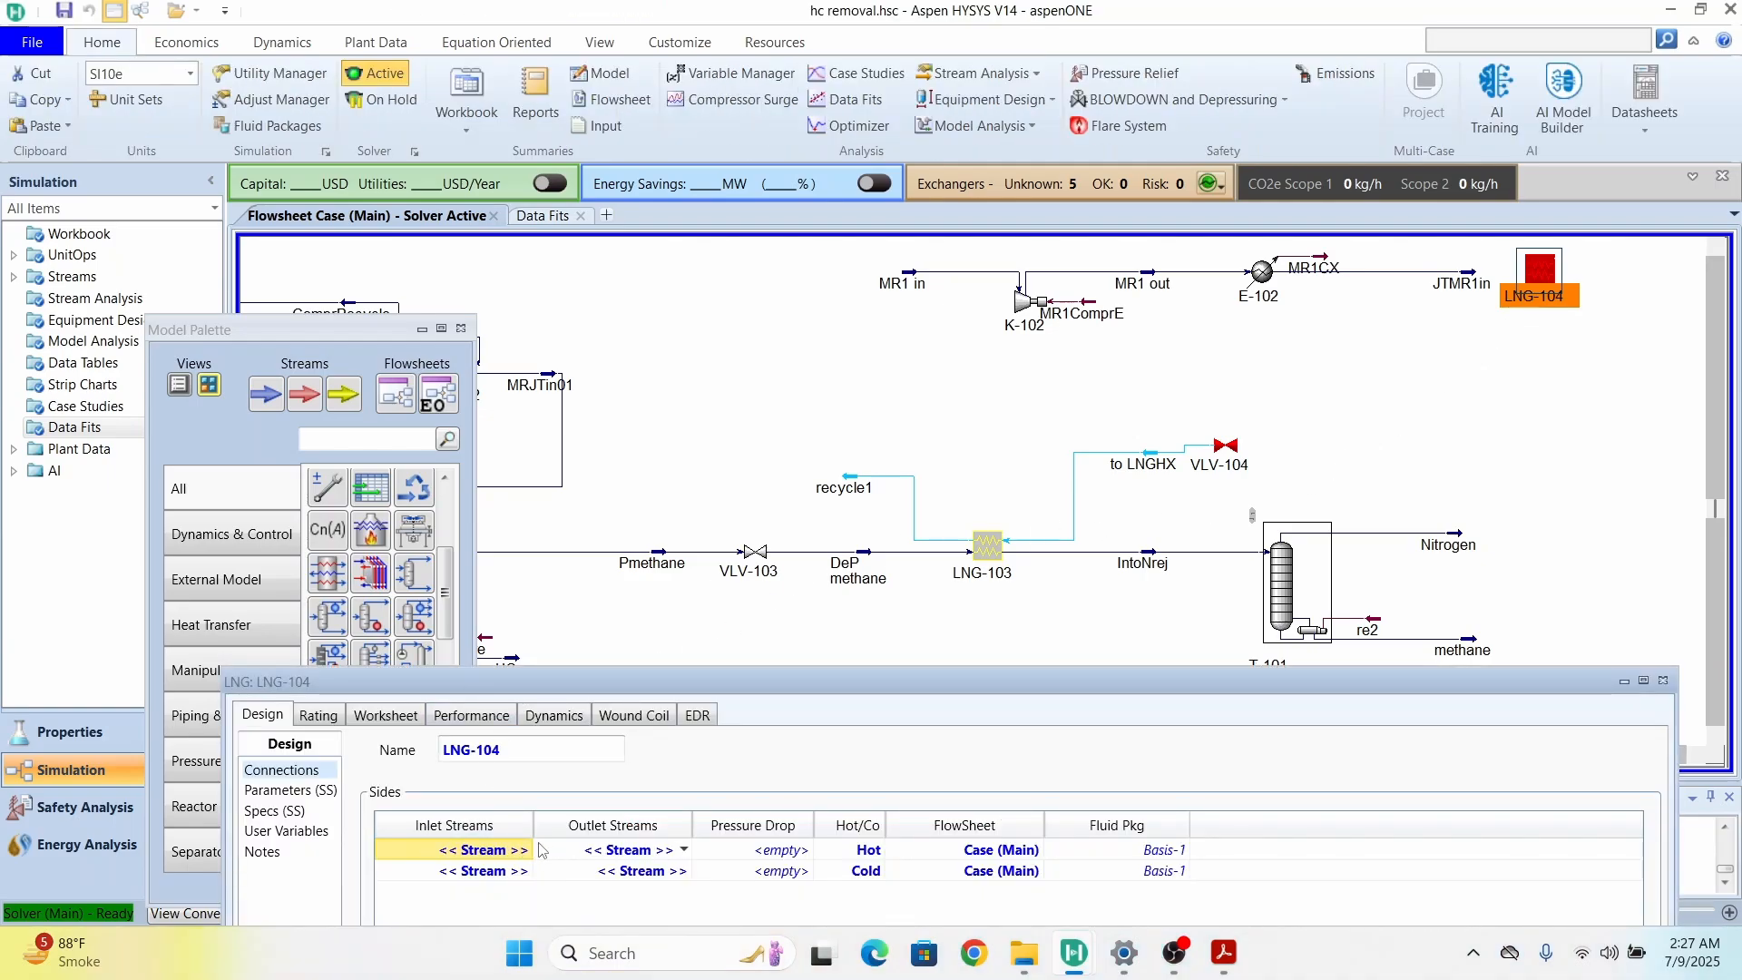
click(530, 849)
click(529, 850)
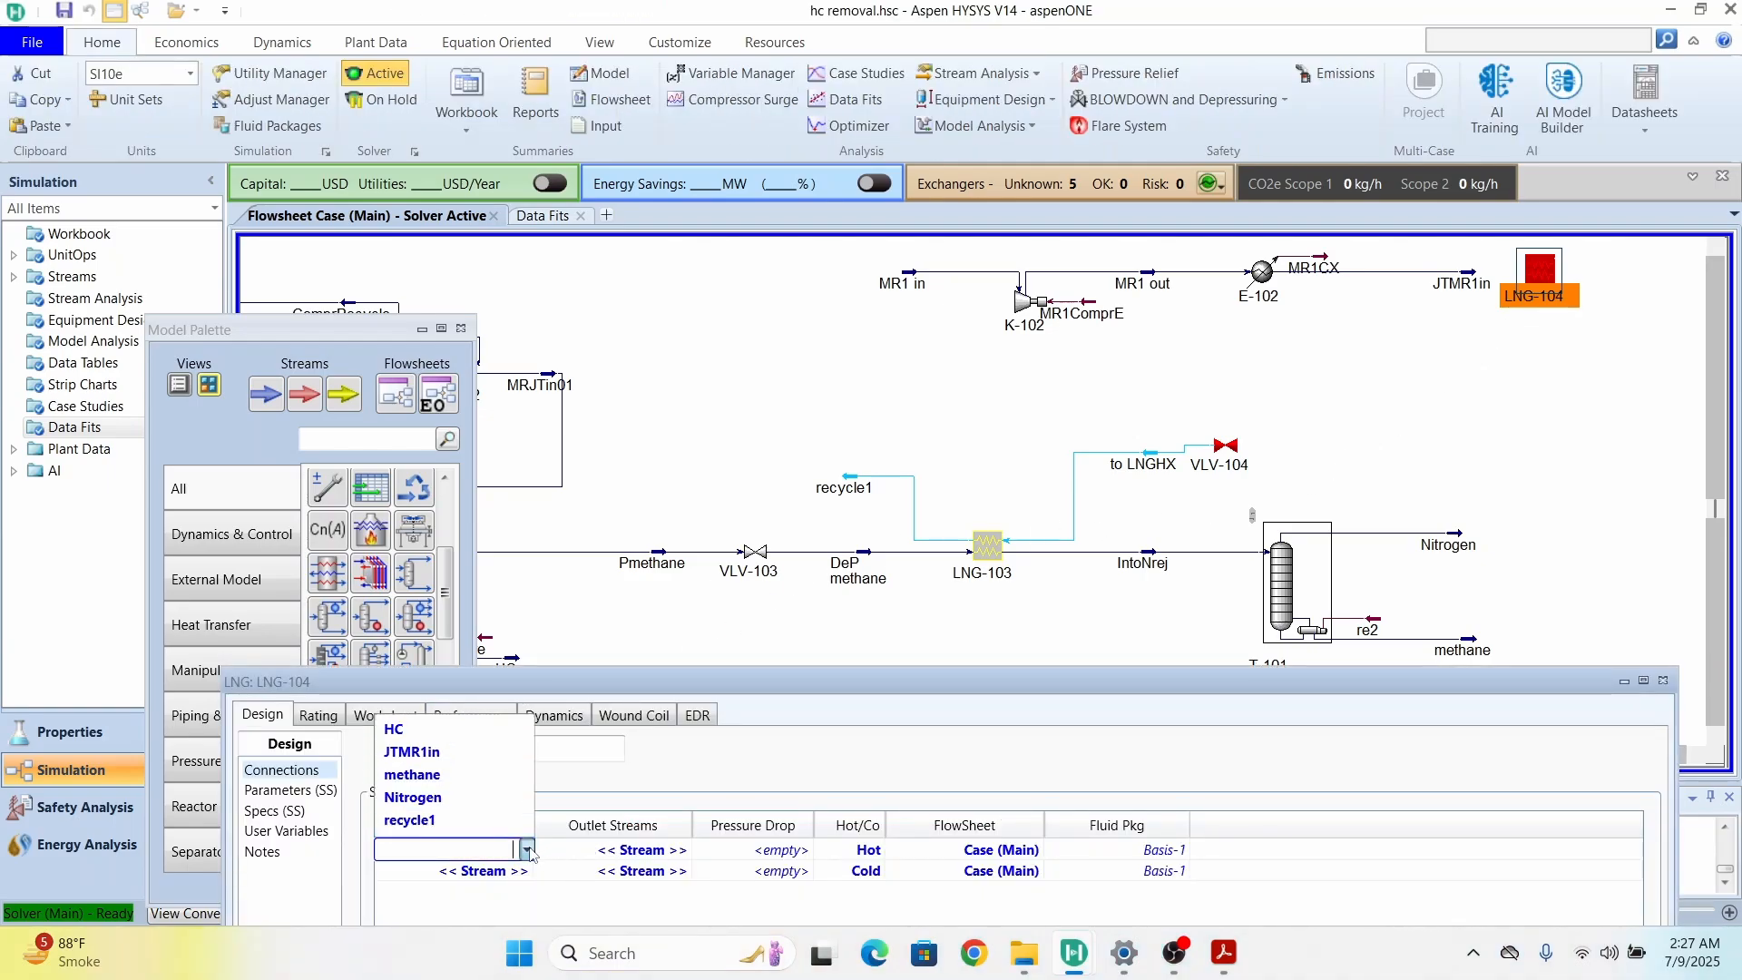
click(452, 753)
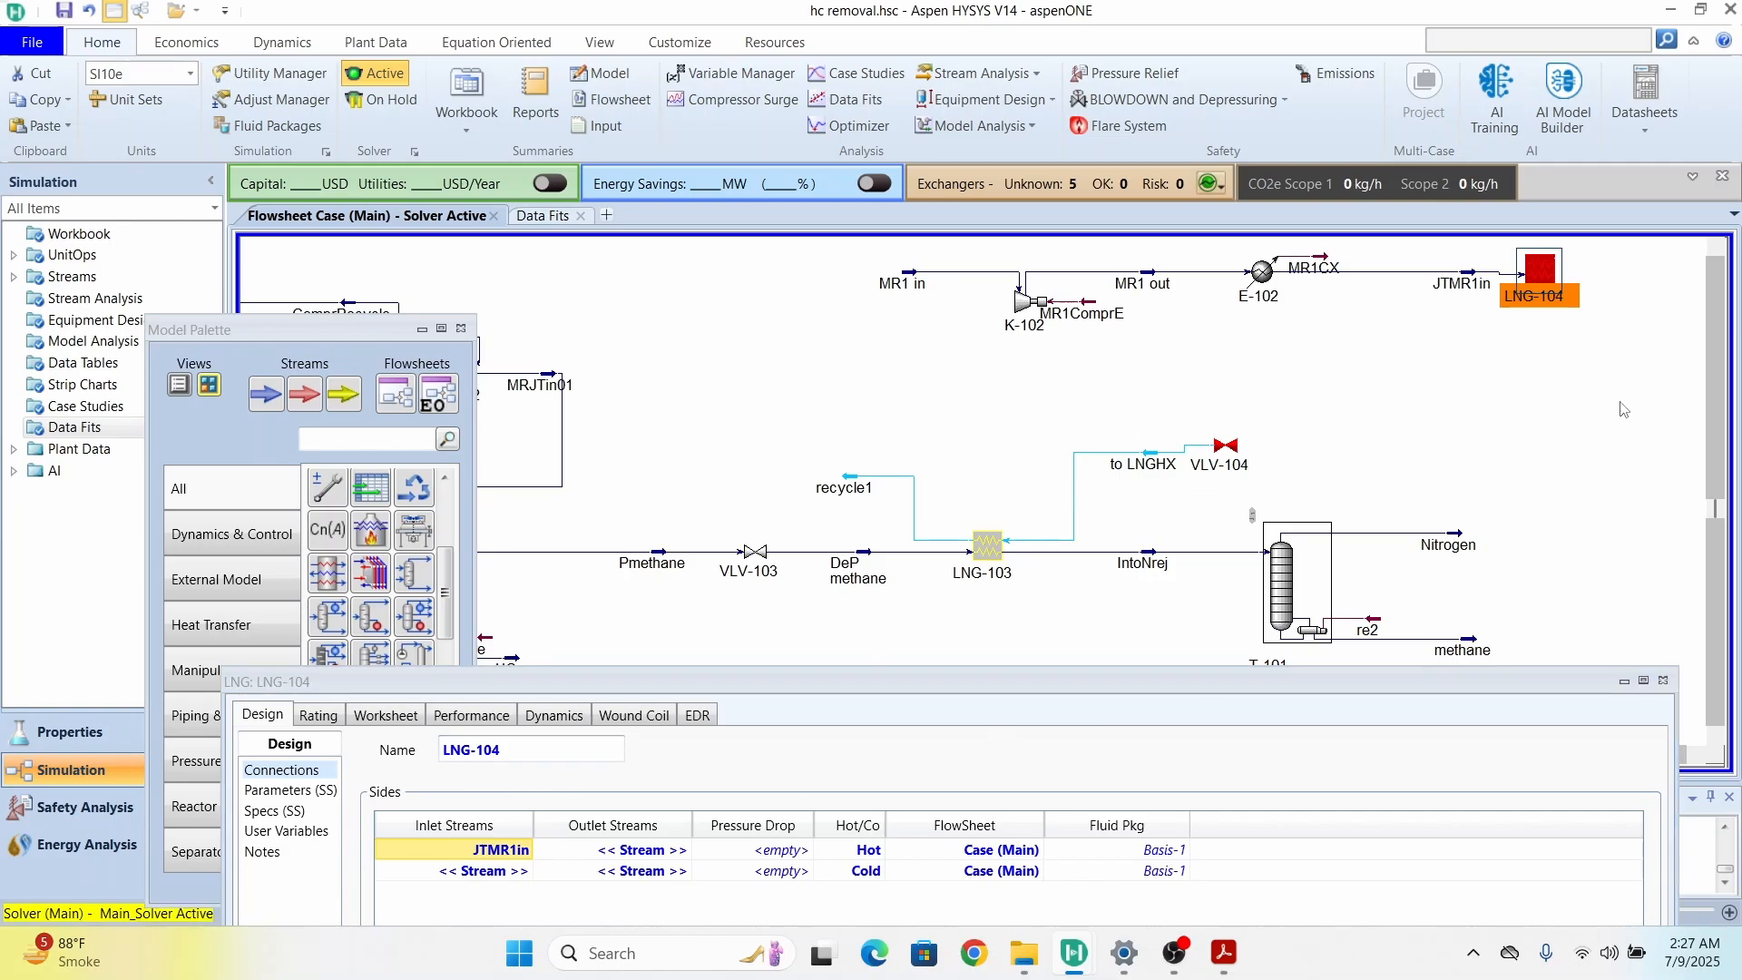
click(686, 850)
click(686, 850)
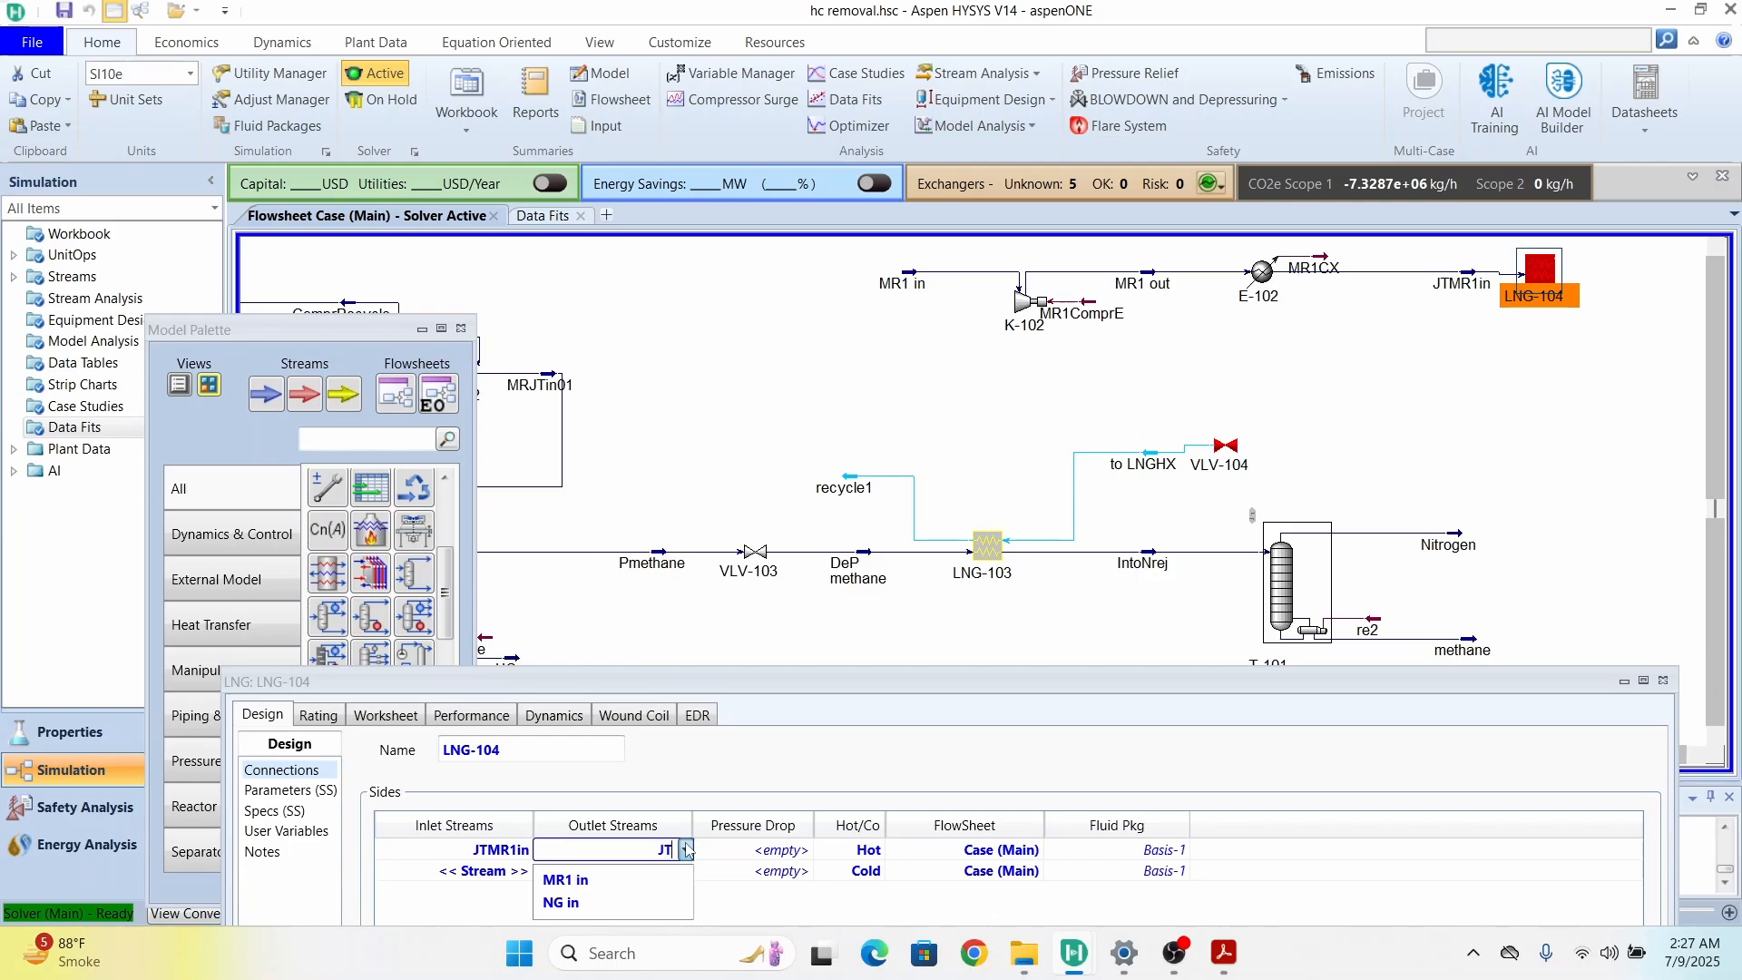
text(JTmr)
key(BackSpace)
key(BackSpace)
text(MR1in1)
key(Return)
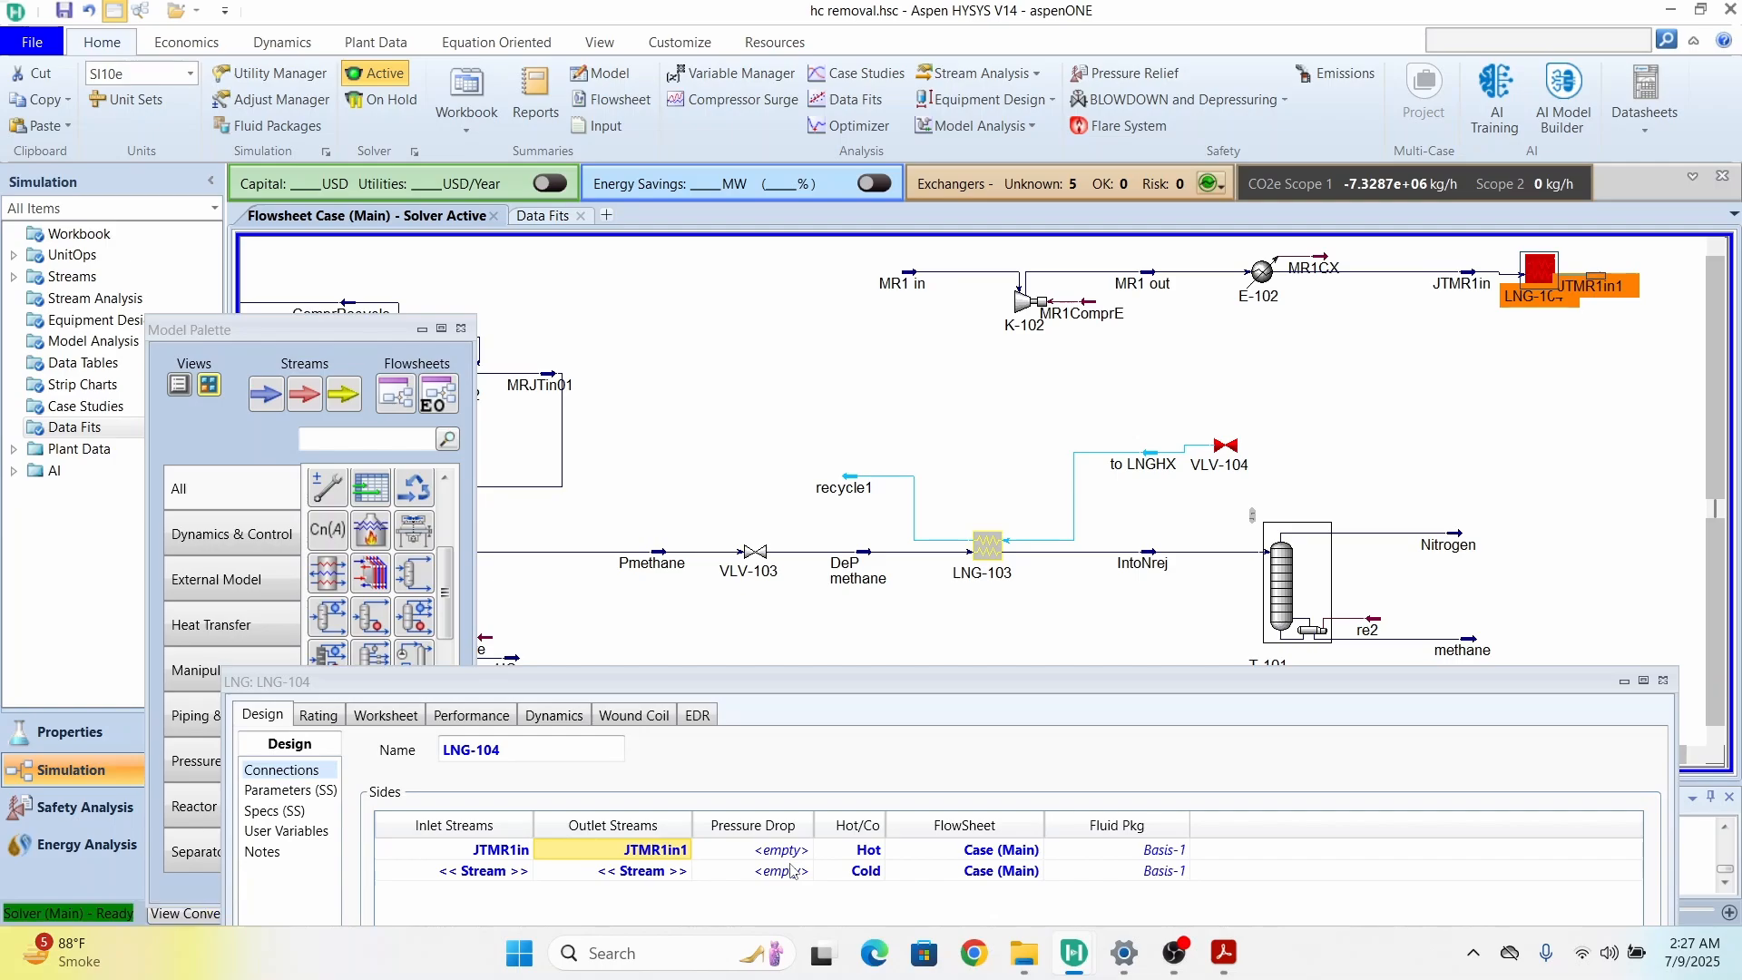
Step: Set the pressure drop of LNG-104's hot side to 0 kPa
click(786, 852)
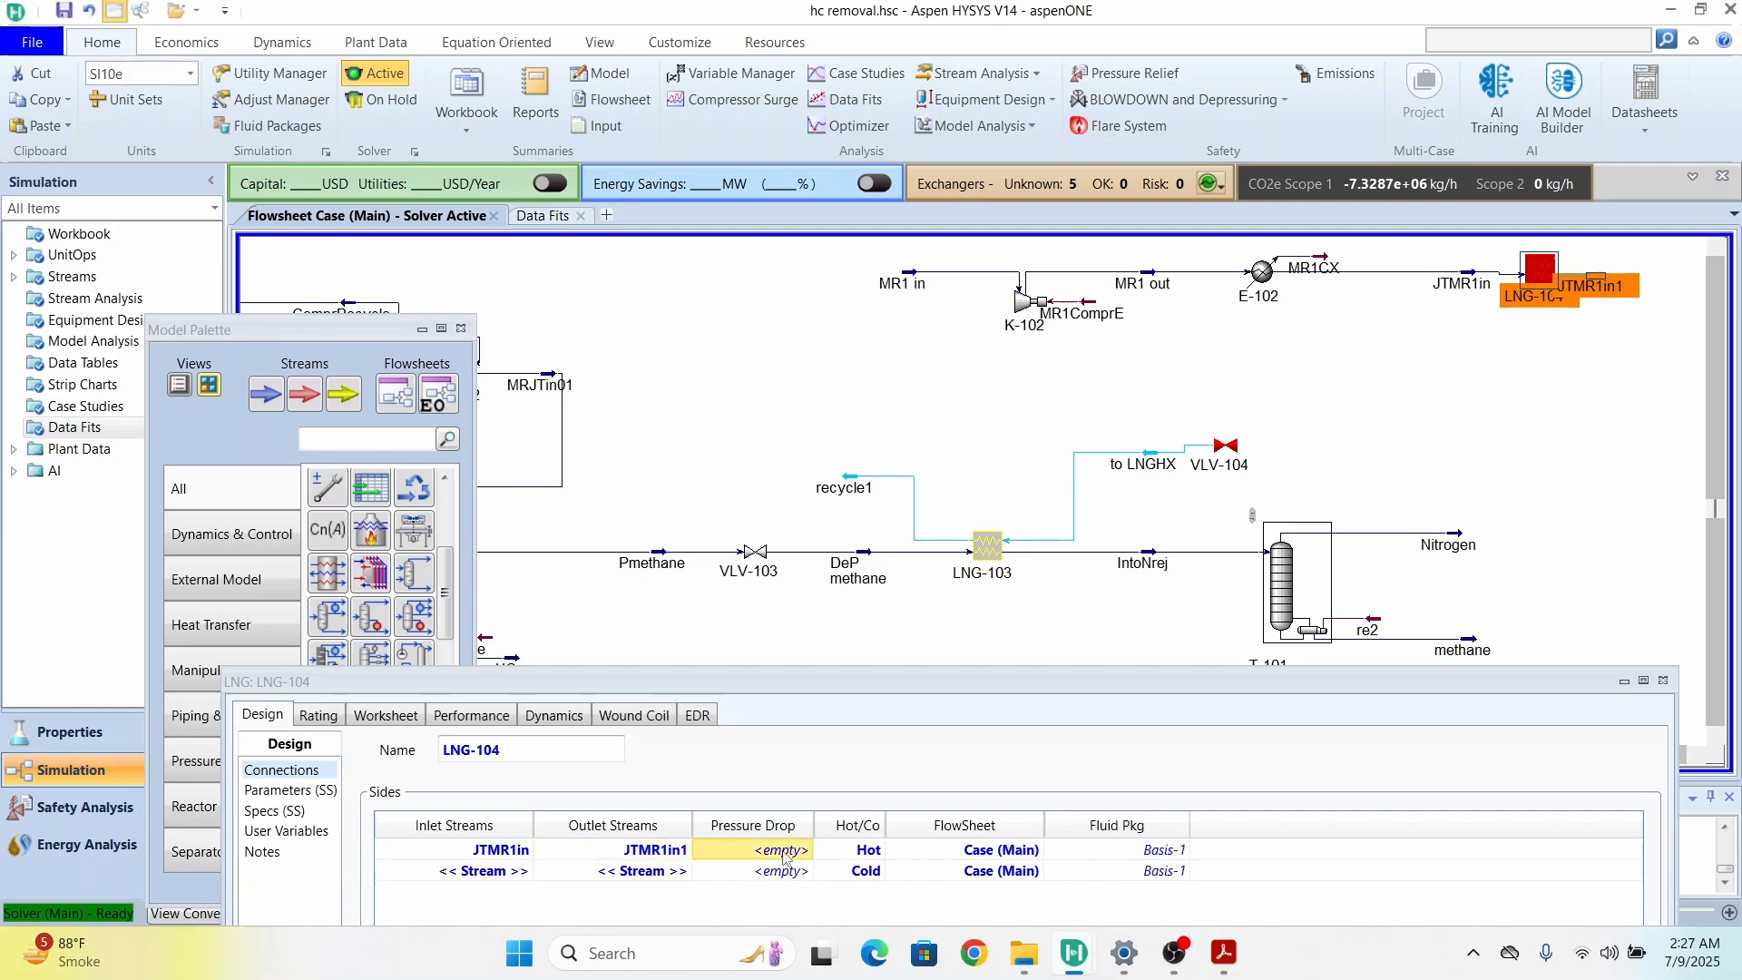
text(2)
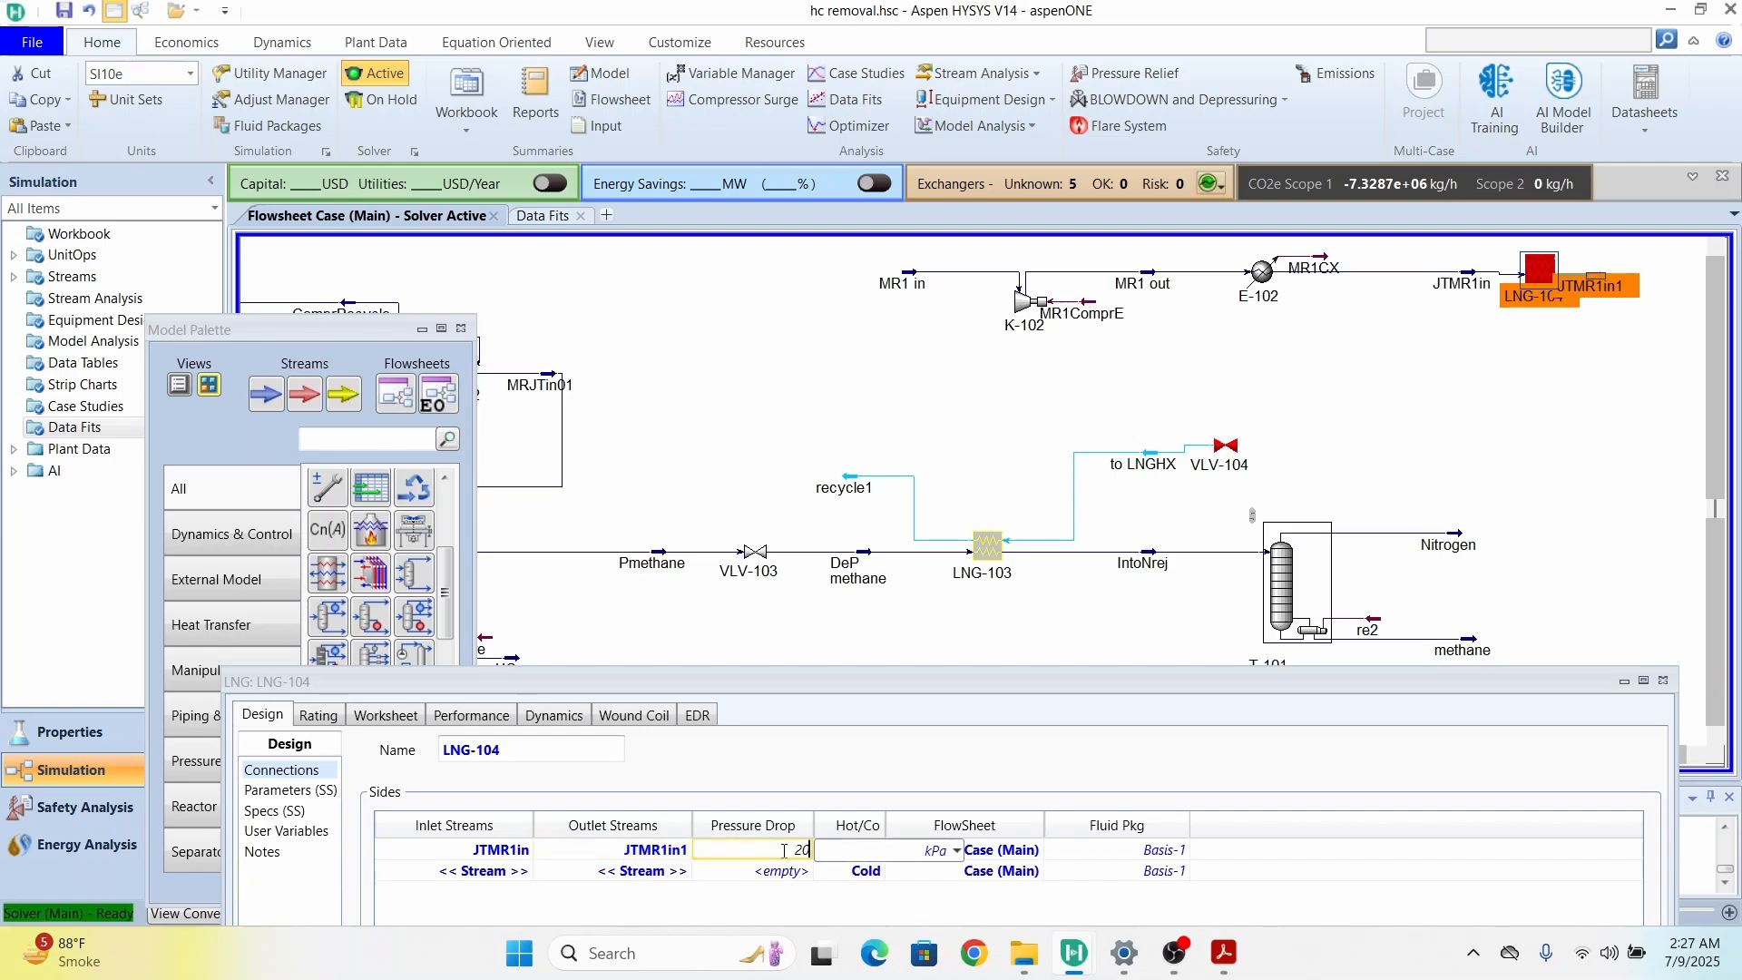
text(0)
key(Return)
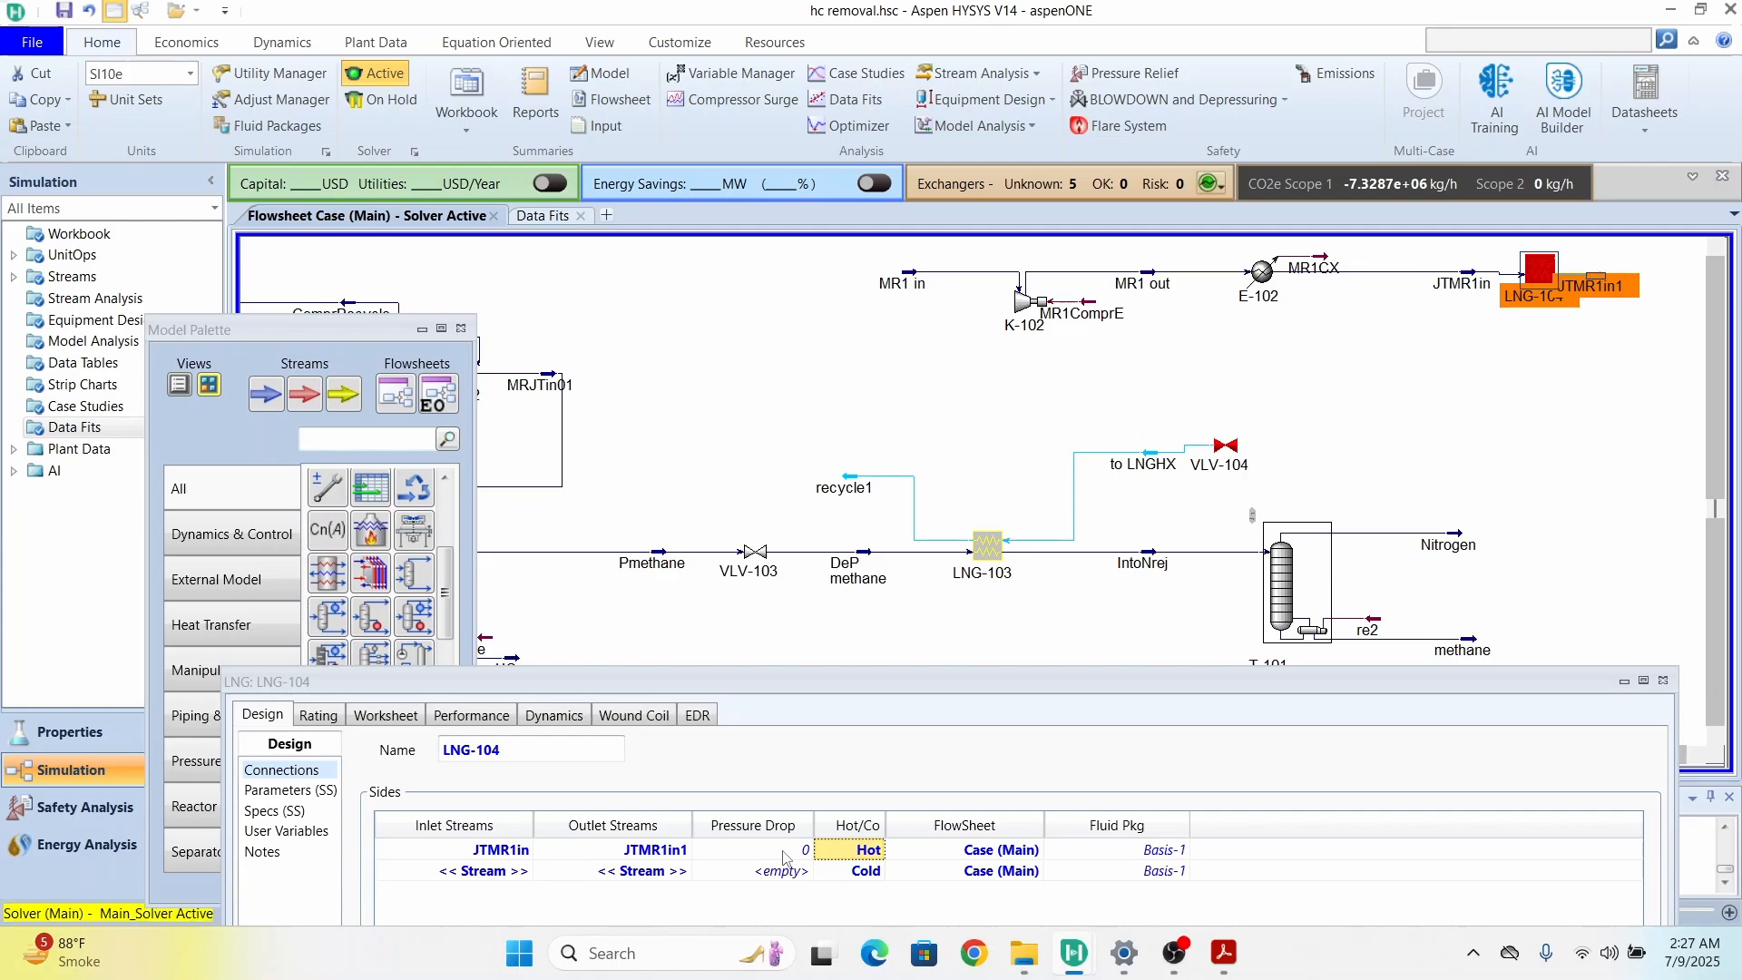
Step: Set the temperature of LNG-104's hot outlet stream JTMR1in1 to -100 C in the exchanger worksheet
drag(1327, 683, 1322, 467)
click(390, 499)
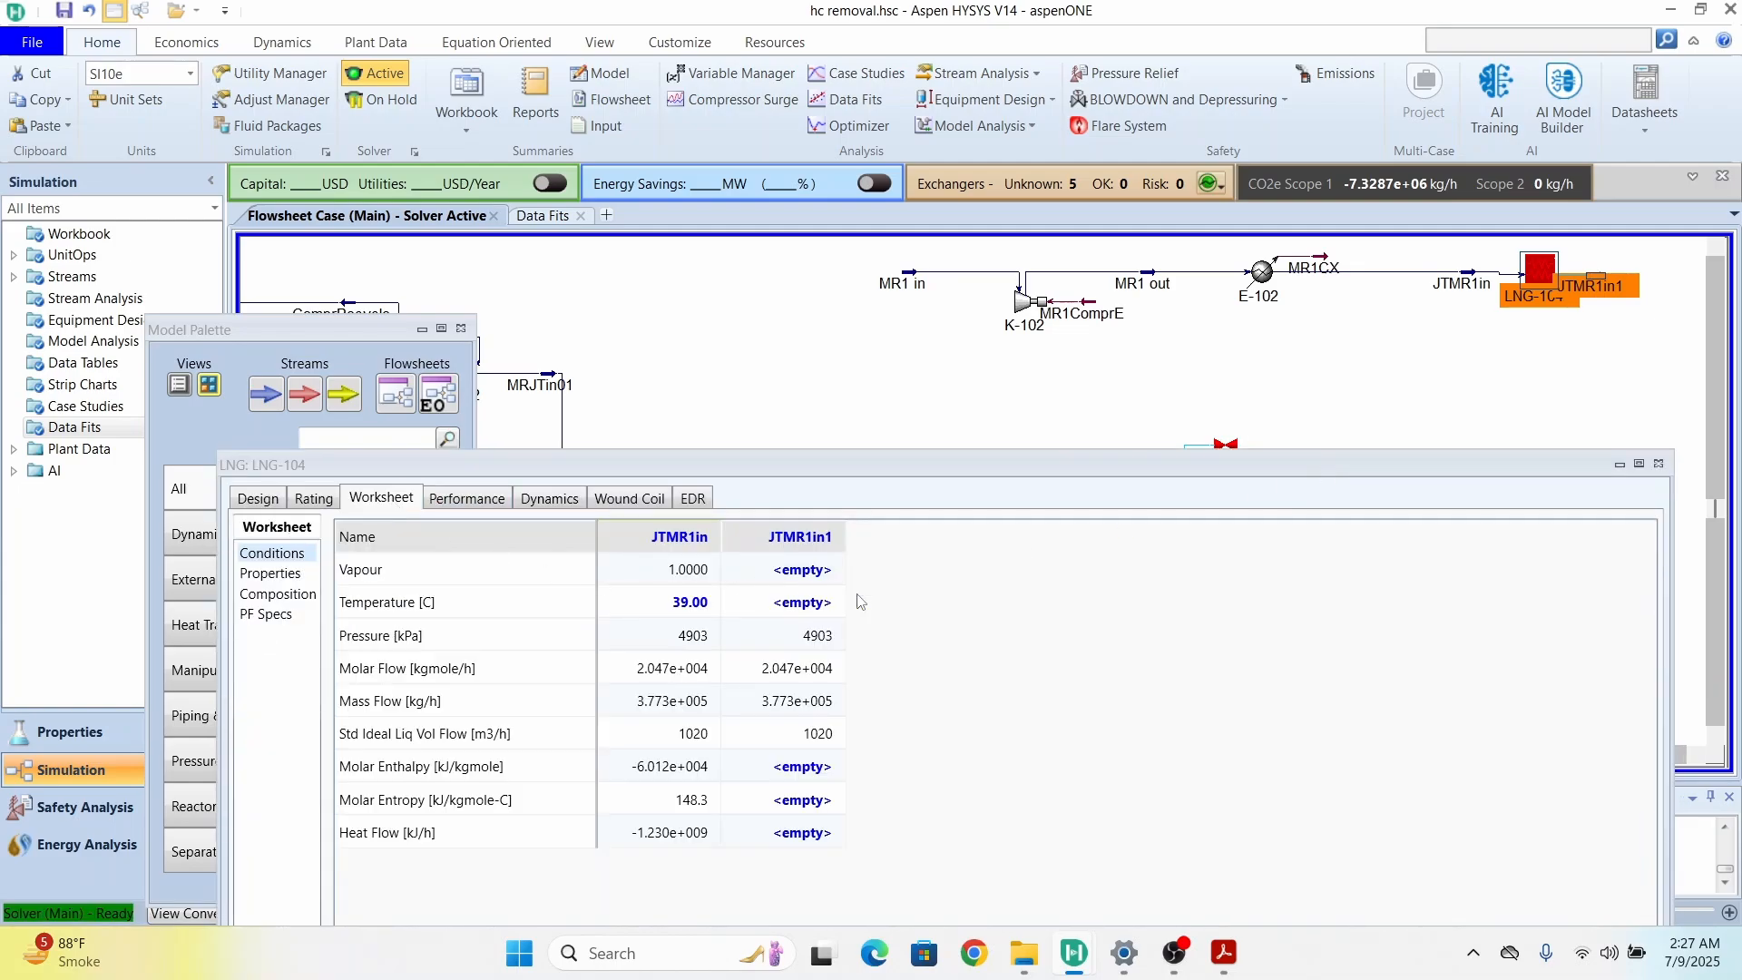
click(808, 606)
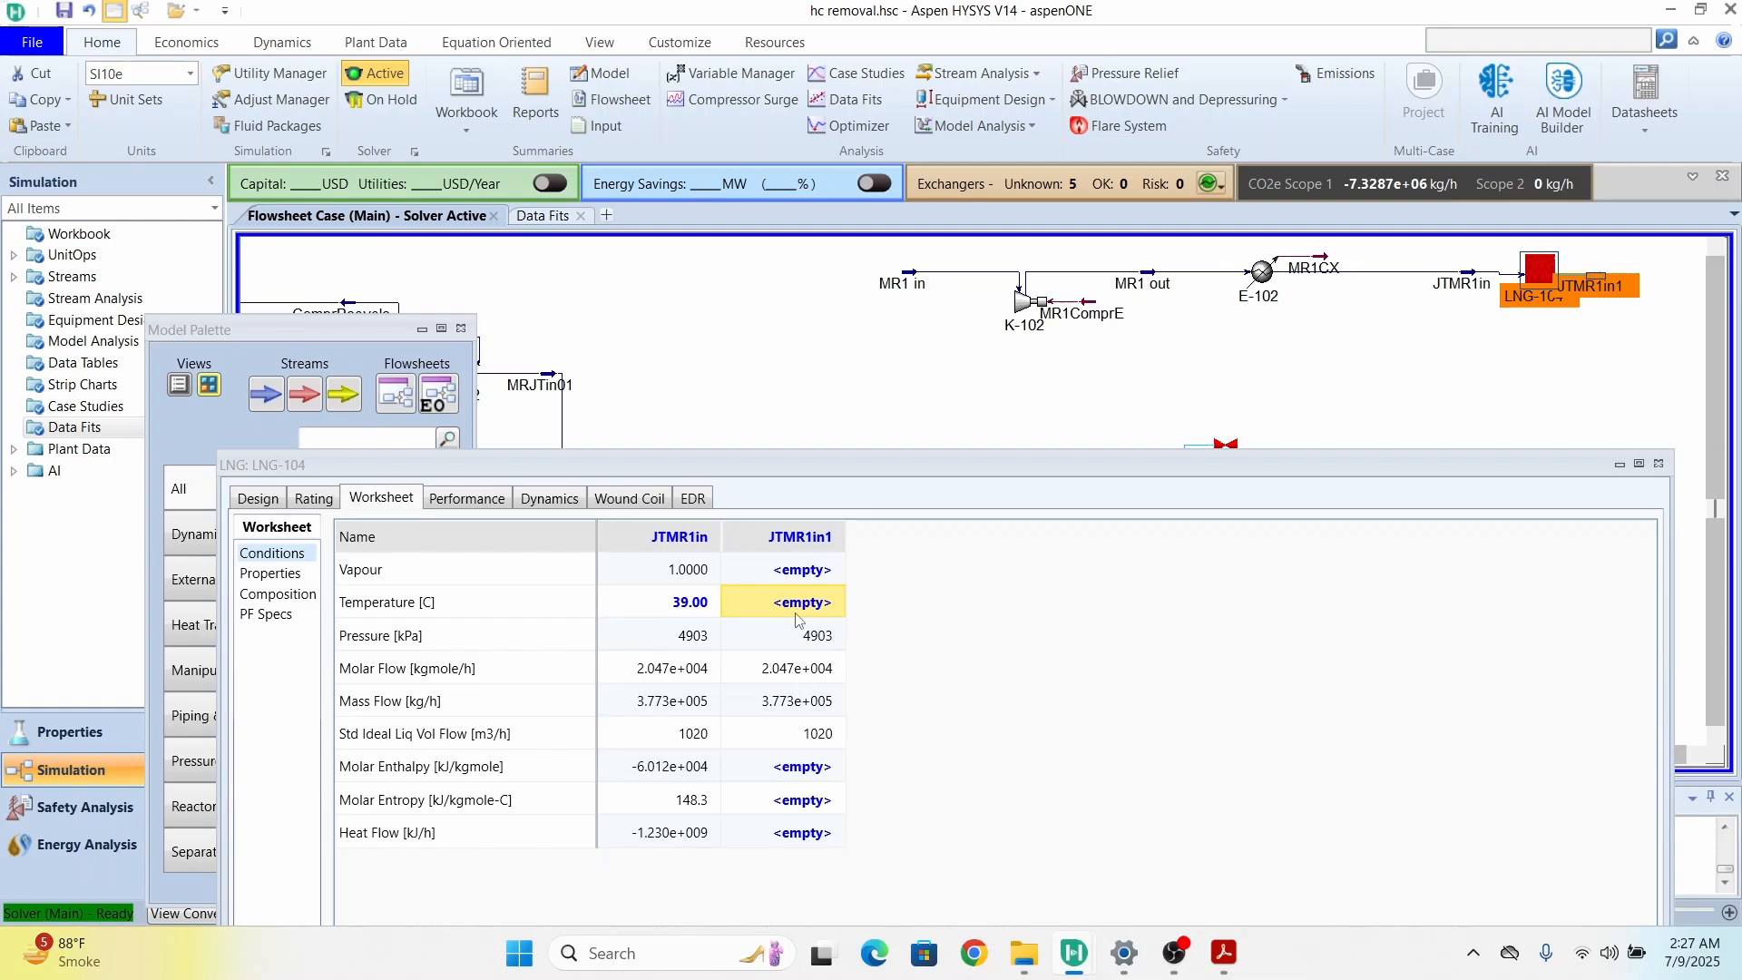
text(-100)
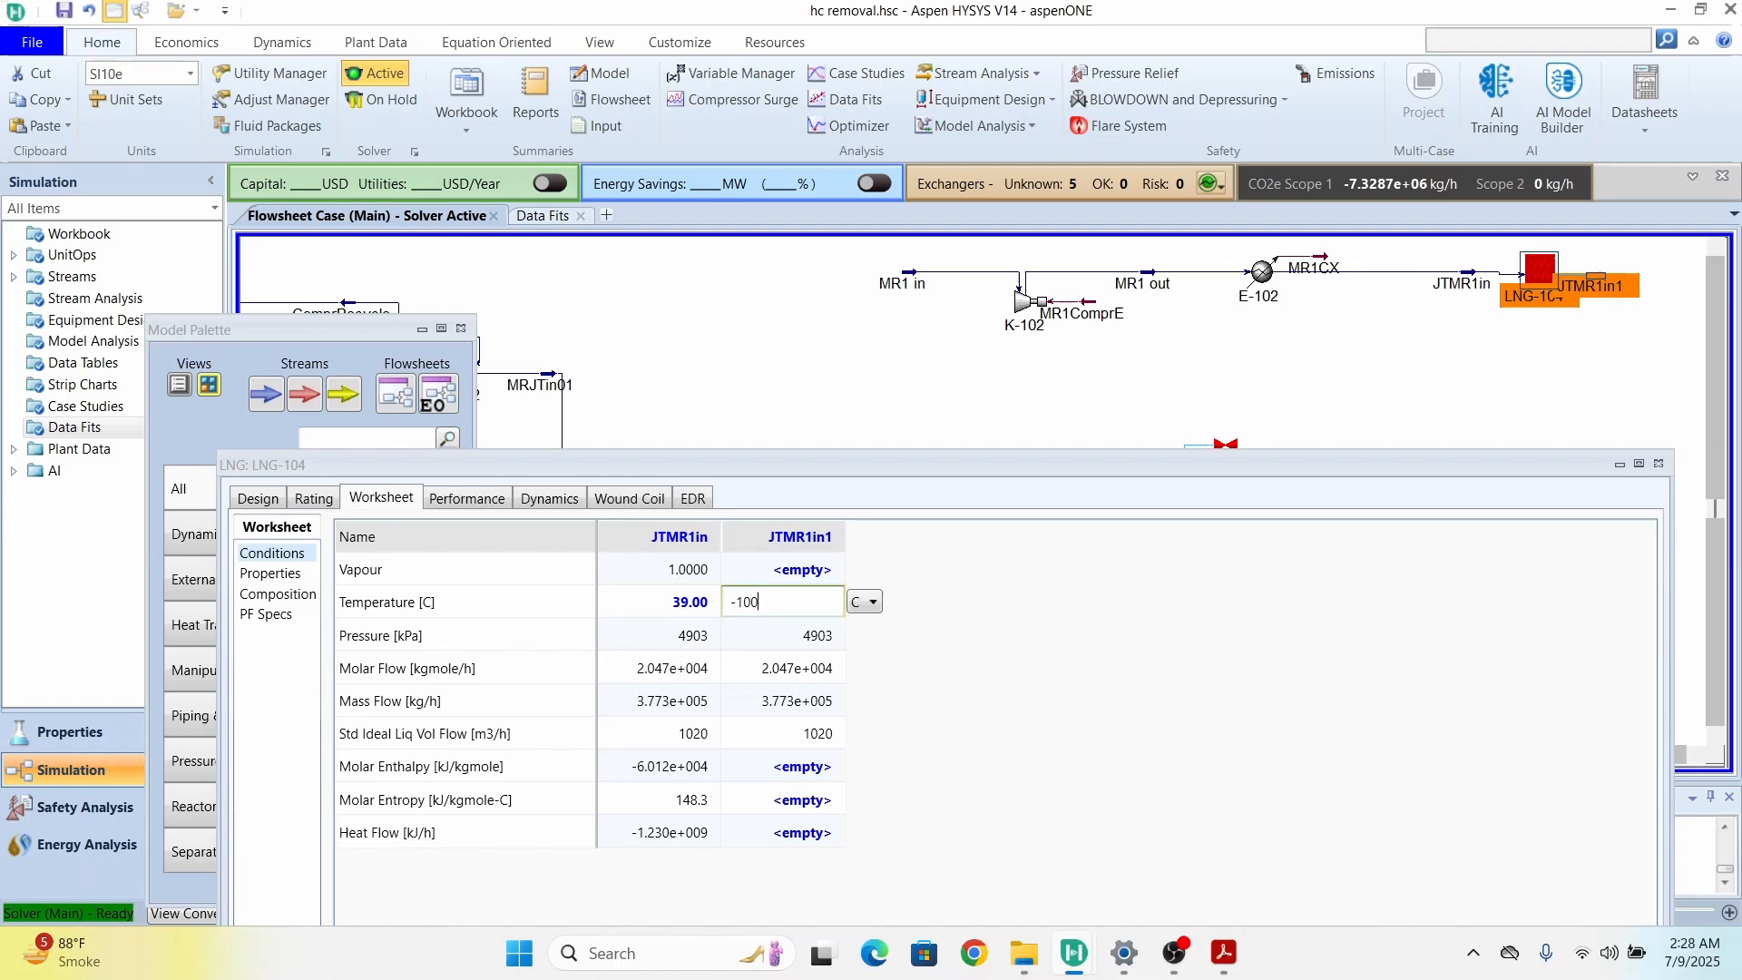
key(Return)
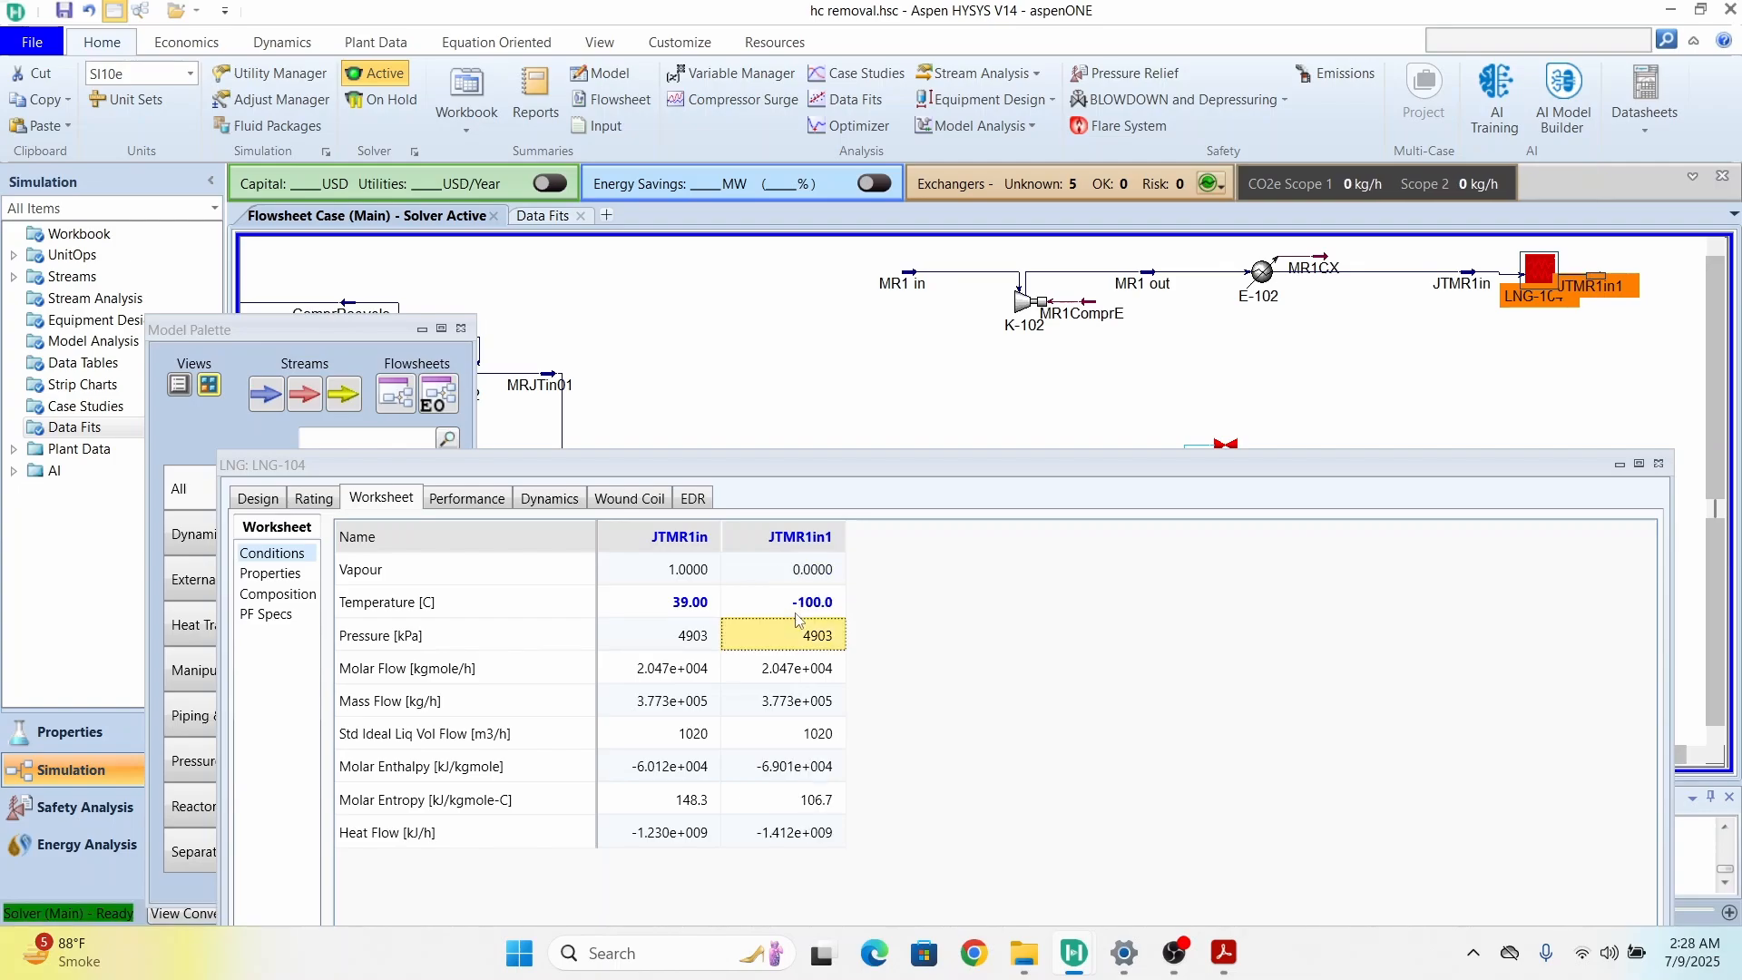
click(1659, 464)
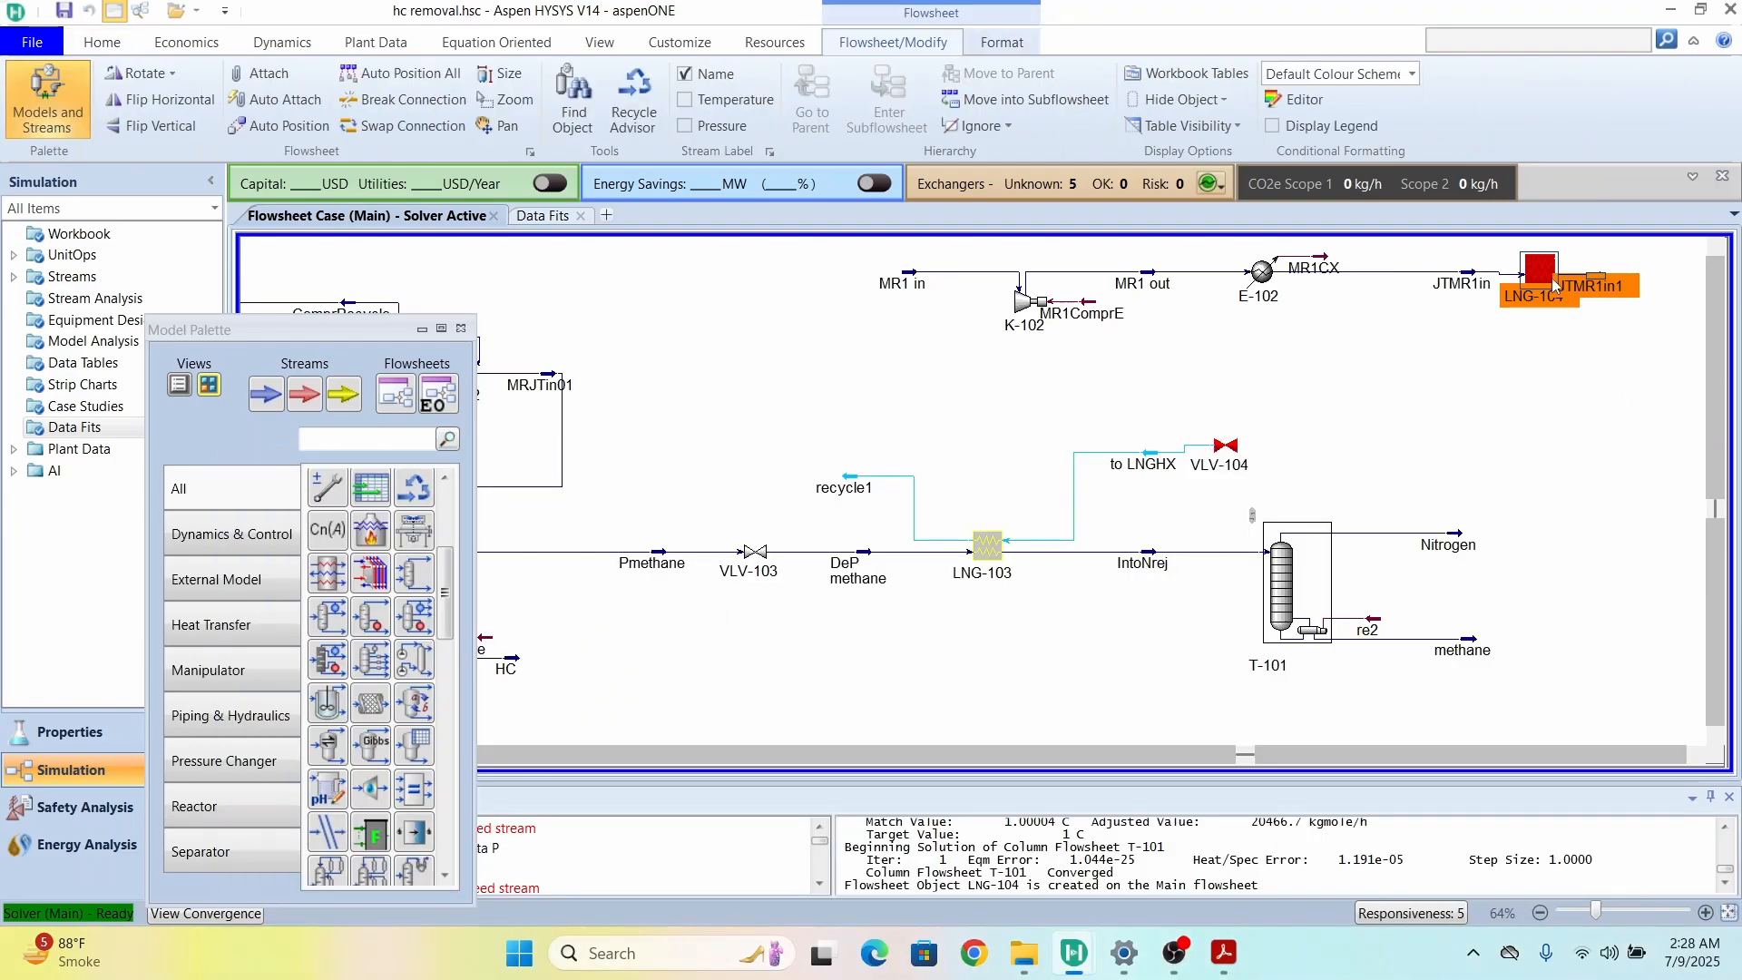
Step: Move stream JTMR1in1 below and slightly to the right of exchanger LNG-104 on the flowsheet
click(1604, 277)
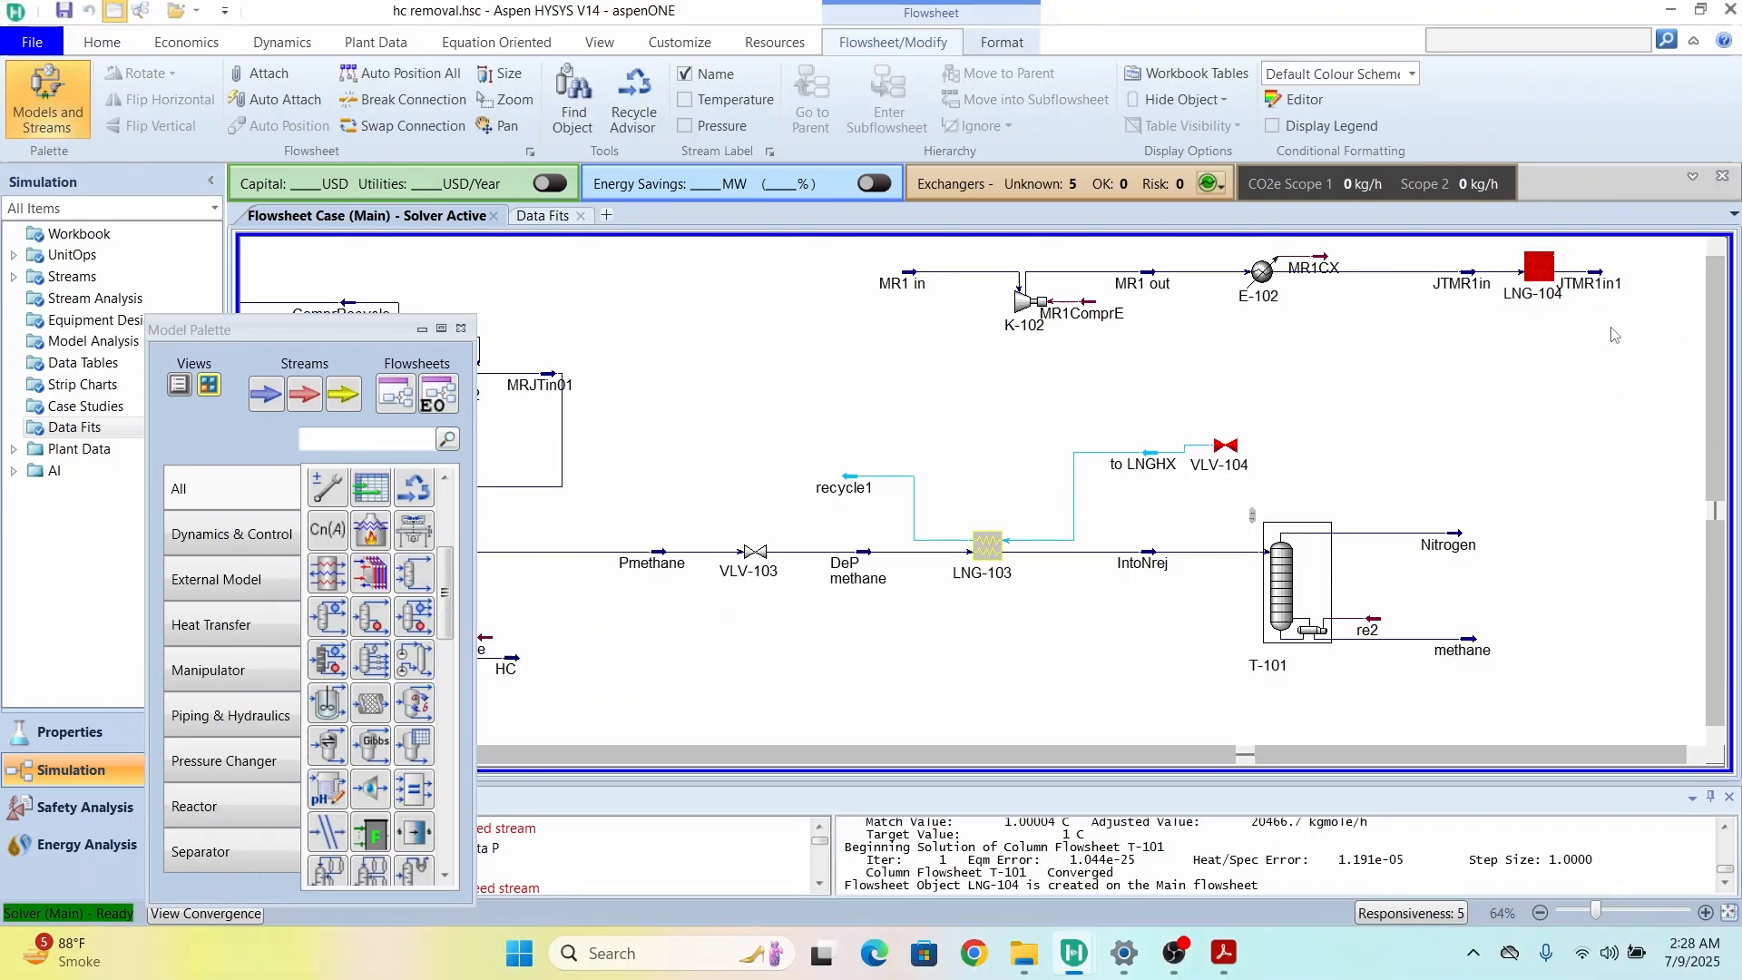
click(1604, 276)
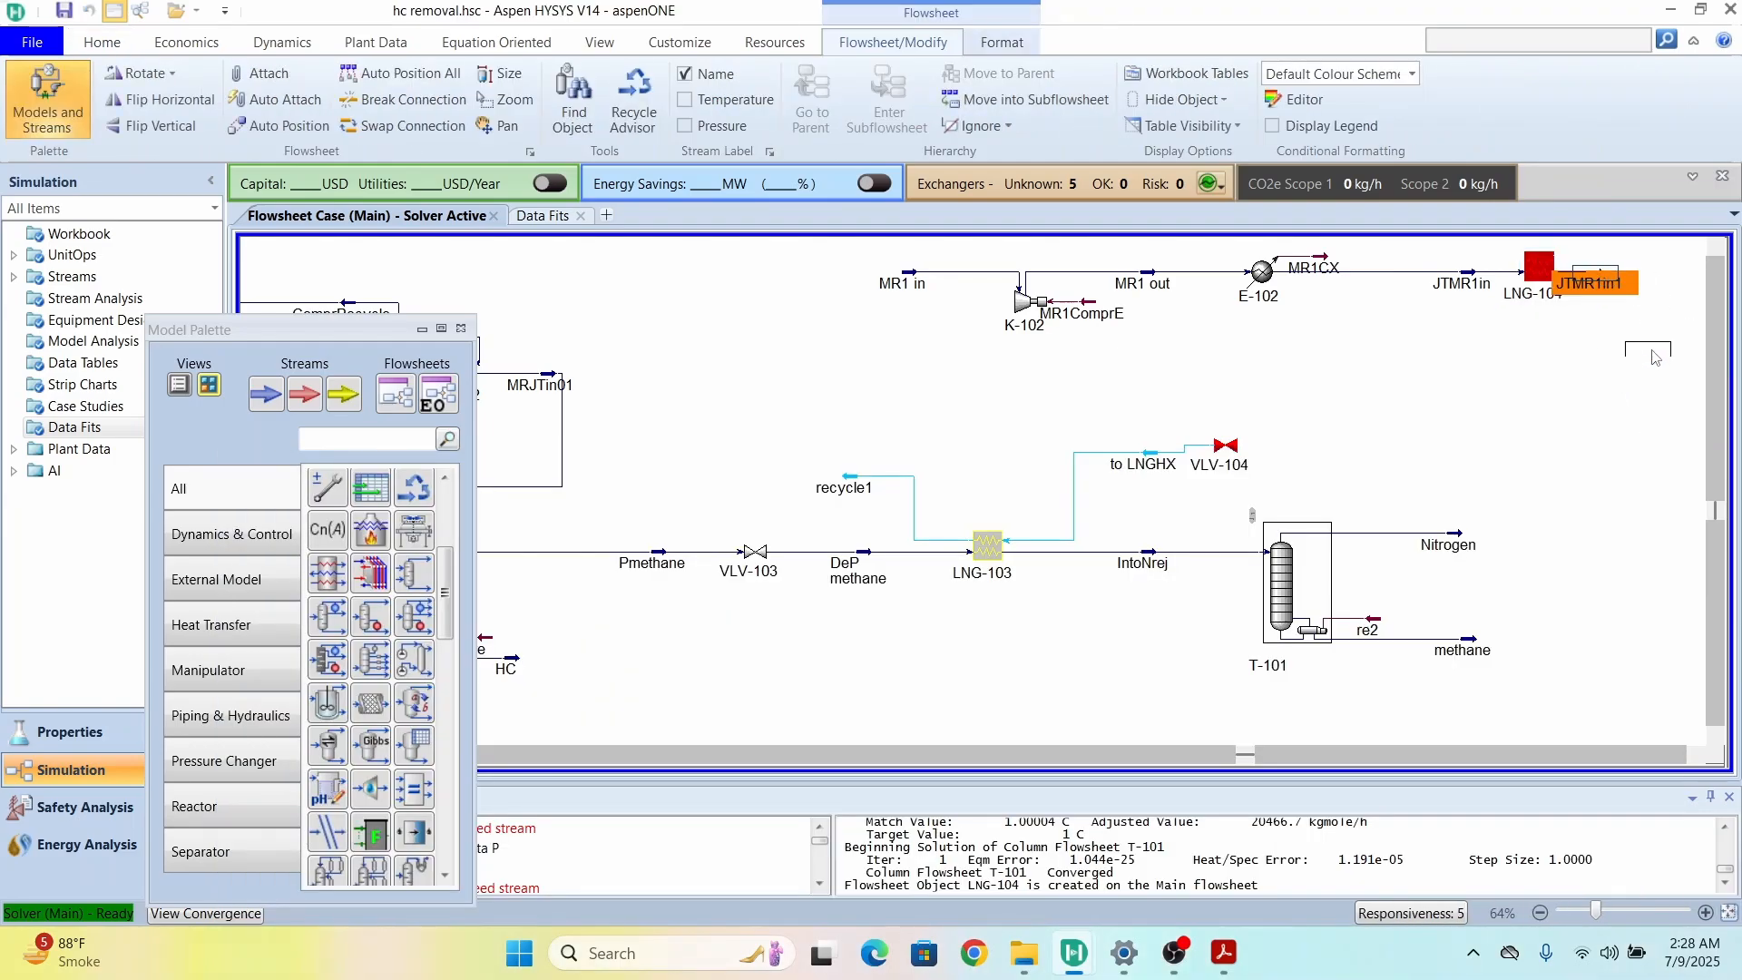
drag(1655, 357, 1640, 391)
Step: Connect JTMR1in1 as the inlet stream of valve VLV-104
double_click(1235, 451)
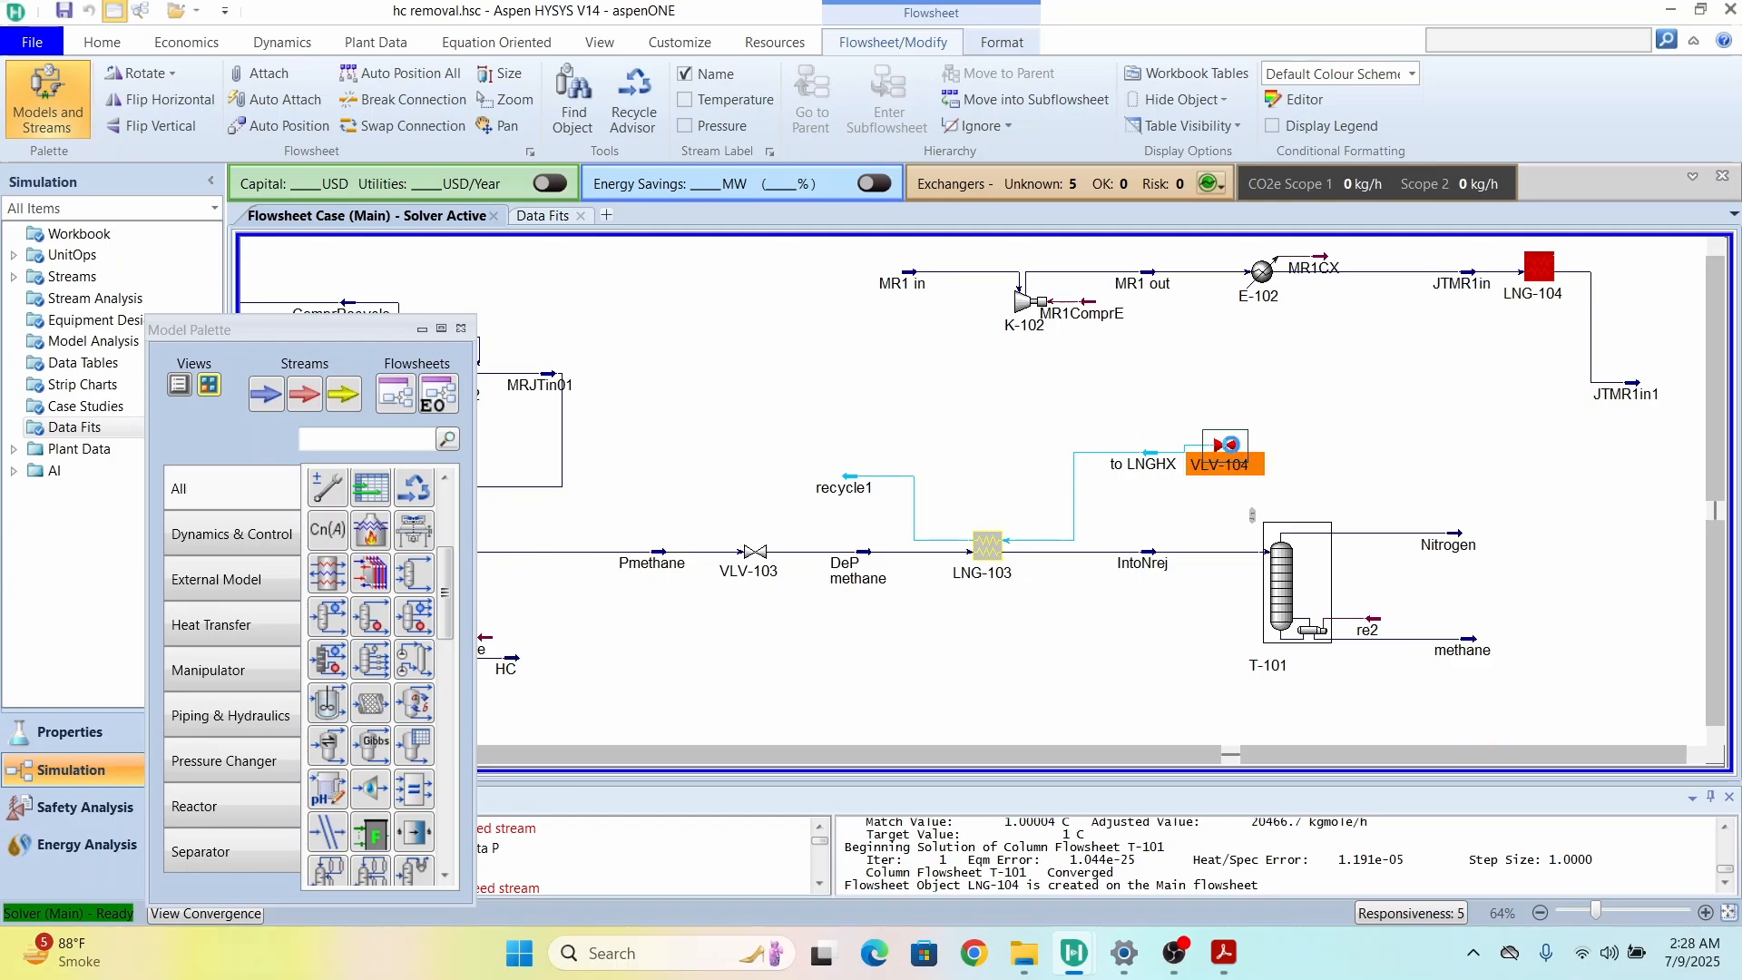
click(604, 653)
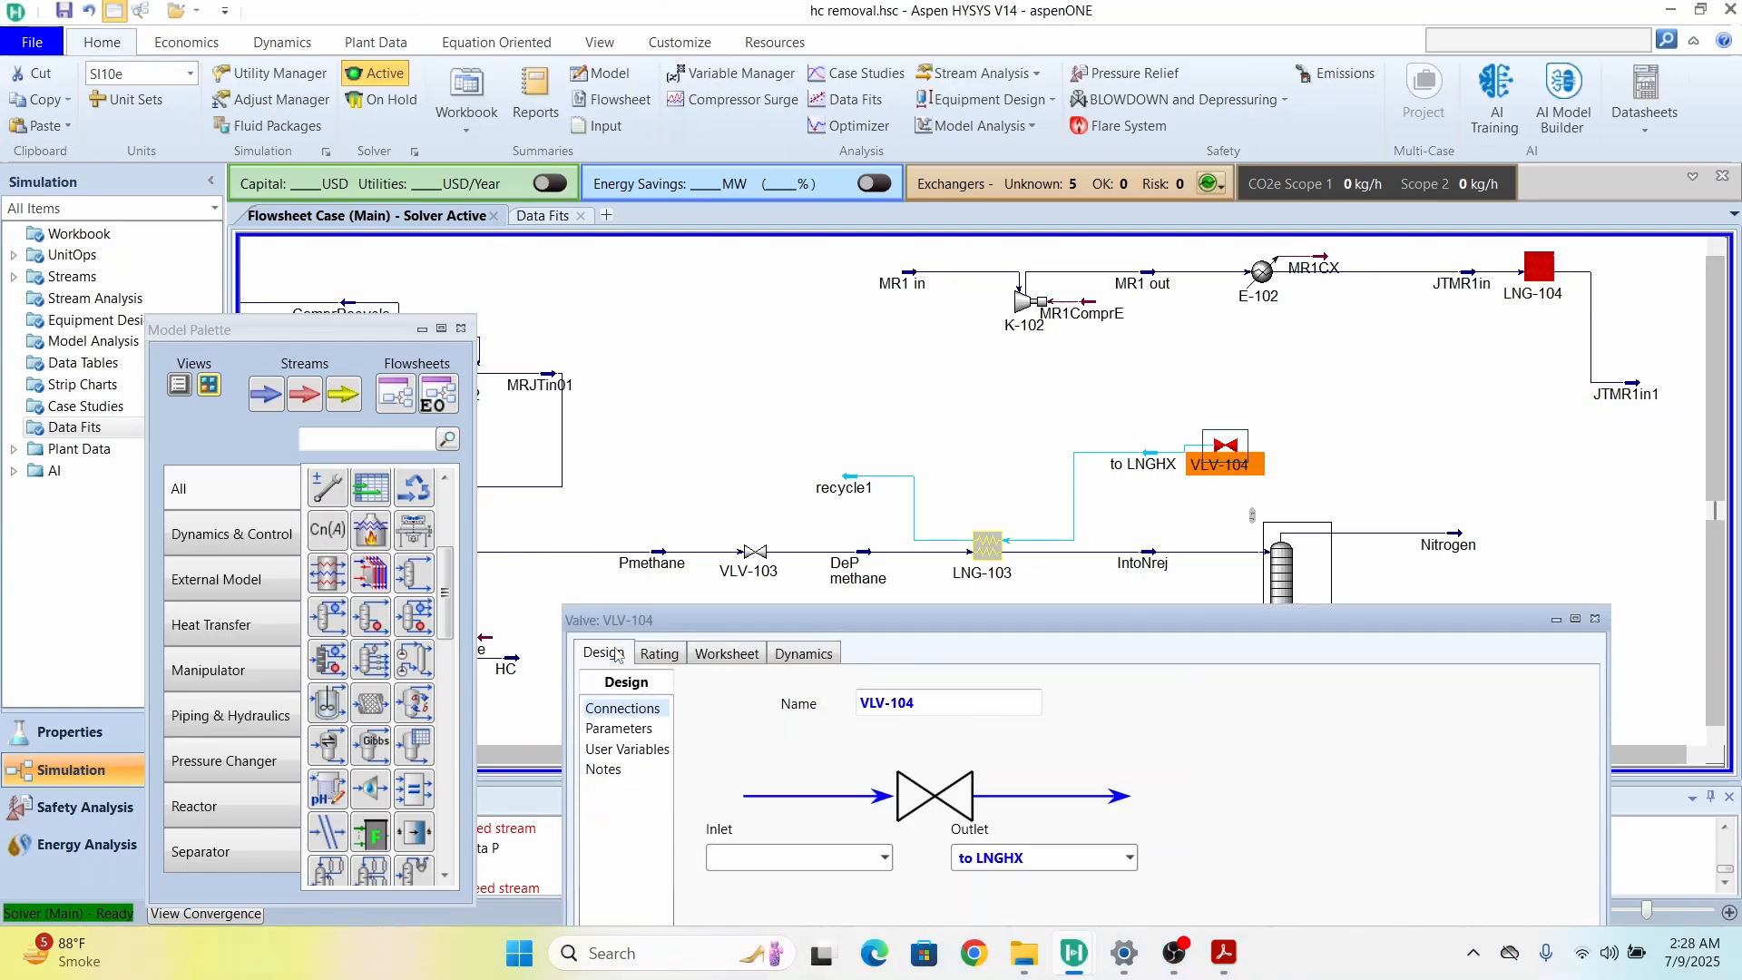
click(885, 857)
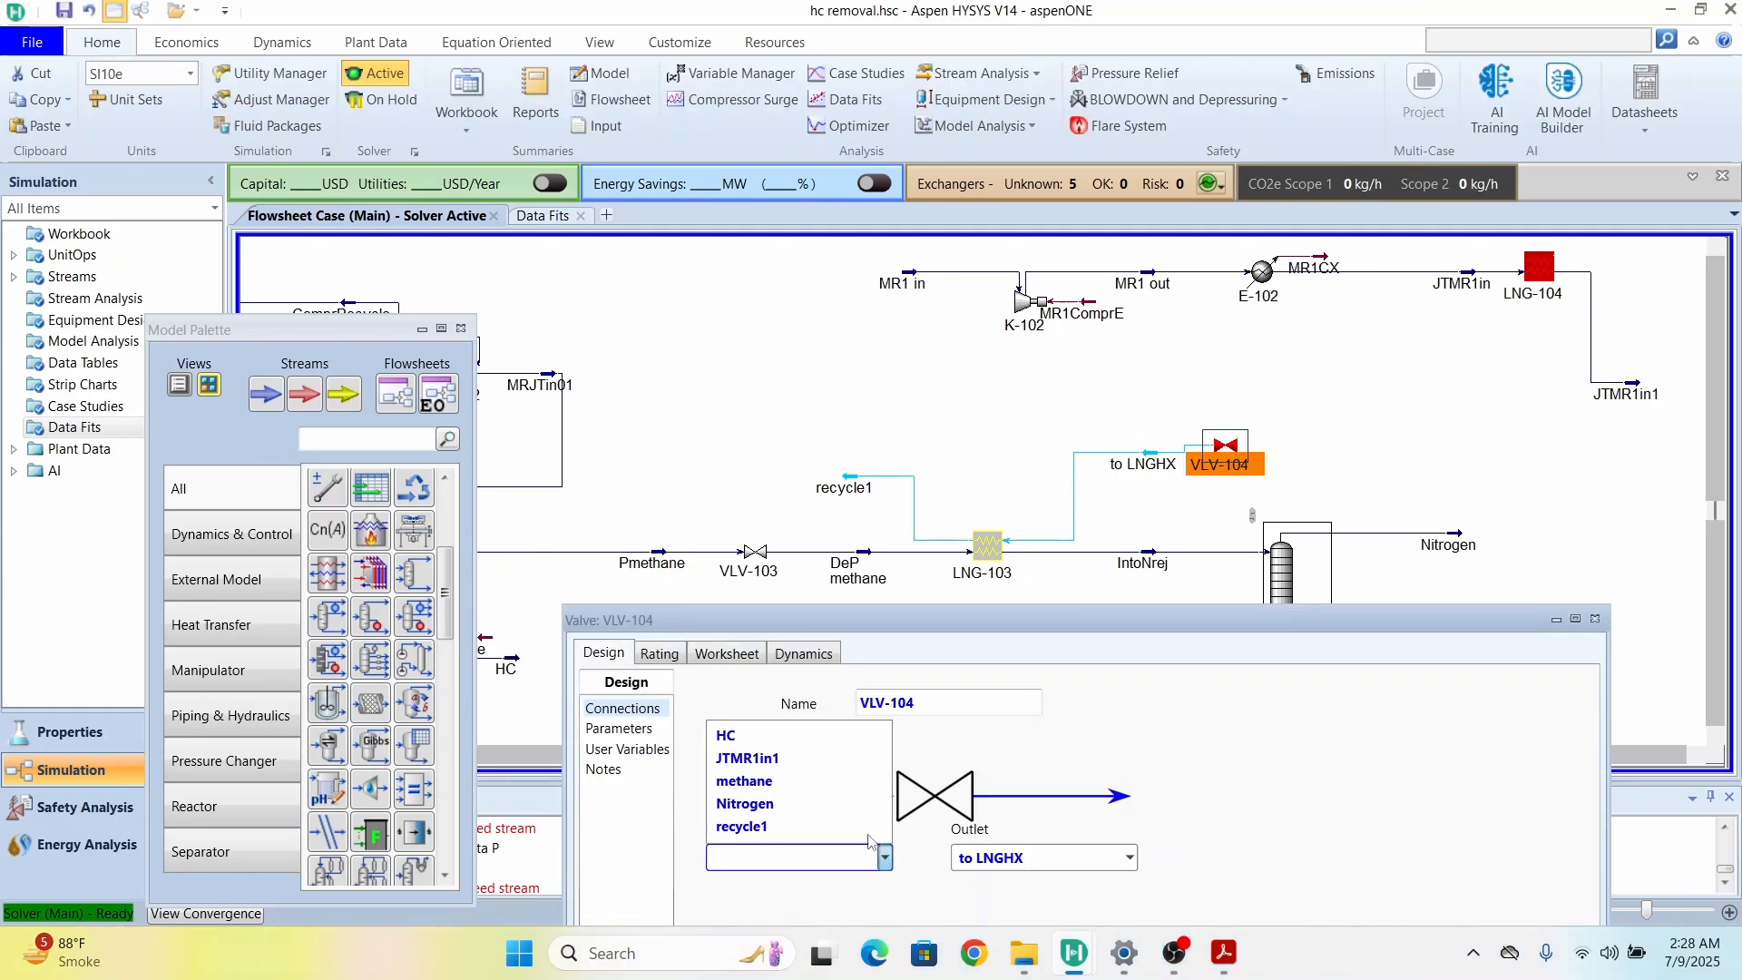
click(747, 757)
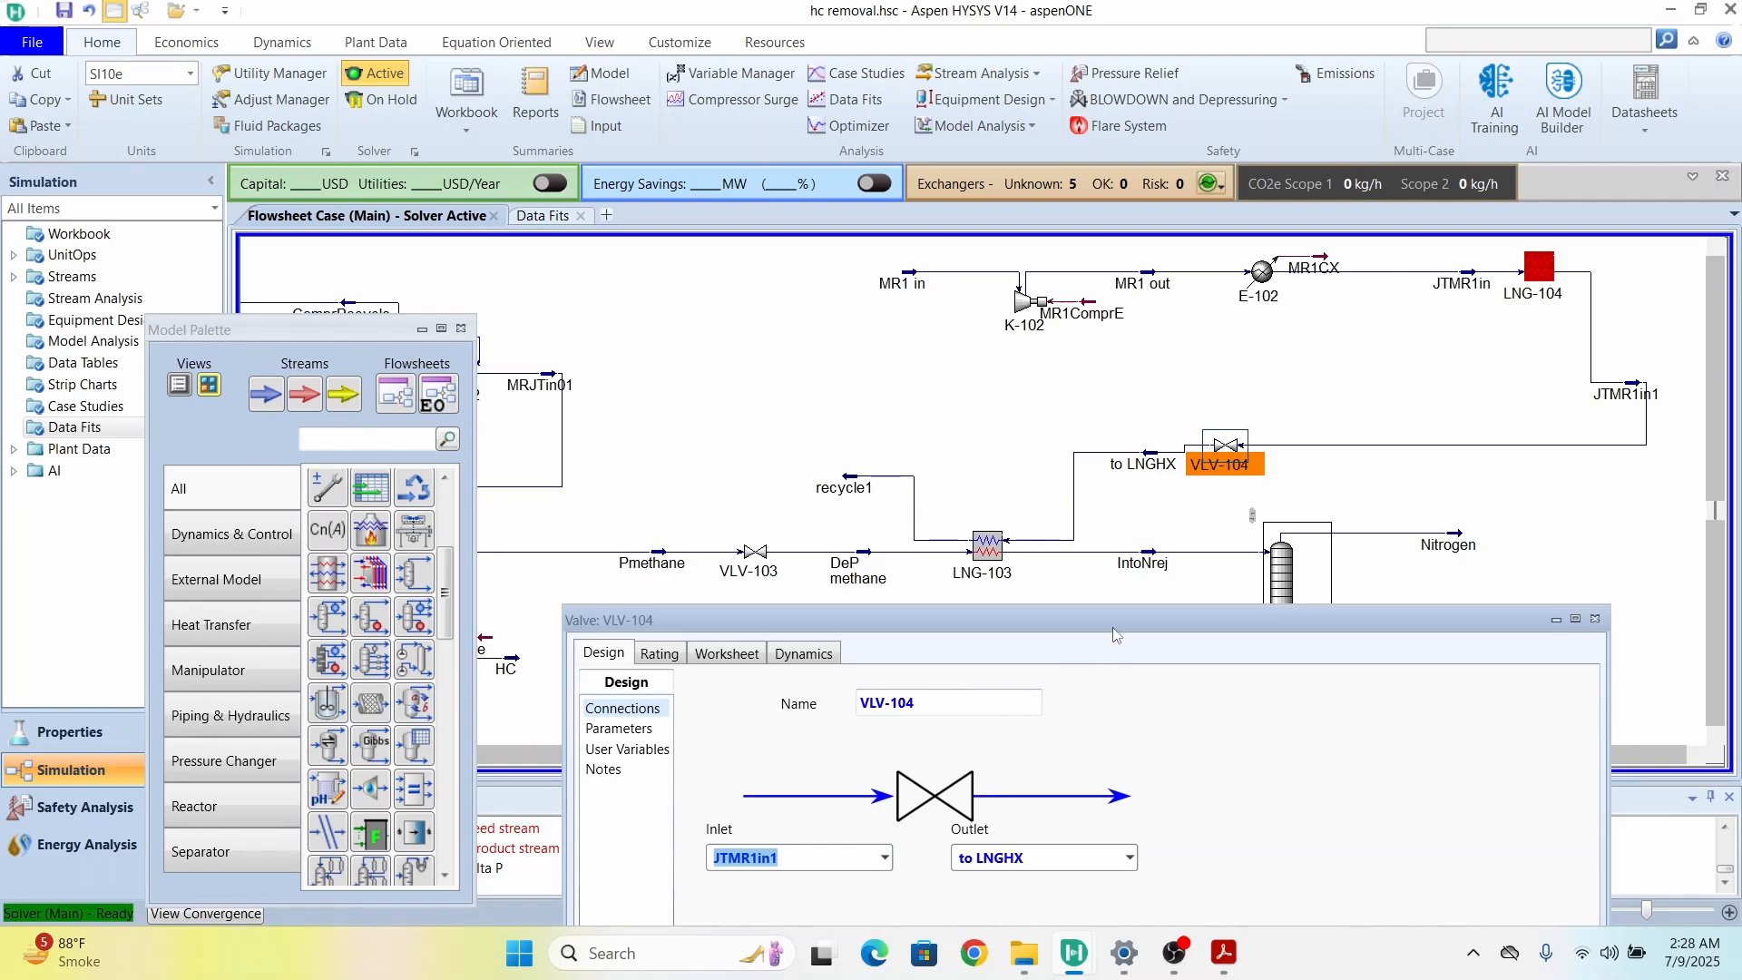
drag(1116, 609, 1118, 615)
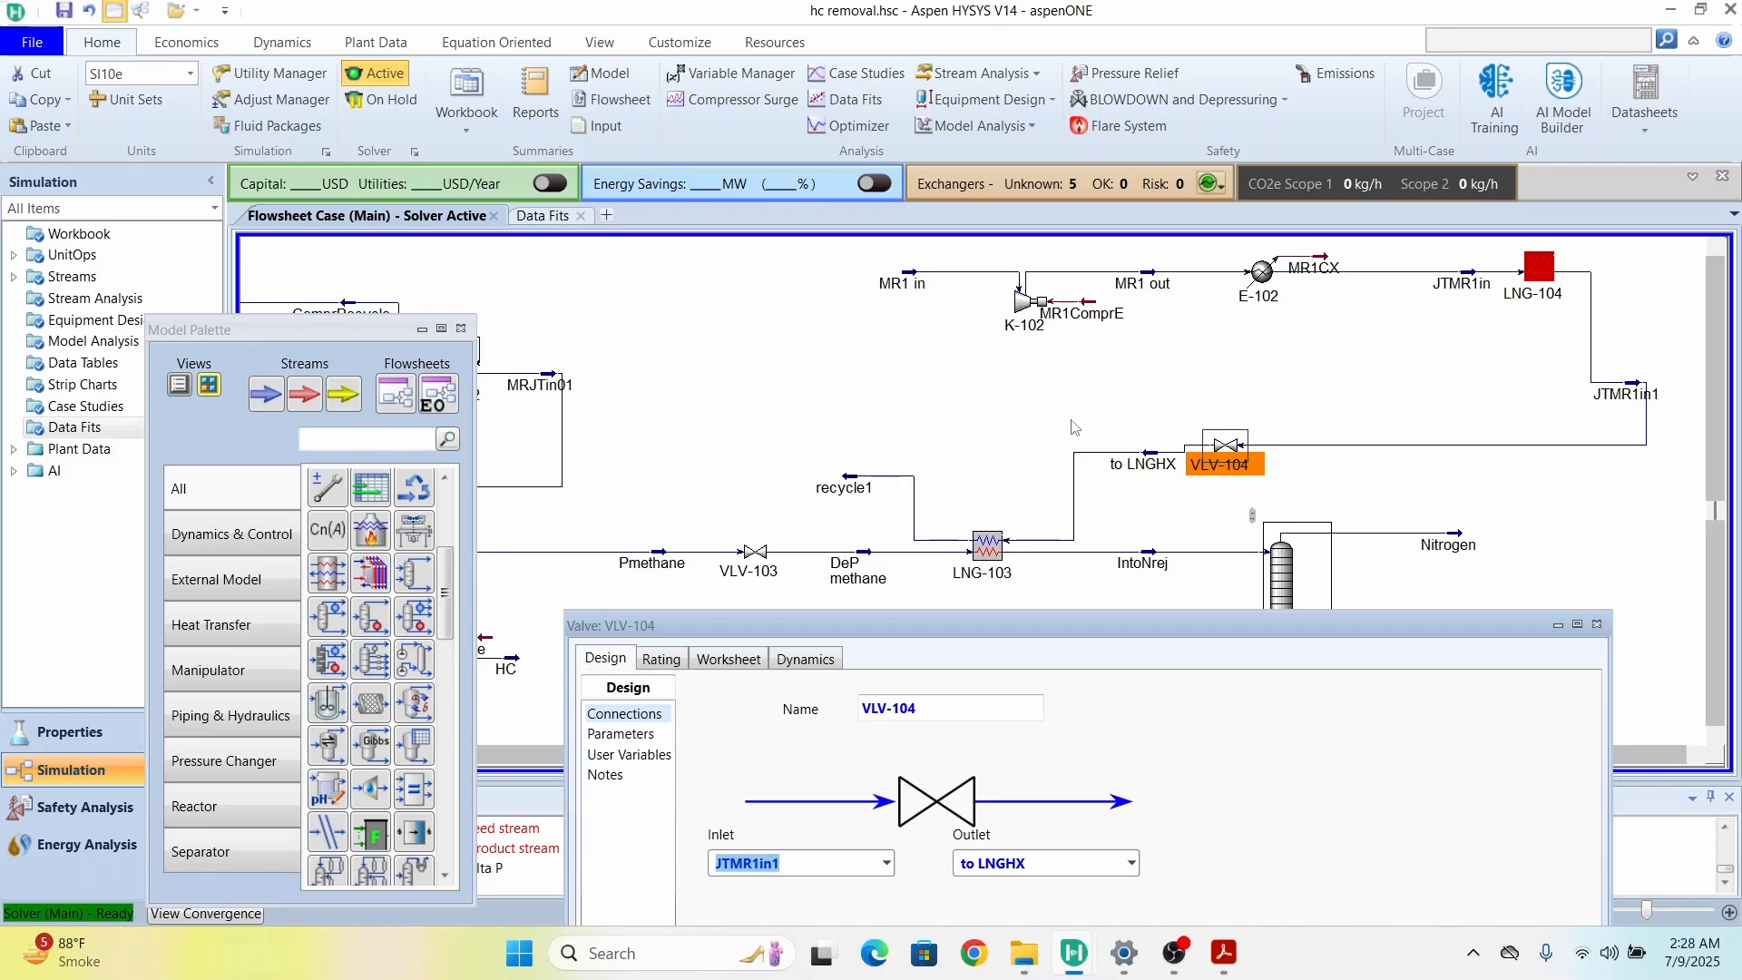
Step: Check the conditions of stream recycle1 and exchanger LNG-104, and place a new Recycle block just above recycle1
click(853, 484)
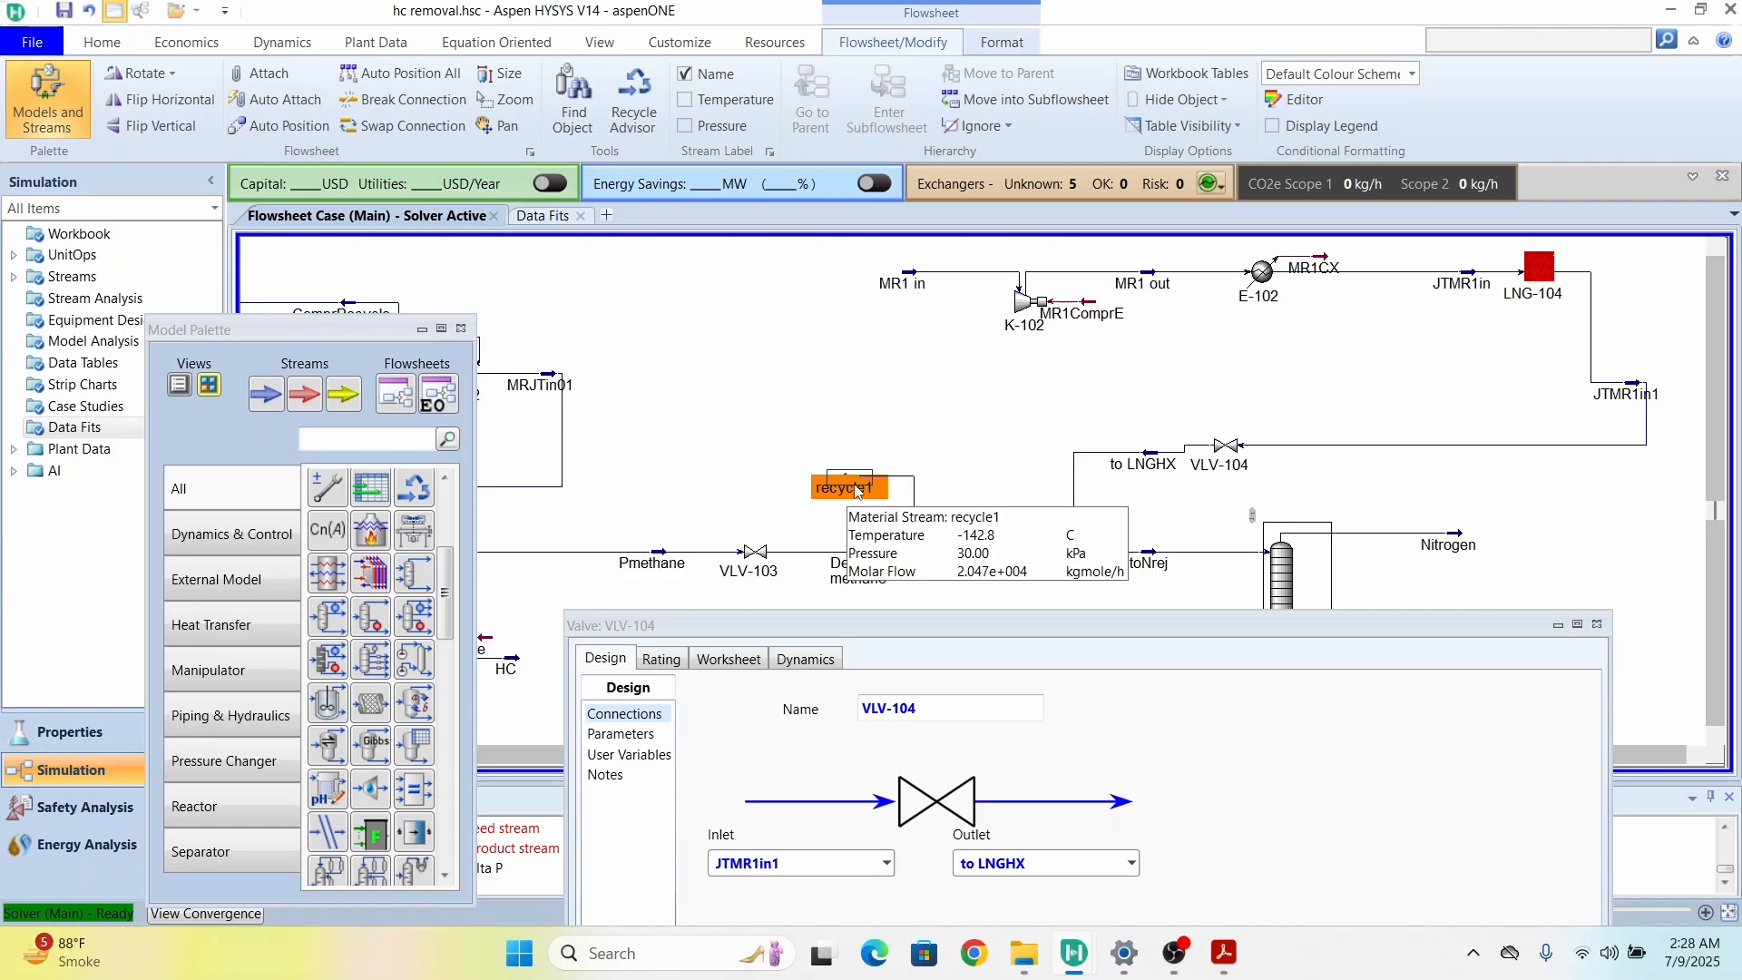
click(1538, 274)
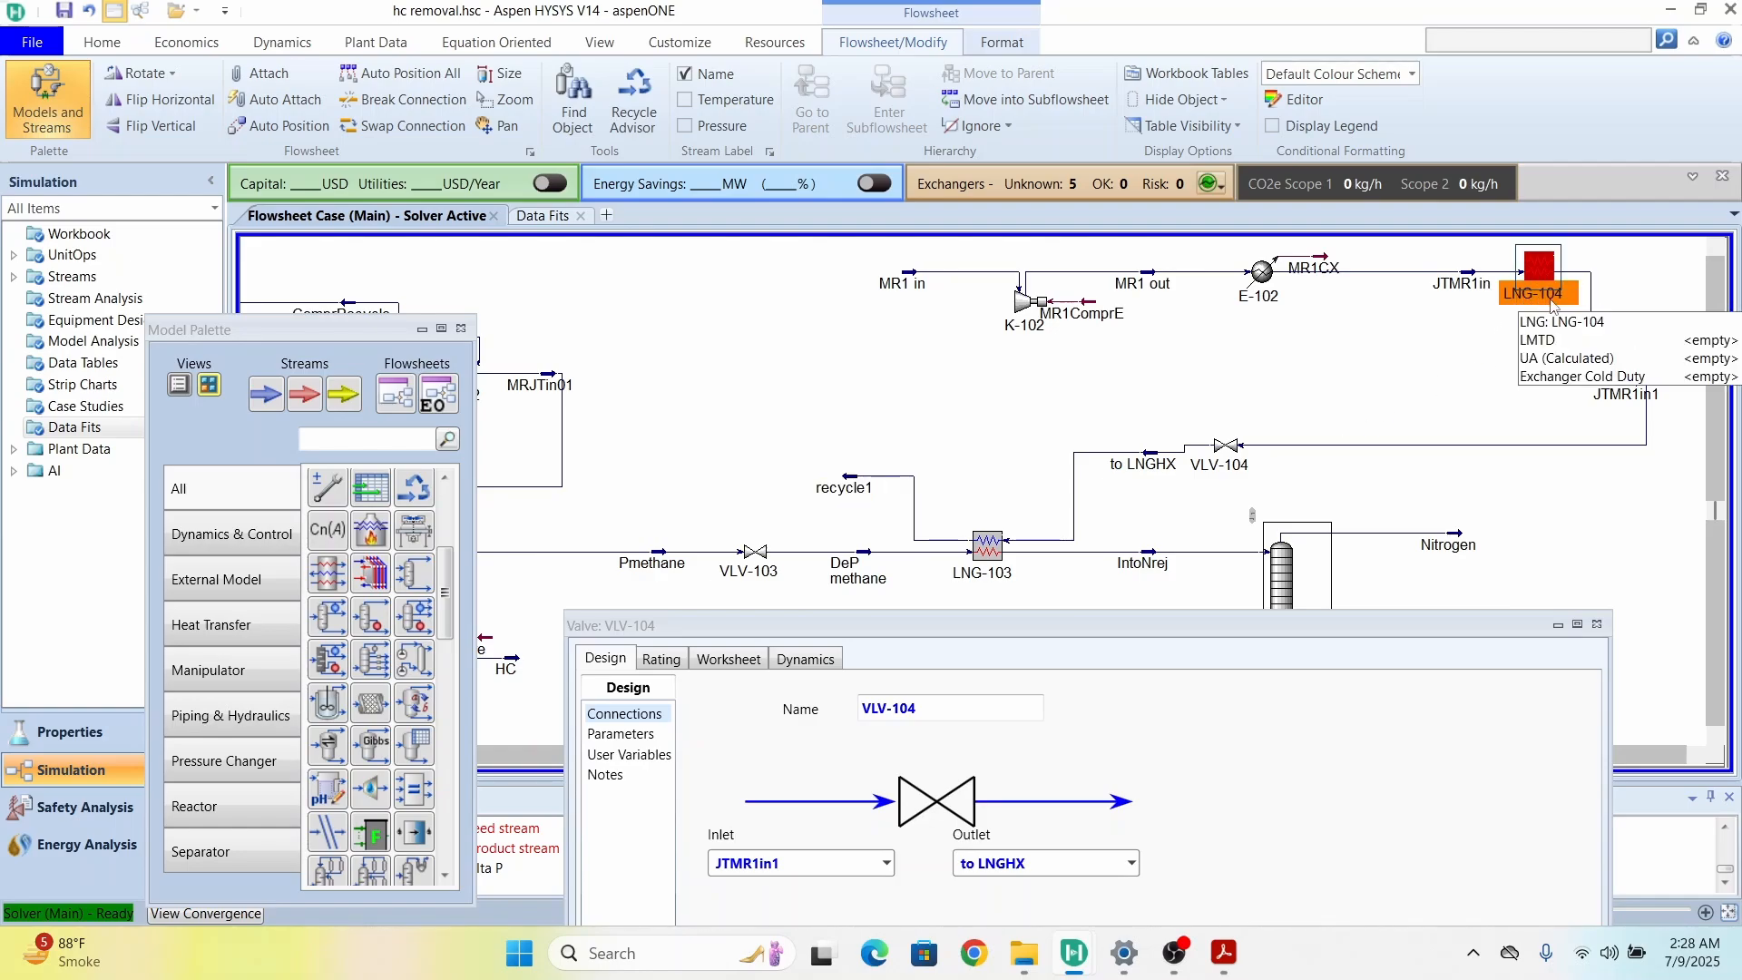
click(903, 431)
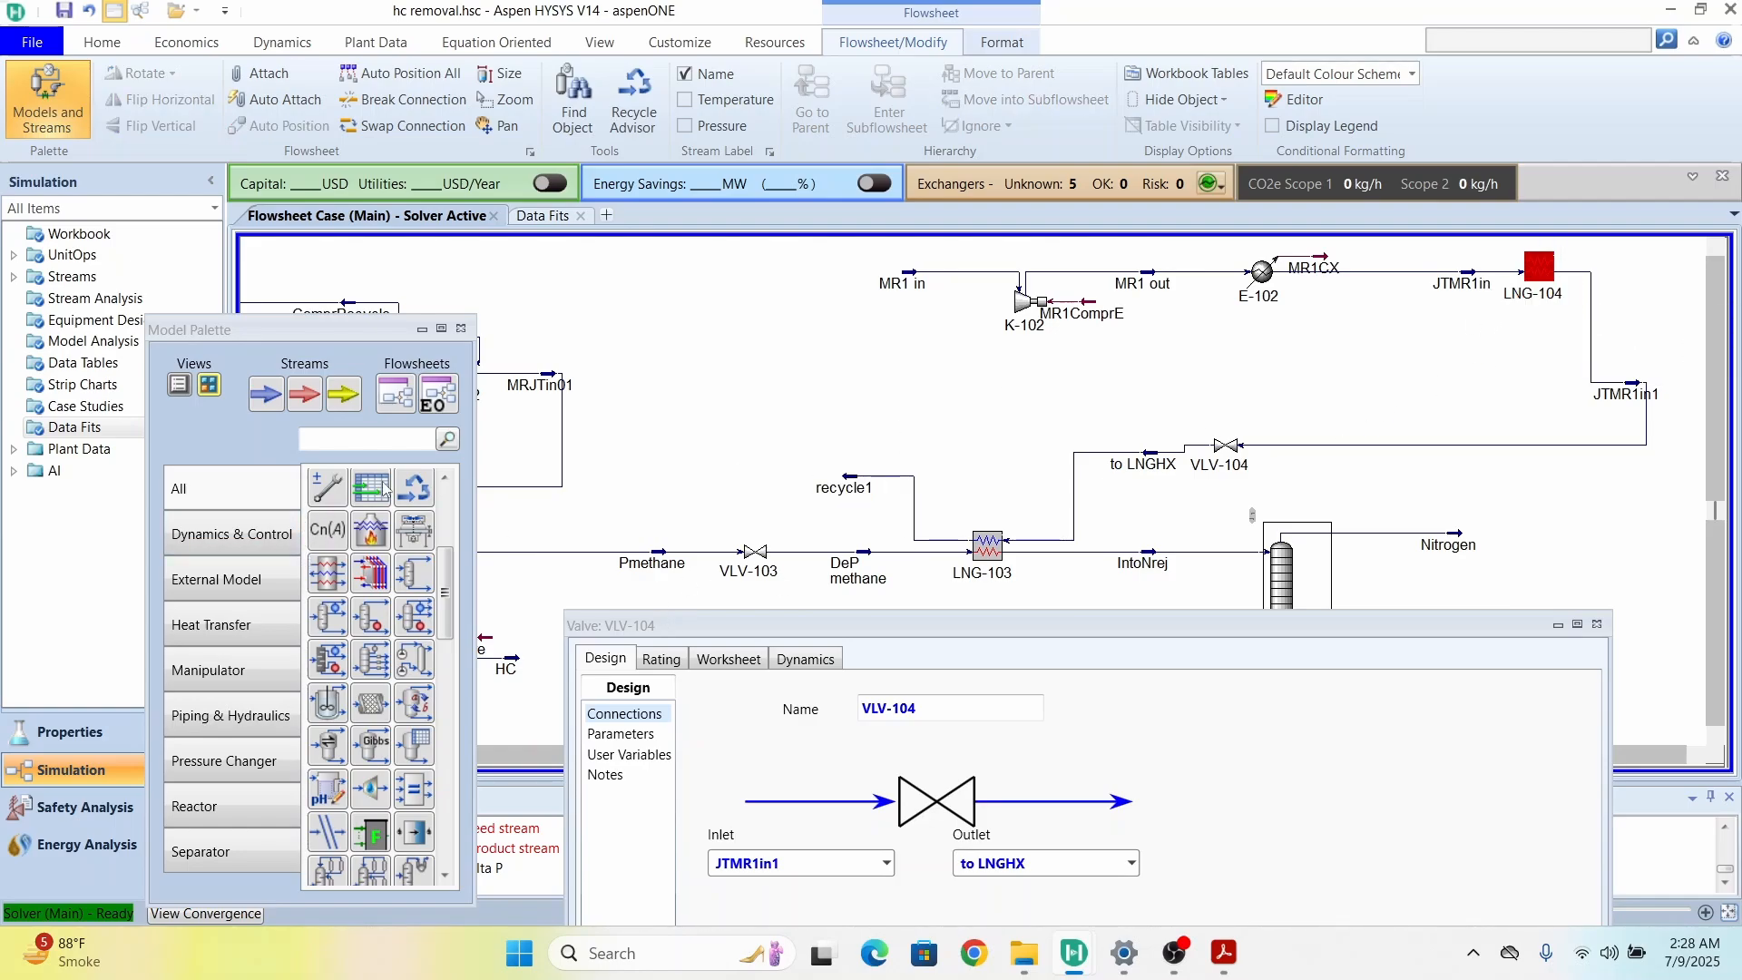
drag(415, 487, 839, 419)
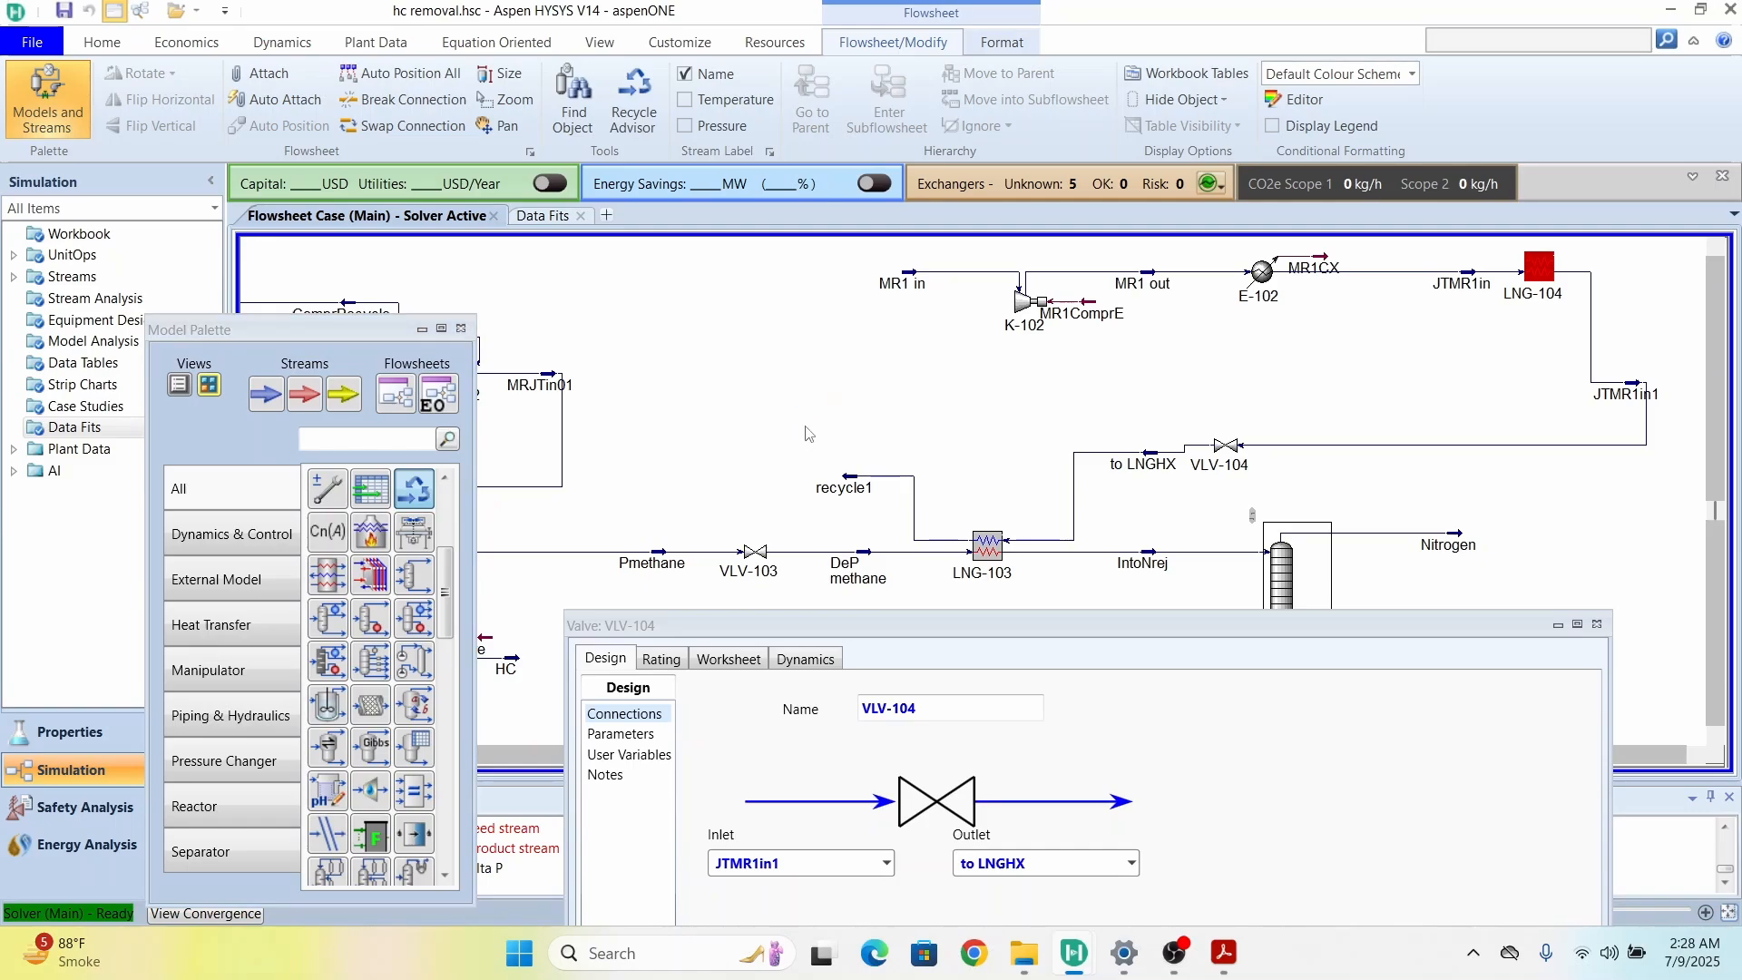
double_click(837, 418)
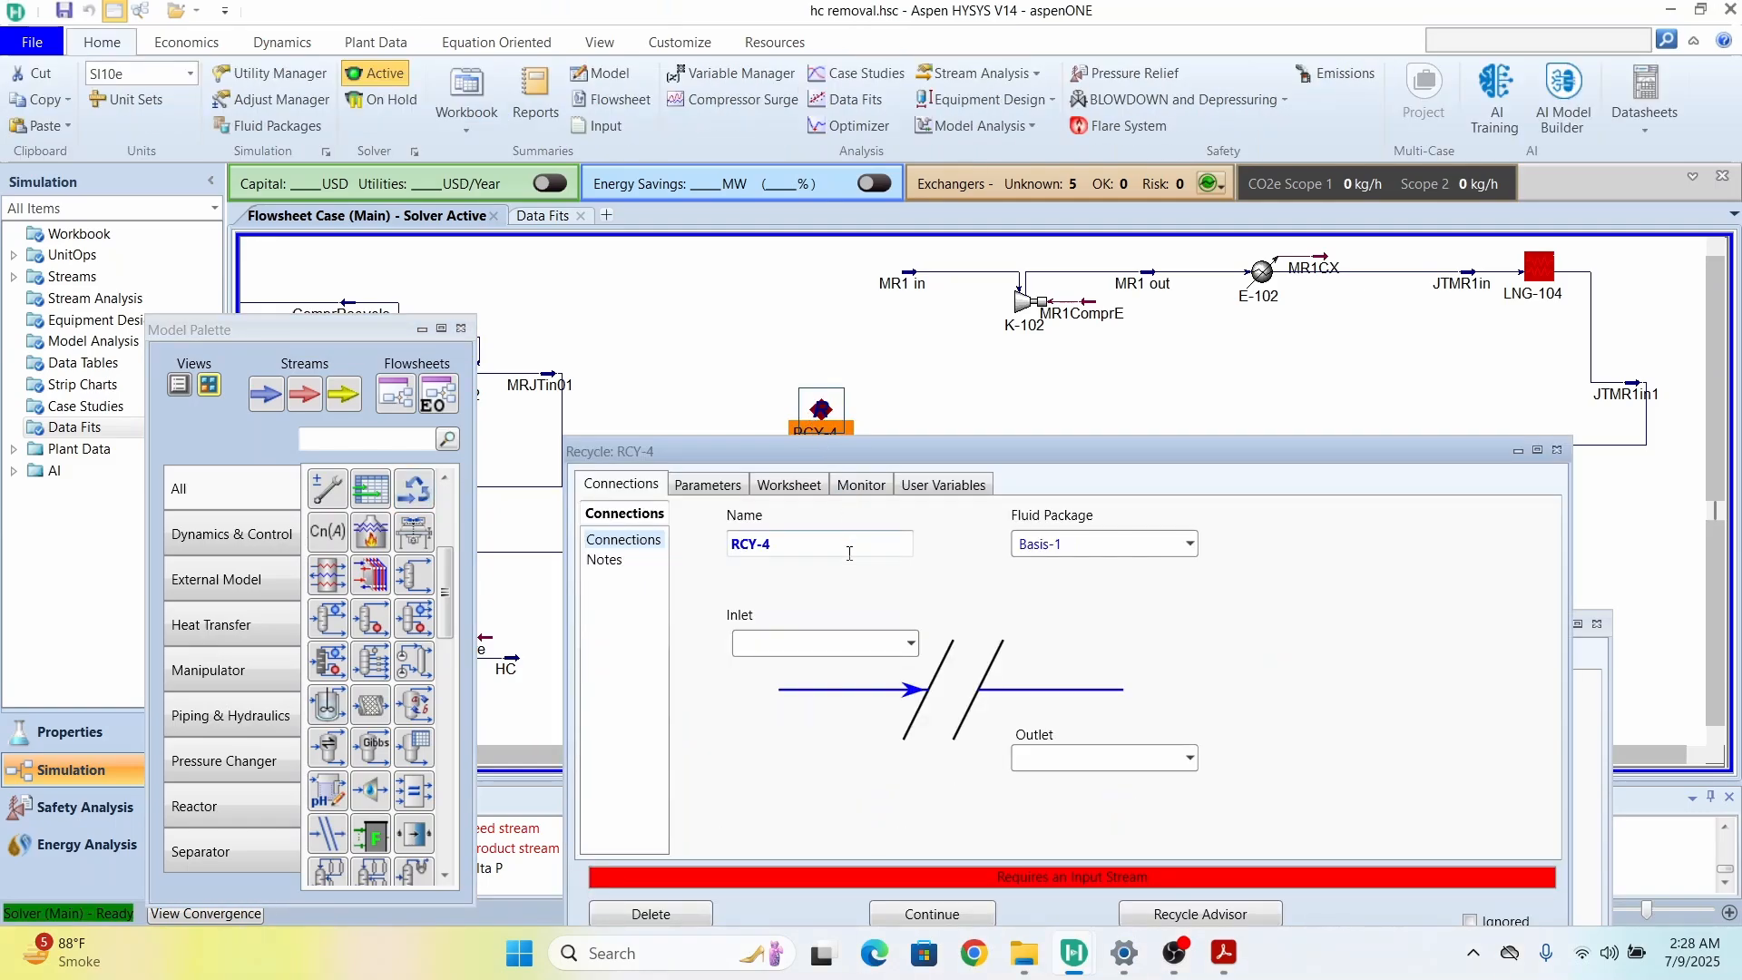
Step: Connect recycle1 as the inlet of the new Recycle block and create Recycl2 as its outlet stream
click(909, 644)
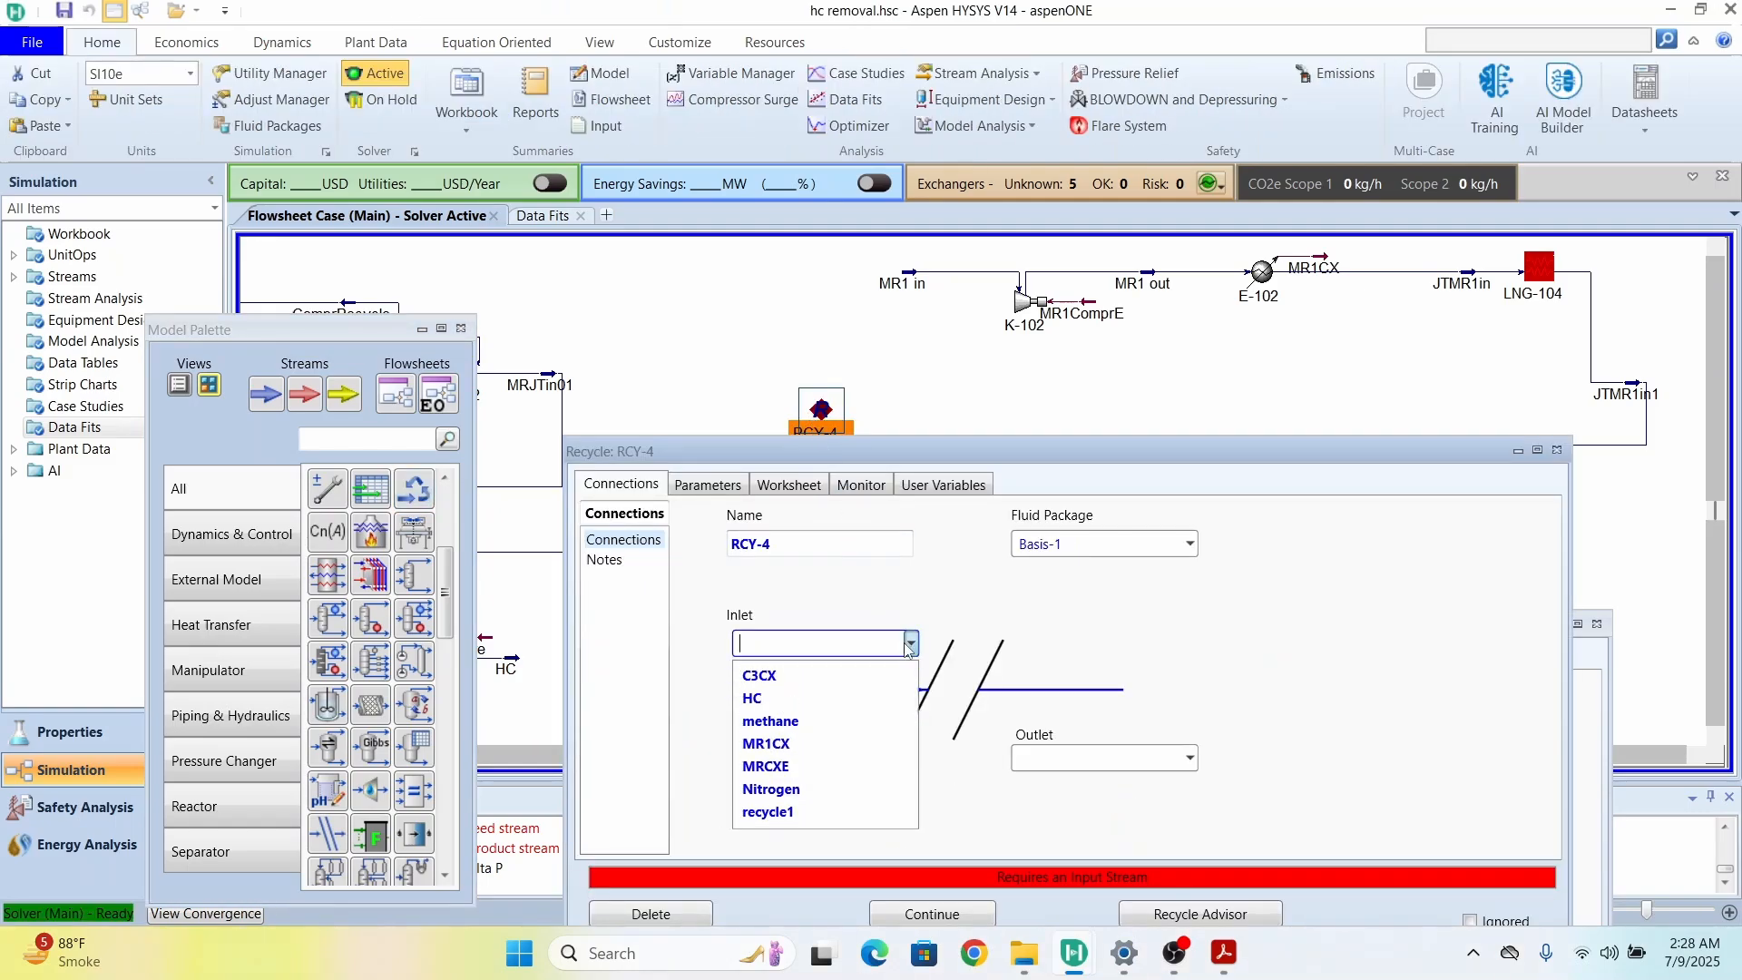
click(815, 816)
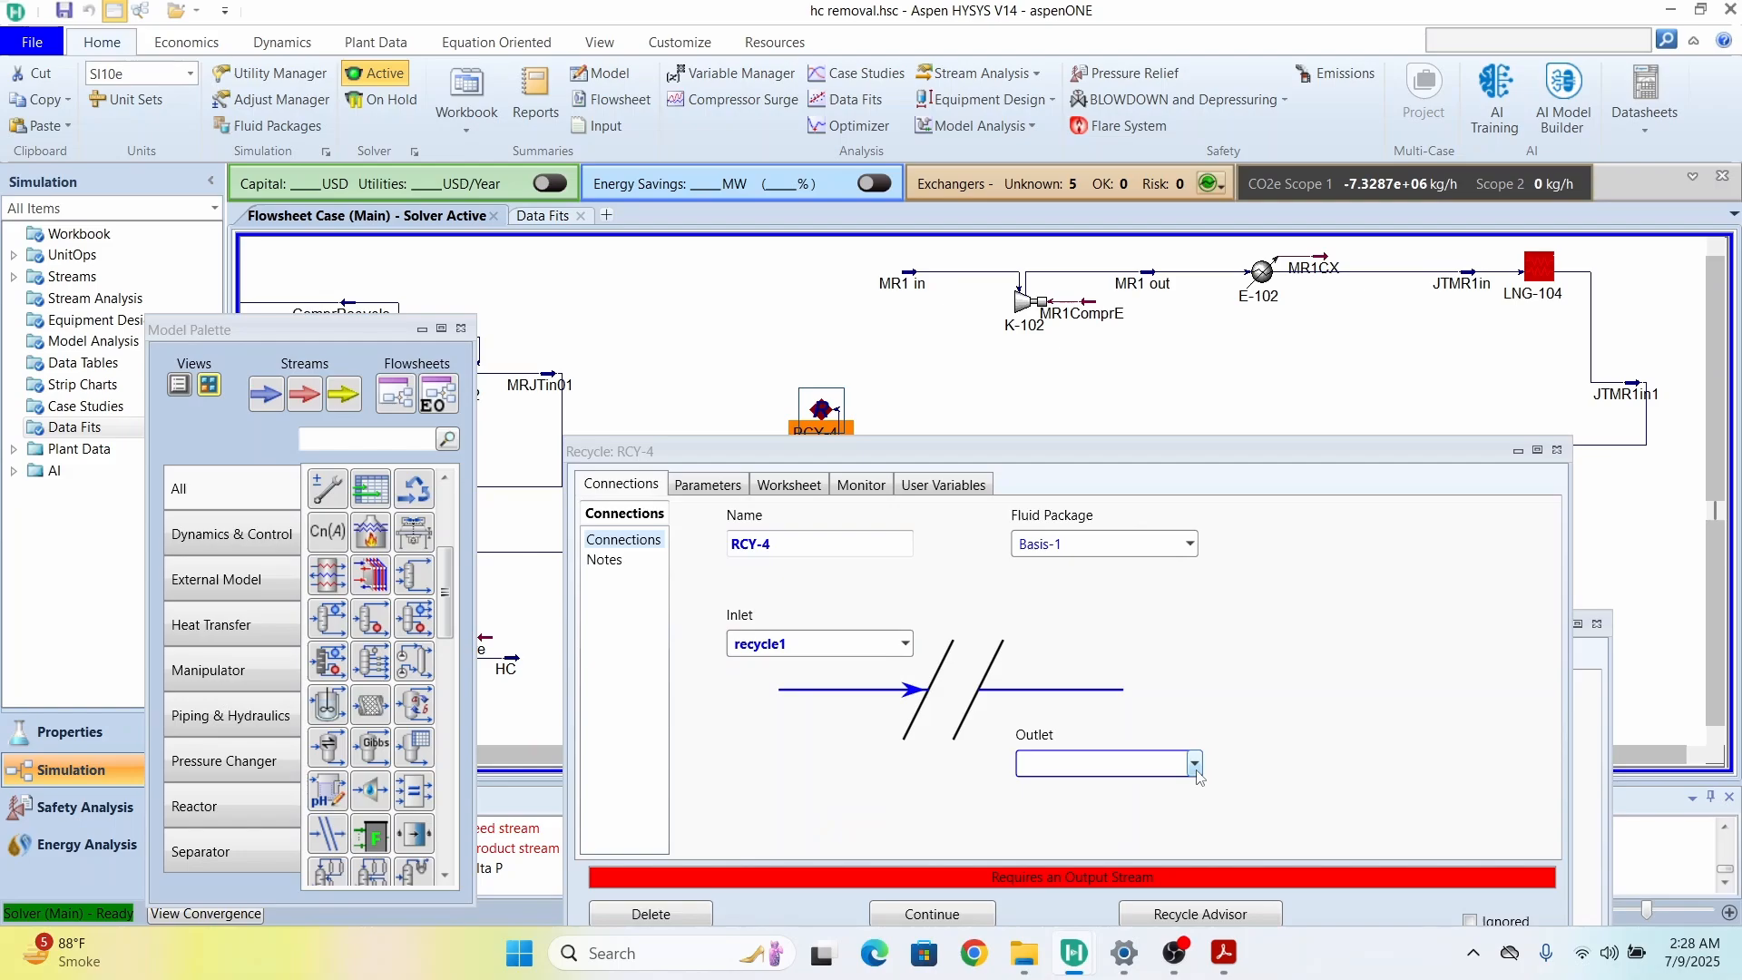
mouse_move(1095, 468)
mouse_down()
mouse_move(1089, 699)
mouse_move(1075, 638)
mouse_move(1111, 470)
mouse_up()
click(1112, 769)
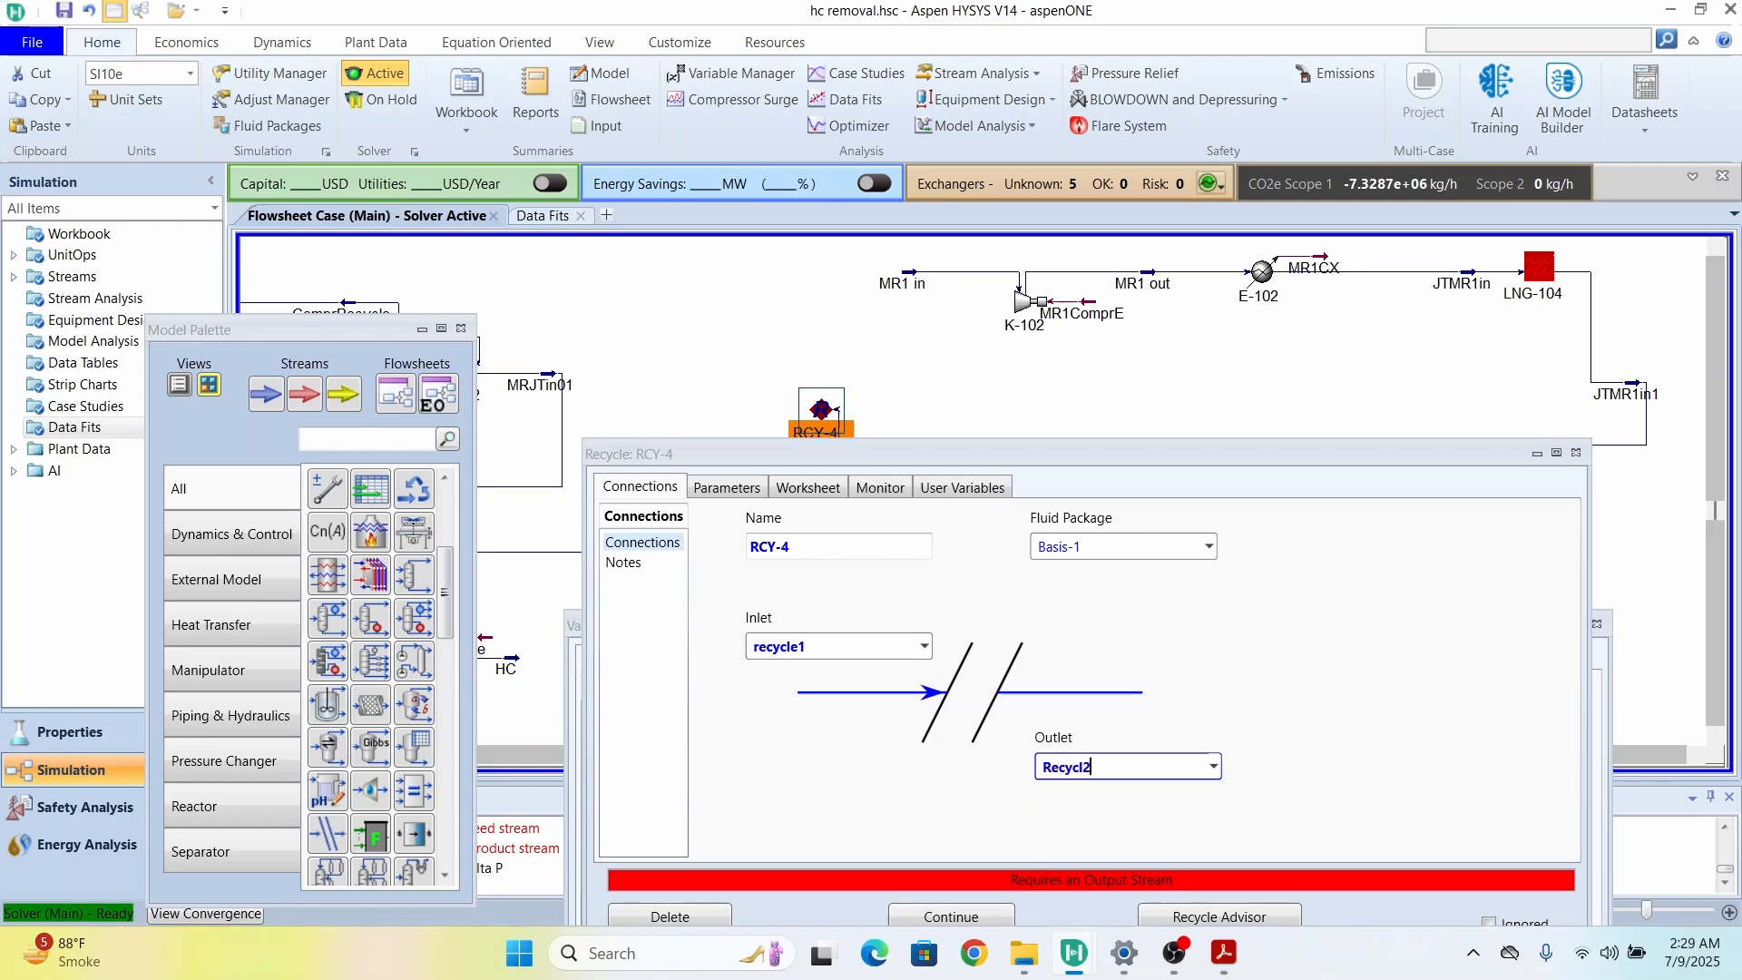
text(Recycl2)
key(Return)
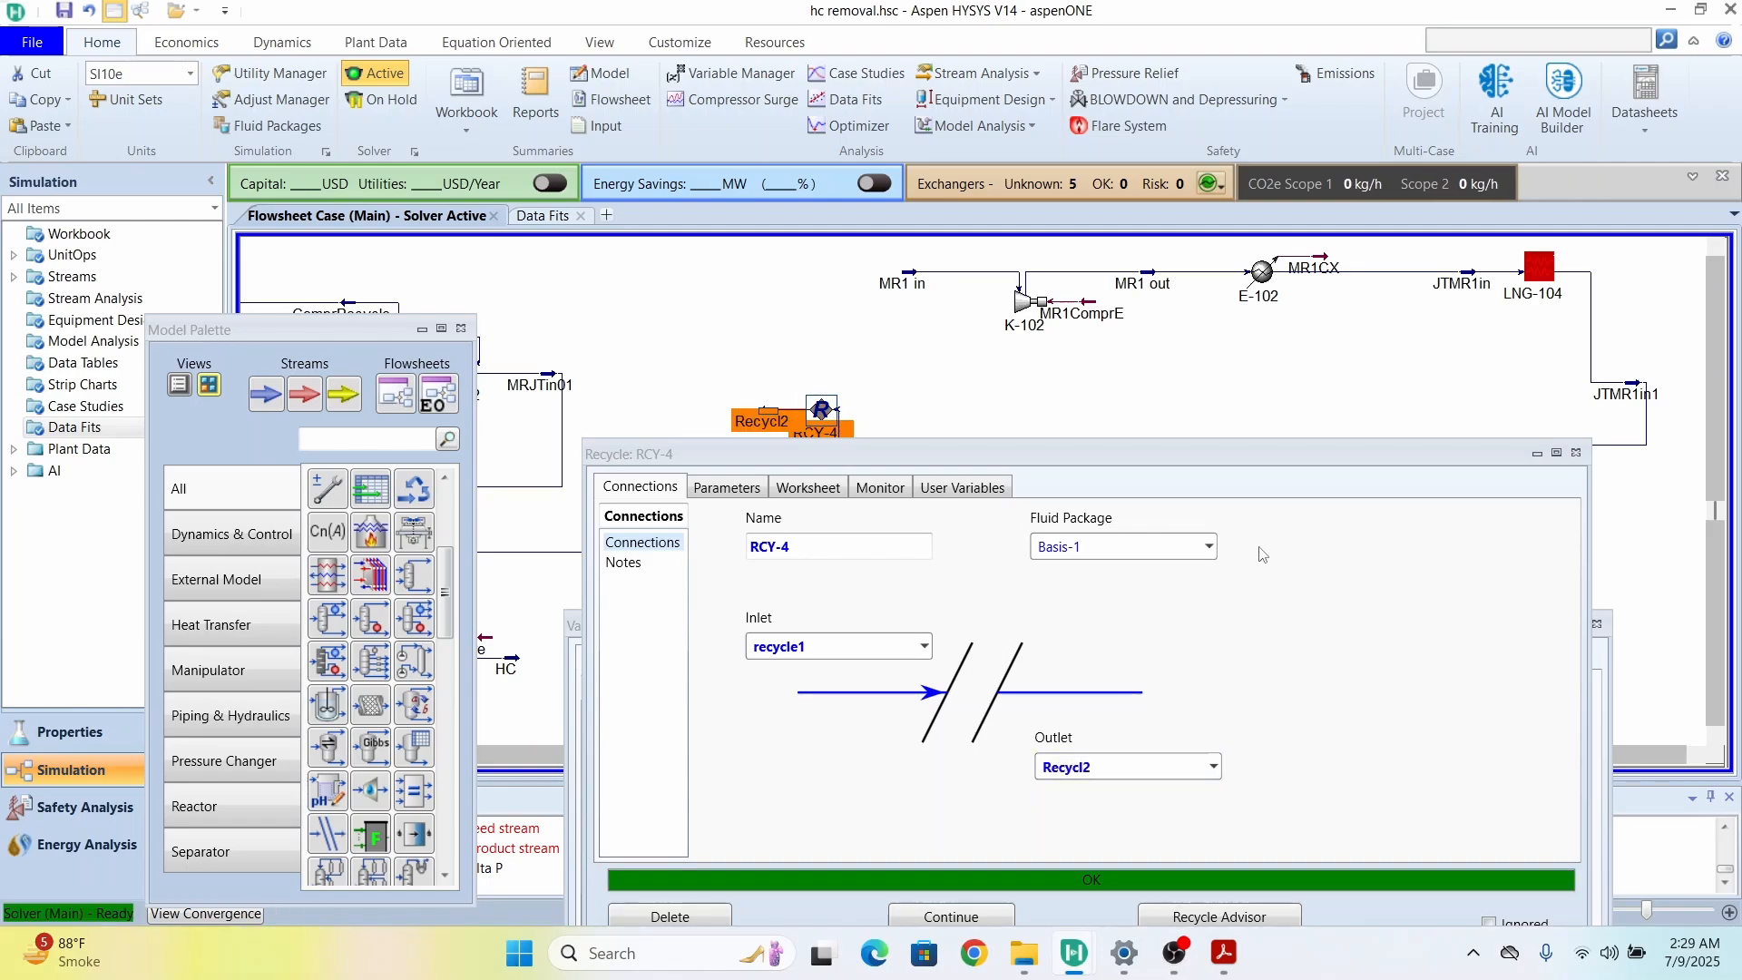
click(1578, 452)
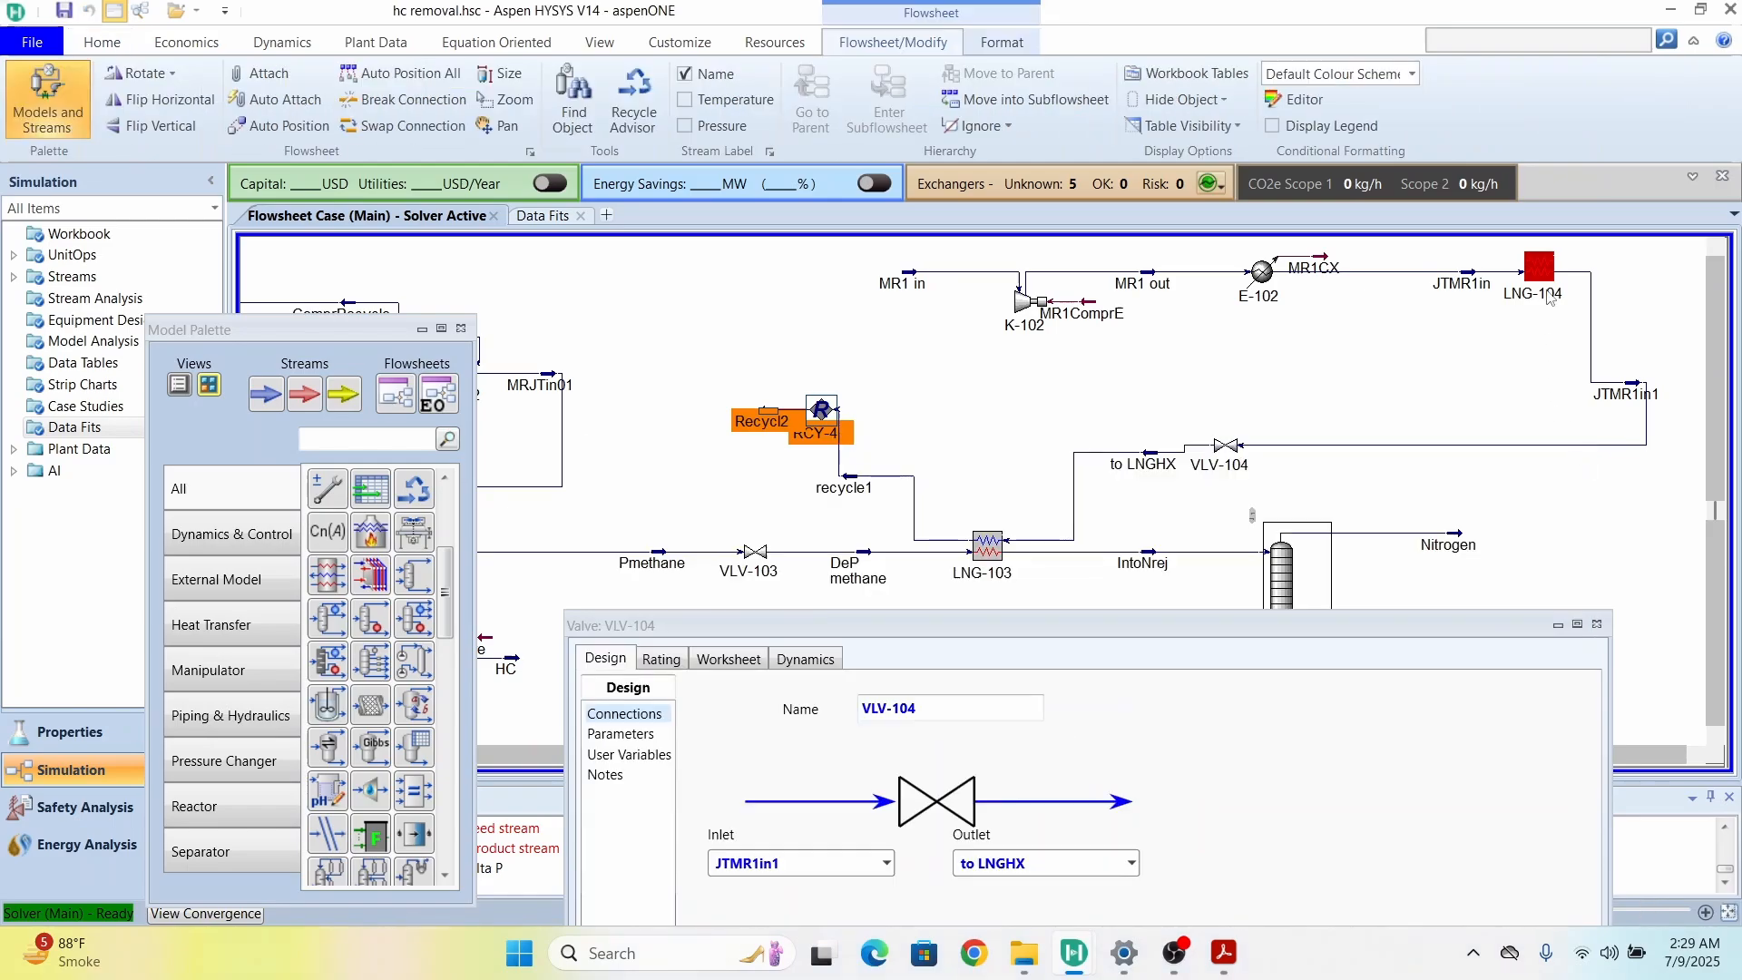
click(1597, 625)
Step: Connect Recycl2 as the cold-side inlet of exchanger LNG-104 and create MR1ComprRecycle as its outlet stream
double_click(1535, 268)
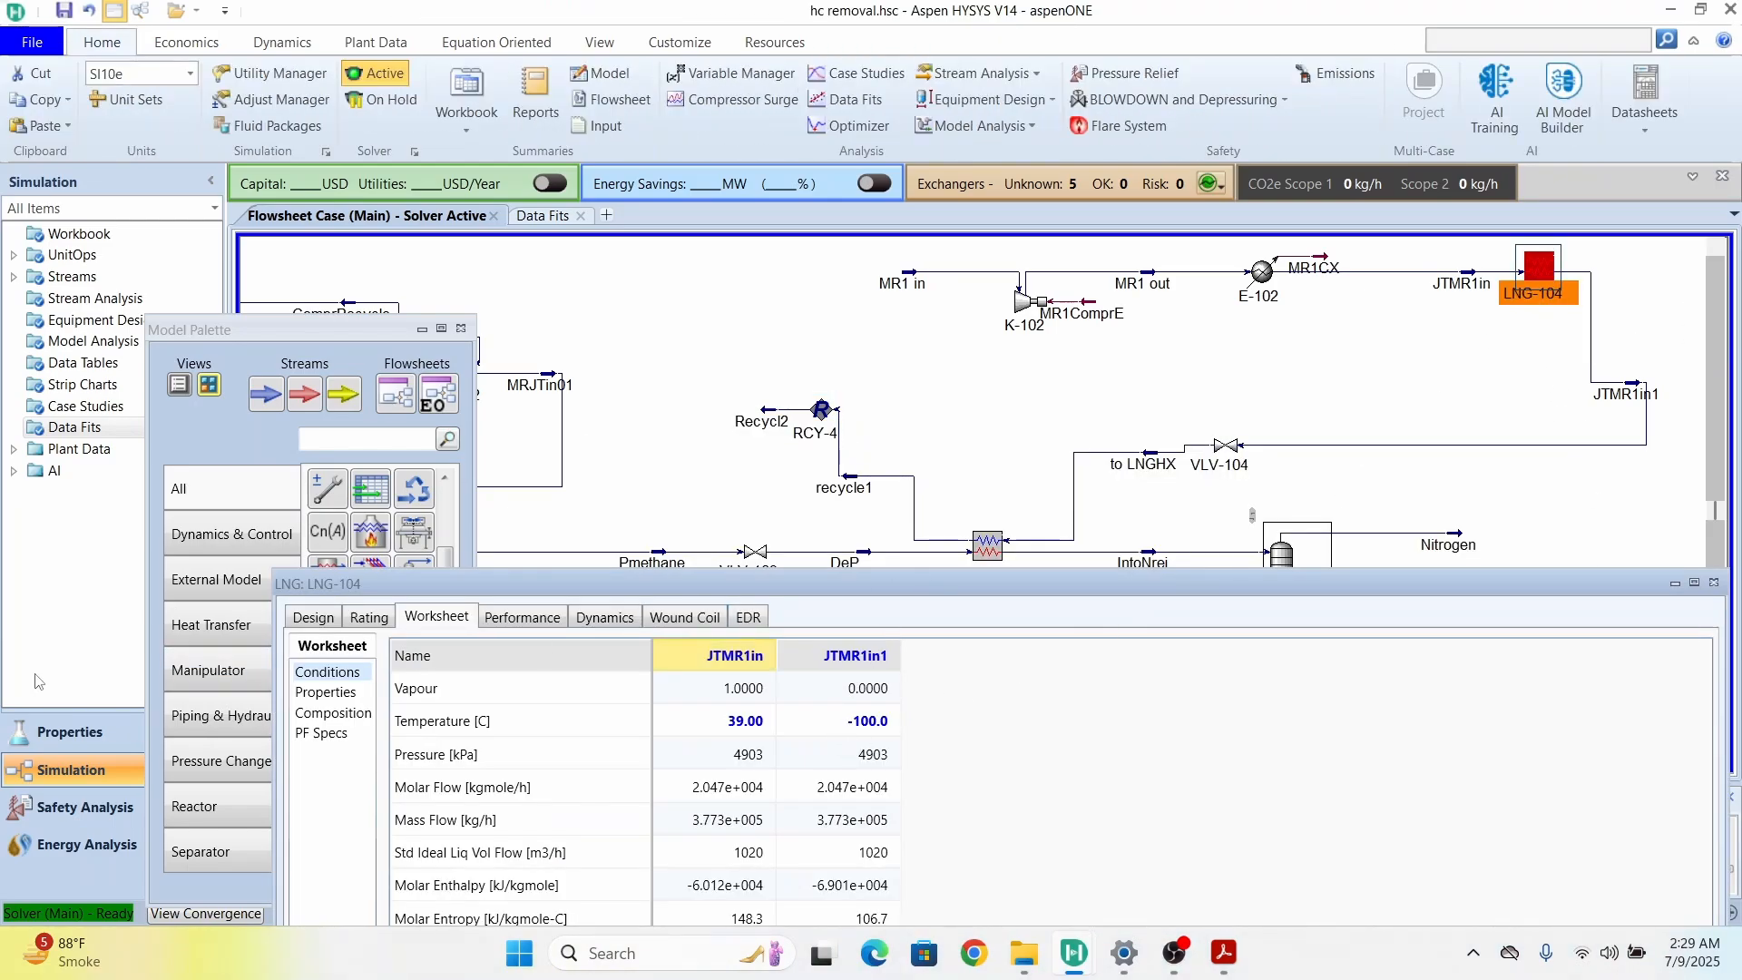
click(324, 623)
click(577, 775)
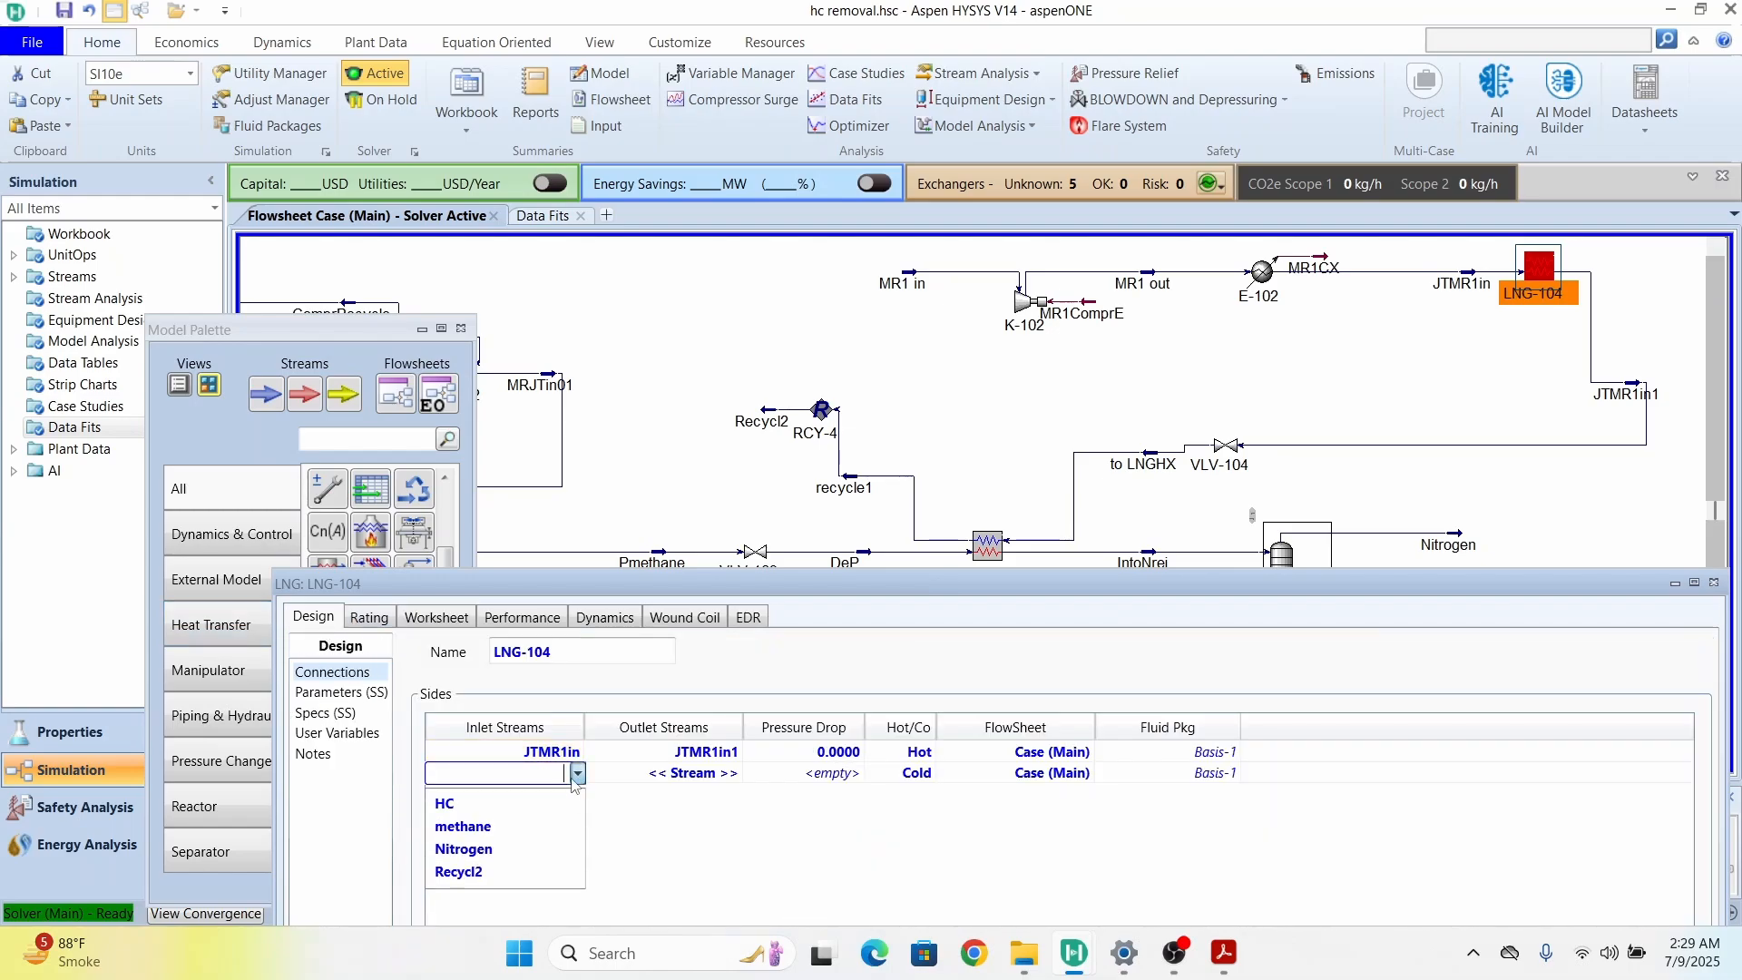
click(496, 874)
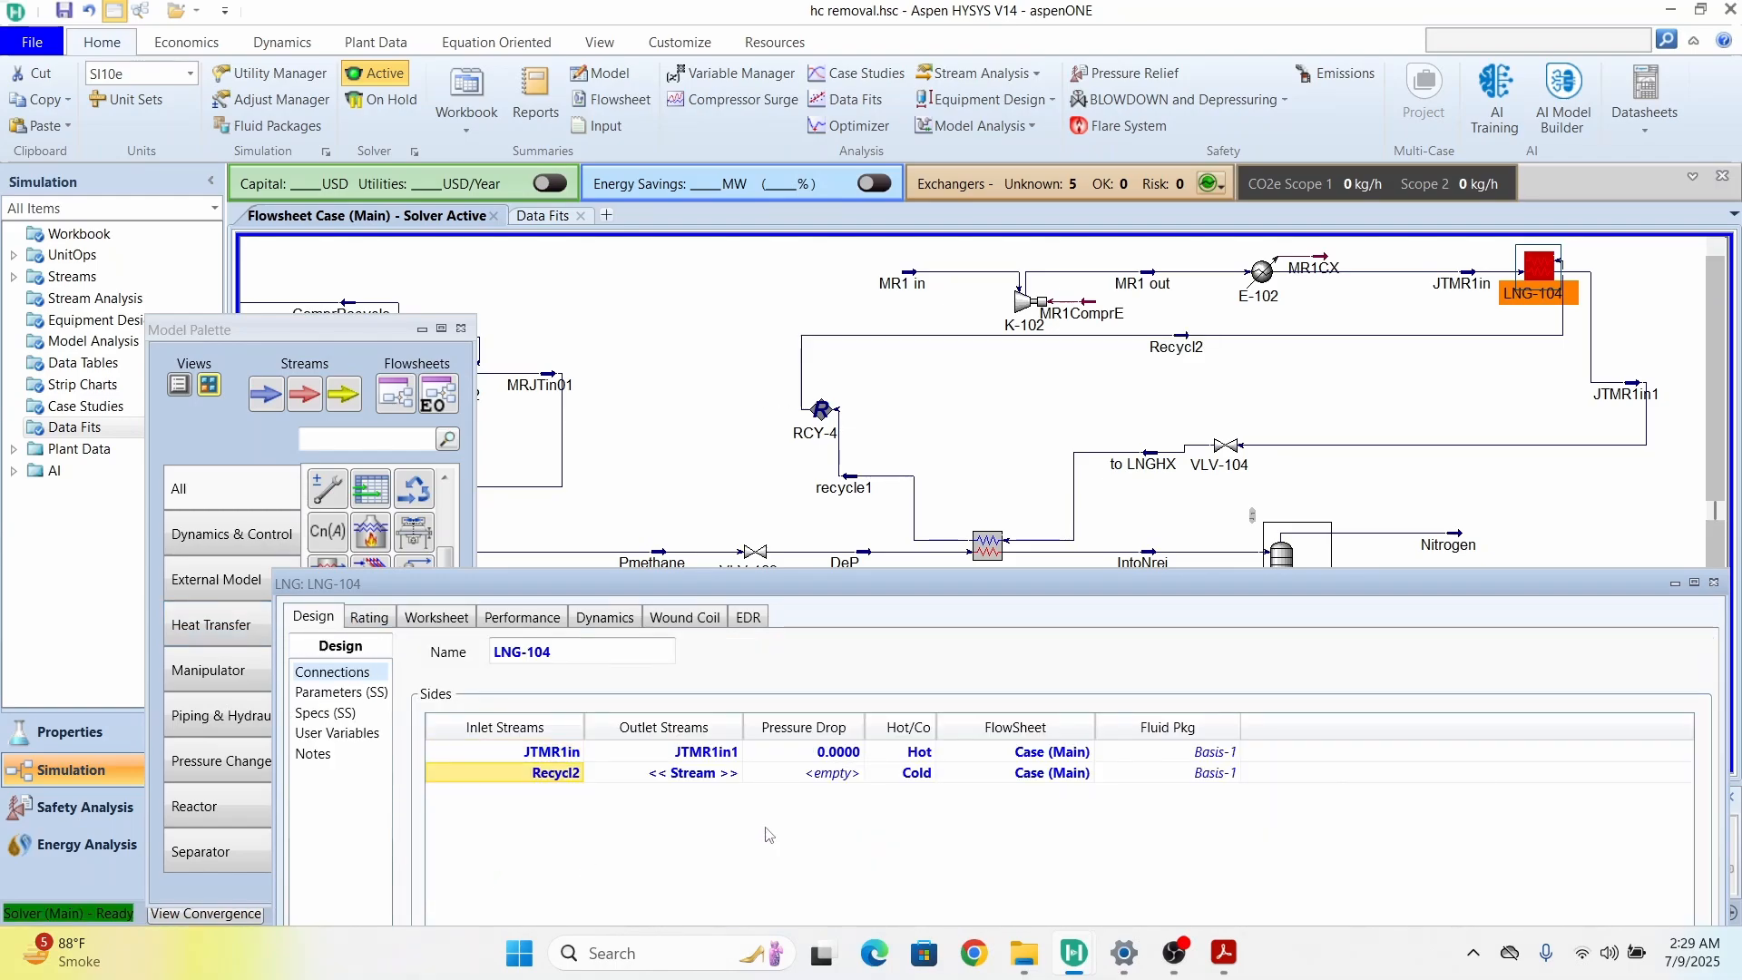
click(737, 776)
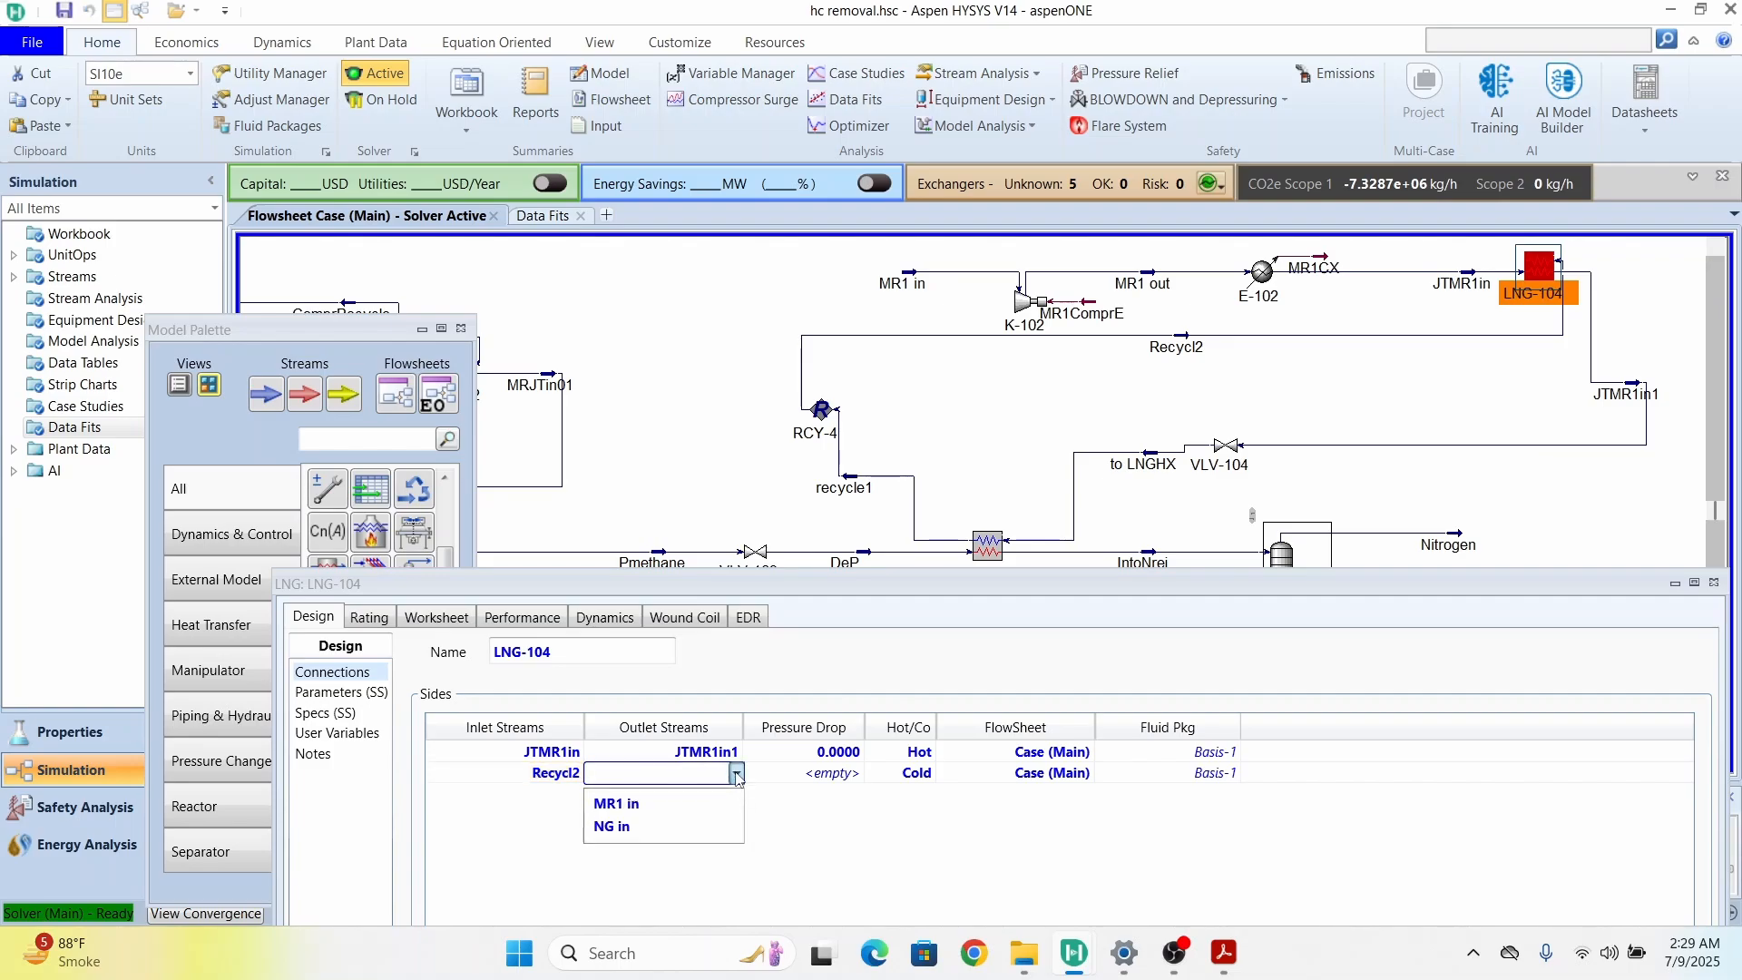
text(M)
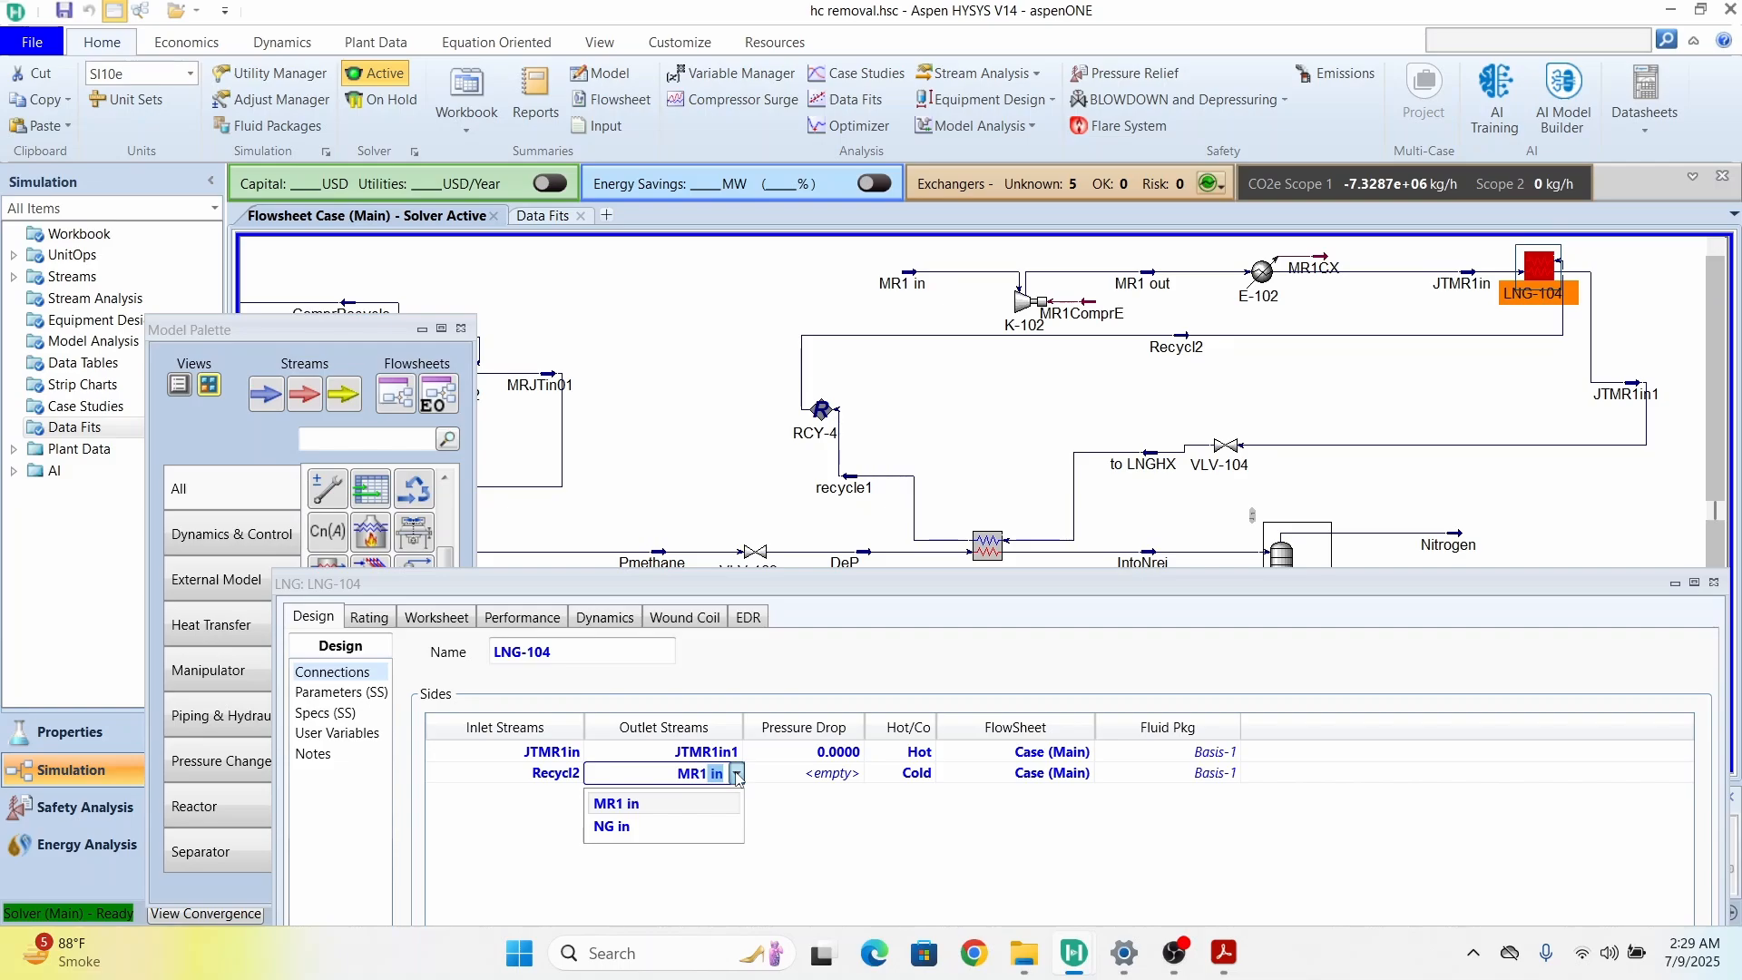
text(R1Compr)
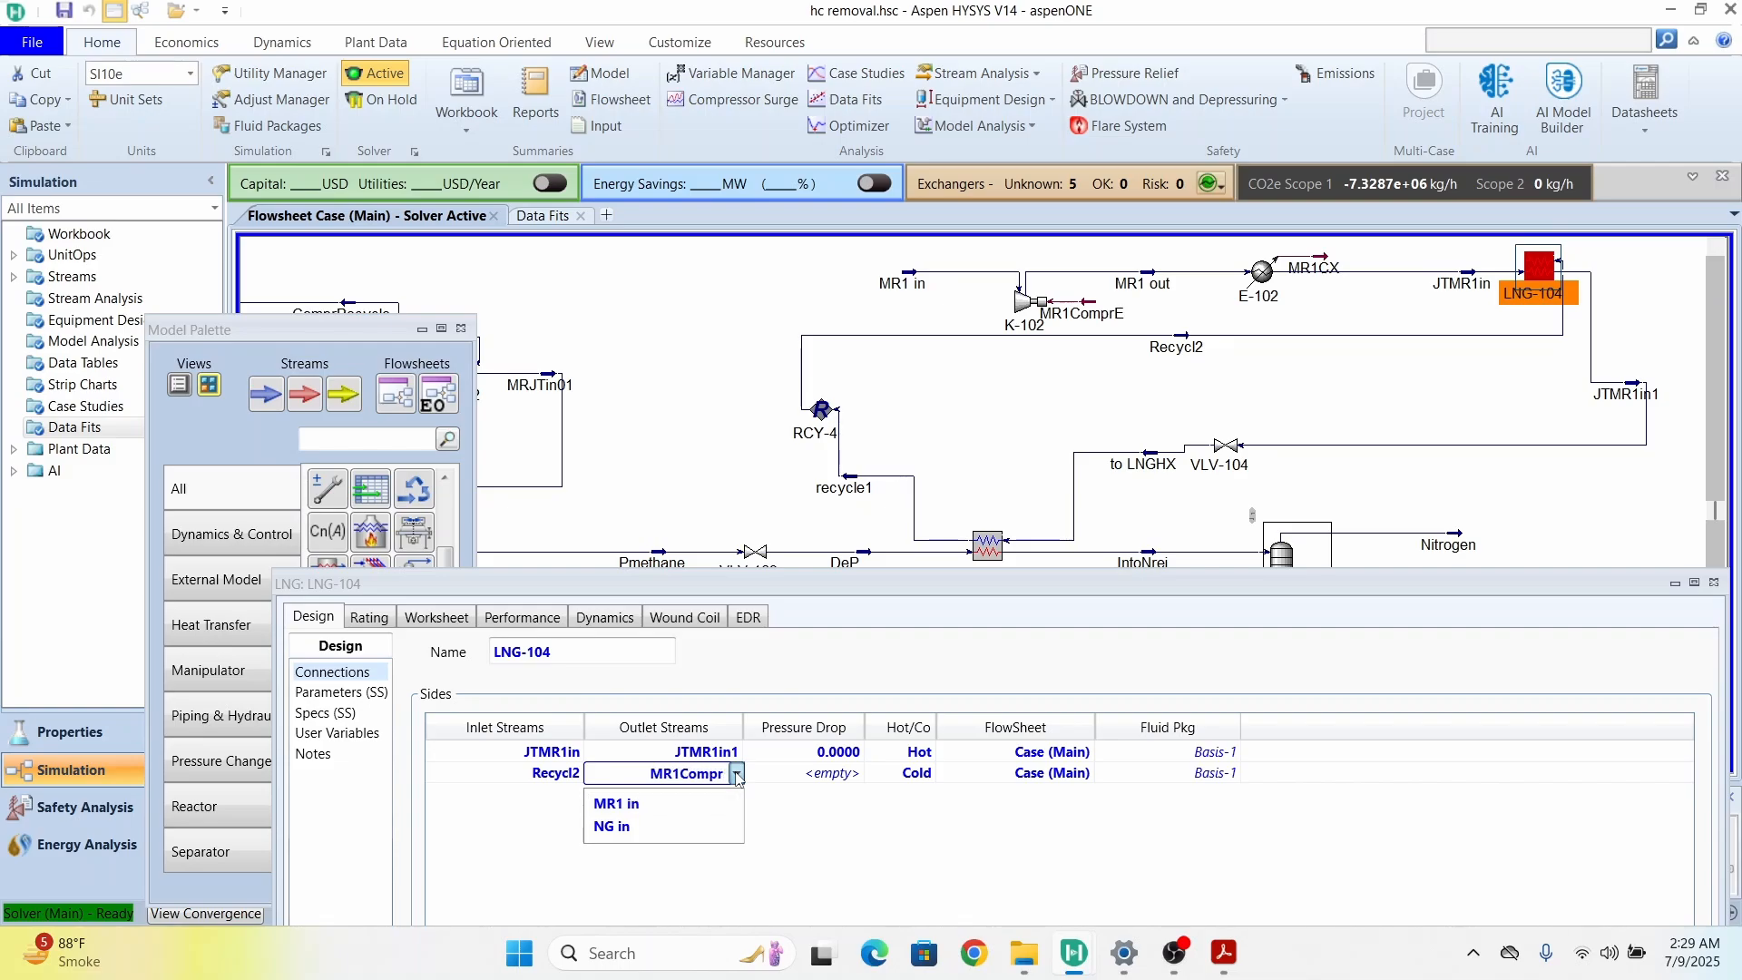
text(Recycle)
key(Return)
Step: Set the pressure drop of LNG-104's cold side to 0 kPa
click(840, 783)
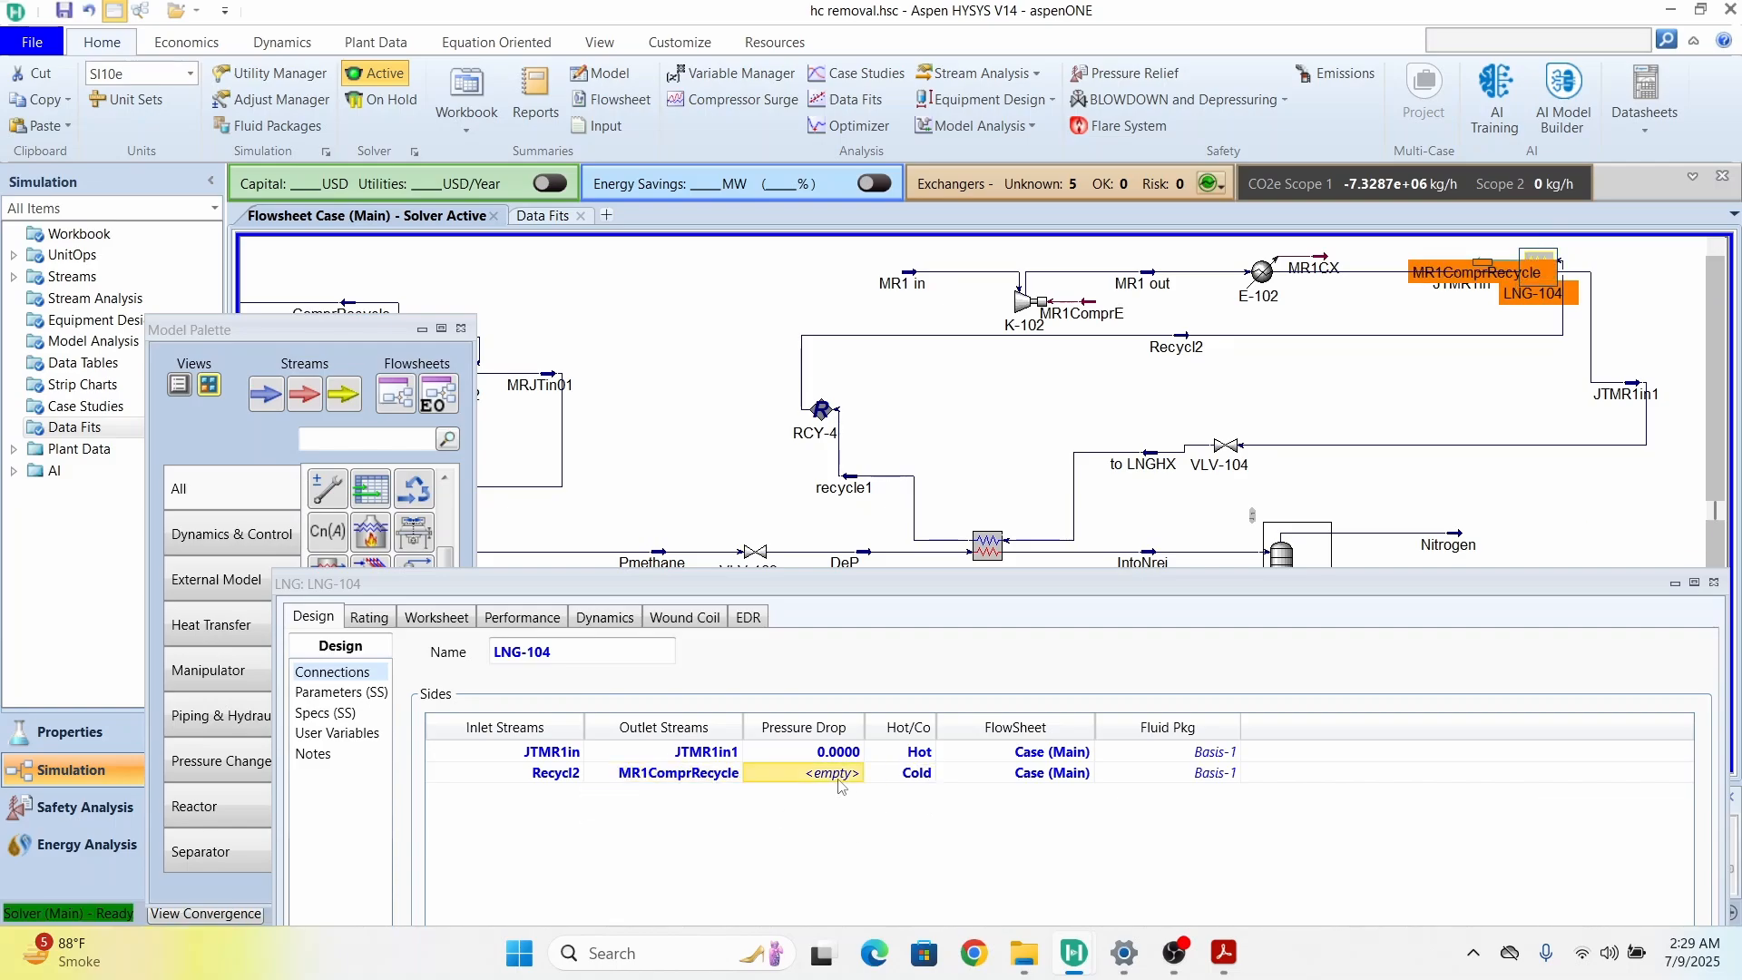
text(0)
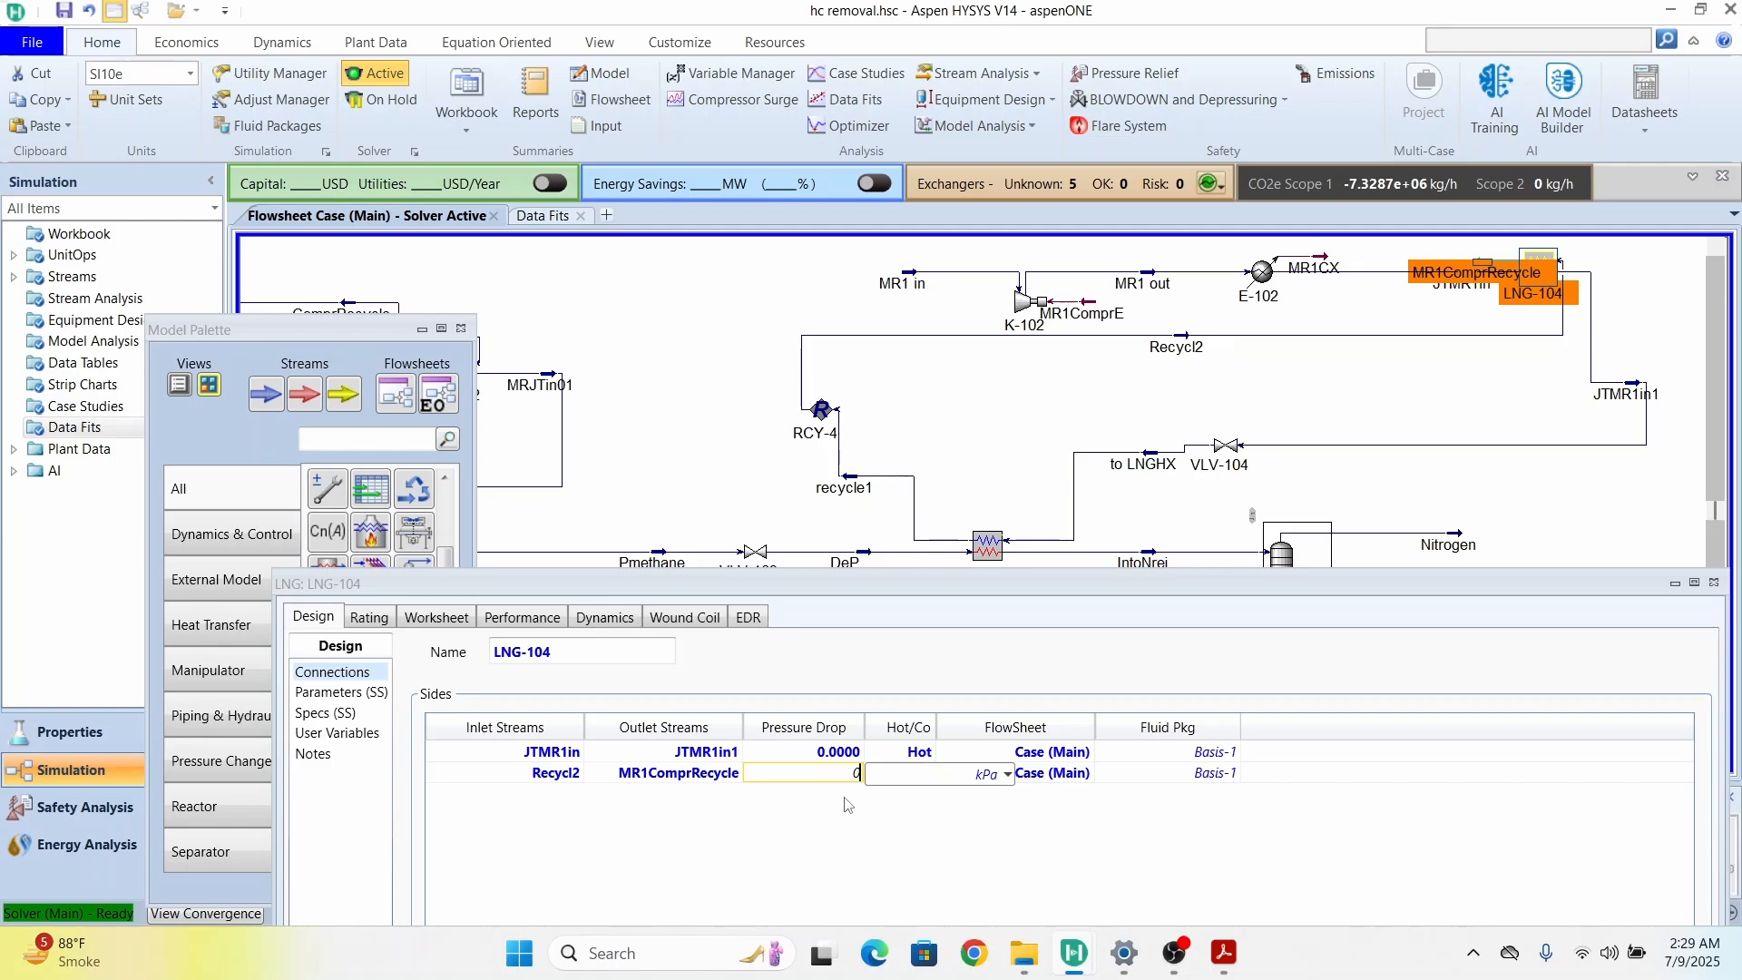
key(Return)
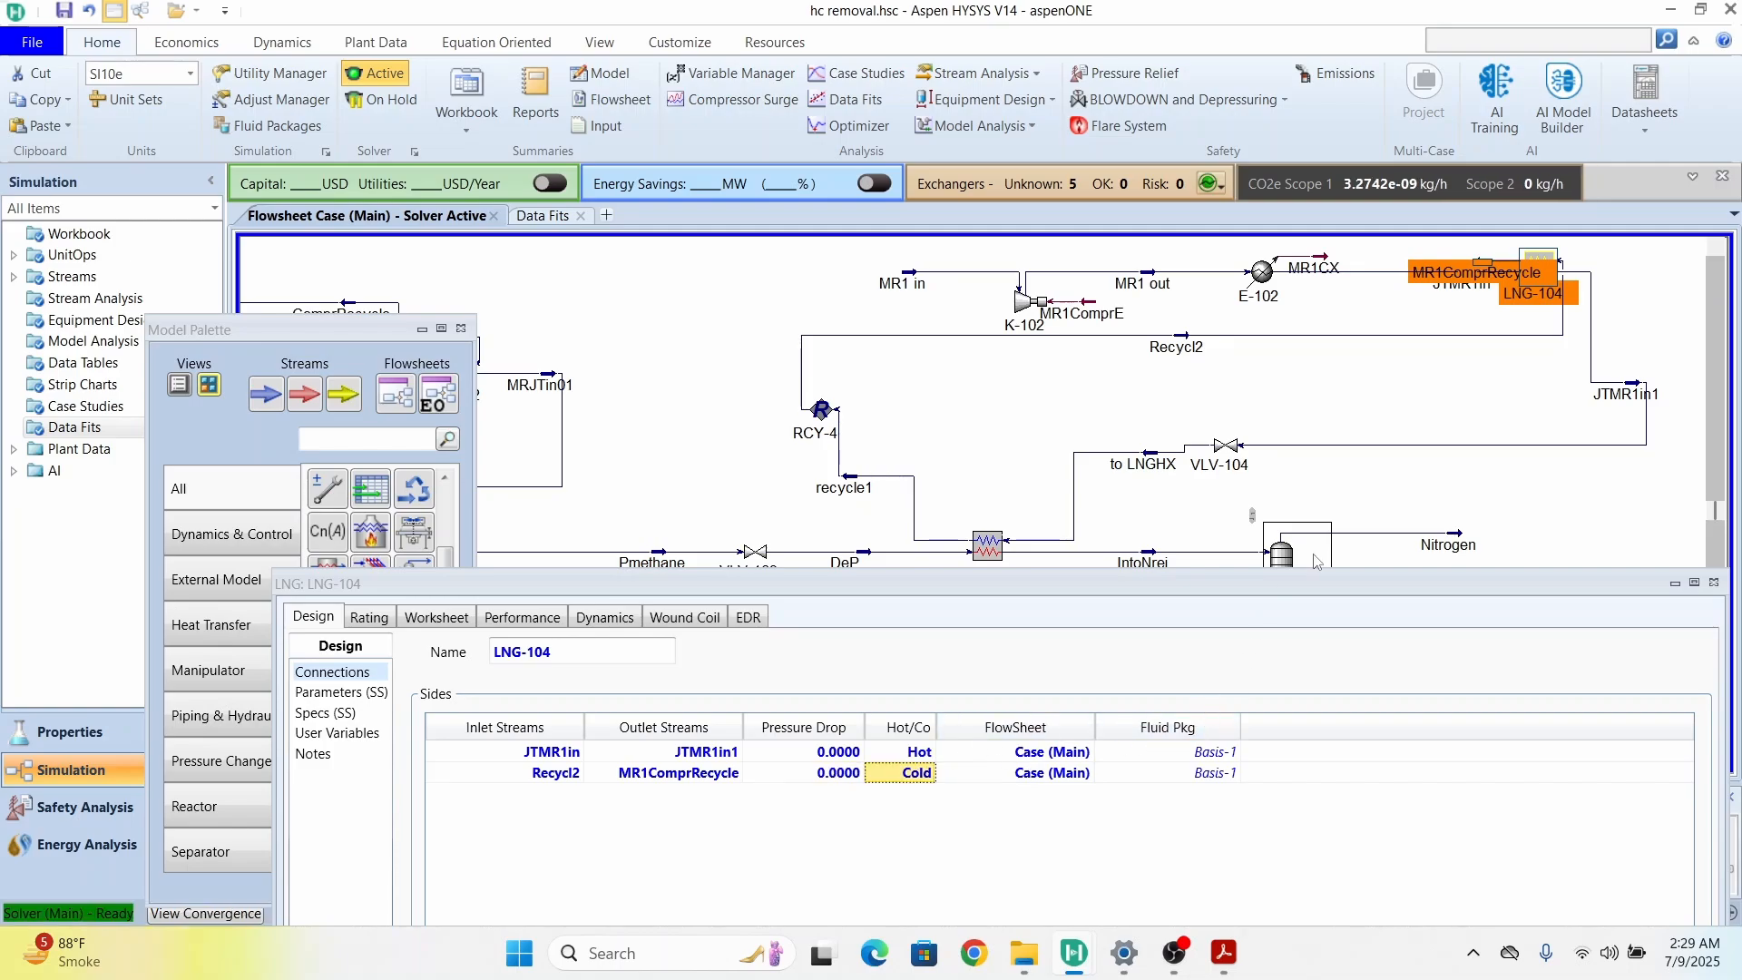
drag(1330, 581, 1005, 613)
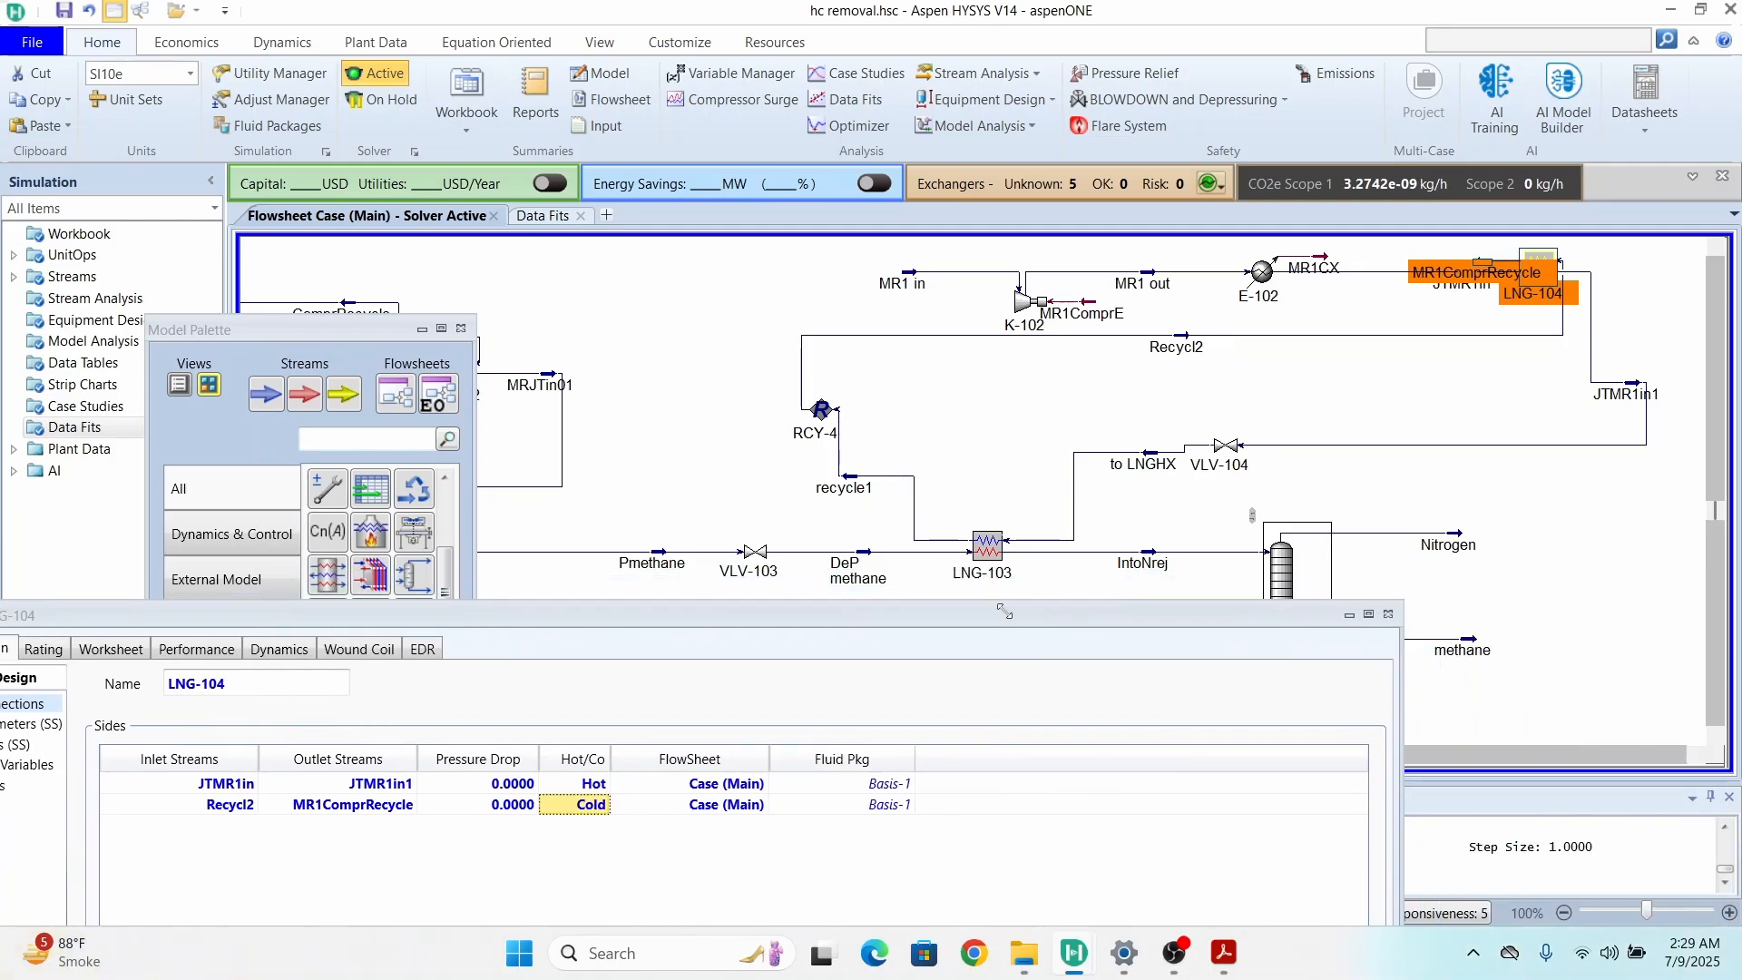
click(1388, 613)
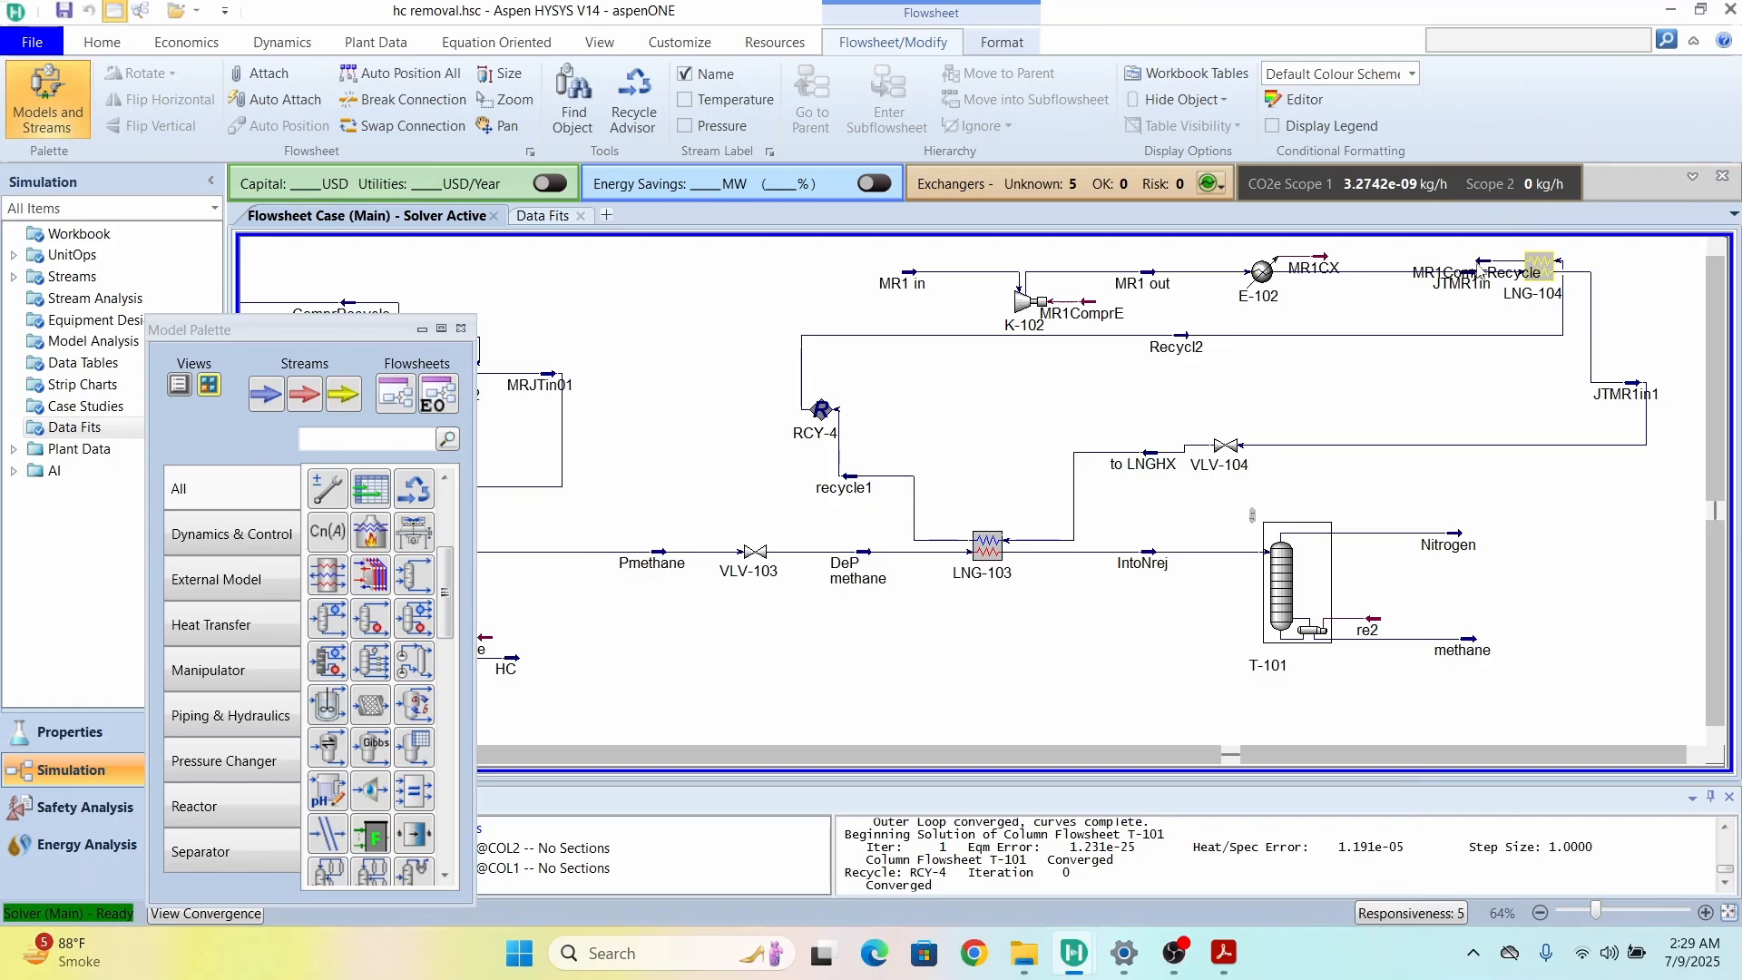
Step: Move stream MR1ComprRecycle above stream JTMR1in and check its conditions on the whole flowsheet
drag(1480, 273, 1480, 257)
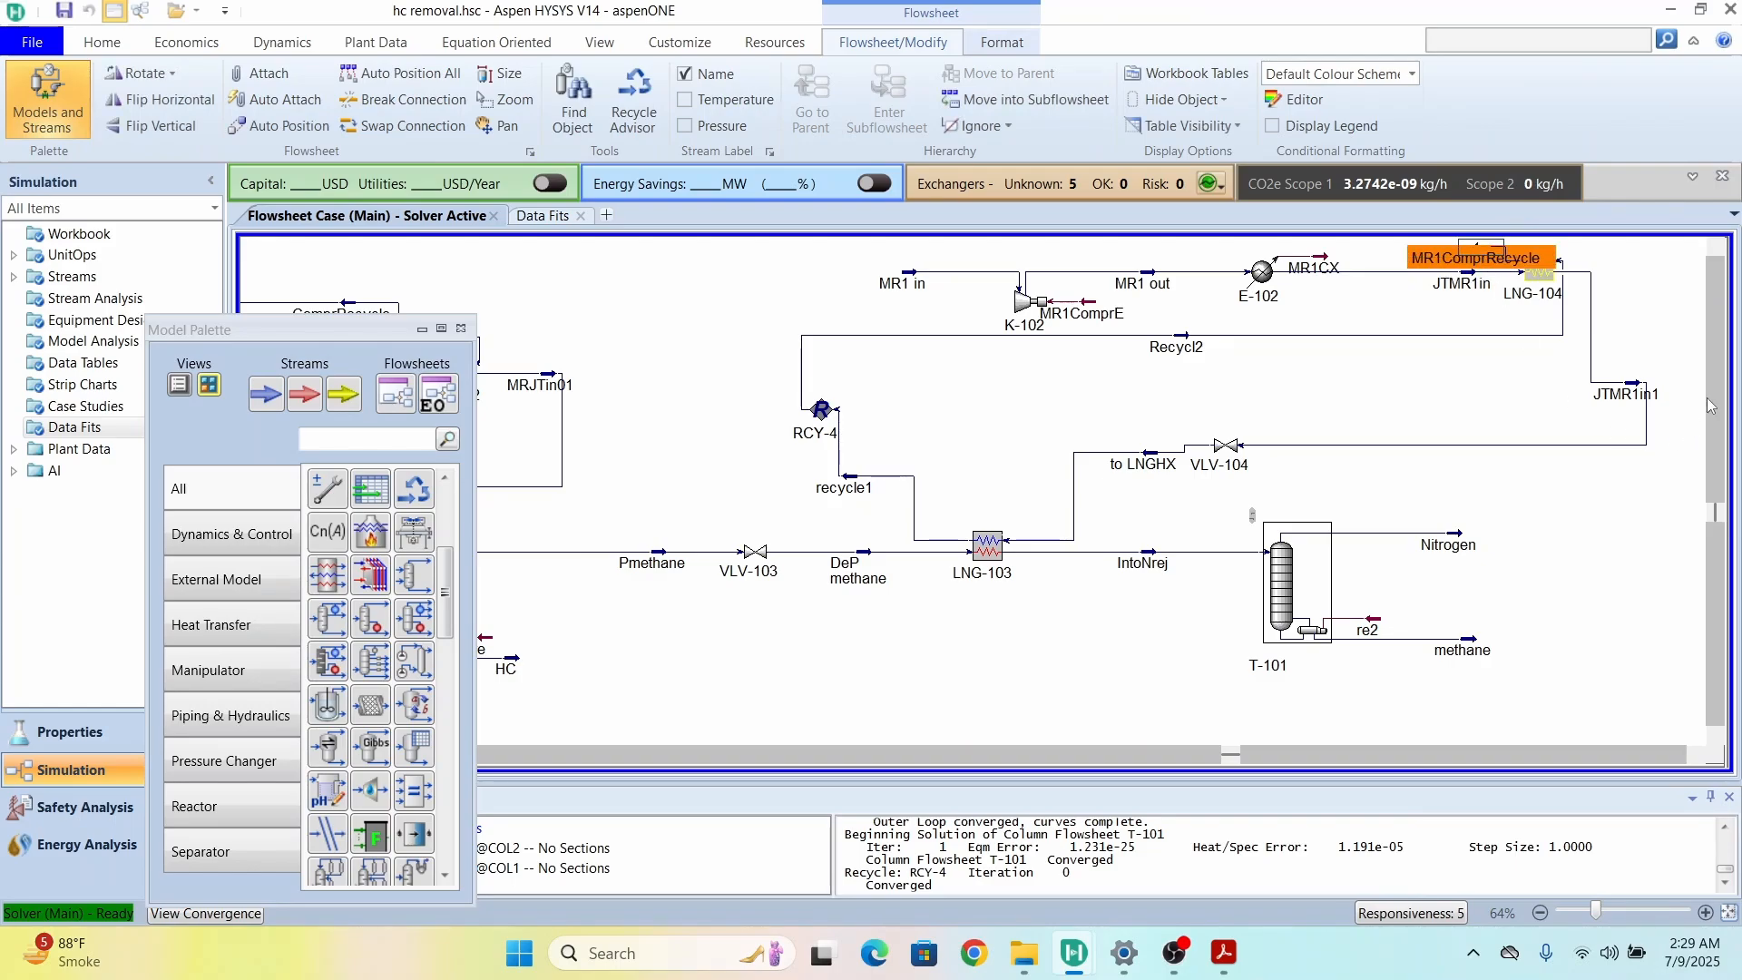
click(1729, 913)
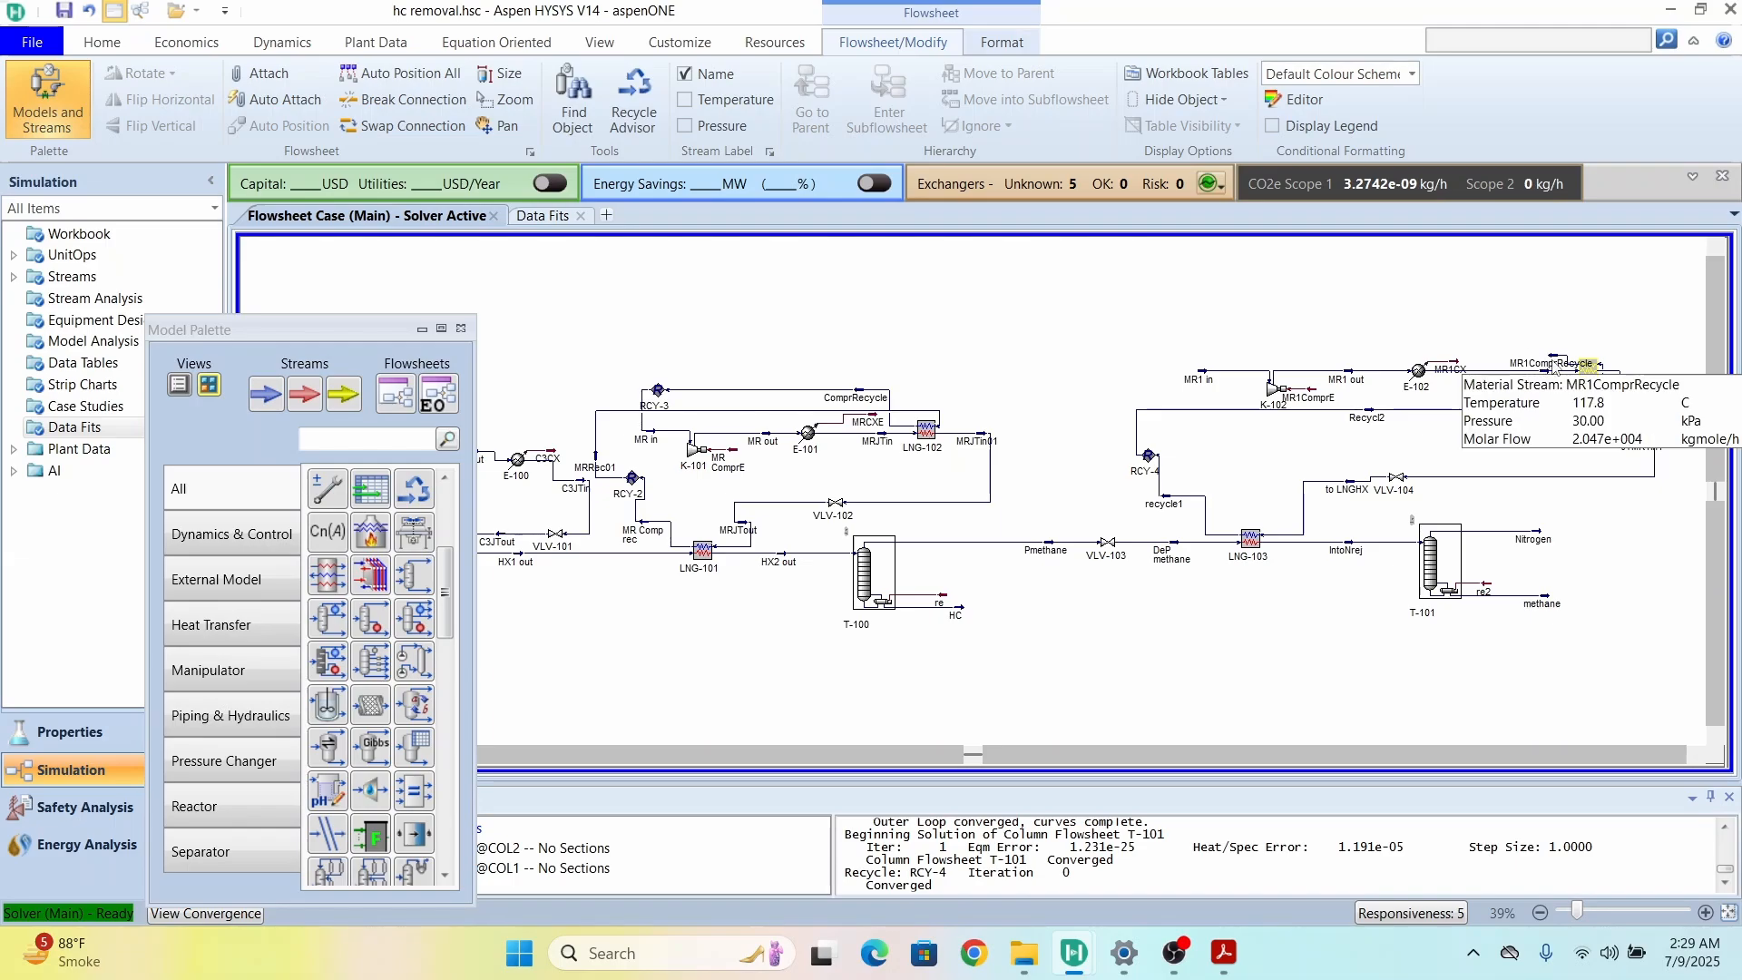
Step: Move stream MR1ComprRecycle to above cooler E-102 and check the LNG-104 exchanger results on the flowsheet
drag(1552, 363, 1416, 312)
mouse_move(1585, 373)
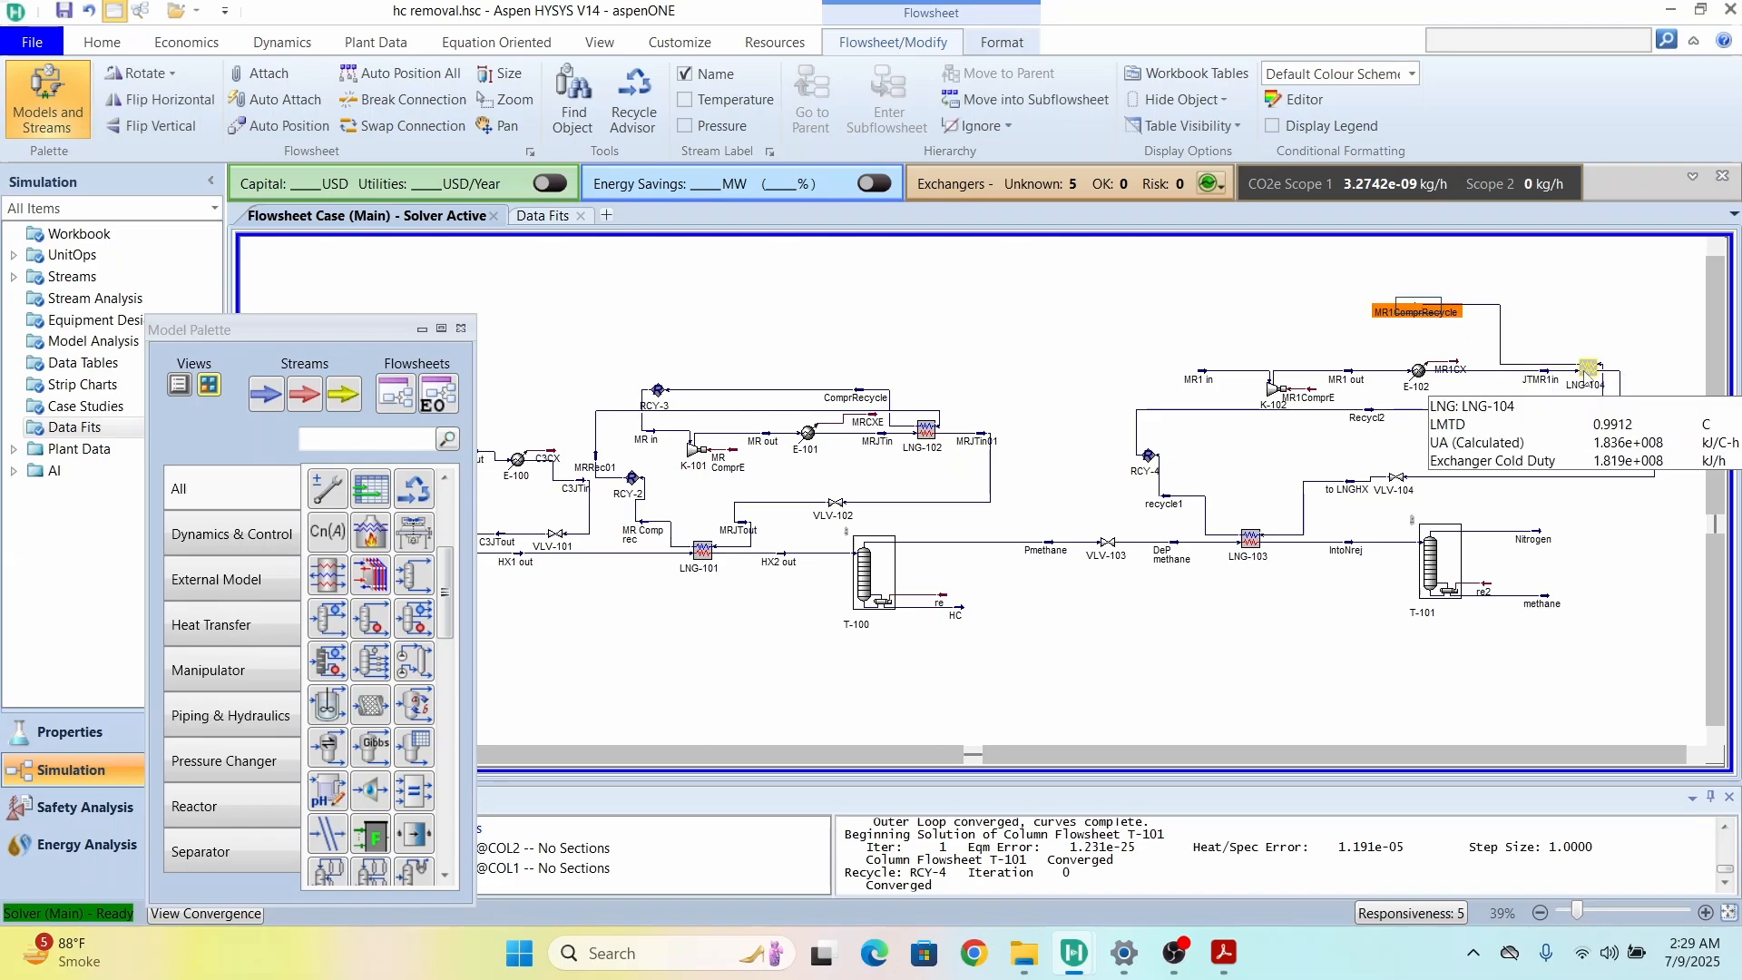
Step: Set the molar flow of stream MR1 in to 50000 kgmole/h and inspect exchanger LNG-104
mouse_move(1199, 380)
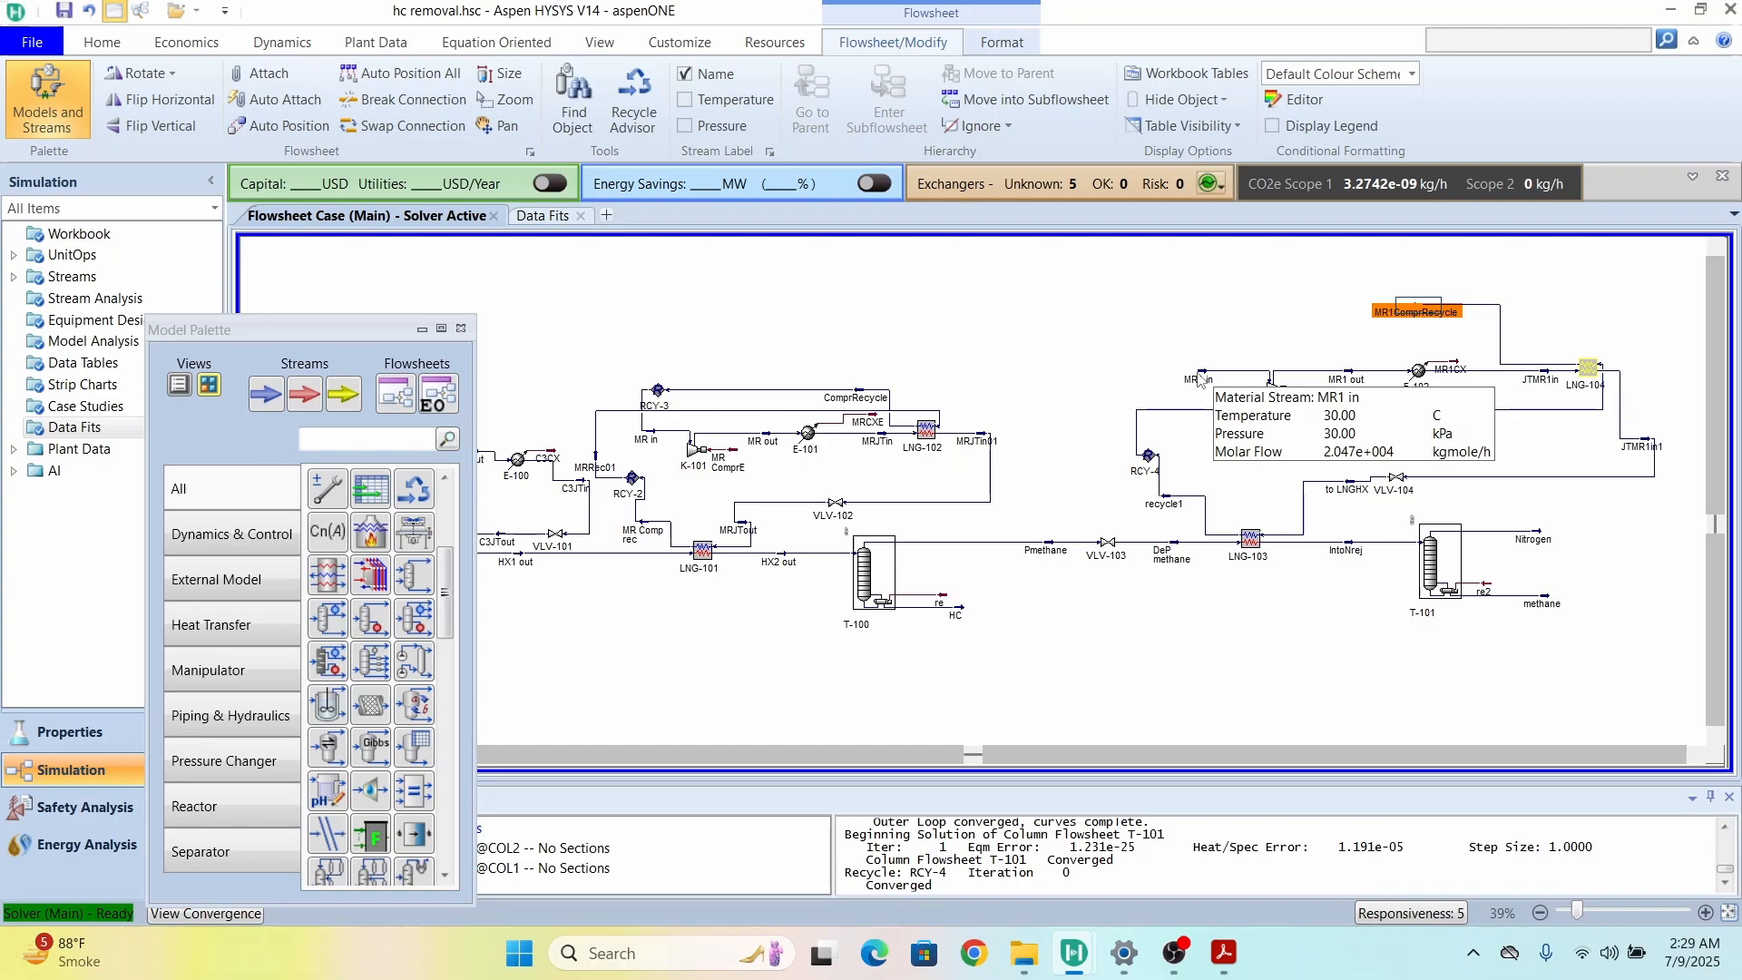
double_click(1200, 380)
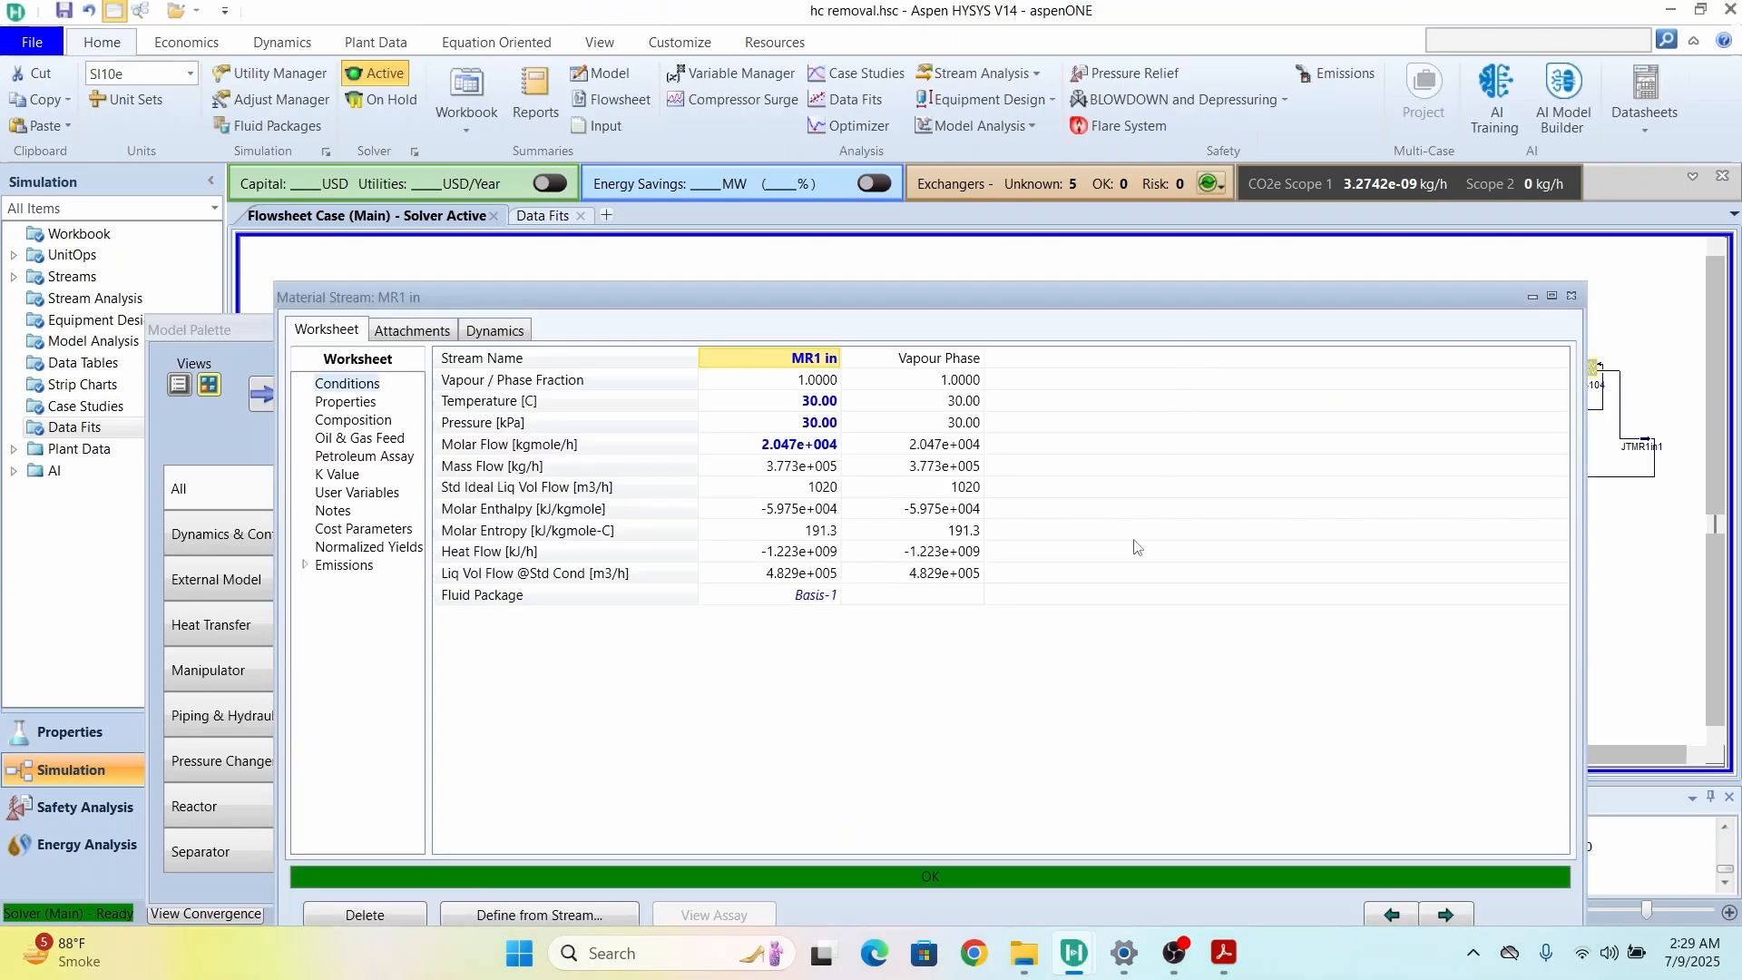
drag(981, 284, 995, 470)
click(804, 621)
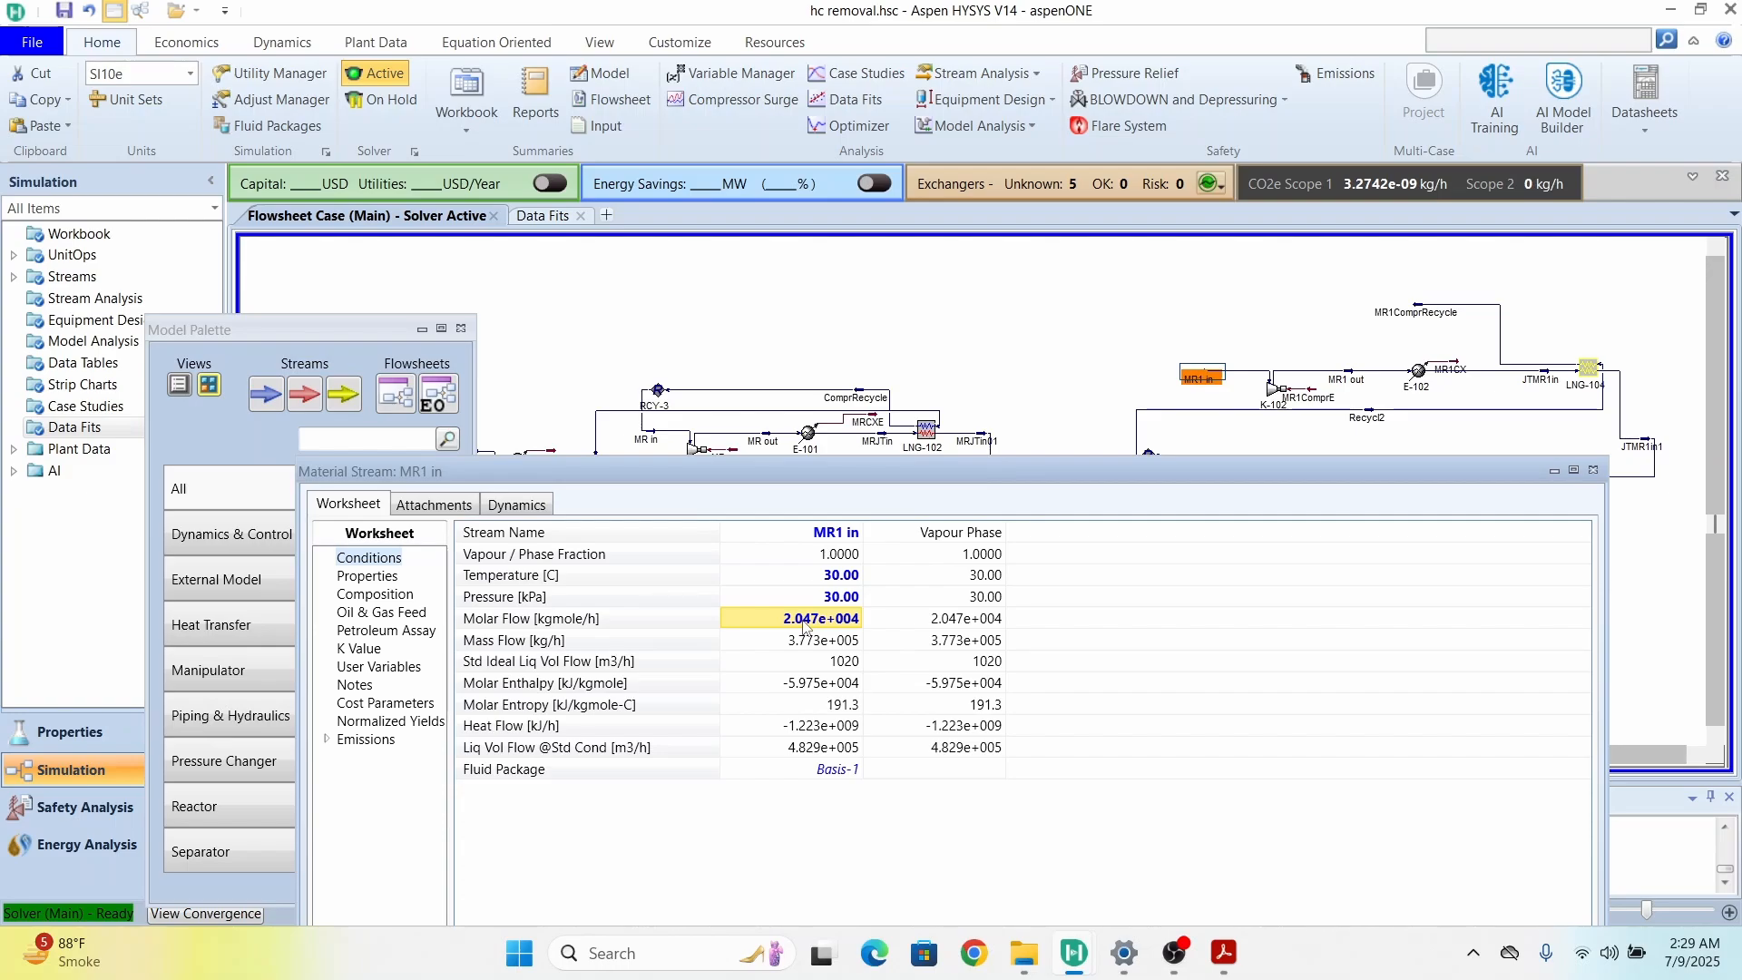
text(50000)
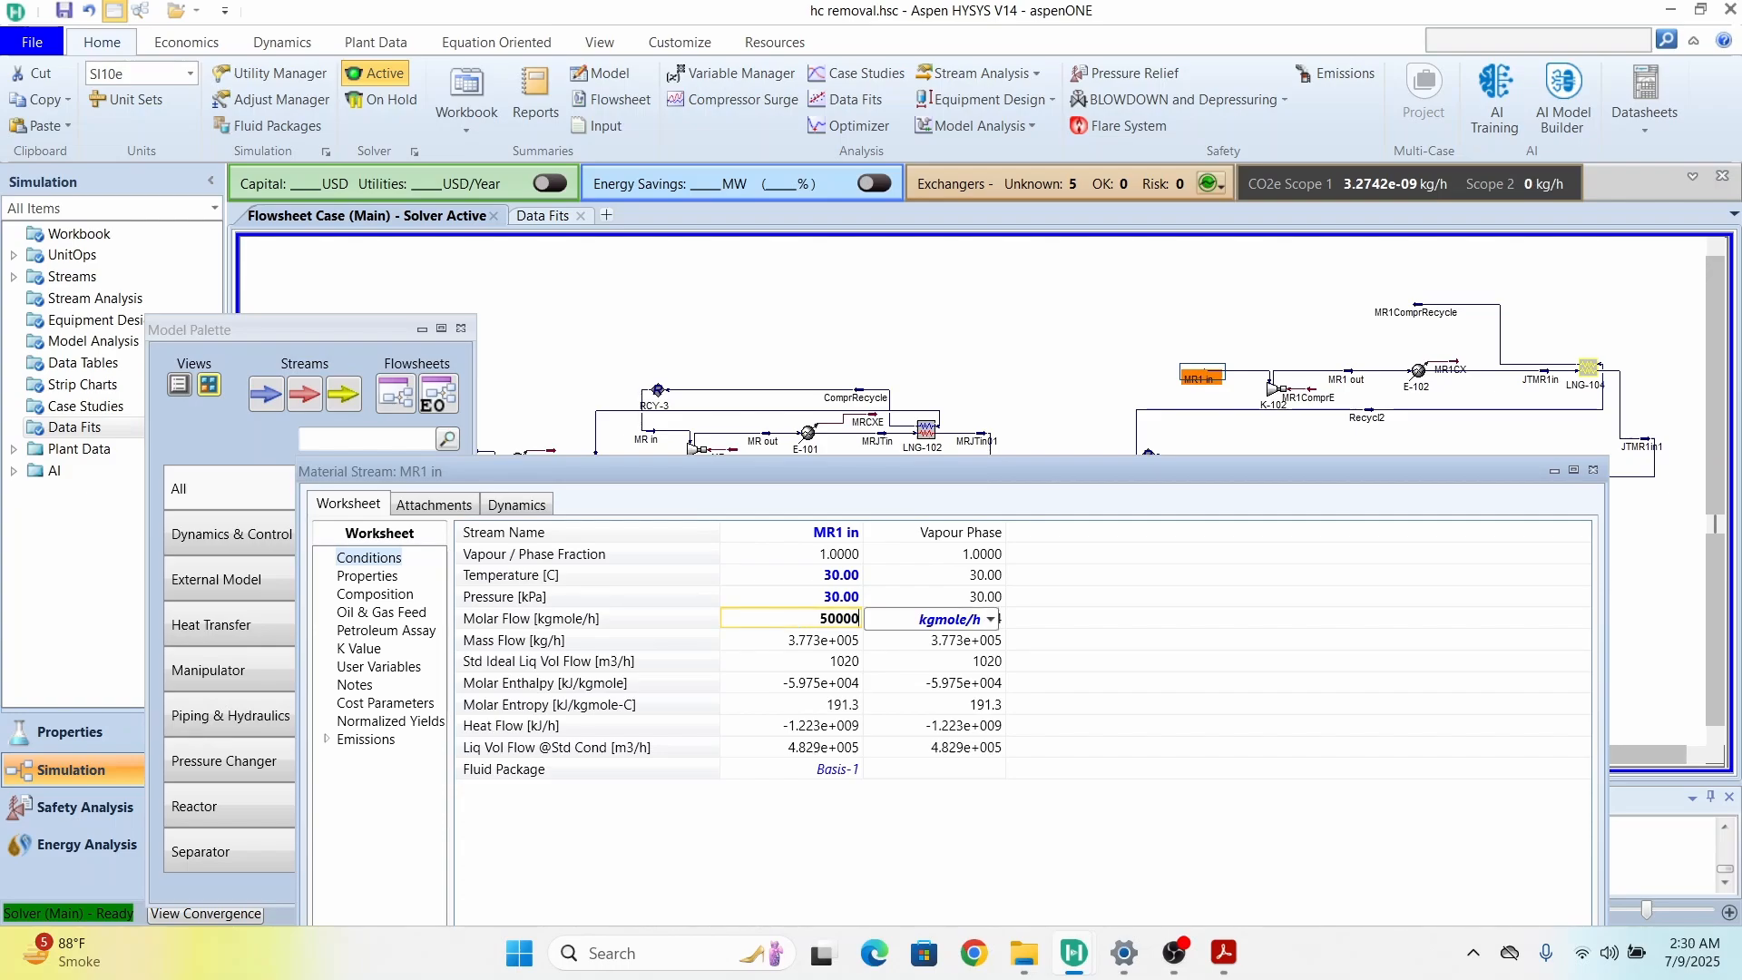
key(Return)
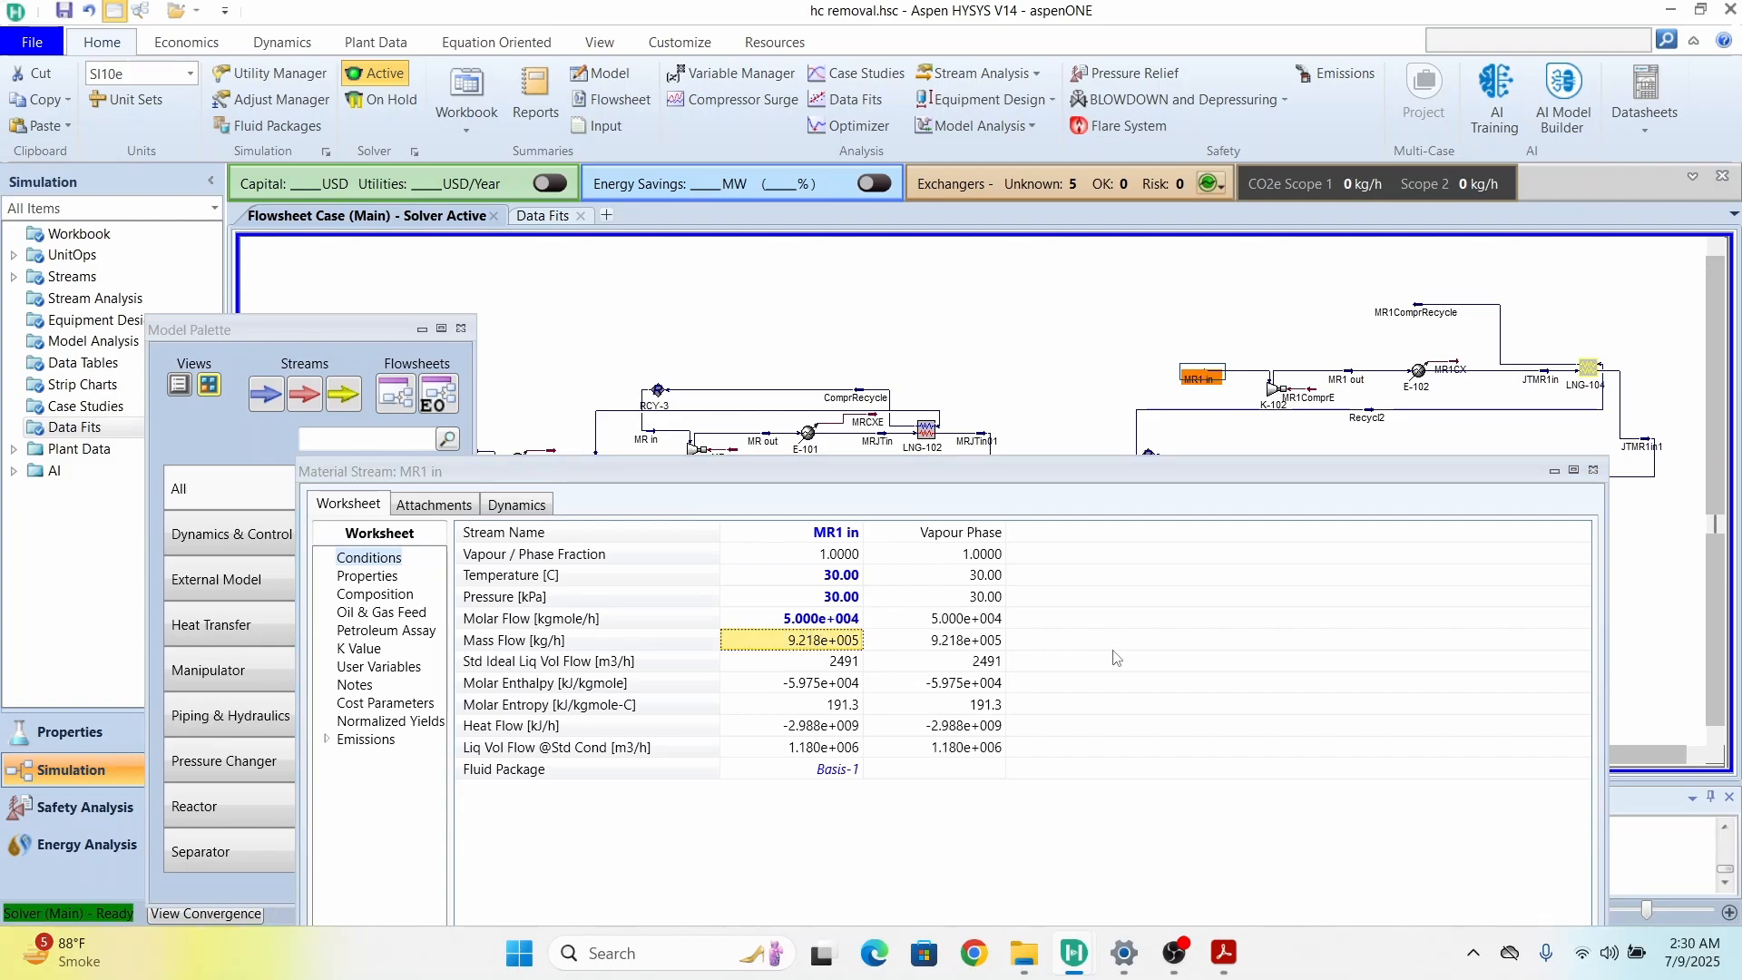
double_click(1588, 367)
drag(960, 771, 1141, 433)
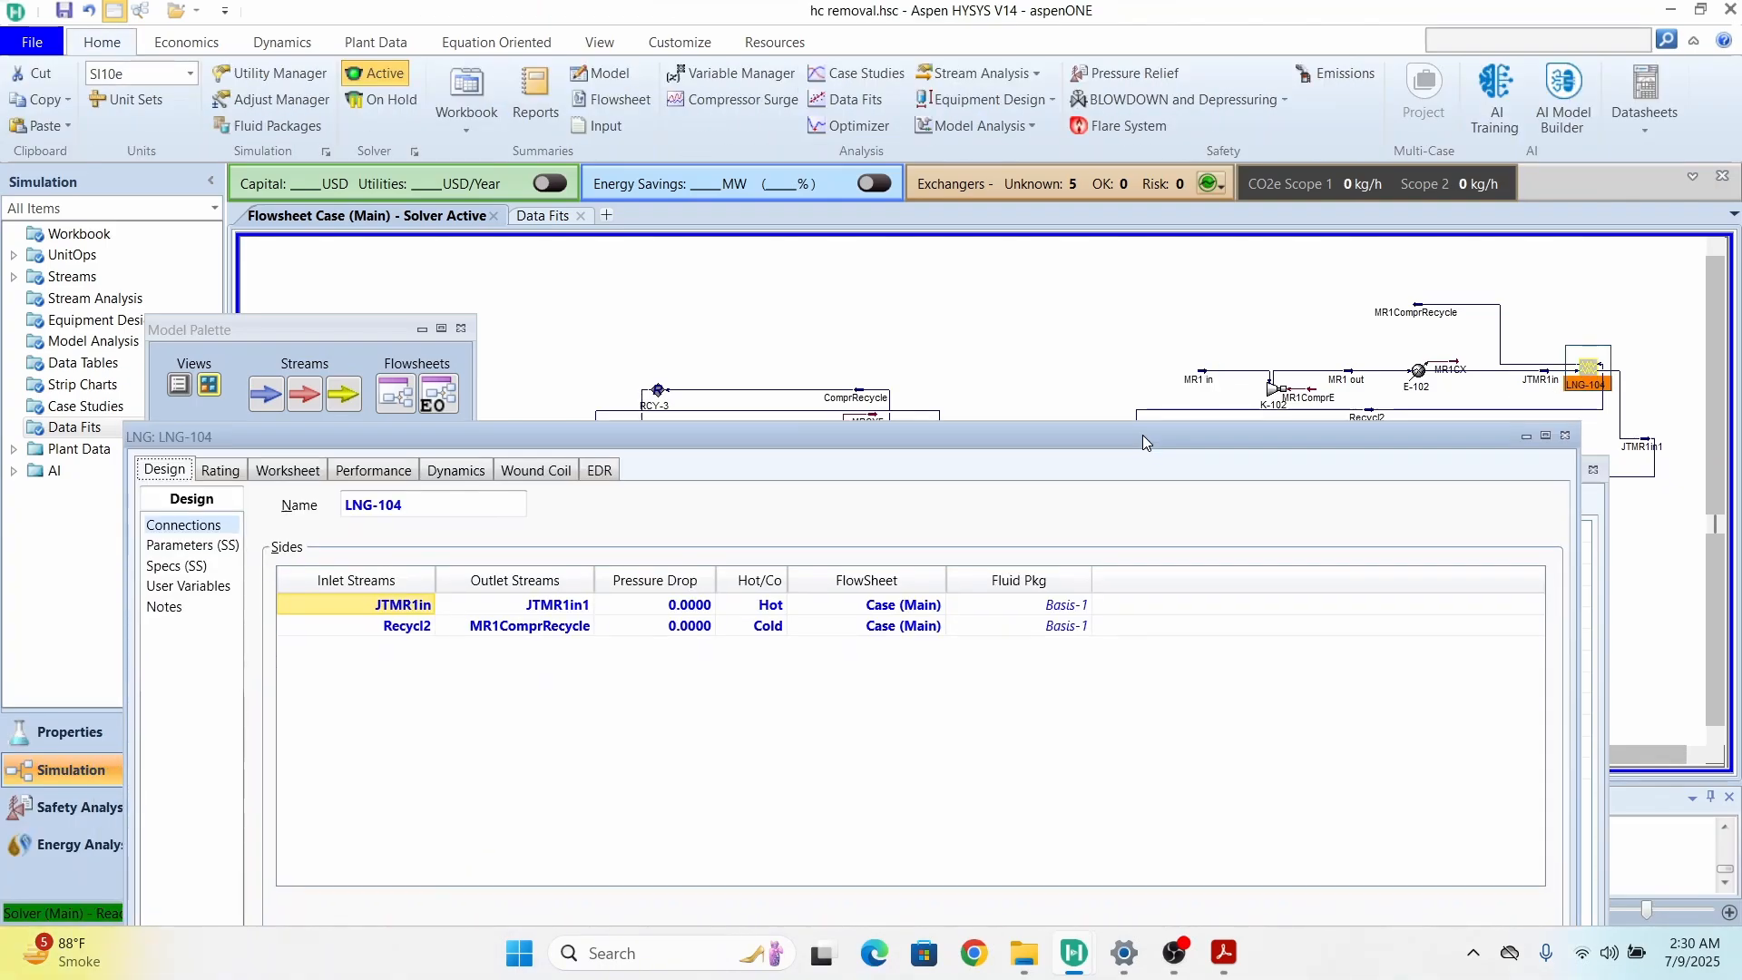
Step: Set the molar flow of stream MR1 in to 150000 kgmole/h and close the stream's window
click(313, 481)
drag(1016, 453, 1057, 916)
click(822, 619)
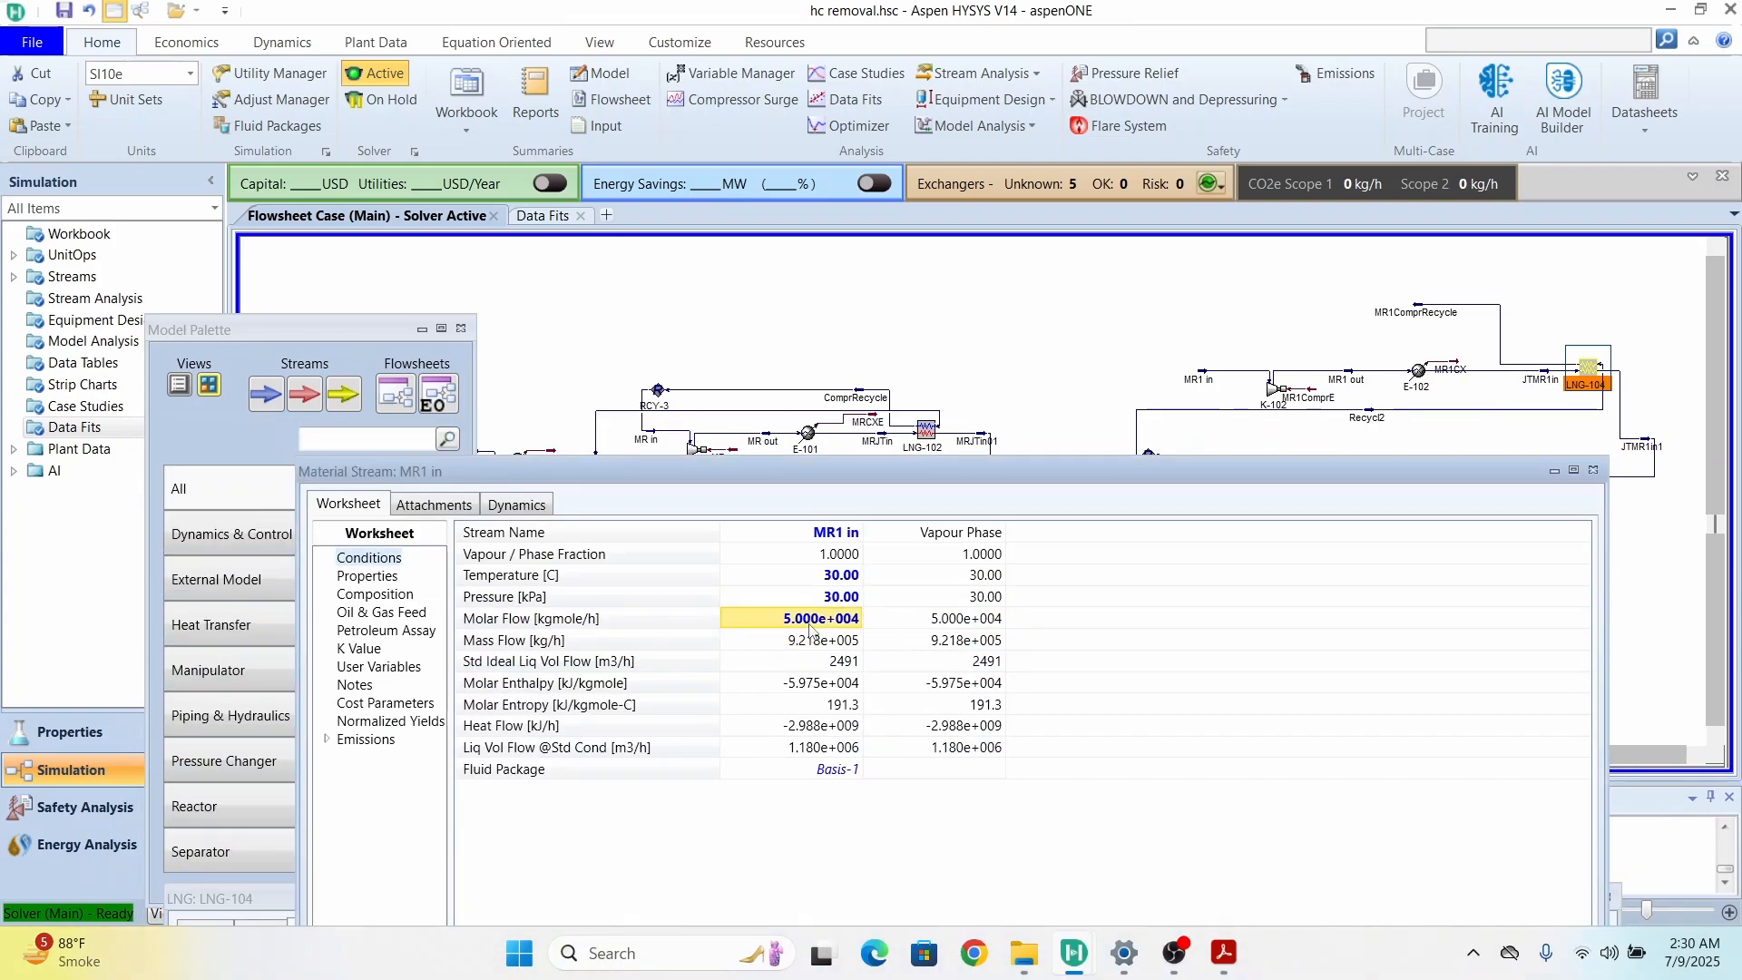
text(1)
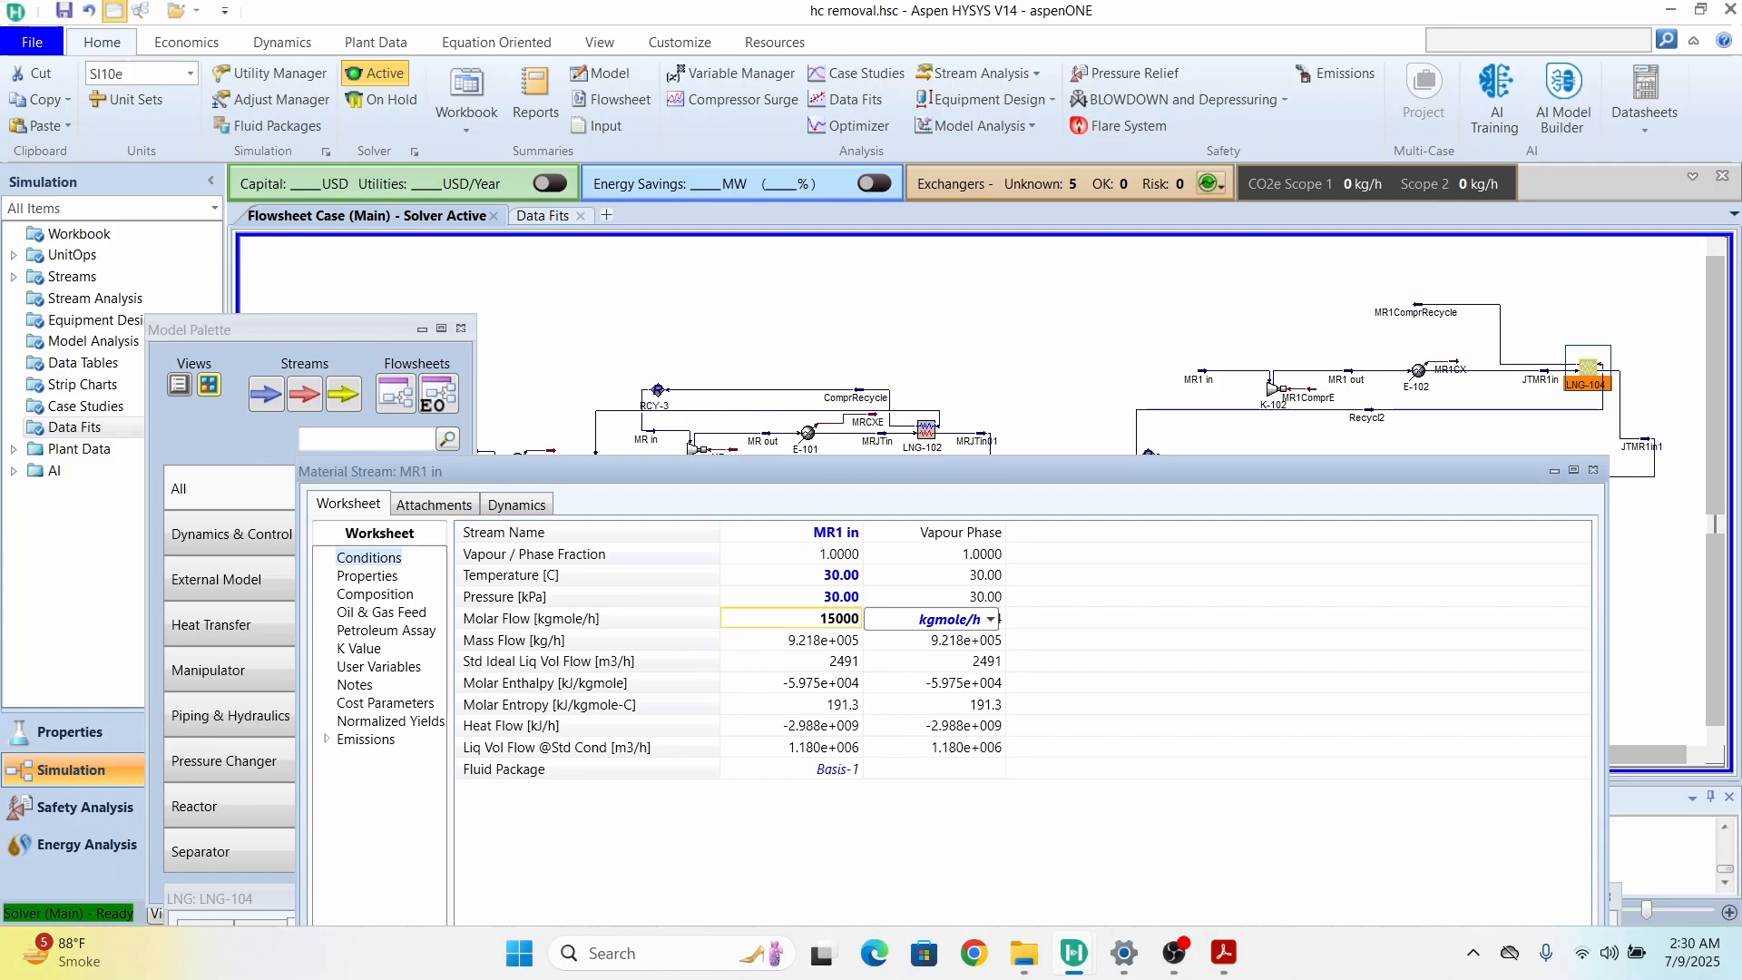
key(Return)
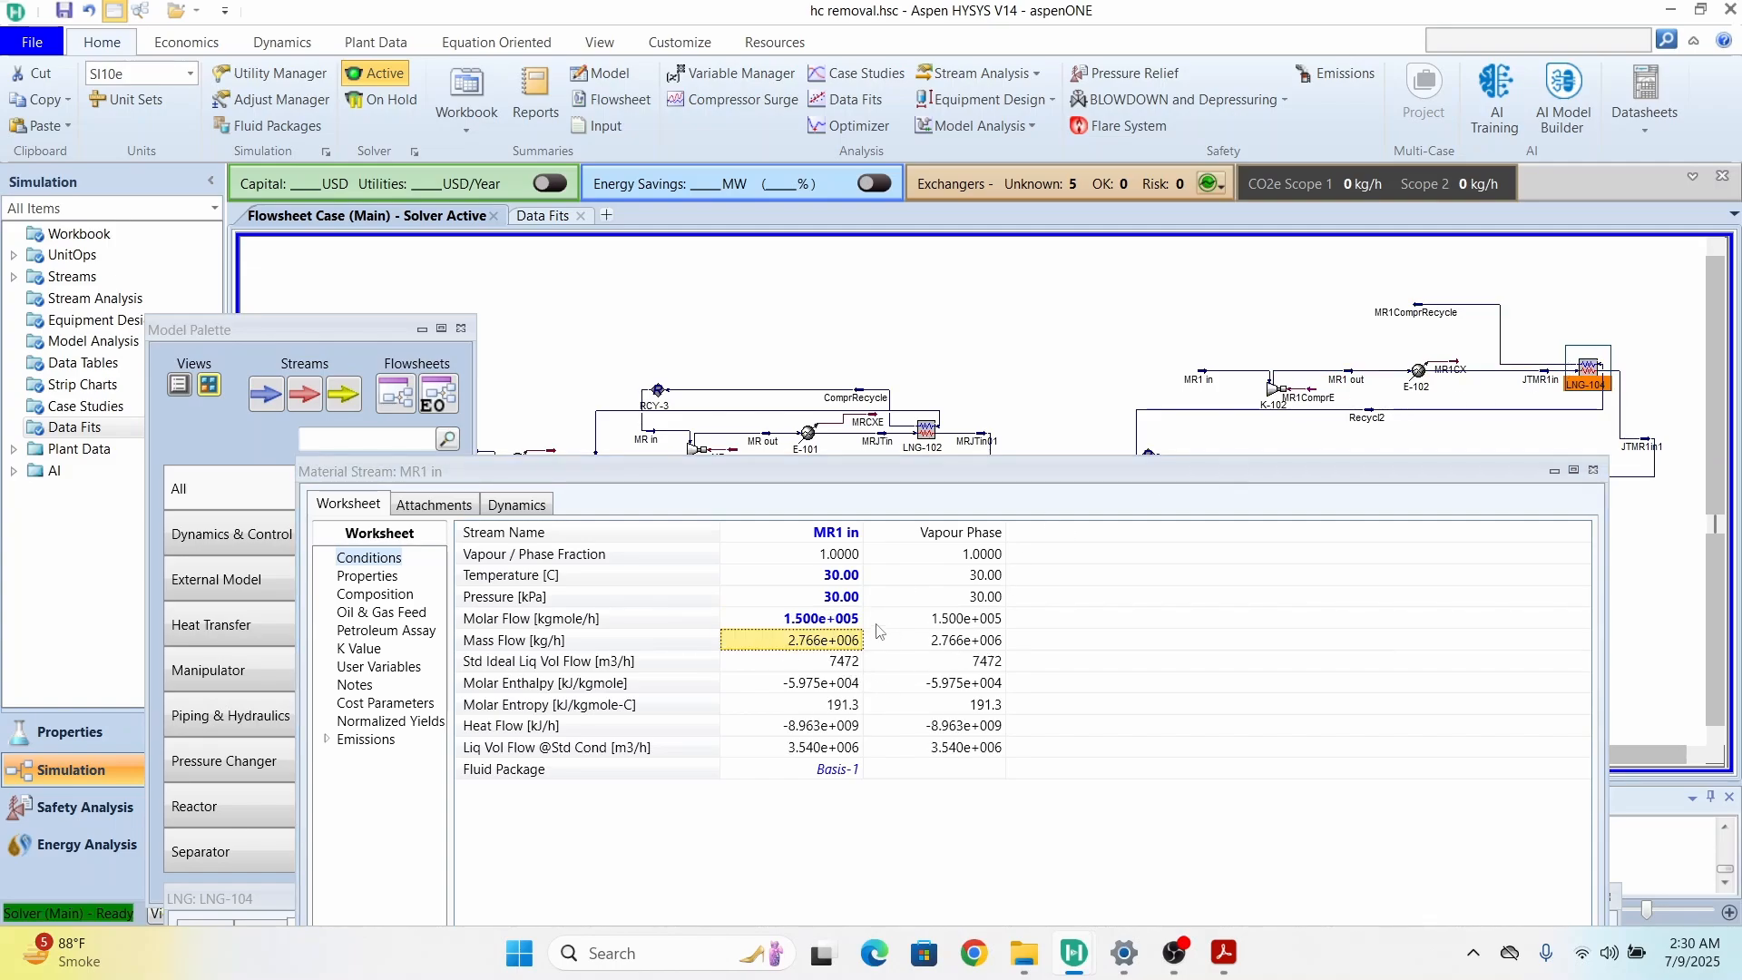
click(1596, 471)
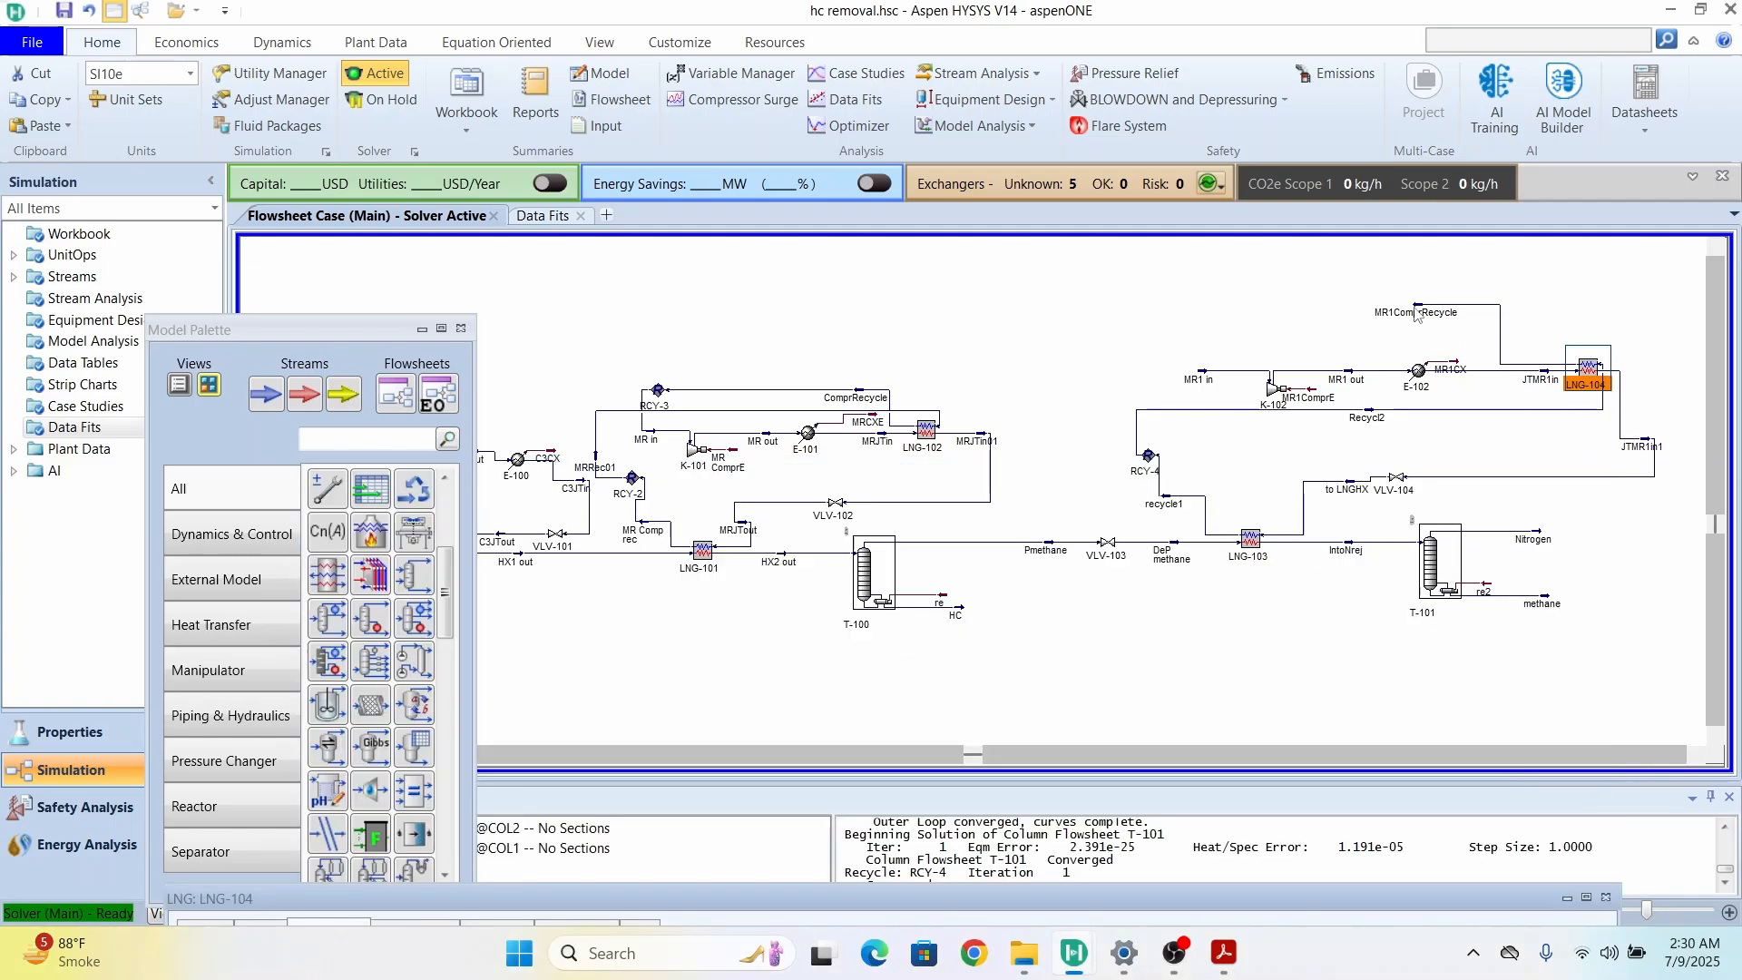
Step: Move stream MR1ComprRecycle to above compressor K-102 and reroute its line from LNG-104
drag(1417, 309, 1332, 314)
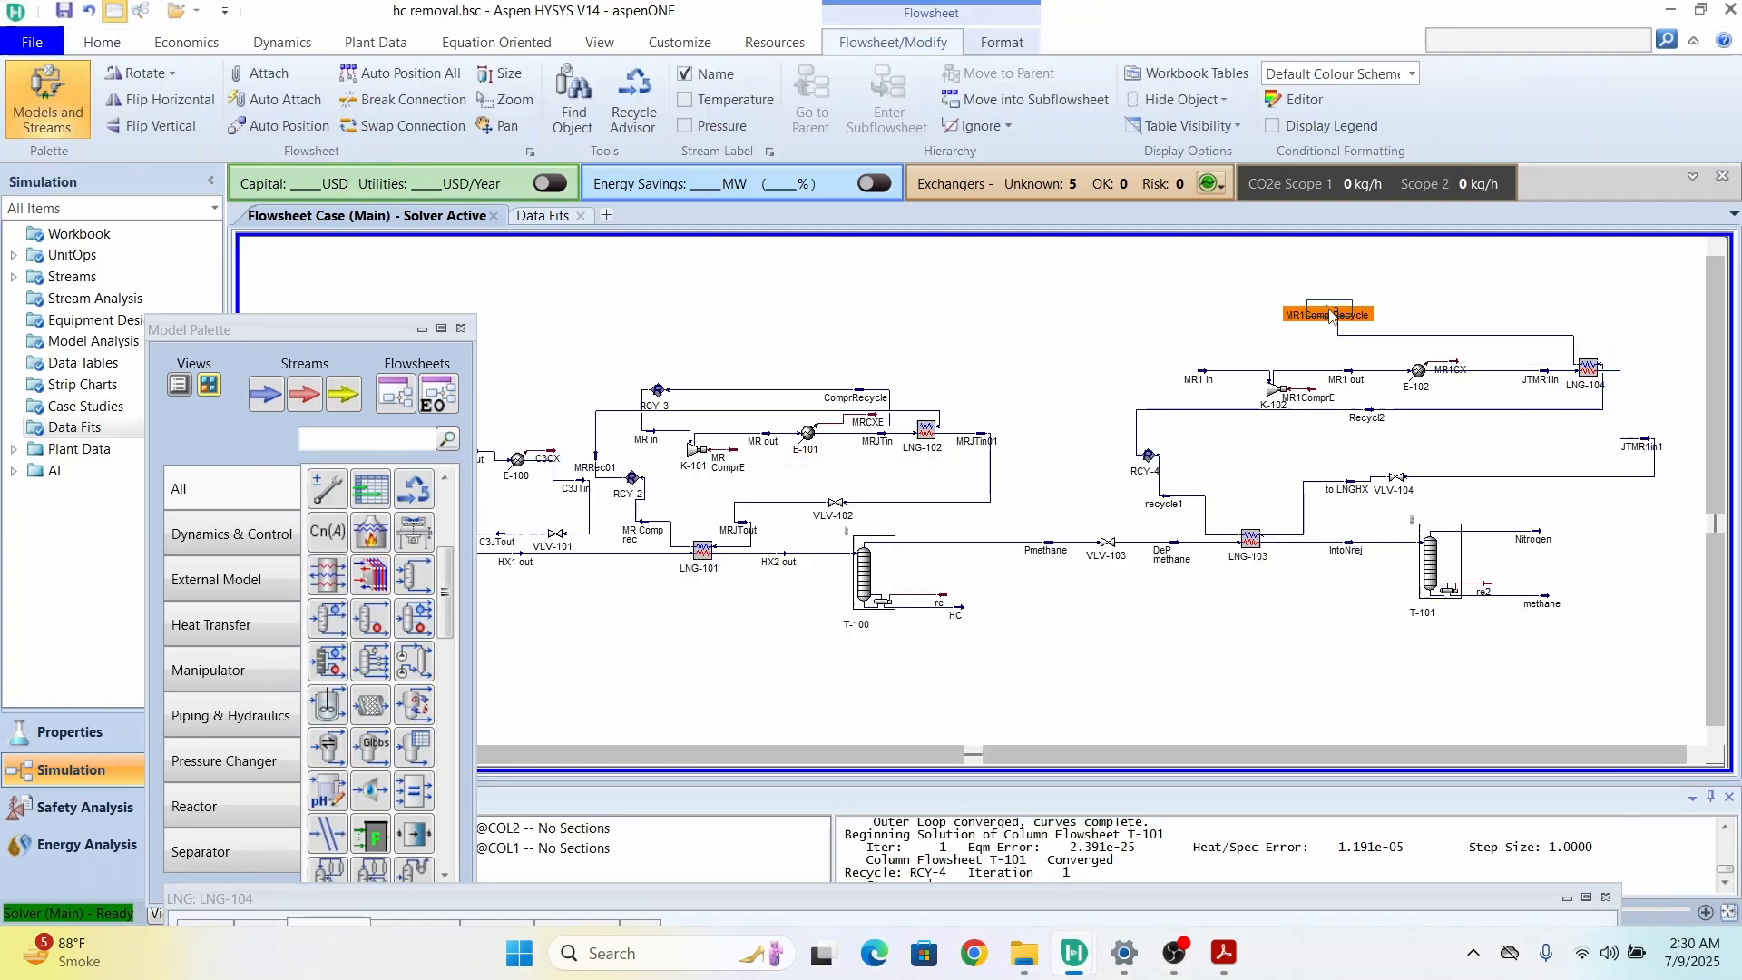
click(1599, 295)
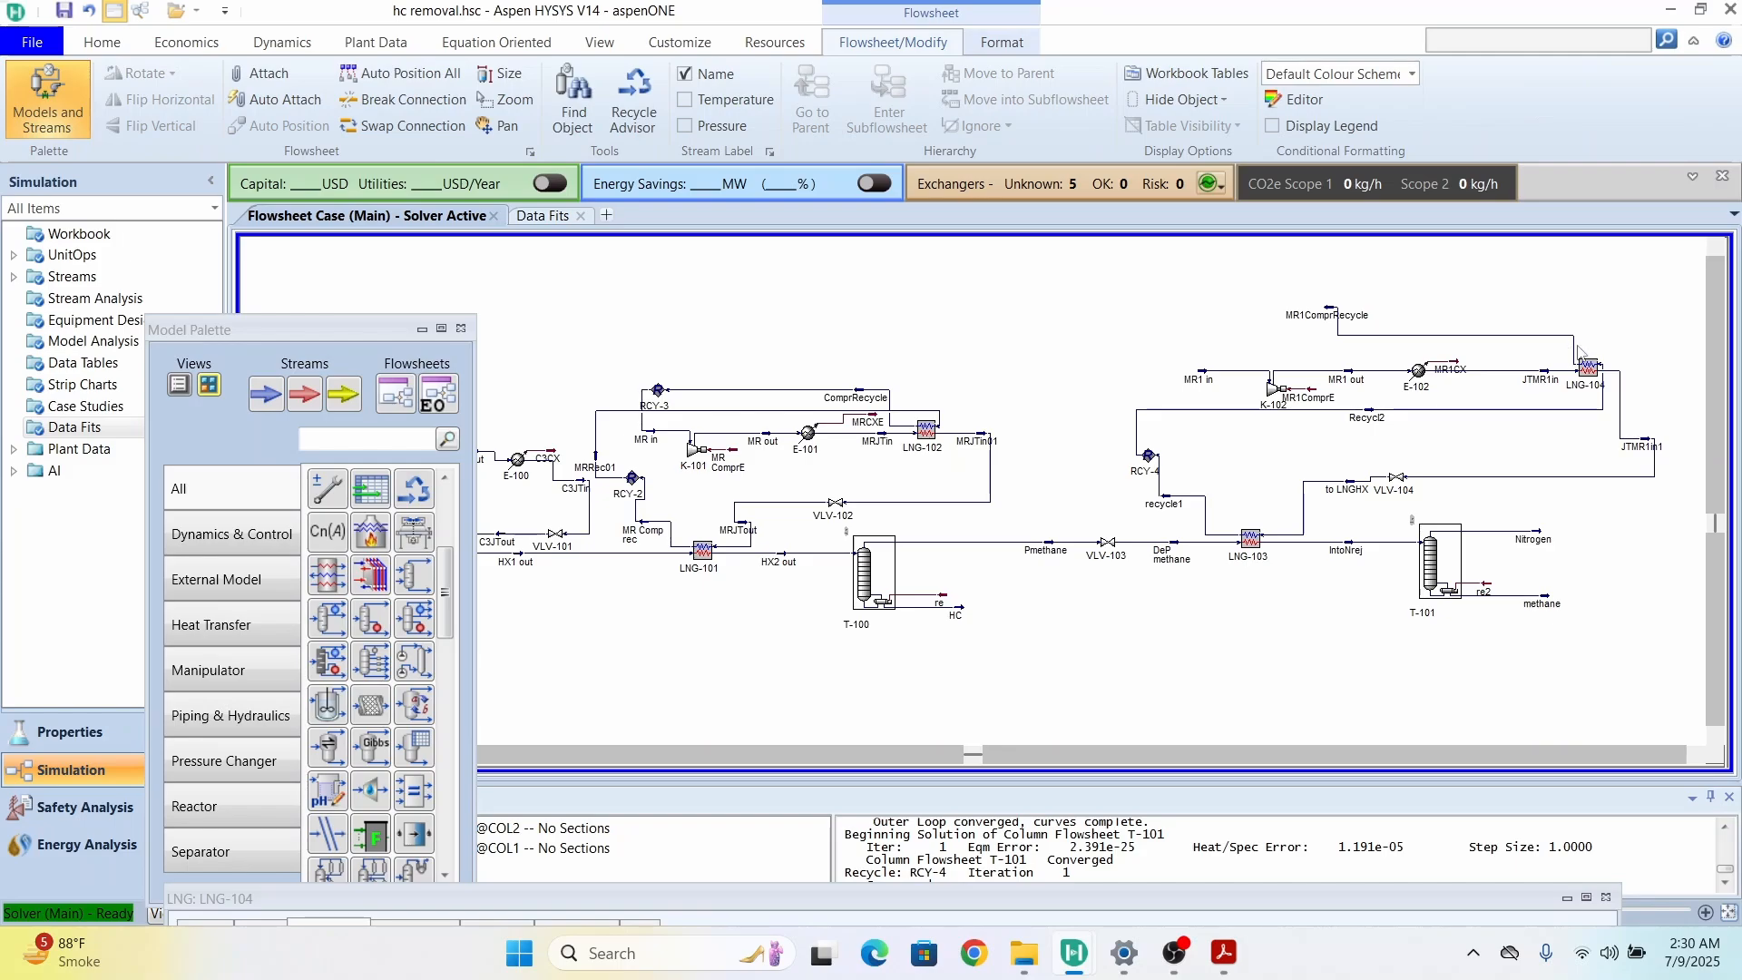
drag(1572, 345, 1503, 346)
click(1329, 314)
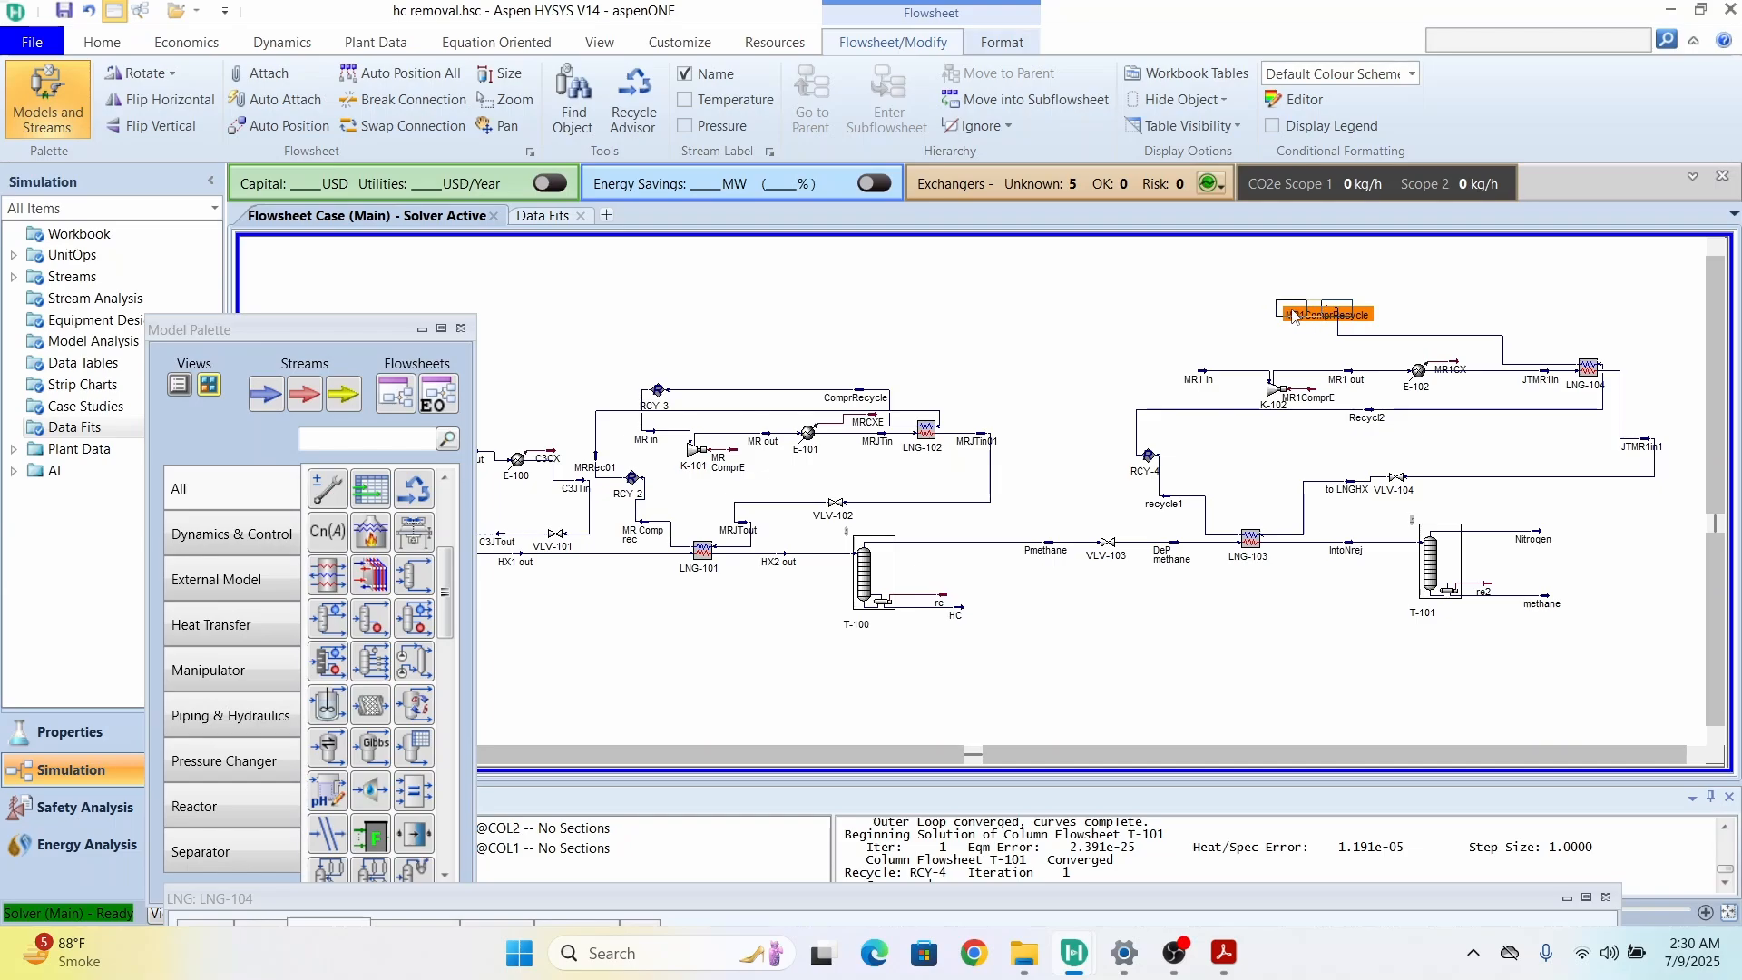
drag(1292, 310, 1293, 309)
click(1450, 294)
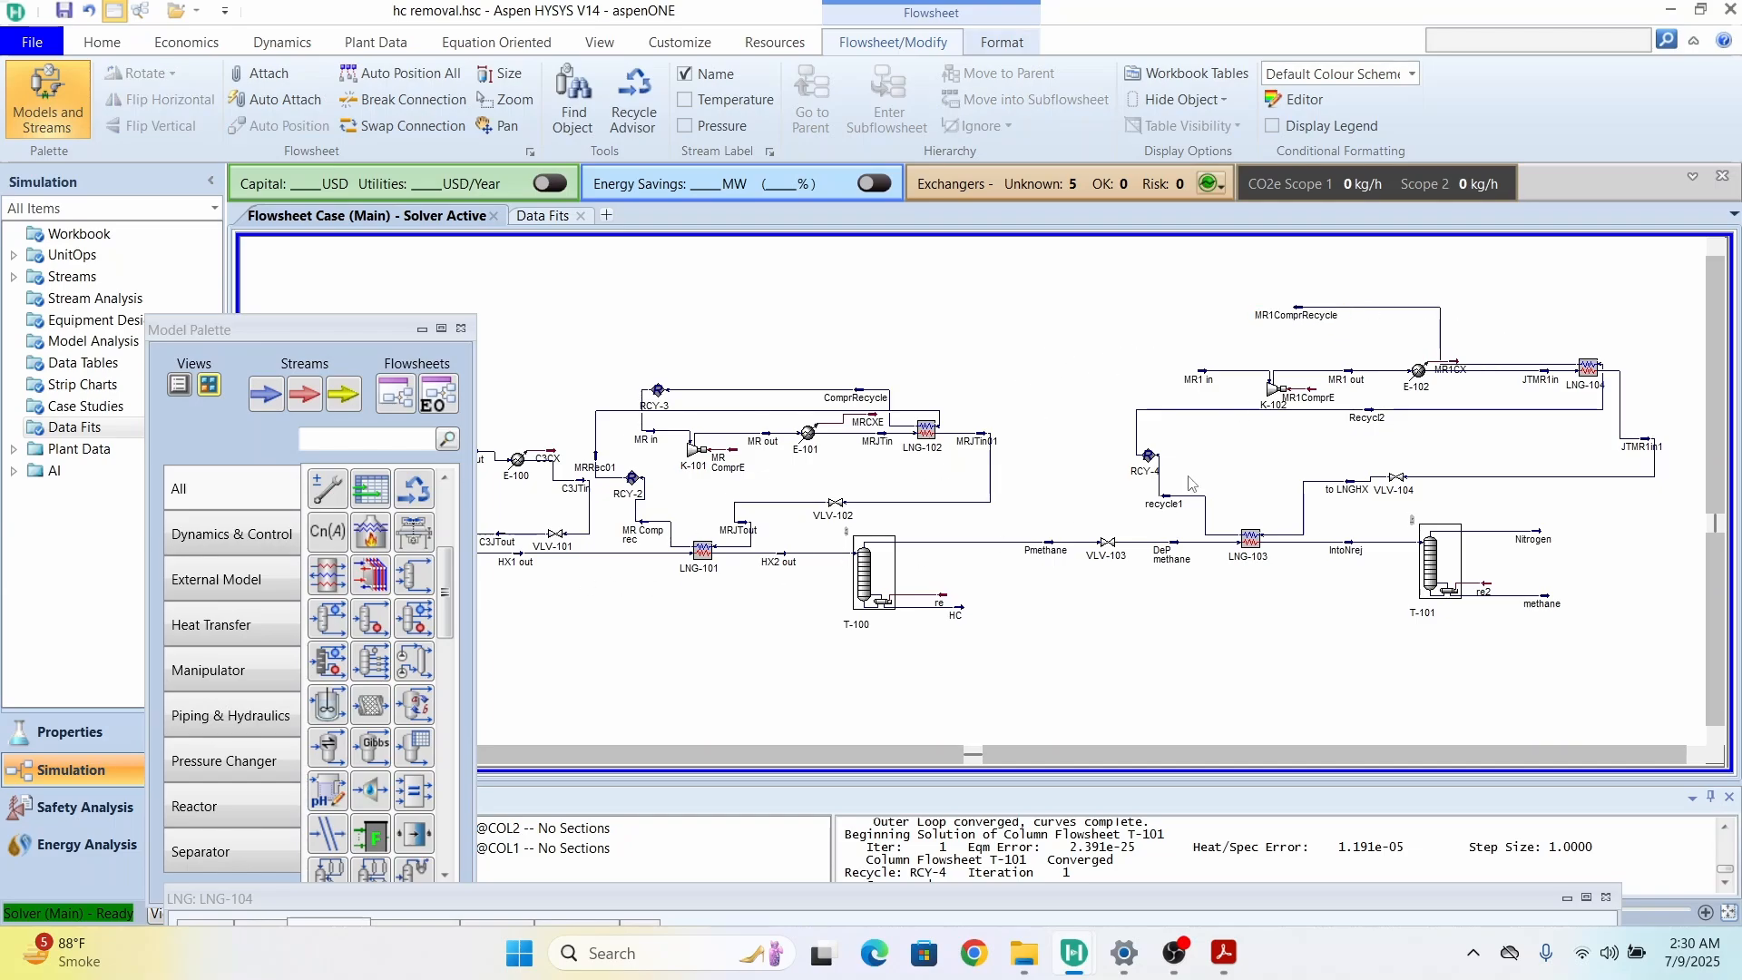
Step: Place a new Recycle block on the flowsheet beside MR1ComprRecycle, above stream MR1 in
mouse_move(1304, 320)
click(417, 491)
click(1167, 317)
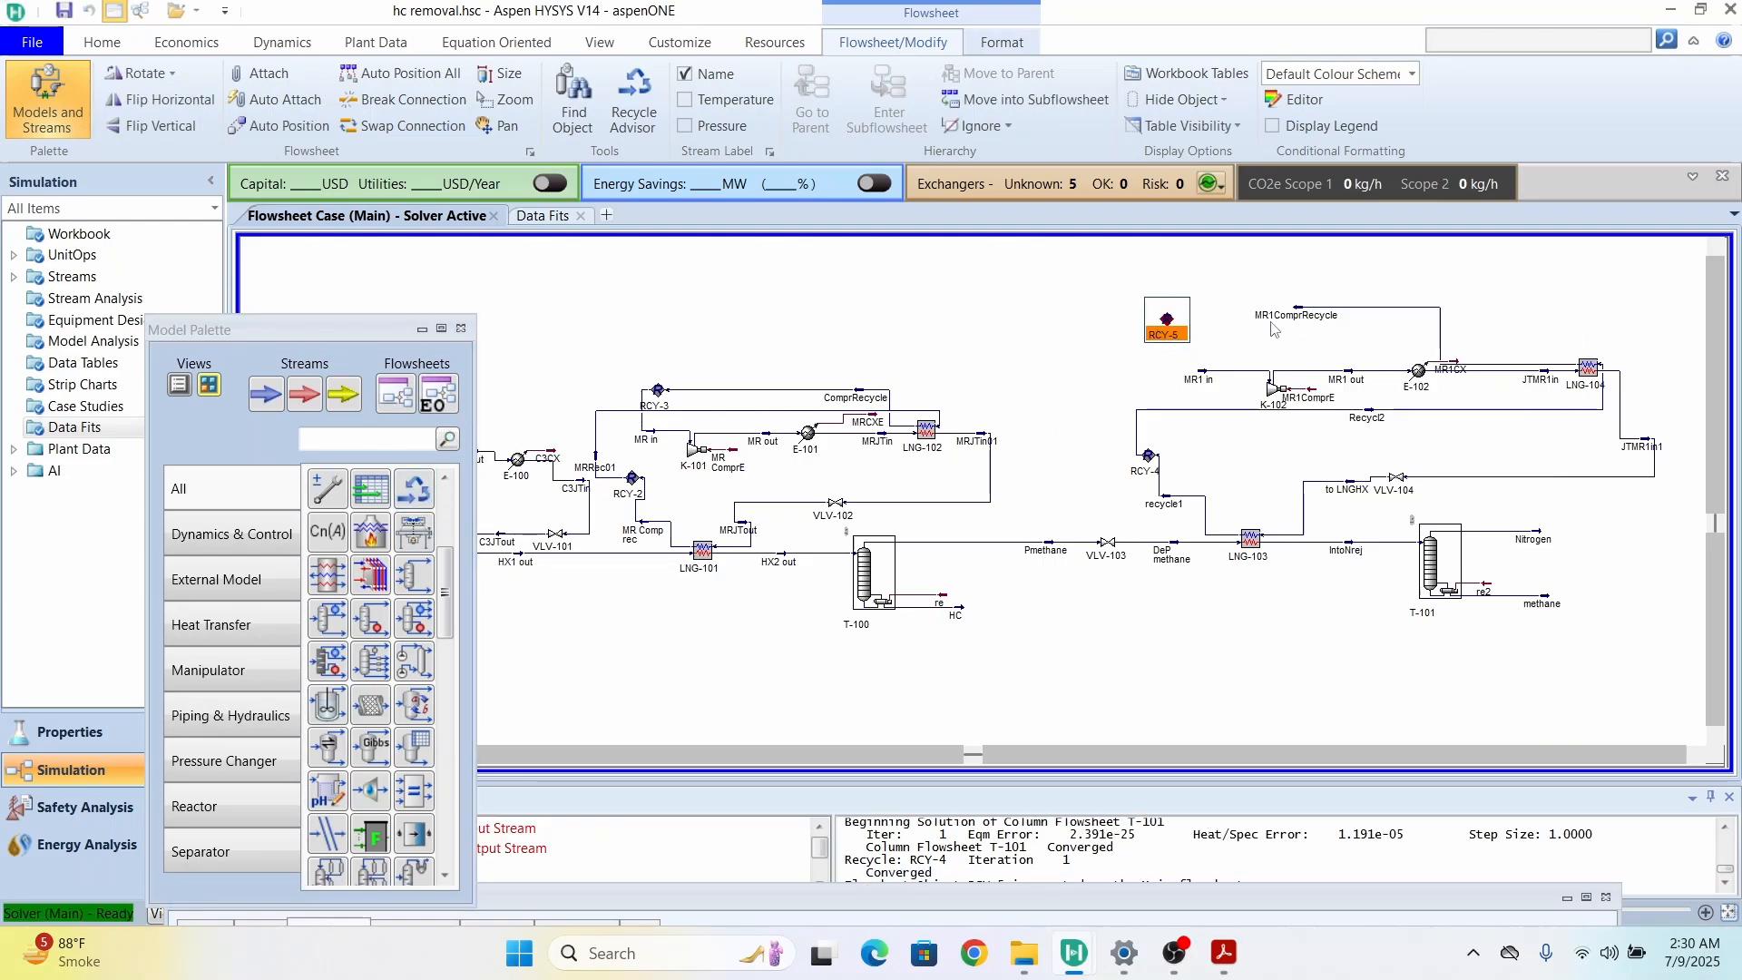
Step: Connect MR1ComprRecycle as the inlet and MR1 in as the outlet of the Recycle block beside them
double_click(1166, 325)
click(1077, 762)
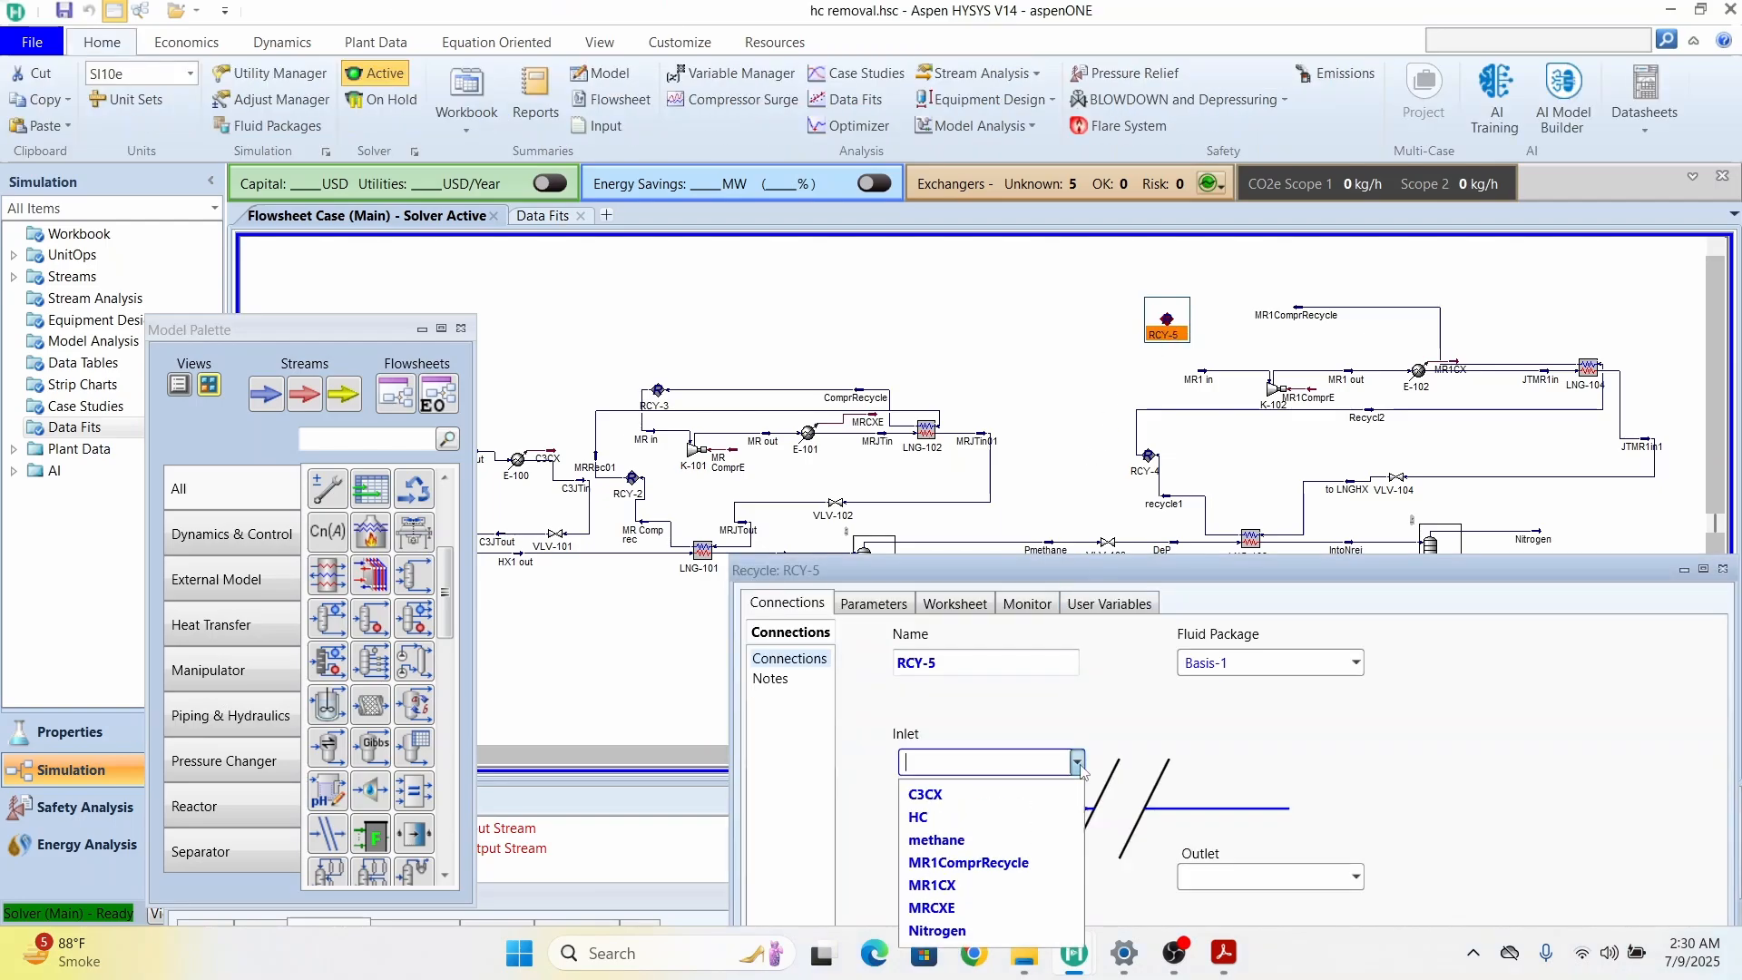
click(1020, 864)
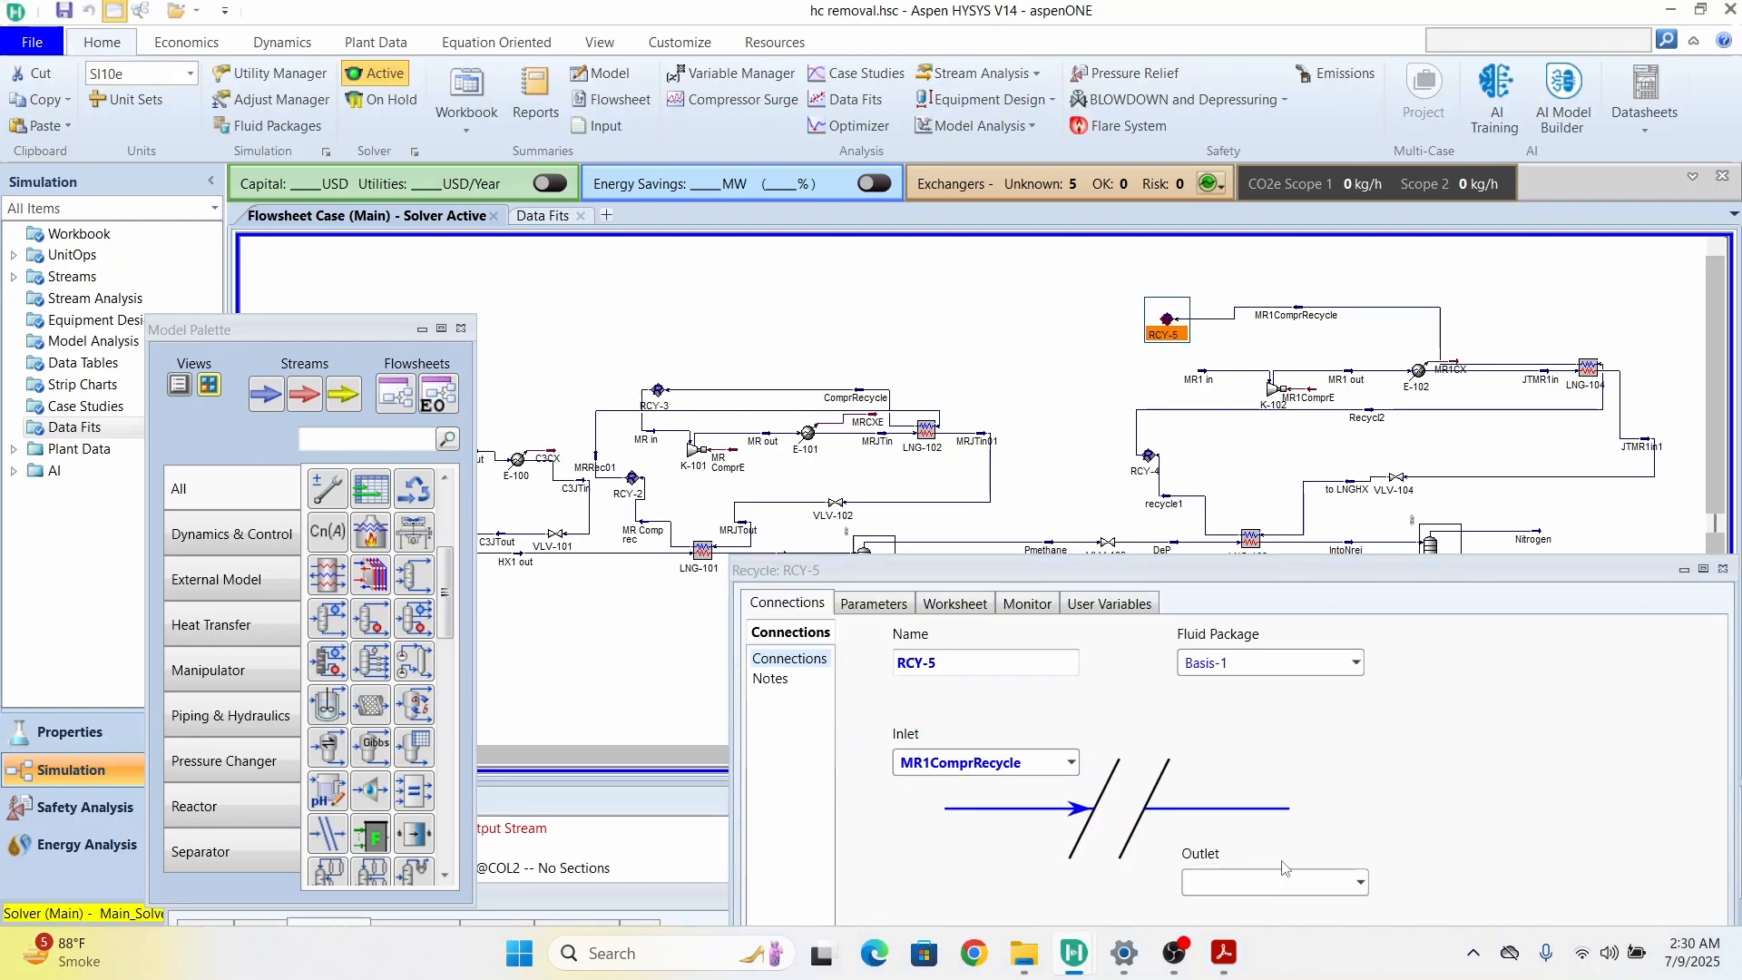
click(1355, 877)
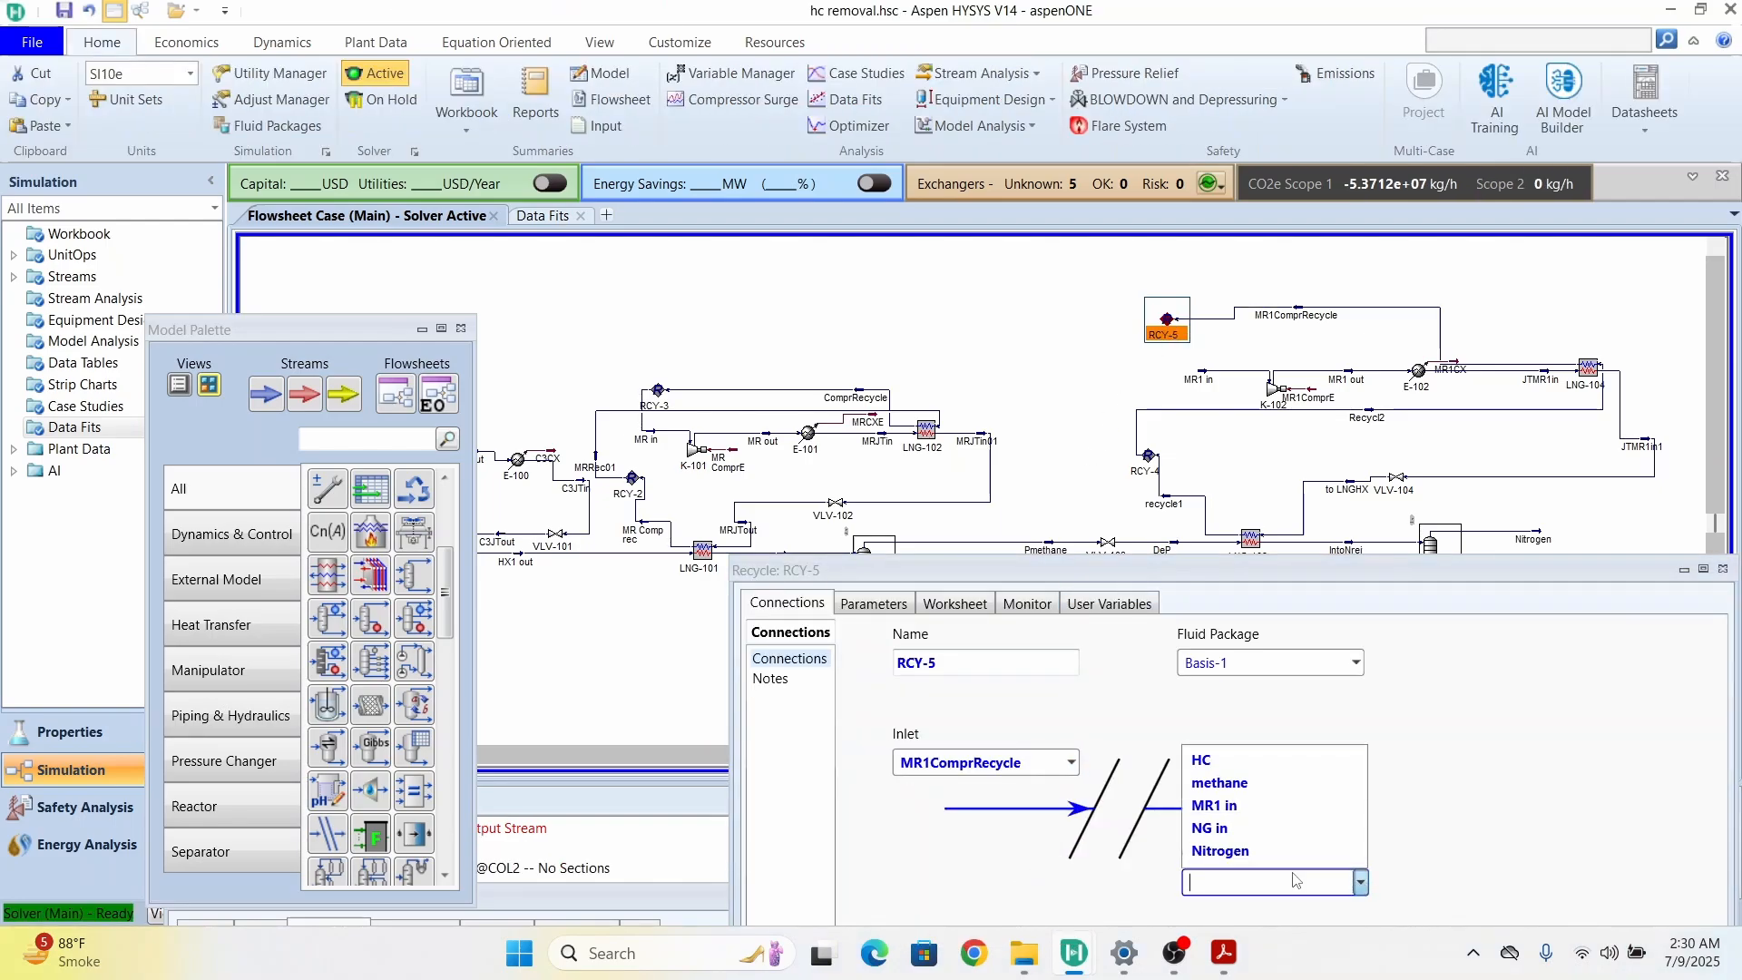
click(1259, 806)
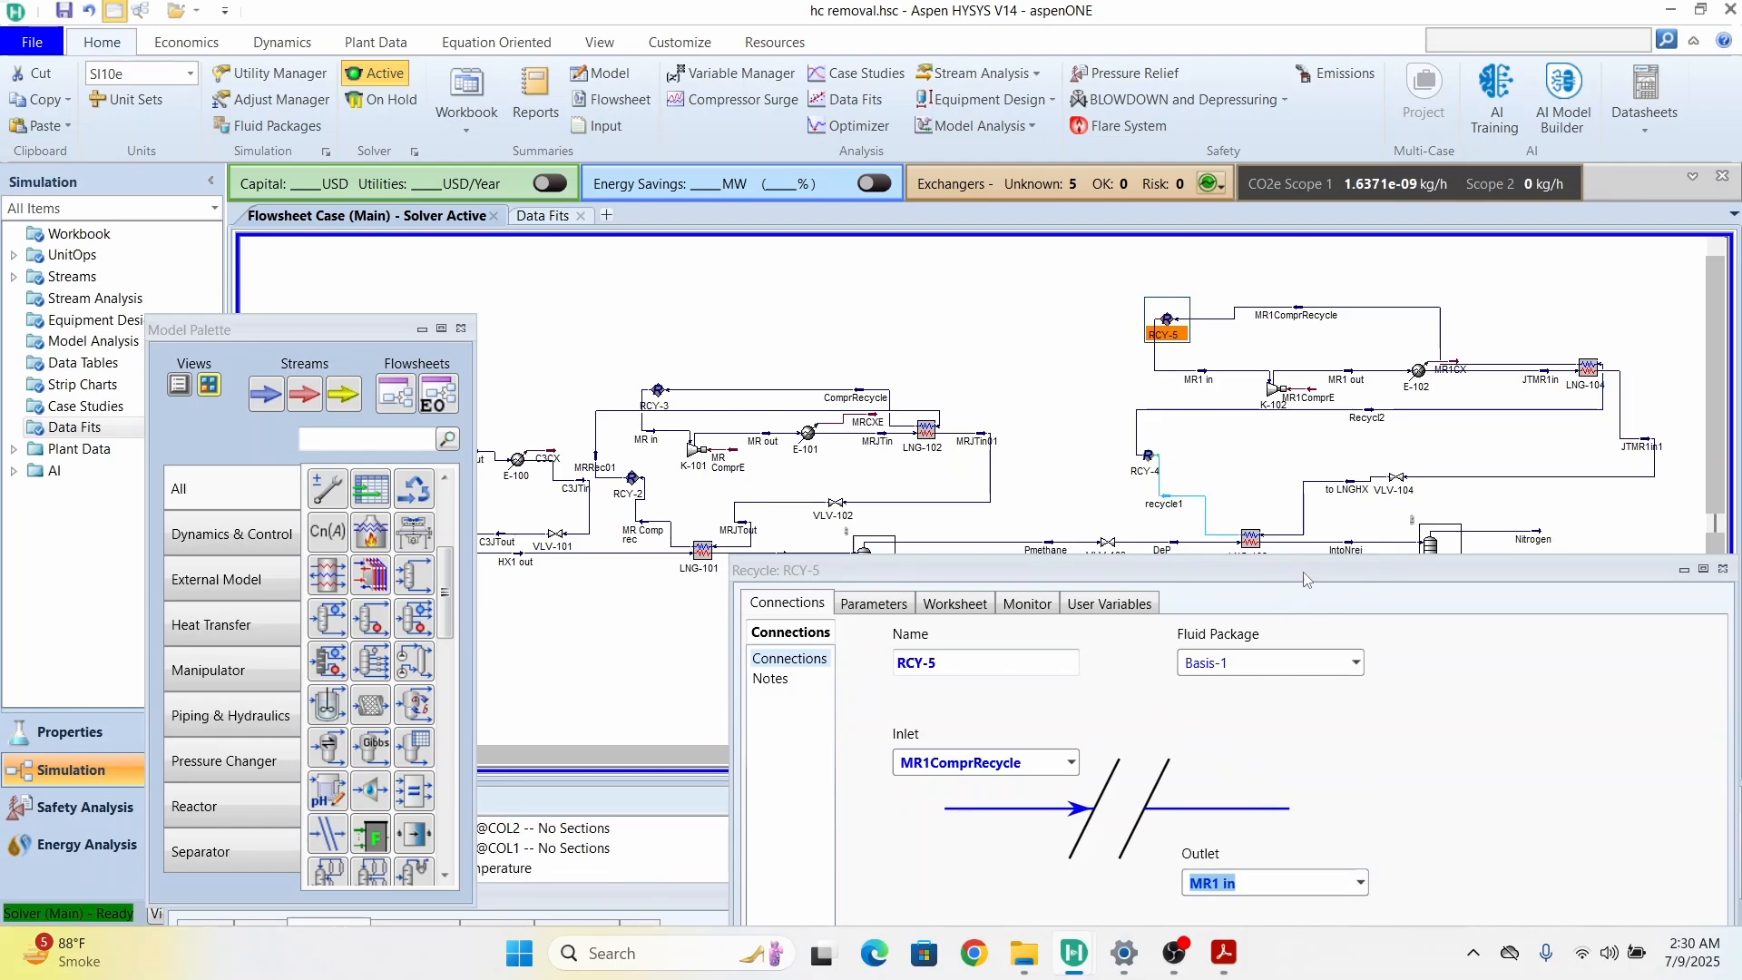
drag(1293, 575, 955, 645)
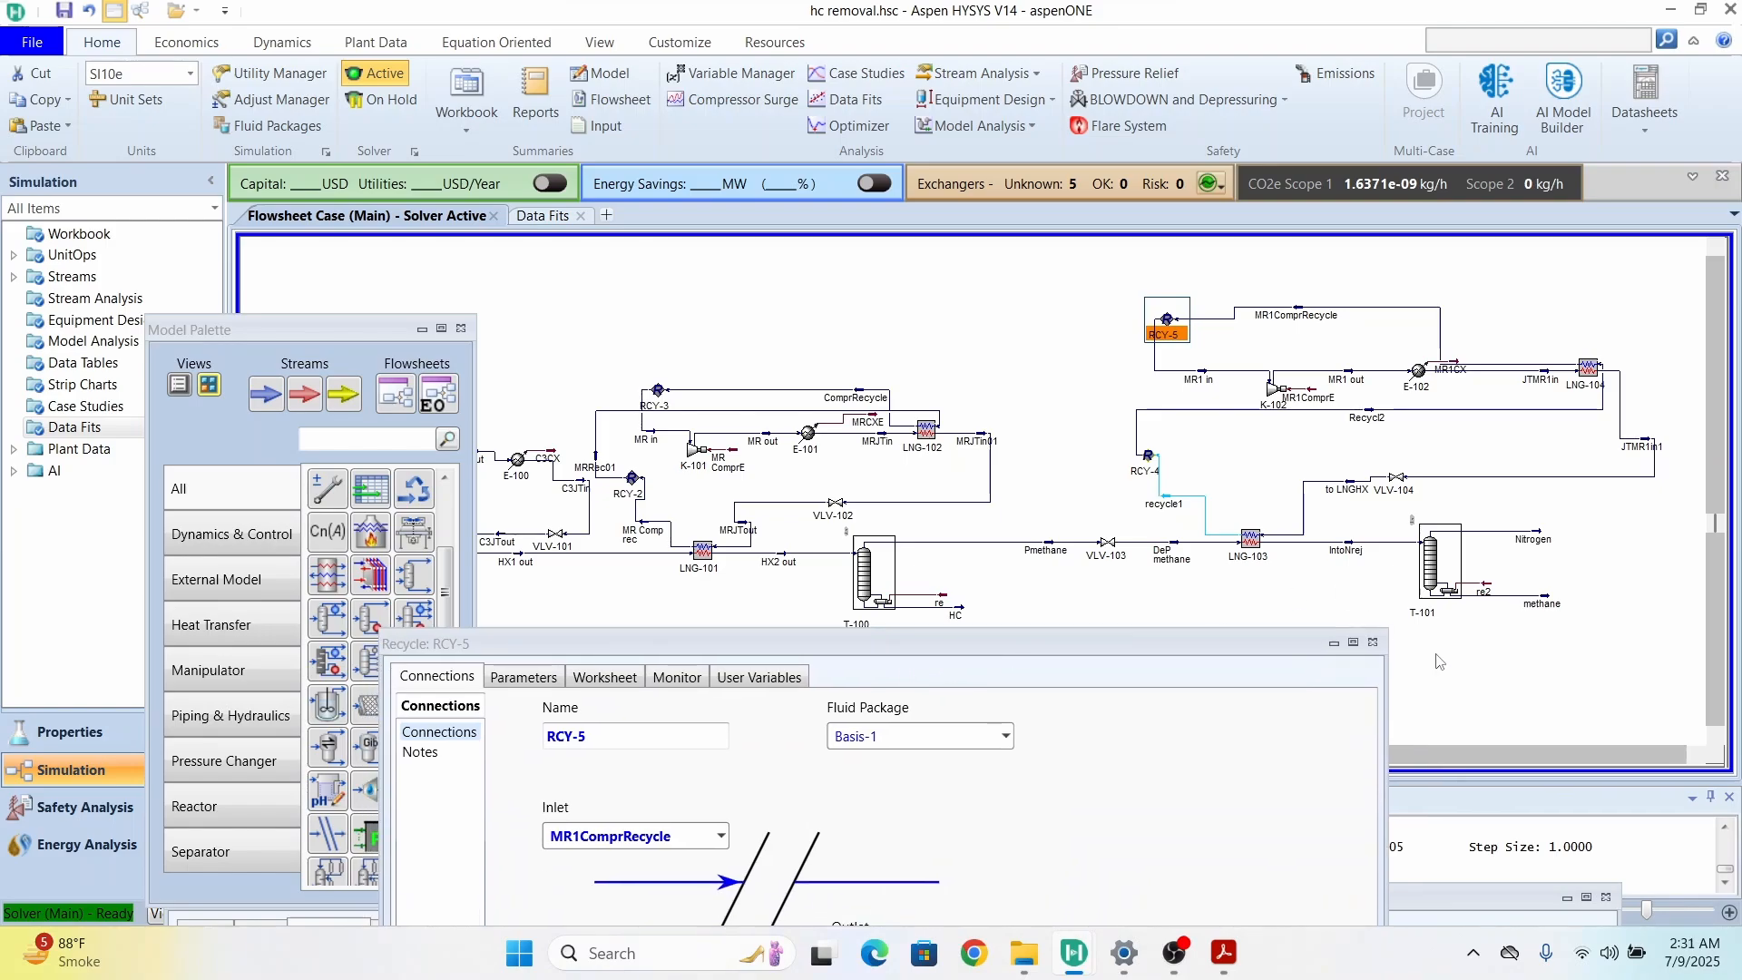
click(1372, 641)
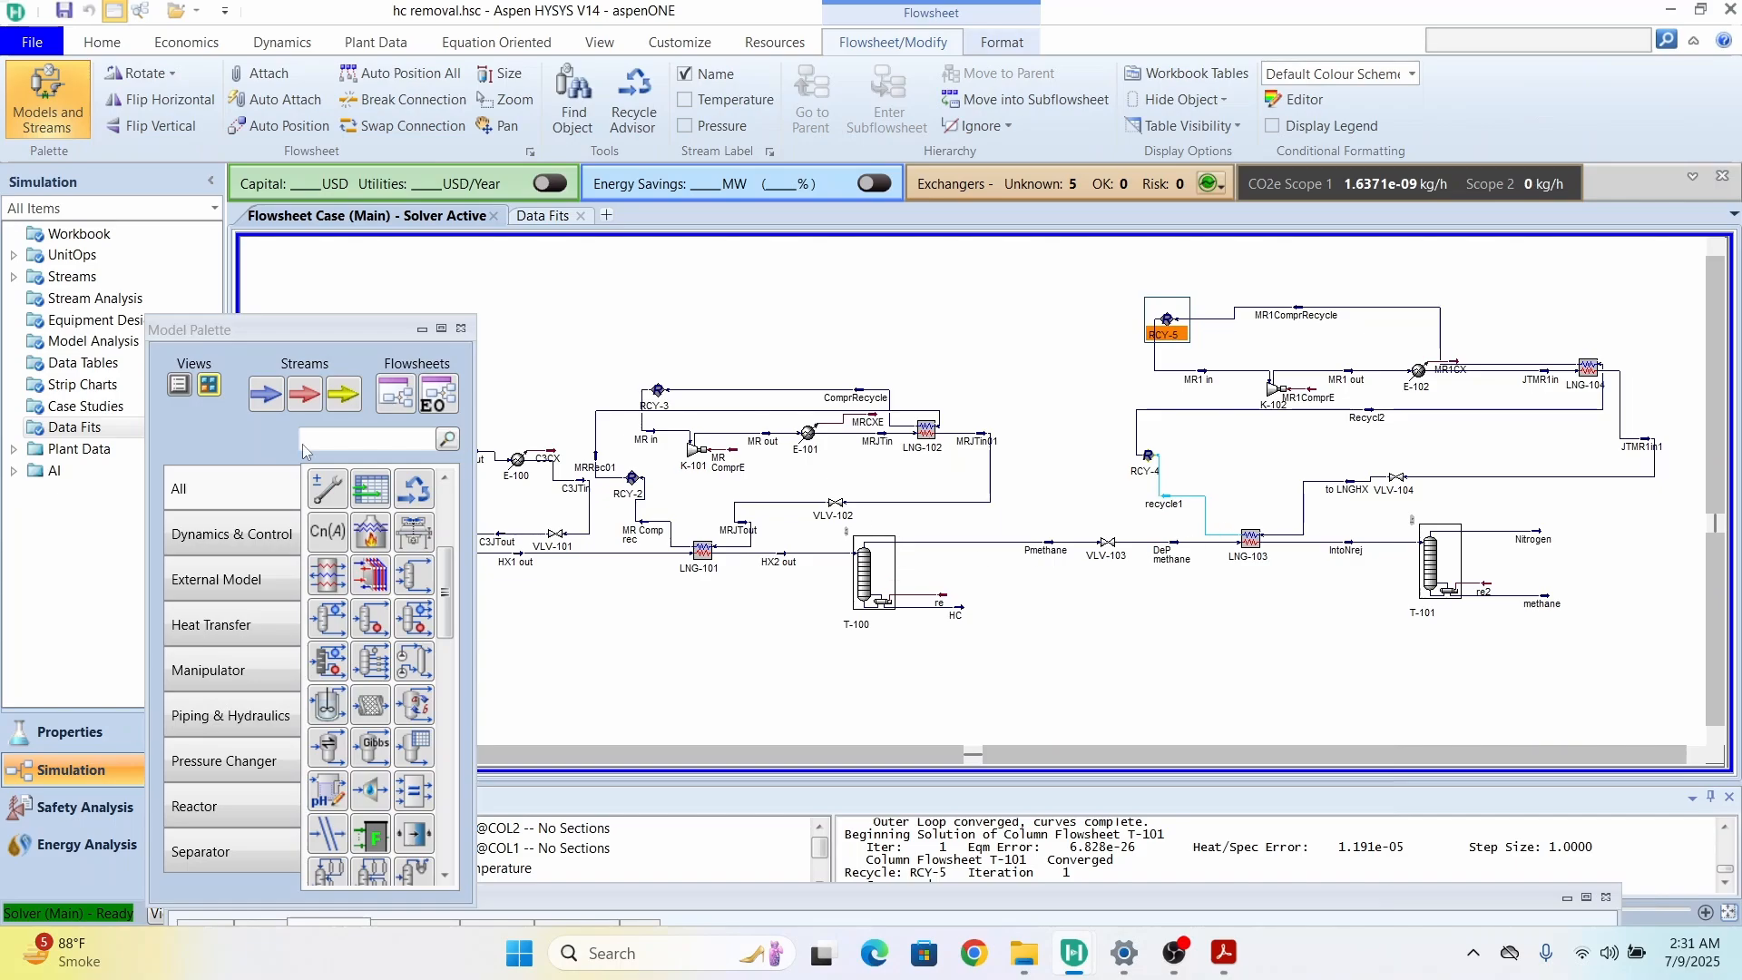
Step: Break the connection between LNG-103 and recycle1, and reconnect recycle1 as the exchanger's cold-side outlet
click(413, 99)
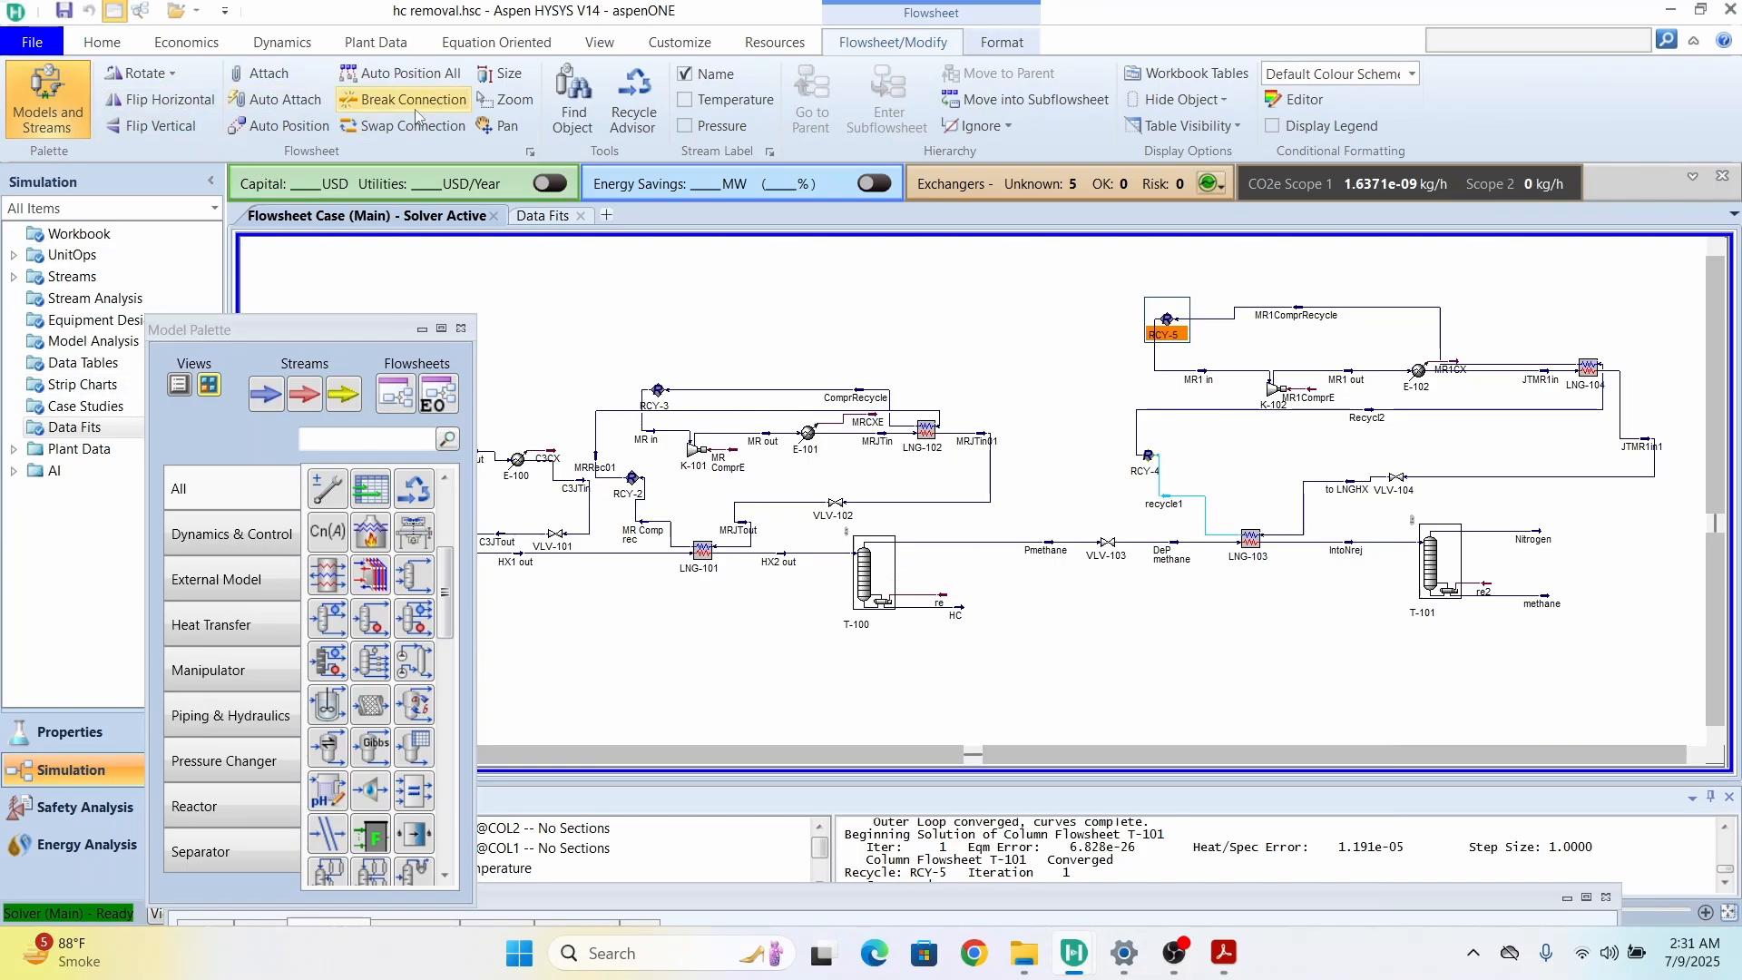
click(1224, 539)
double_click(1252, 538)
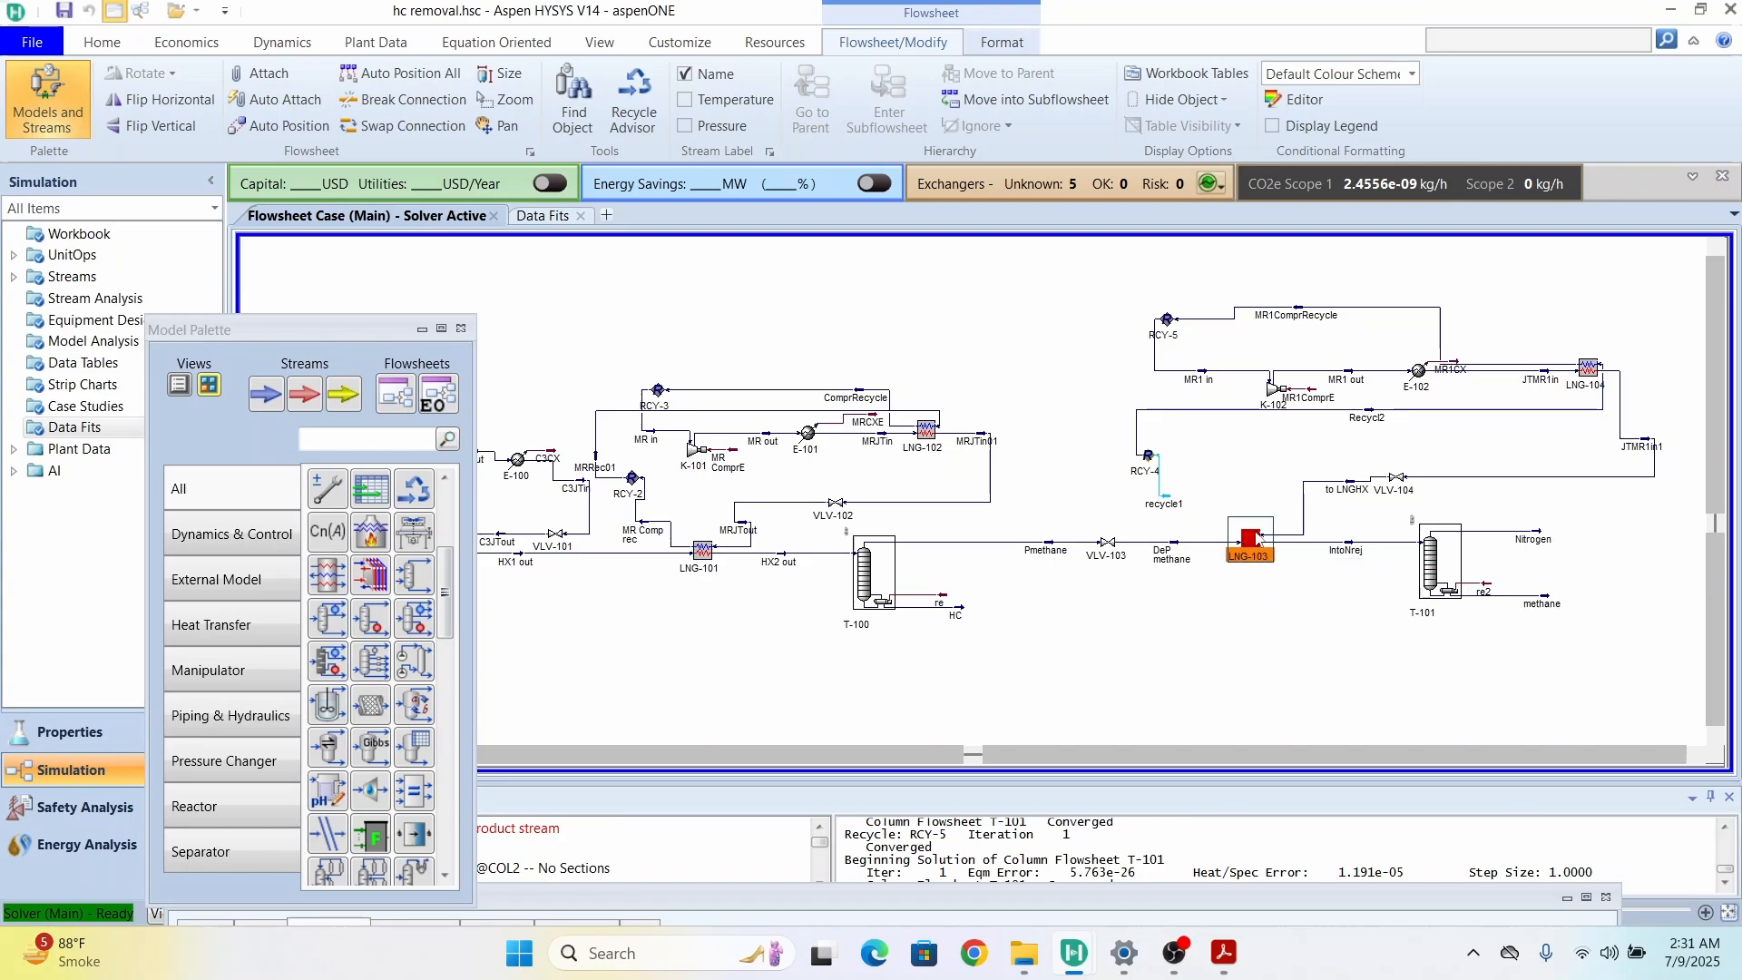
drag(787, 769, 1174, 595)
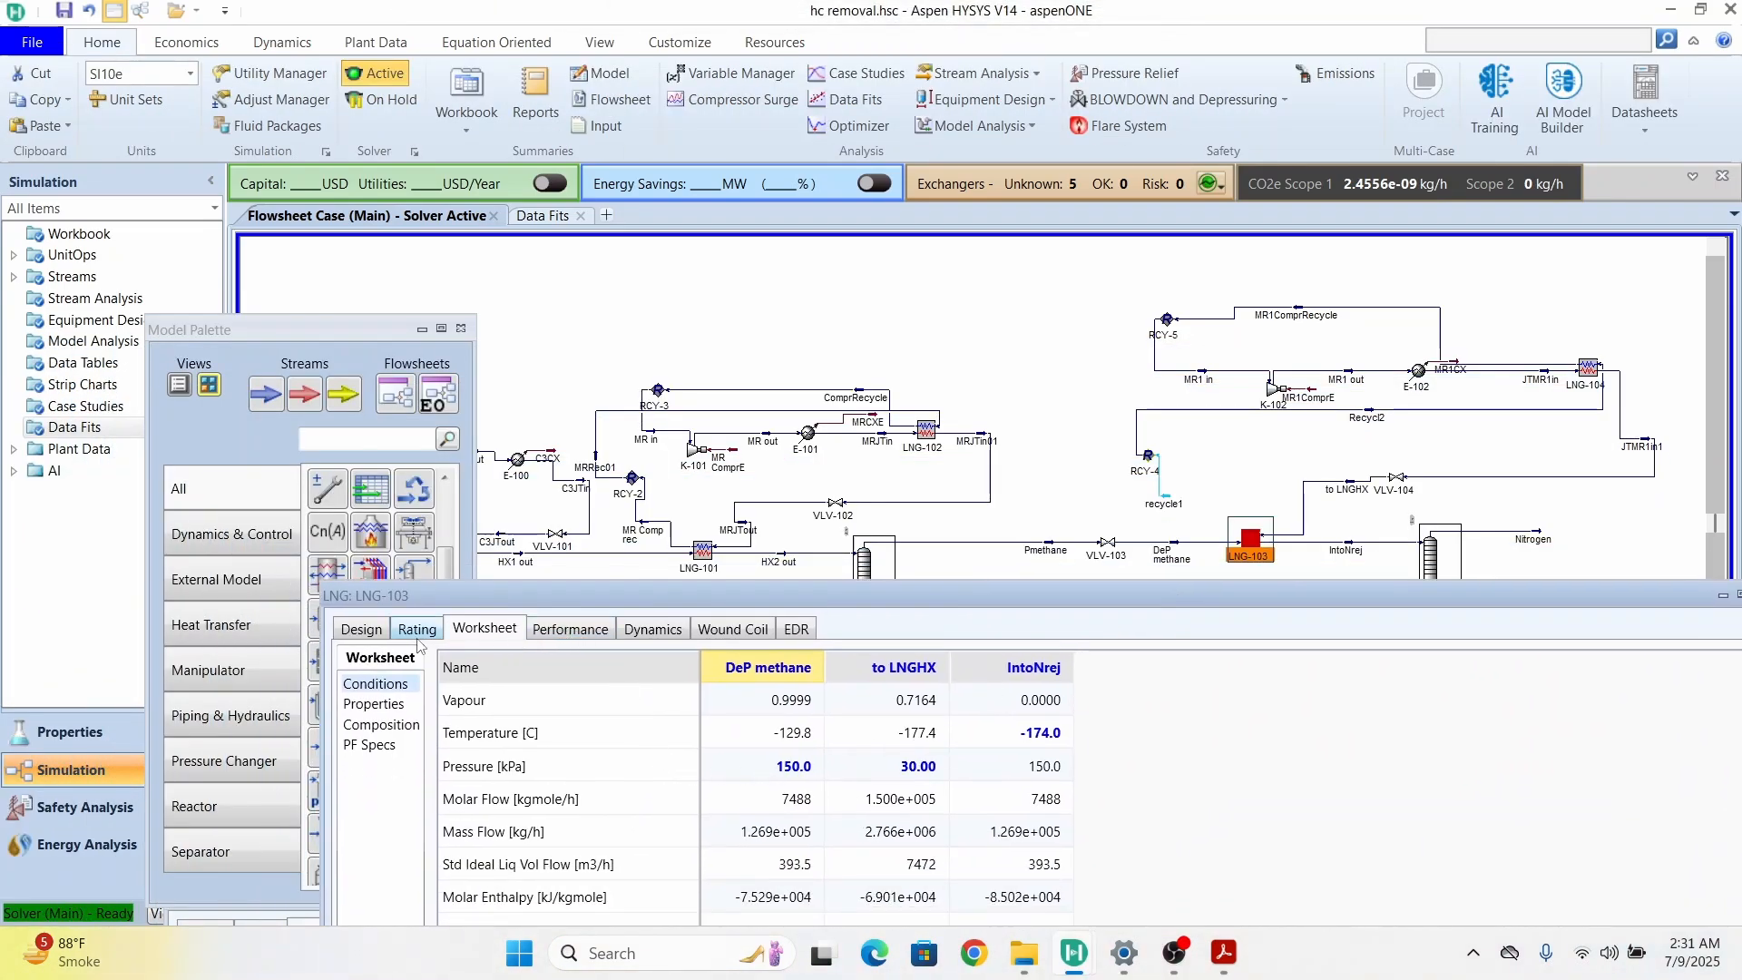
click(376, 634)
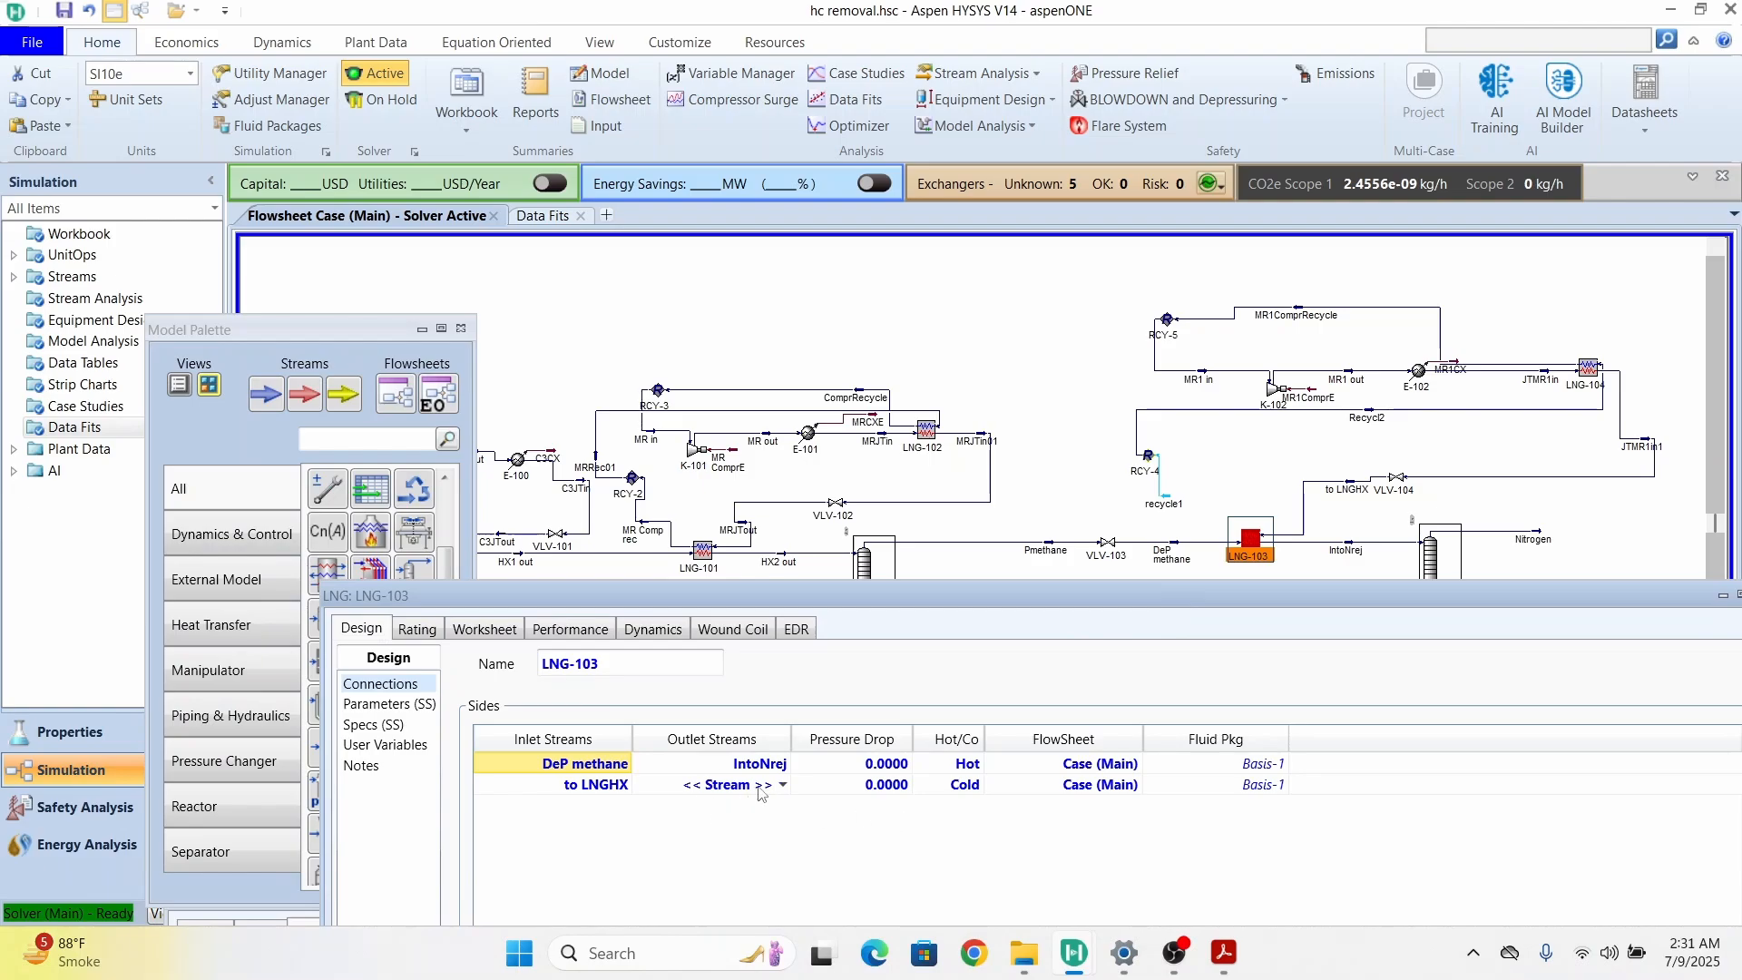
click(786, 796)
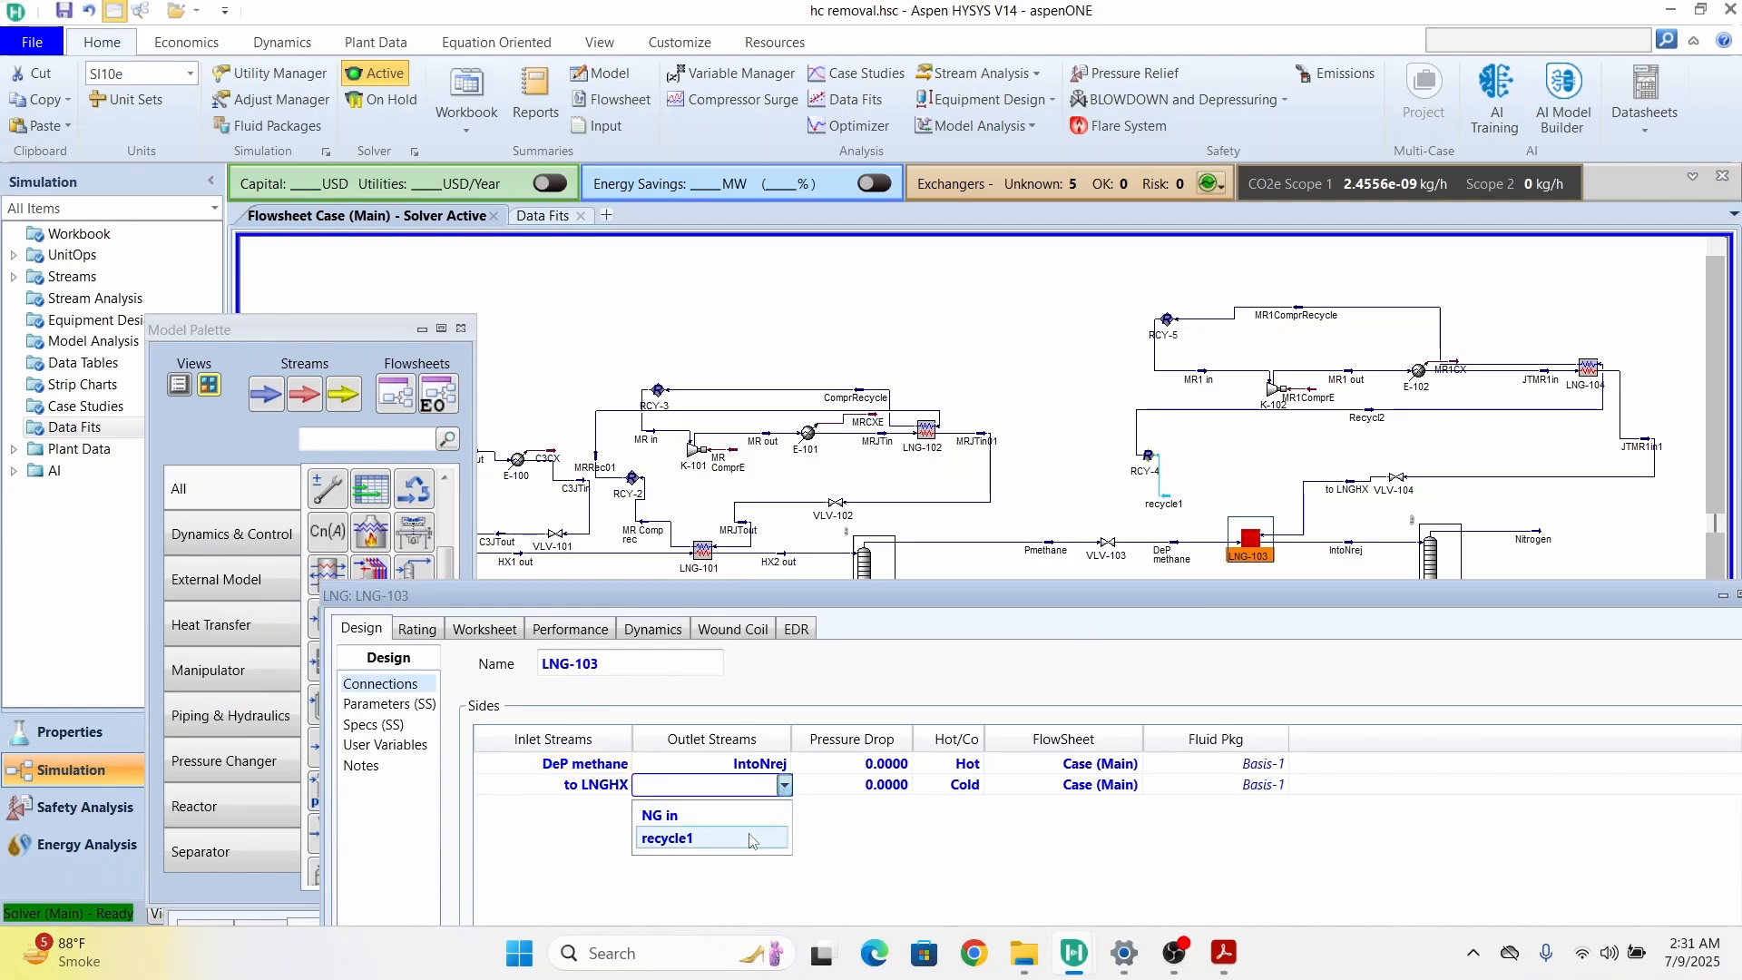
click(722, 838)
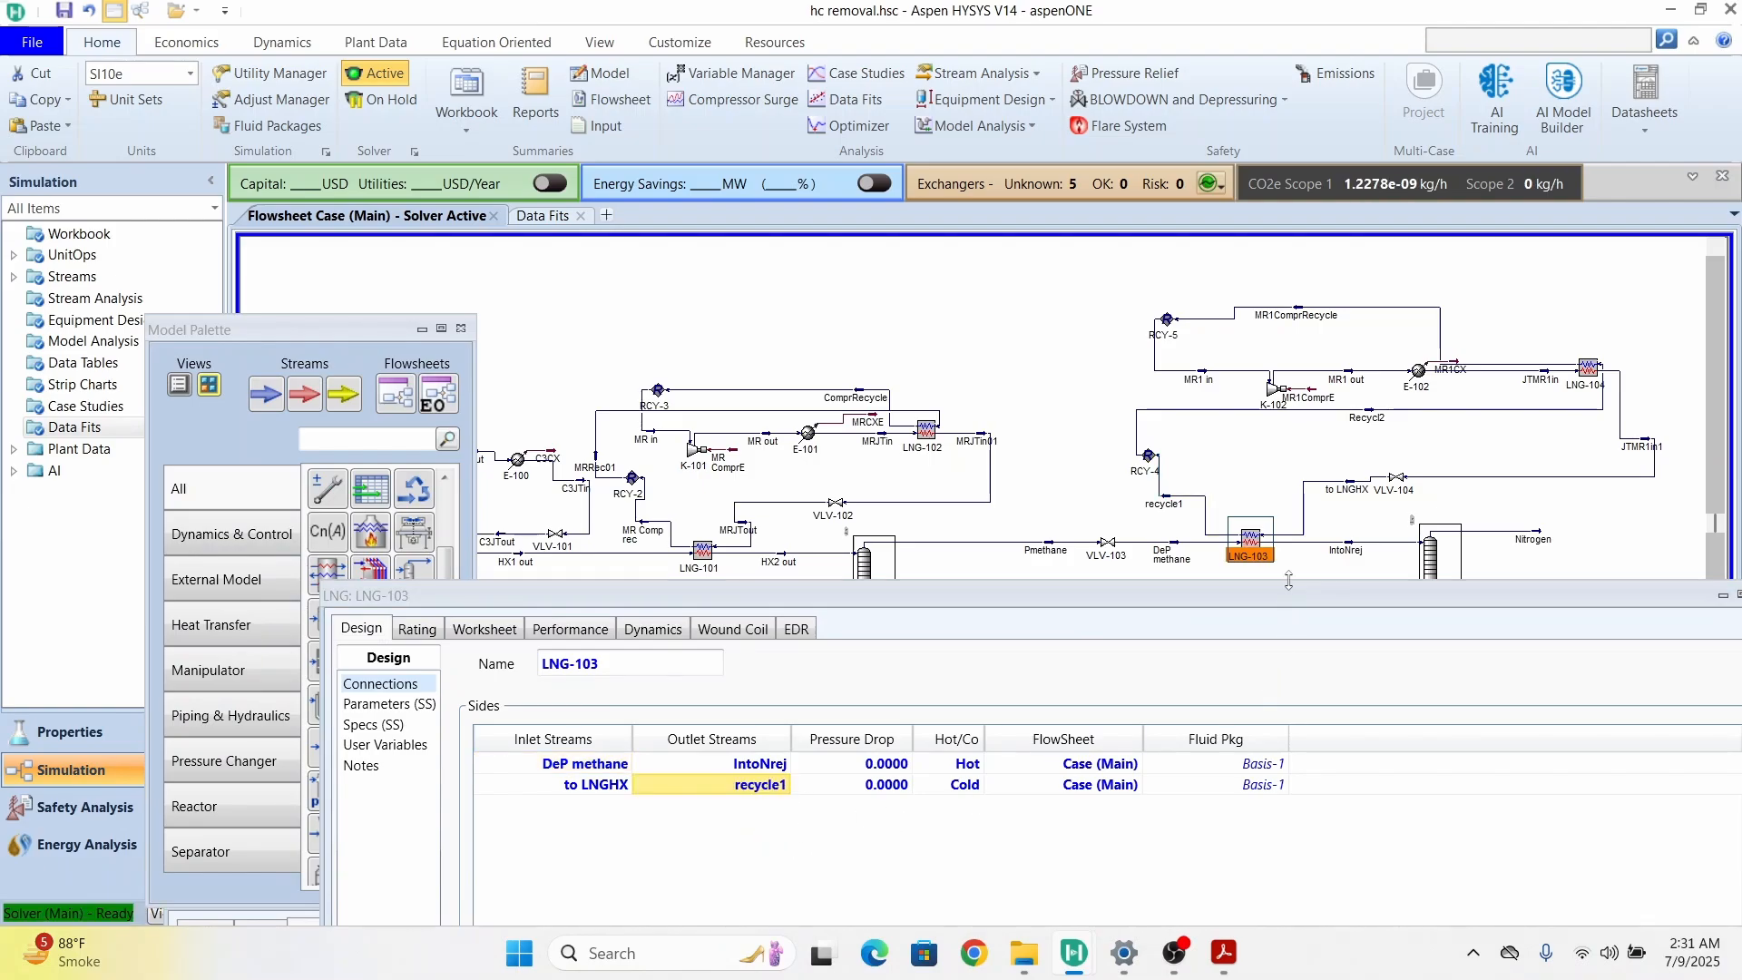
drag(1354, 587, 952, 513)
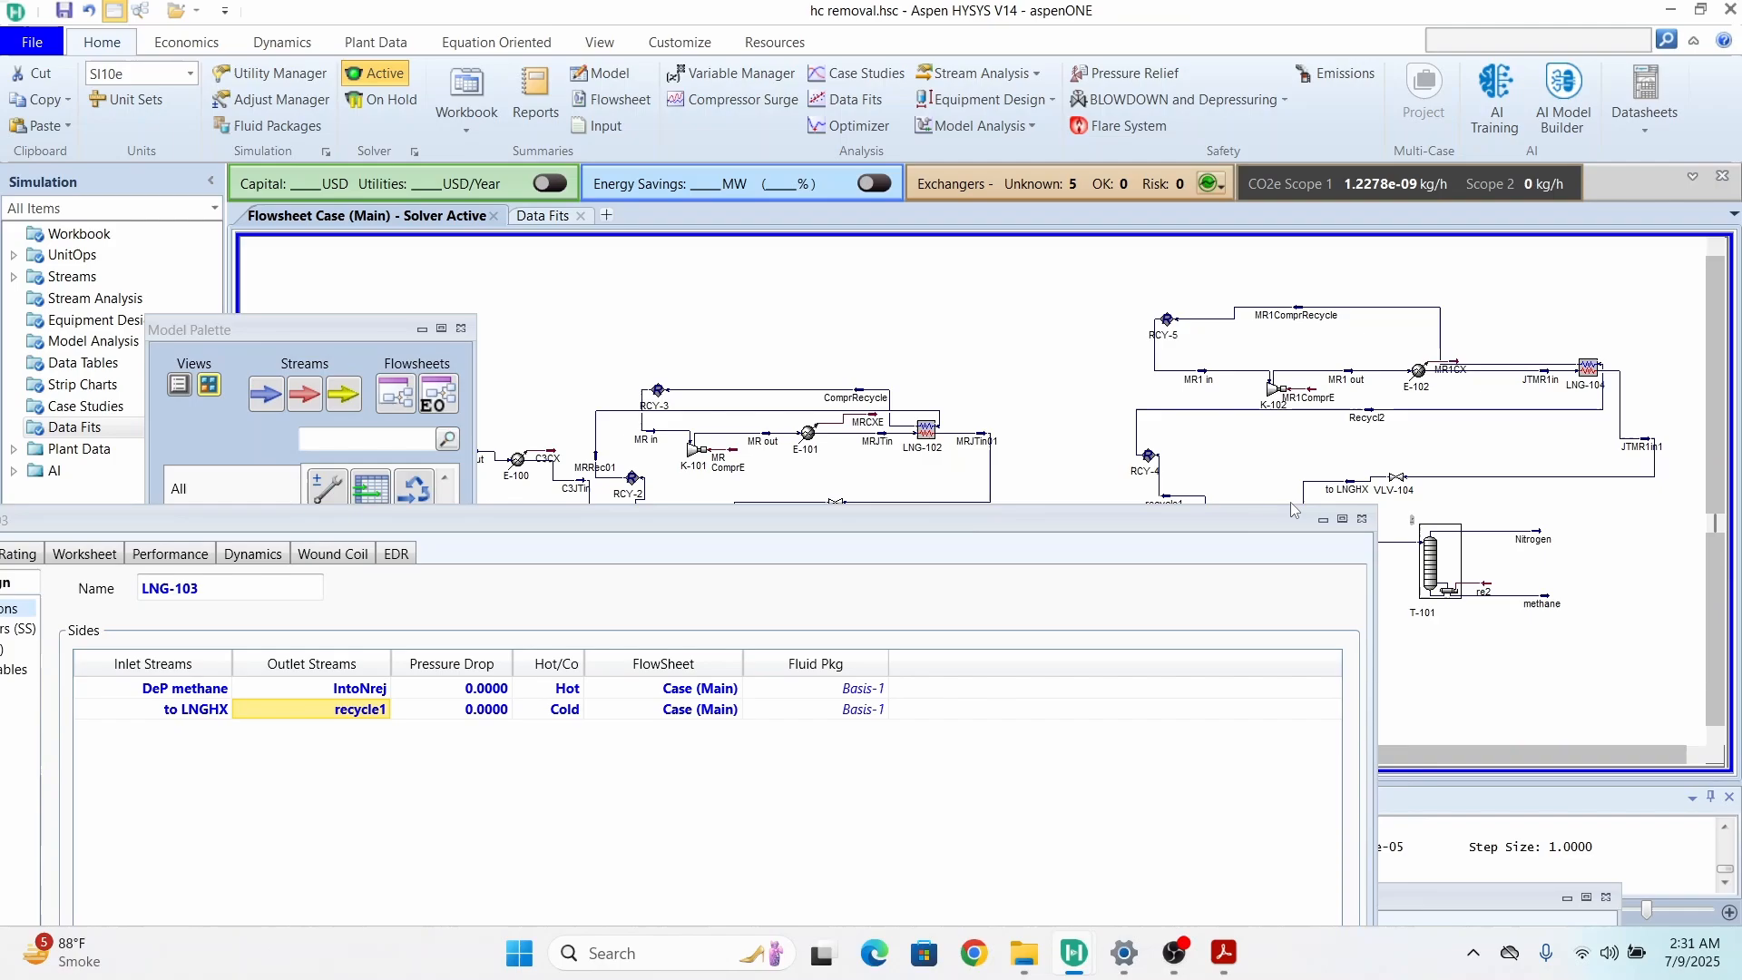
click(1360, 521)
click(1266, 646)
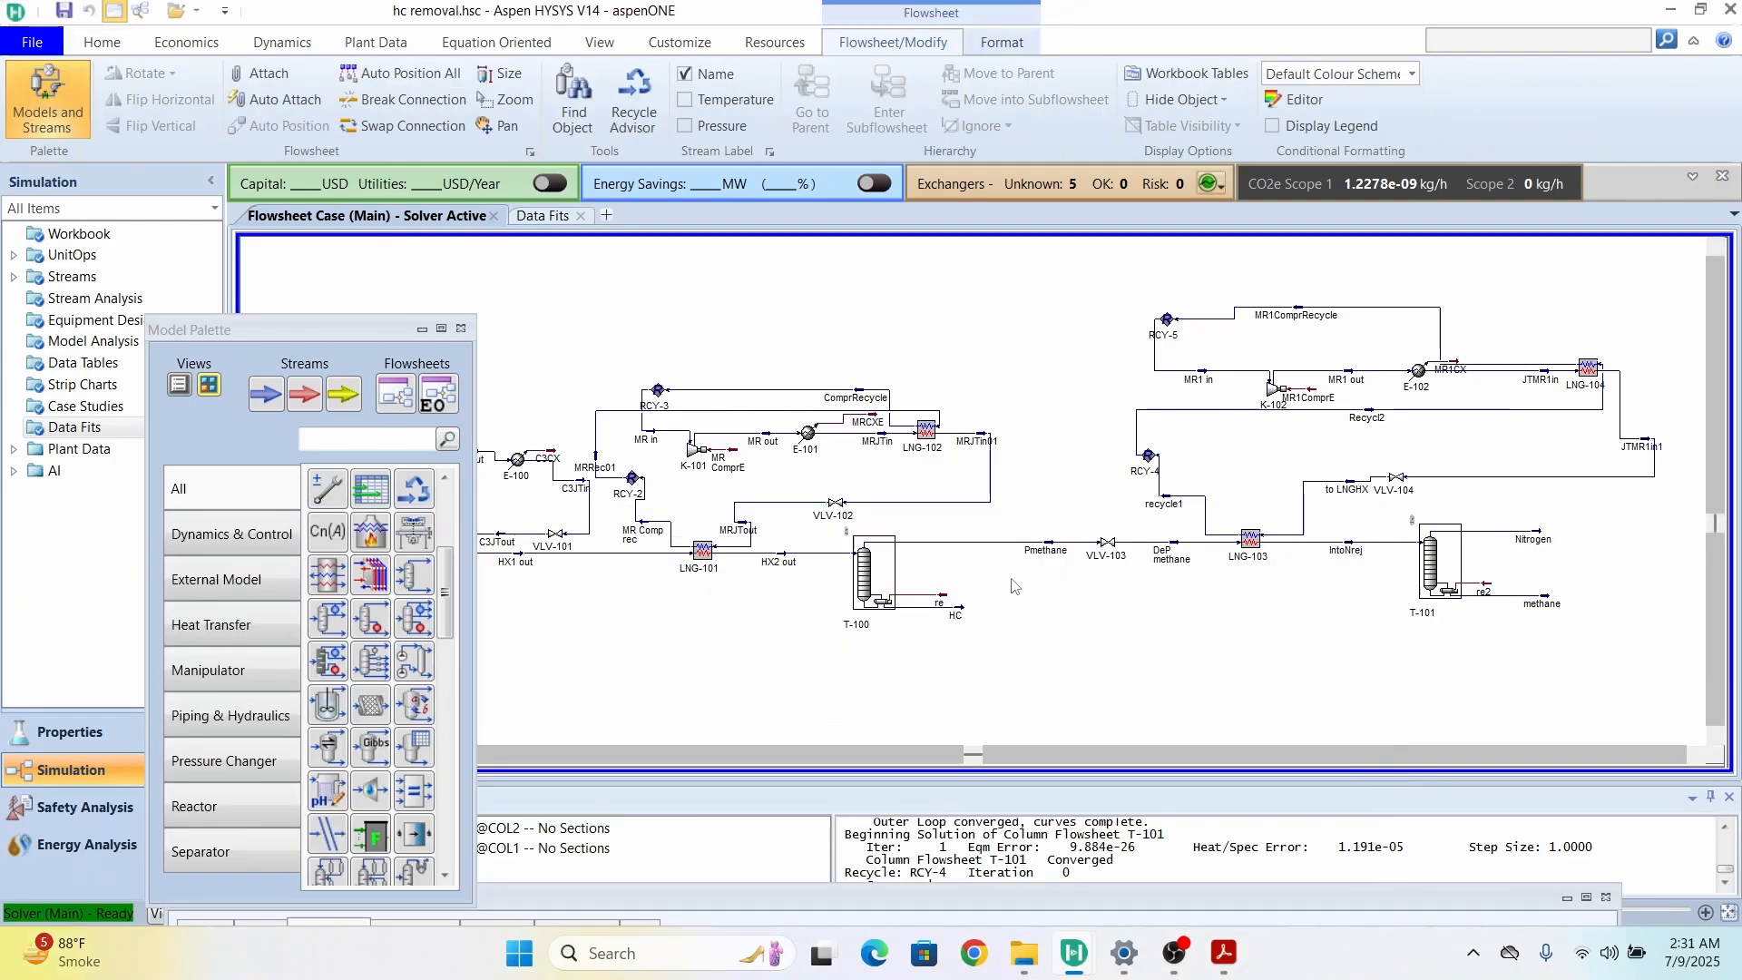
Step: Check the conditions of recycle1 and MR1ComprRecycle on the flowsheet and nudge the MR1ComprRecycle line between E-102 and LNG-104 down slightly
mouse_move(1287, 385)
mouse_move(1171, 505)
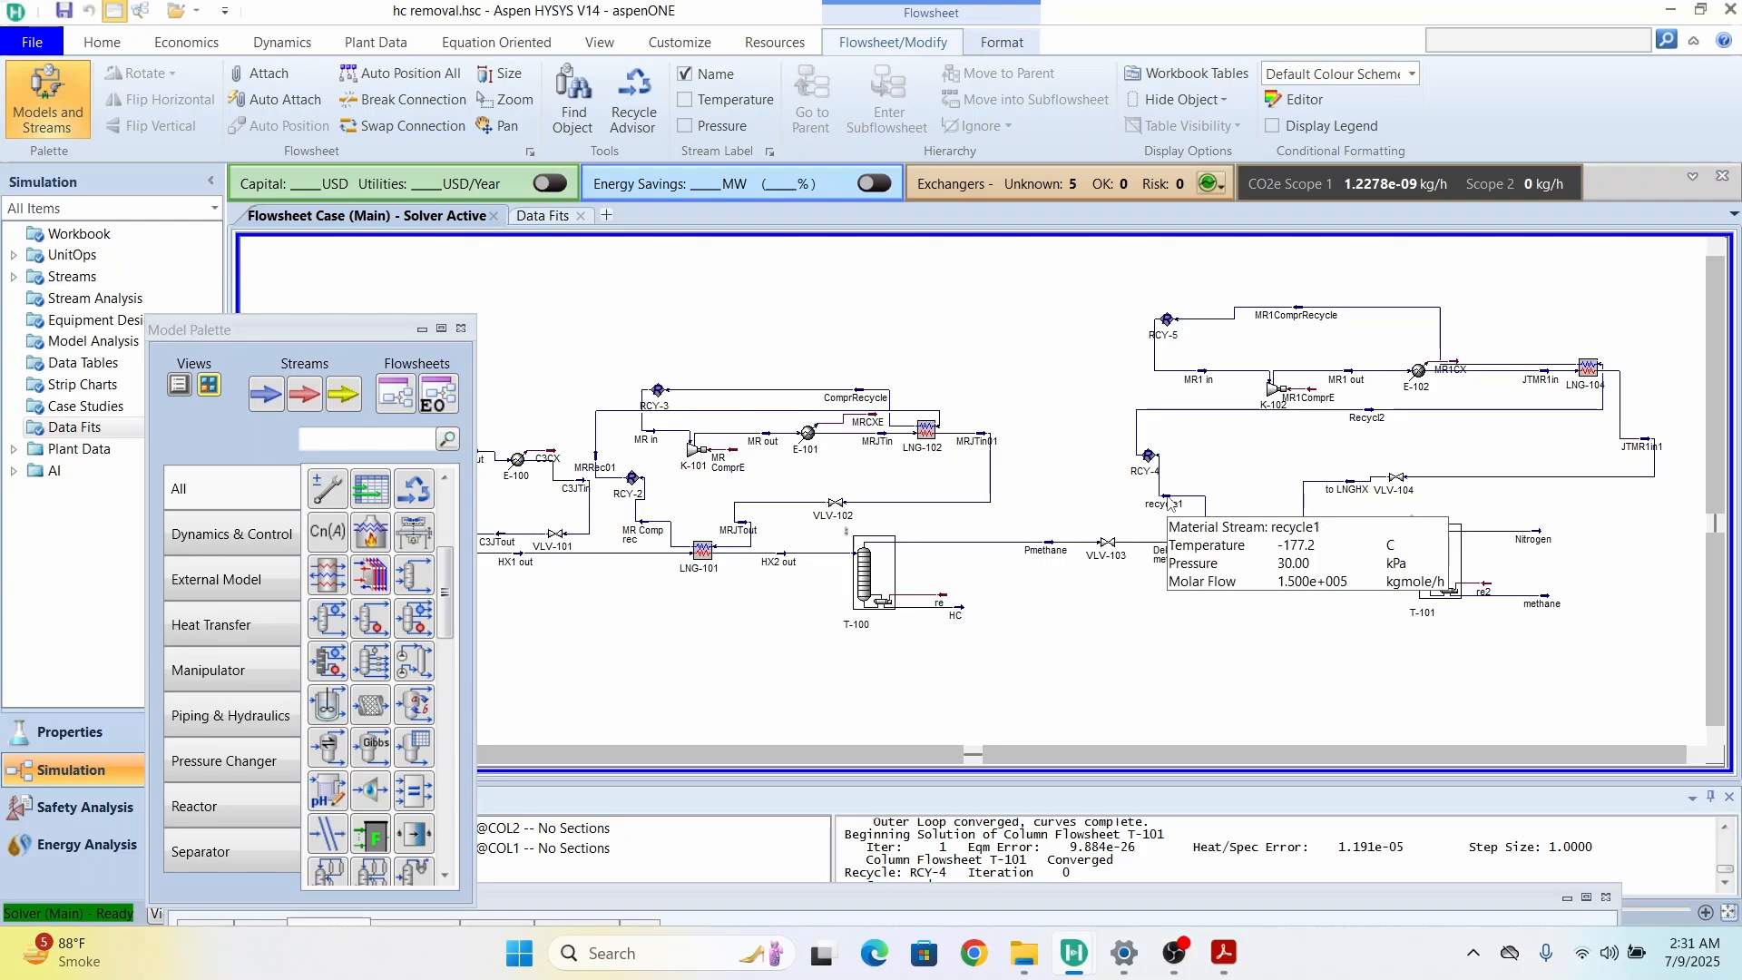
mouse_move(1566, 378)
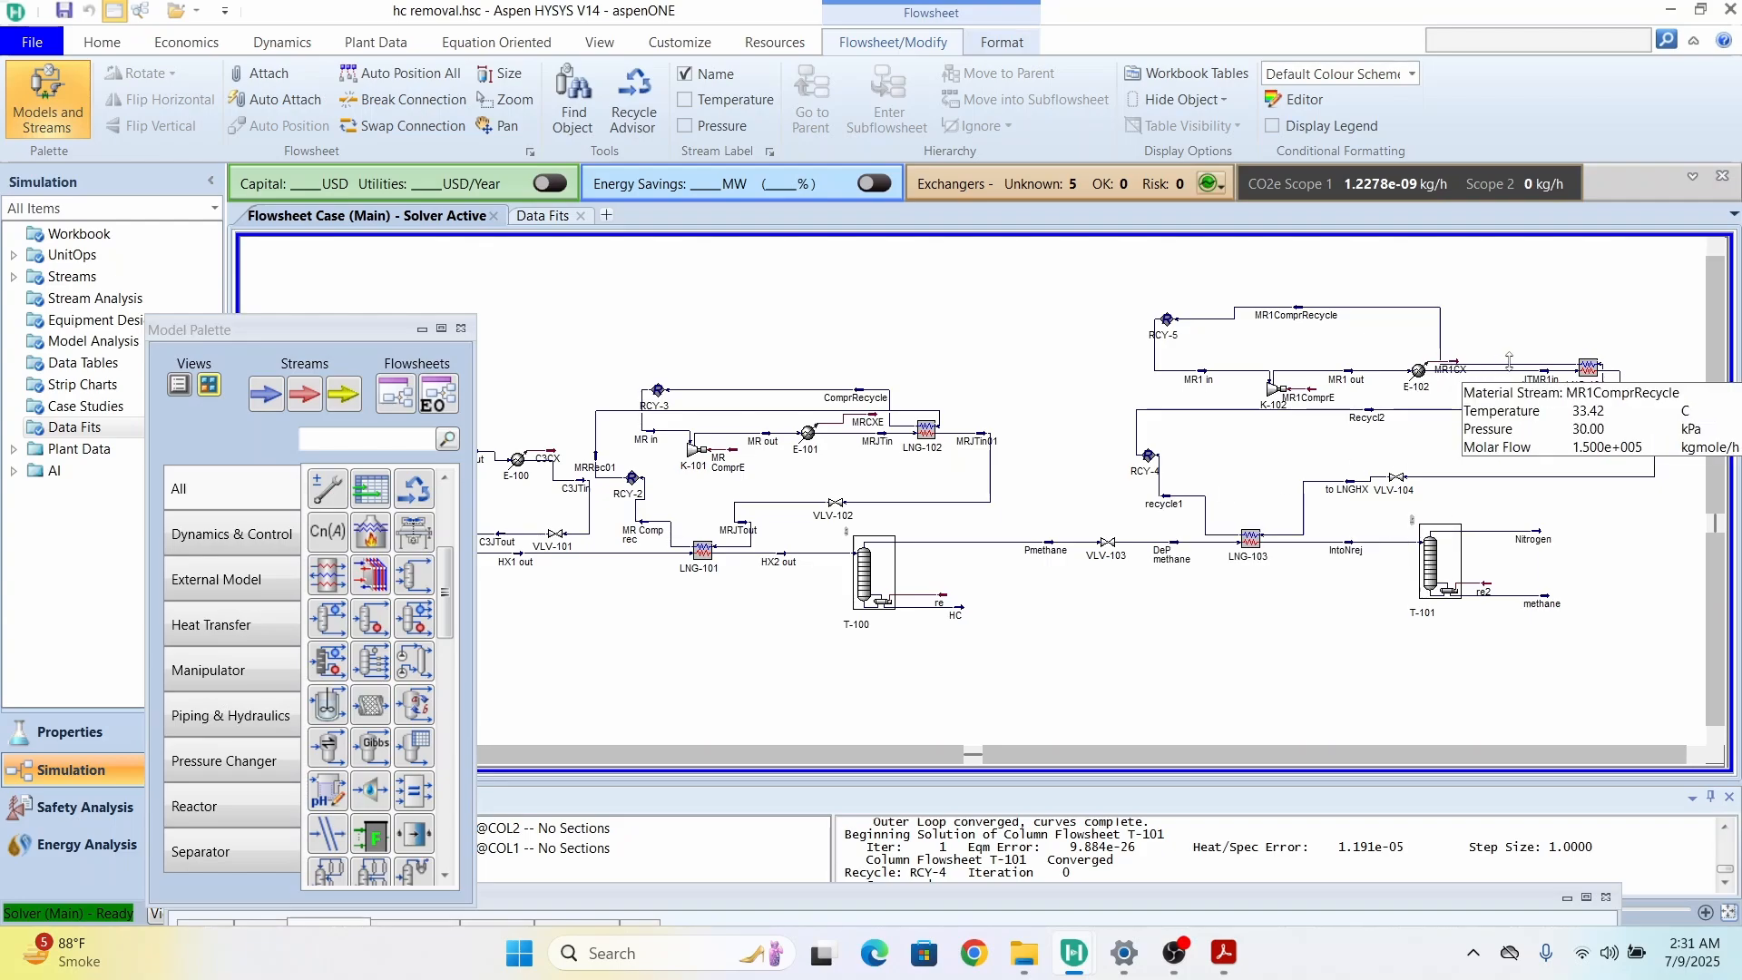
mouse_move(1506, 364)
mouse_down()
mouse_move(1508, 331)
mouse_move(1508, 388)
mouse_move(1508, 372)
mouse_up()
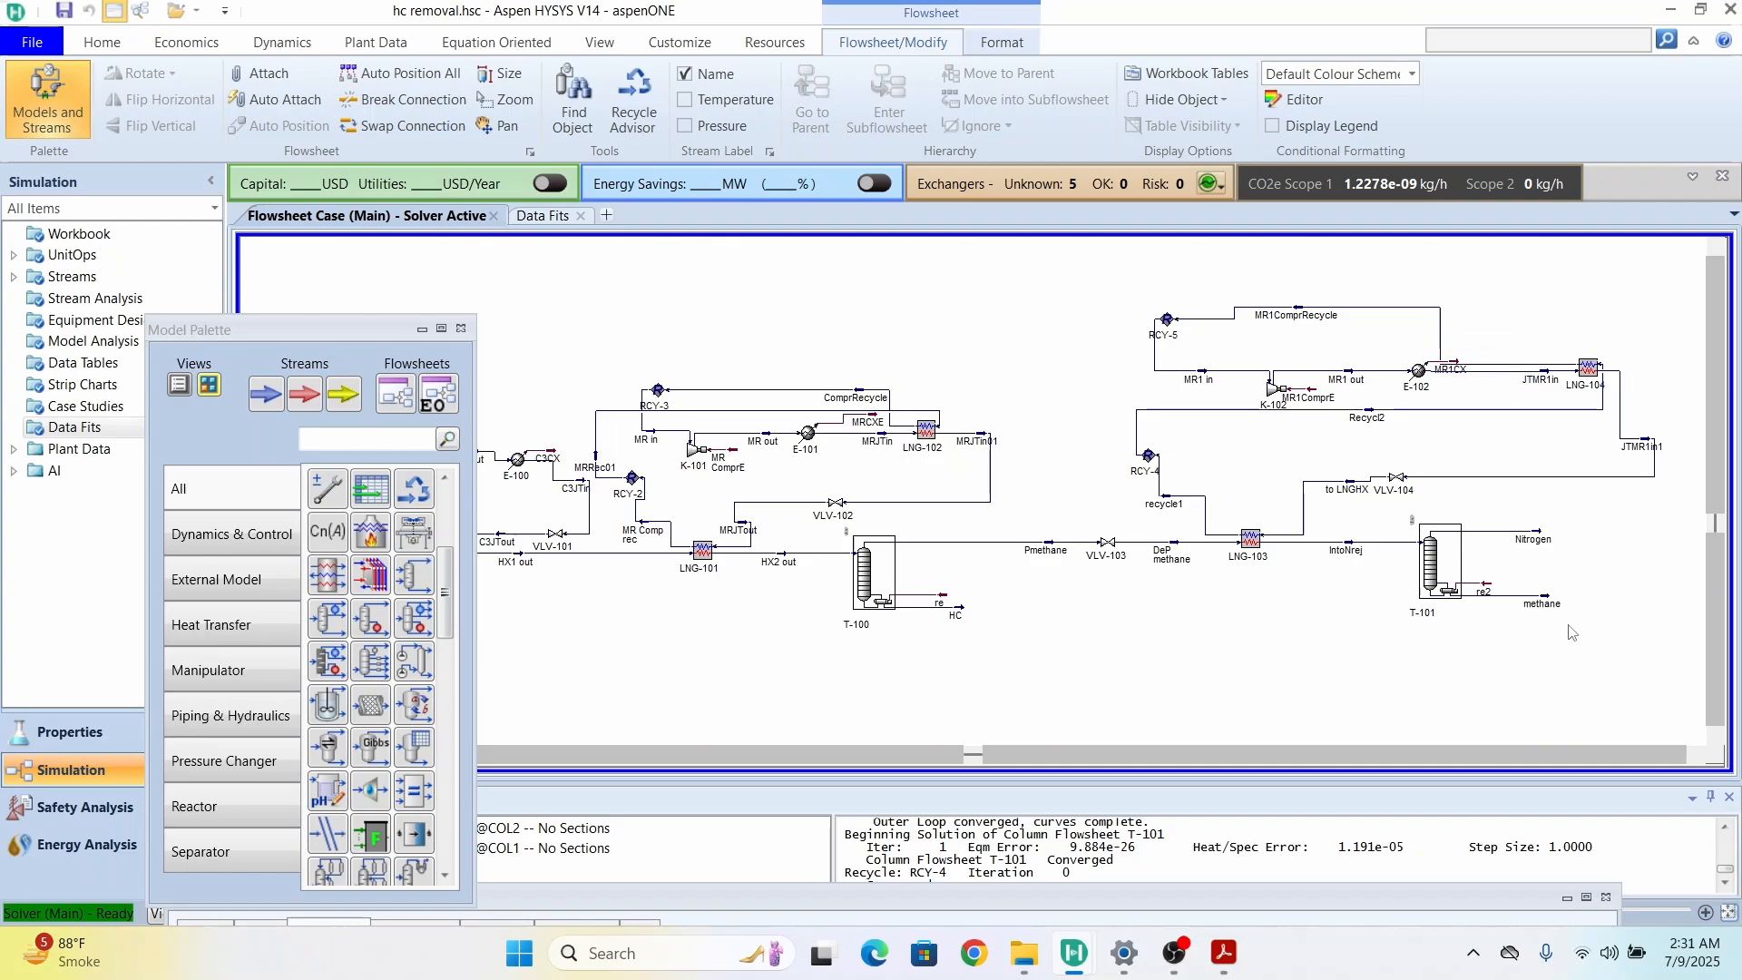
Step: Open the methane product stream of column T-101 and check its conditions
double_click(1546, 602)
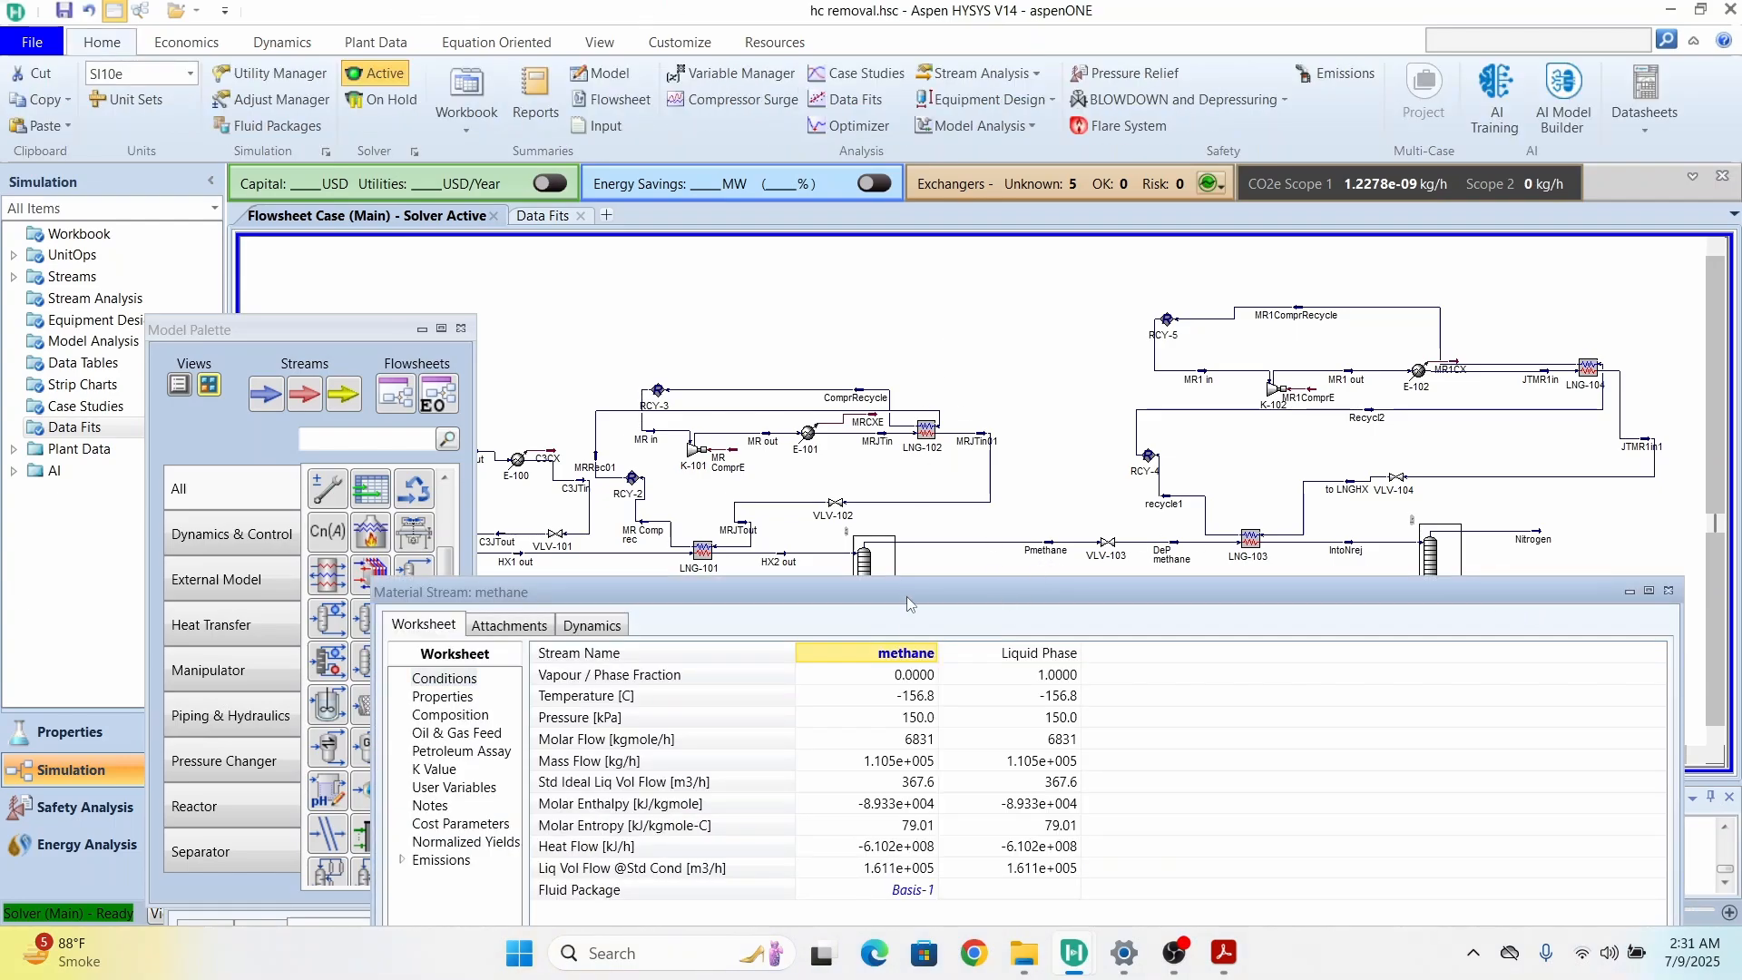
drag(927, 601, 929, 324)
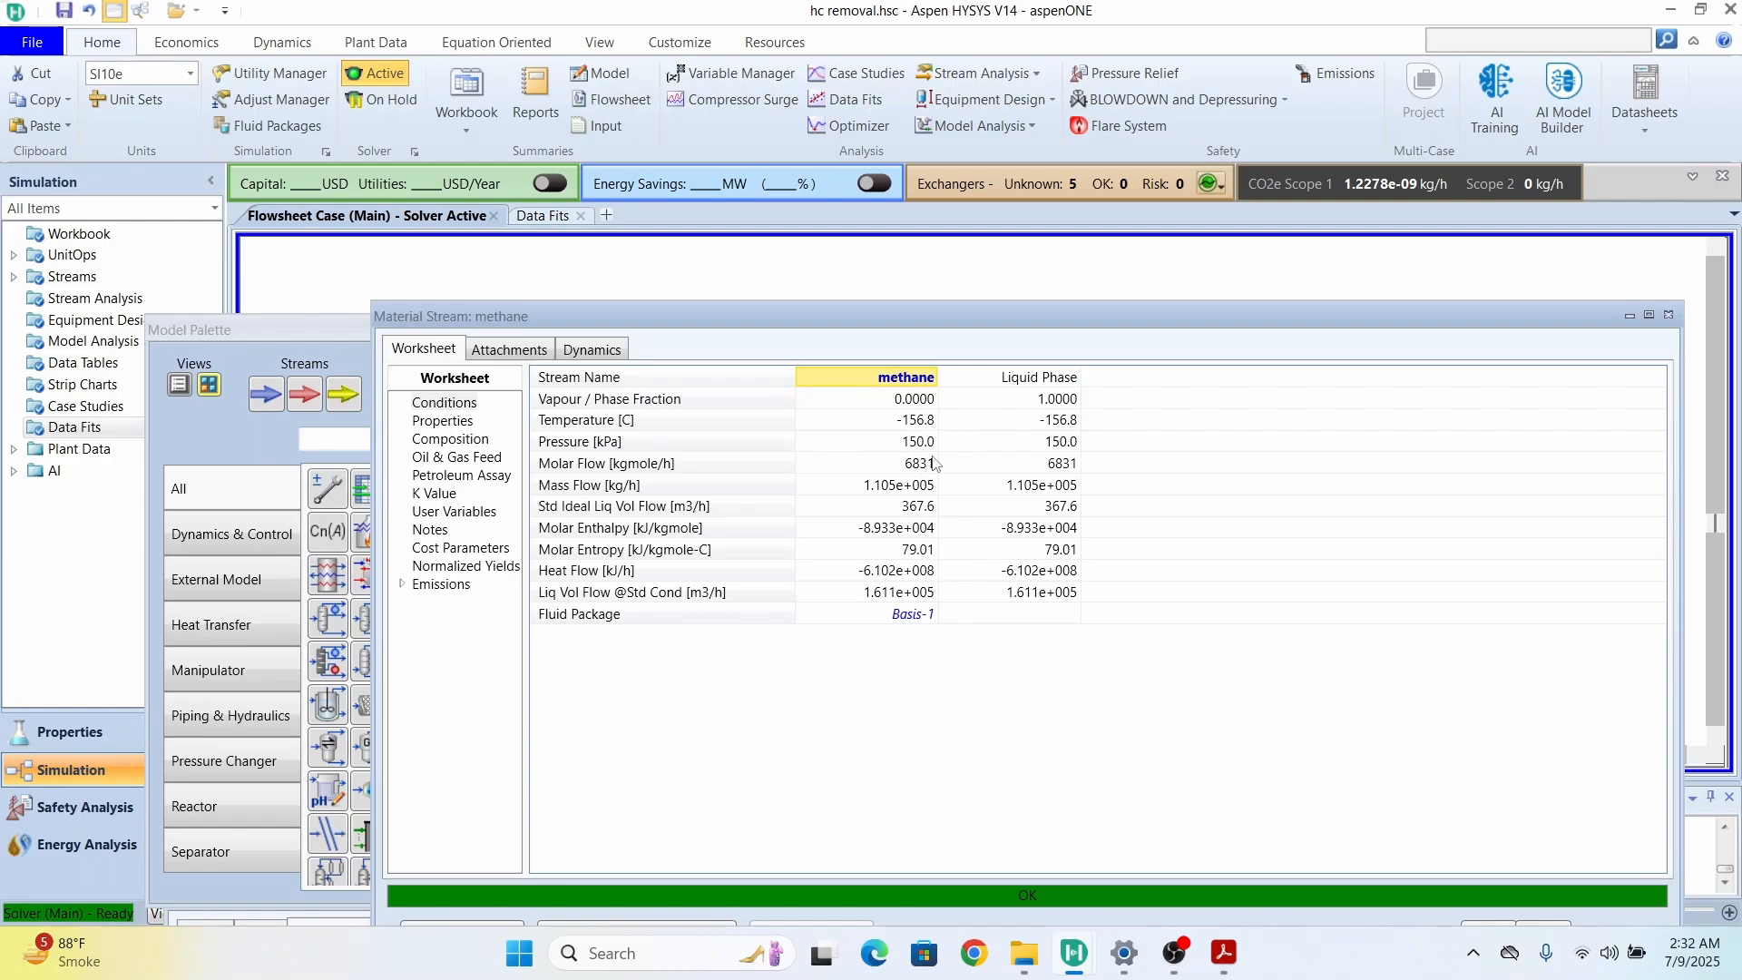
Step: Close the methane stream's view and place a new valve on the flowsheet just after the methane product of T-101
click(1669, 315)
click(1696, 757)
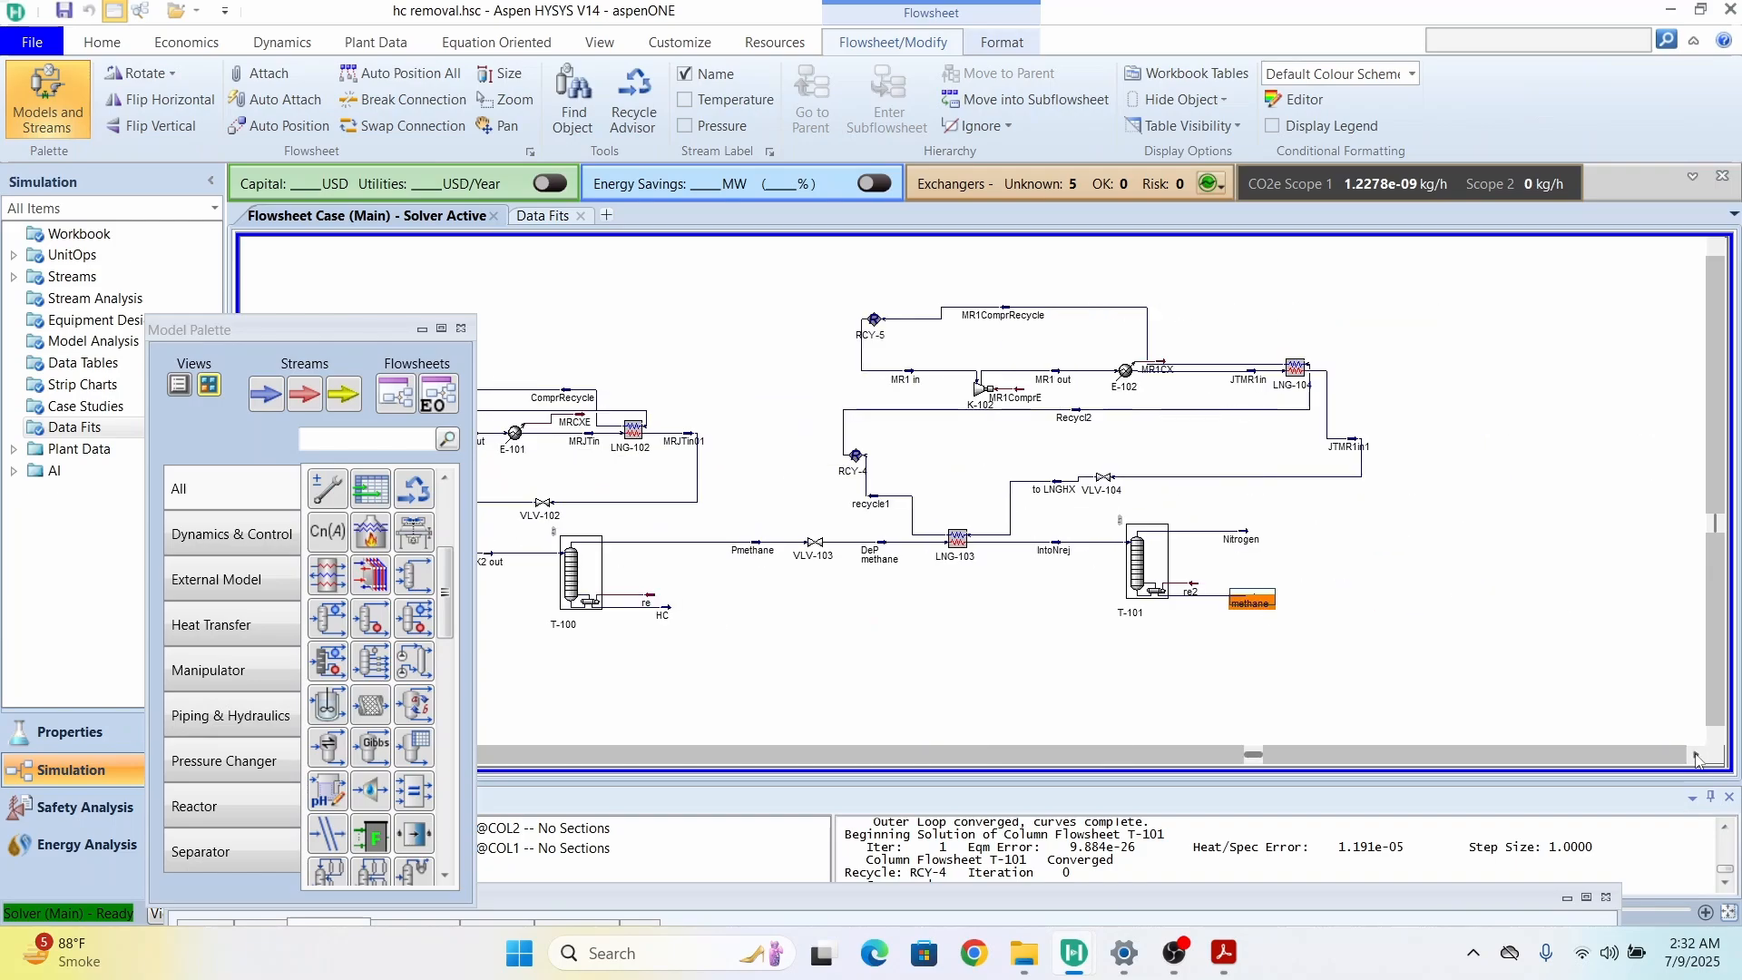
click(1493, 692)
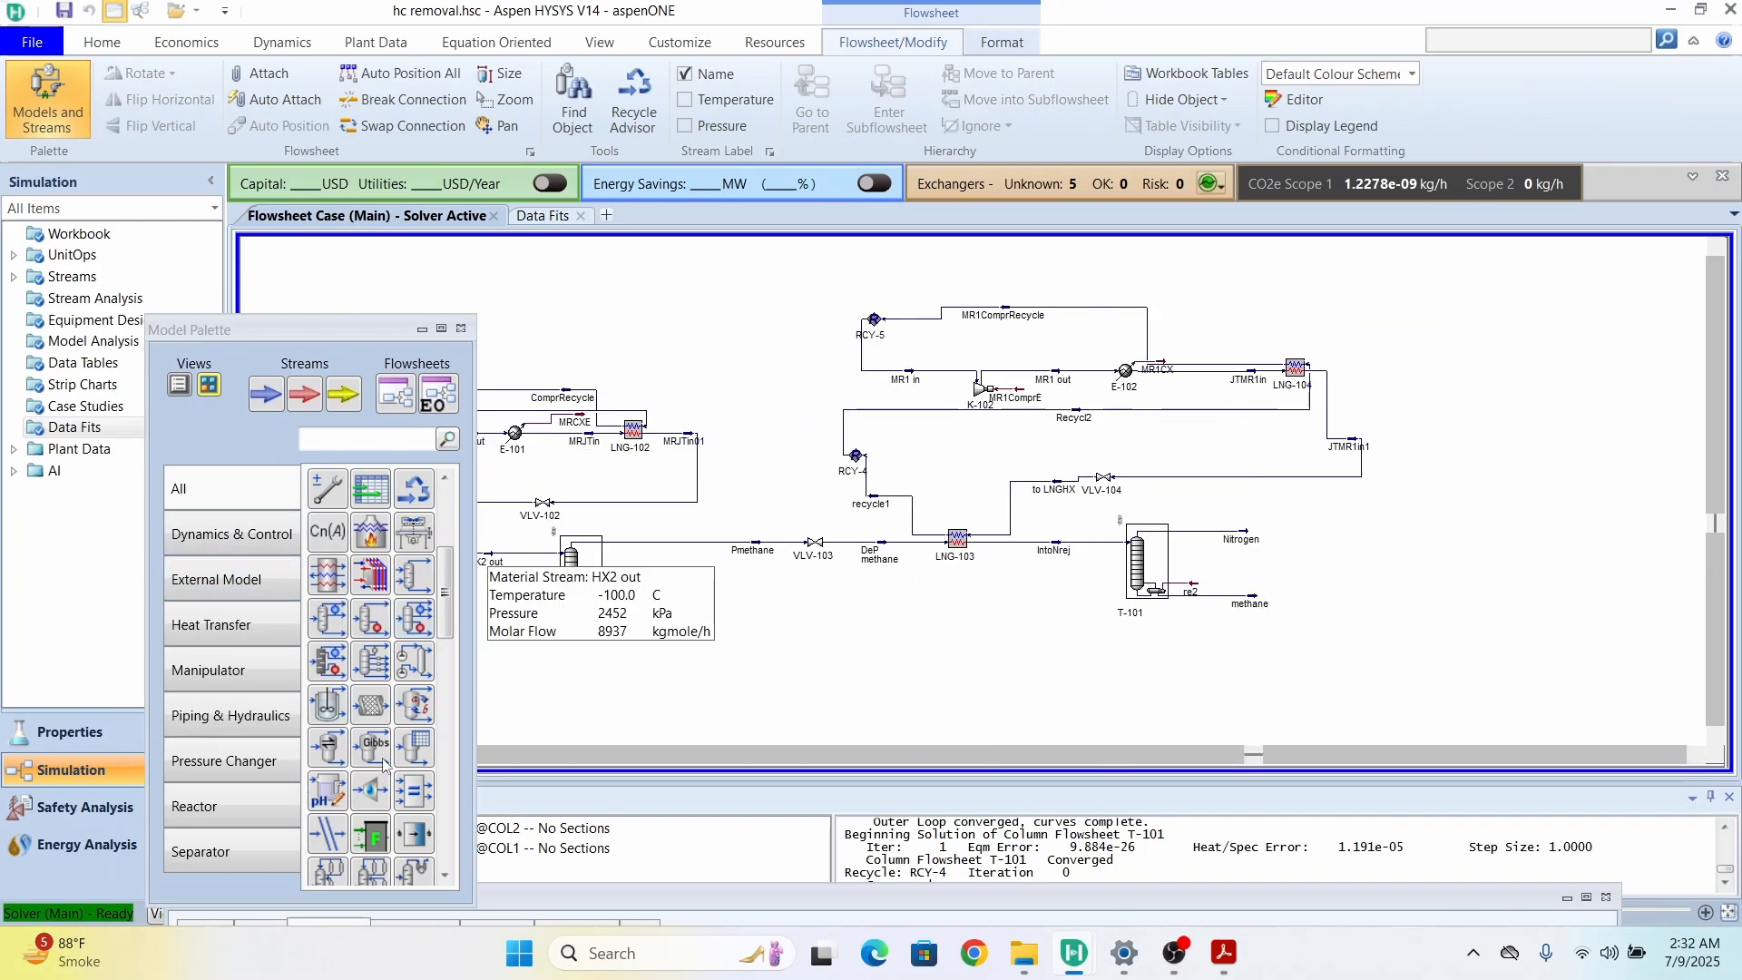
drag(451, 575, 468, 540)
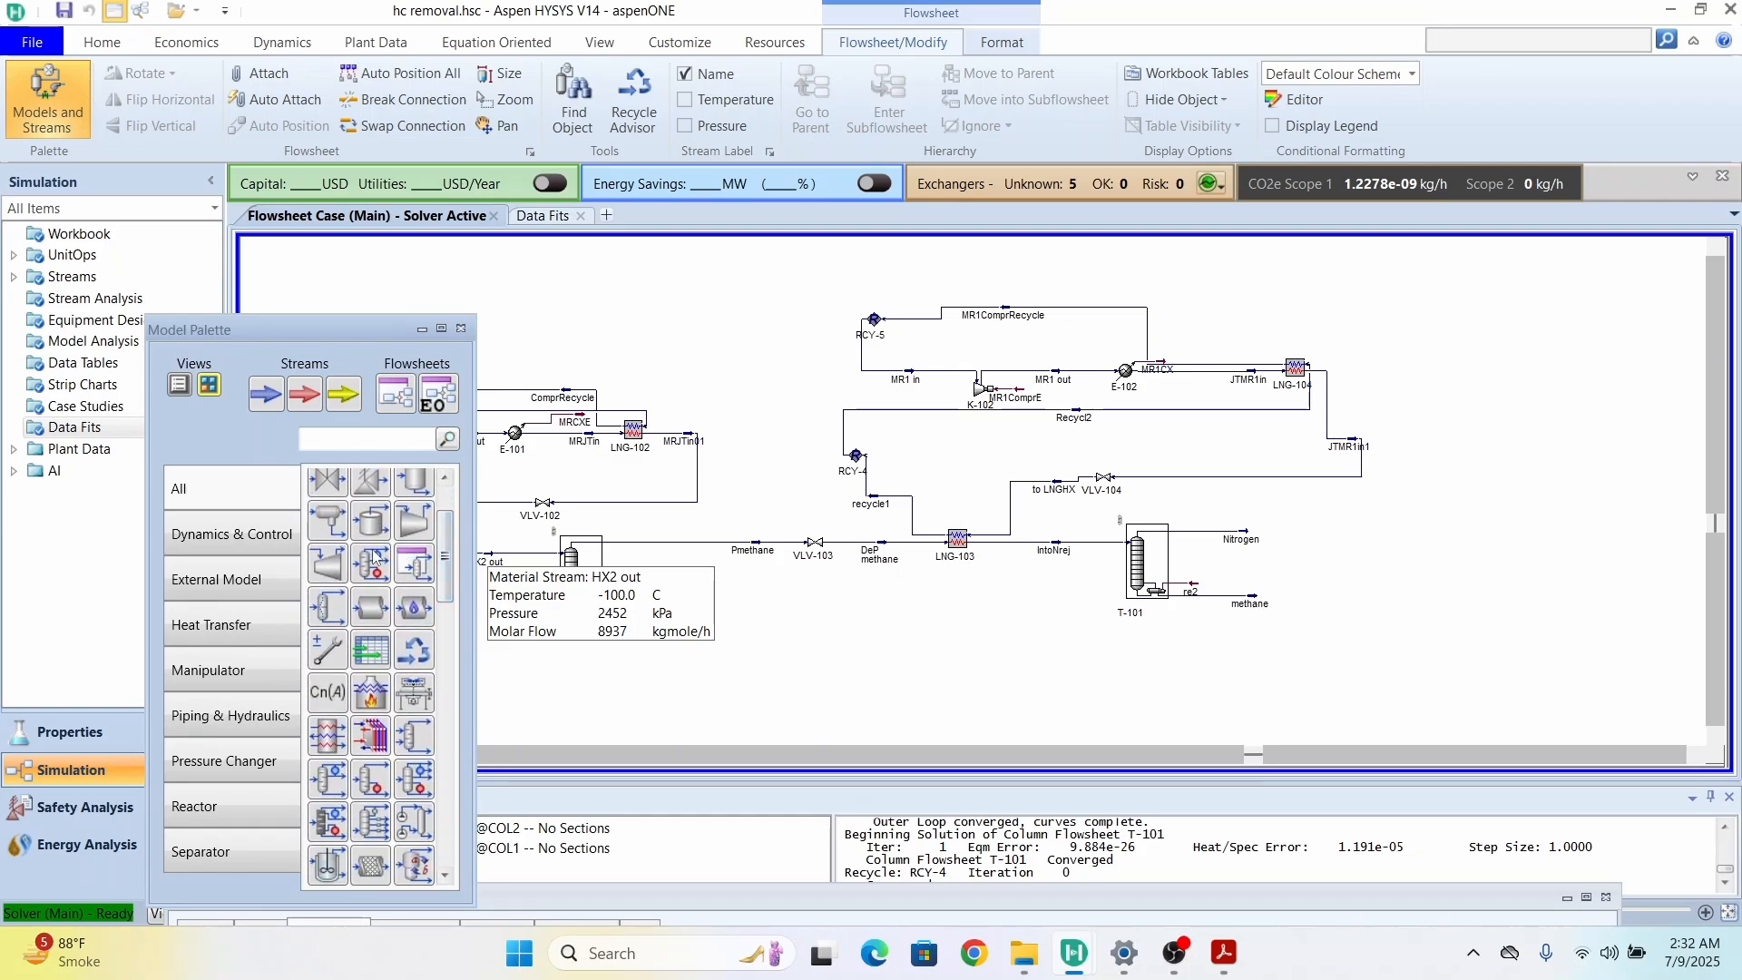
scroll(376, 564, up, 1)
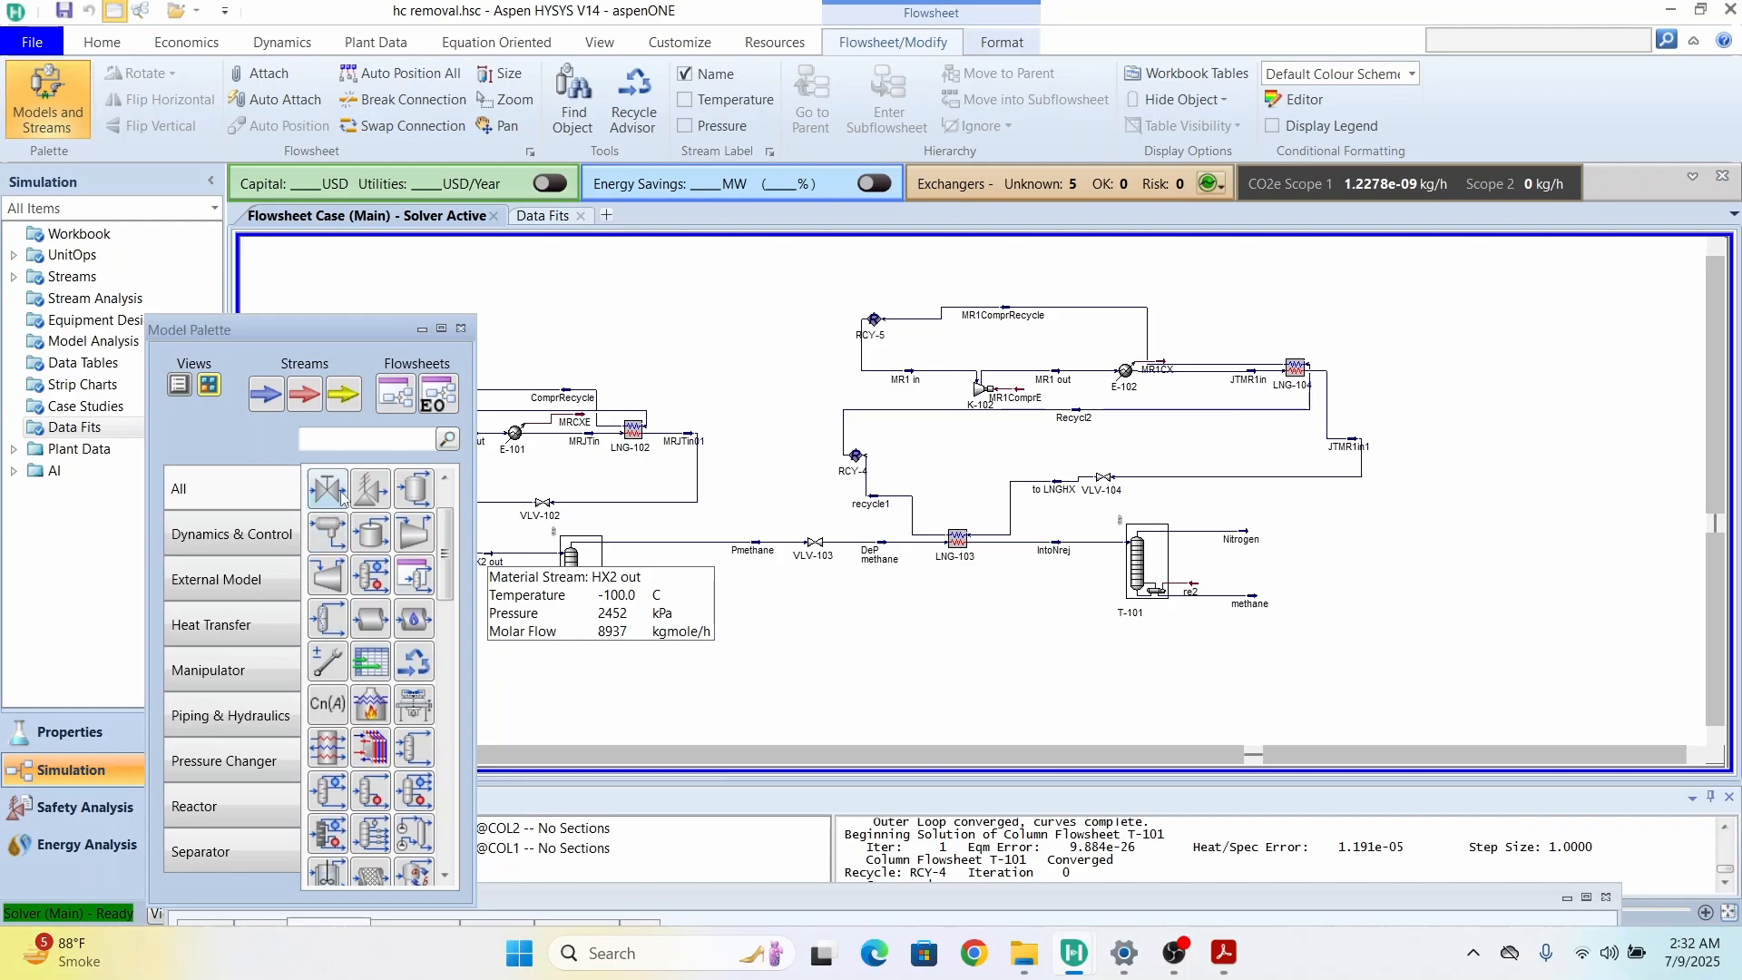
click(327, 490)
click(1307, 603)
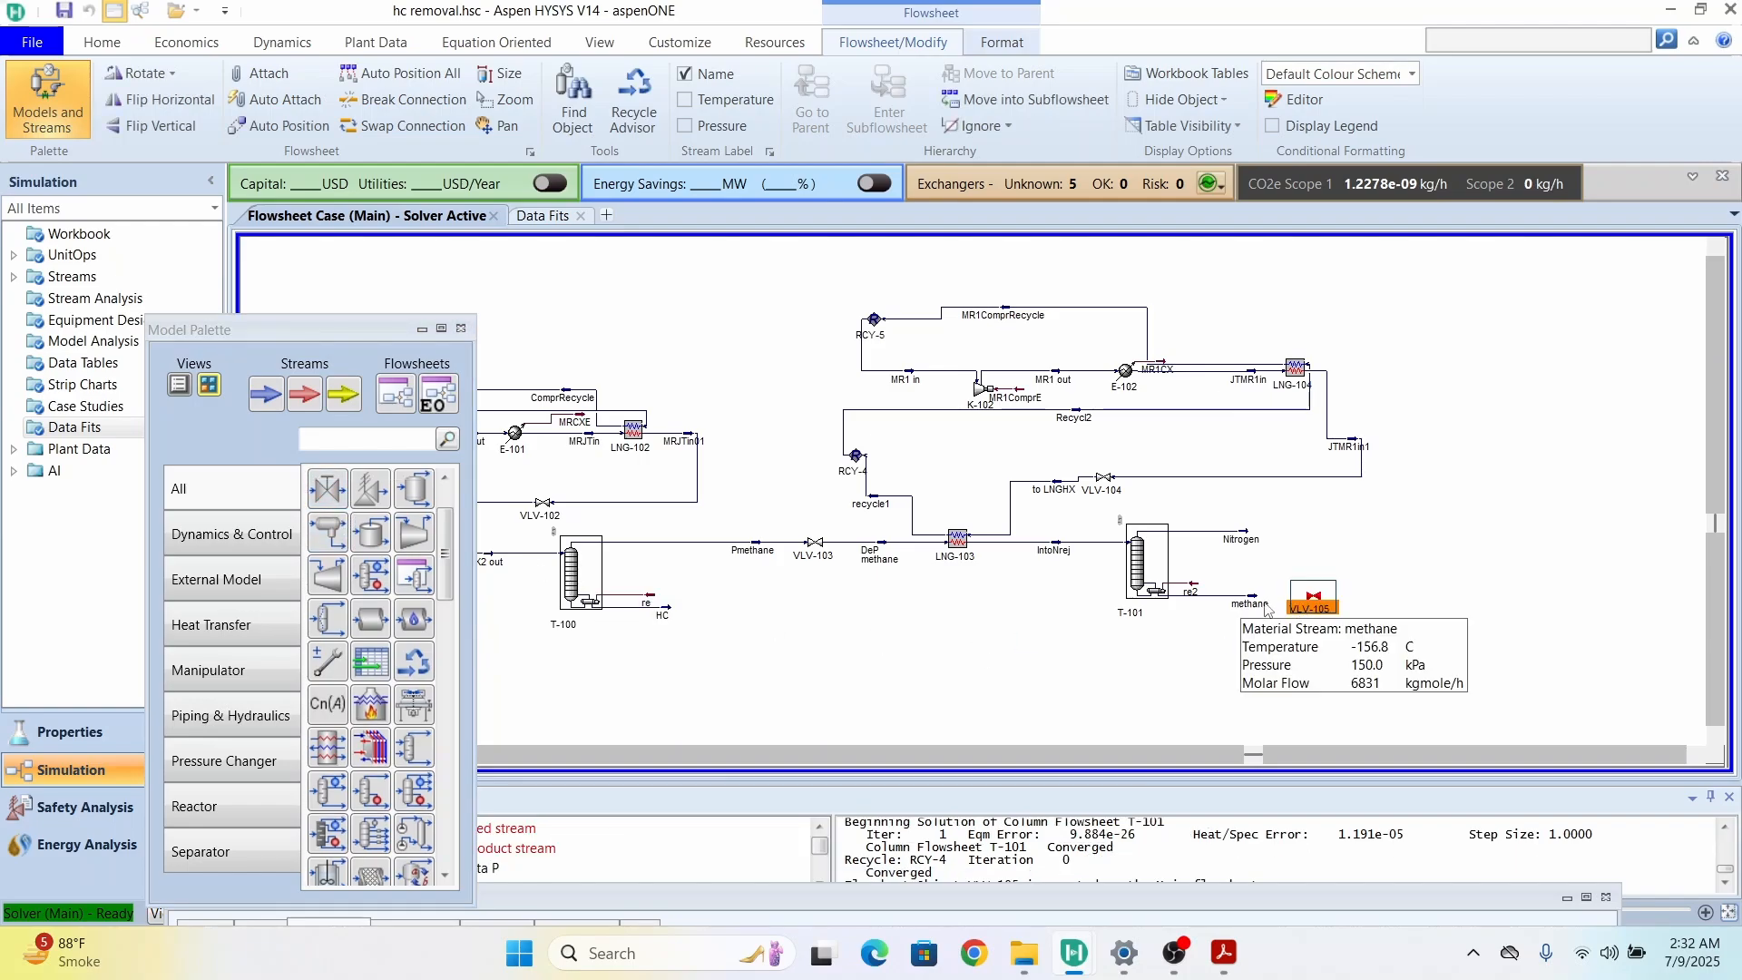
Step: Connect methane as the inlet of valve VLV-105 and create purem as its outlet stream
double_click(1312, 597)
click(998, 784)
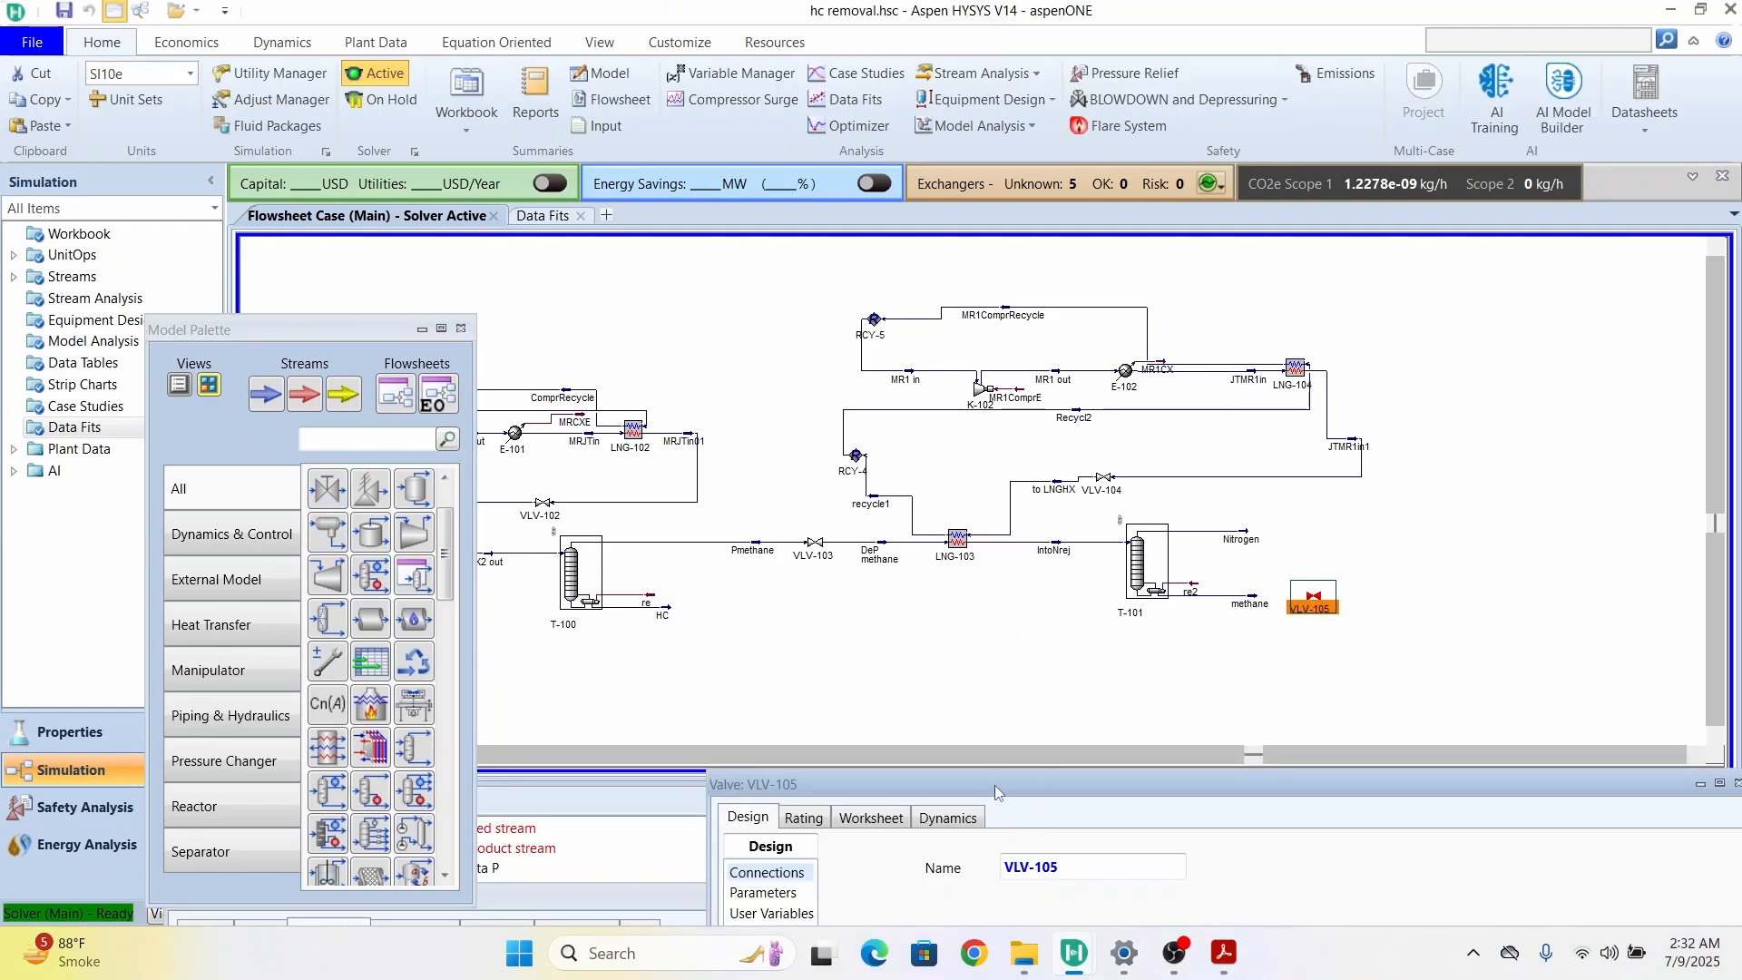
drag(998, 784, 404, 305)
click(436, 544)
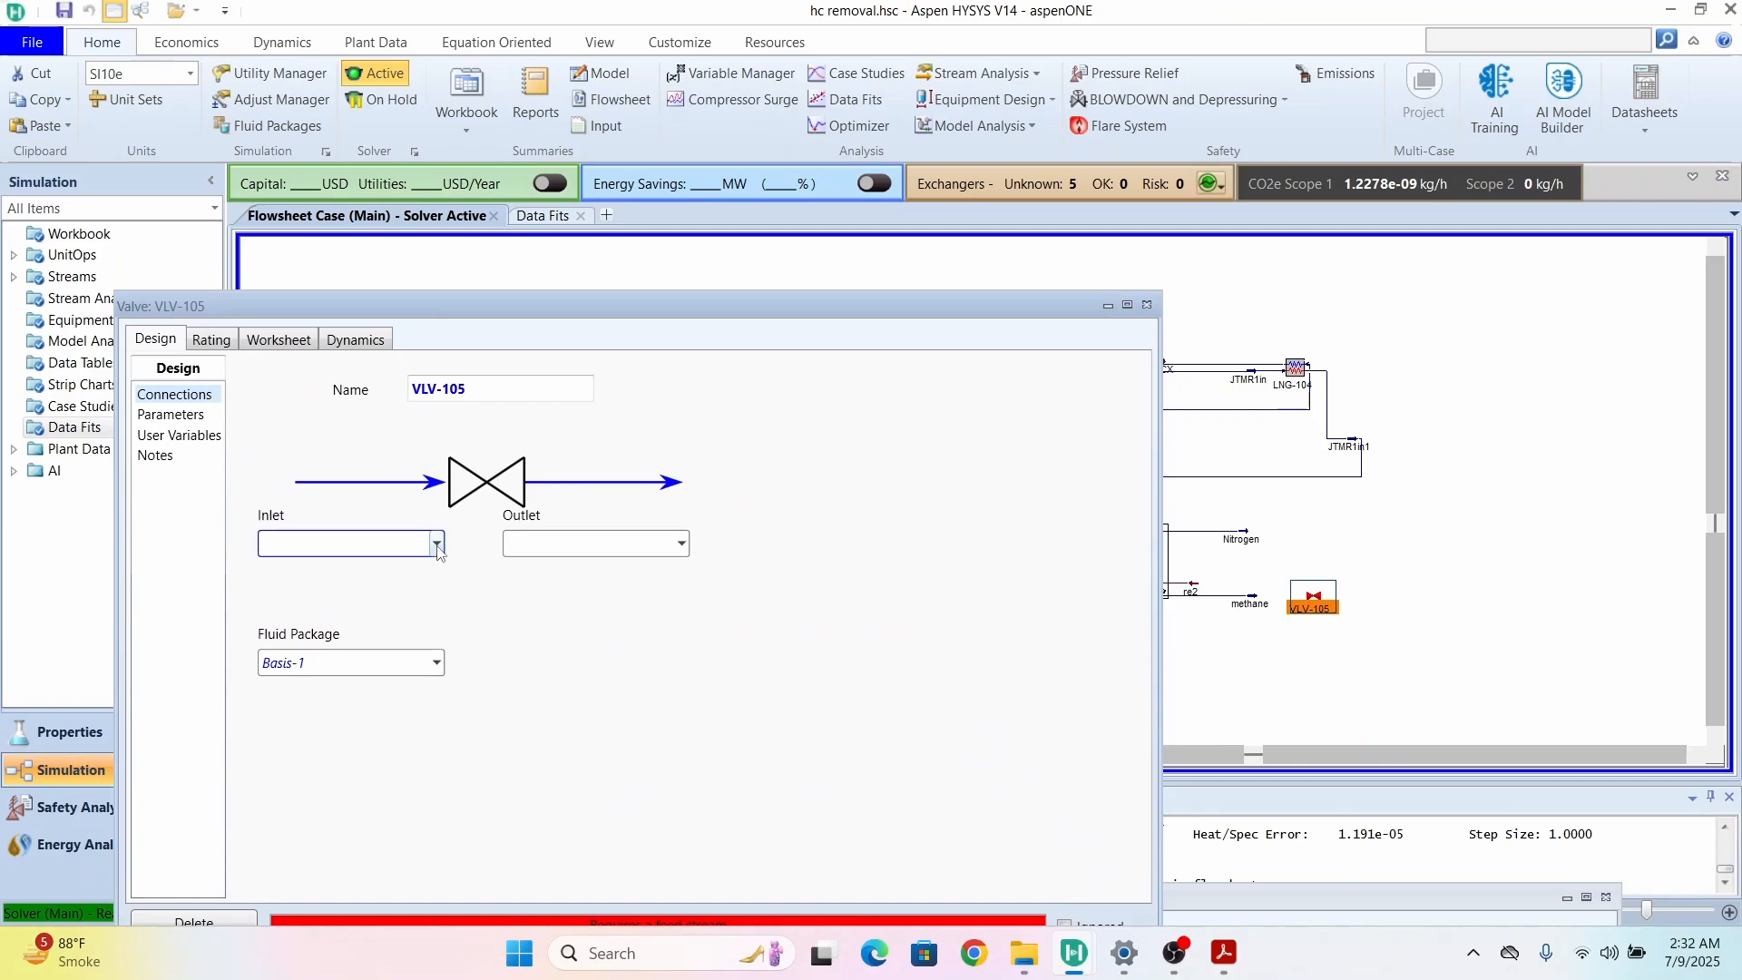
click(355, 599)
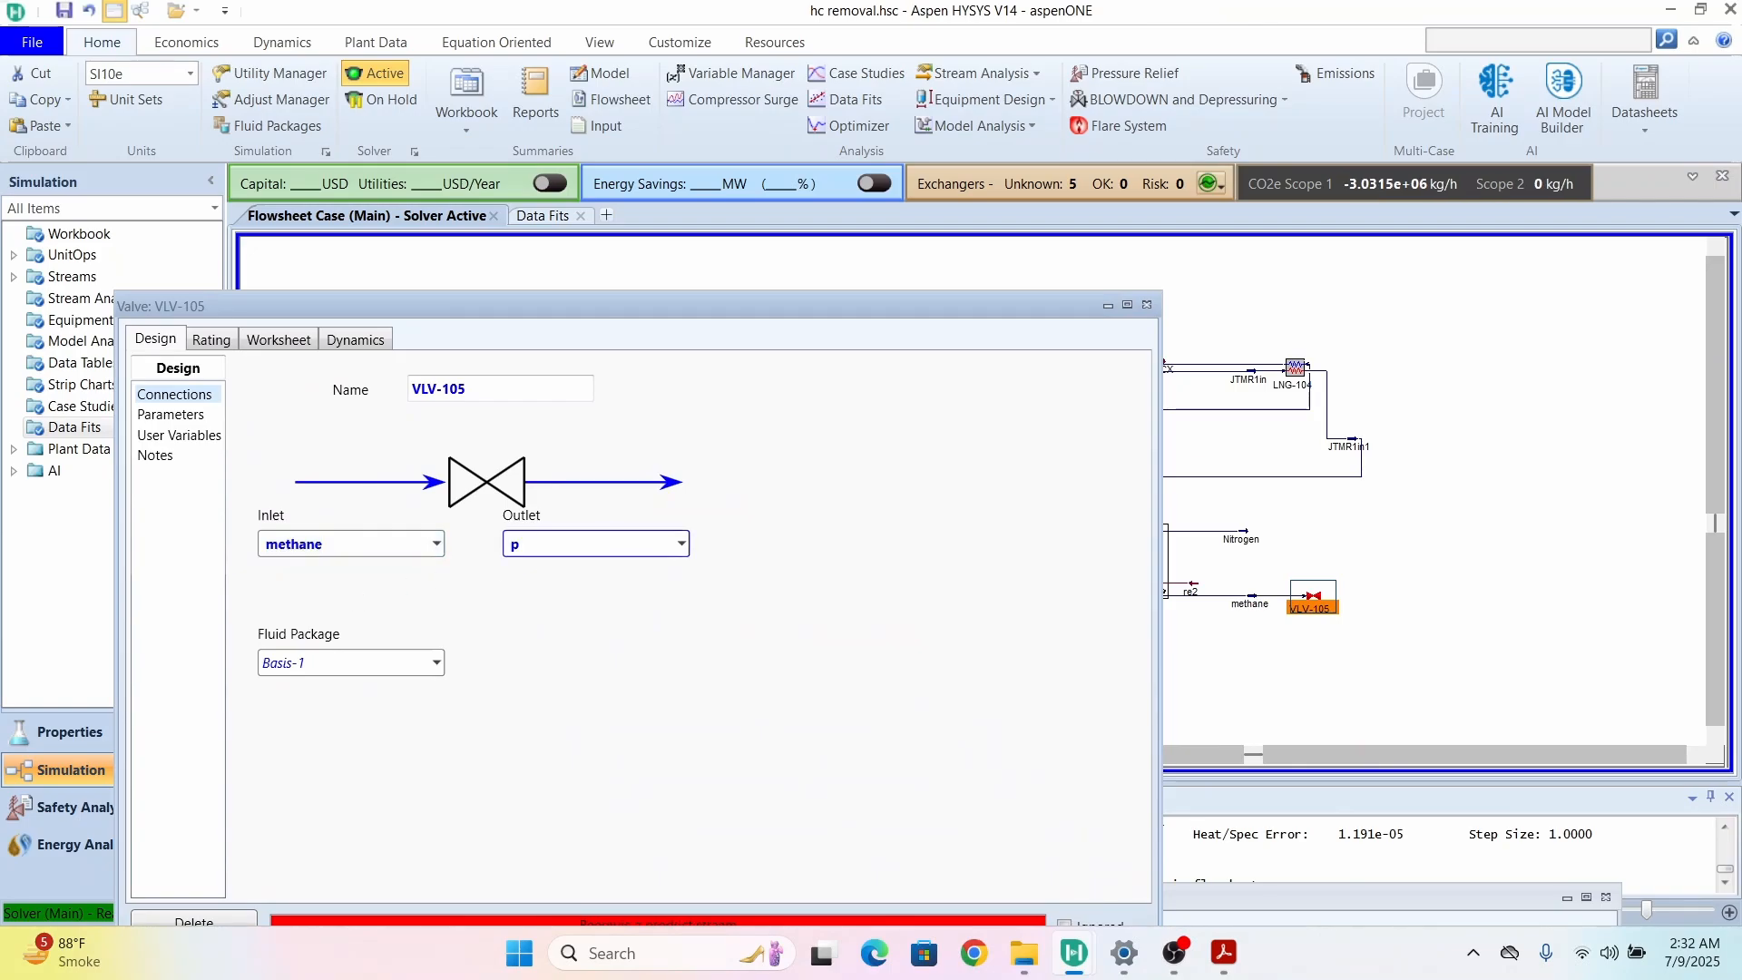
text(purem)
key(Return)
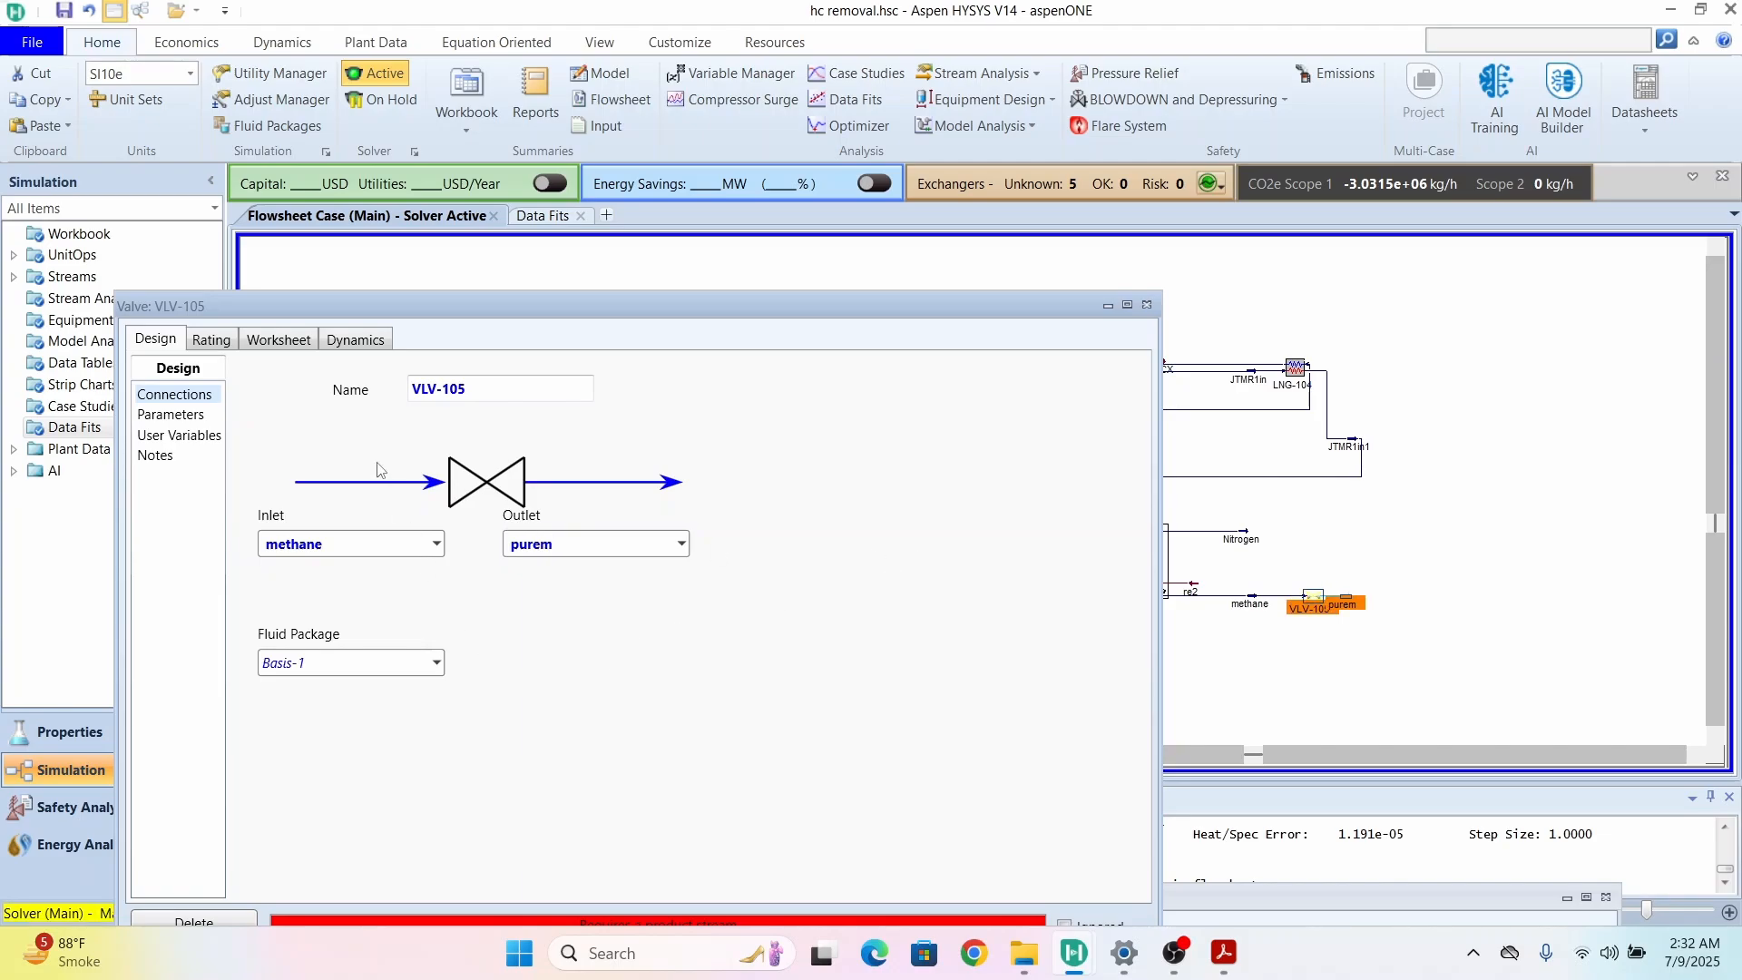
Step: Set the pressure of VLV-105's outlet stream purem to 100 kPa
click(274, 338)
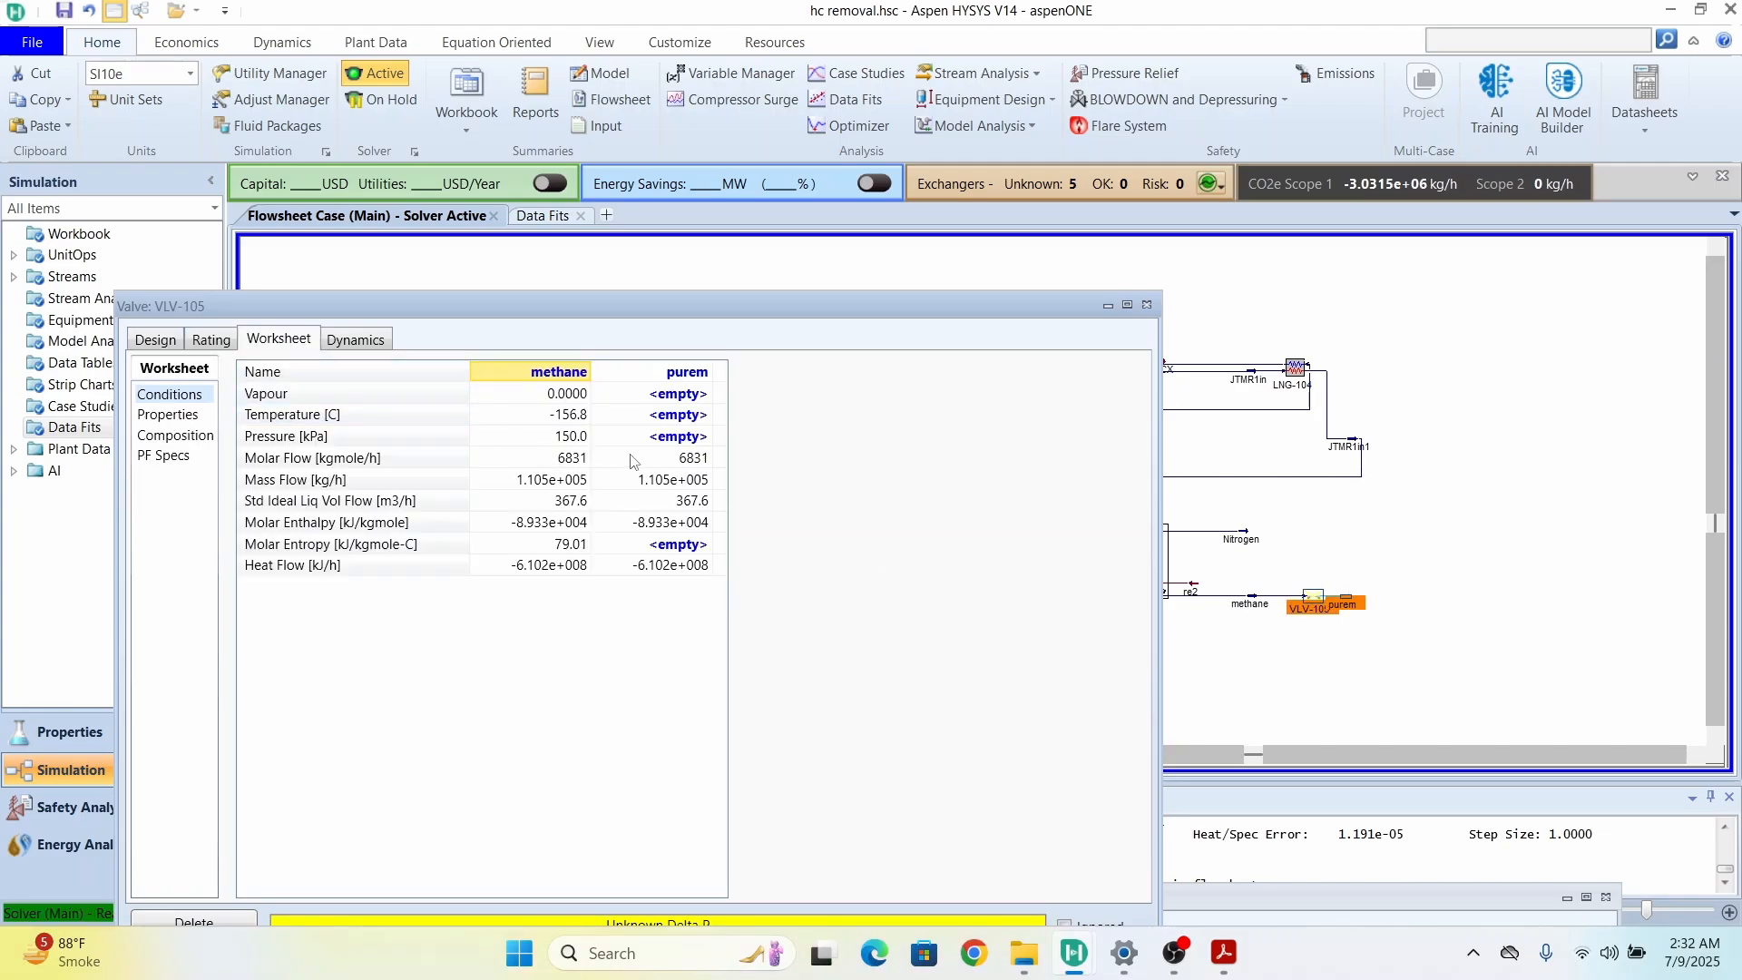
click(661, 441)
text(100)
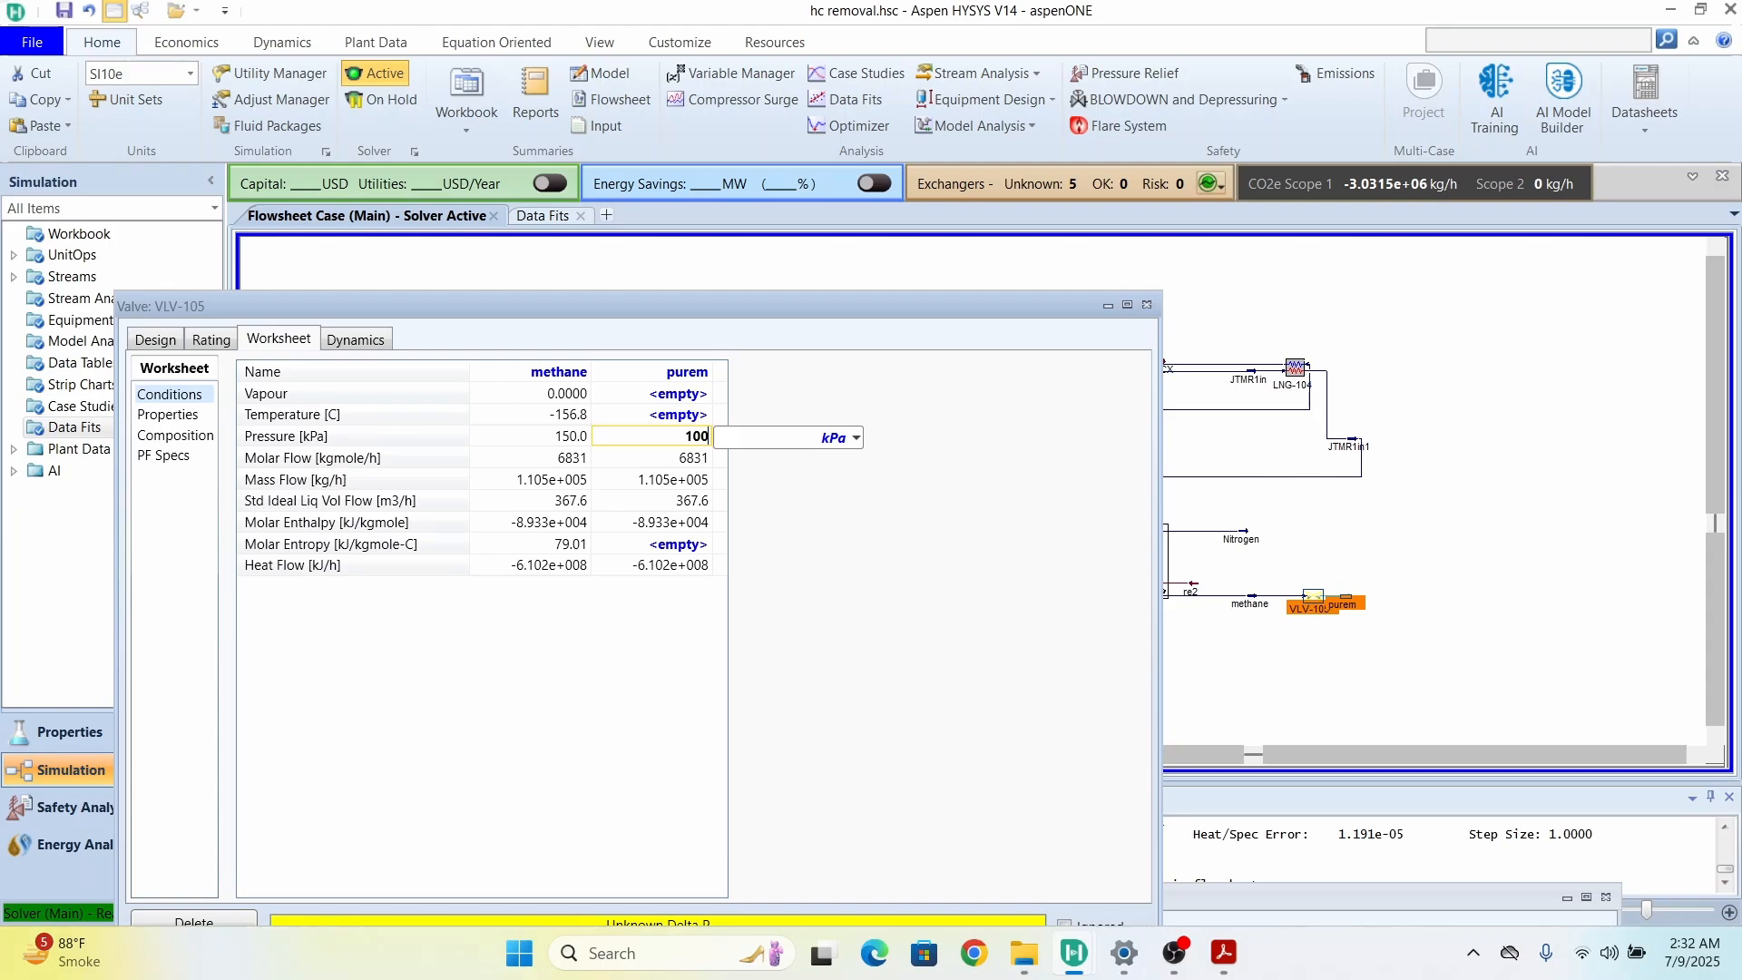
key(Return)
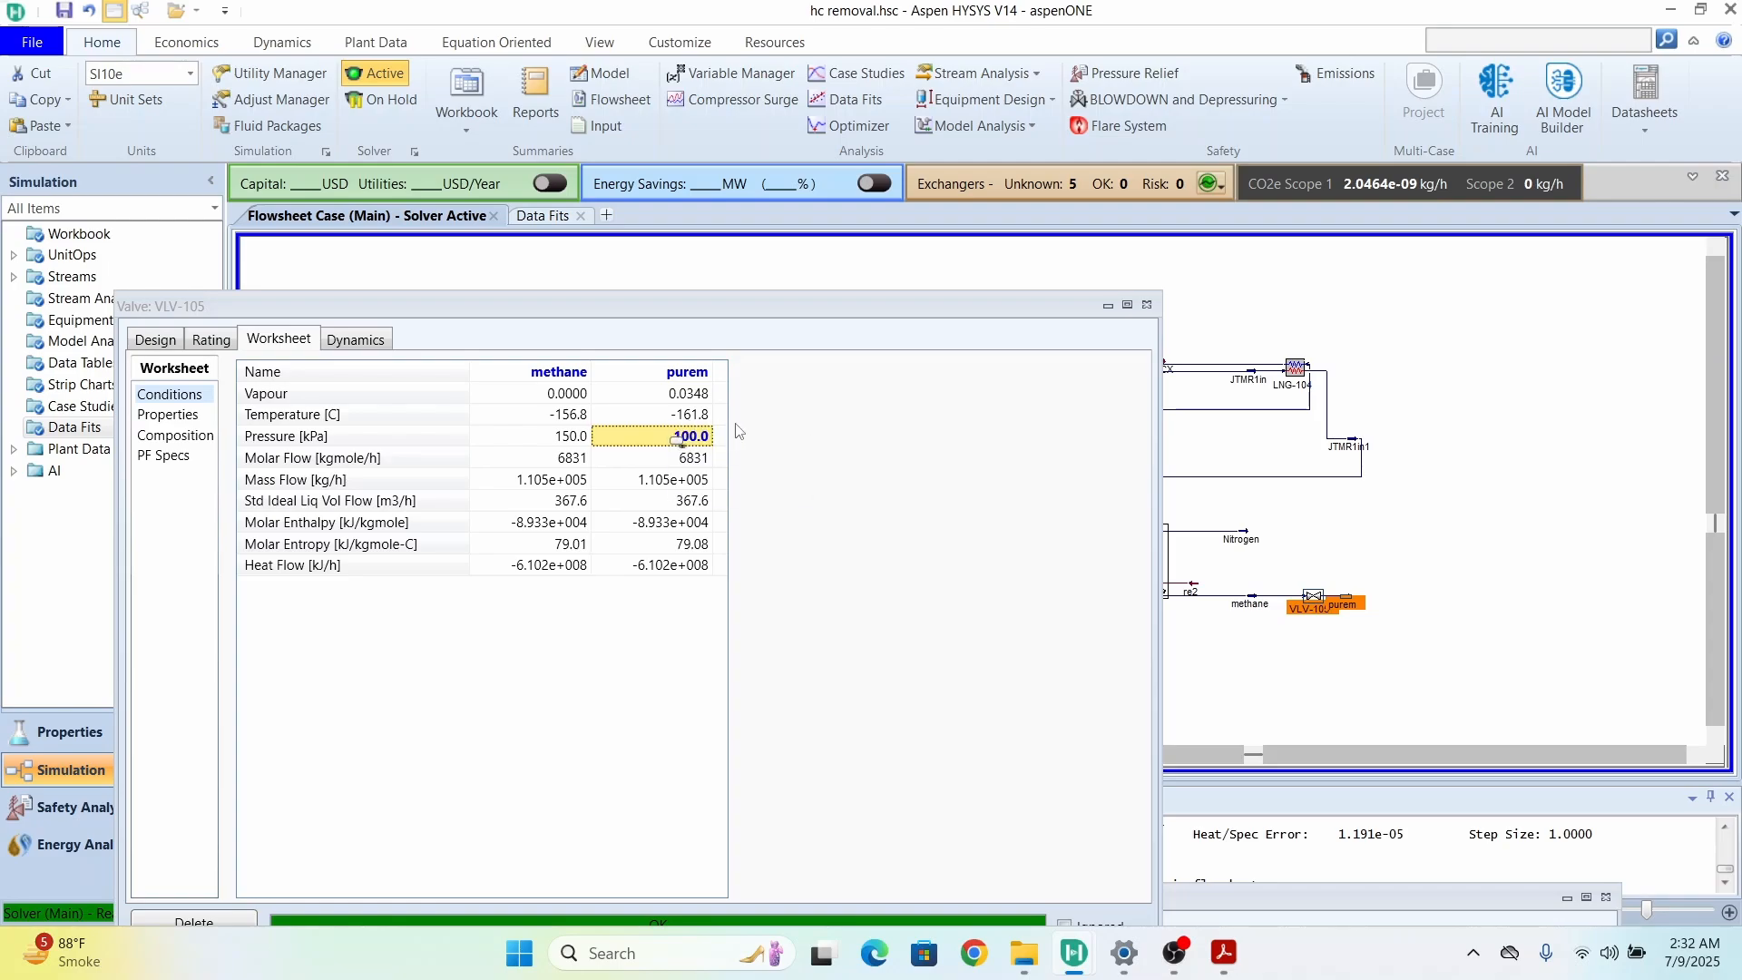
Step: Move the purem stream farther away from VLV-105 on the flowsheet, and close the valve's view and the model palette
click(1425, 617)
mouse_move(1356, 604)
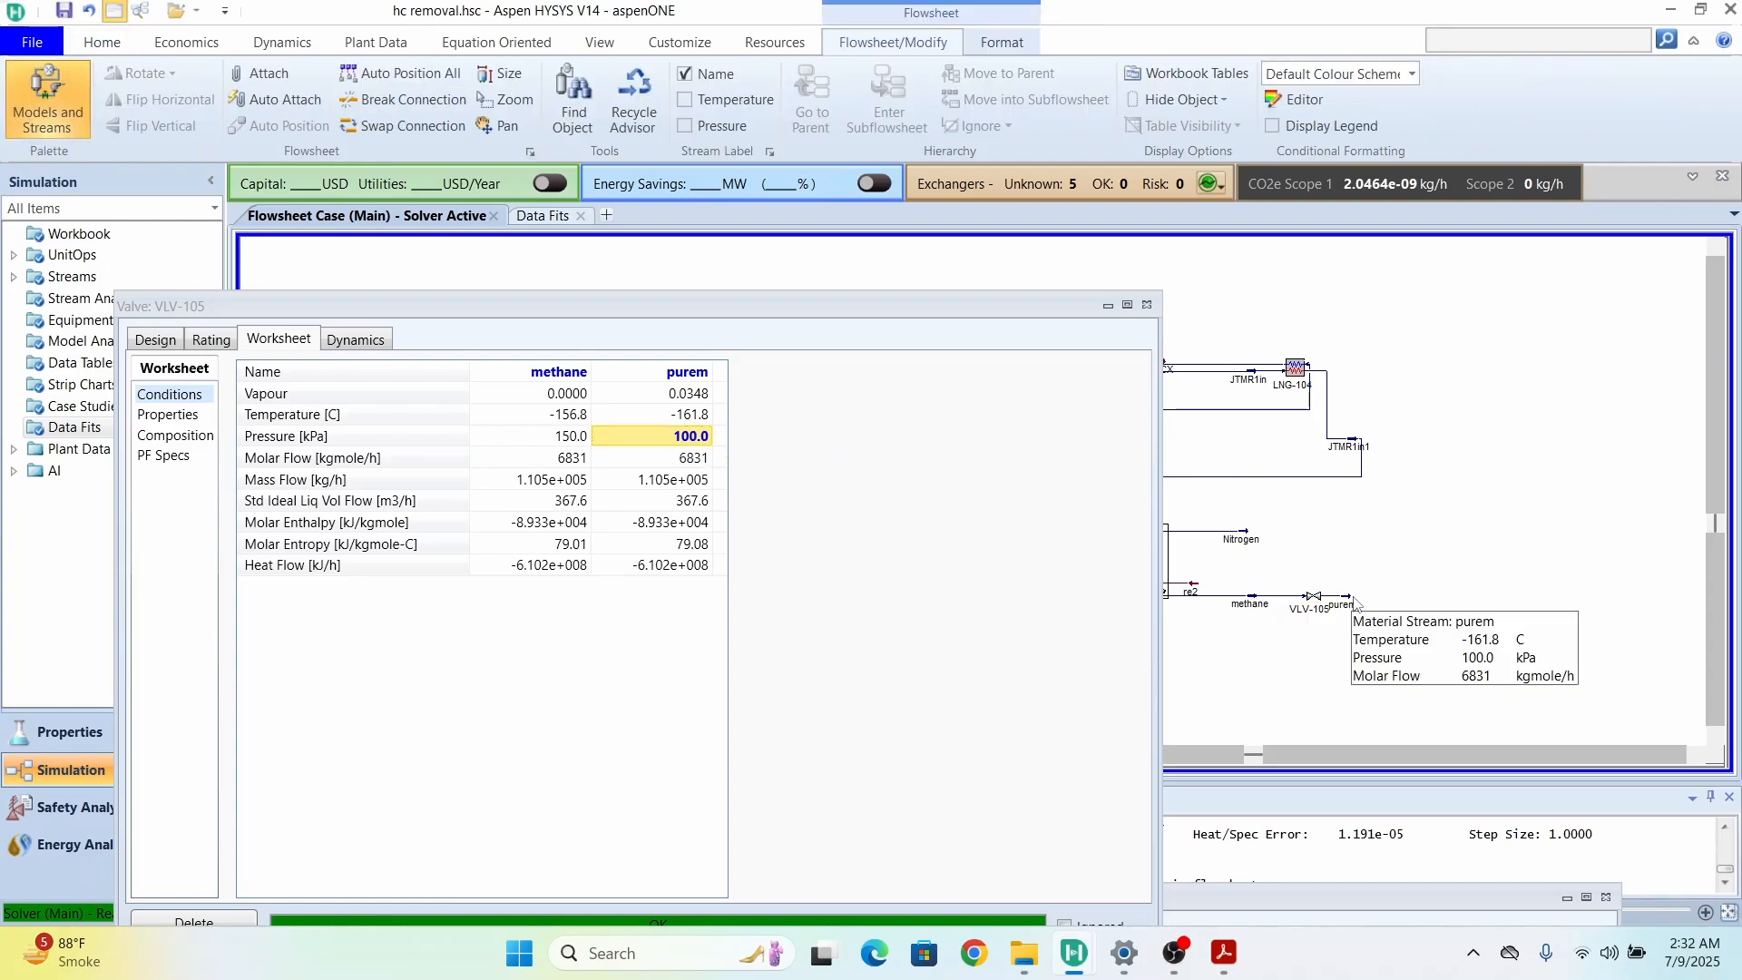
drag(1343, 600, 1450, 600)
click(1417, 642)
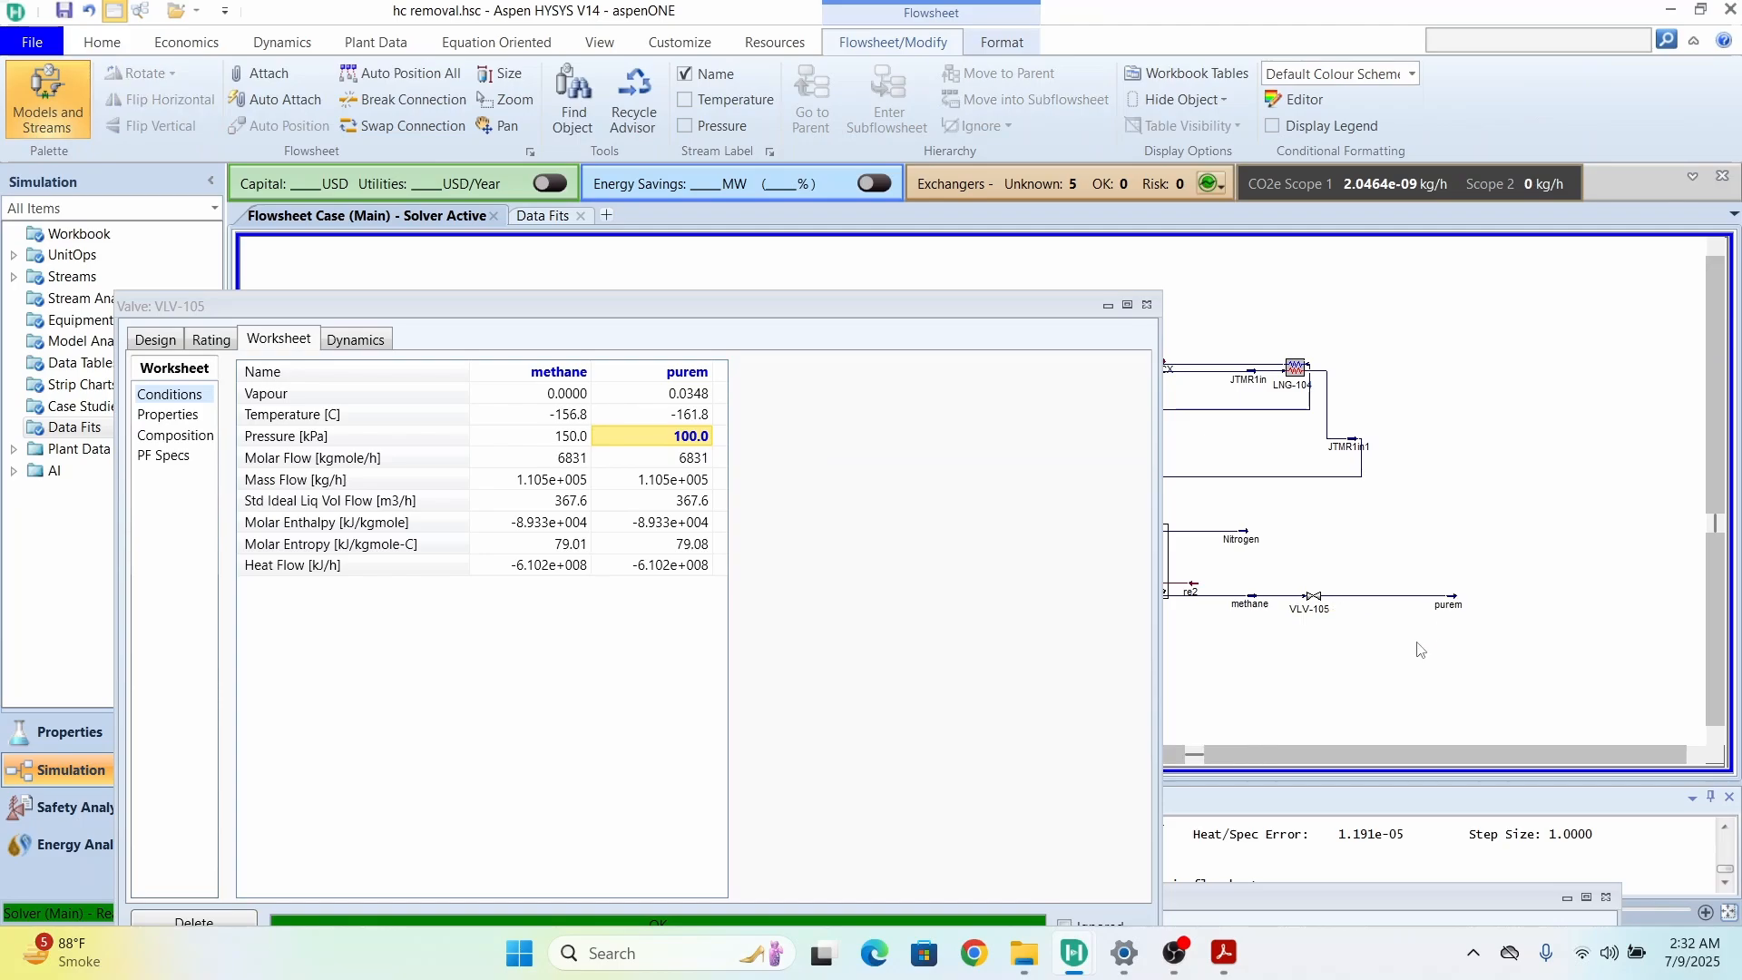
click(1147, 305)
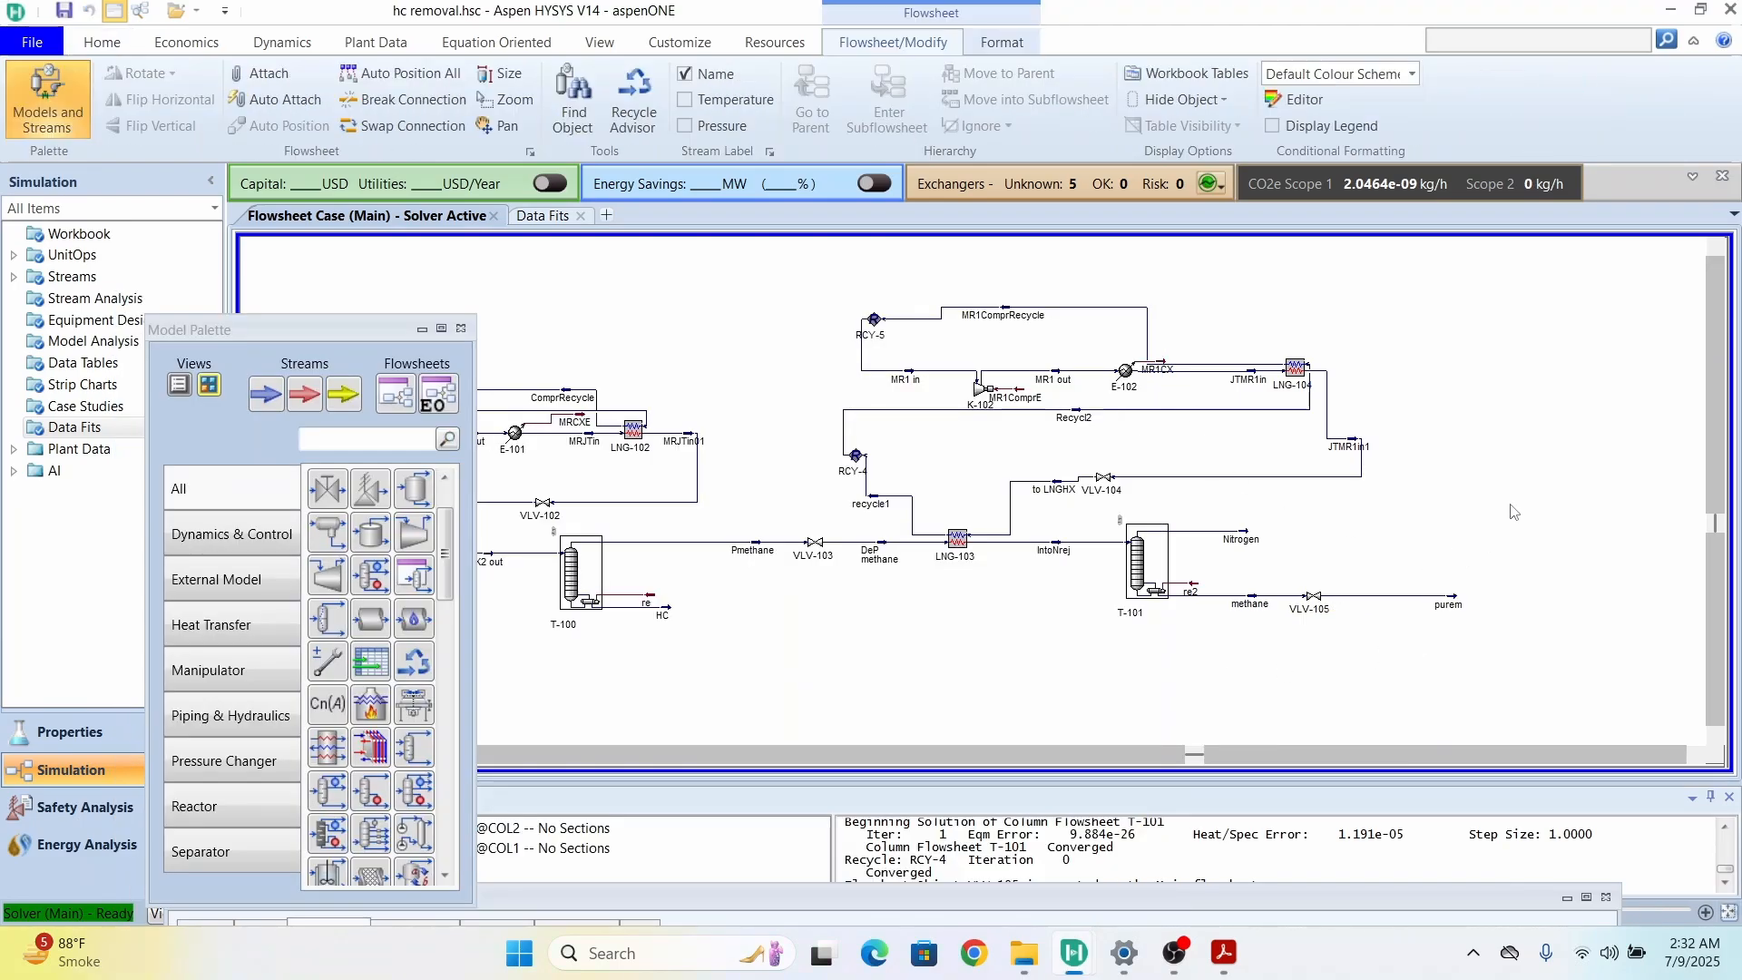
click(461, 328)
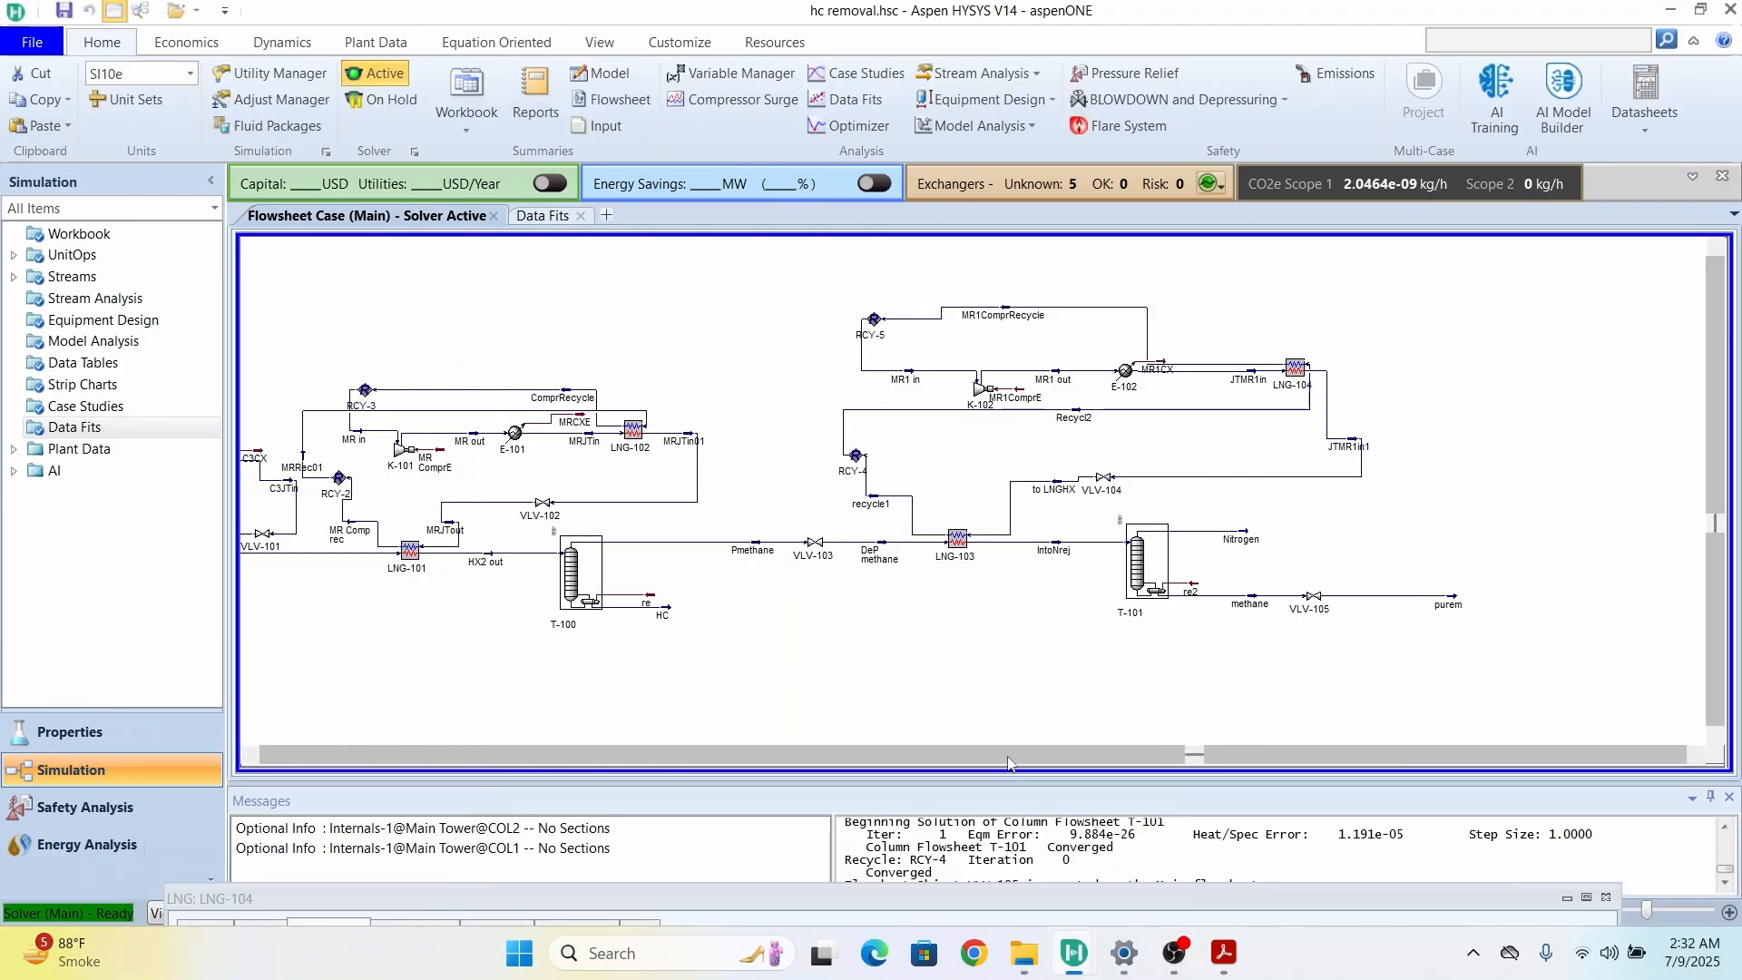